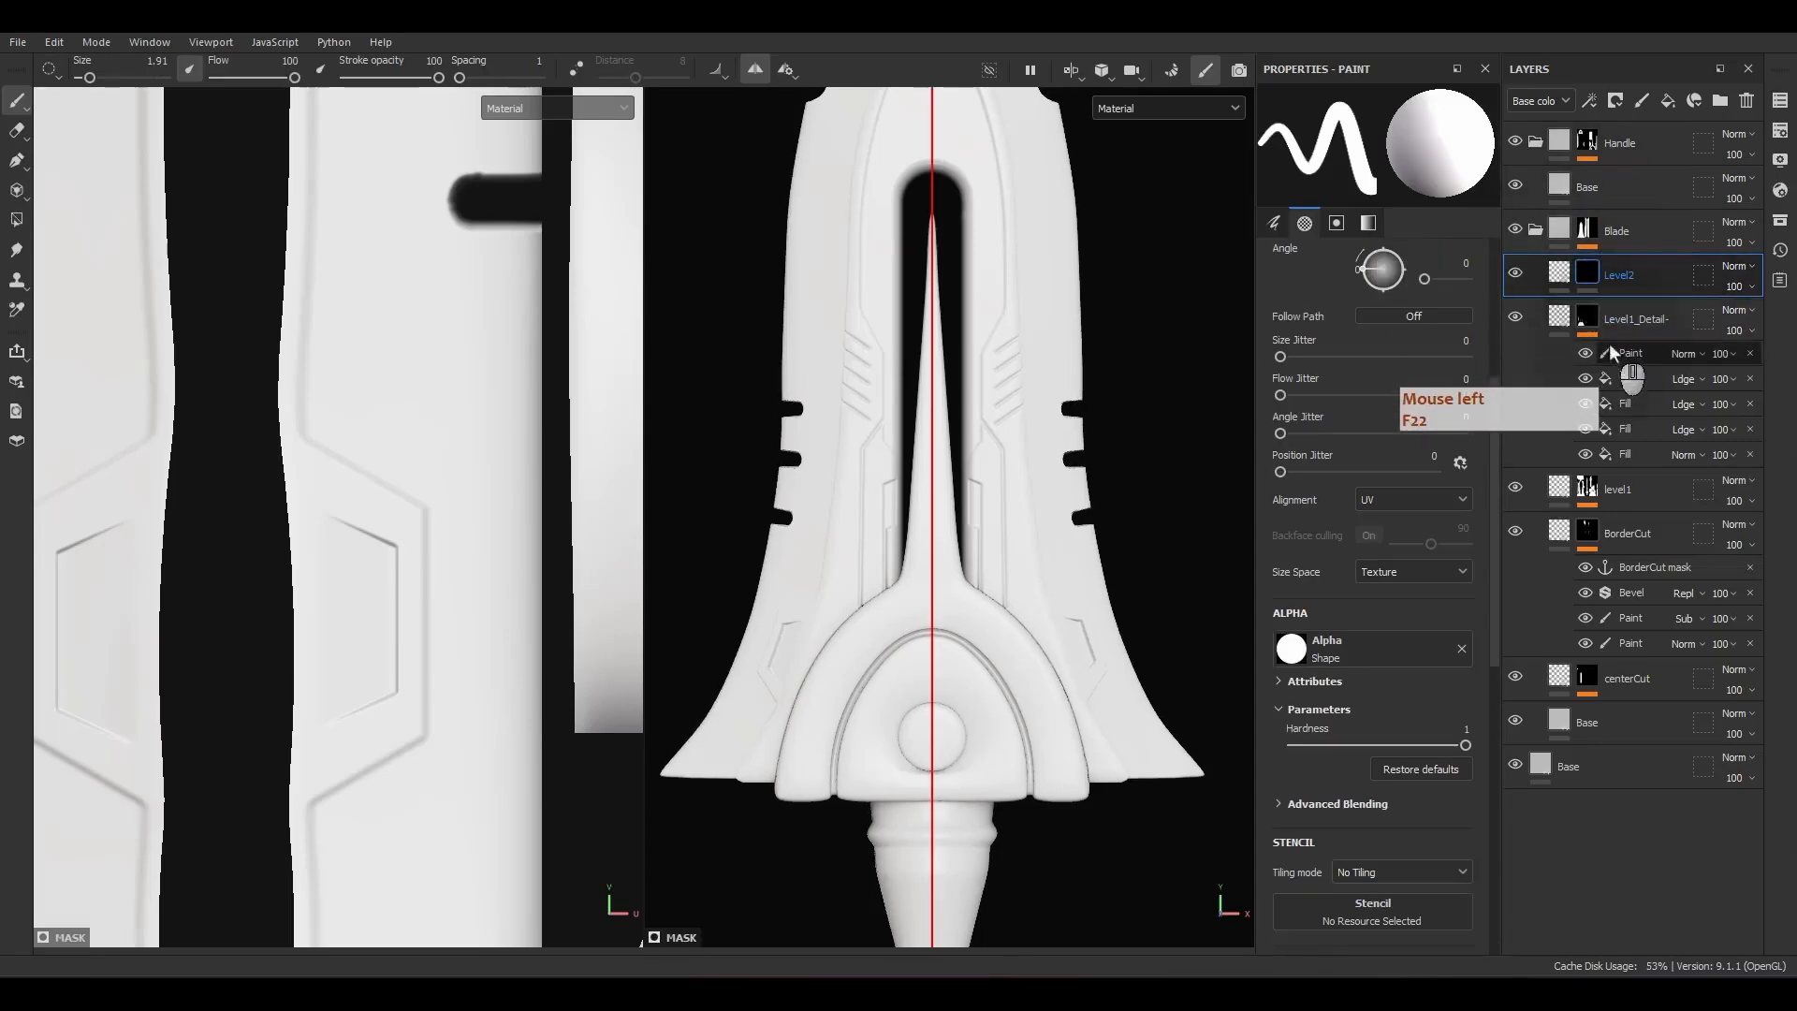
Step: Add an anchor point at the top of the level1 mask's effect stack
right_click(1630, 353)
left_click(1606, 335)
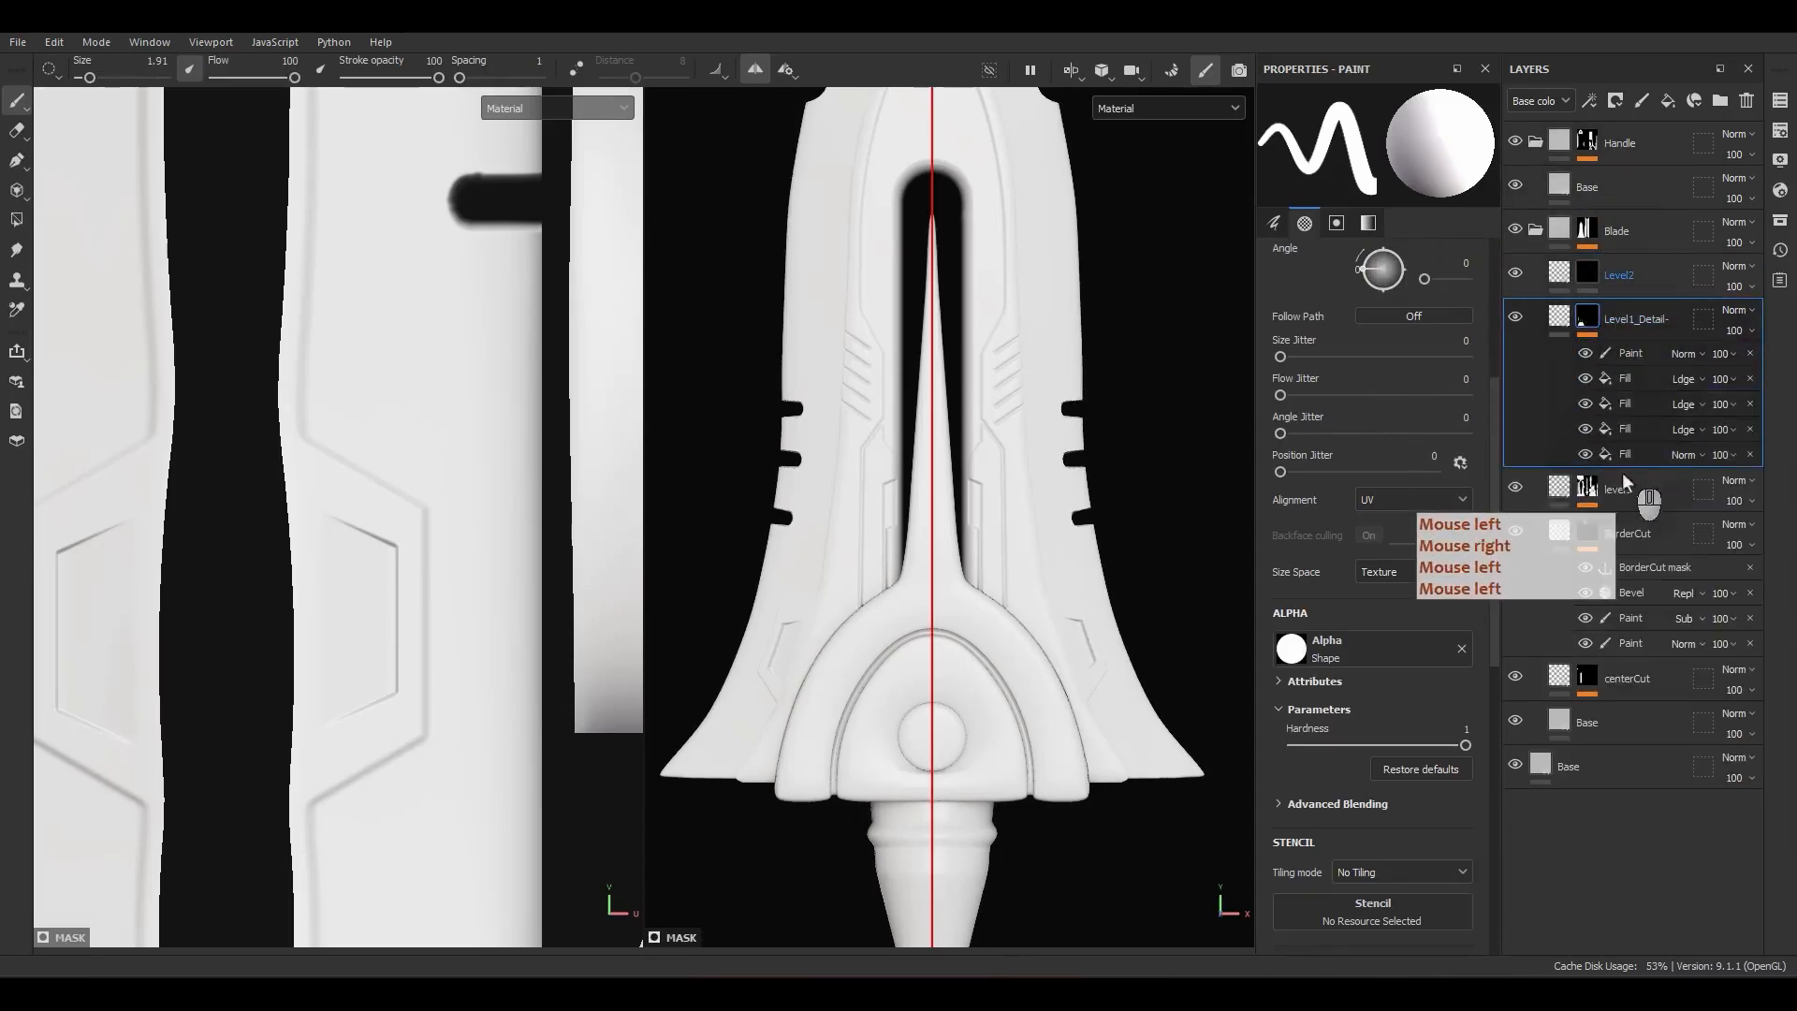
left_click(1611, 485)
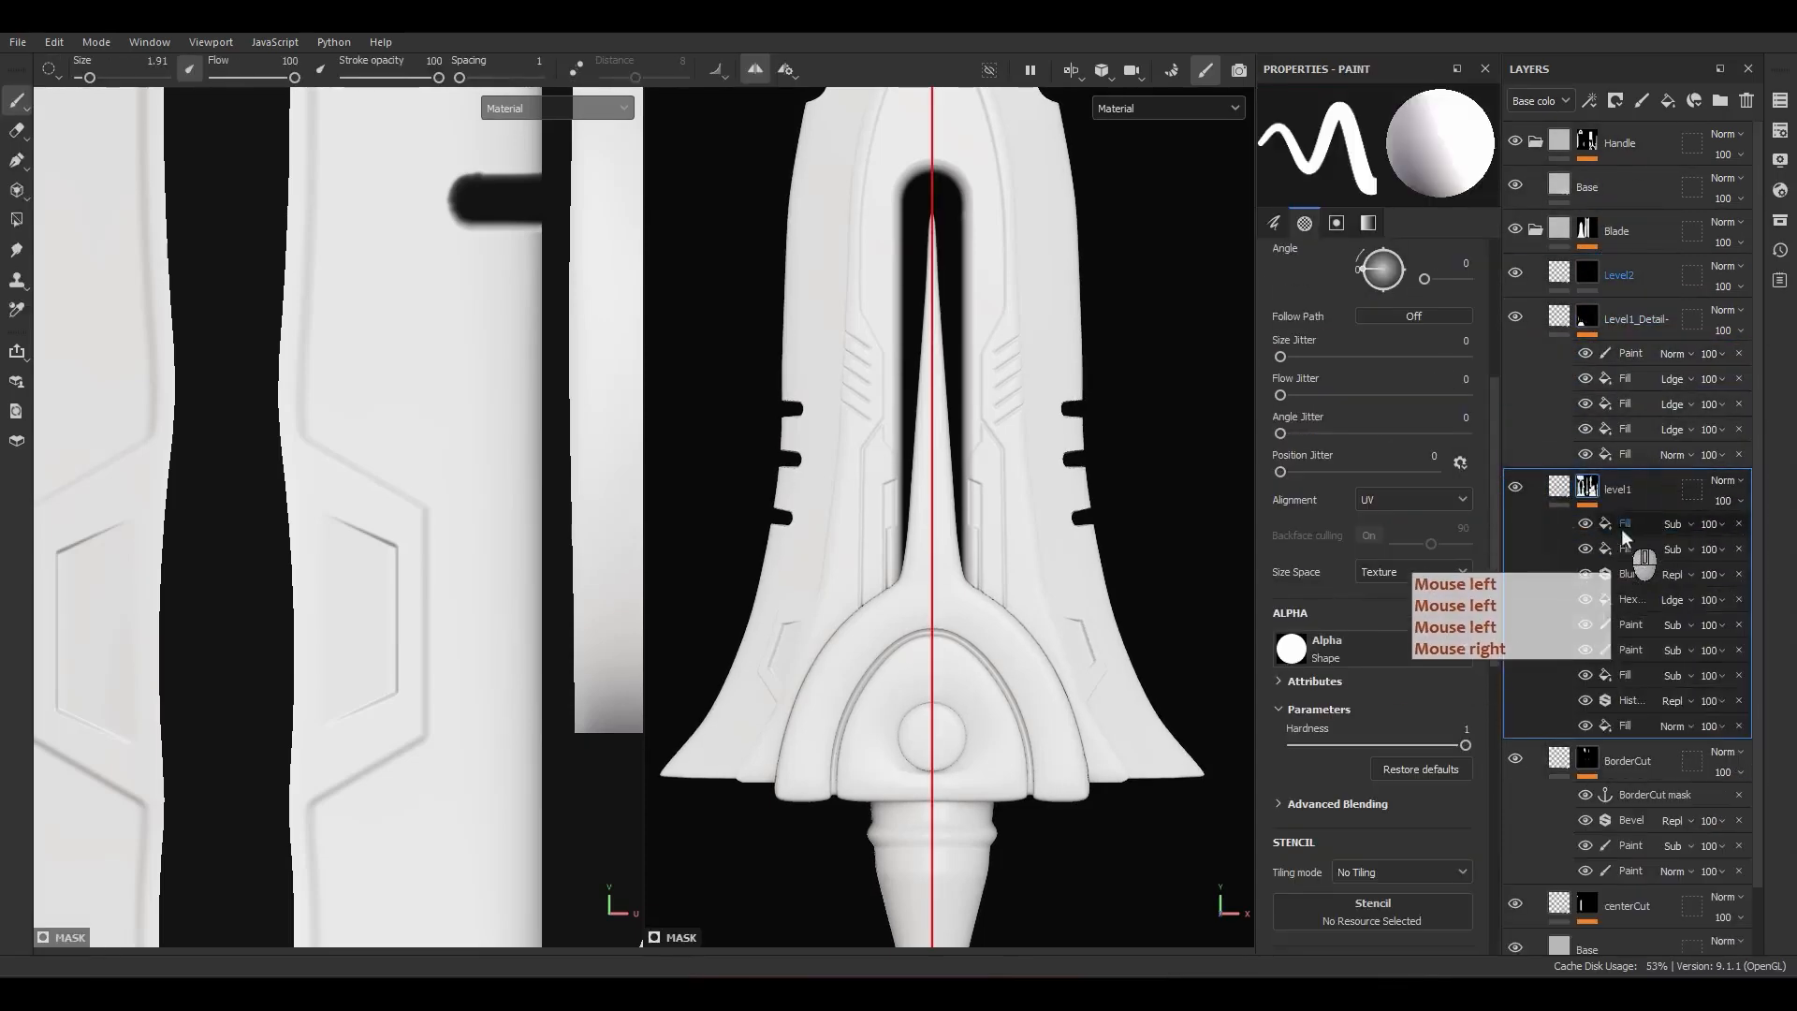
right_click(1623, 524)
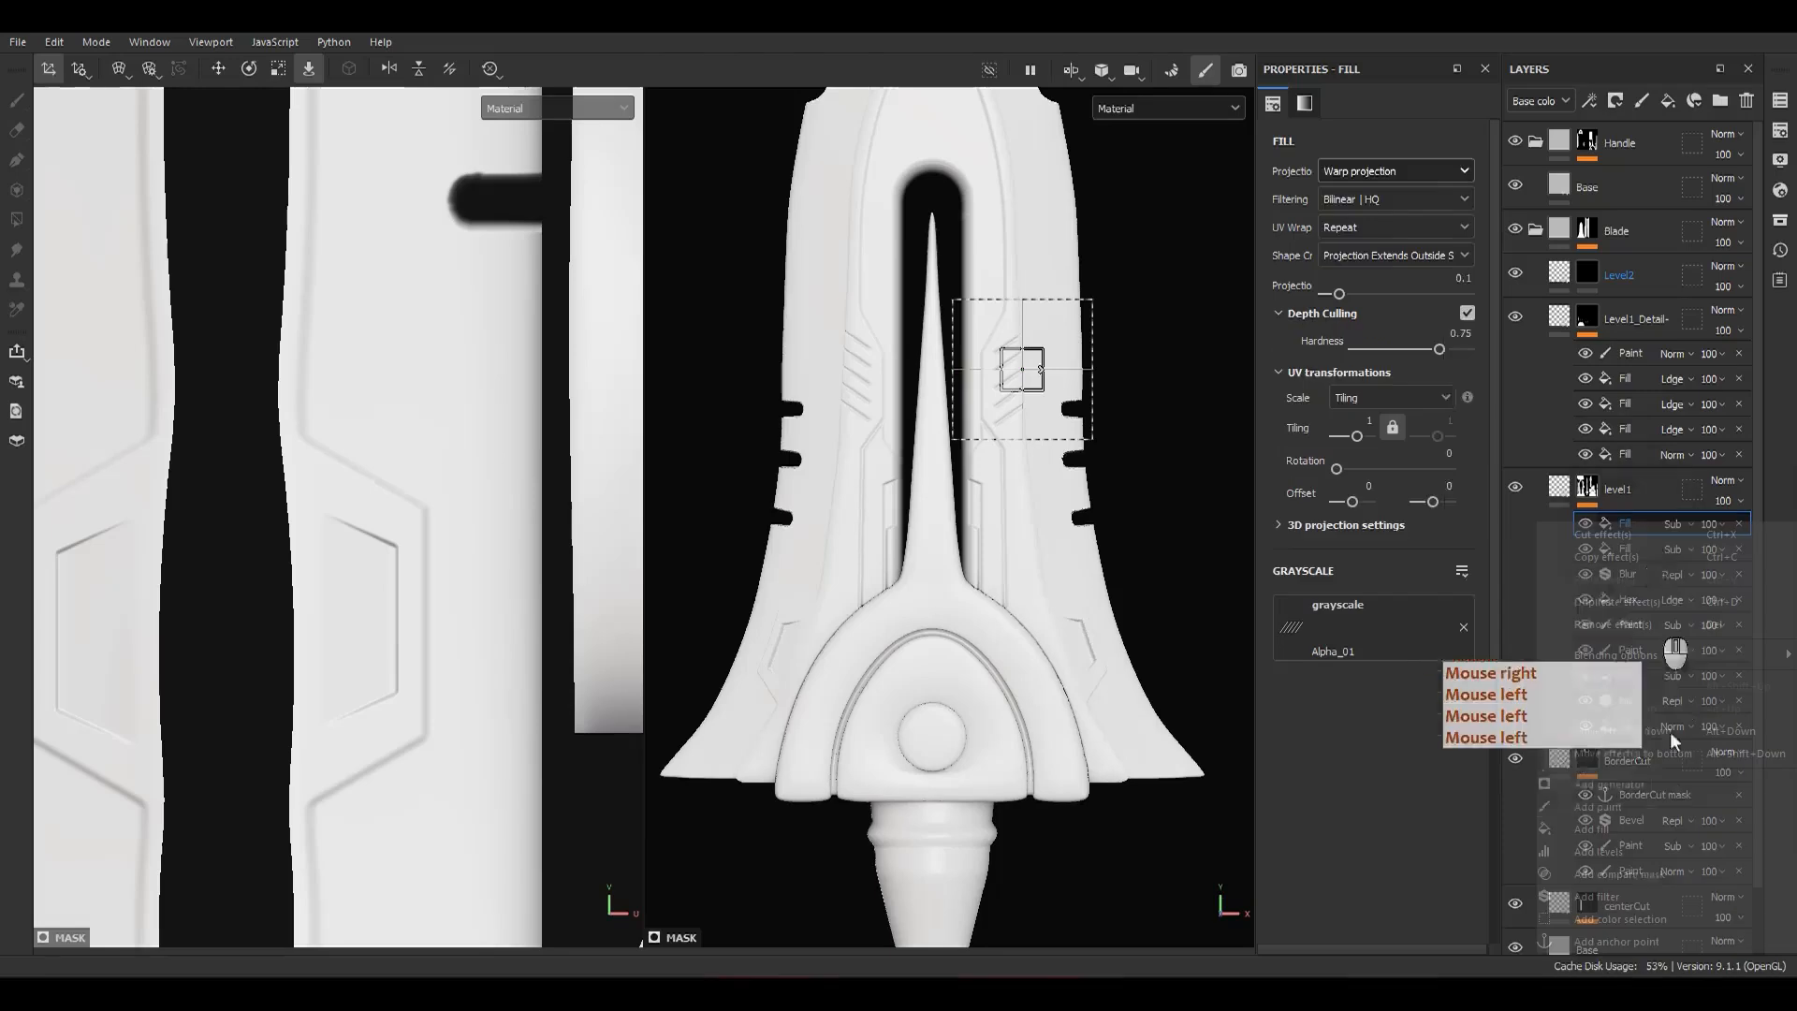
left_click(1582, 940)
Step: Copy the Histogram Scan filter and the bottom Fill from the level1 mask into the Level2 mask
left_click(1612, 273)
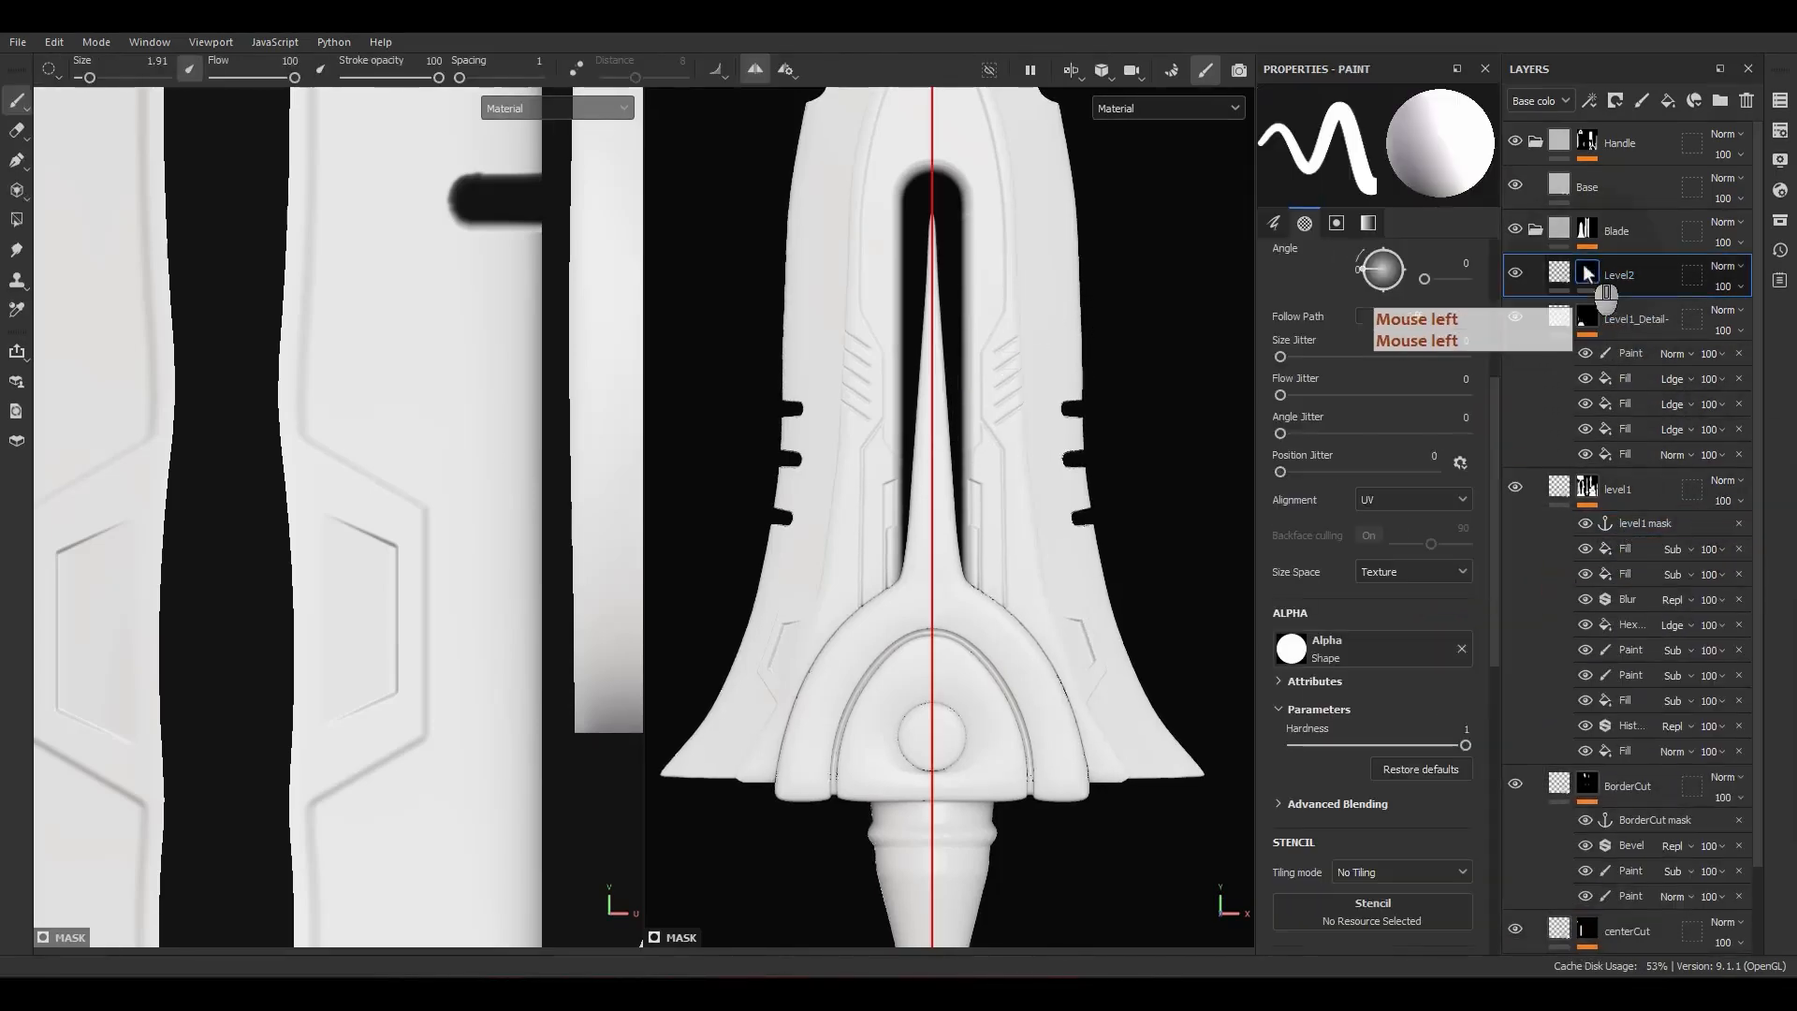
left_click(1626, 749, "alt")
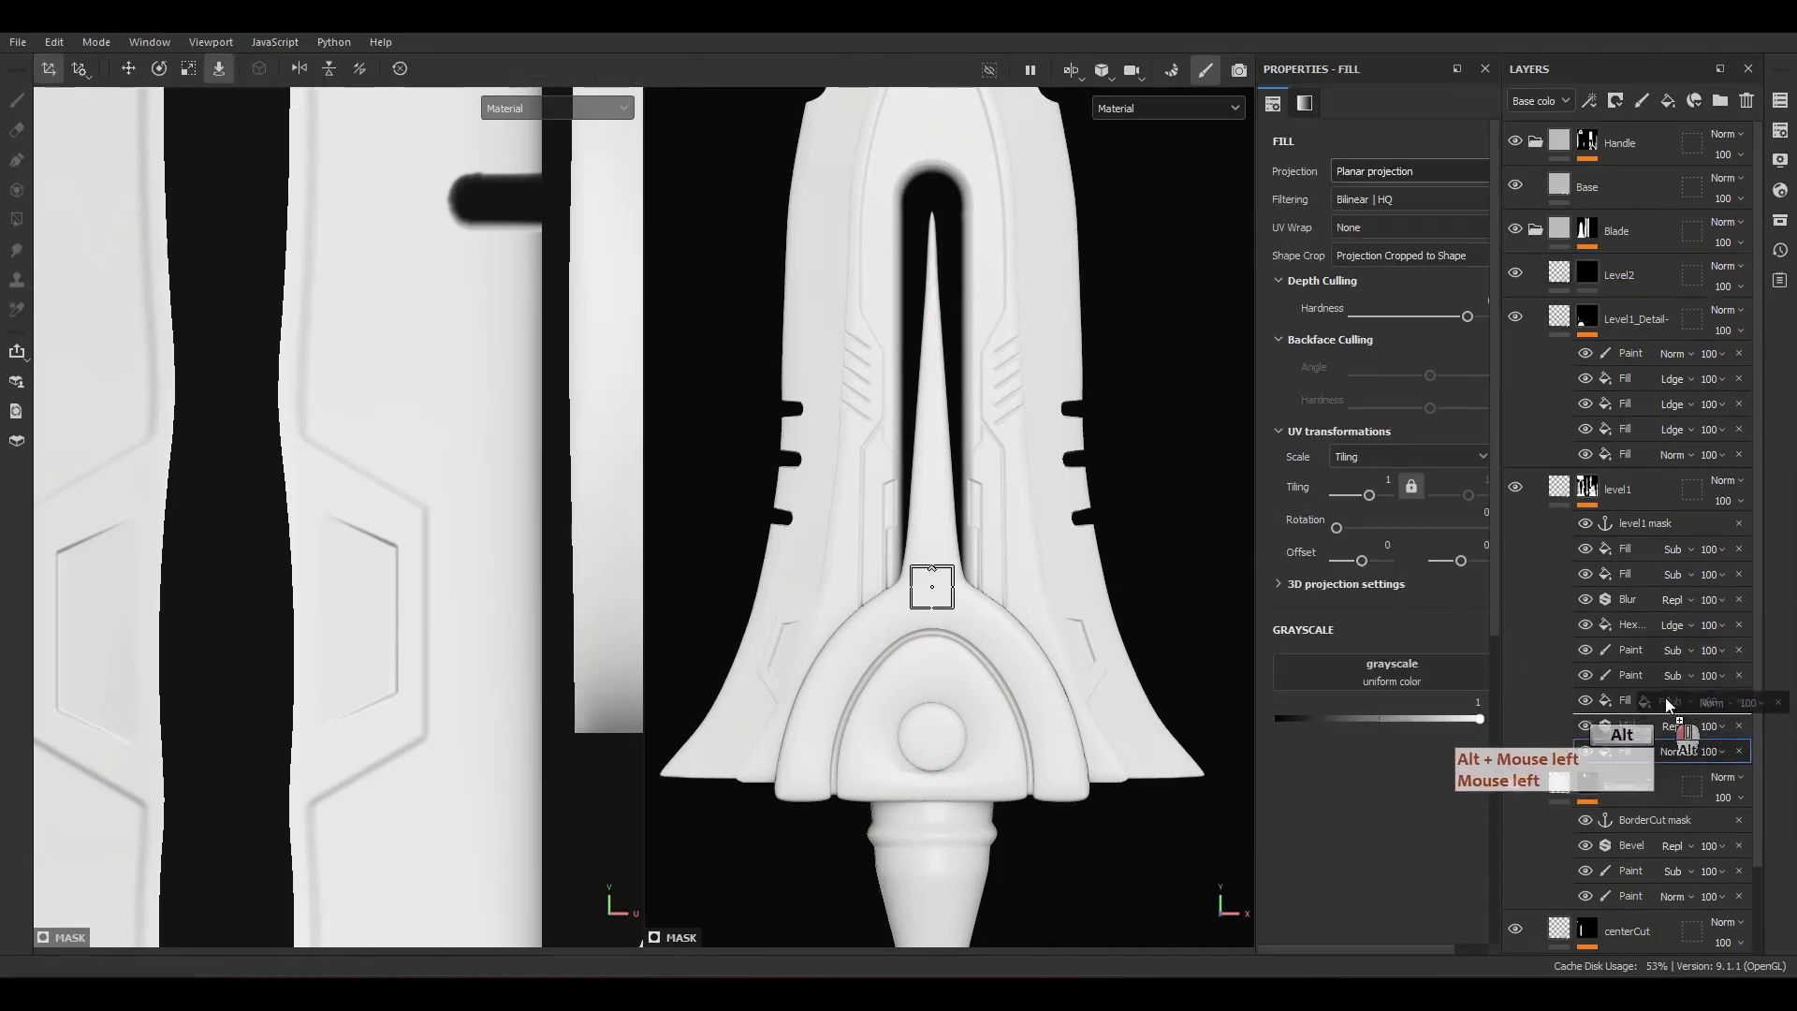
left_click(1631, 726, "ctrl")
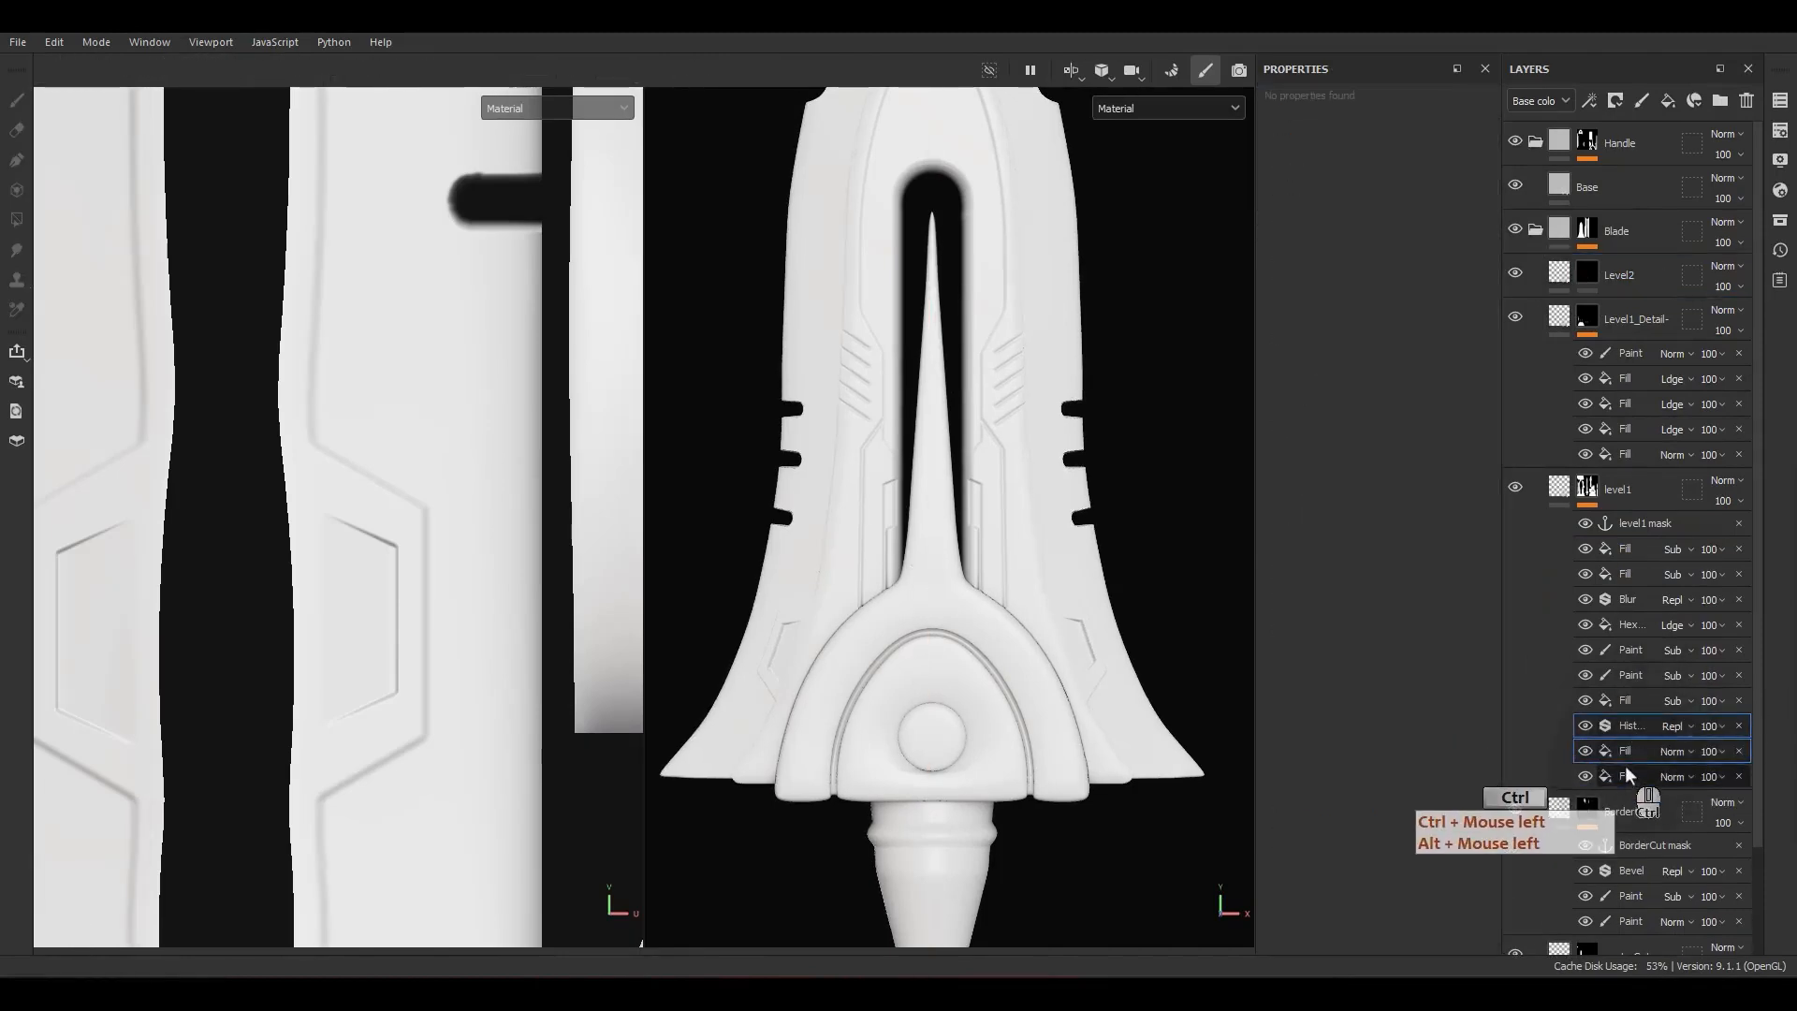
key("ctrl+z")
left_click(1629, 749, "ctrl")
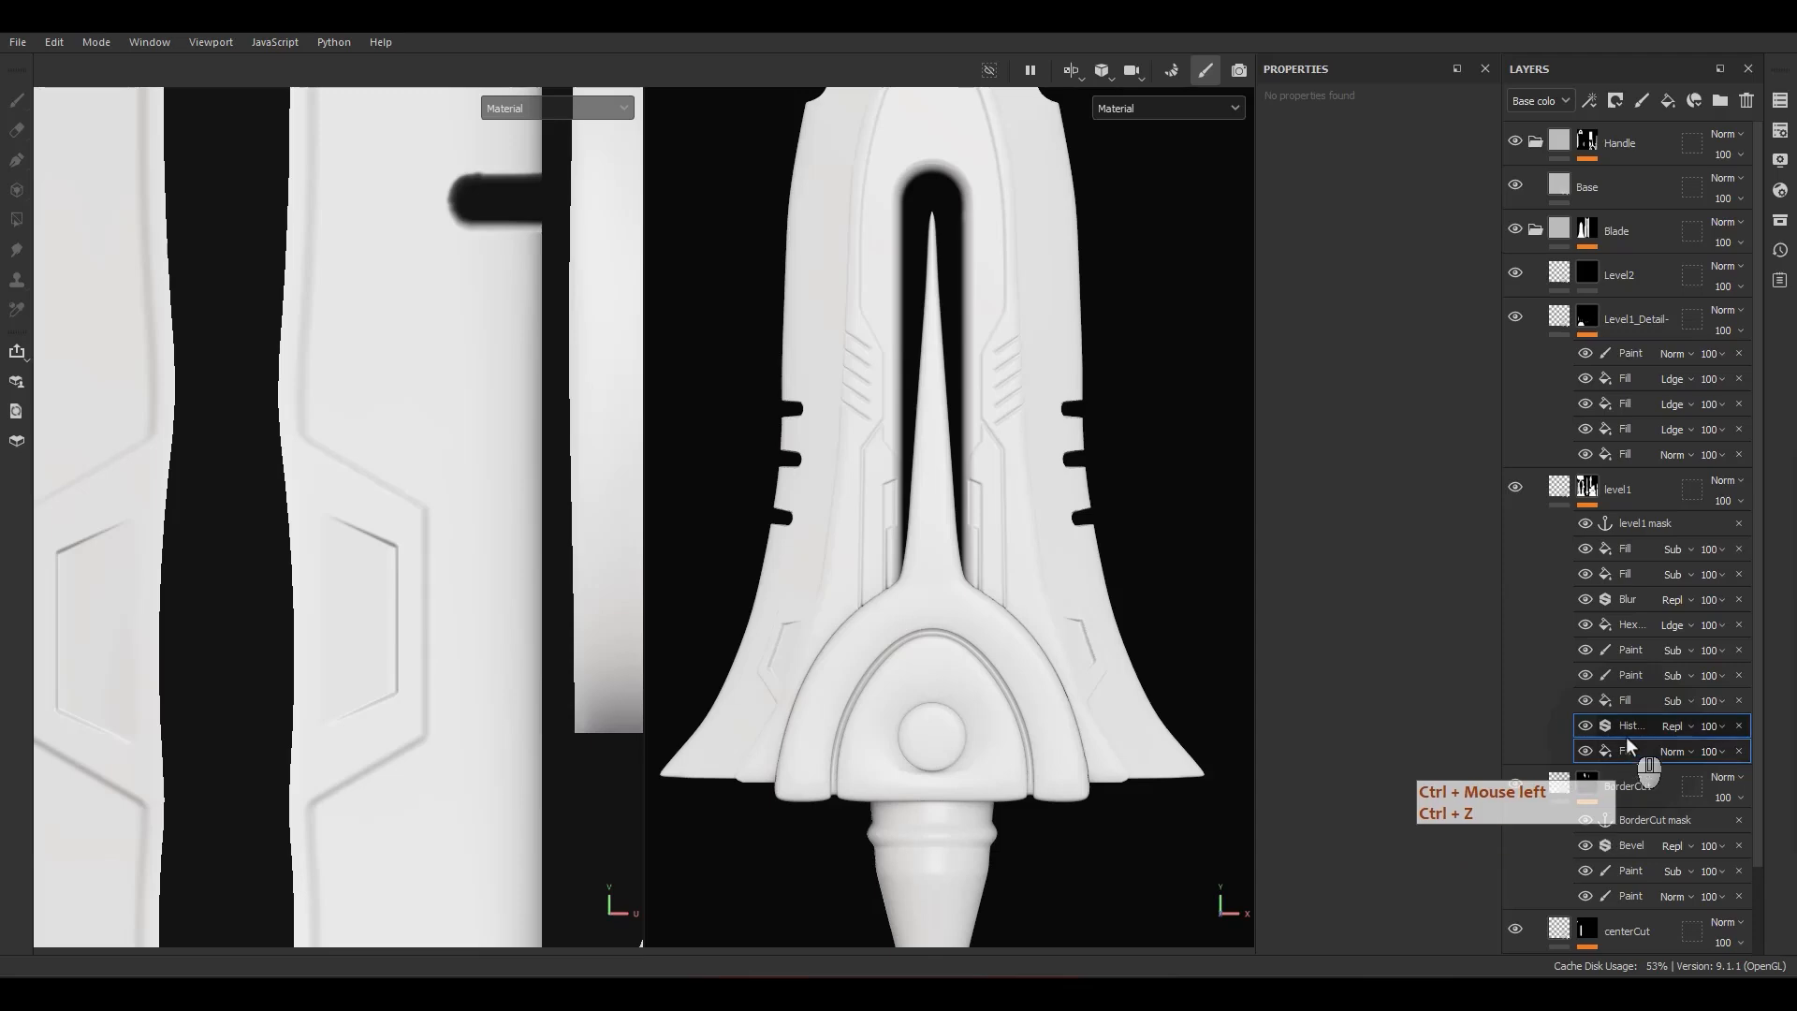
left_click_drag(1614, 728, 1559, 301, "alt")
Step: Move the planar projection of the Level2 mask's Fill along its depth axis to extend the mask towards the blade's outer edges
left_click(1589, 273, "alt")
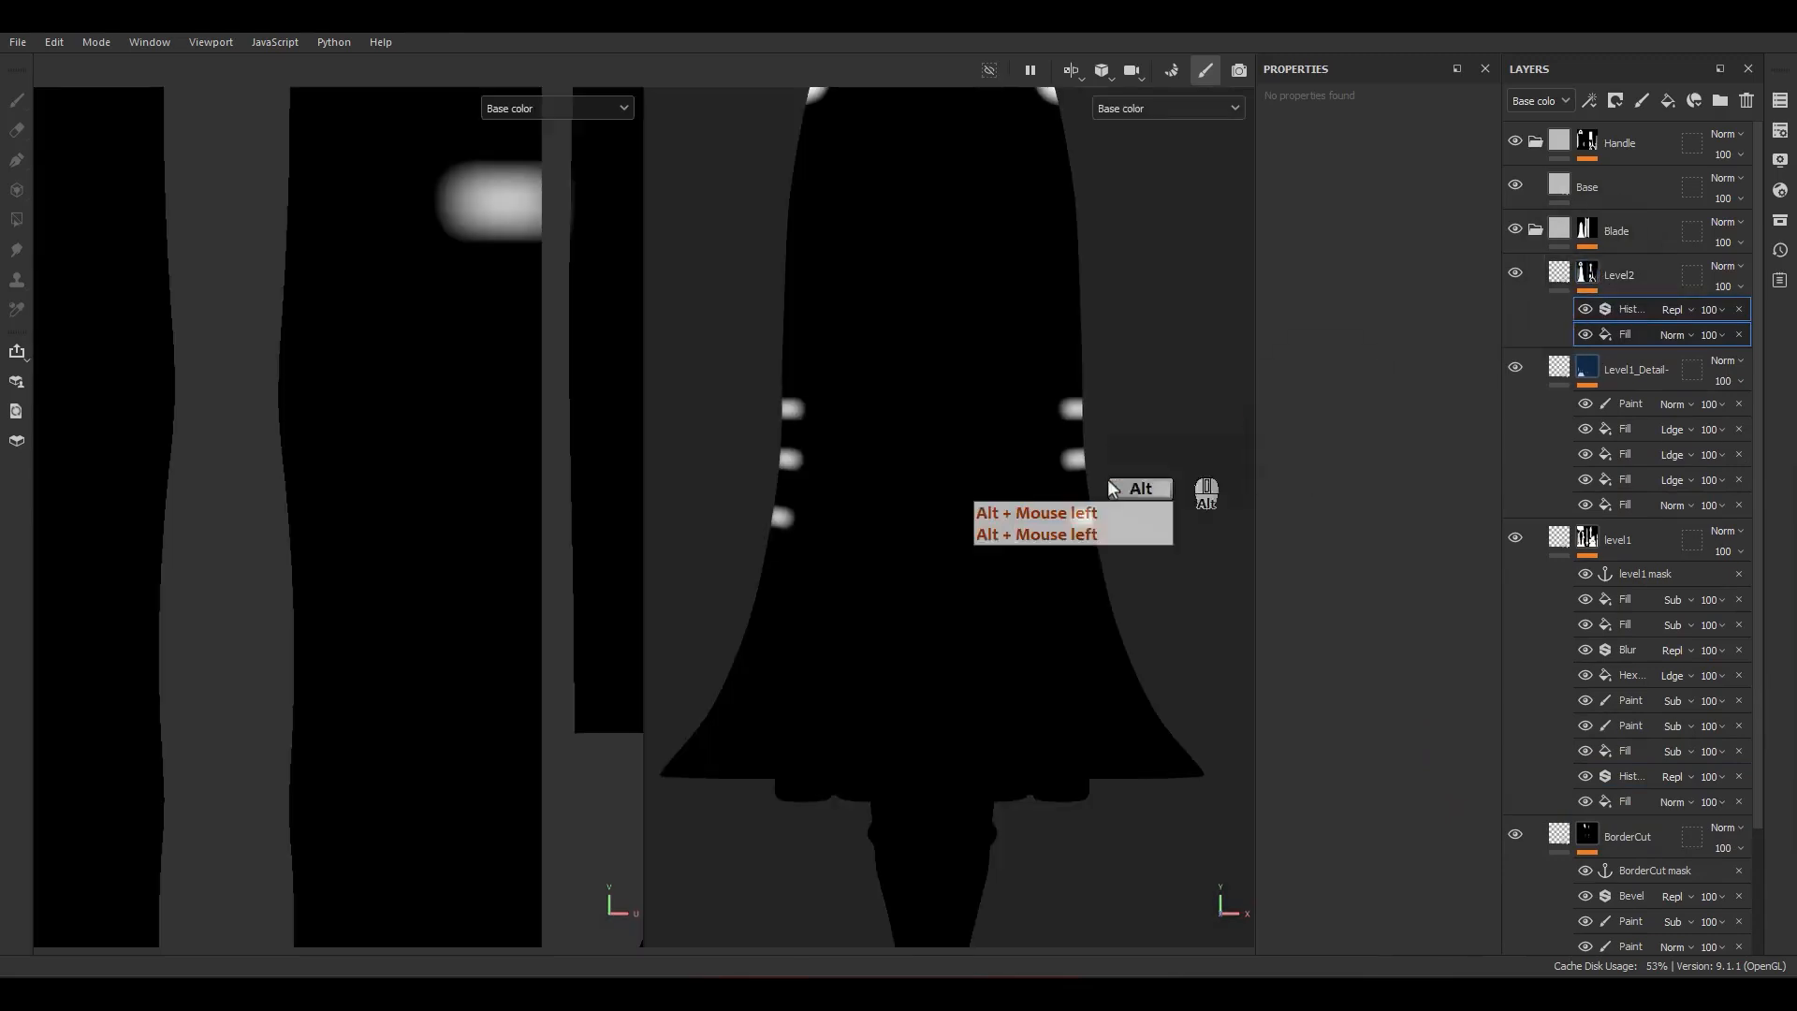
middle_click_drag(1006, 468, 1044, 462, "alt")
left_click_drag(1045, 462, 1020, 470, "alt")
right_click_drag(1020, 470, 1048, 440, "alt")
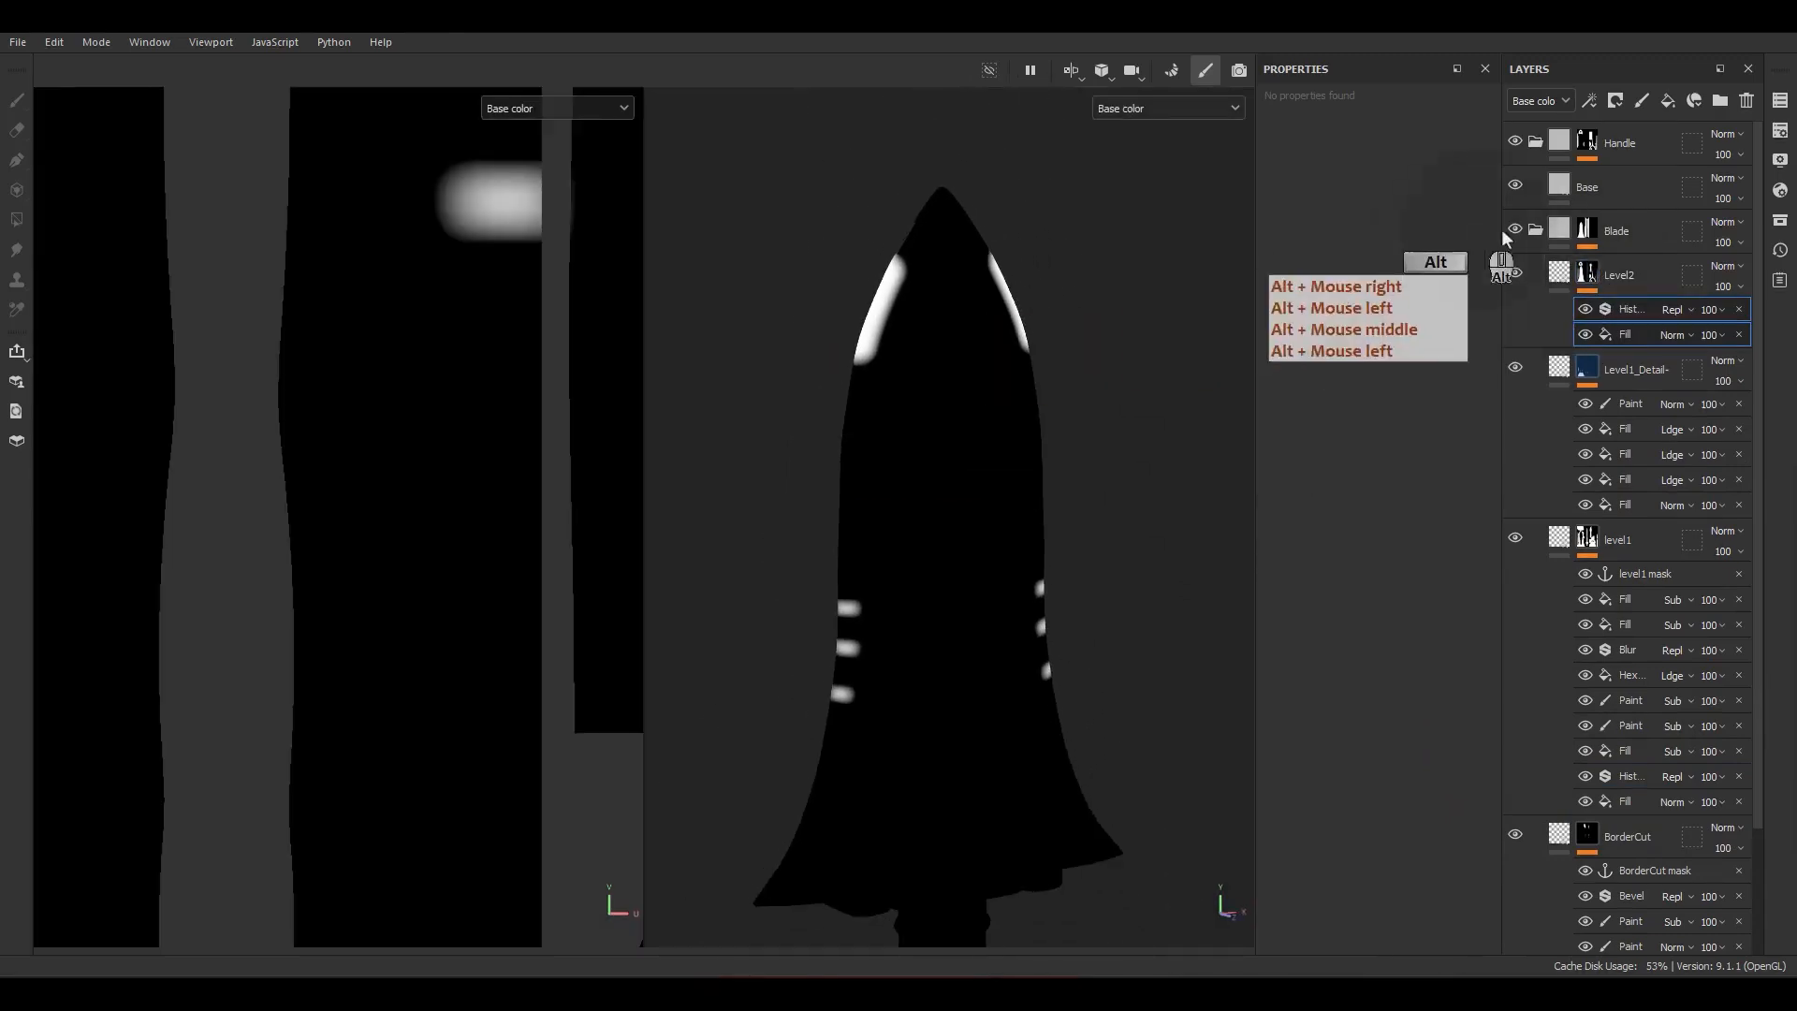
left_click(1588, 279, "alt")
left_click(1617, 332)
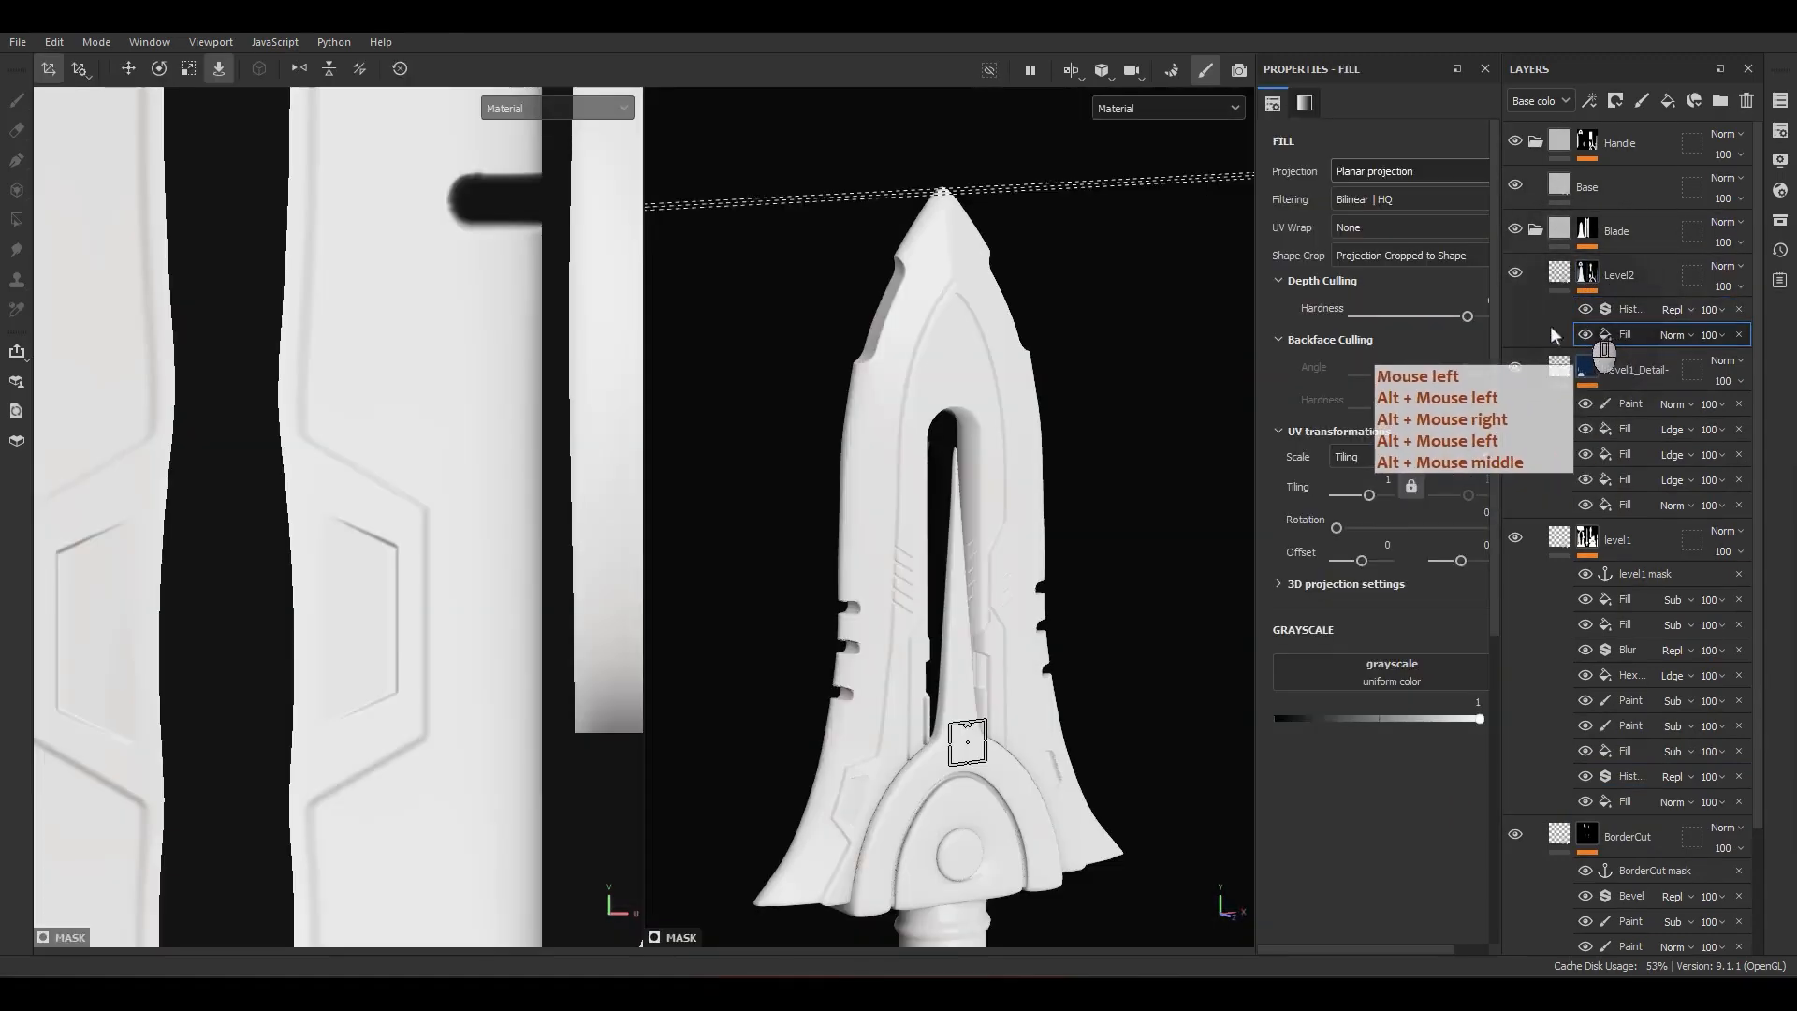
left_click_drag(1030, 456, 1197, 517, "alt")
left_click(1586, 274, "alt")
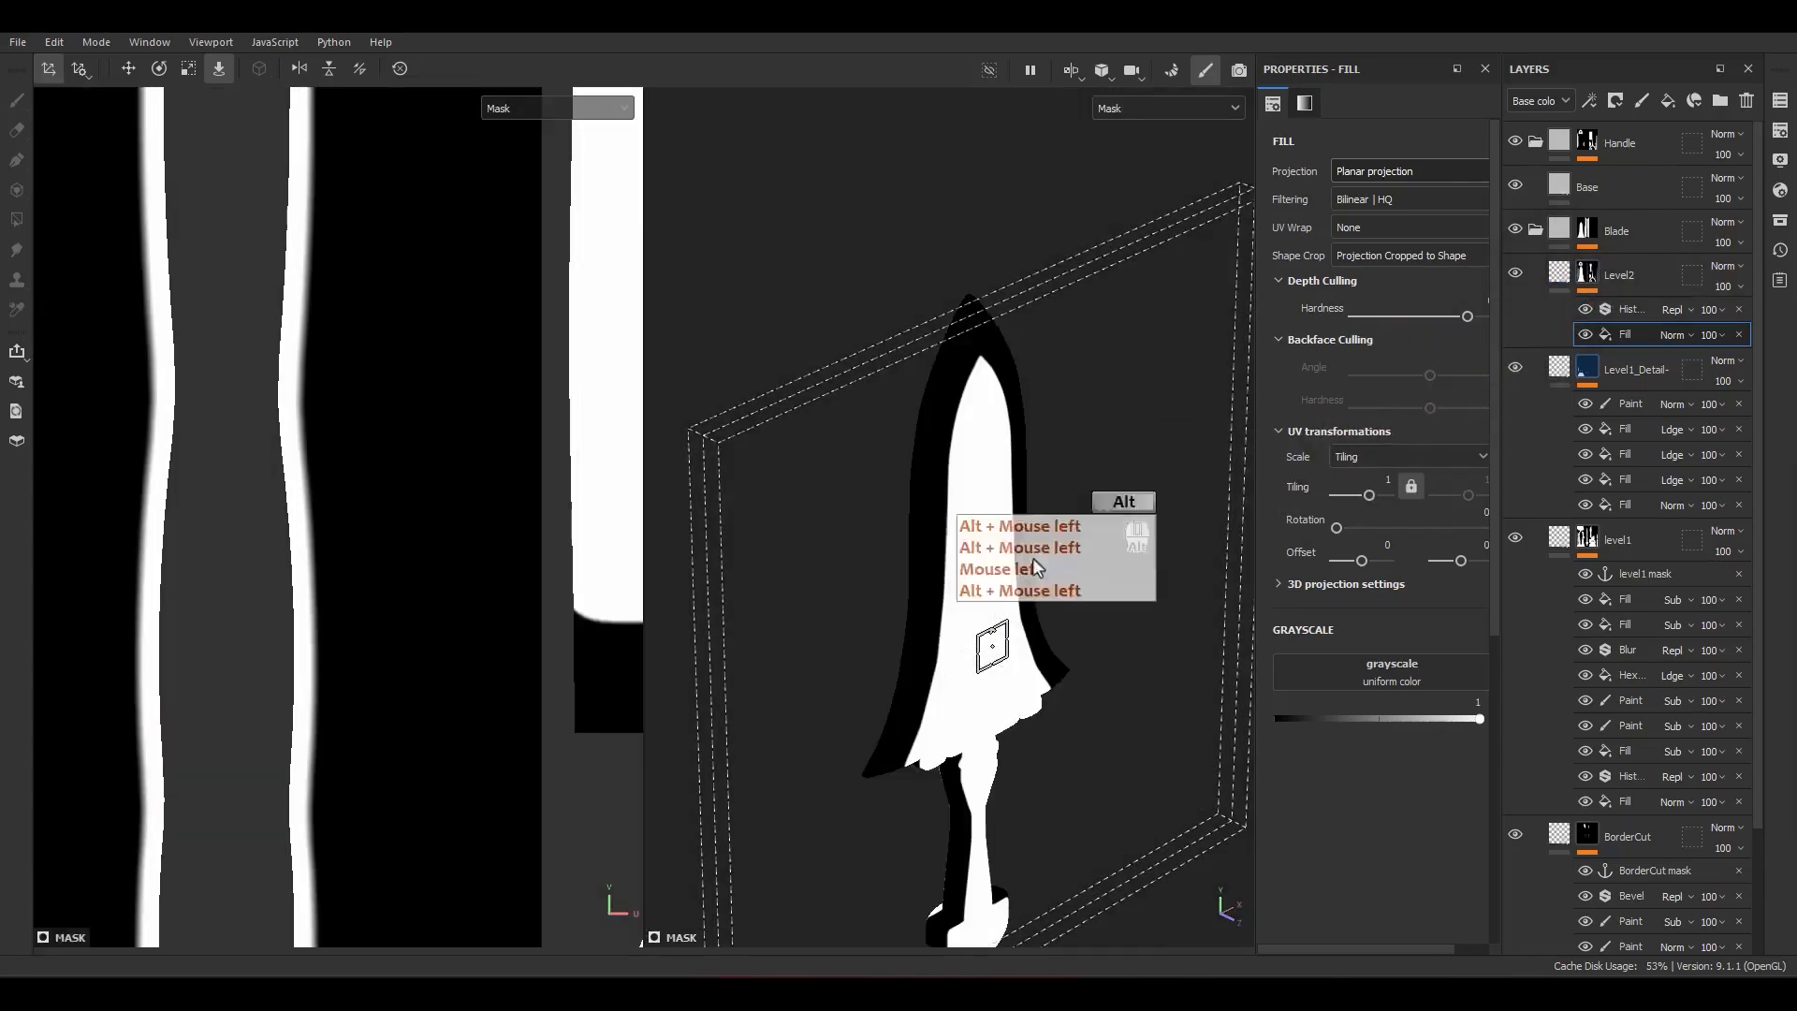
key("w")
left_click_drag(999, 706, 1027, 659, "alt")
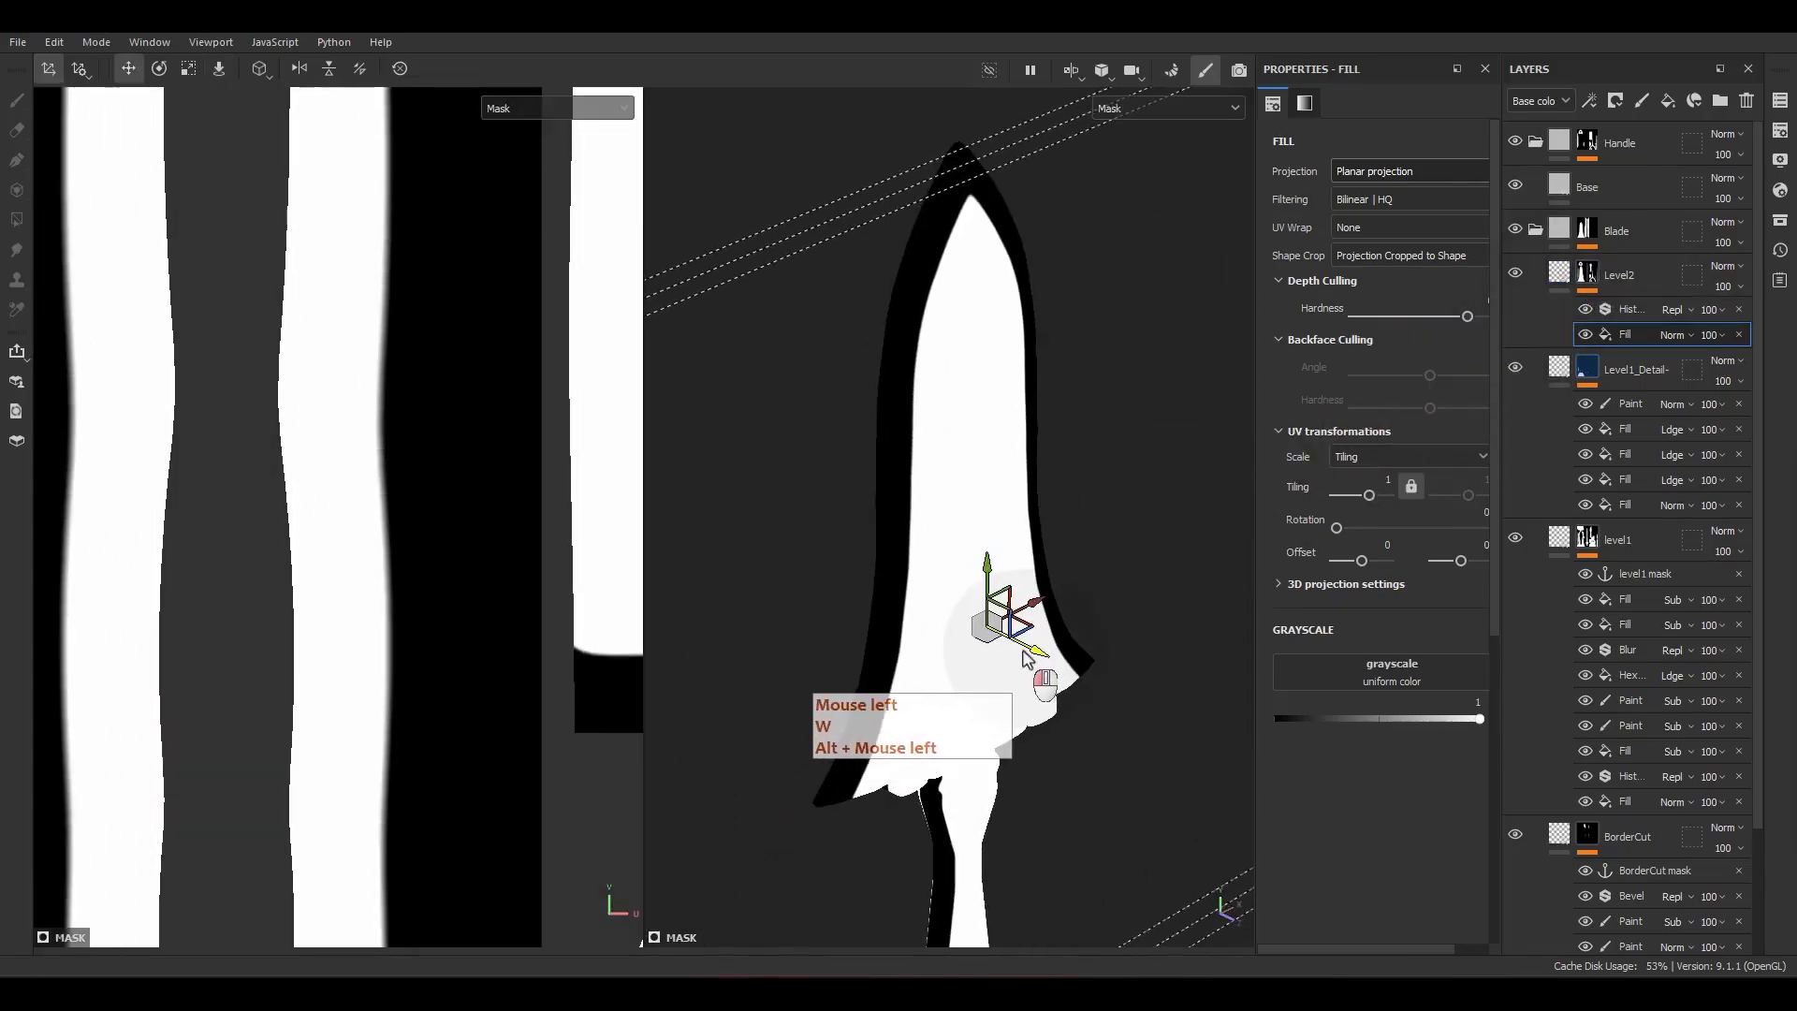
Step: Enable the color channel on the Level2 fill layer and set its base color to red D62E2E
left_click(1554, 277)
scroll(903, 580, "up", 5)
left_click_drag(997, 664, 1346, 488, "alt")
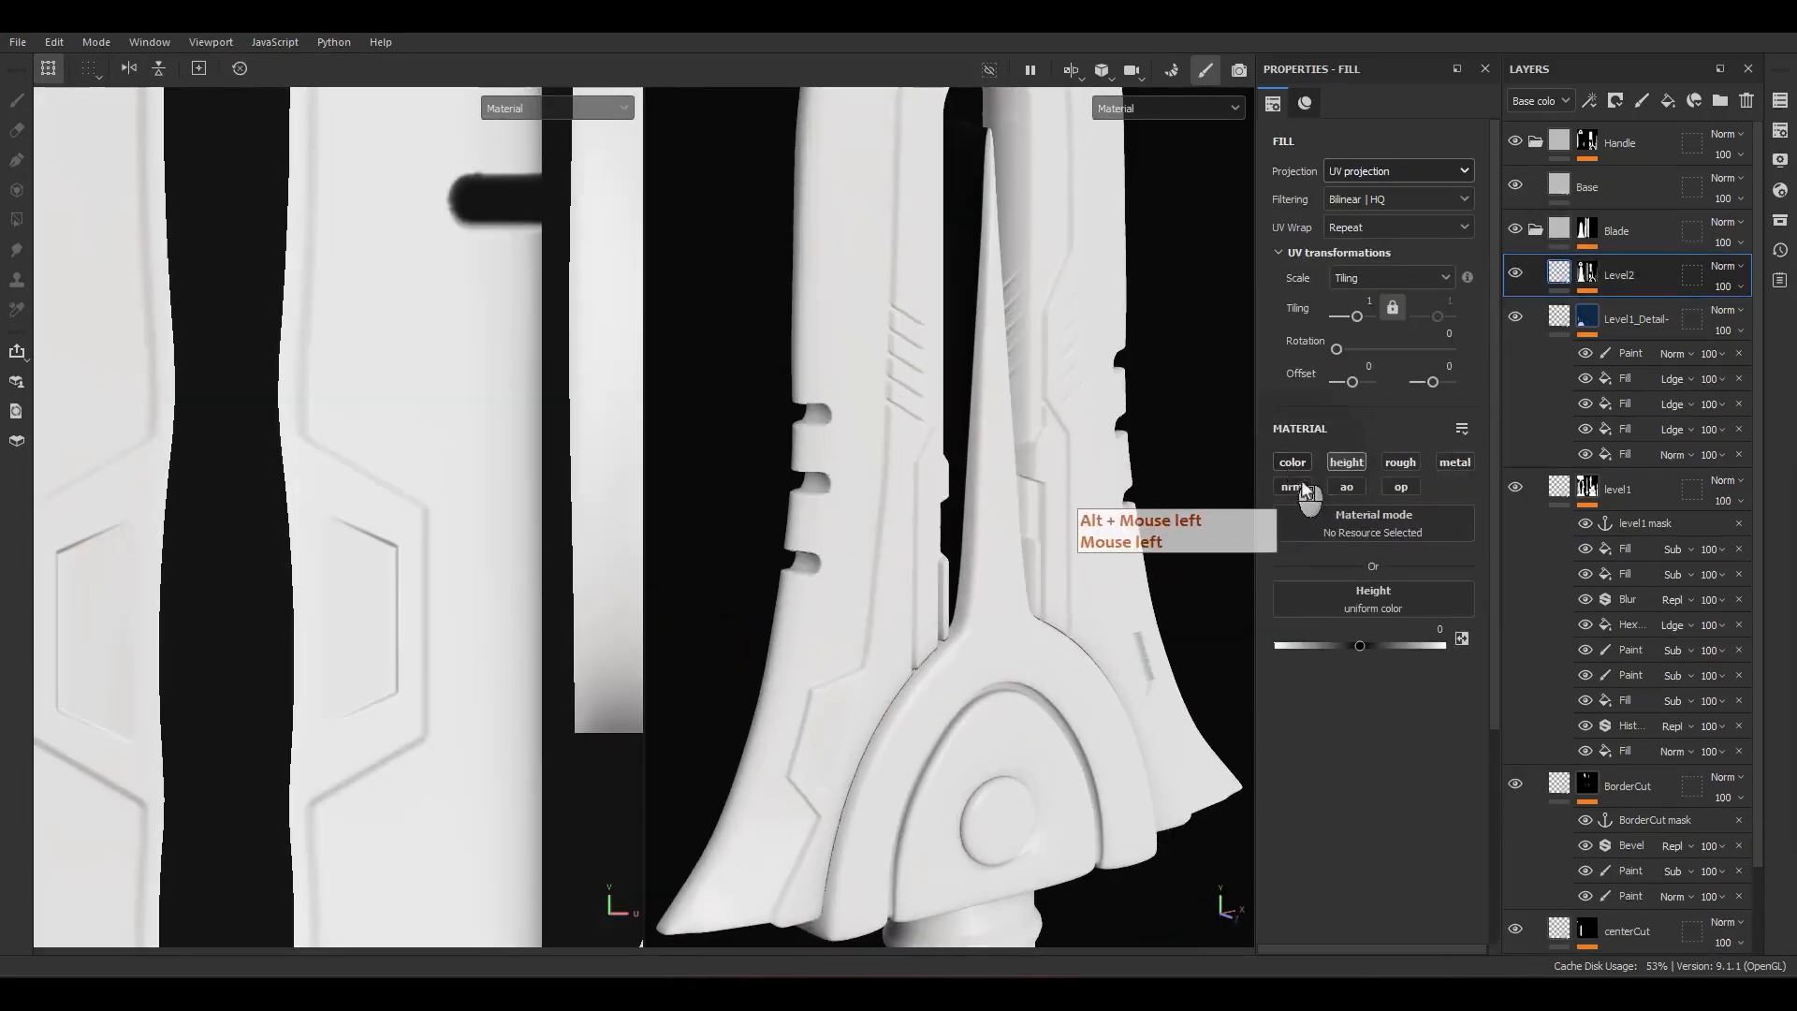
left_click_drag(1359, 643, 1365, 648)
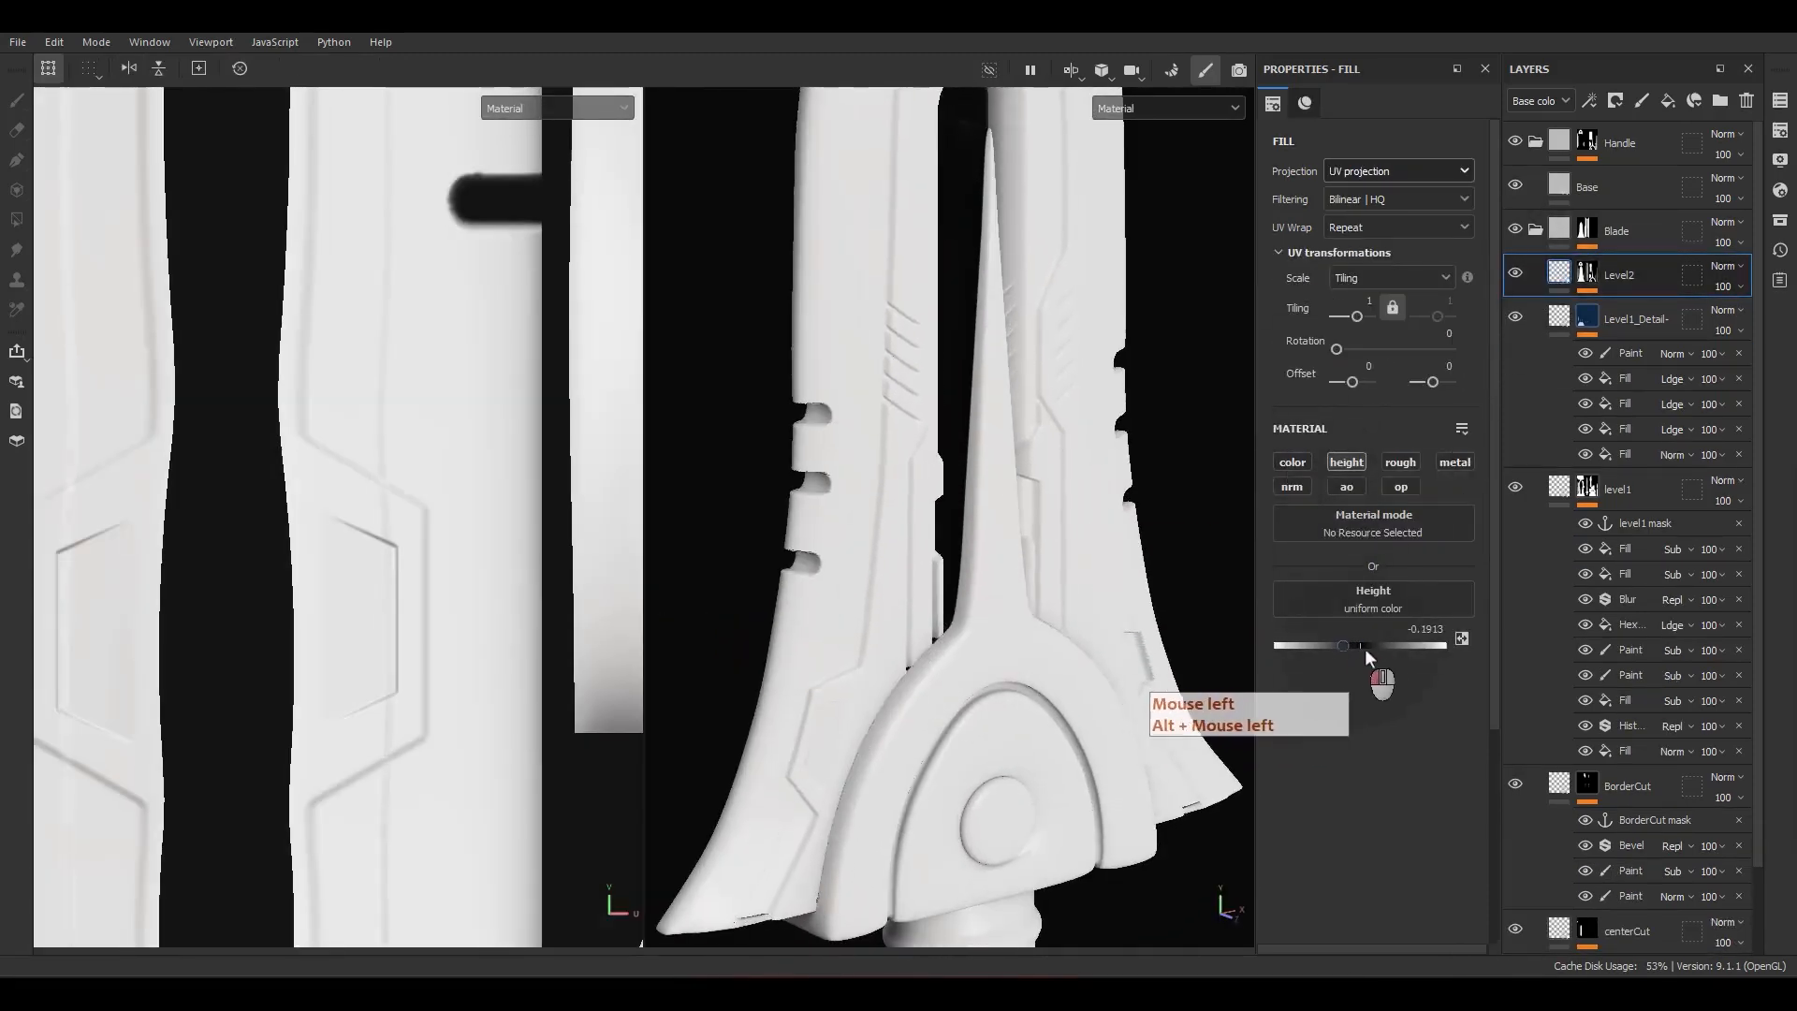
key("ctrl+z")
left_click(1292, 462)
left_click_drag(941, 618, 991, 622, "alt")
left_click(1364, 632)
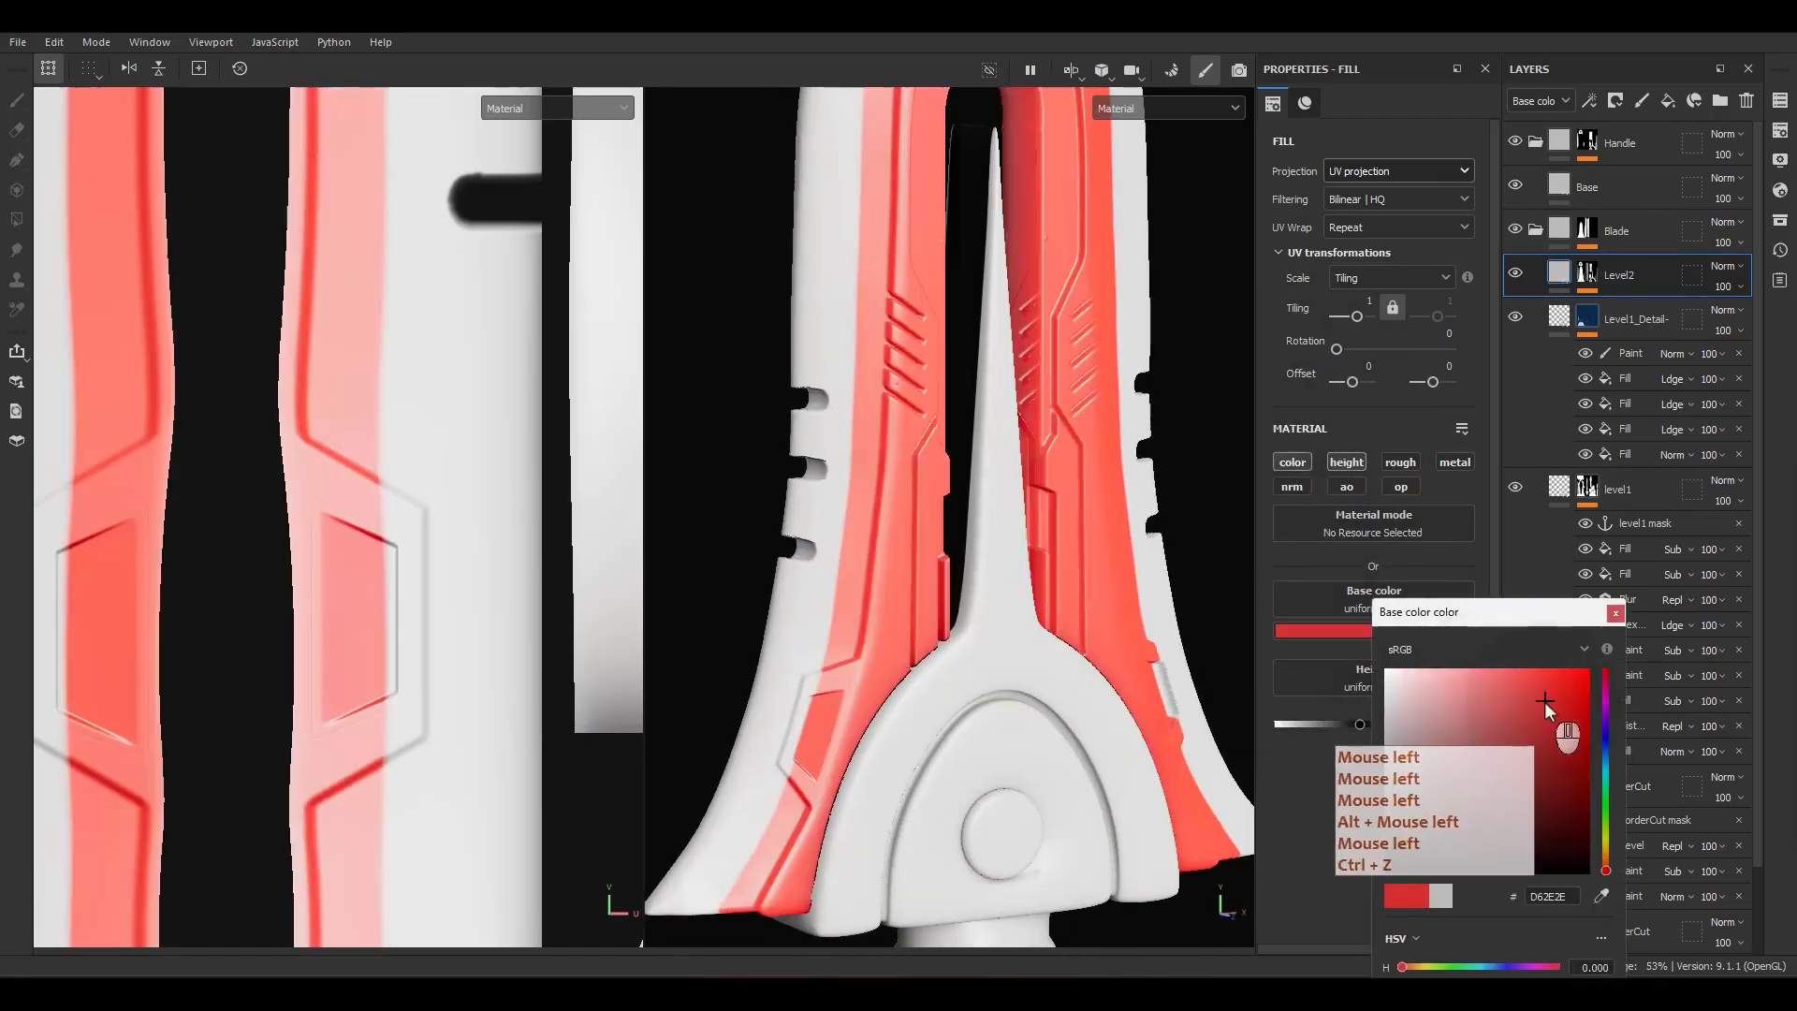
left_click(1544, 700)
left_click(1615, 613)
Step: Enable the color channel on the level1 fill layer and set its base color to blue 182FE5
left_click(1571, 491)
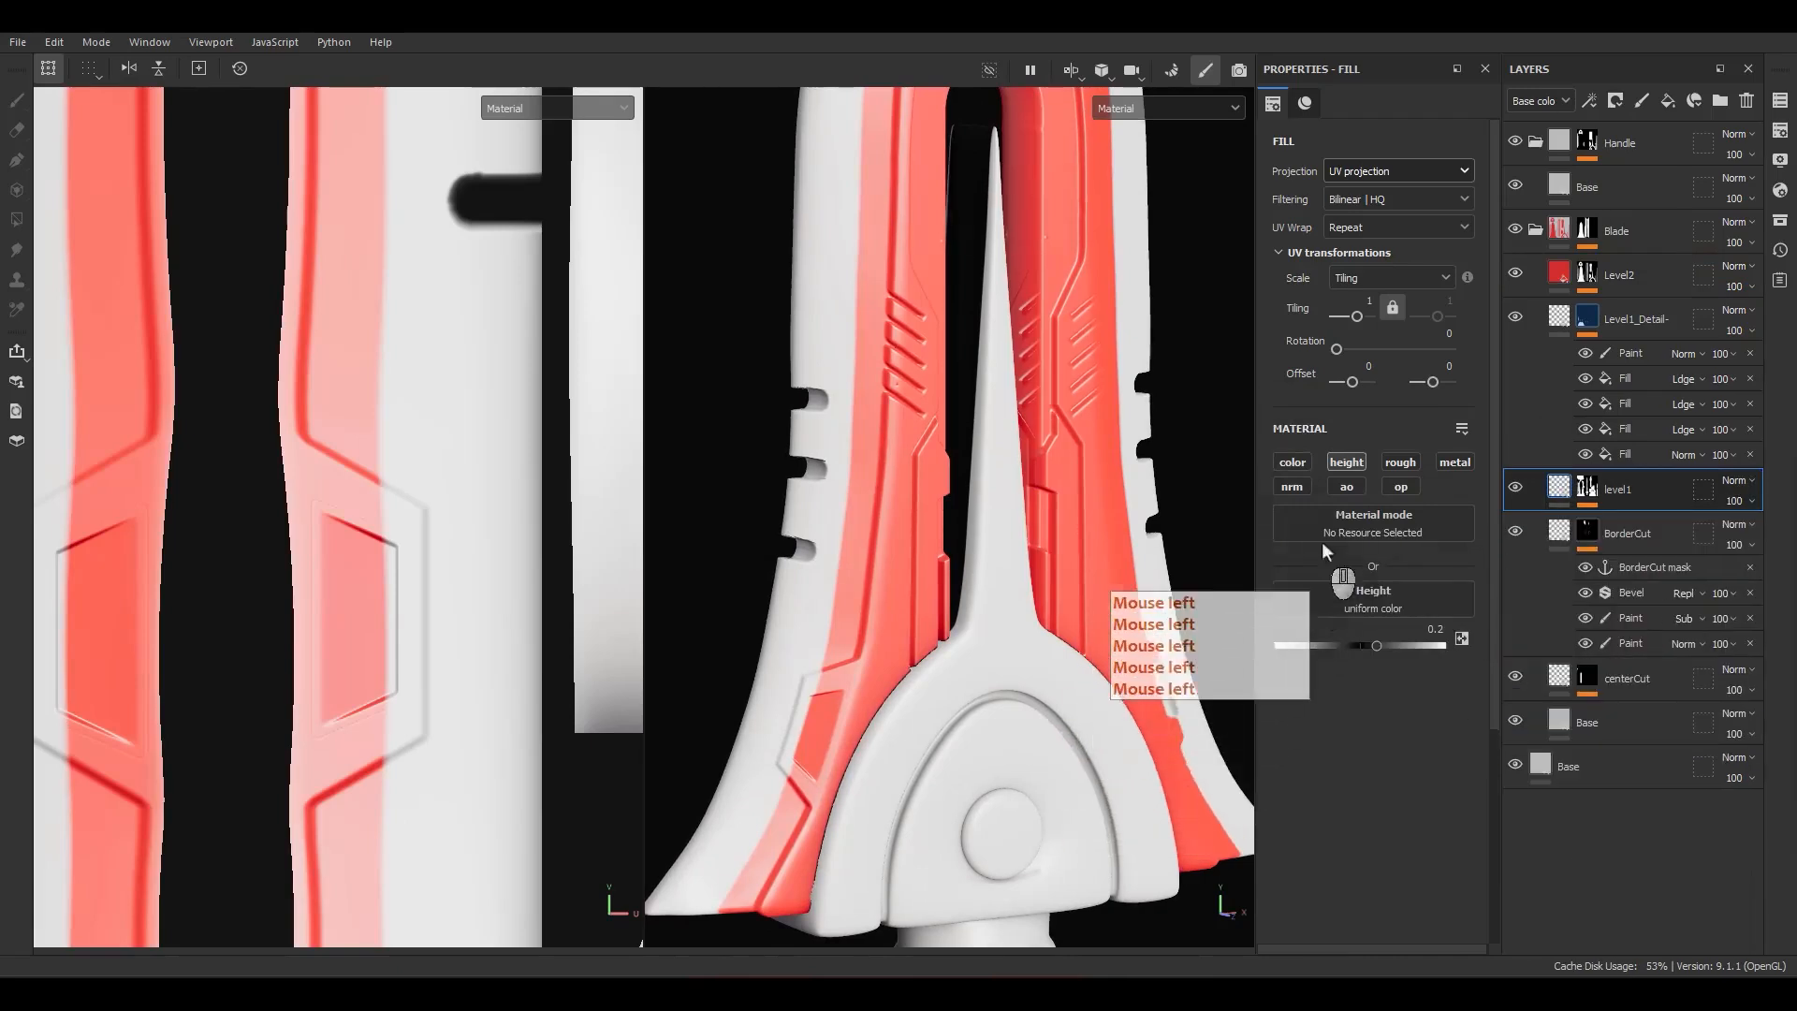
left_click(1294, 464)
left_click(1366, 630)
left_click_drag(1438, 706, 1567, 690)
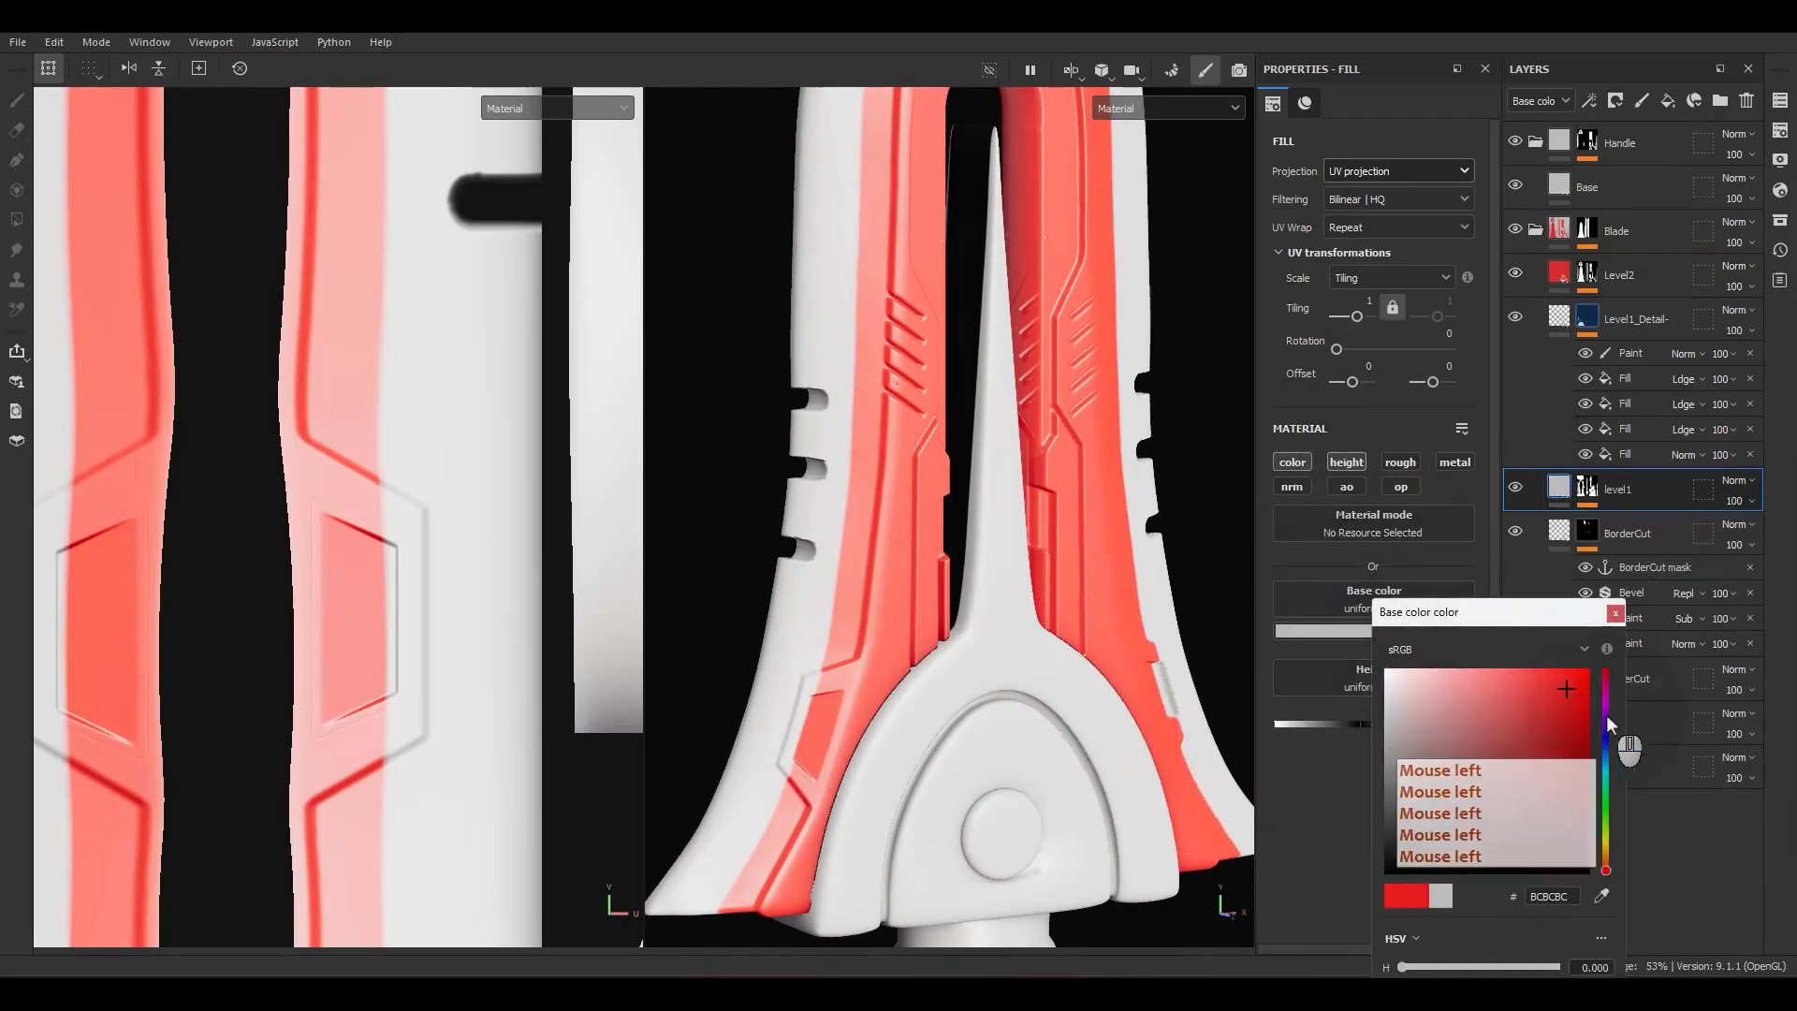
left_click(1606, 740)
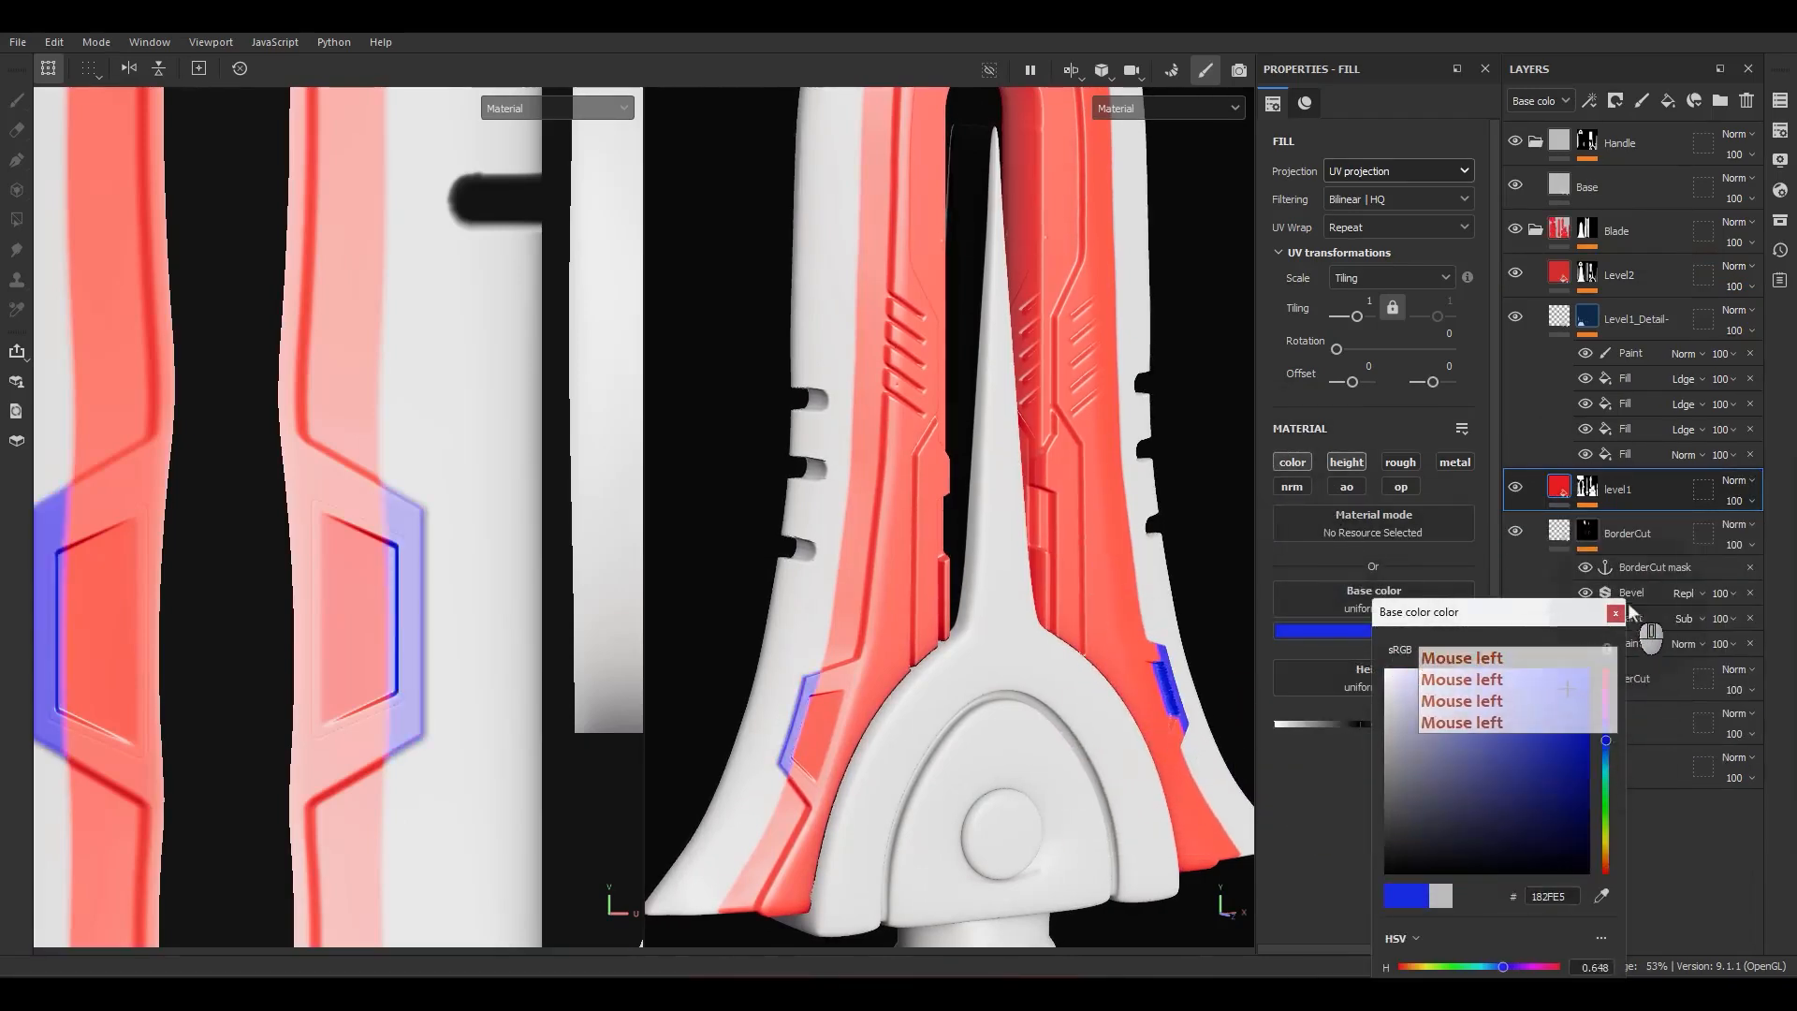
Step: Examine how the red Level2 area overlaps the blue level1 area along the blade and its tip
left_click(1558, 327)
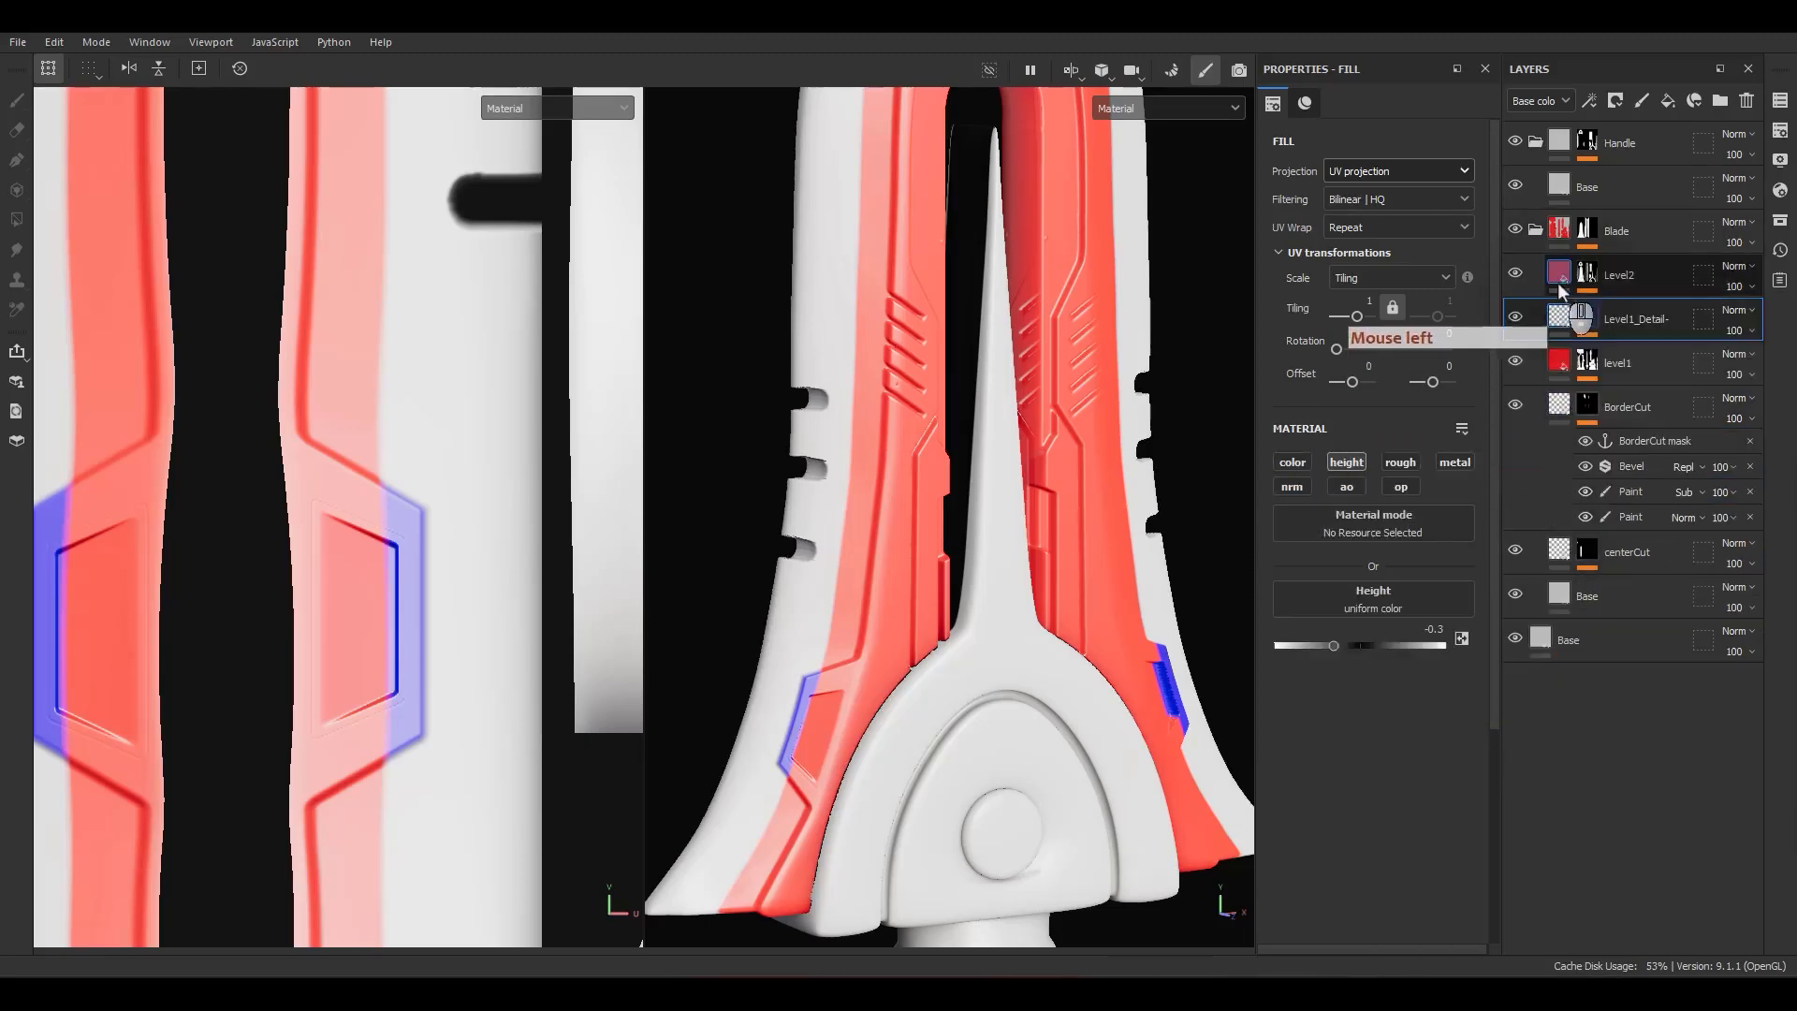
left_click(1541, 282)
middle_click_drag(992, 603, 1023, 621, "alt")
left_click_drag(1023, 621, 1005, 662, "alt")
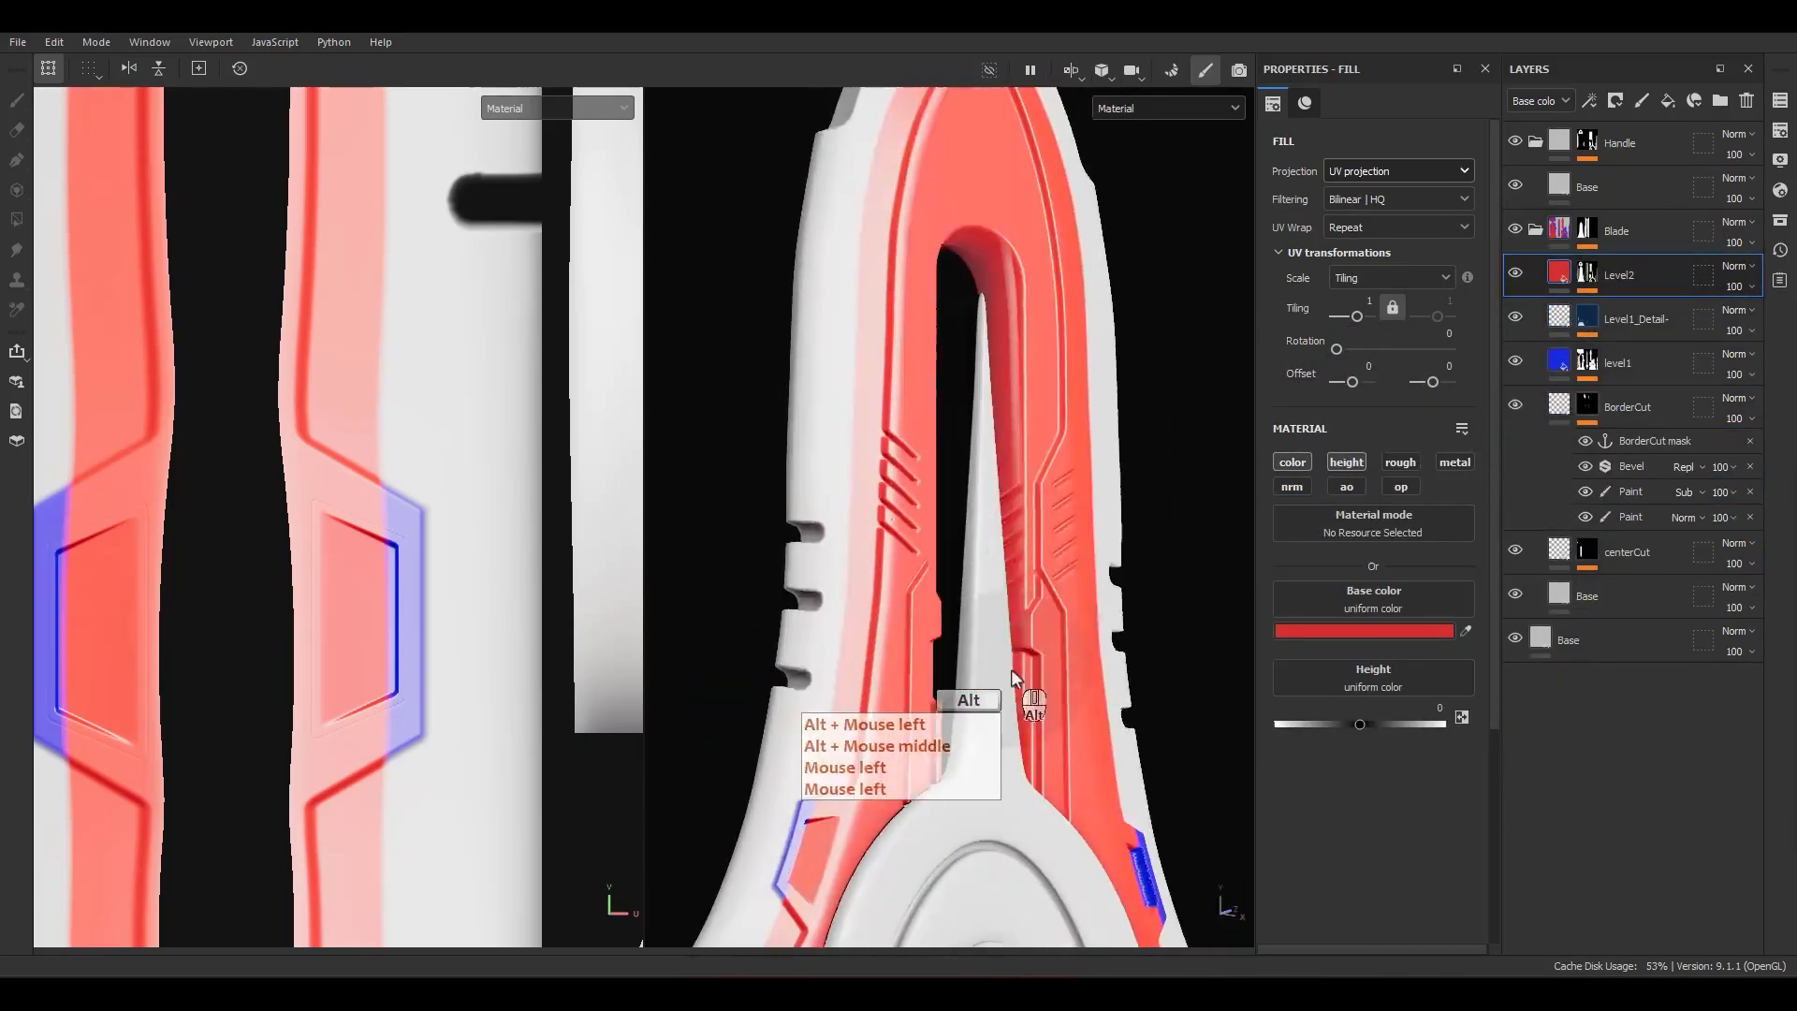
middle_click_drag(1005, 662, 1020, 571, "alt")
left_click_drag(1020, 570, 965, 560, "alt")
middle_click_drag(964, 559, 926, 599, "alt")
right_click_drag(926, 599, 922, 510, "alt")
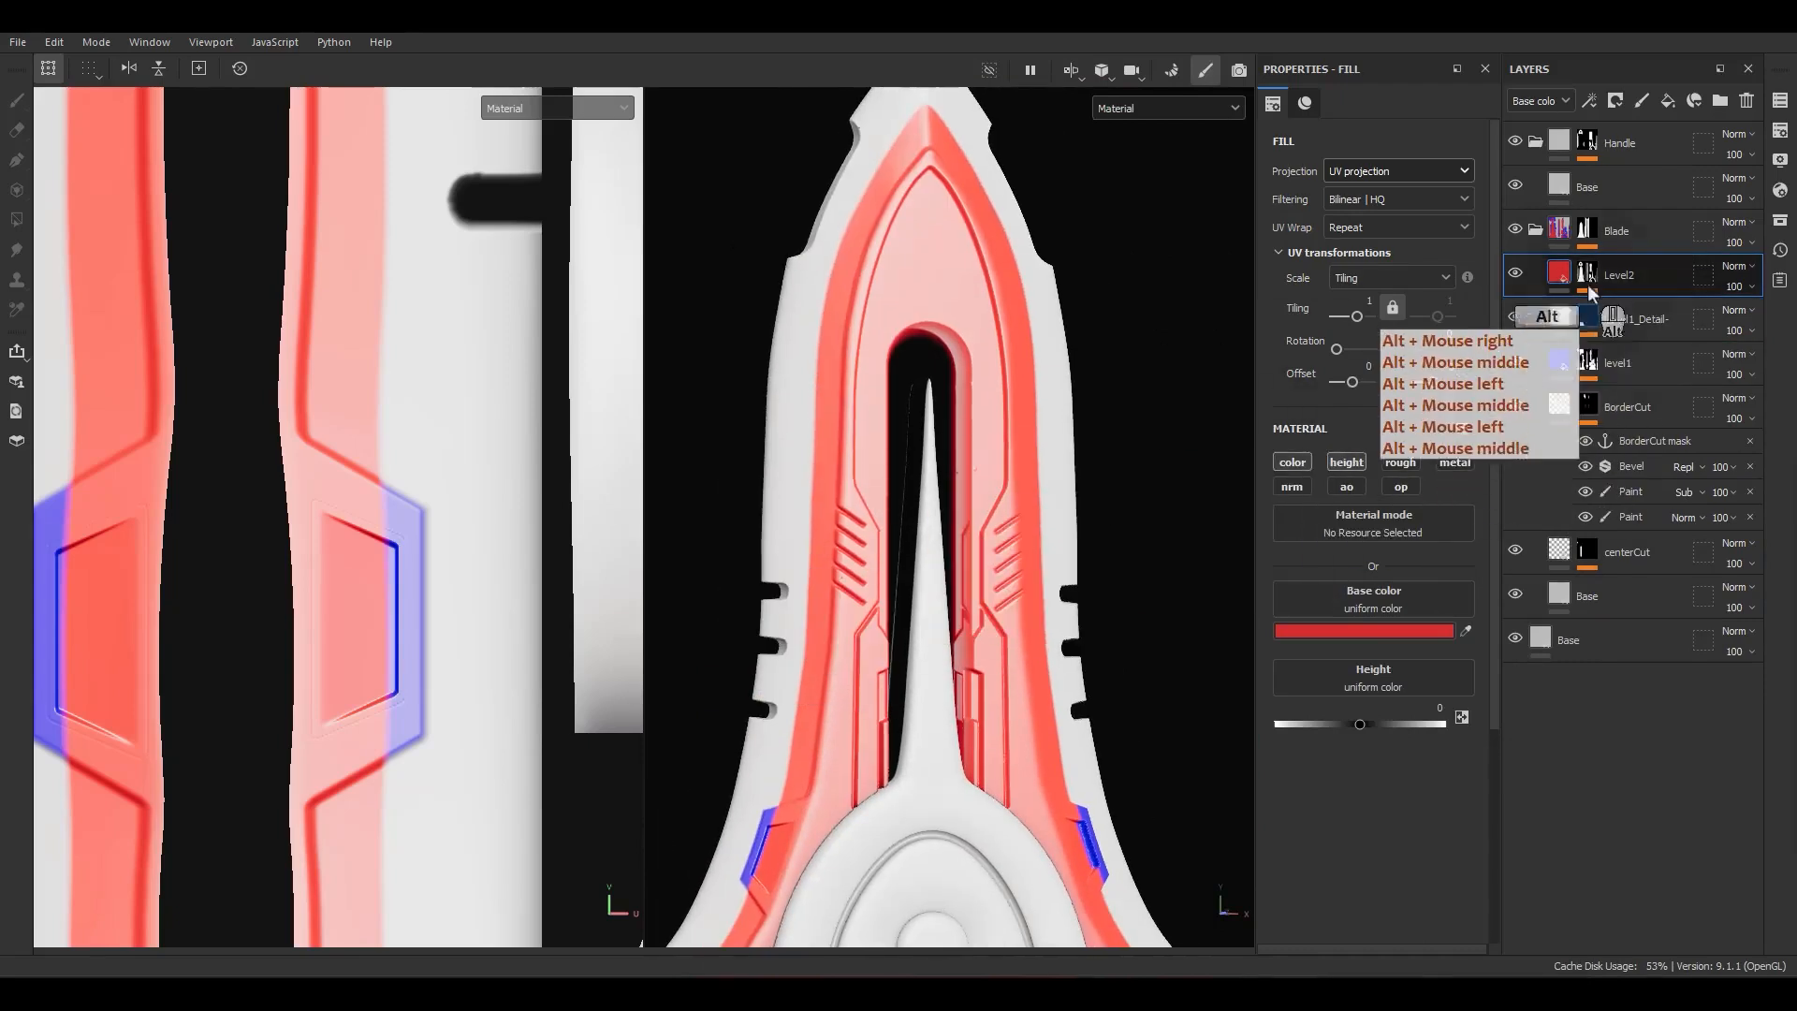
Step: Add a fill effect above the Histogram Scan filter in the Level2 mask
mouse_move(1549, 321)
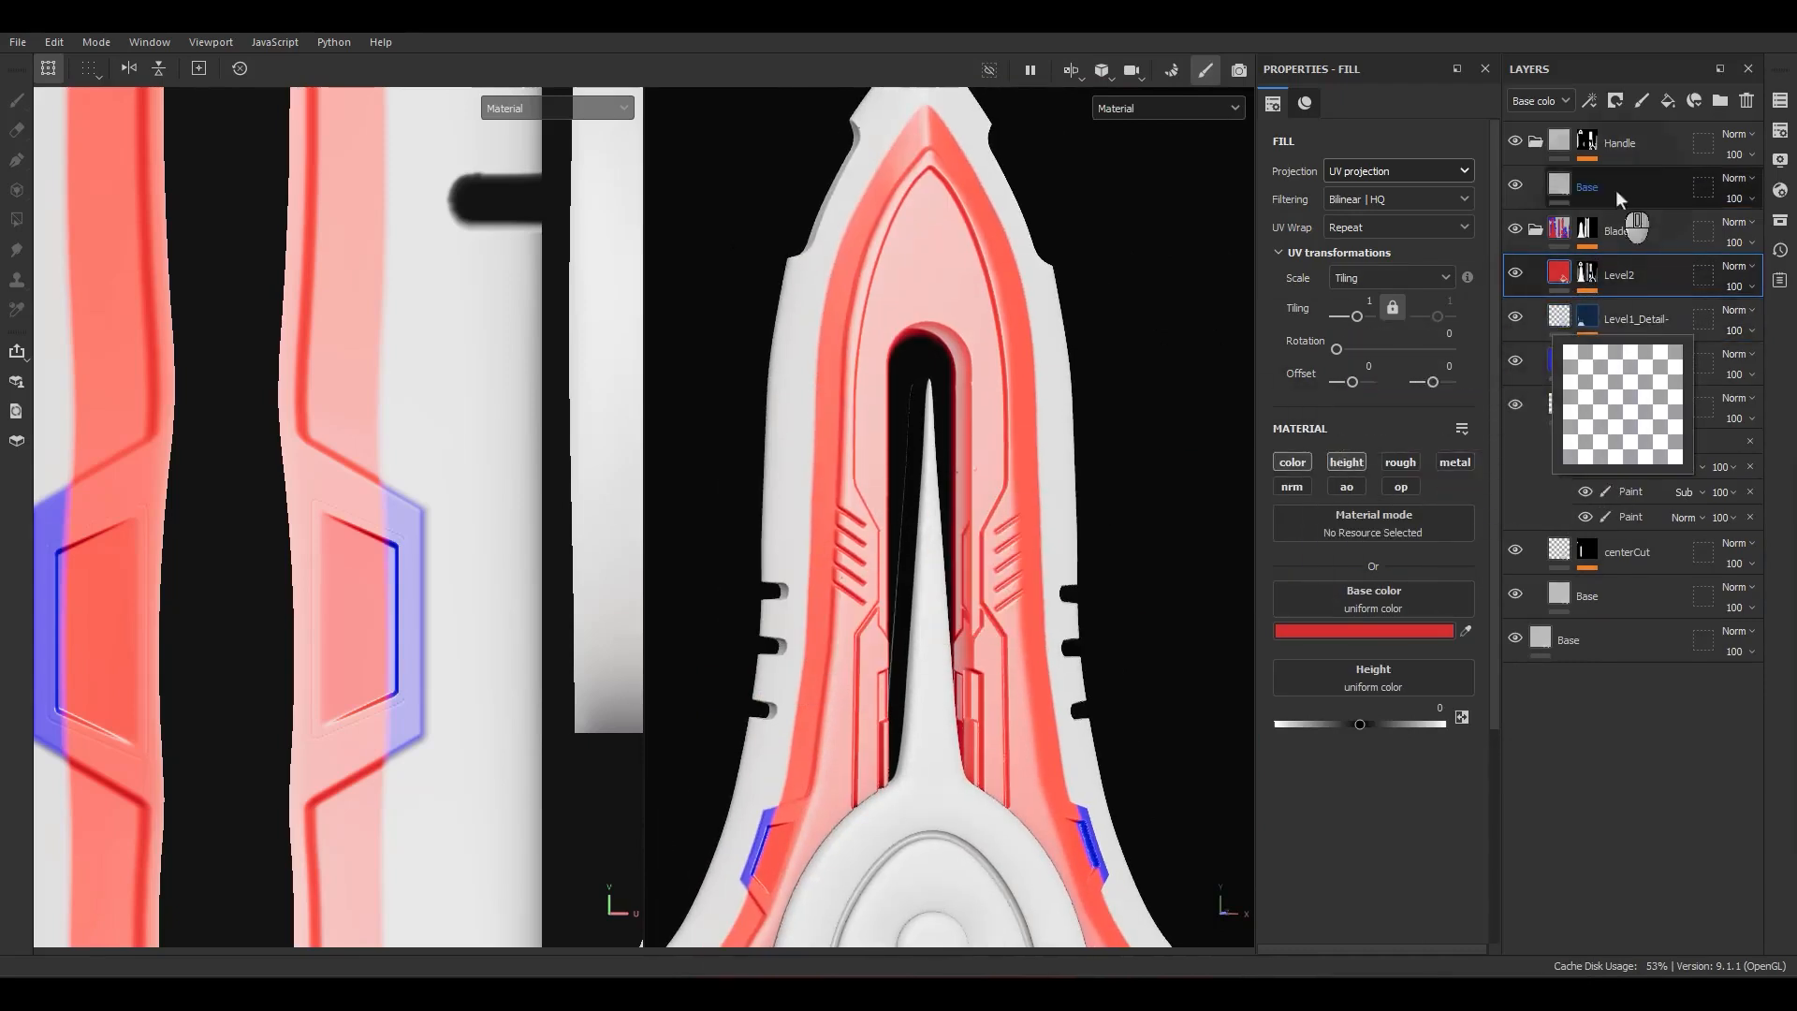
left_click(1586, 271)
right_click(1626, 318)
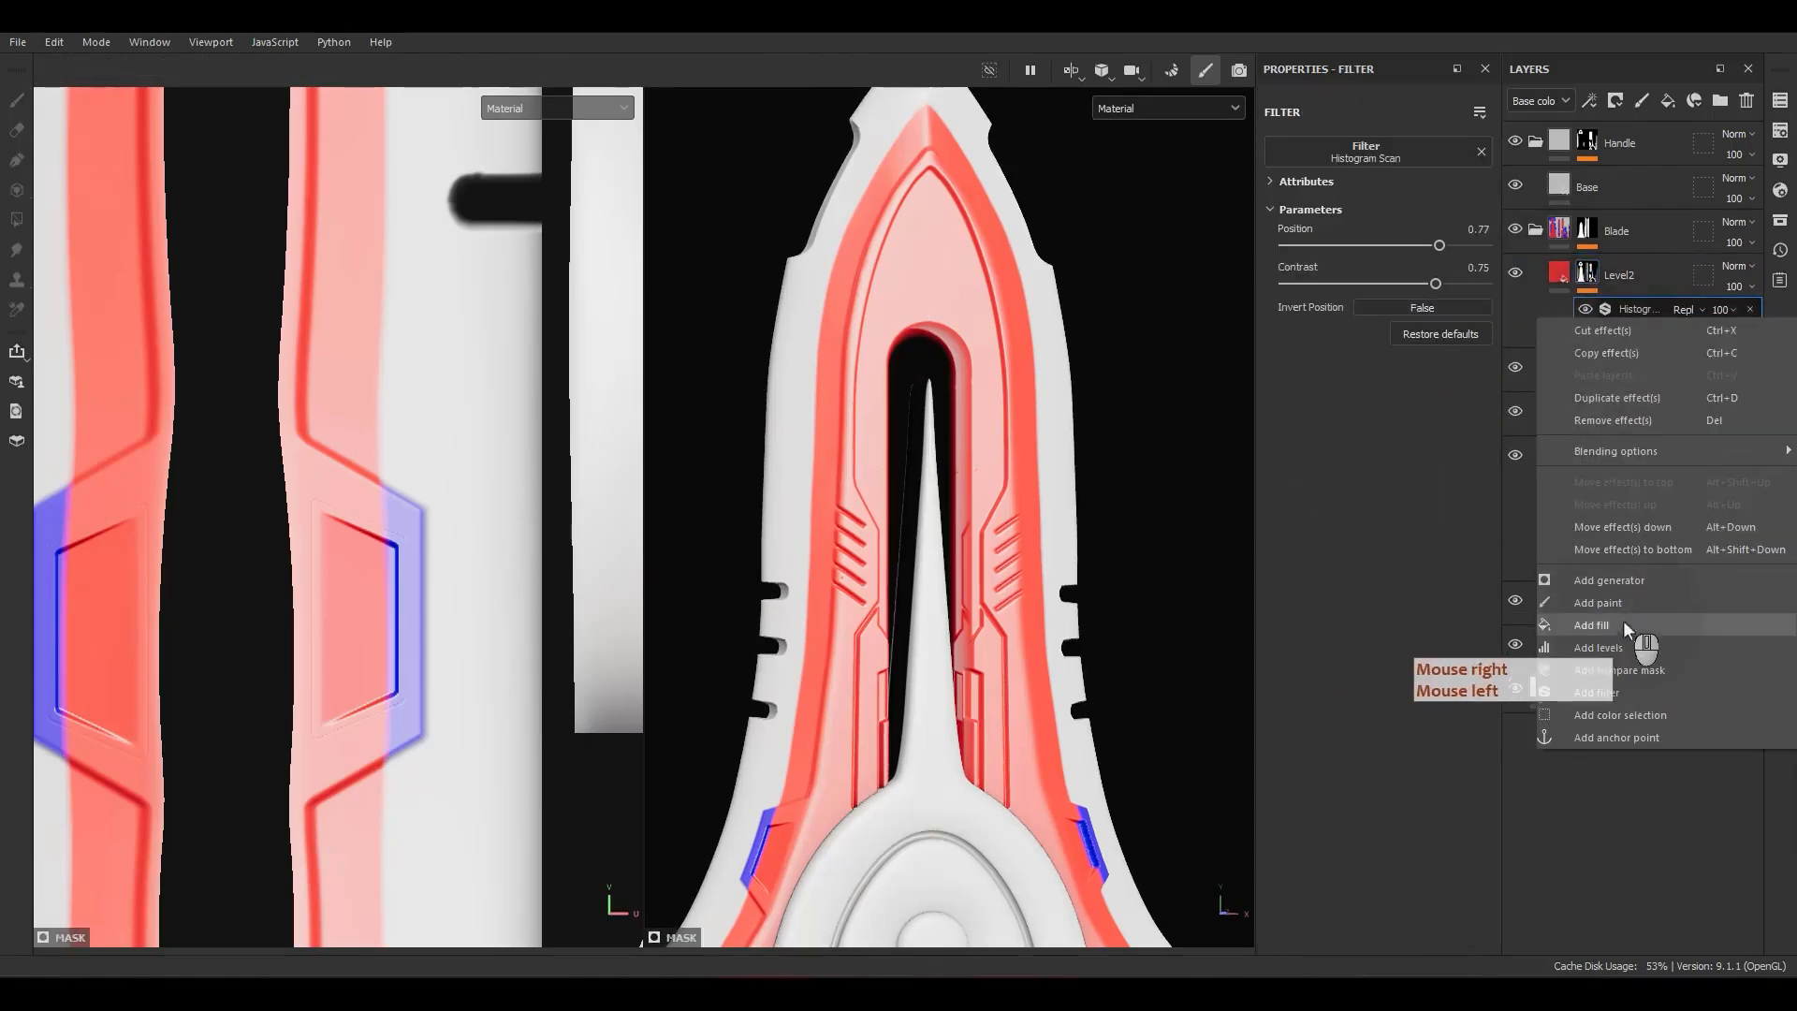
left_click(1621, 636)
key("ctrl+z")
right_click(1629, 309)
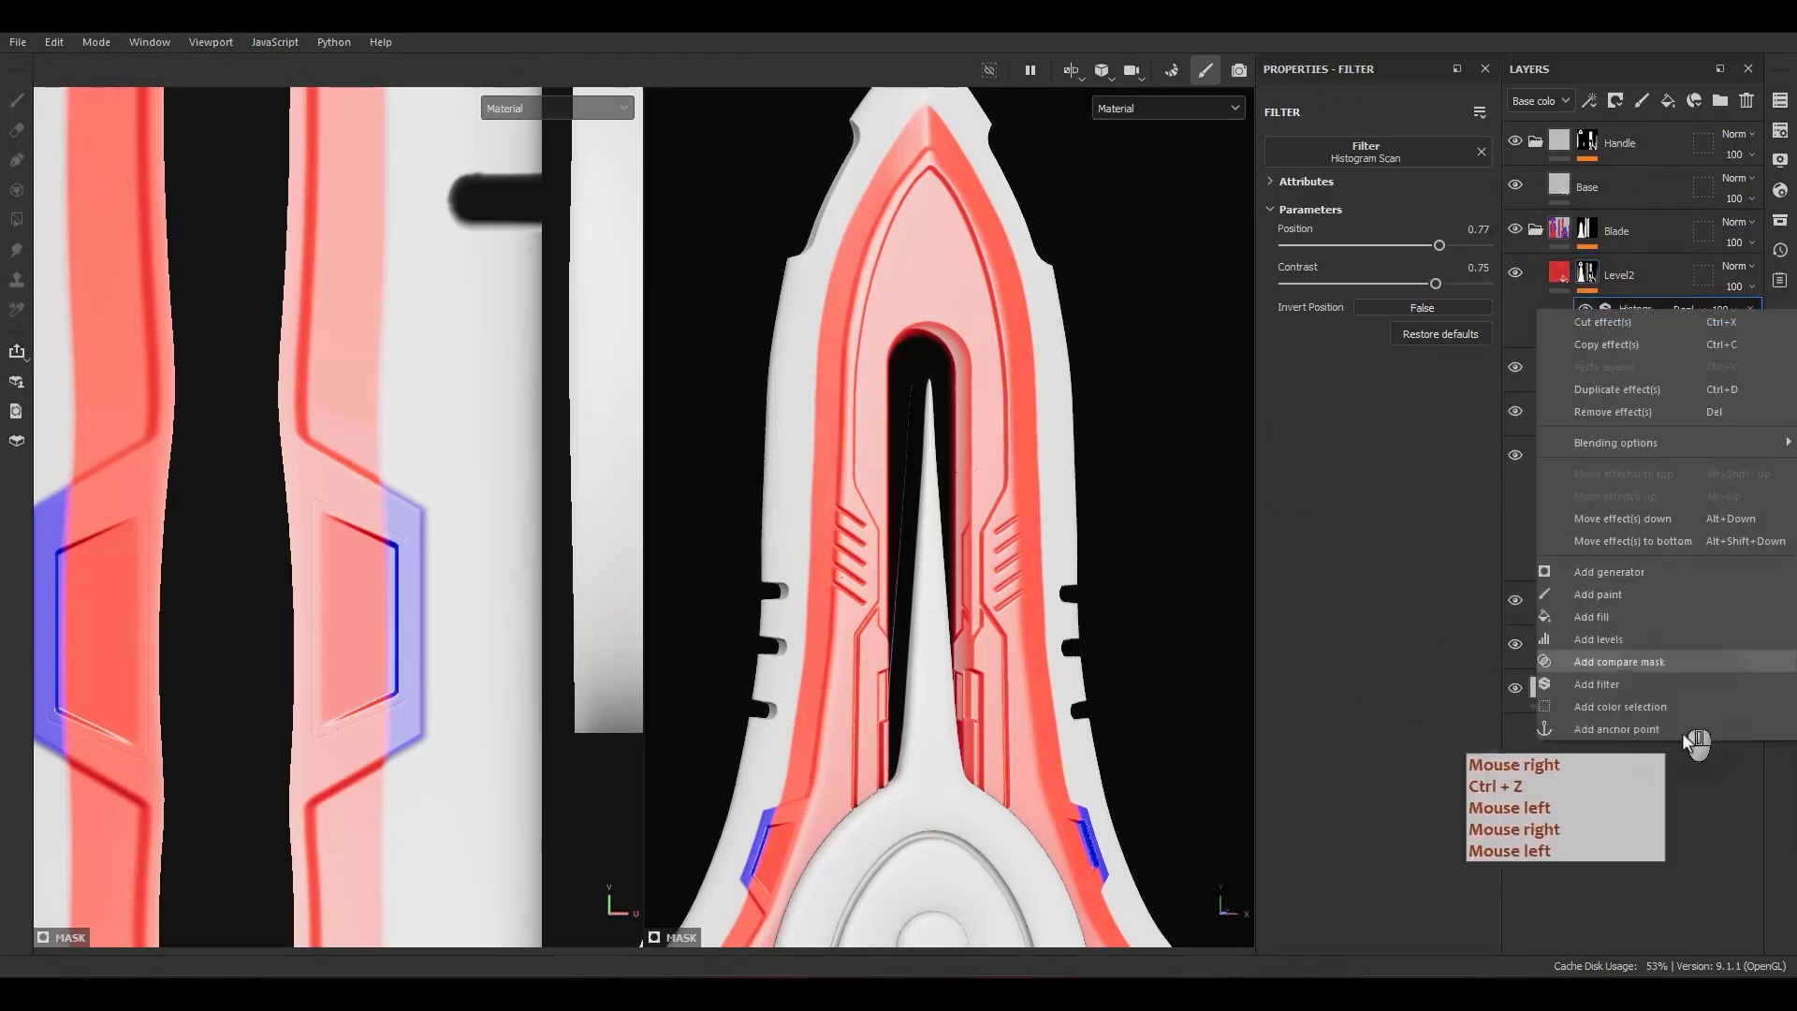
left_click(1600, 633)
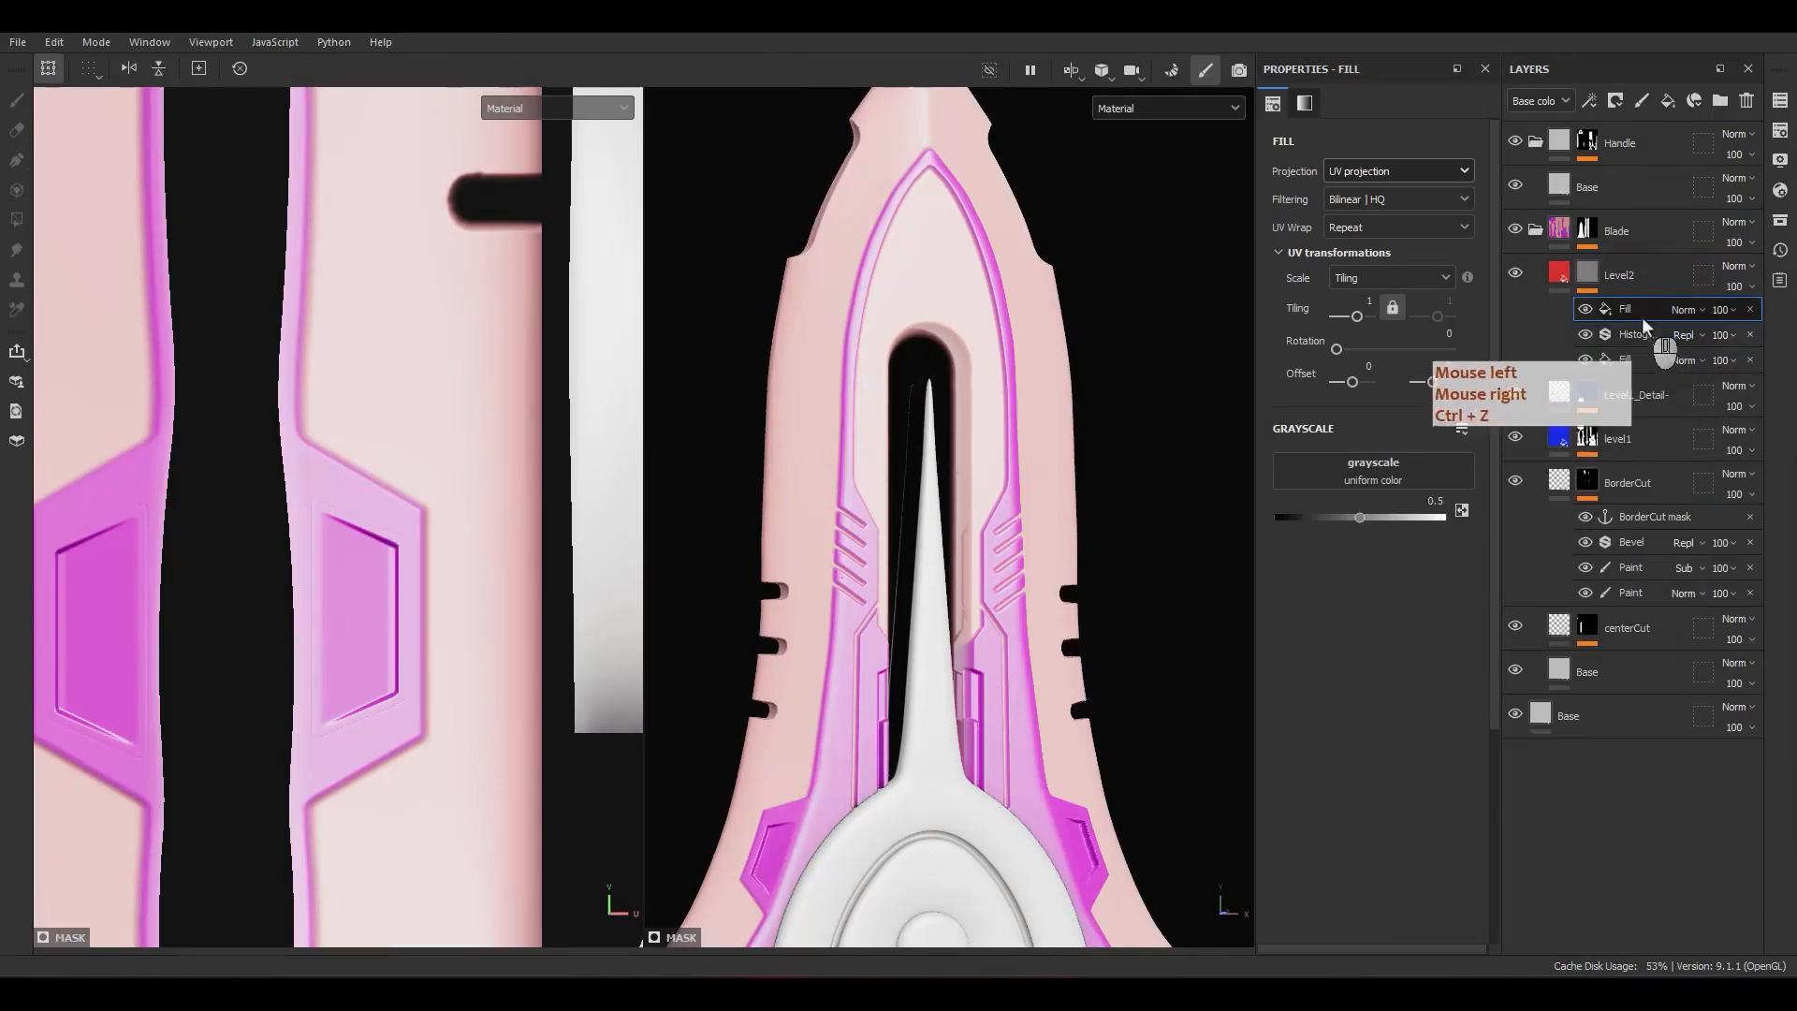
Step: Use the level1 mask anchor point as the new fill's grayscale source and set its blending mode to Subtract
left_click(1399, 482)
left_click(1527, 488)
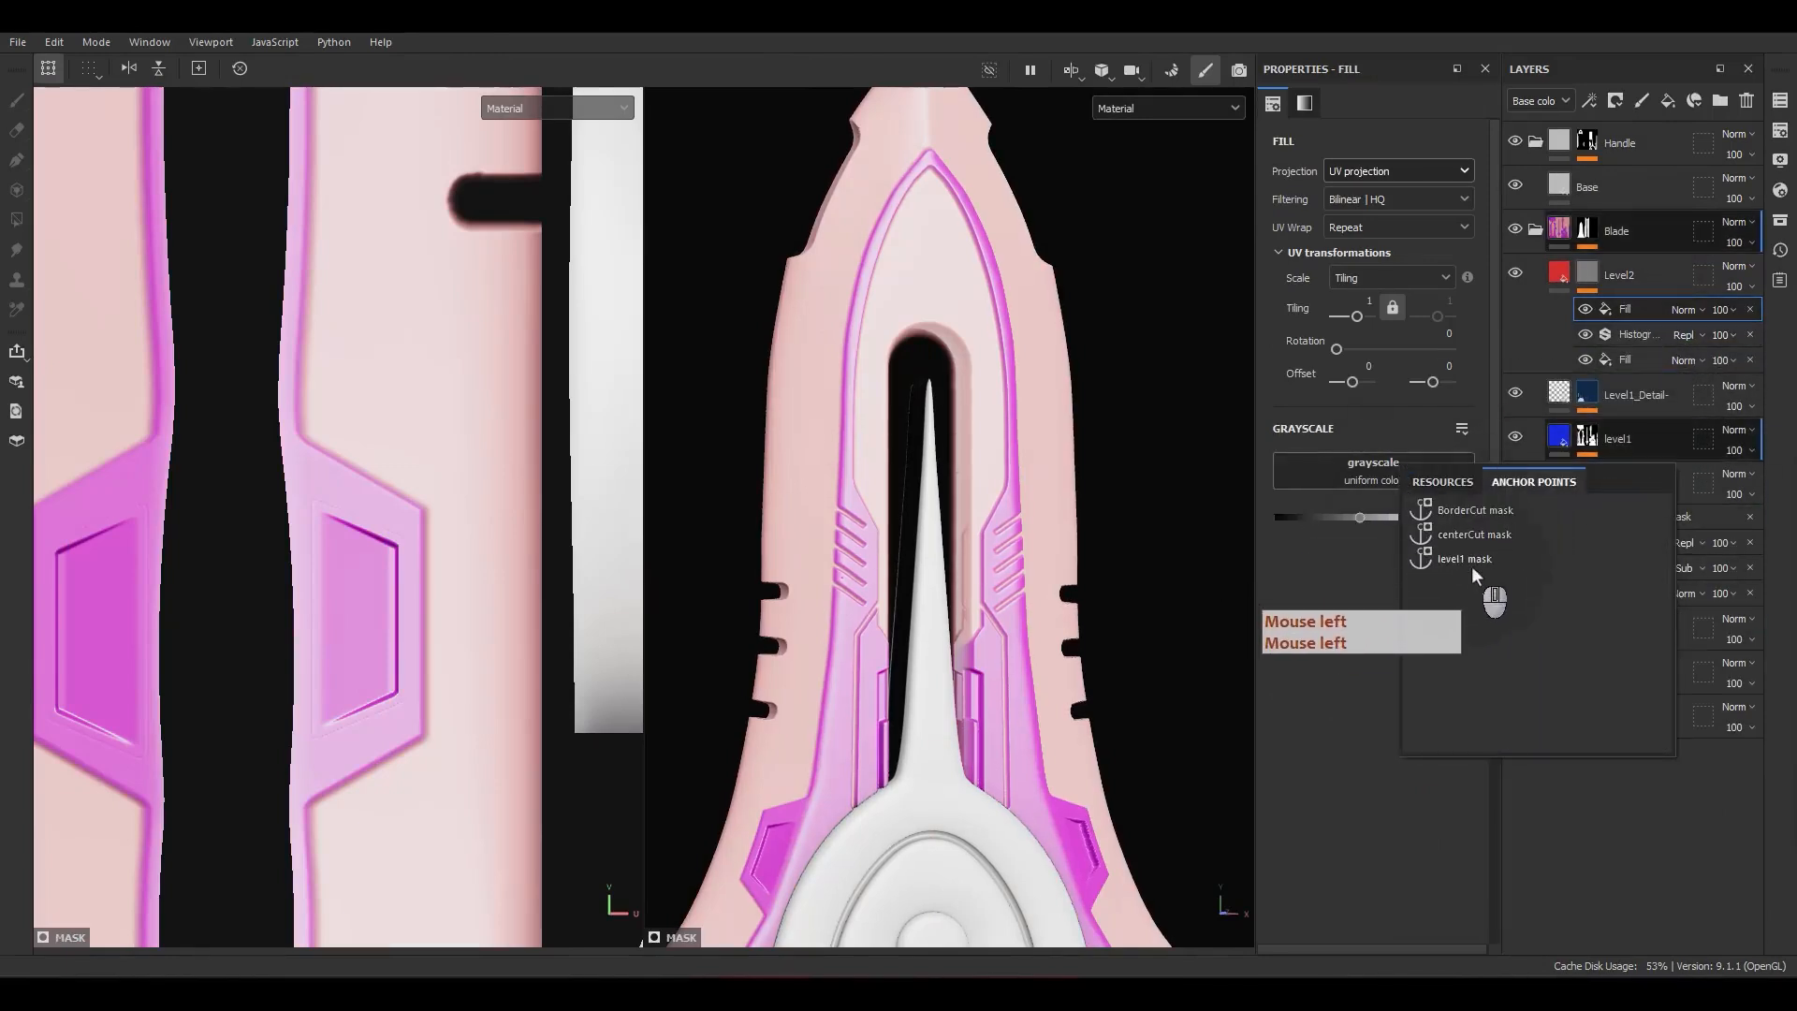
left_click(1471, 565)
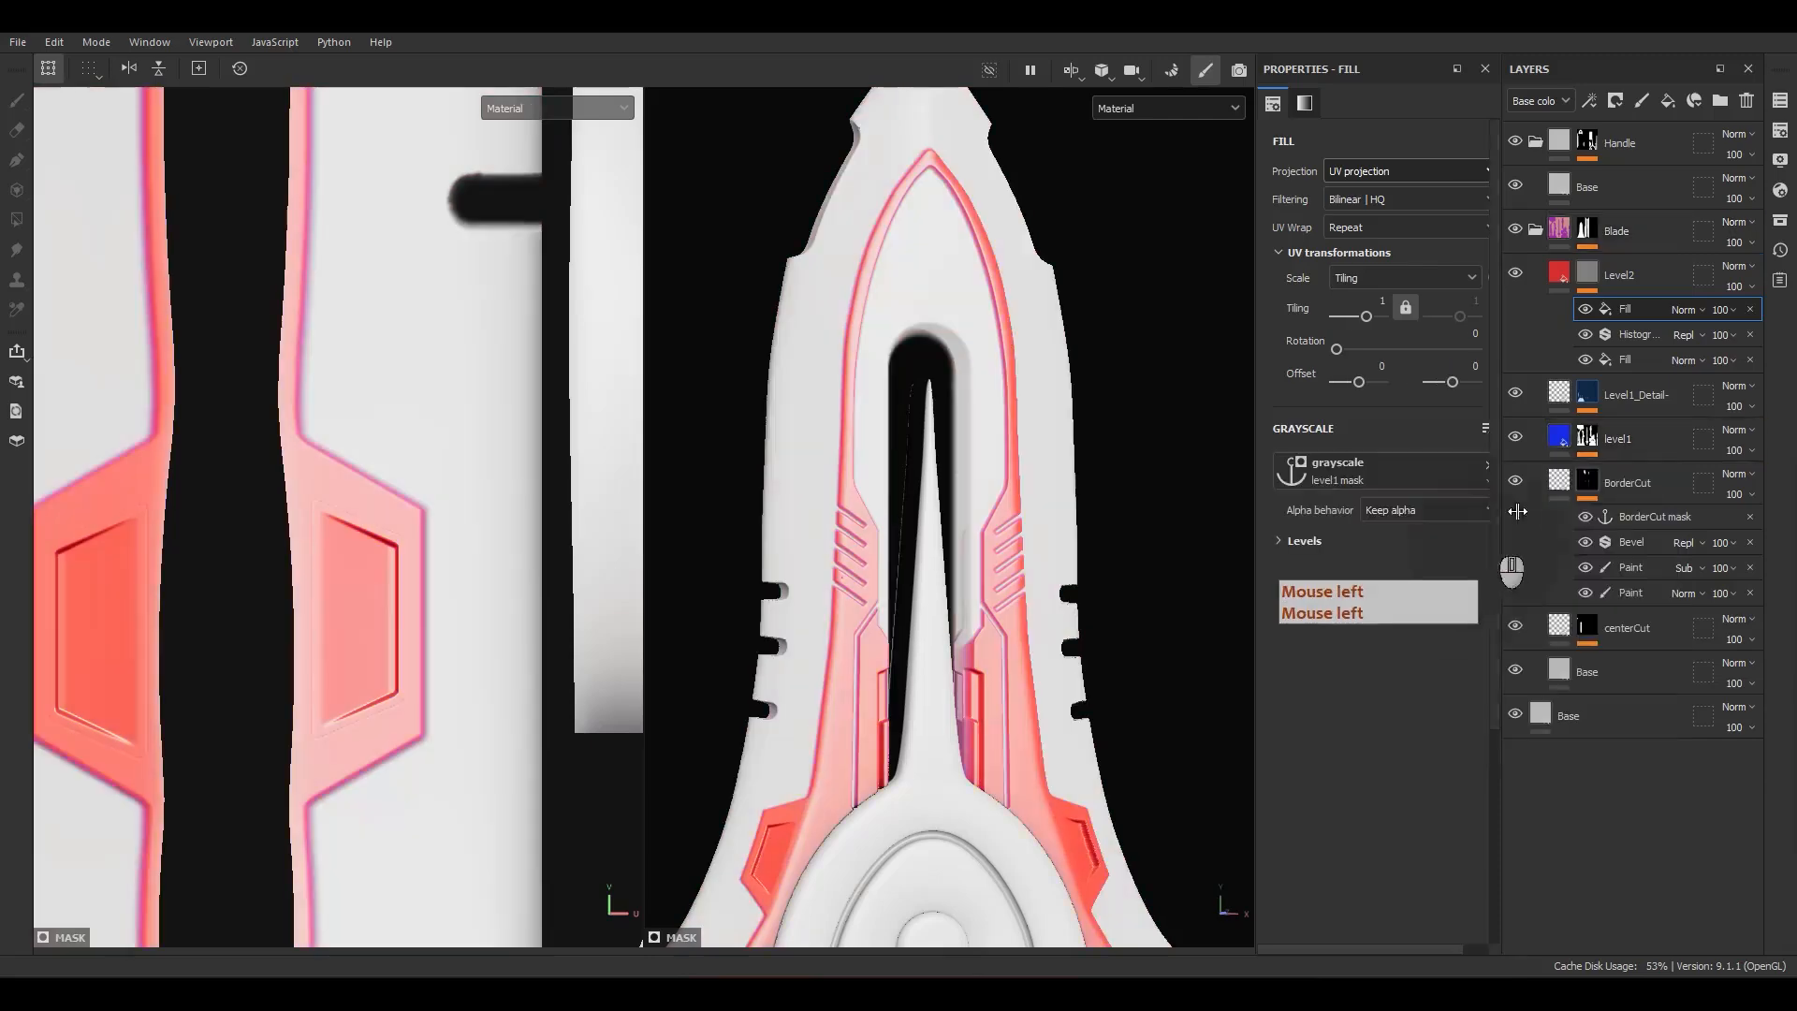
left_click(1679, 311)
left_click(1687, 509)
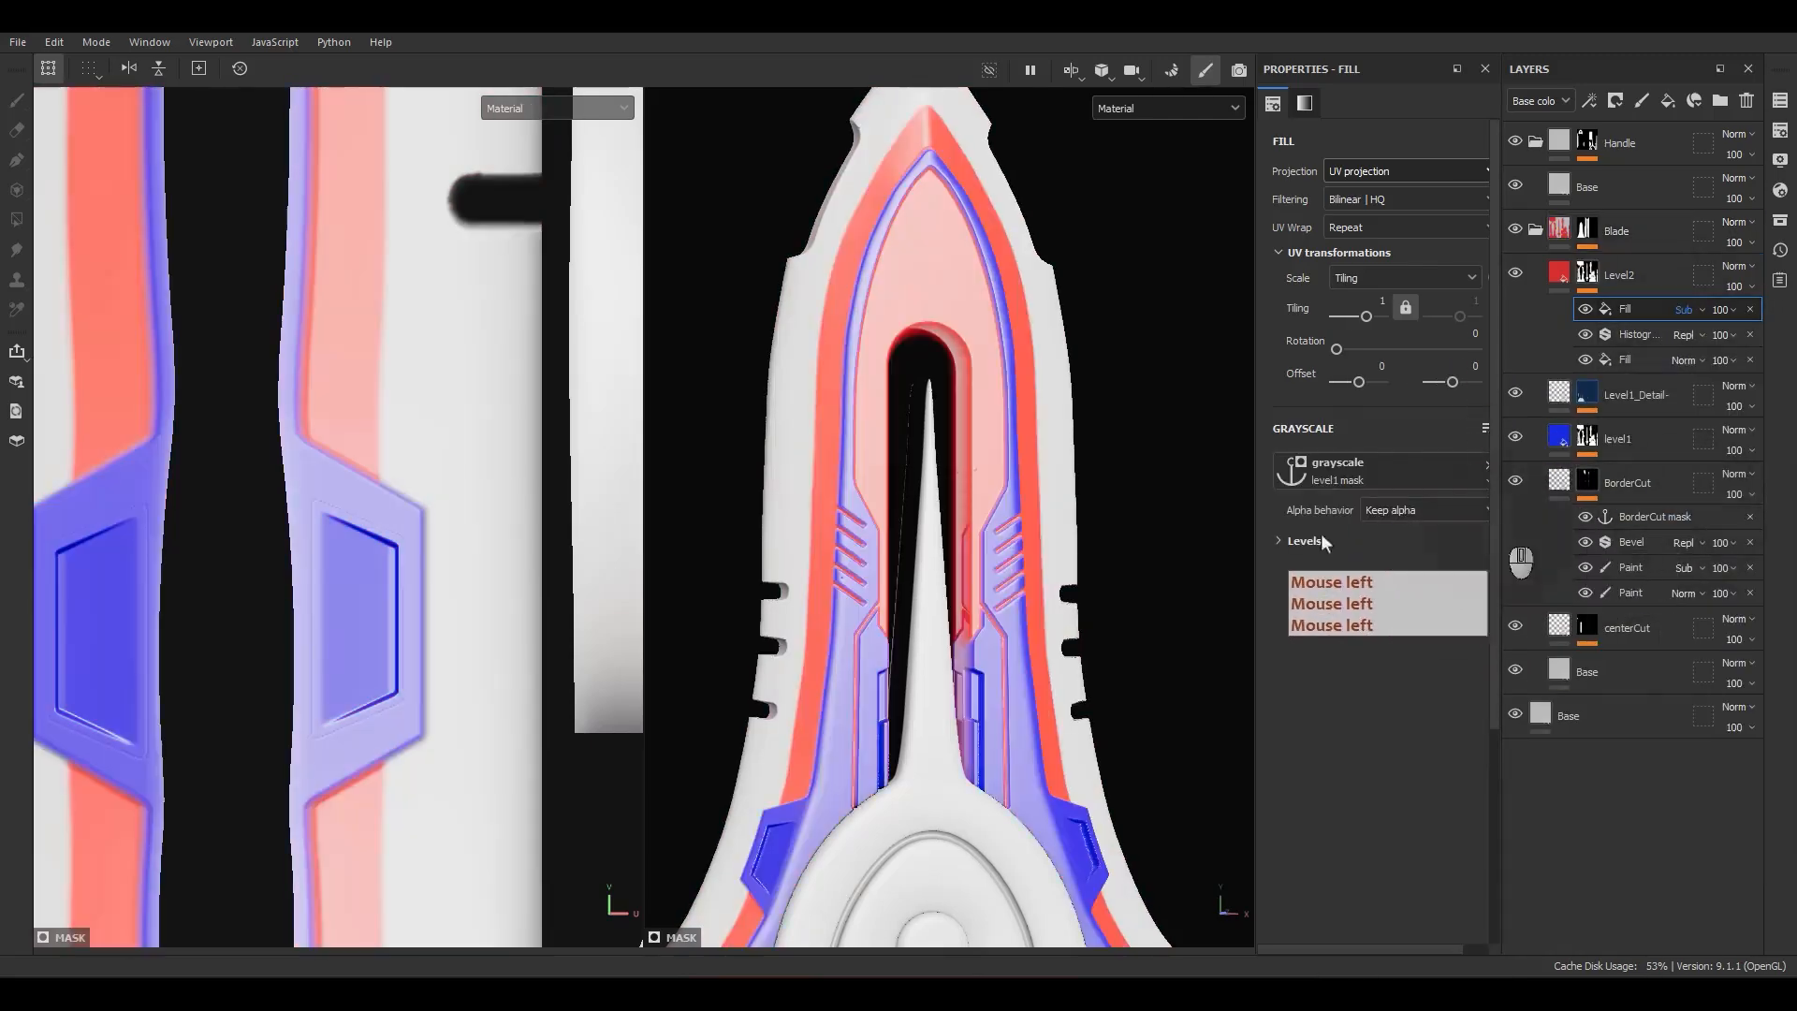
Step: Shift the planar projection of the Level2 mask's bottom Fill further along its depth axis to widen the red band on the blade
left_click_drag(1052, 514, 1035, 609, "alt")
right_click_drag(1035, 609, 1015, 373, "alt")
mouse_move(1014, 373)
left_mouse_down("alt")
mouse_move(1182, 407)
mouse_move(1042, 370)
left_mouse_up("alt")
right_click_drag(1041, 370, 936, 206, "alt")
left_click(1619, 373)
left_click(1618, 369)
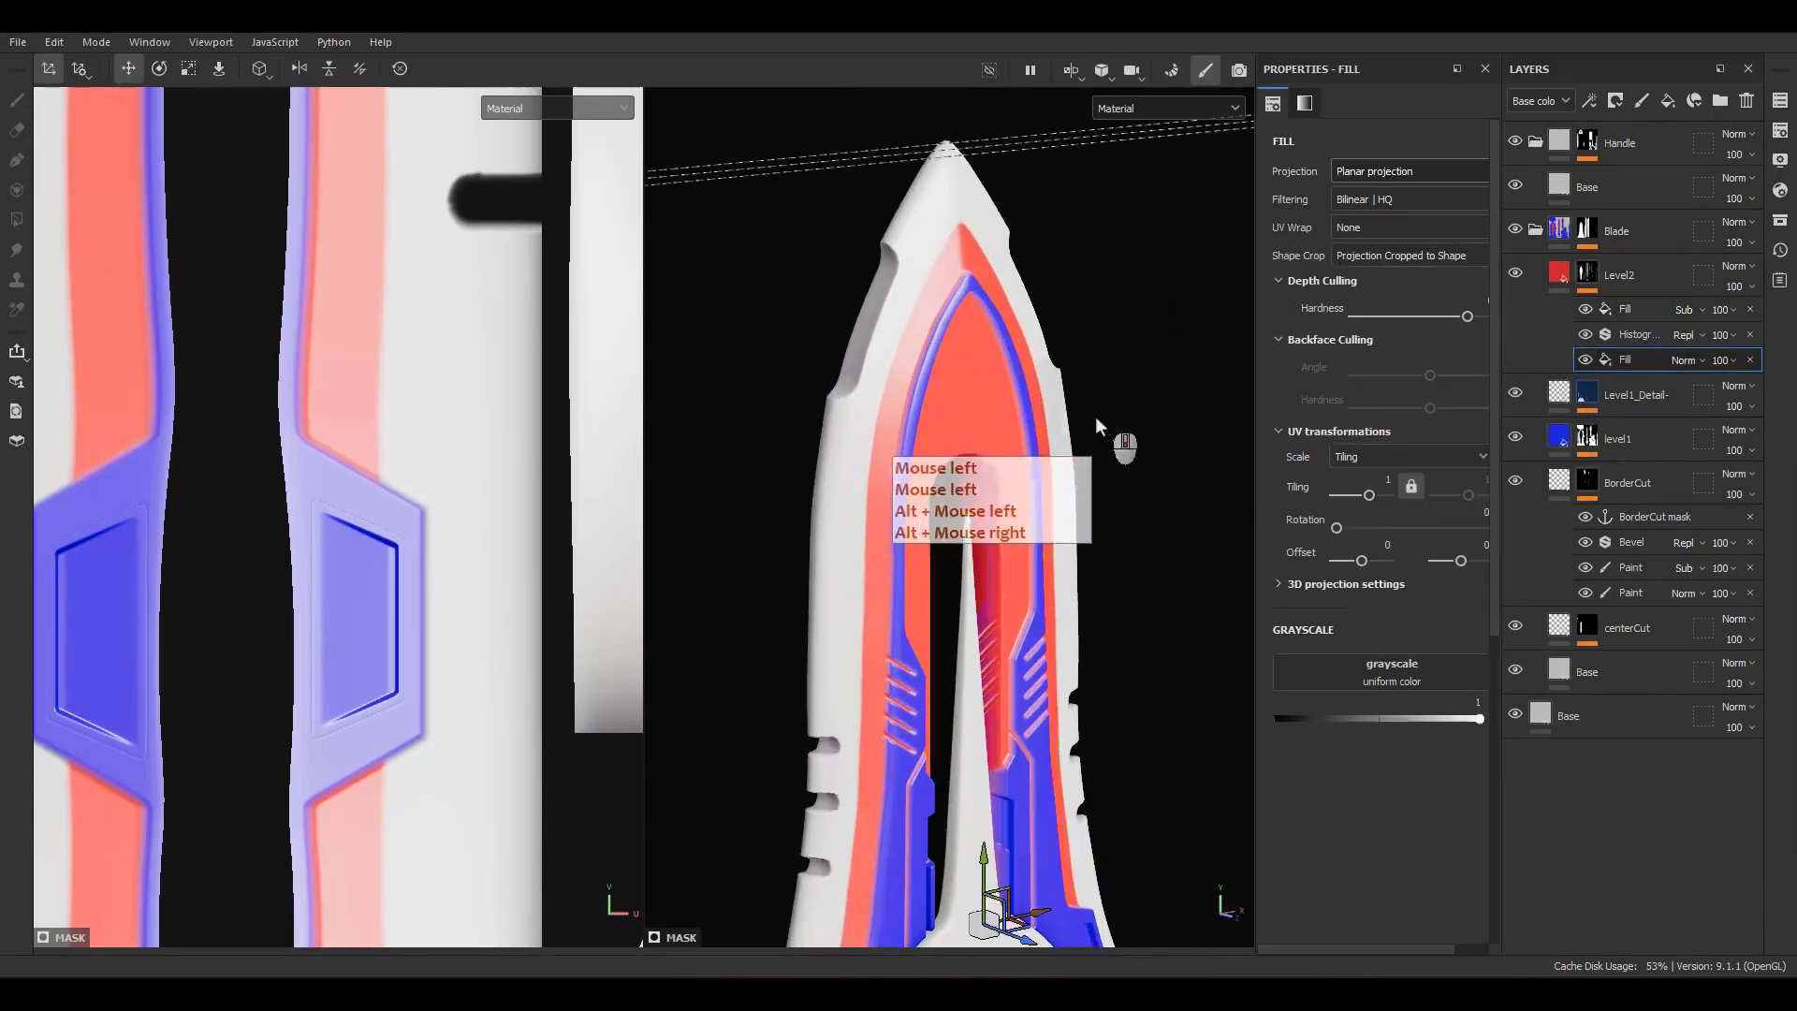
middle_click_drag(1095, 416, 994, 517, "alt")
mouse_move(994, 517)
left_mouse_down()
mouse_move(980, 510)
mouse_move(998, 520)
left_mouse_up()
left_click_drag(929, 606, 932, 532, "alt")
middle_click_drag(932, 532, 948, 494, "alt")
left_click_drag(948, 494, 976, 664, "alt")
key("ctrl+z")
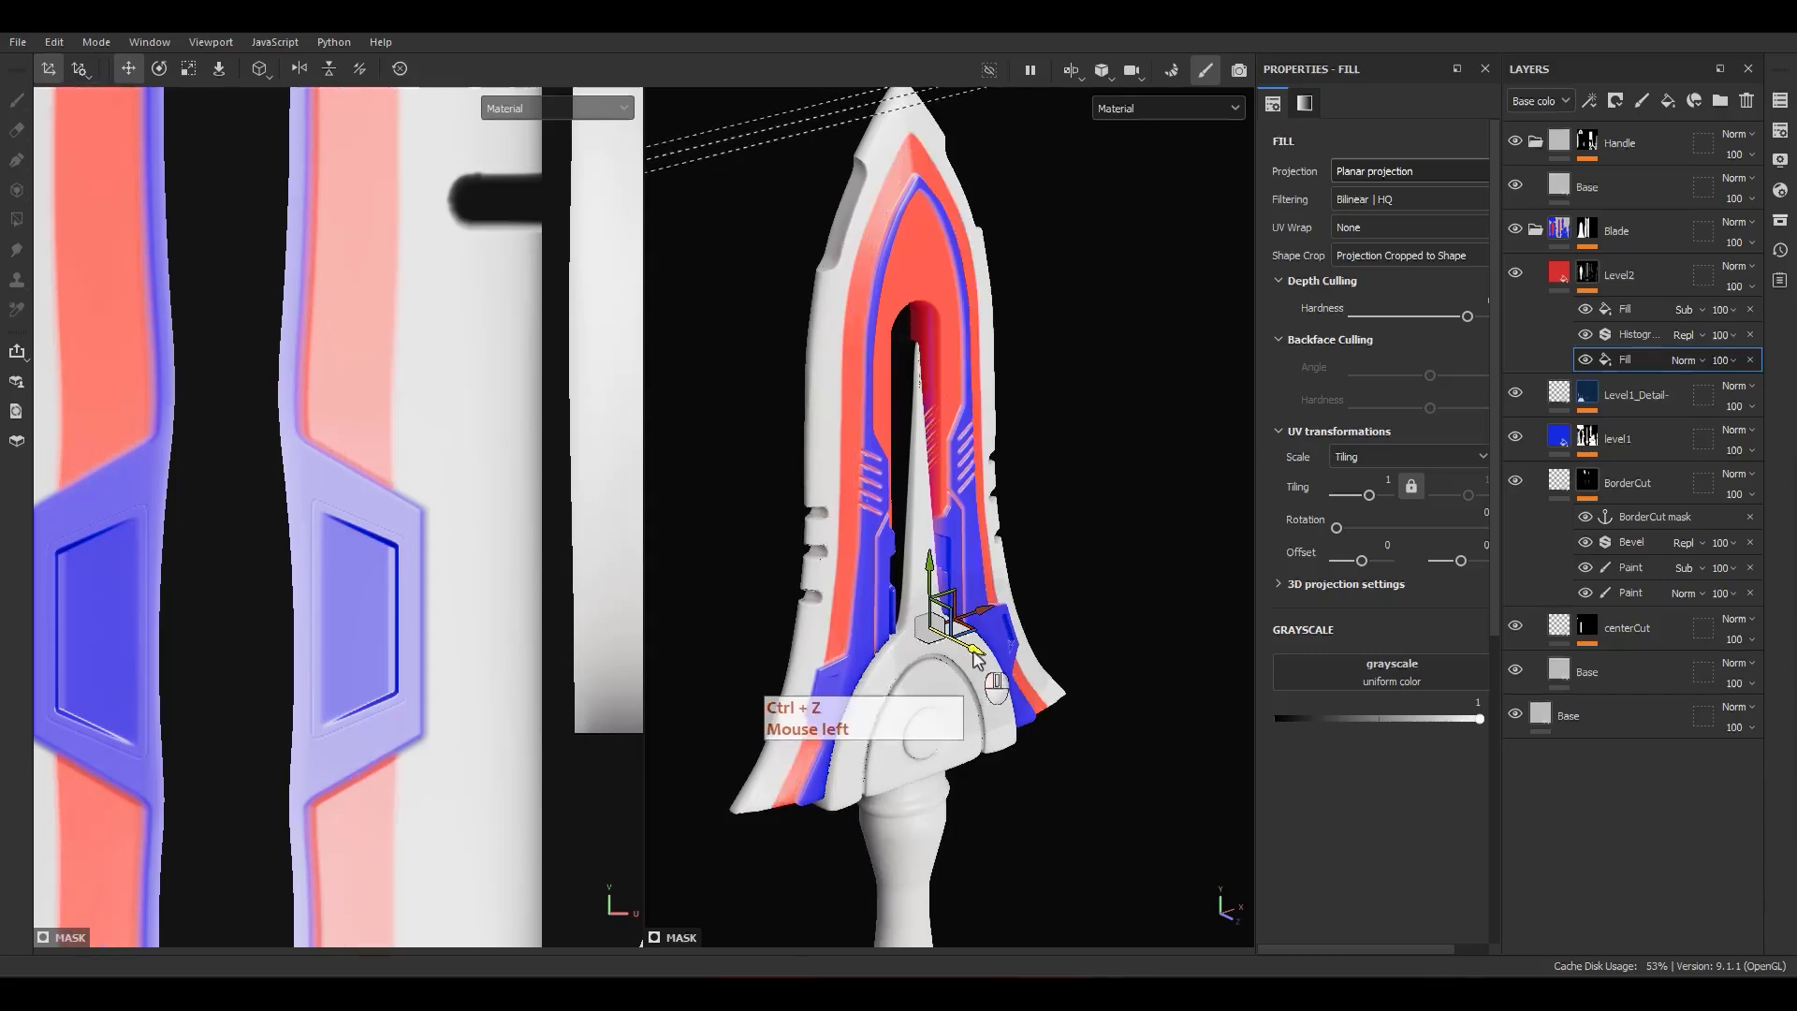
key("ctrl+z")
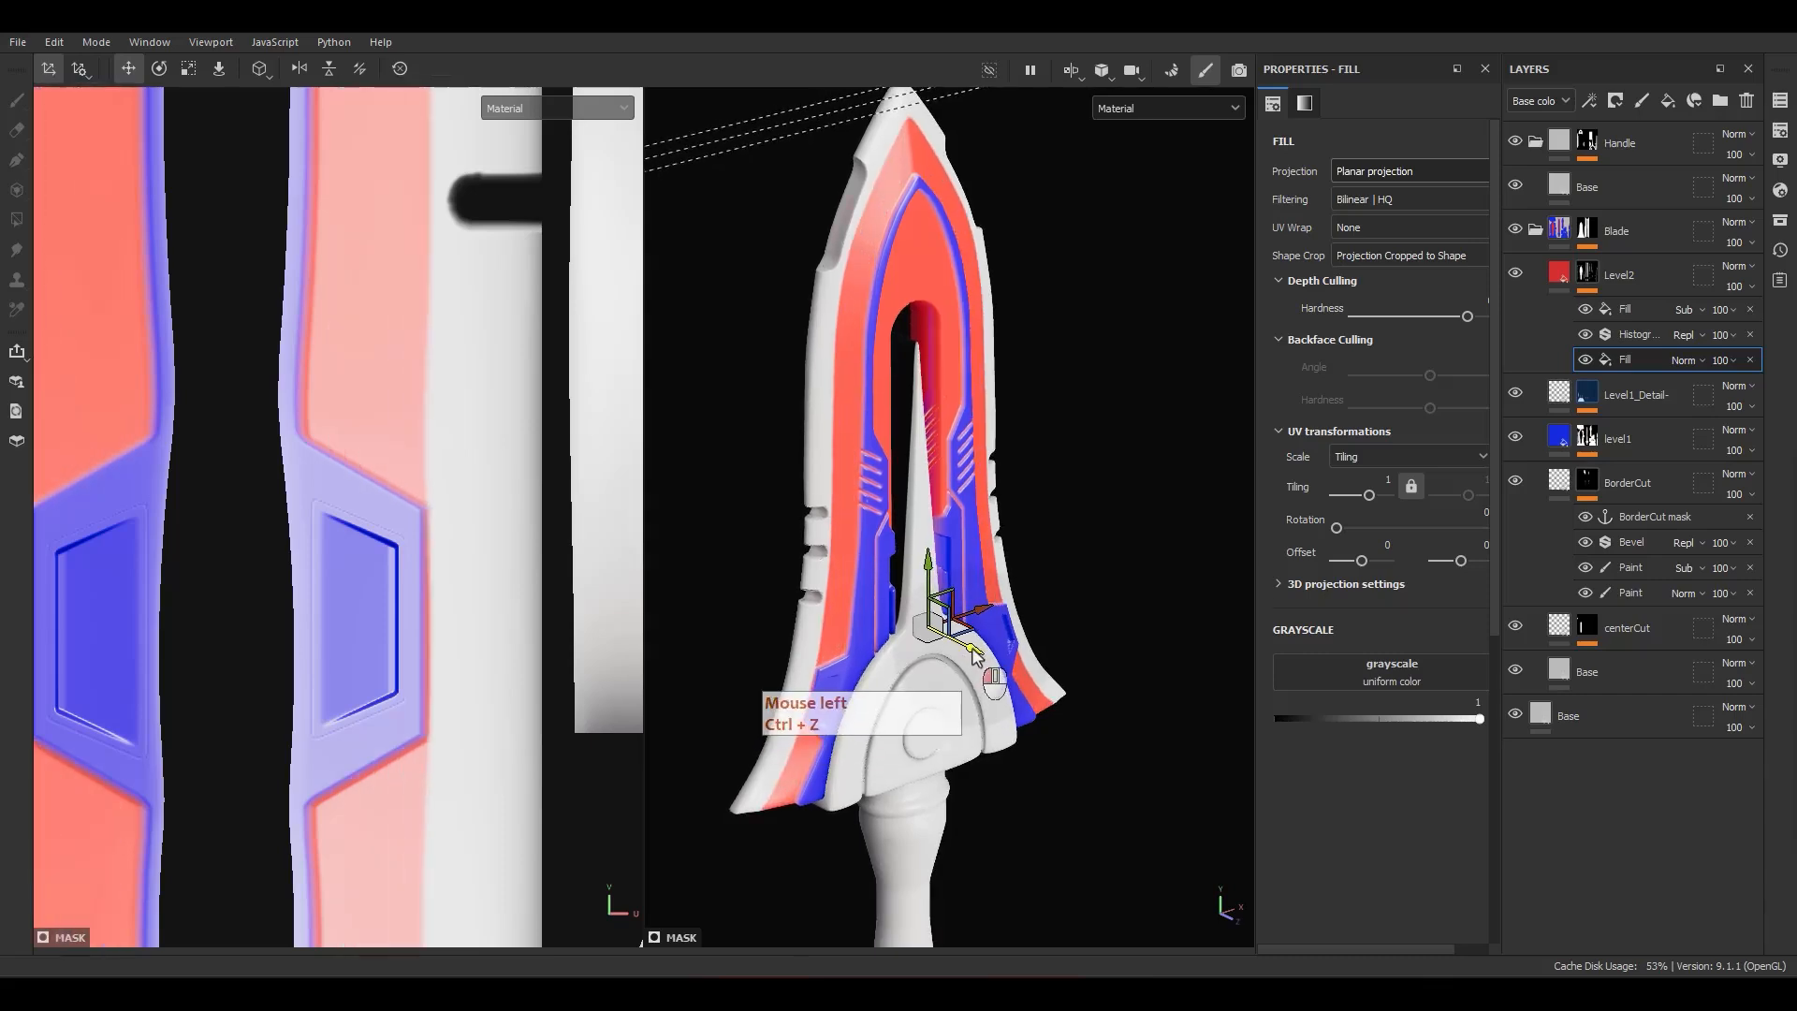
Step: Examine the red and blue mask areas around the blade base and its hexagonal side panel
left_click_drag(973, 655, 849, 272, "alt")
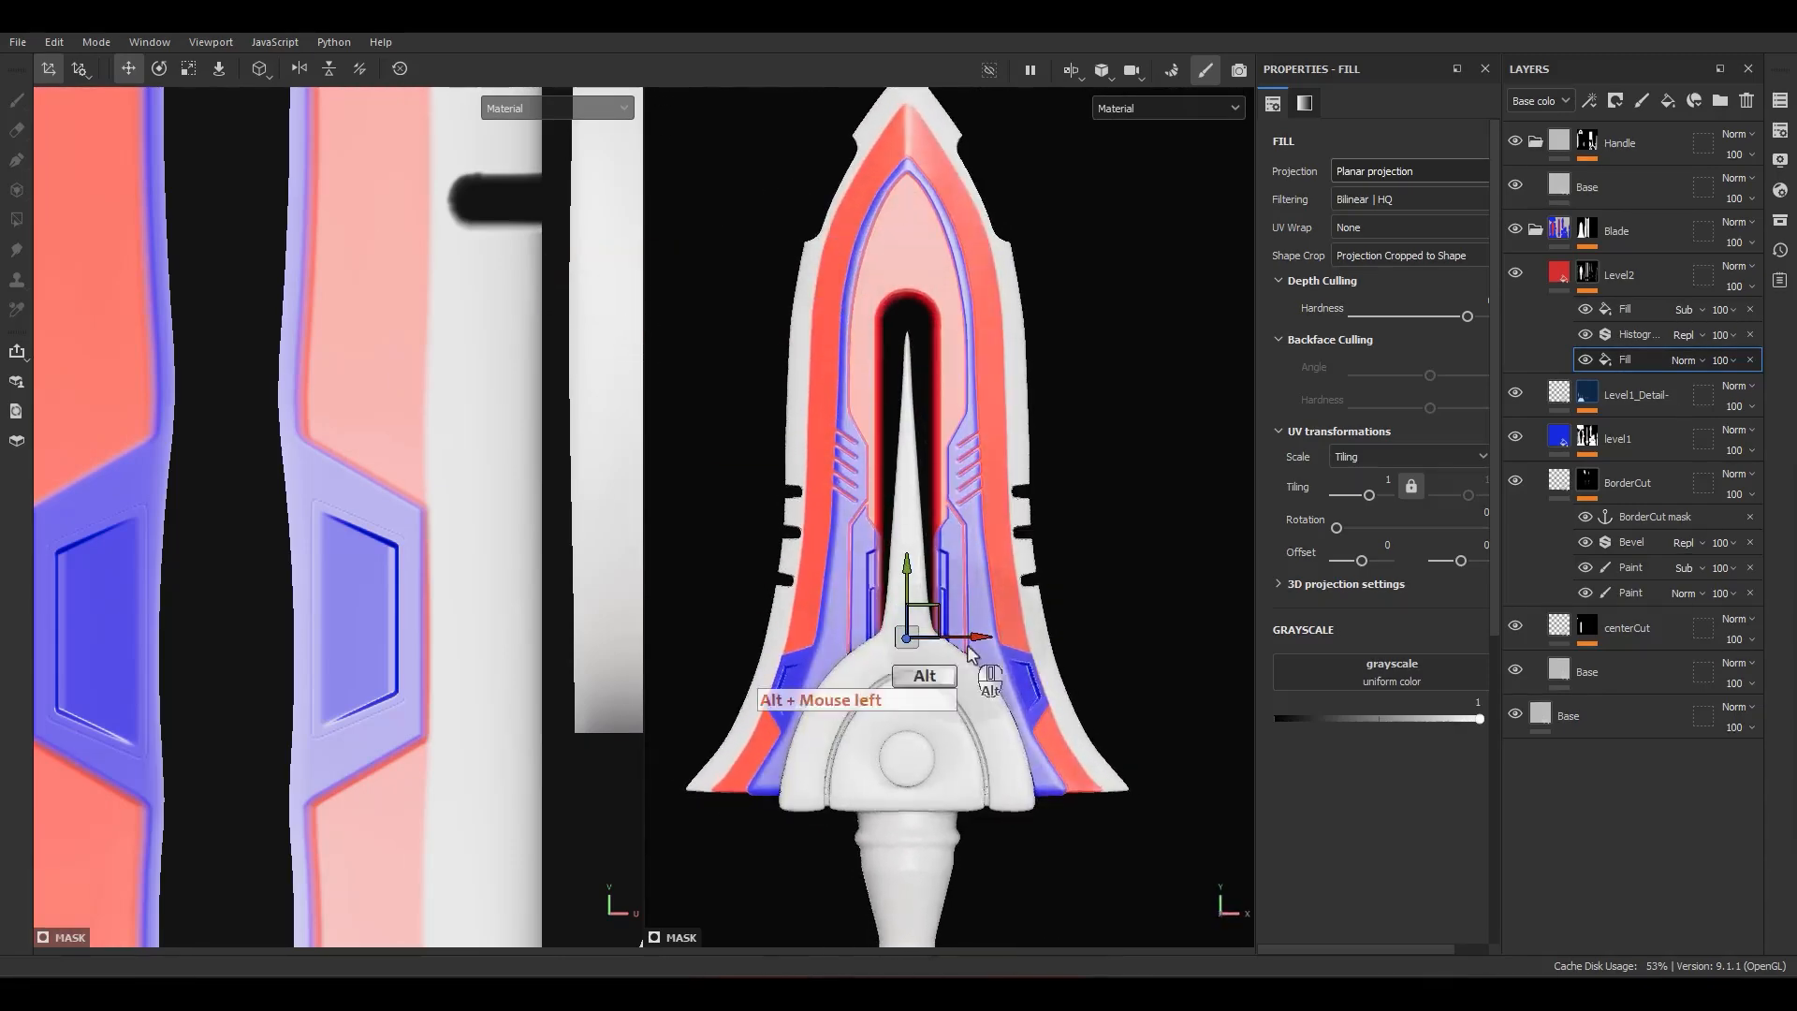
middle_click_drag(977, 649, 974, 546, "alt")
scroll(1045, 615, "up", 4)
middle_click_drag(1046, 615, 995, 603, "alt")
left_click_drag(994, 603, 917, 608, "alt")
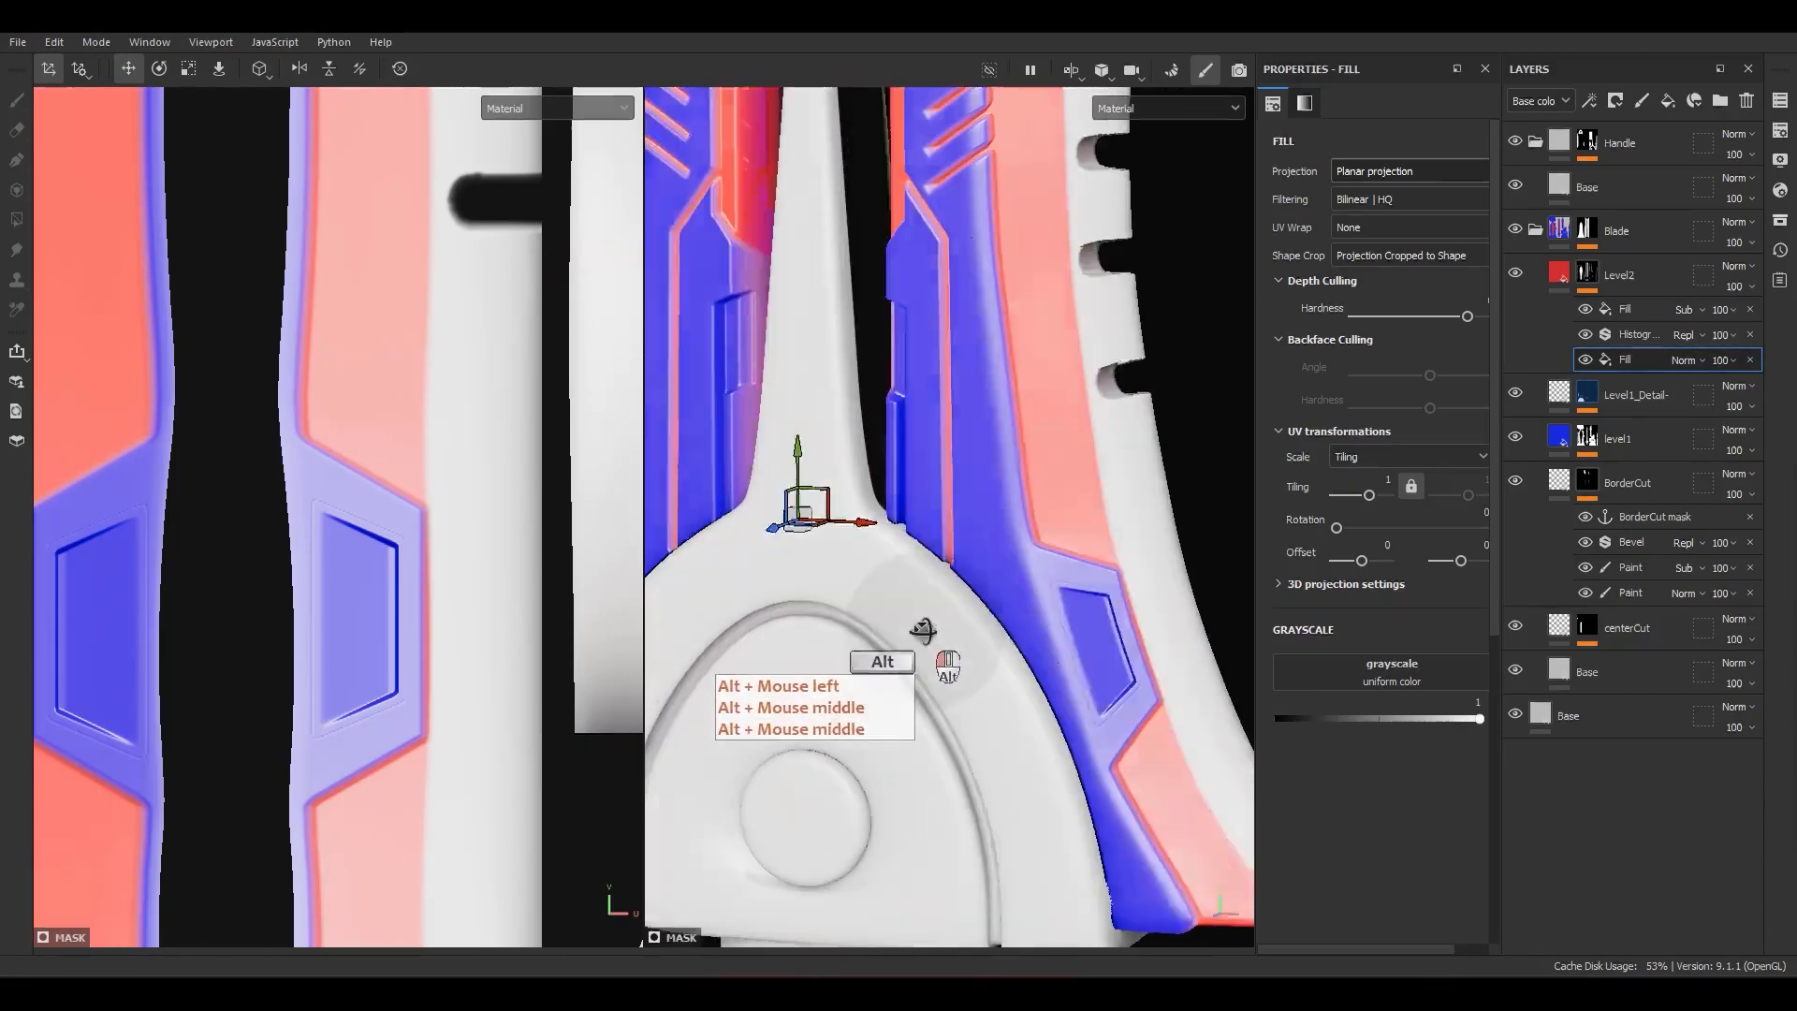
scroll(1019, 552, "up", 2)
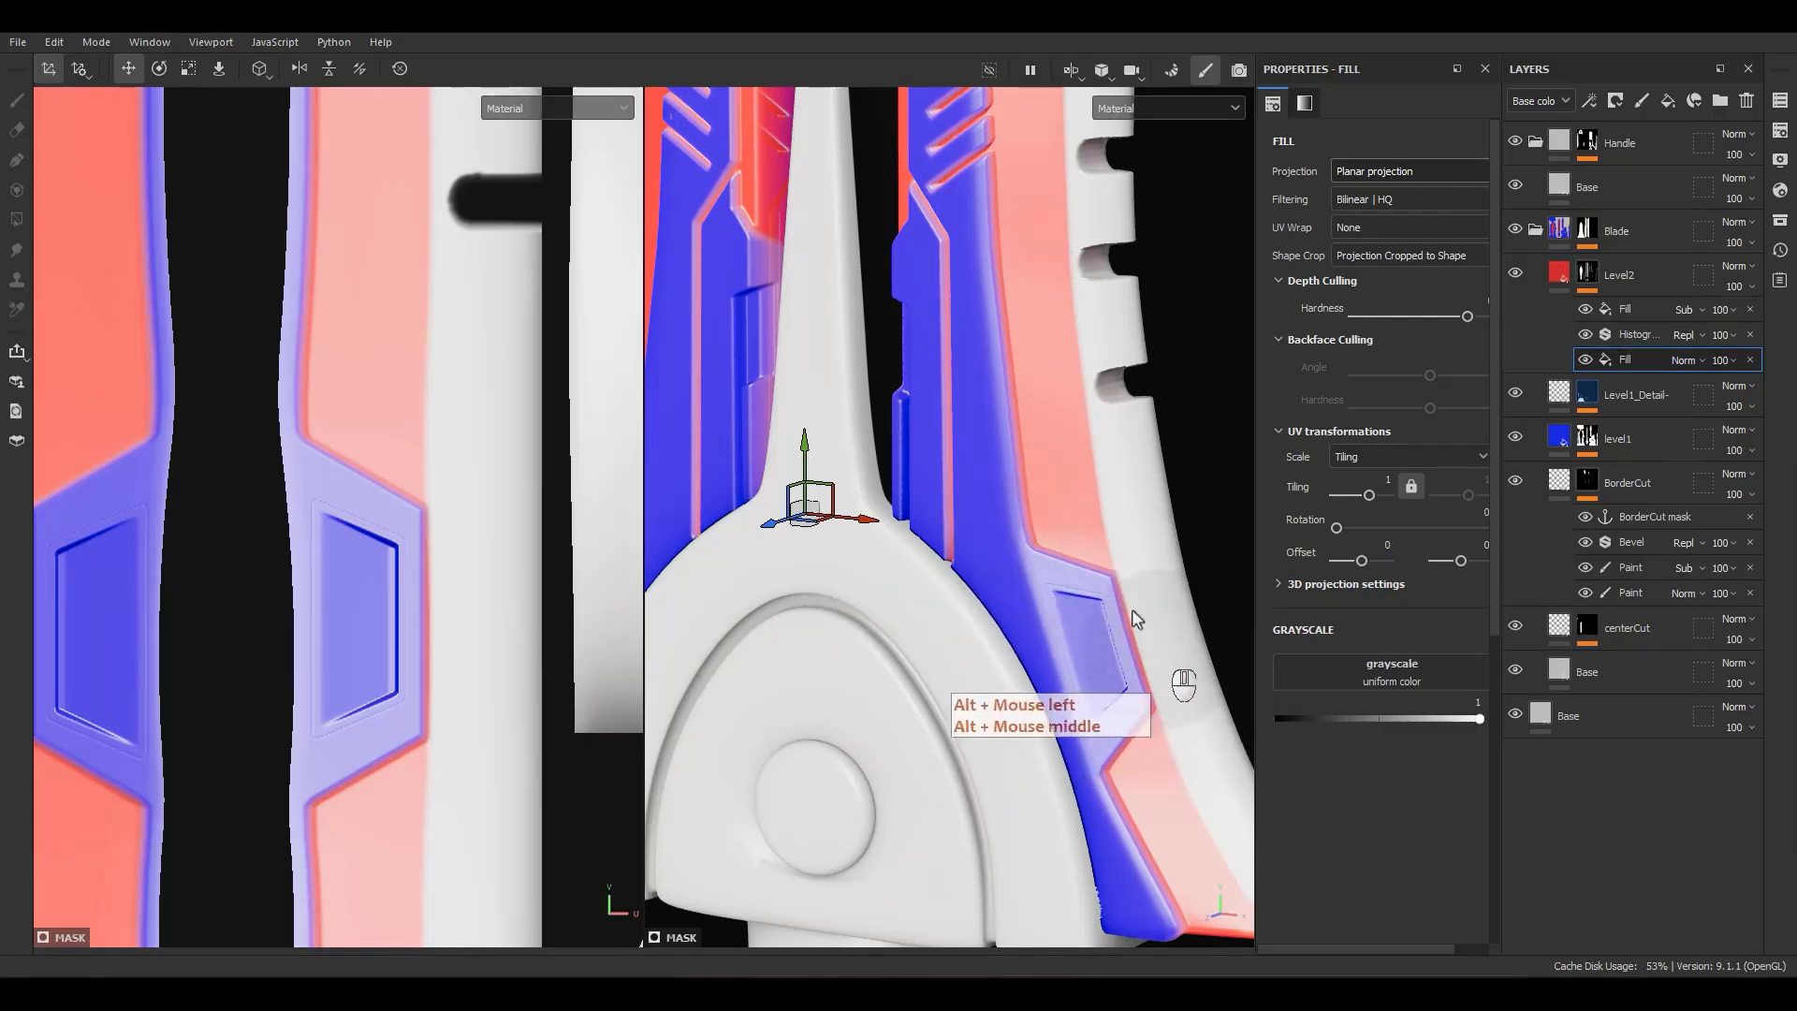
mouse_move(1114, 646)
left_mouse_down("alt")
mouse_move(1087, 666)
mouse_move(1131, 641)
left_mouse_up("alt")
scroll(1078, 653, "up", 3)
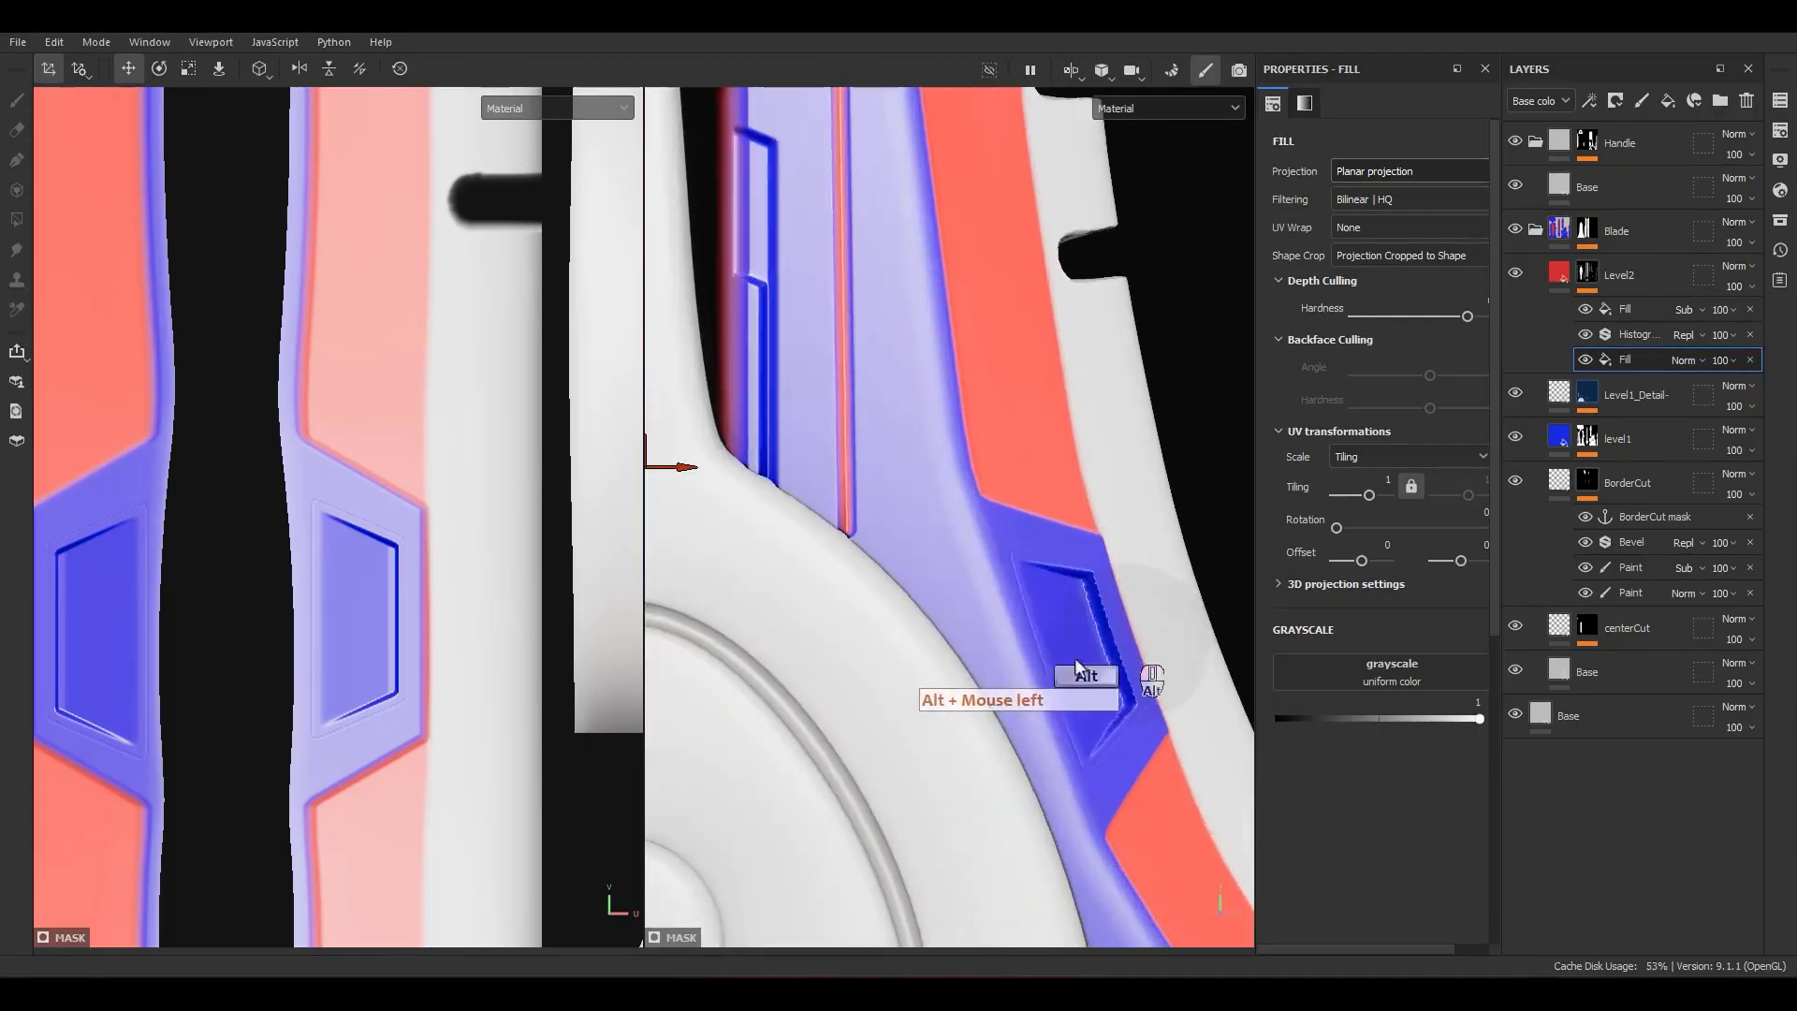
Step: Enlarge the Hexagon Split fill in the level1 mask so the blue side panels extend past the red band
middle_click_drag(1075, 657, 999, 638, "alt")
mouse_move(1000, 638)
left_mouse_down("alt")
mouse_move(1011, 625)
mouse_move(987, 610)
left_mouse_up("alt")
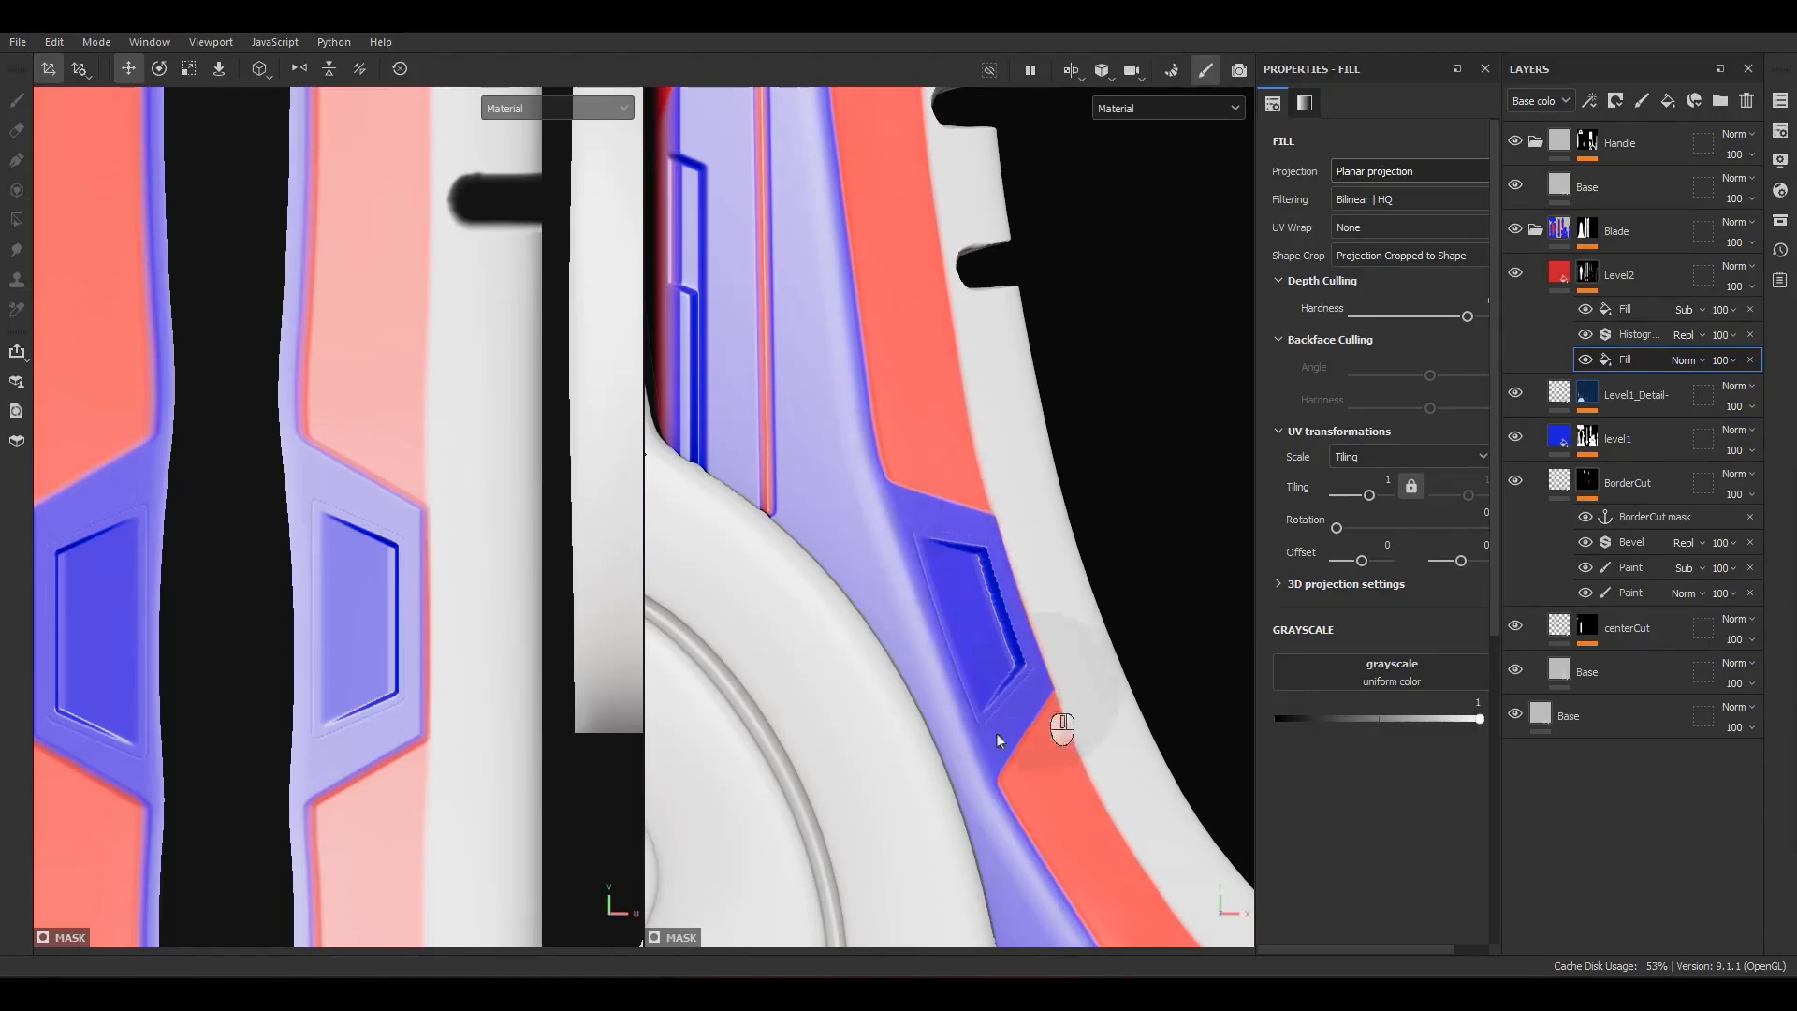
scroll(966, 578, "down", 5)
middle_click_drag(969, 578, 1065, 598, "alt")
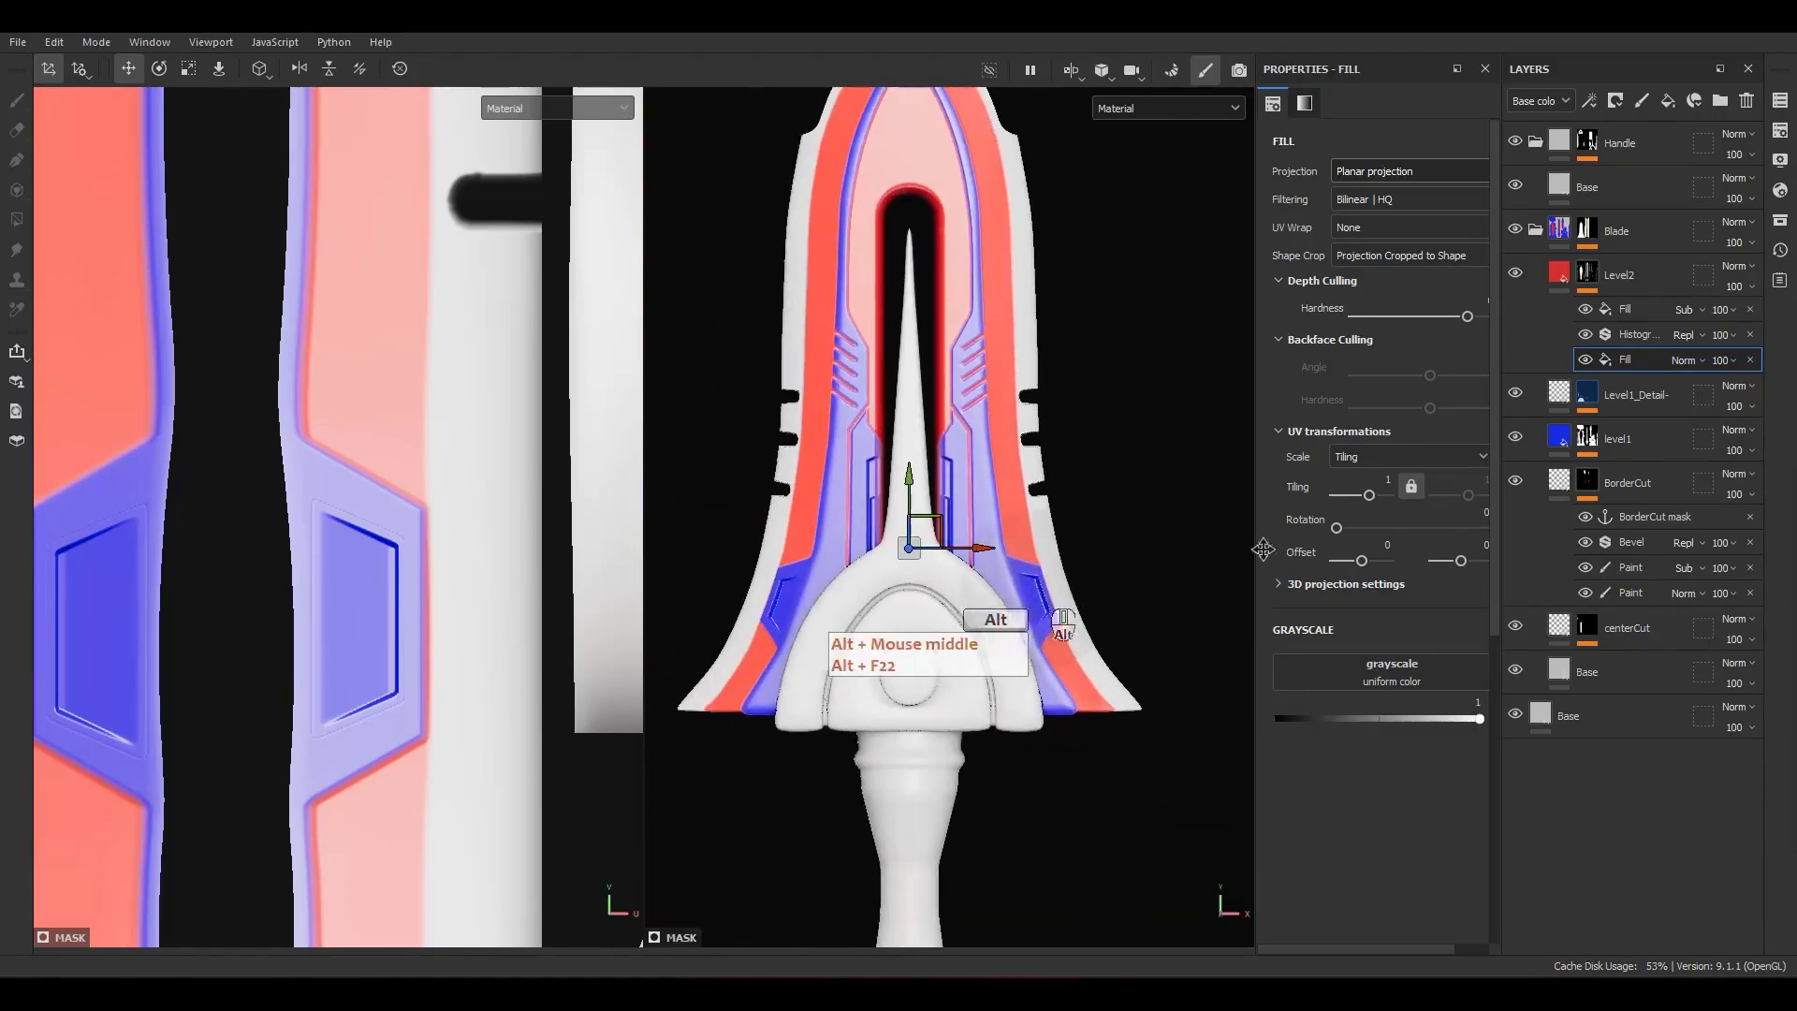
left_click(1590, 441)
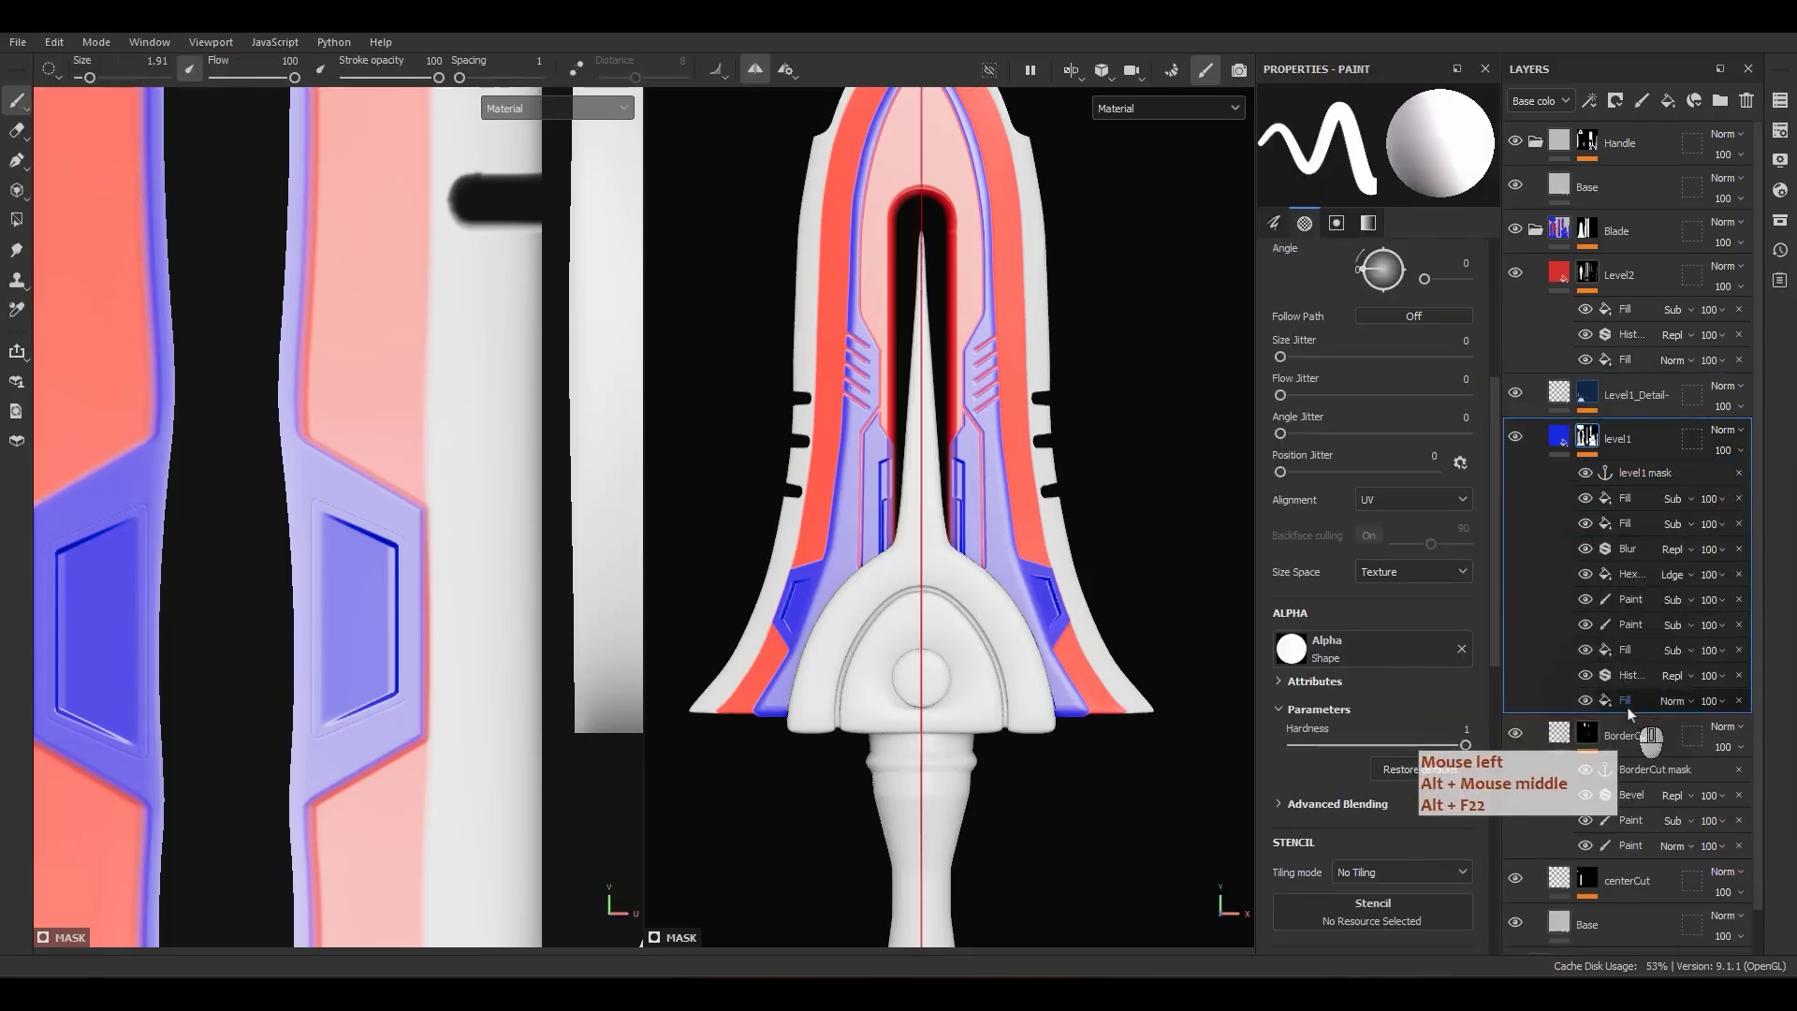
left_click(1626, 499)
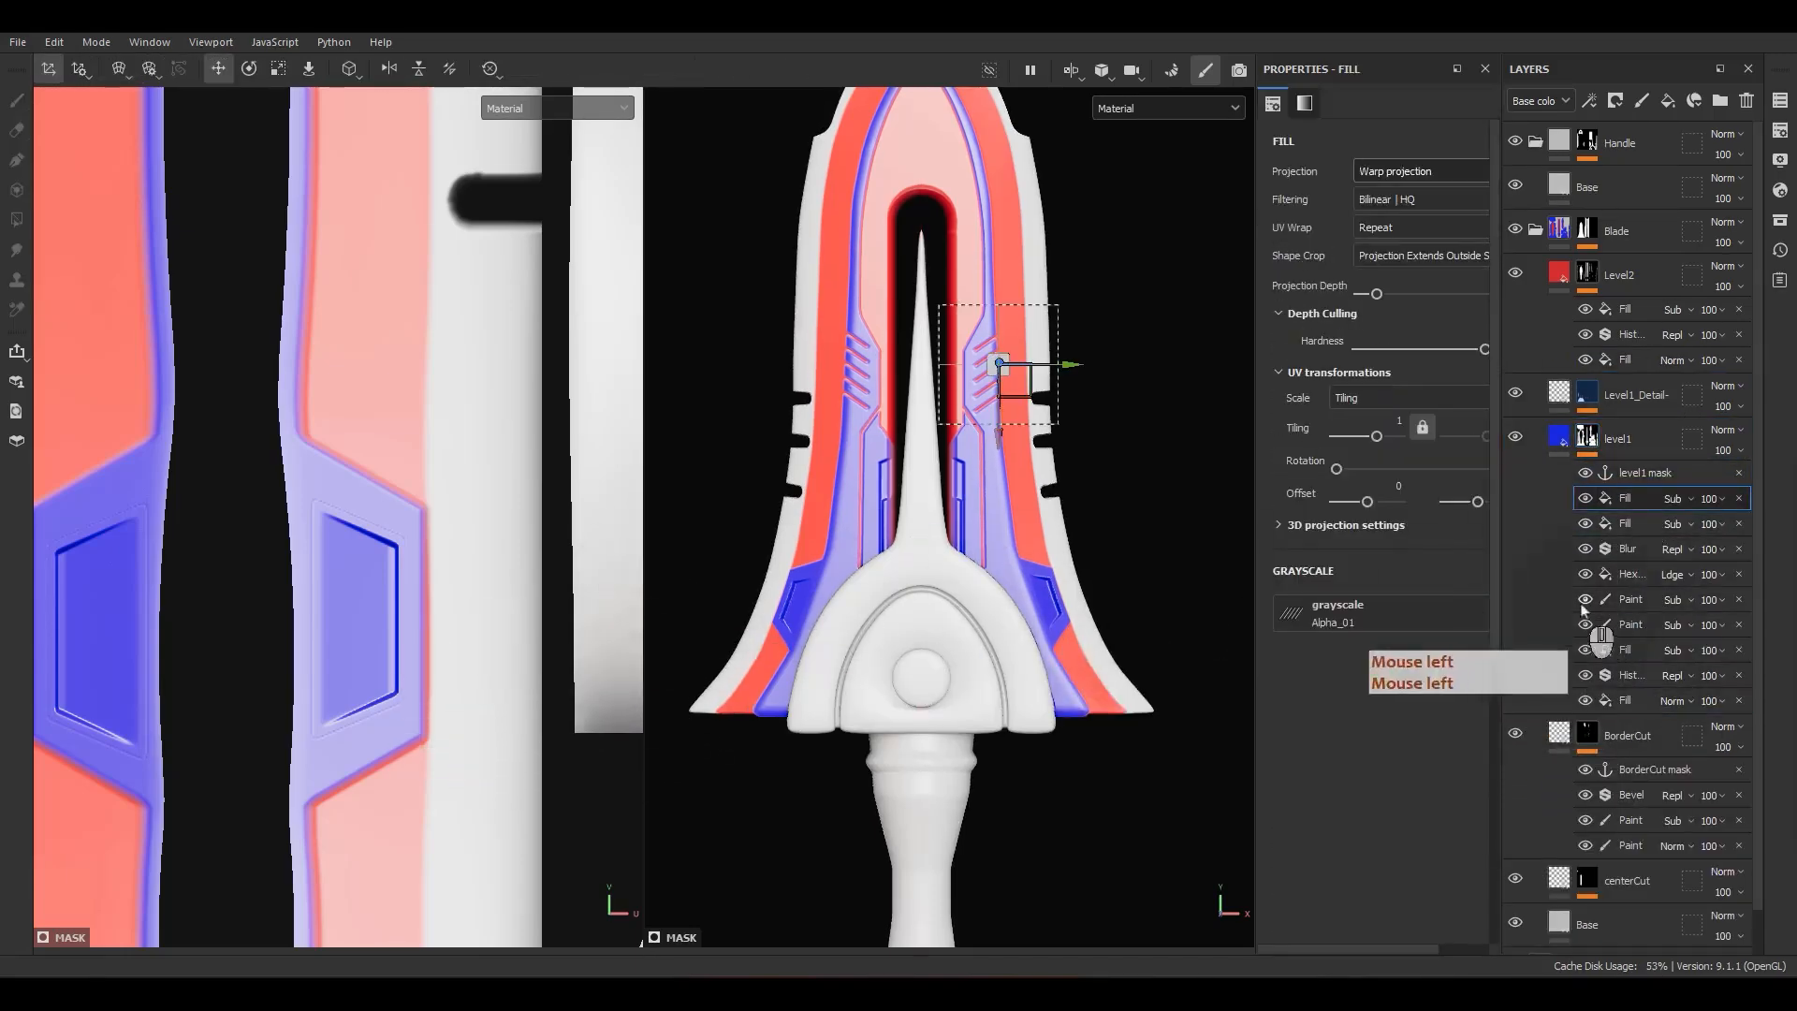
left_click(1633, 575)
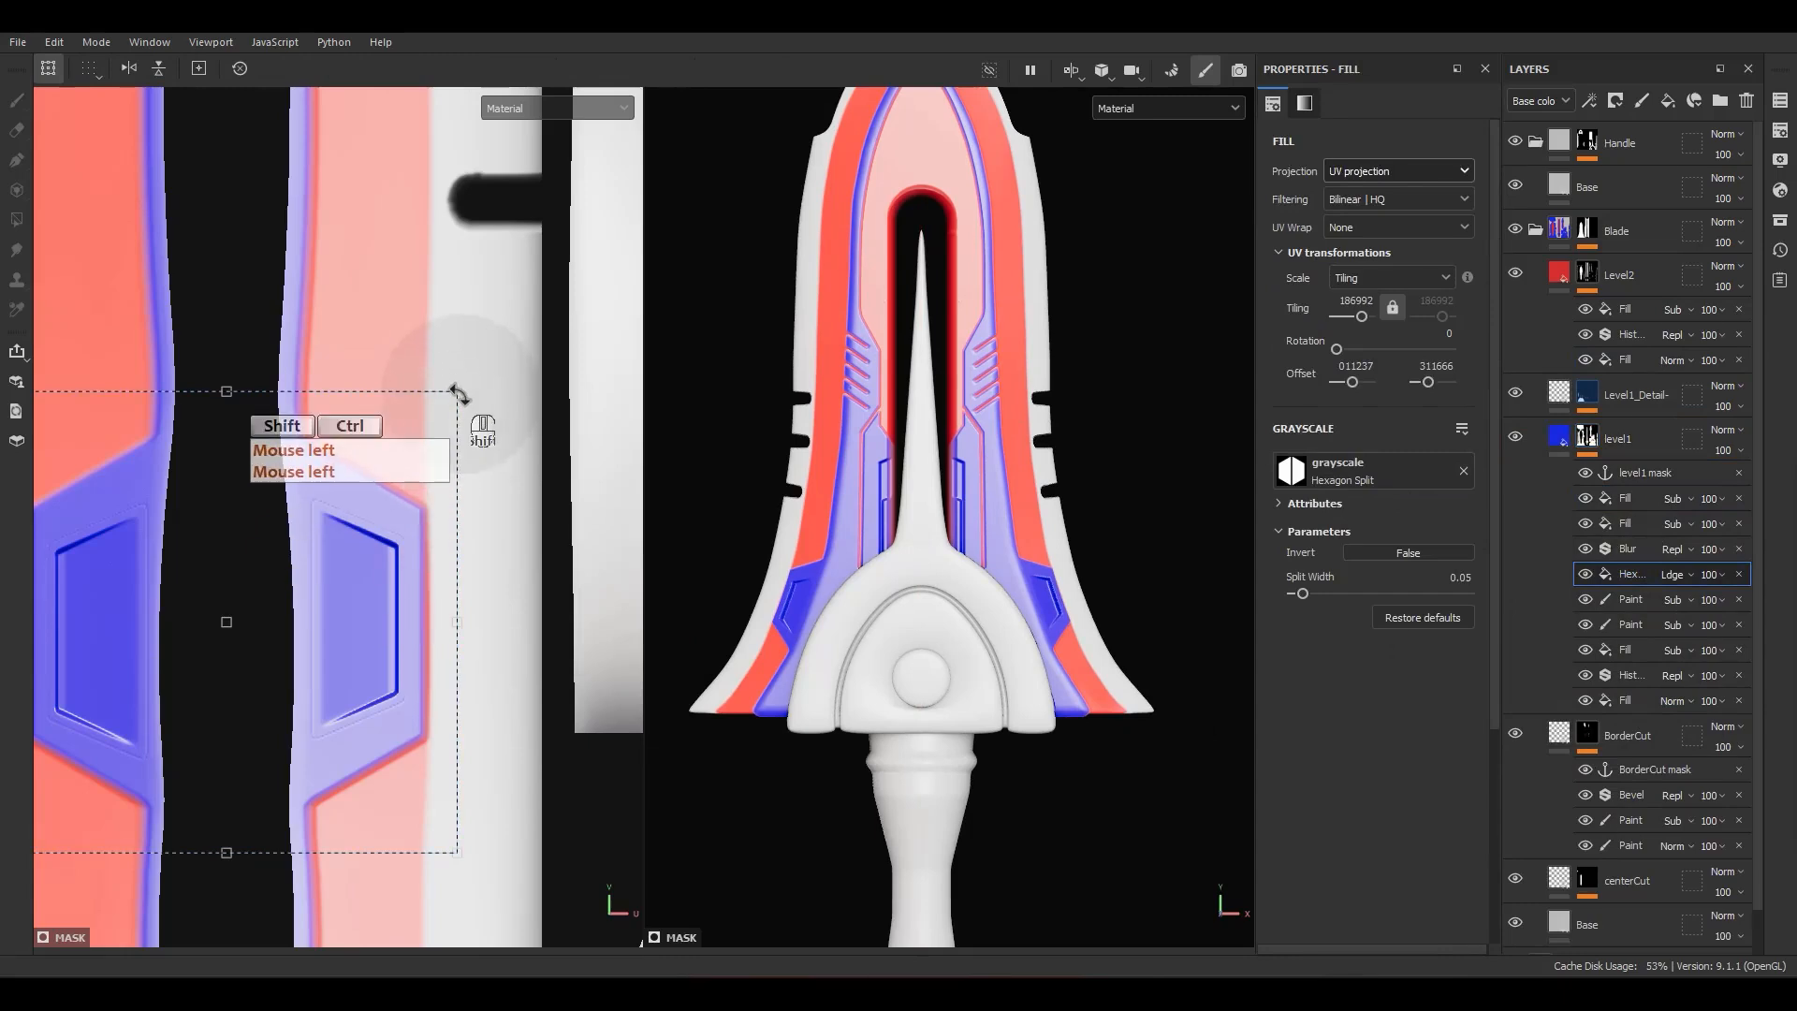
left_click_drag(458, 394, 516, 363, "ctrl+shift")
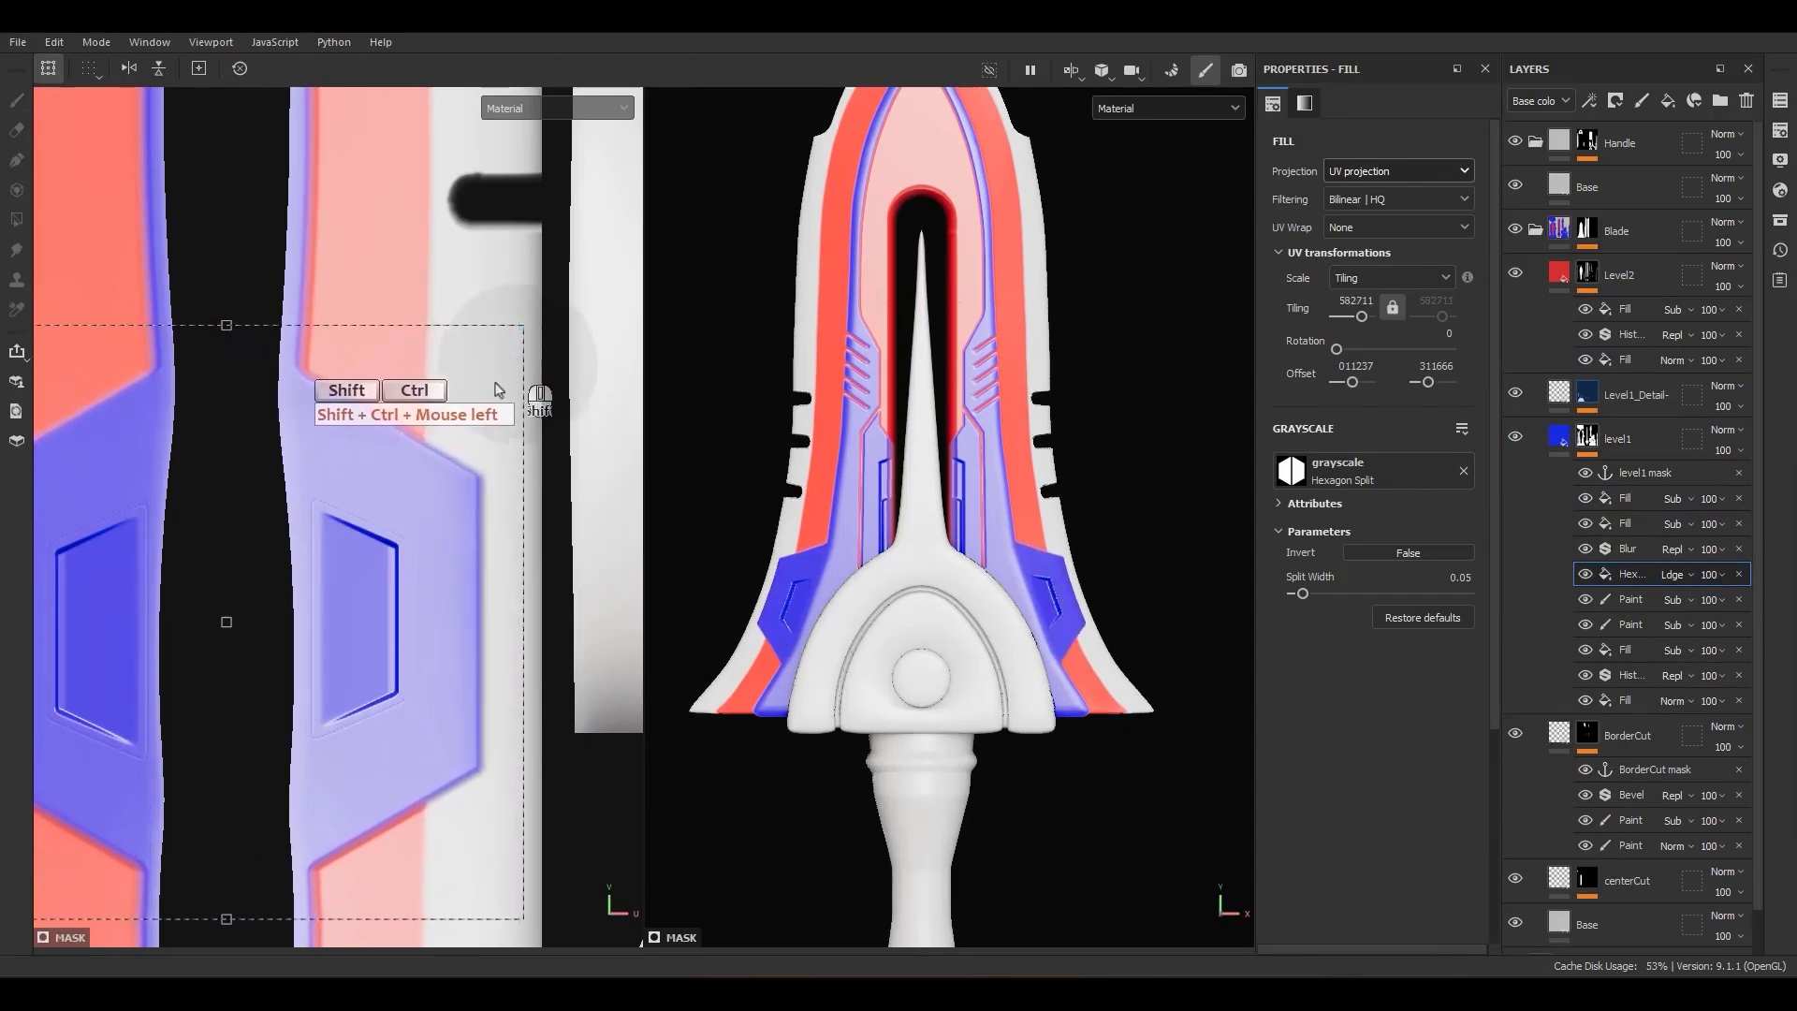
scroll(451, 535, "down", 2)
left_click_drag(495, 387, 506, 379, "ctrl+shift")
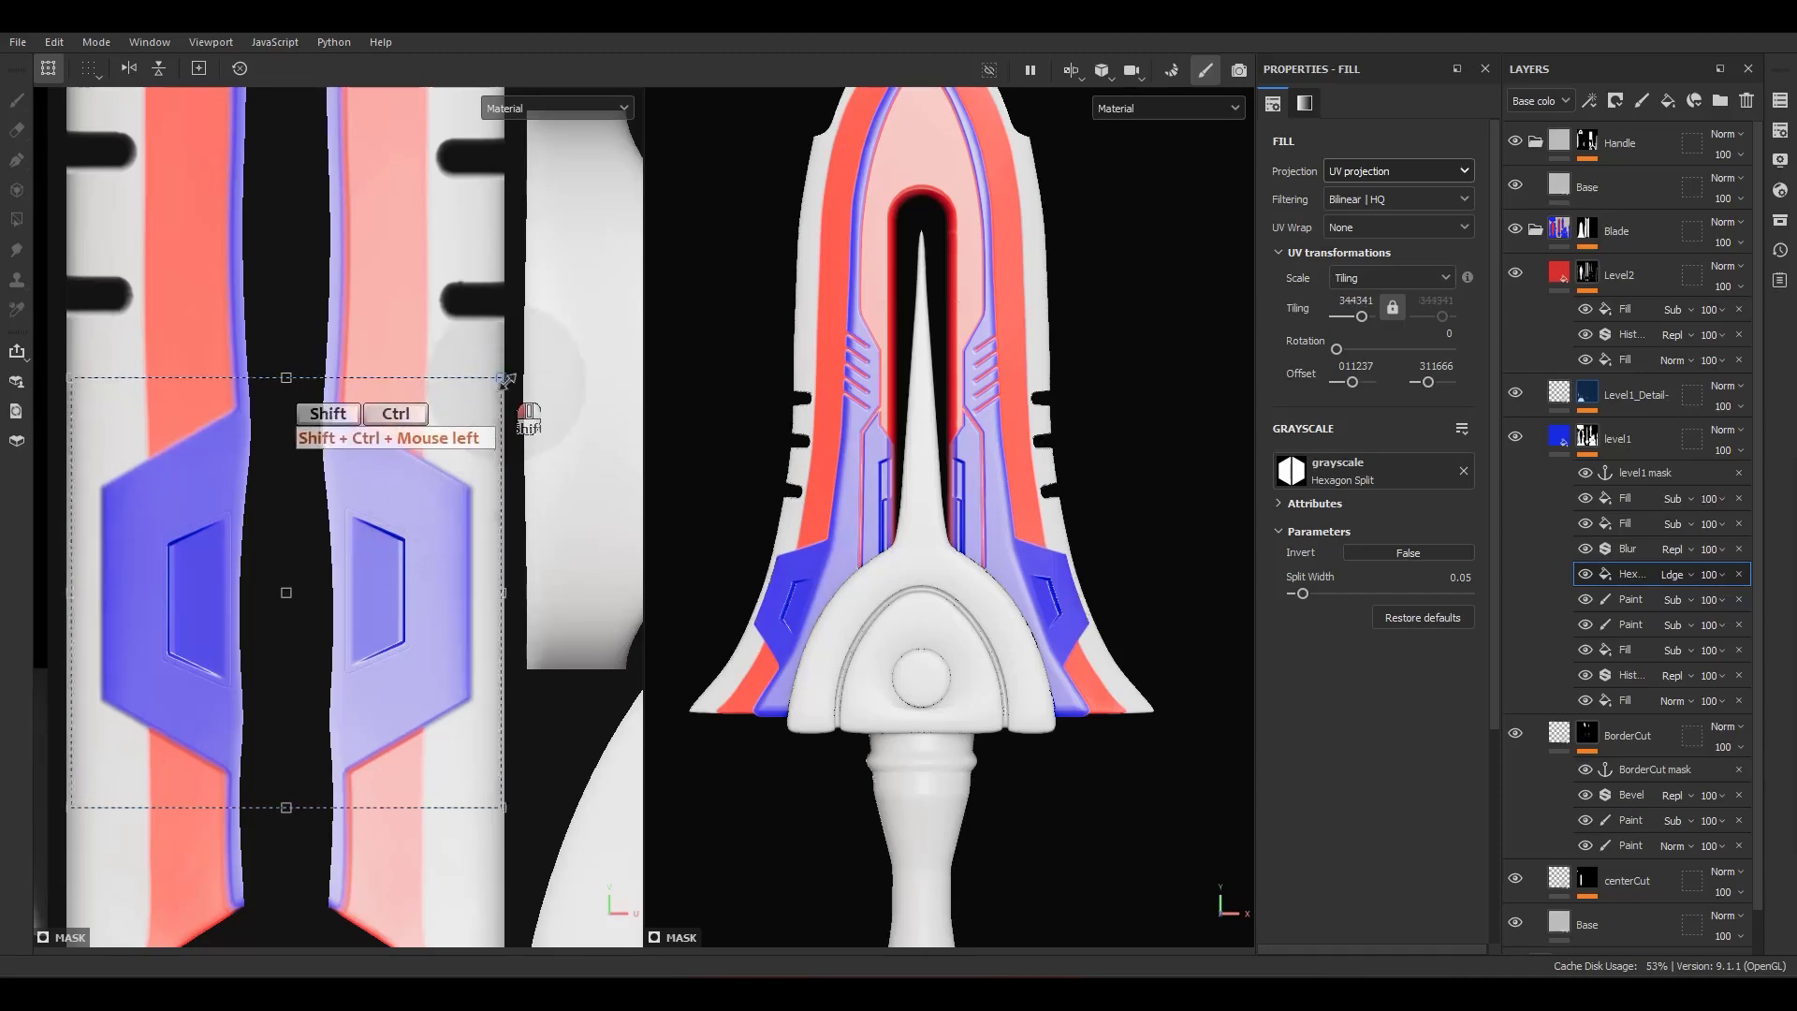
Step: Fine-tune the scale of the Hexagon Split projection so the side panels stay within the blade's outer edge
left_click_drag(1042, 621, 1079, 613, "alt")
scroll(1079, 613, "up", 5)
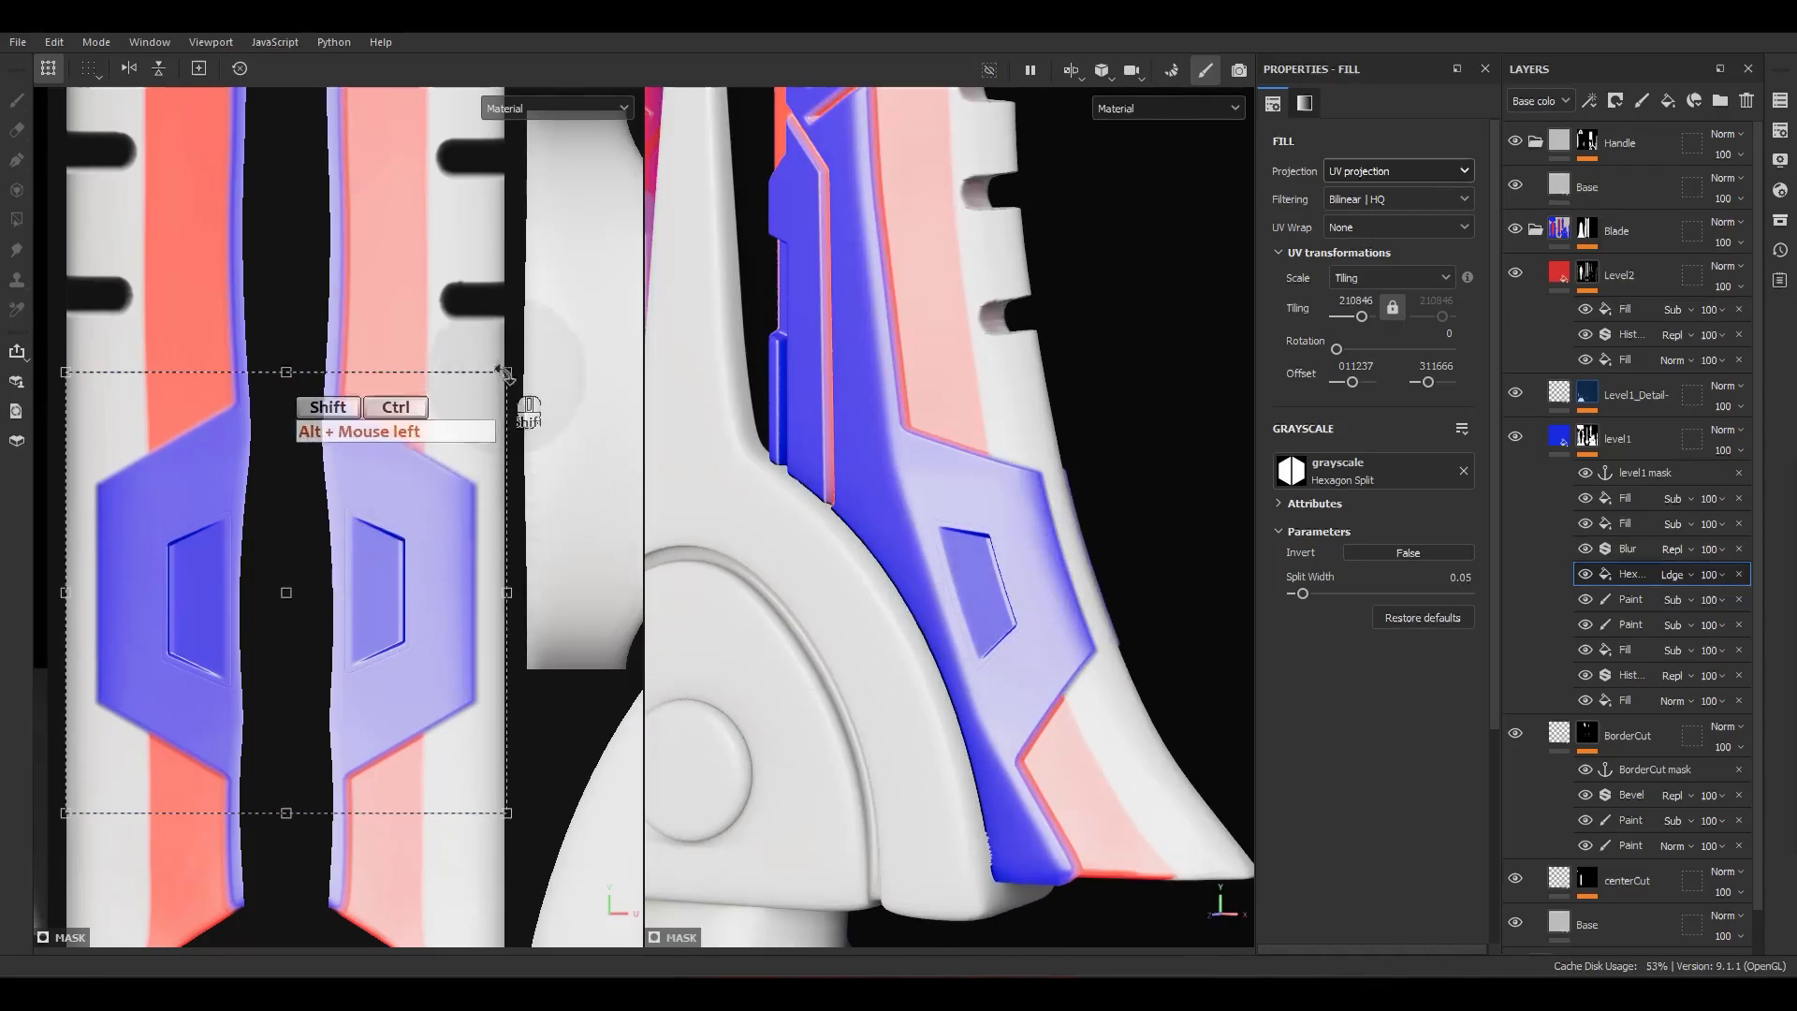
left_click_drag(510, 373, 498, 385, "ctrl+shift")
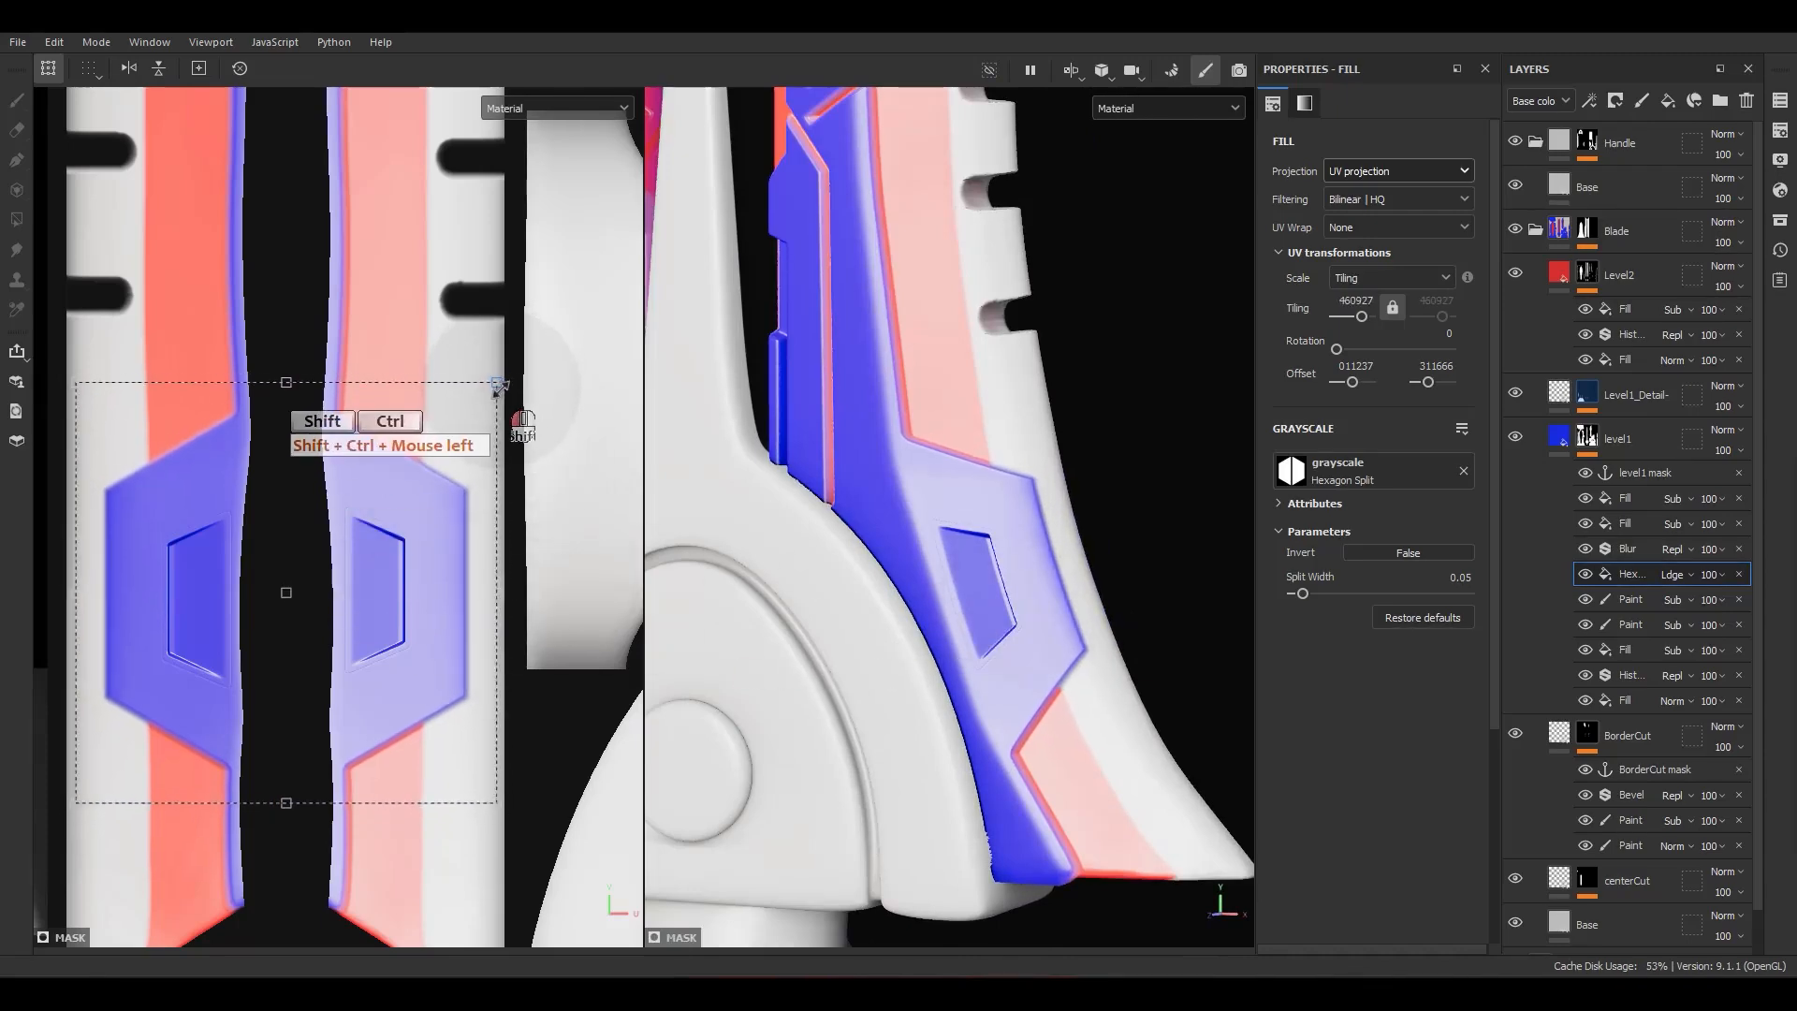
key("super")
left_click_drag(1058, 676, 1015, 621, "alt")
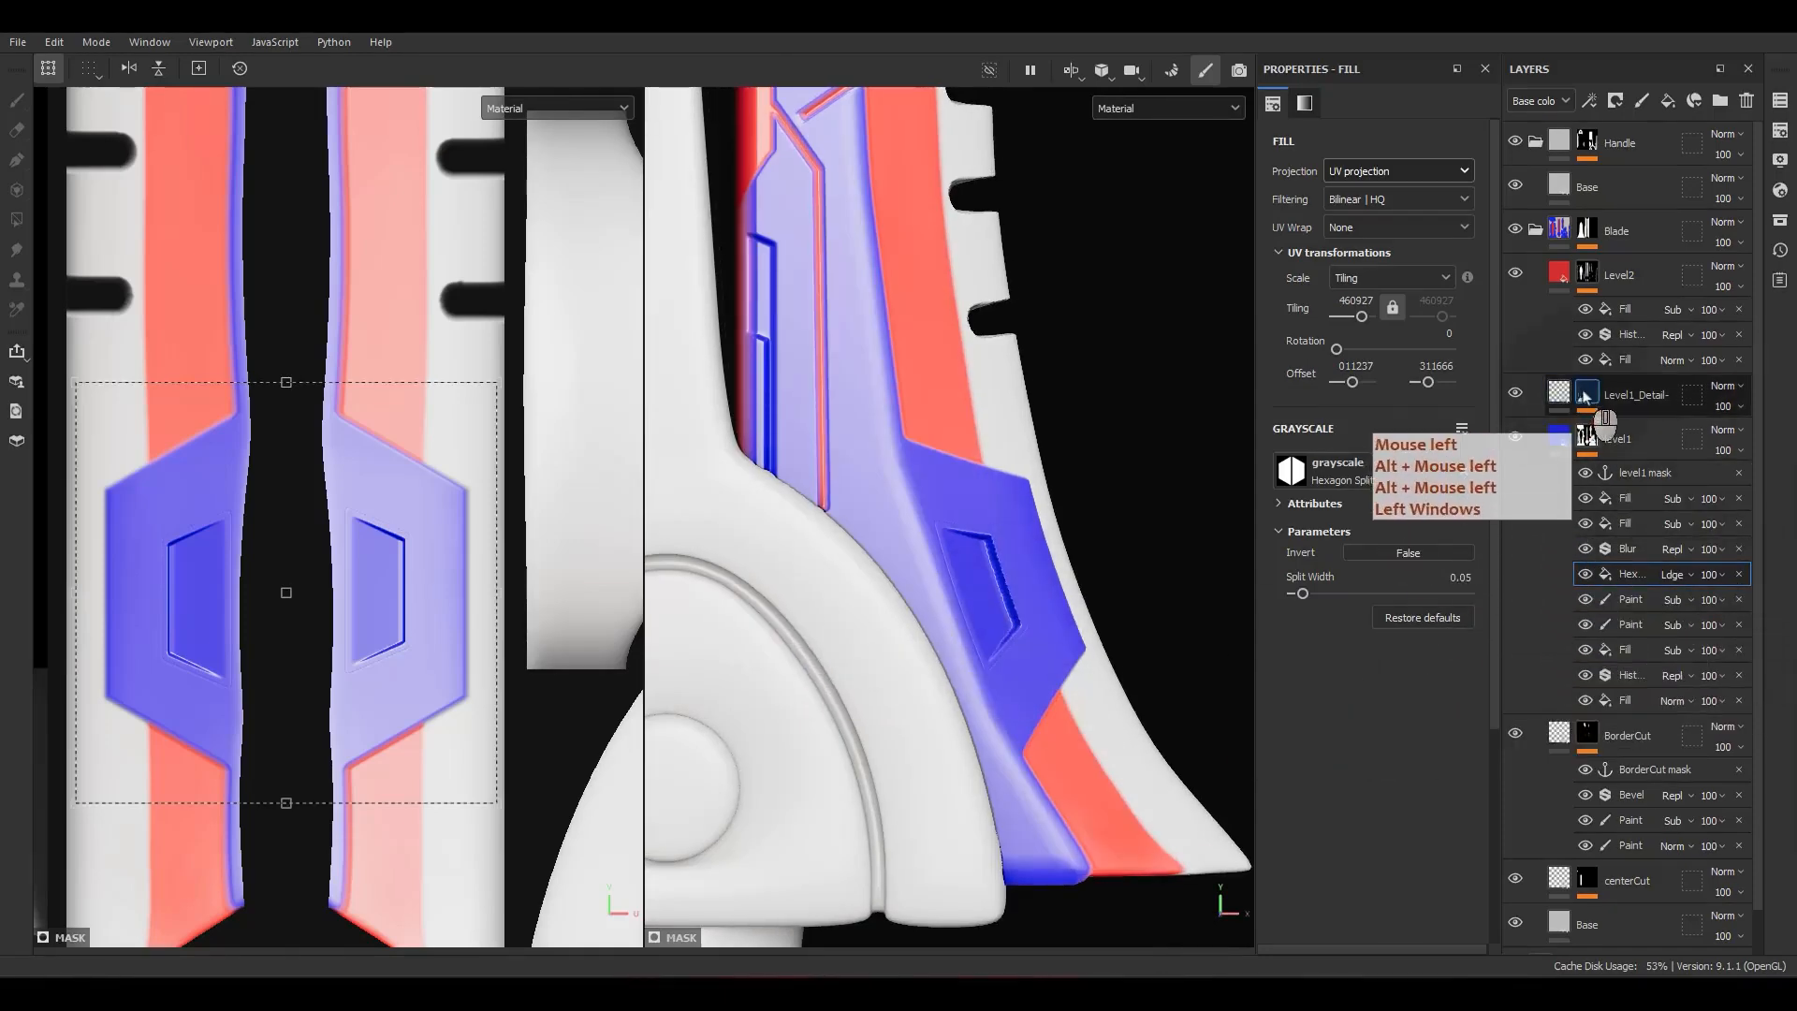
Step: Scale up the right panel's Alpha_03 fill in the Level1_Detail mask and shift it to center it within the enlarged hexagon
left_click(1585, 396)
left_click(1626, 481)
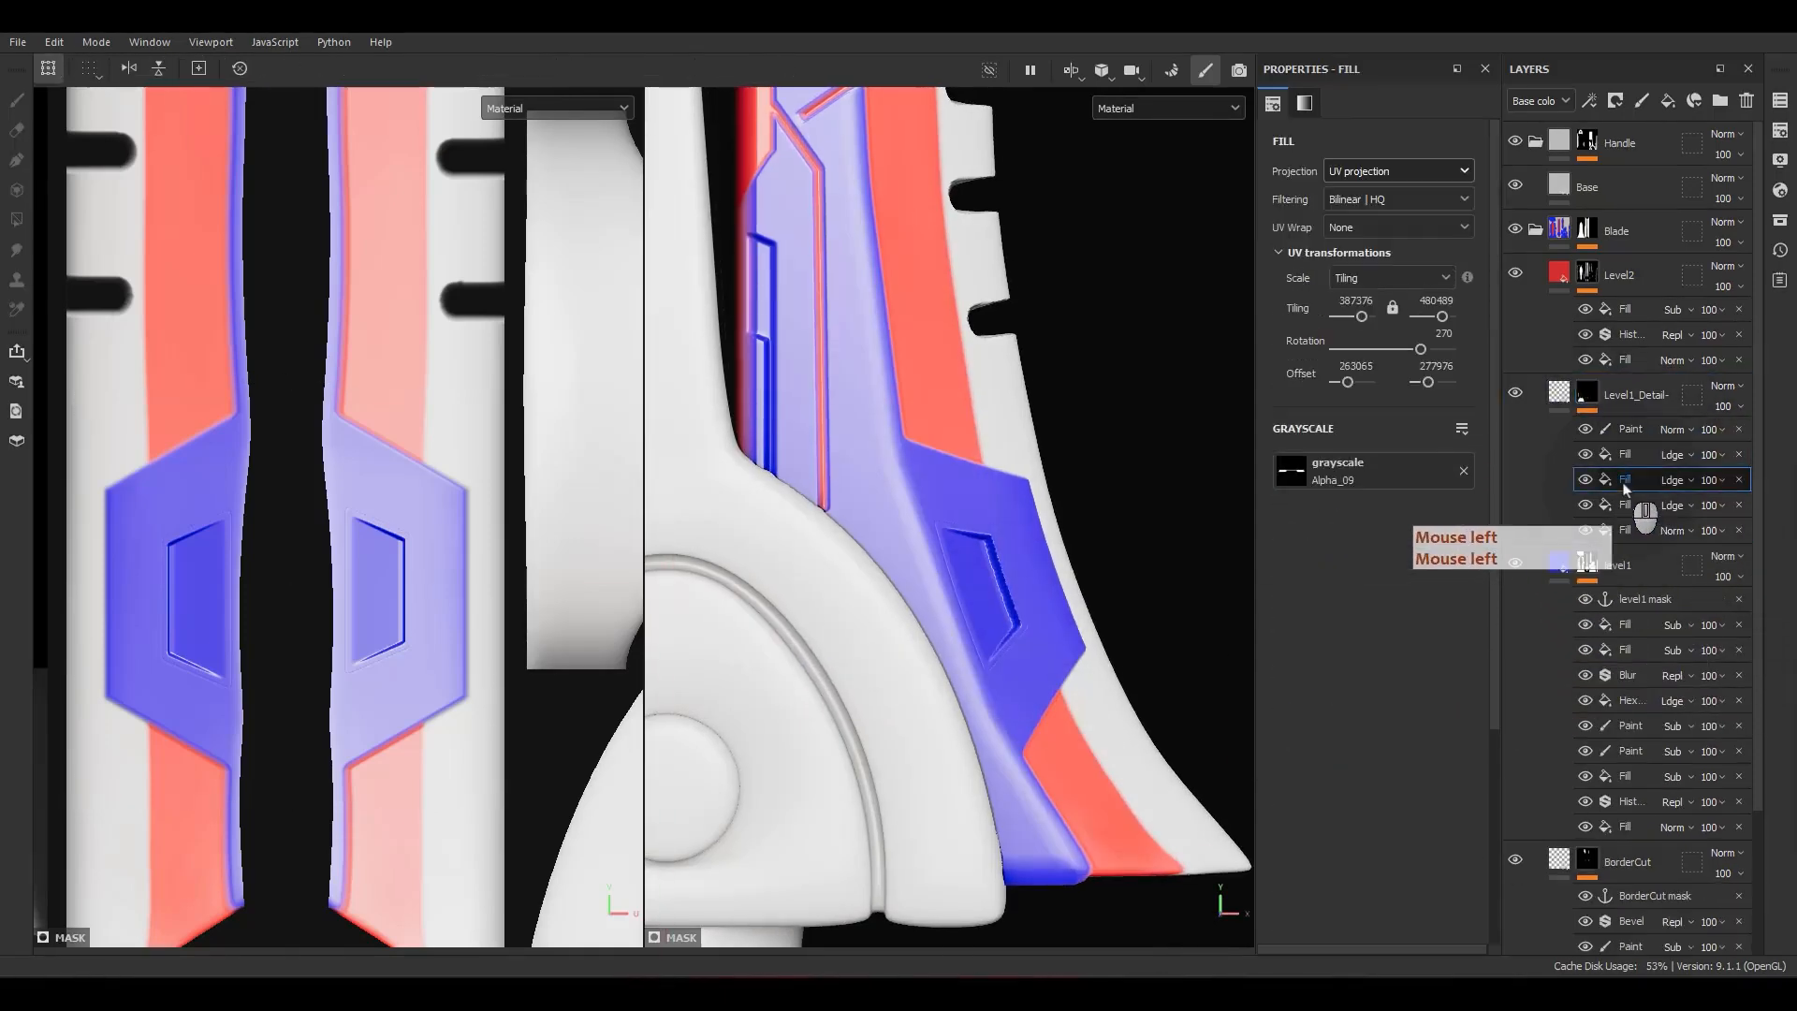
scroll(435, 608, "up", 2, "ctrl")
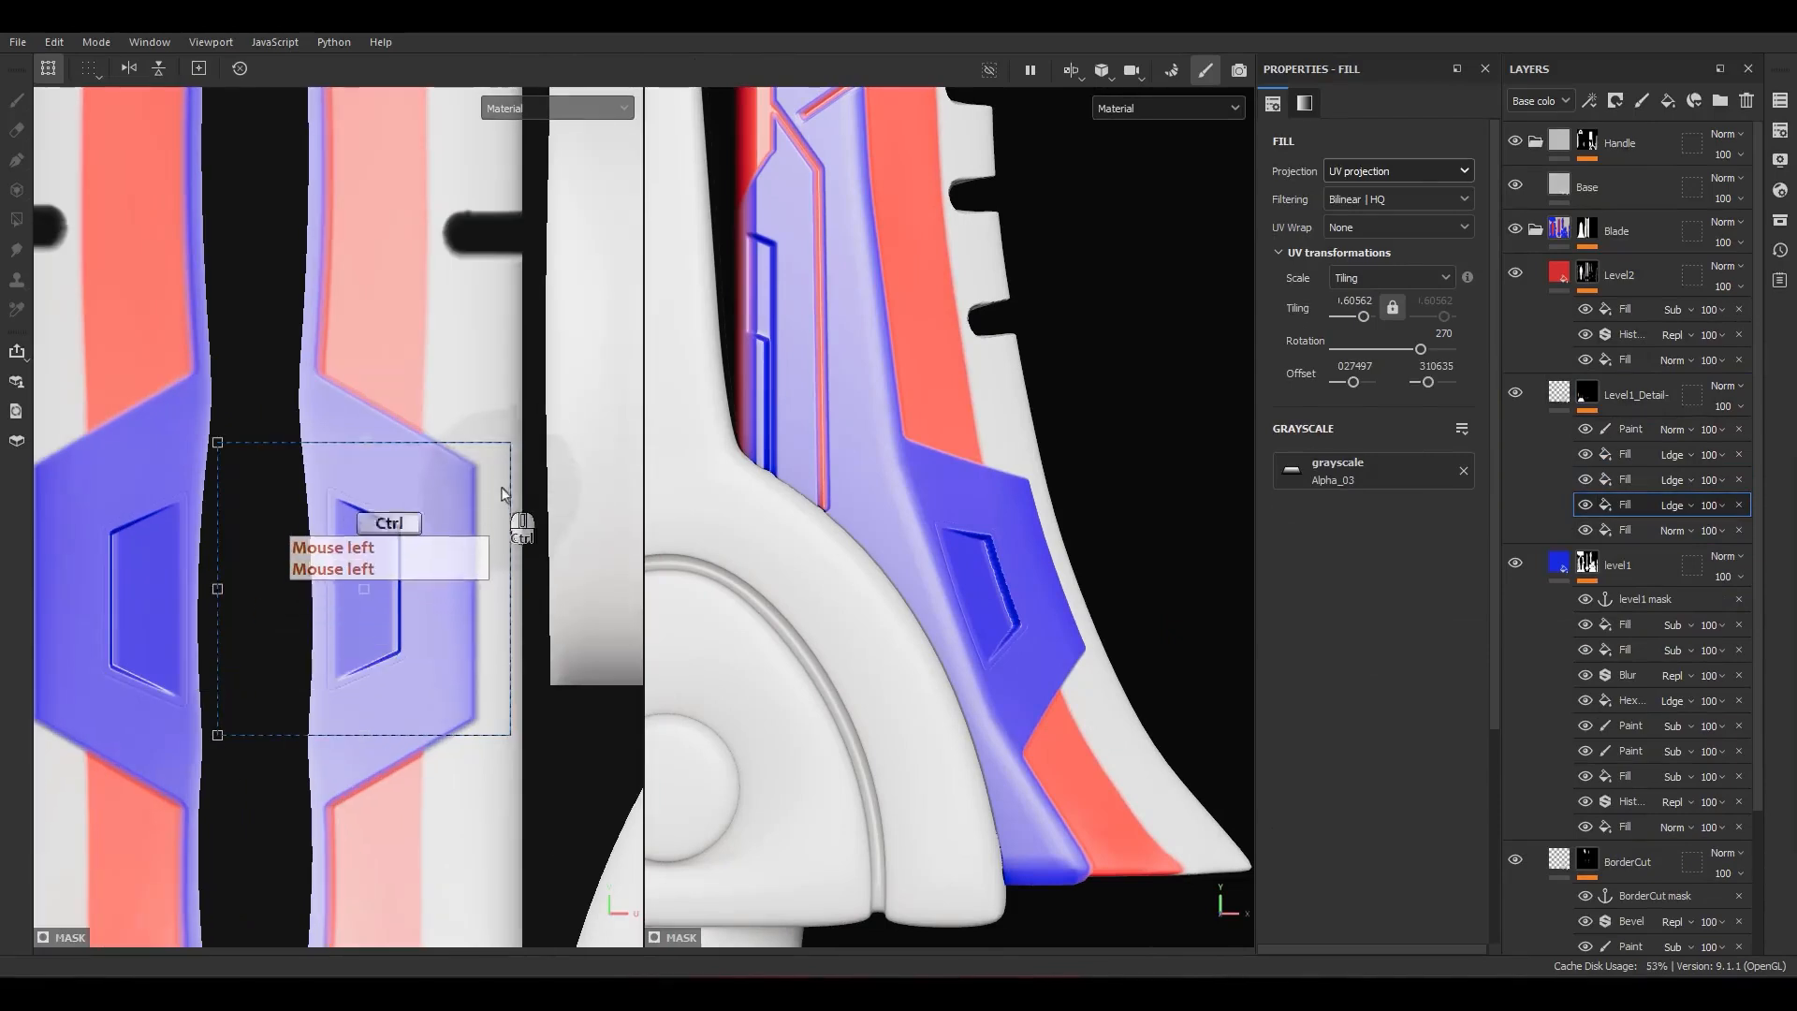
left_click_drag(514, 443, 578, 415, "ctrl+shift")
left_click_drag(470, 642, 485, 642)
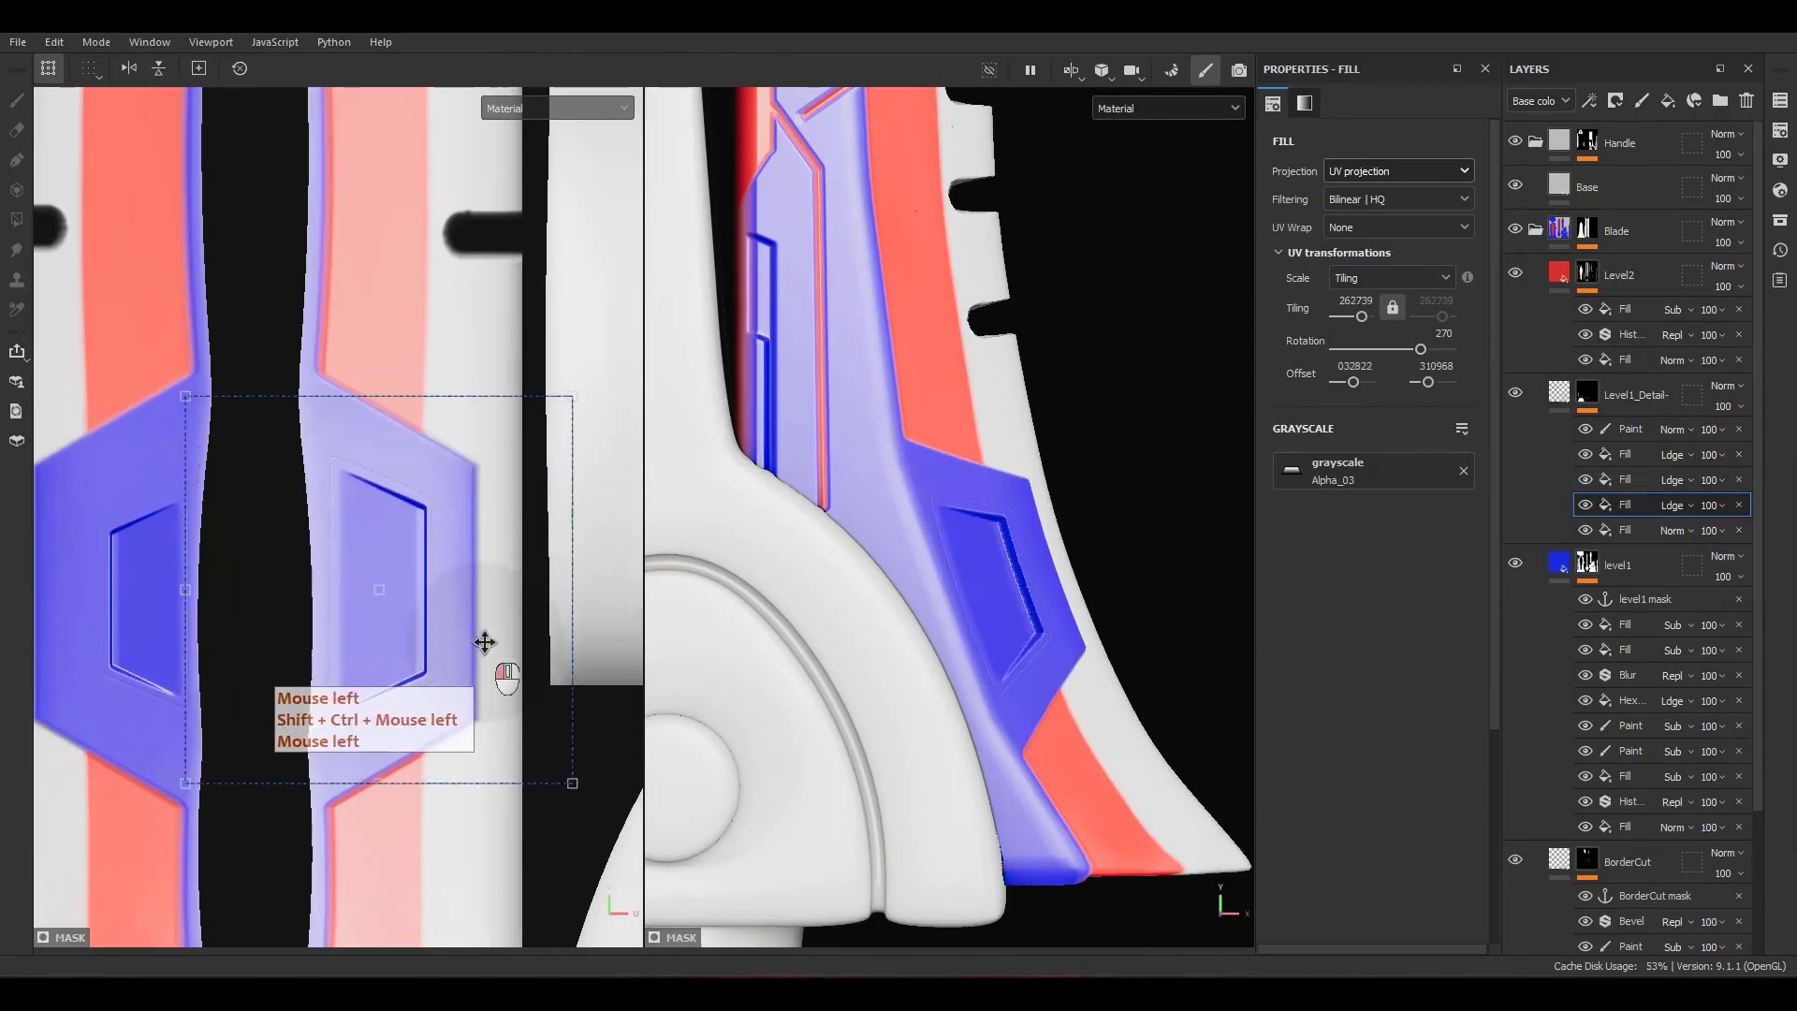
left_click_drag(573, 396, 597, 383, "ctrl+shift")
scroll(519, 646, "down", 2)
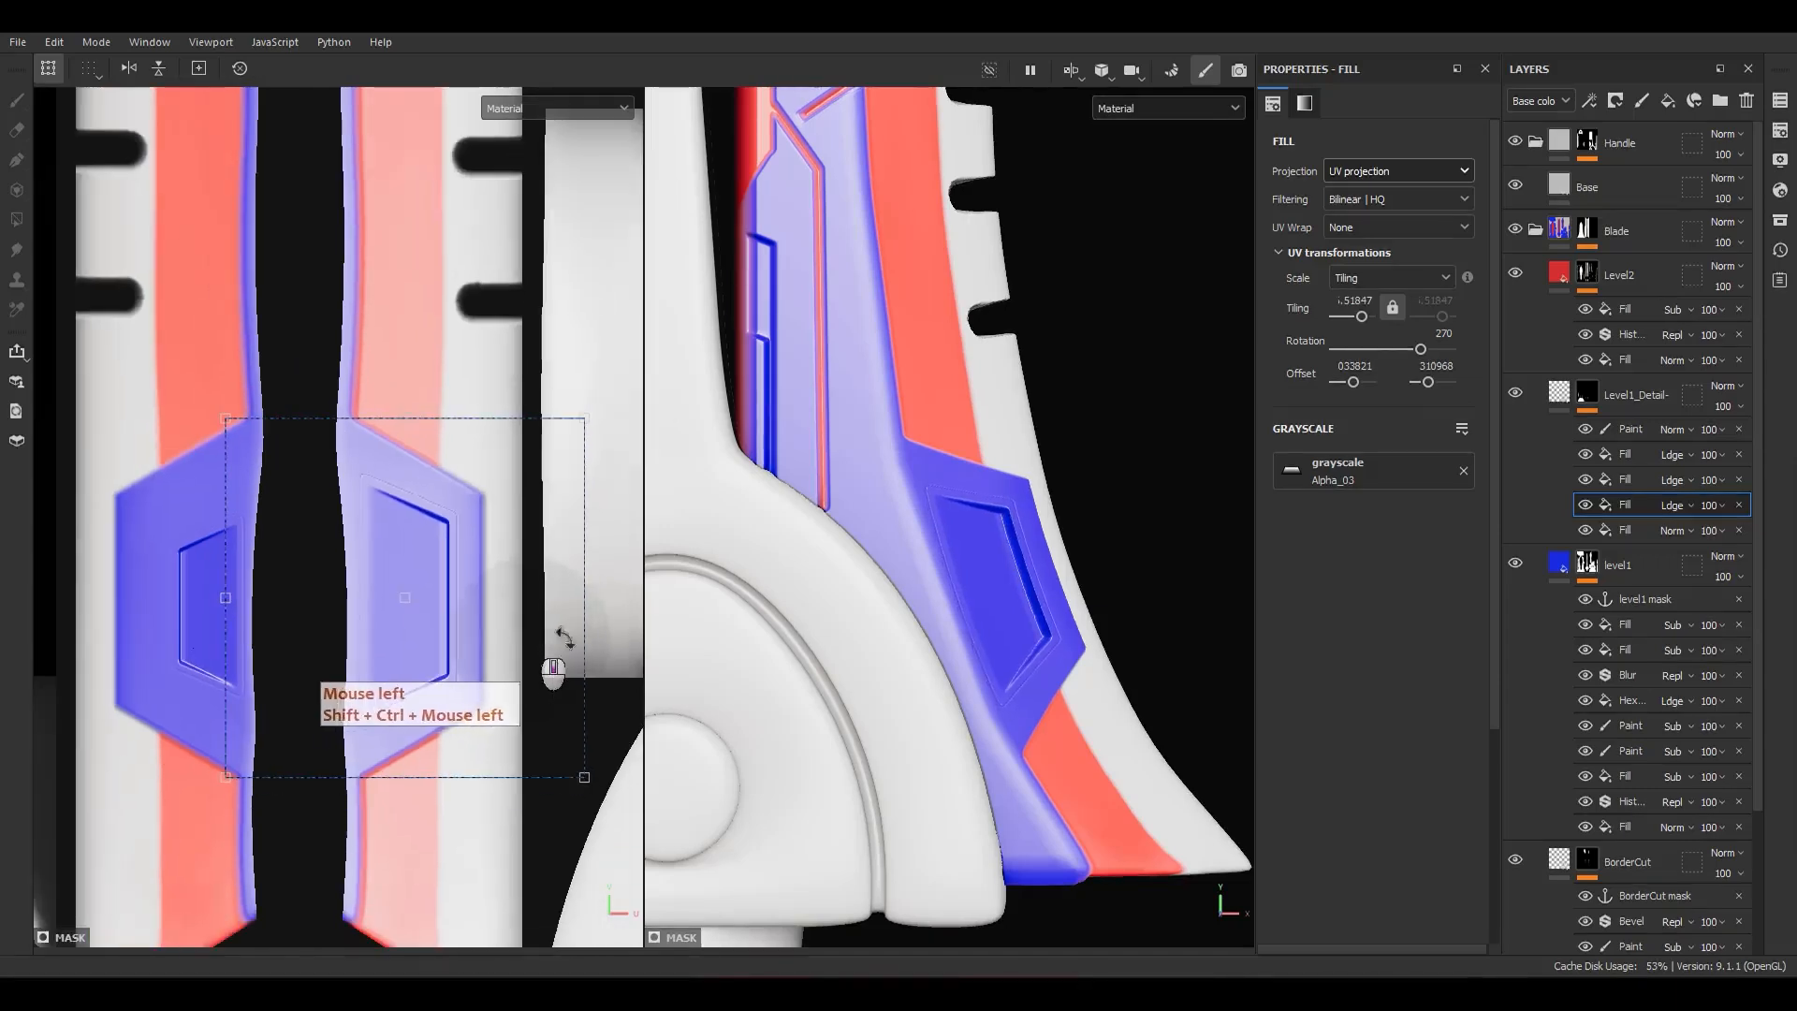
Step: Delete the left panel's old Alpha_03 fill from the Level1_Detail mask and duplicate the enlarged right-panel fill
left_click(1666, 602)
left_click(1630, 532)
middle_click_drag(747, 736, 1139, 695, "alt")
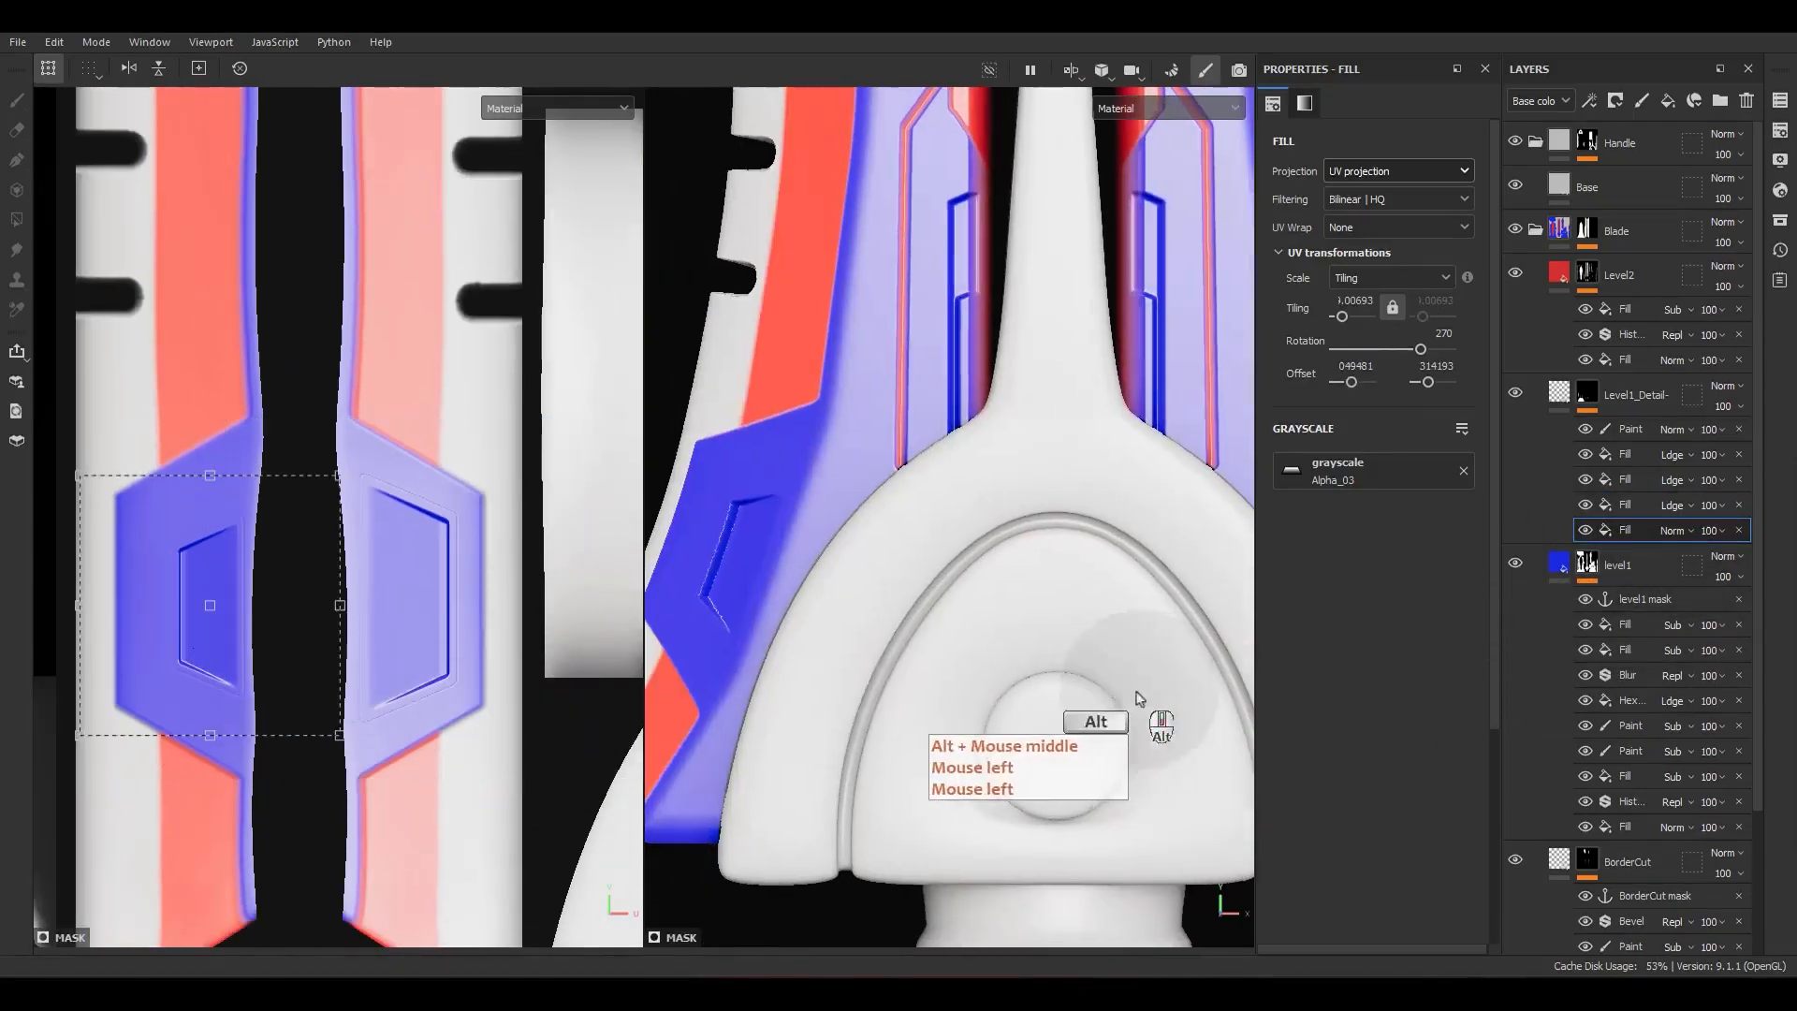
scroll(154, 633, "up", 1, "alt")
middle_click_drag(505, 709, 555, 714, "alt")
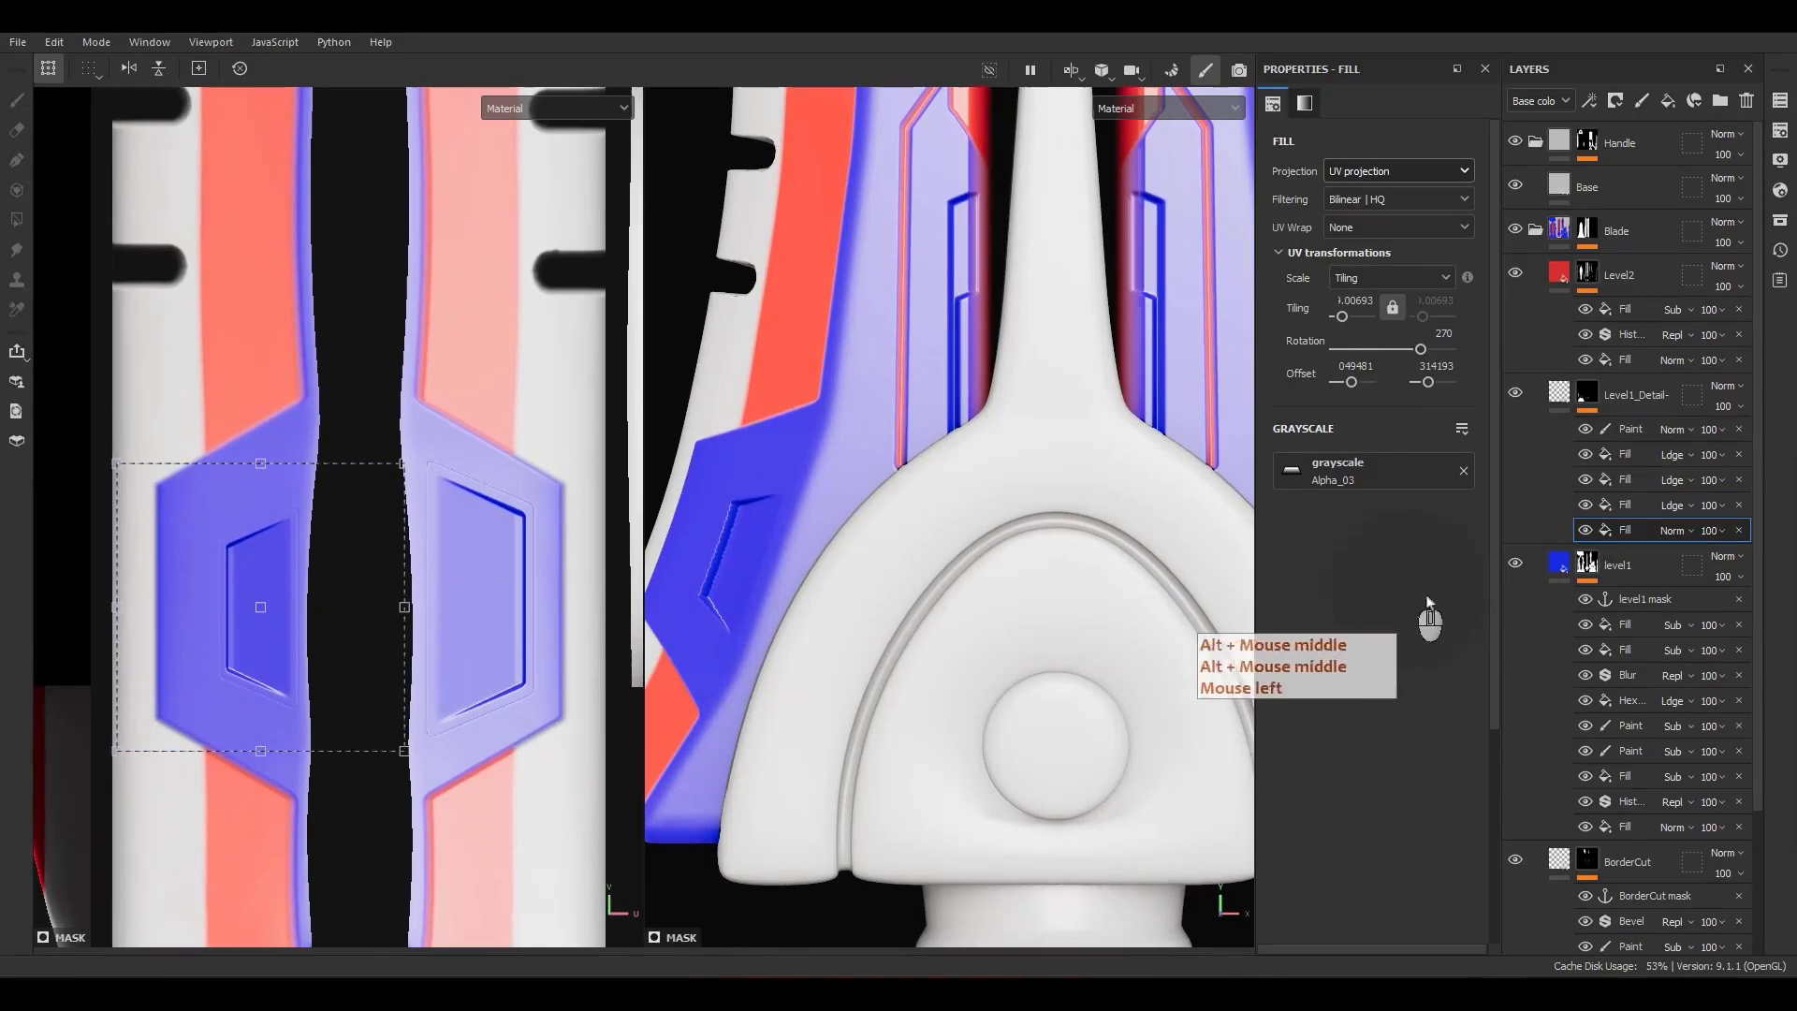
left_click(1739, 530)
left_click(1626, 506)
key("ctrl+d")
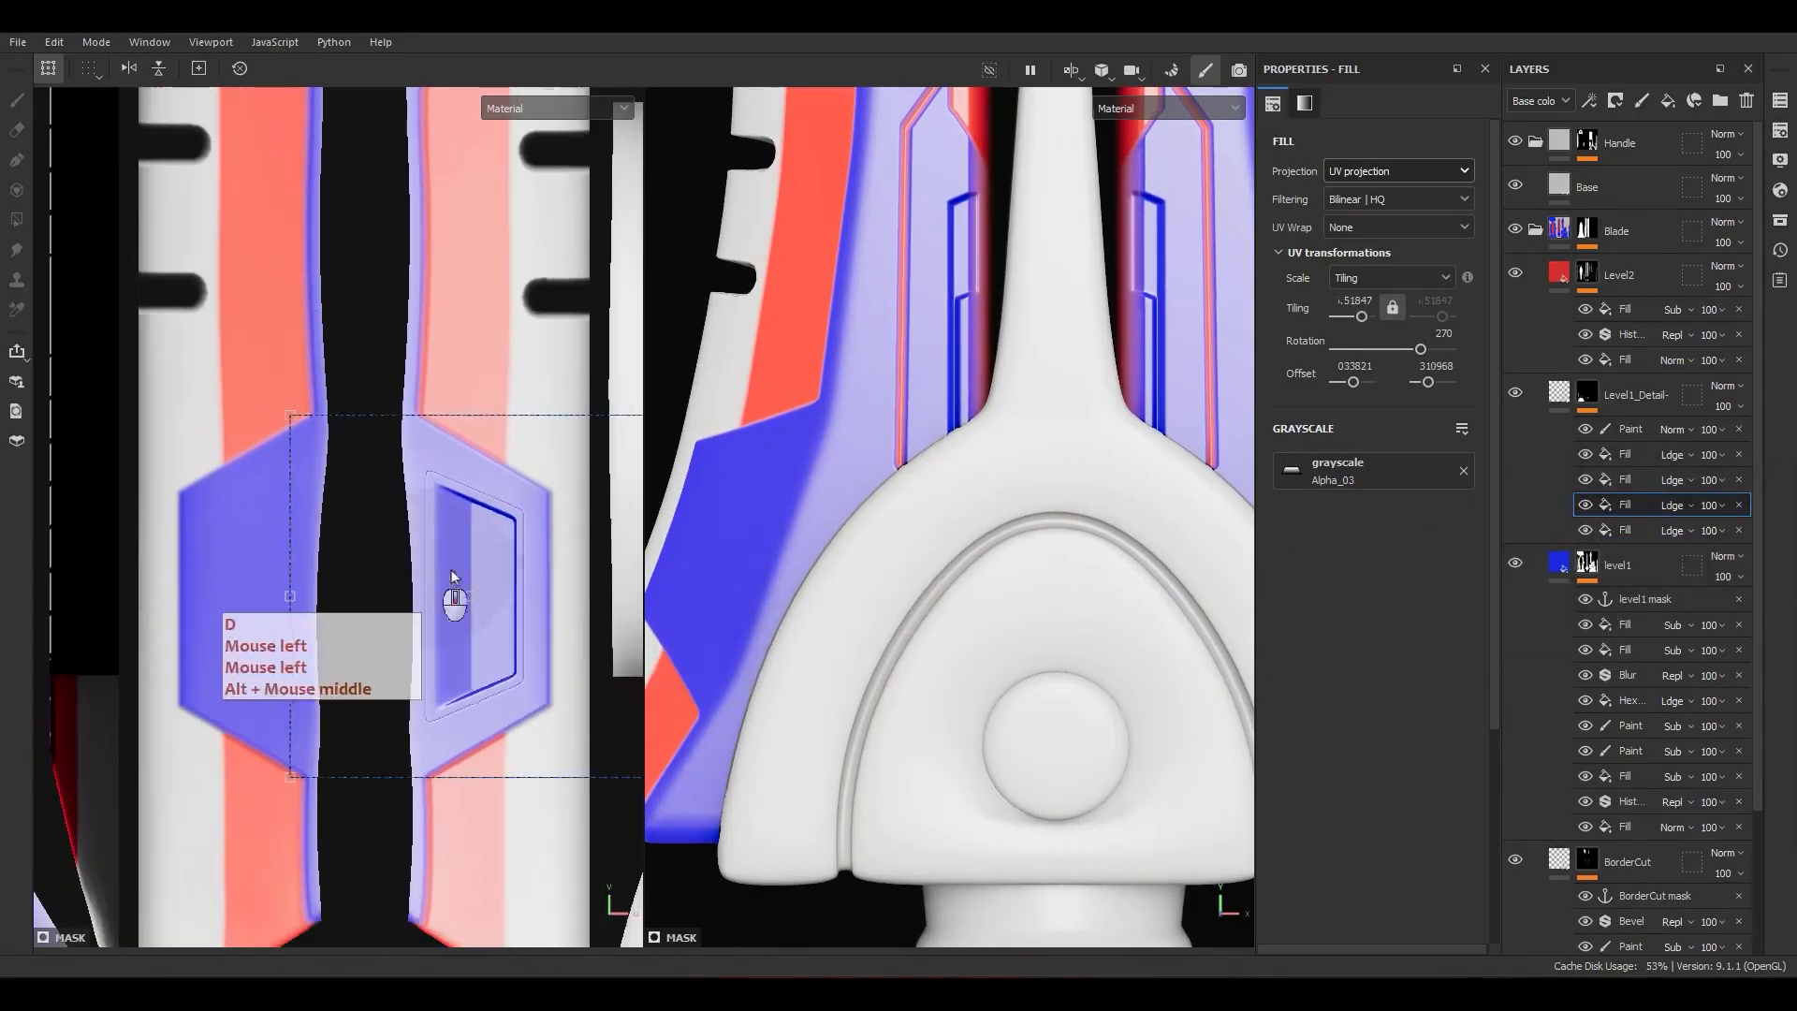
Step: Rotate the duplicated Alpha_03 fill to 90 and move it horizontally onto the left half of the hexagon panel
left_click_drag(462, 363, 477, 754)
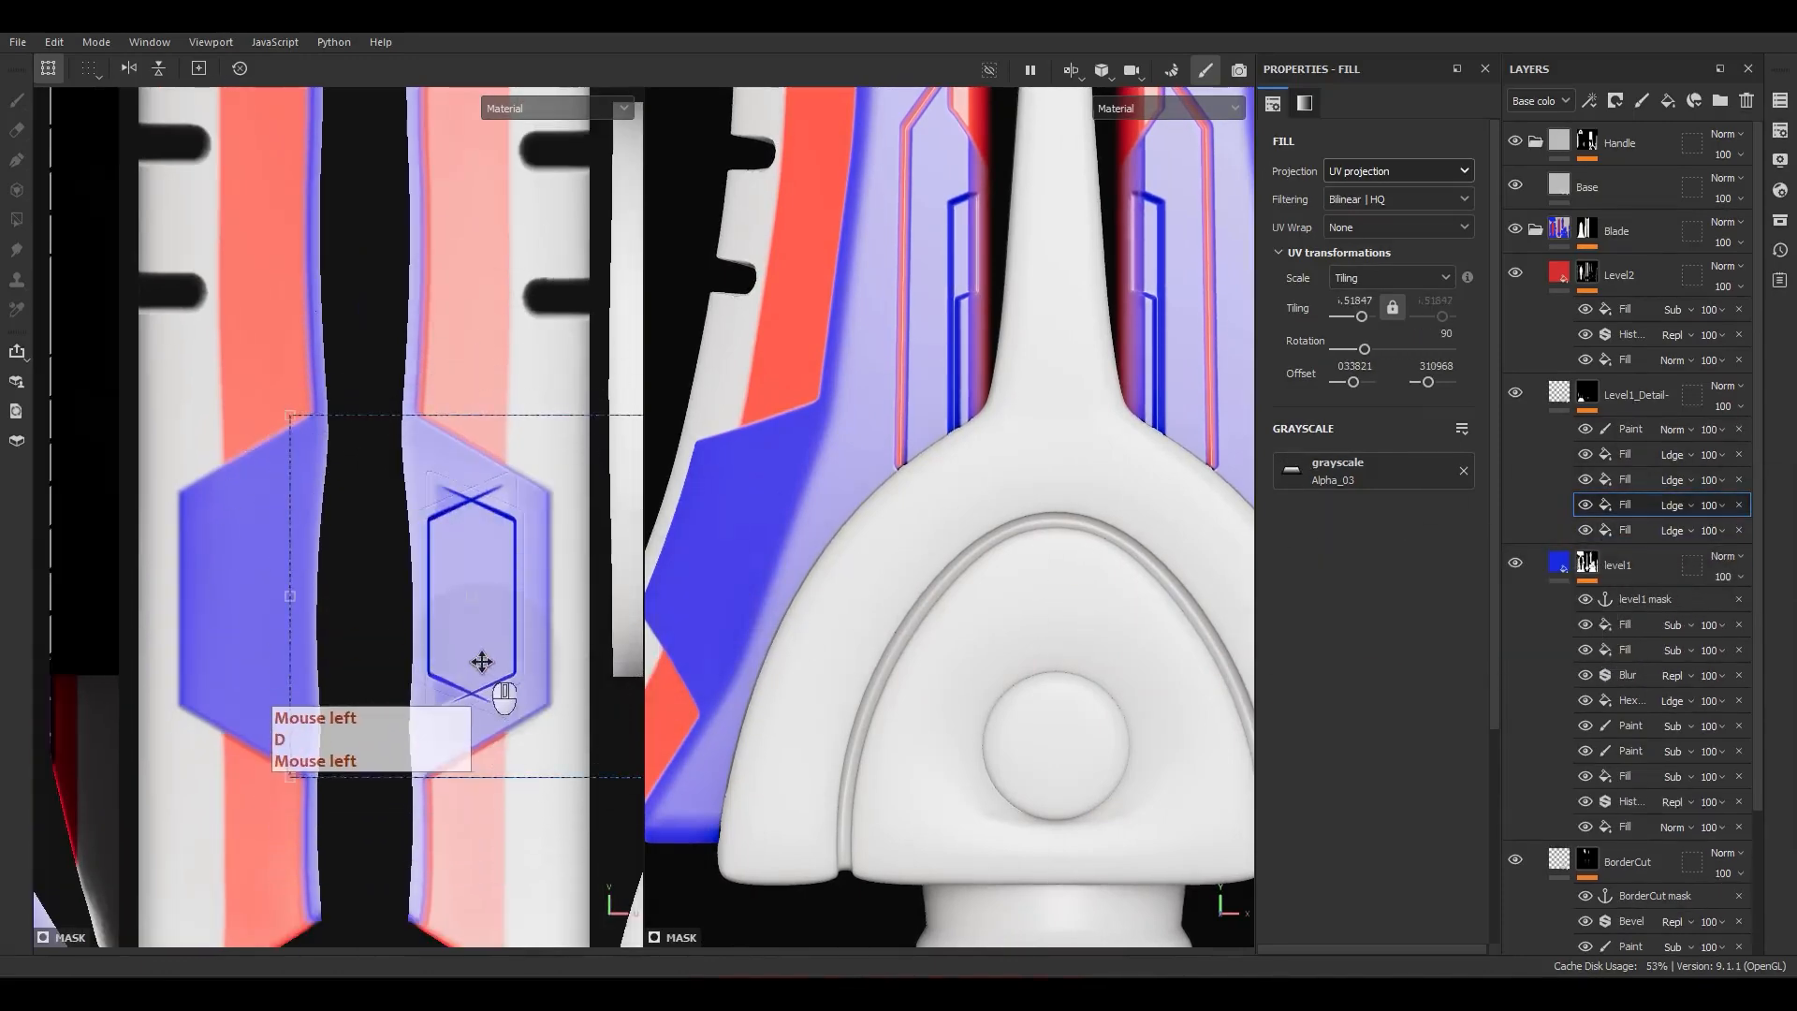
left_click_drag(481, 662, 269, 678, "shift")
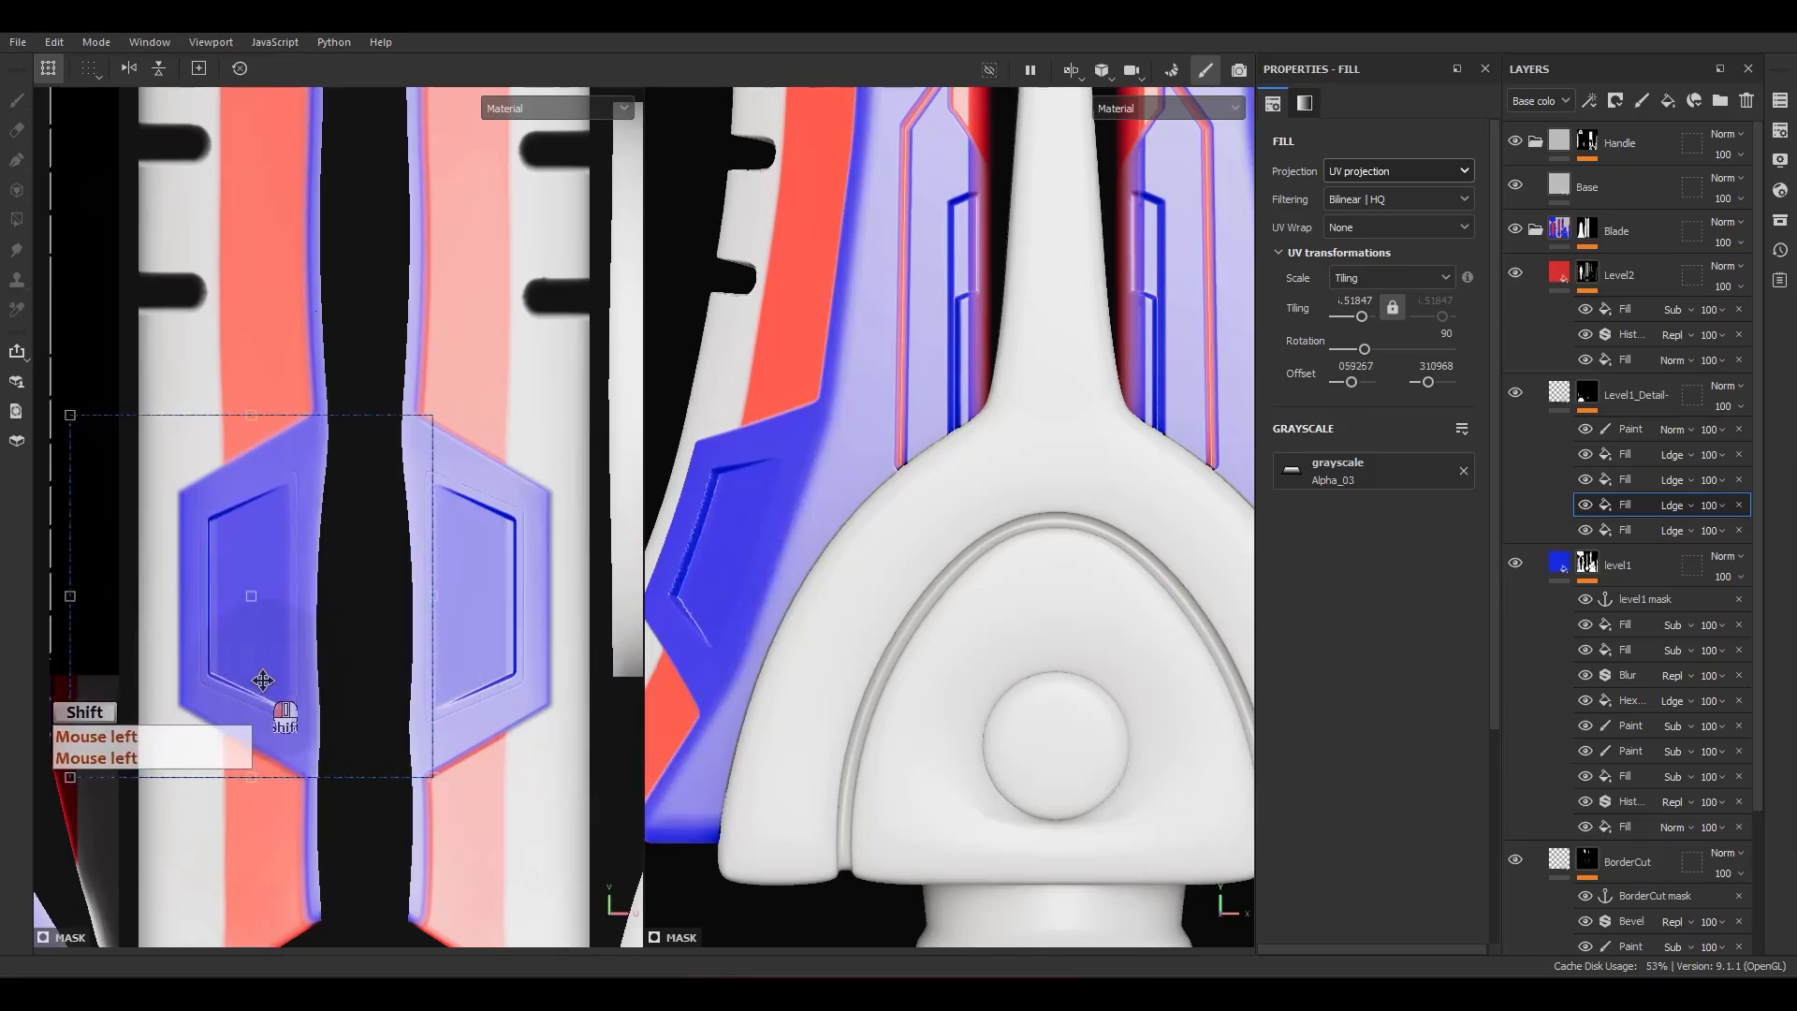
scroll(346, 623, "down", 4)
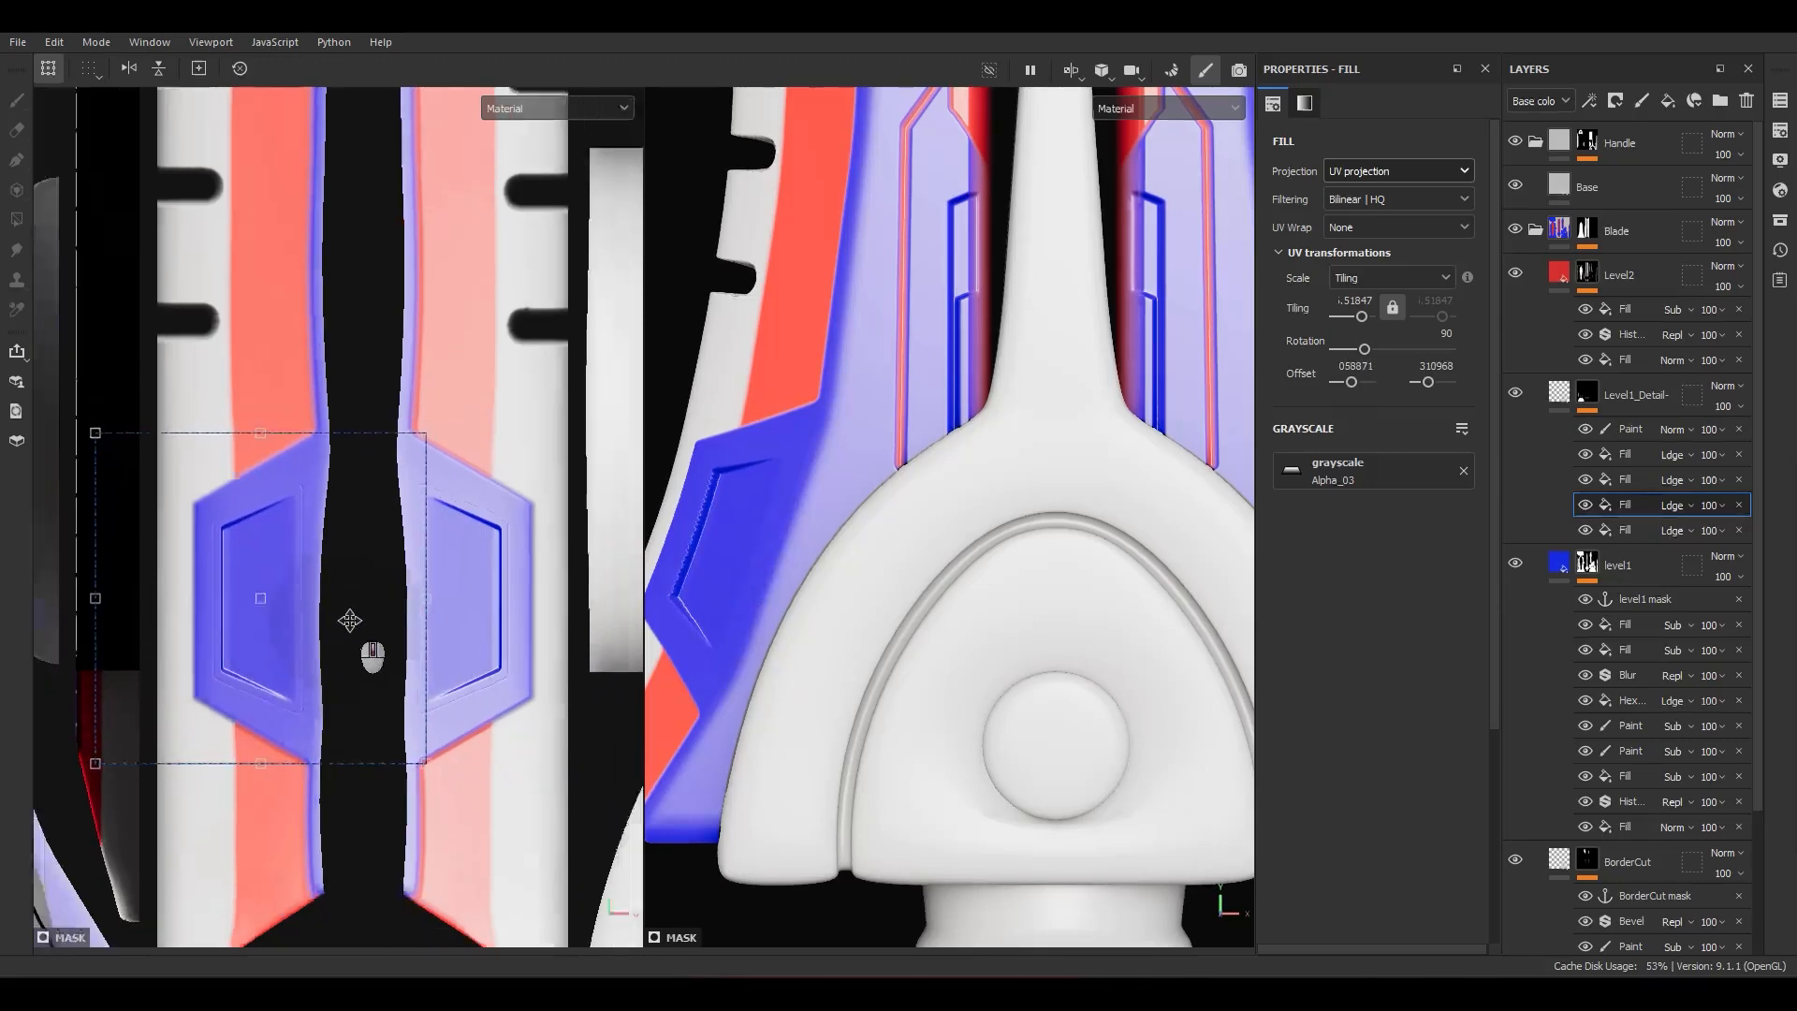
Step: Examine the whole blade front from tip to base with the enlarged side panels and their inset details
scroll(922, 629, "down", 3)
left_click_drag(921, 629, 981, 544, "alt")
middle_click_drag(949, 458, 878, 668, "alt")
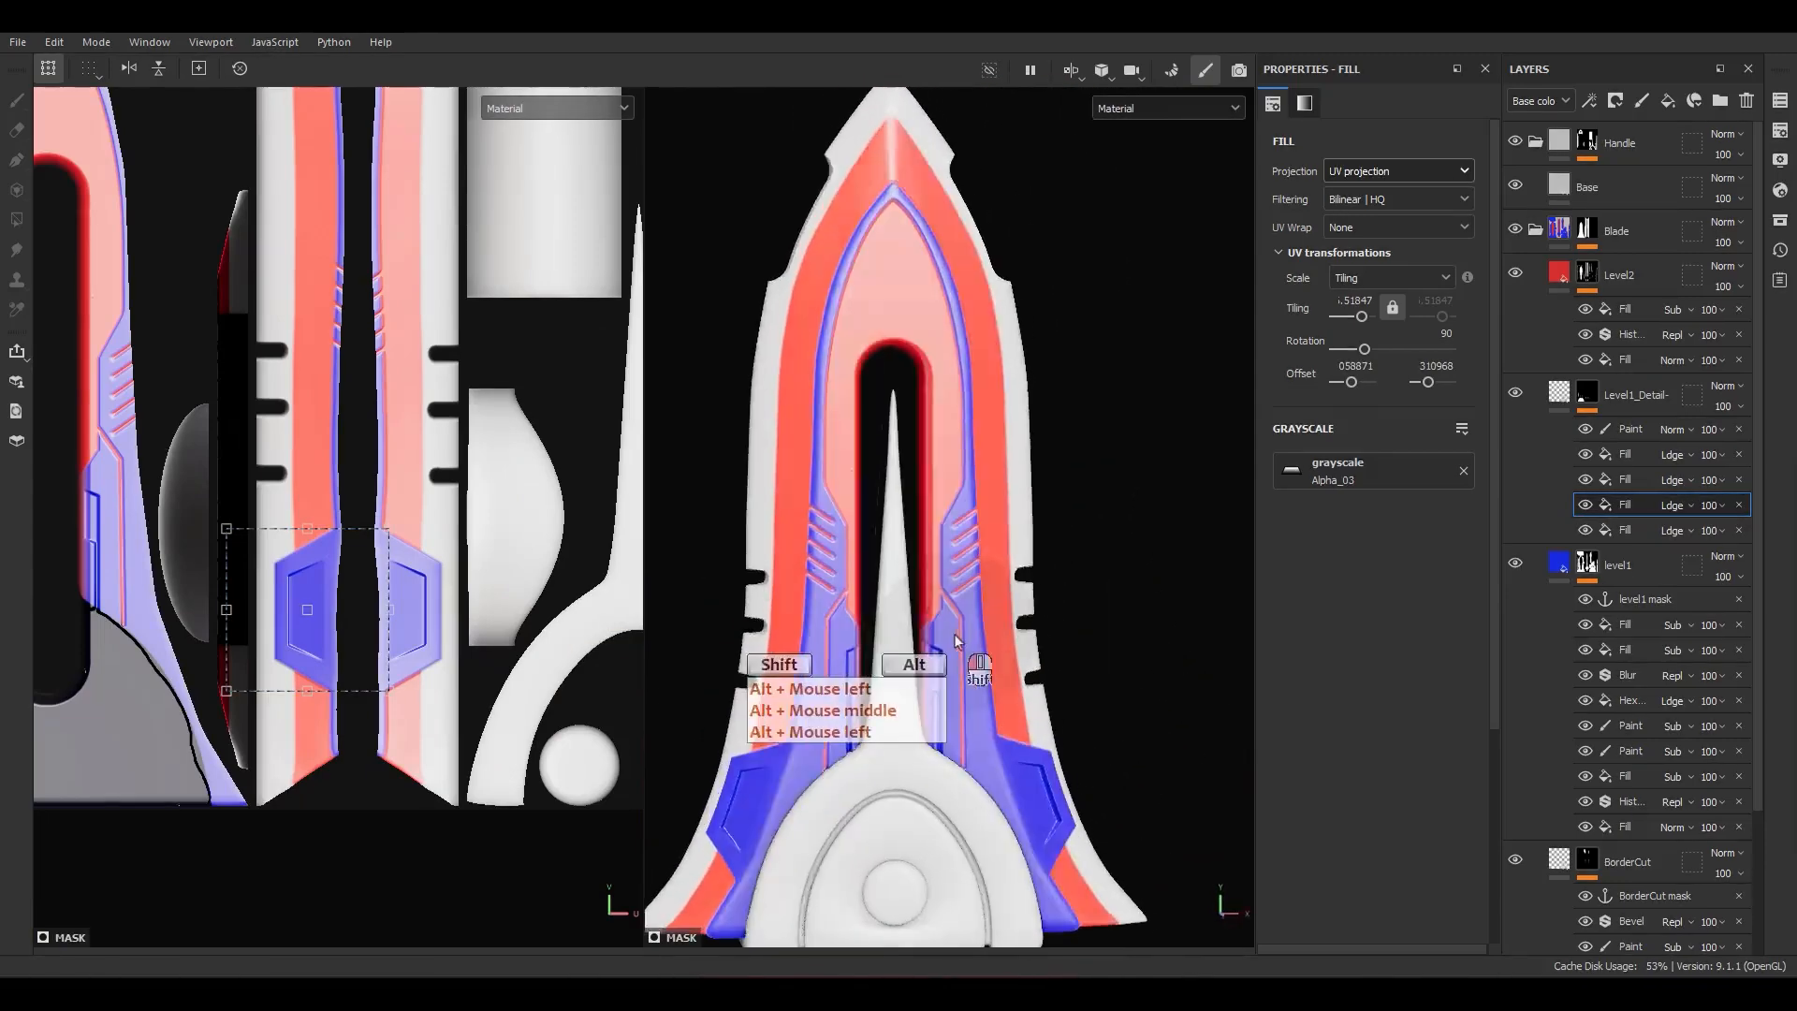
middle_click_drag(984, 448, 926, 565, "alt")
left_click_drag(924, 558, 914, 555, "alt+shift")
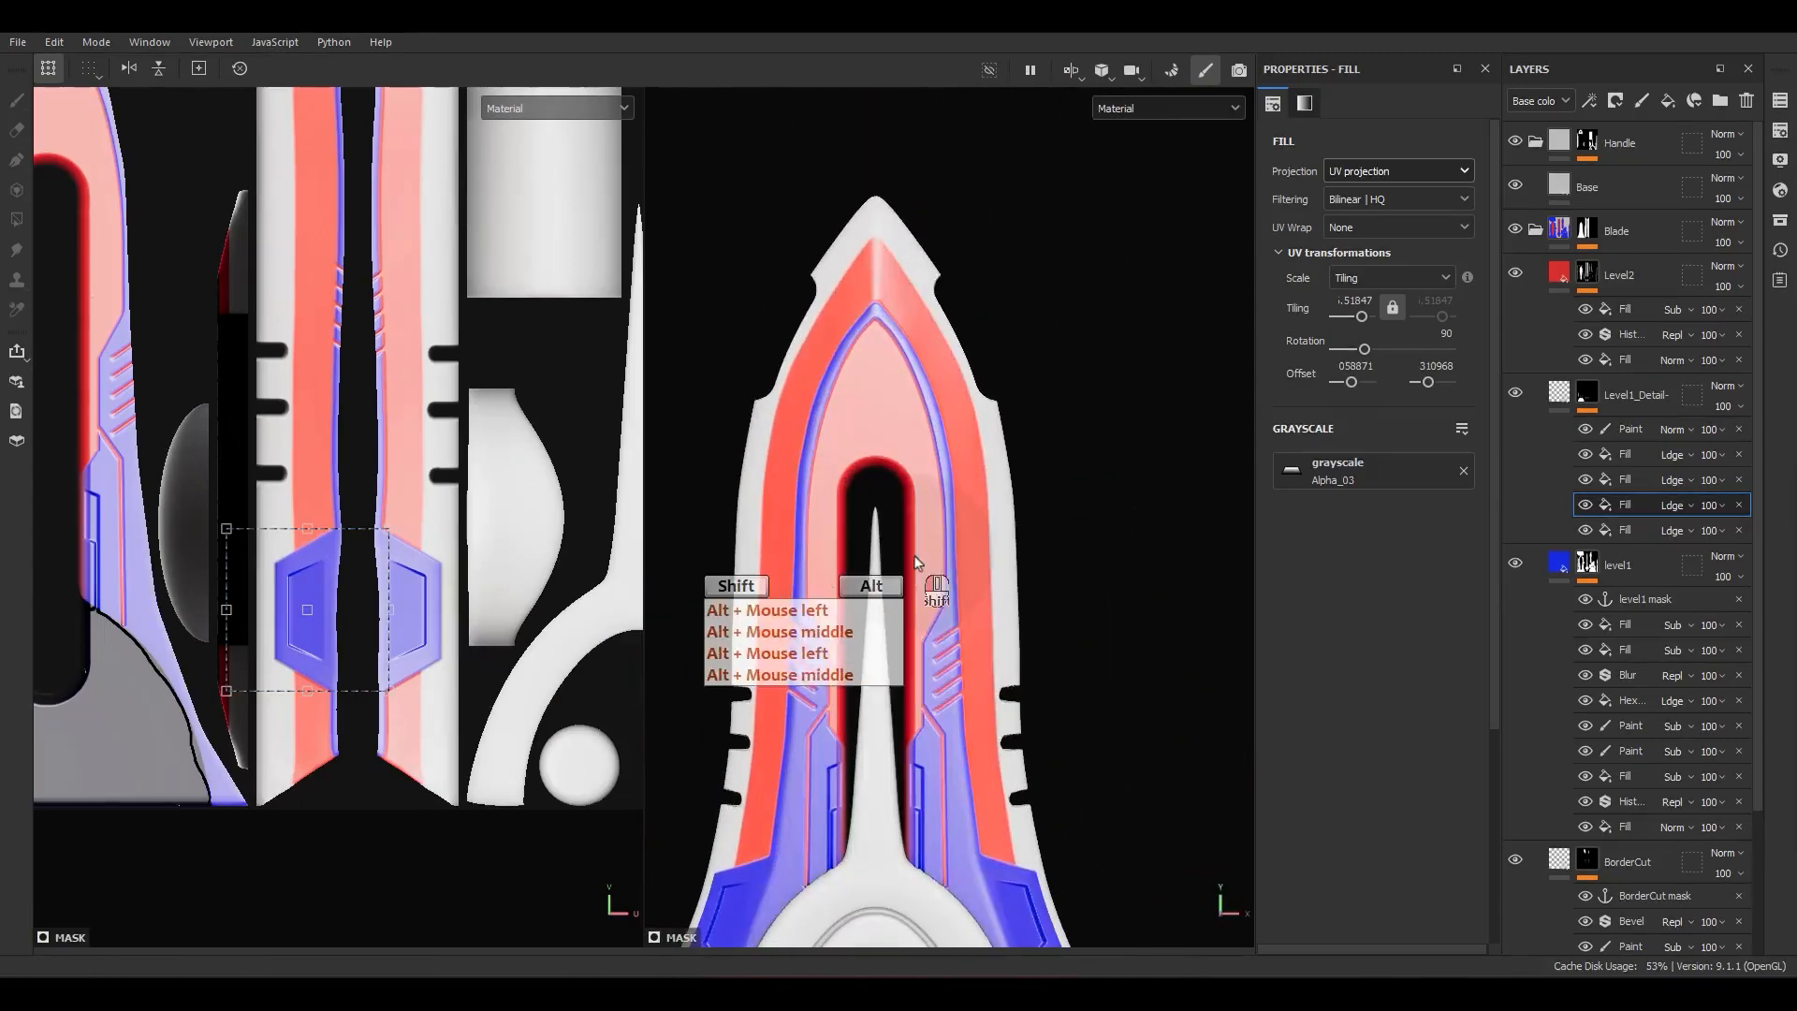
left_click(1566, 386)
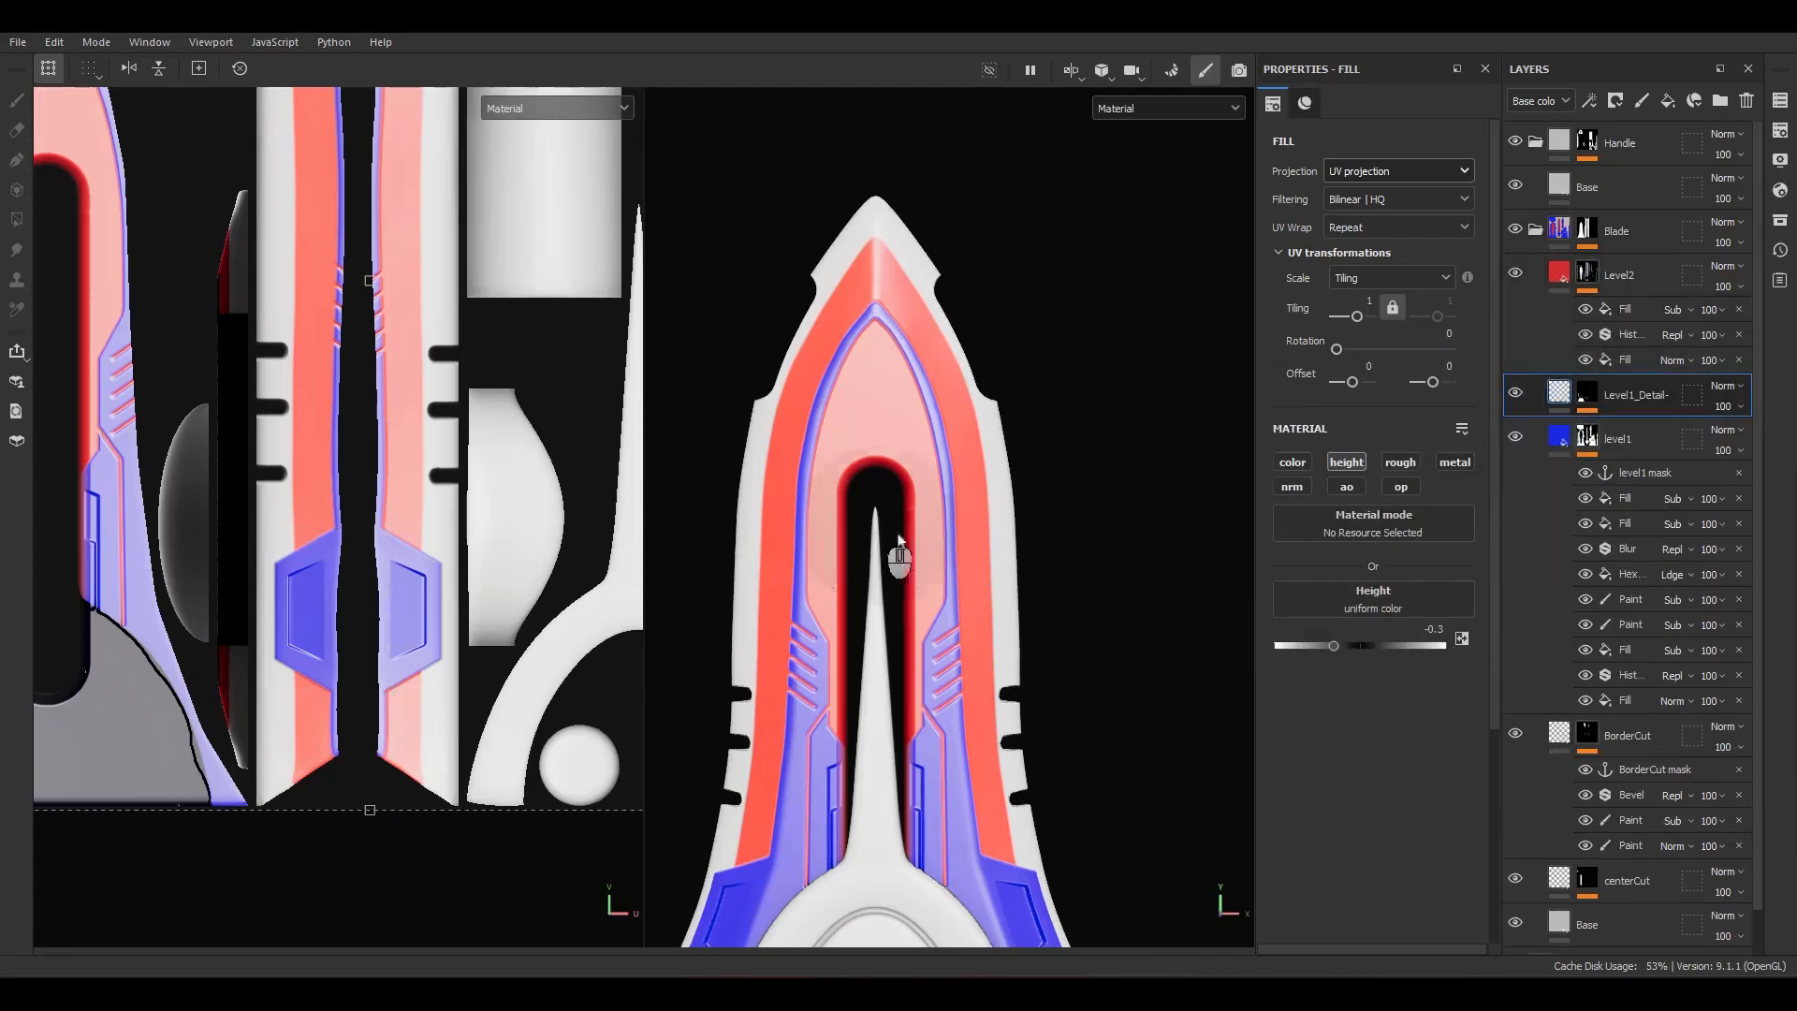
middle_click_drag(940, 567, 1012, 356, "alt")
left_click_drag(1151, 419, 1100, 437, "alt")
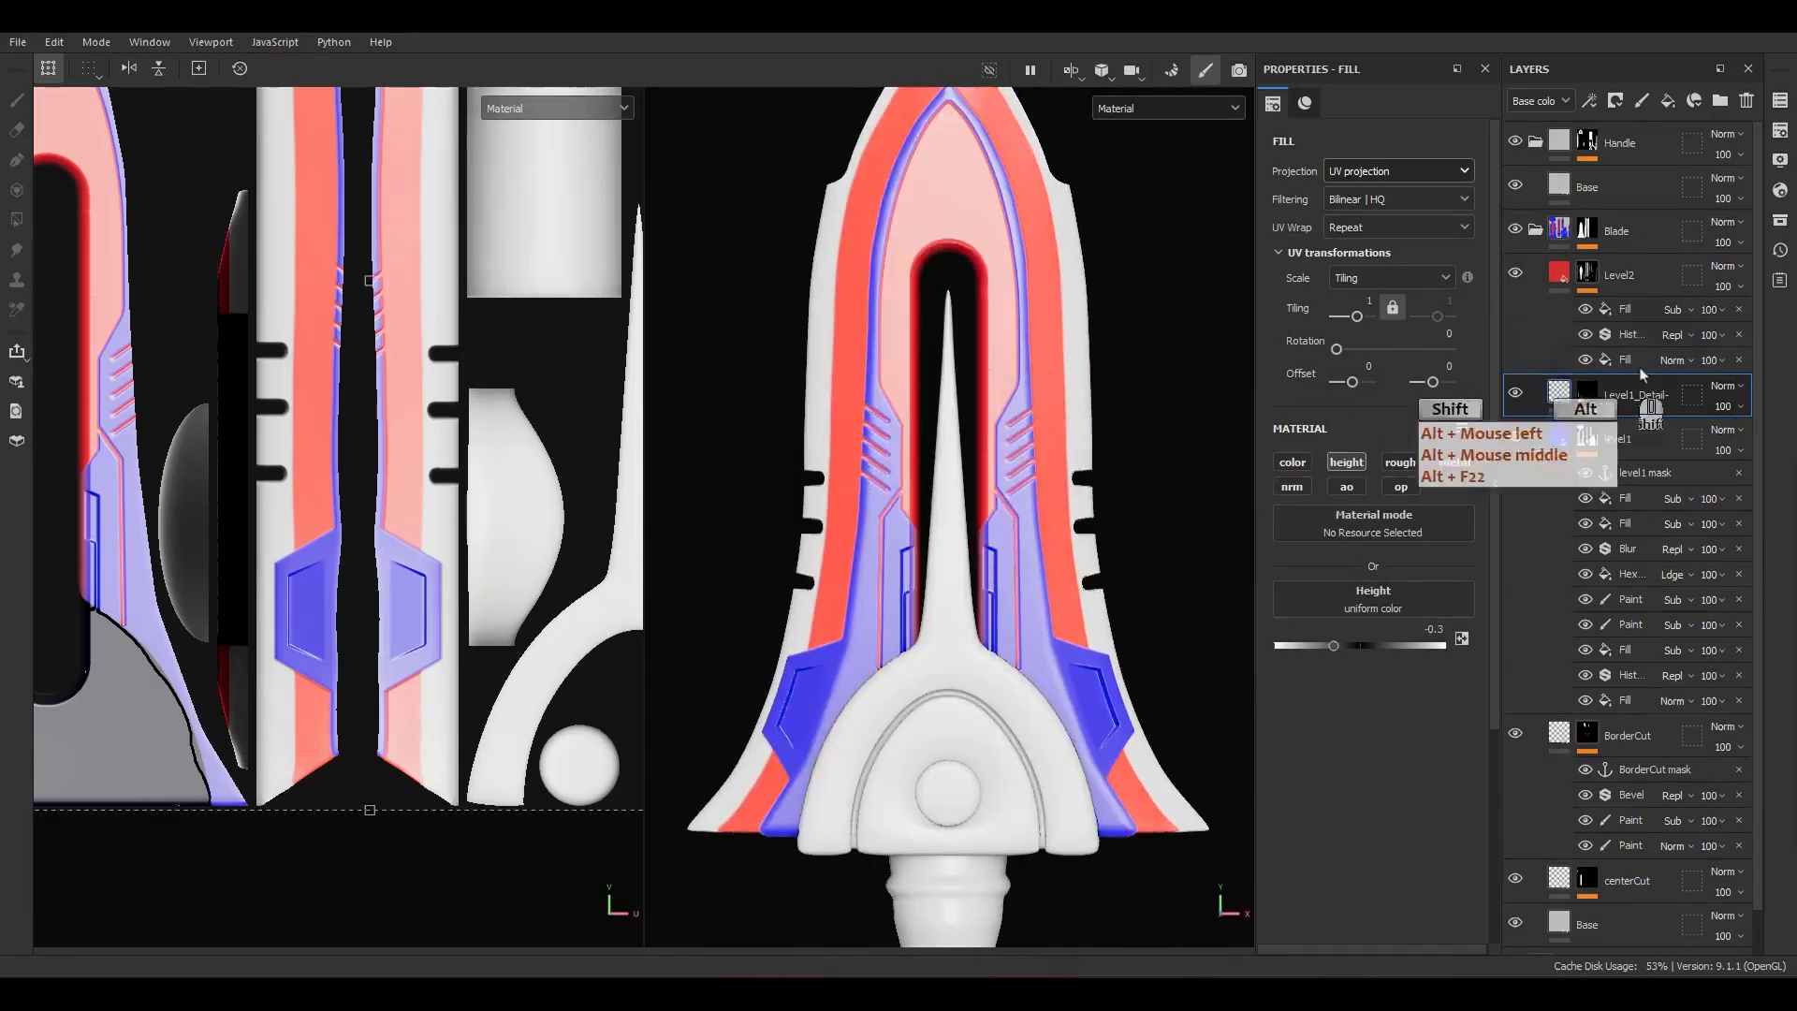
Step: Add a fill at the top of the Level2 mask, sourced from the centerCut mask anchor point and blended with Subtract
left_click(1587, 273, "alt")
right_click(1629, 325)
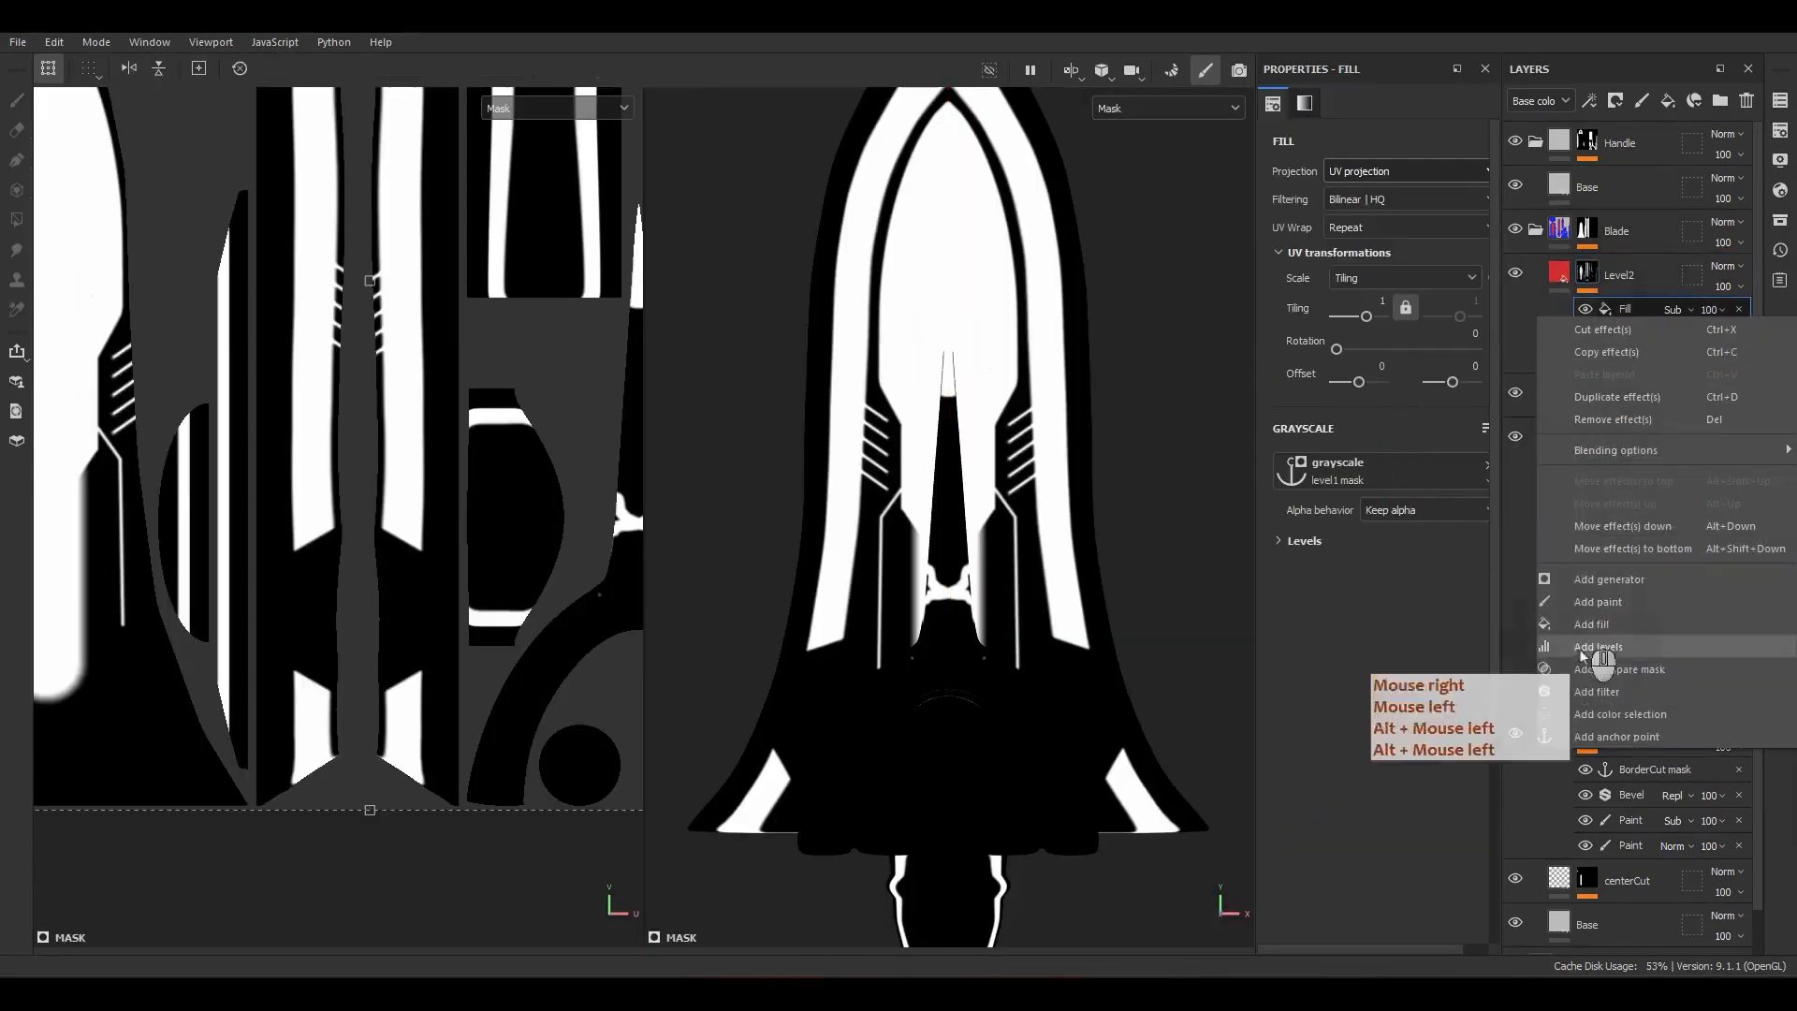
left_click(1585, 659)
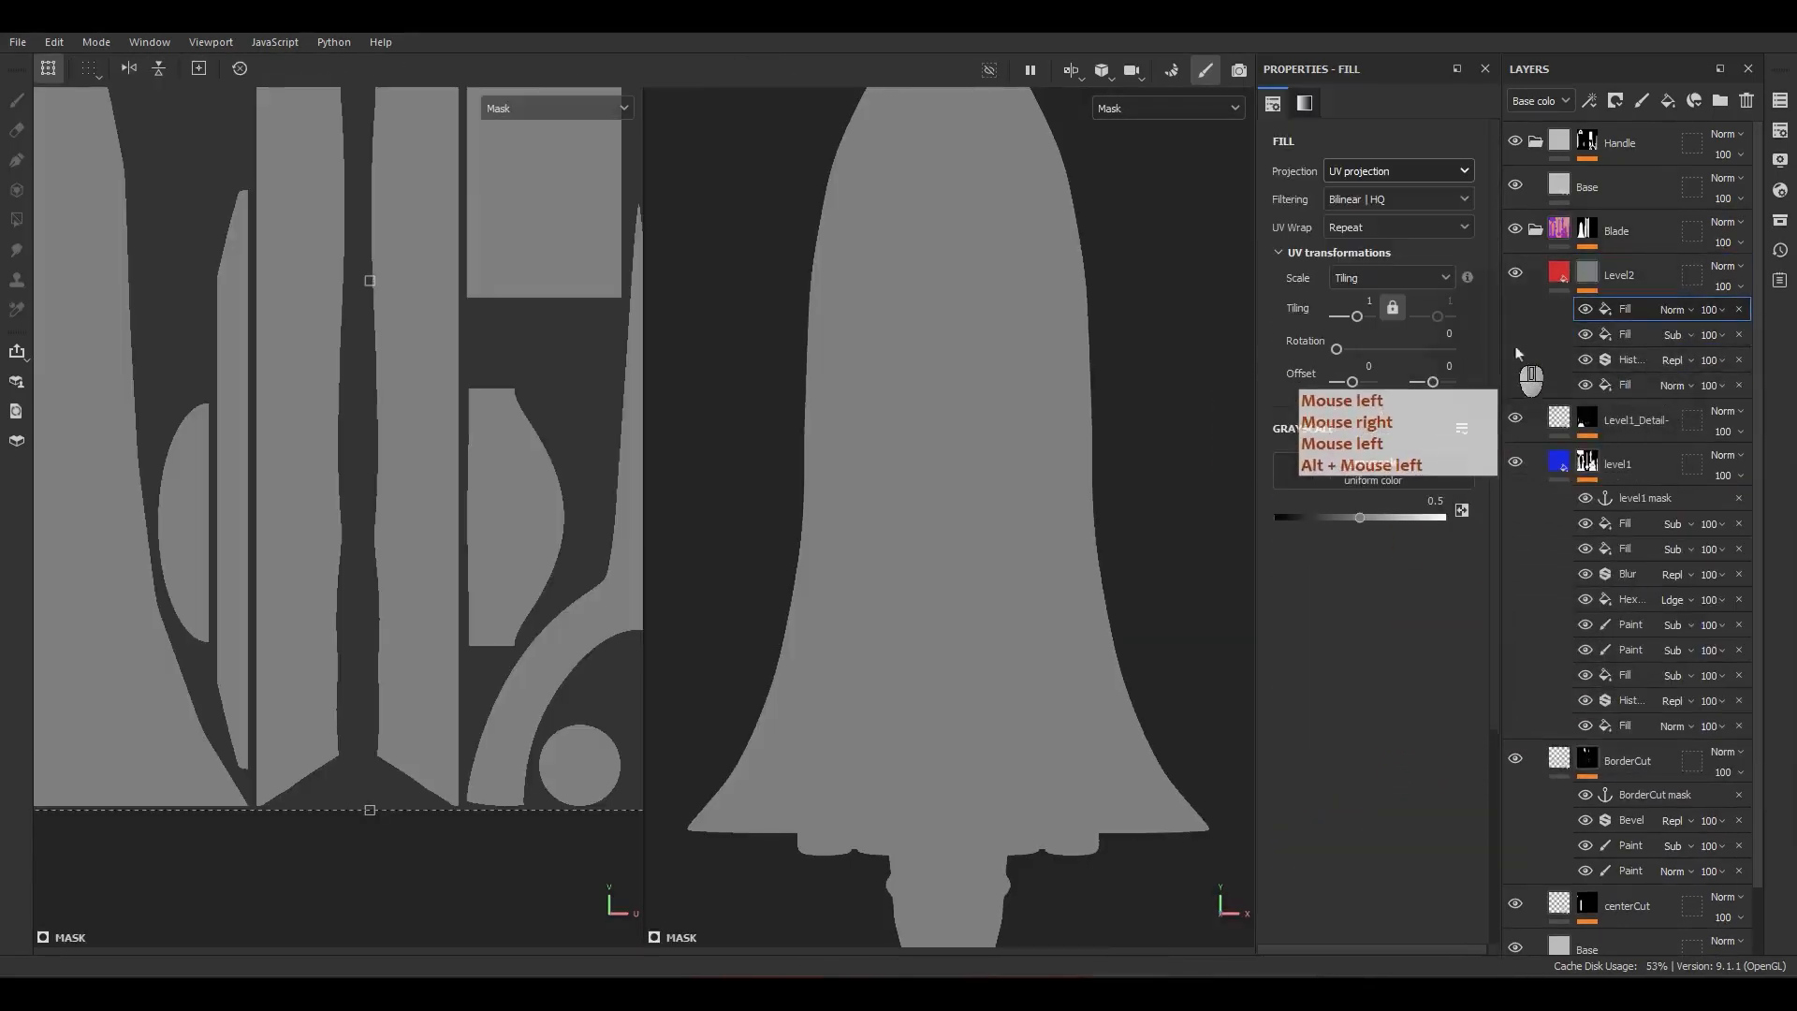
left_click(1413, 483)
left_click(1548, 501)
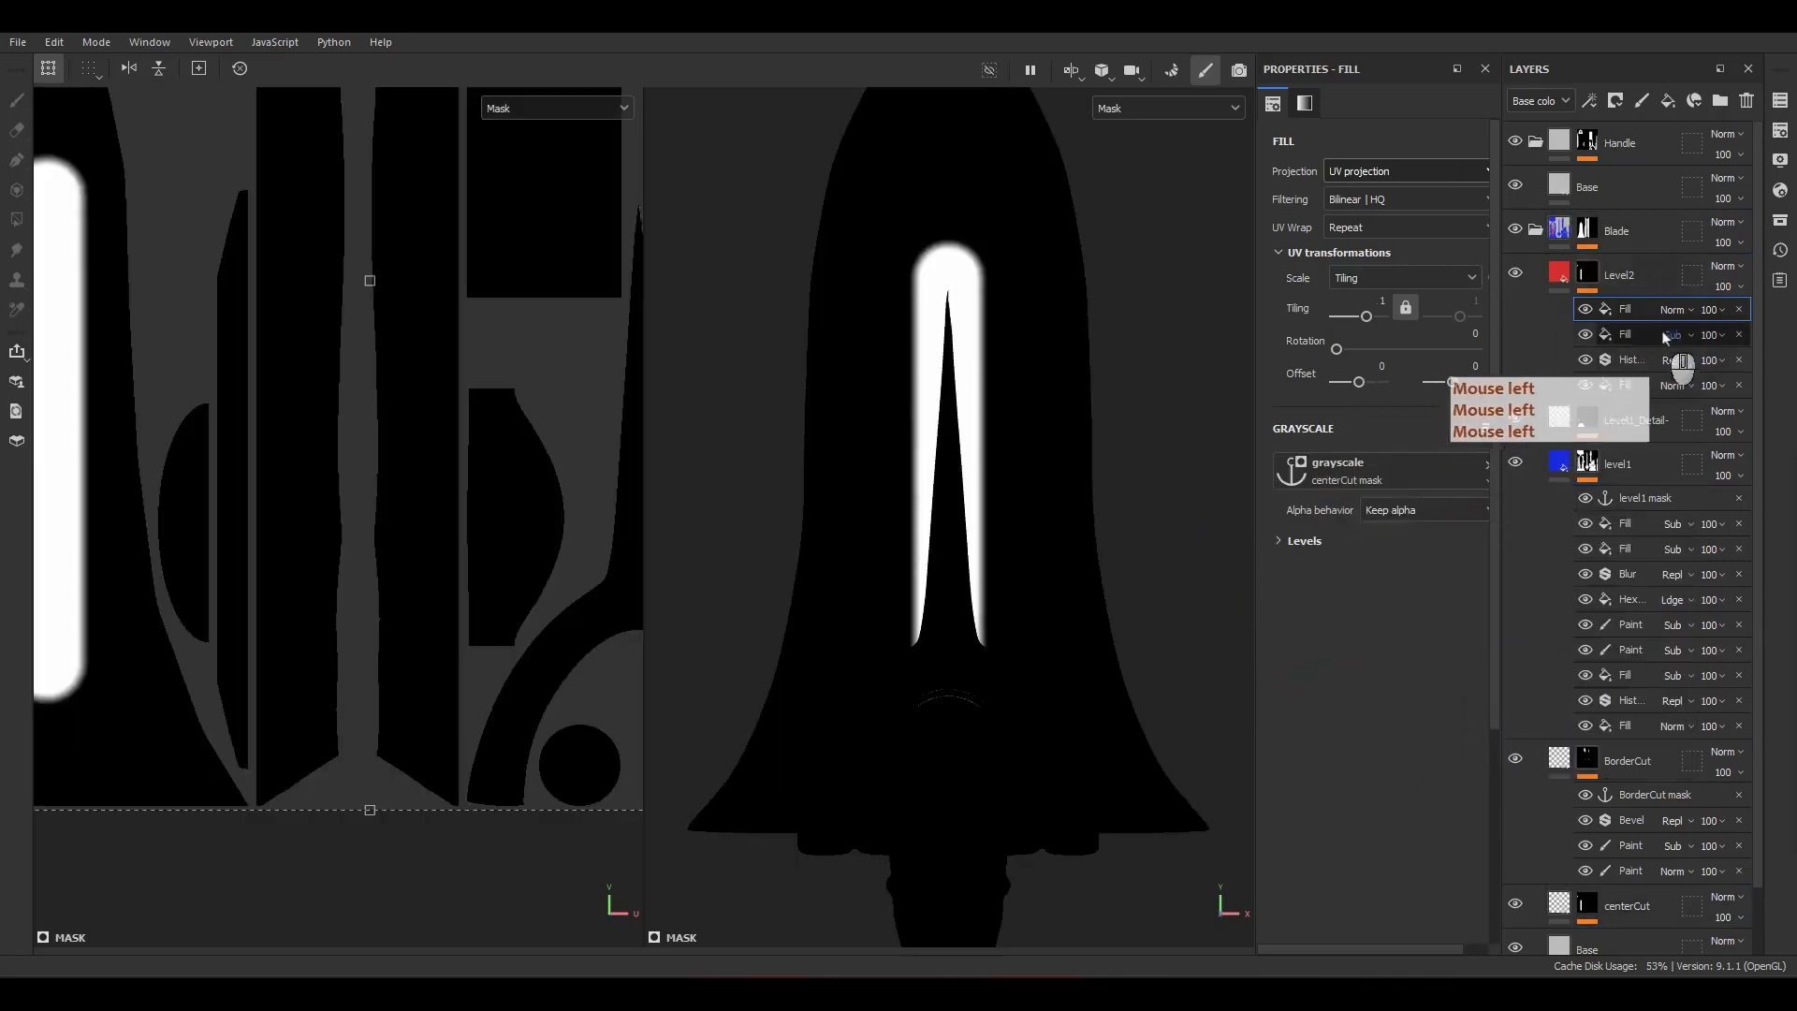
left_click(1672, 309)
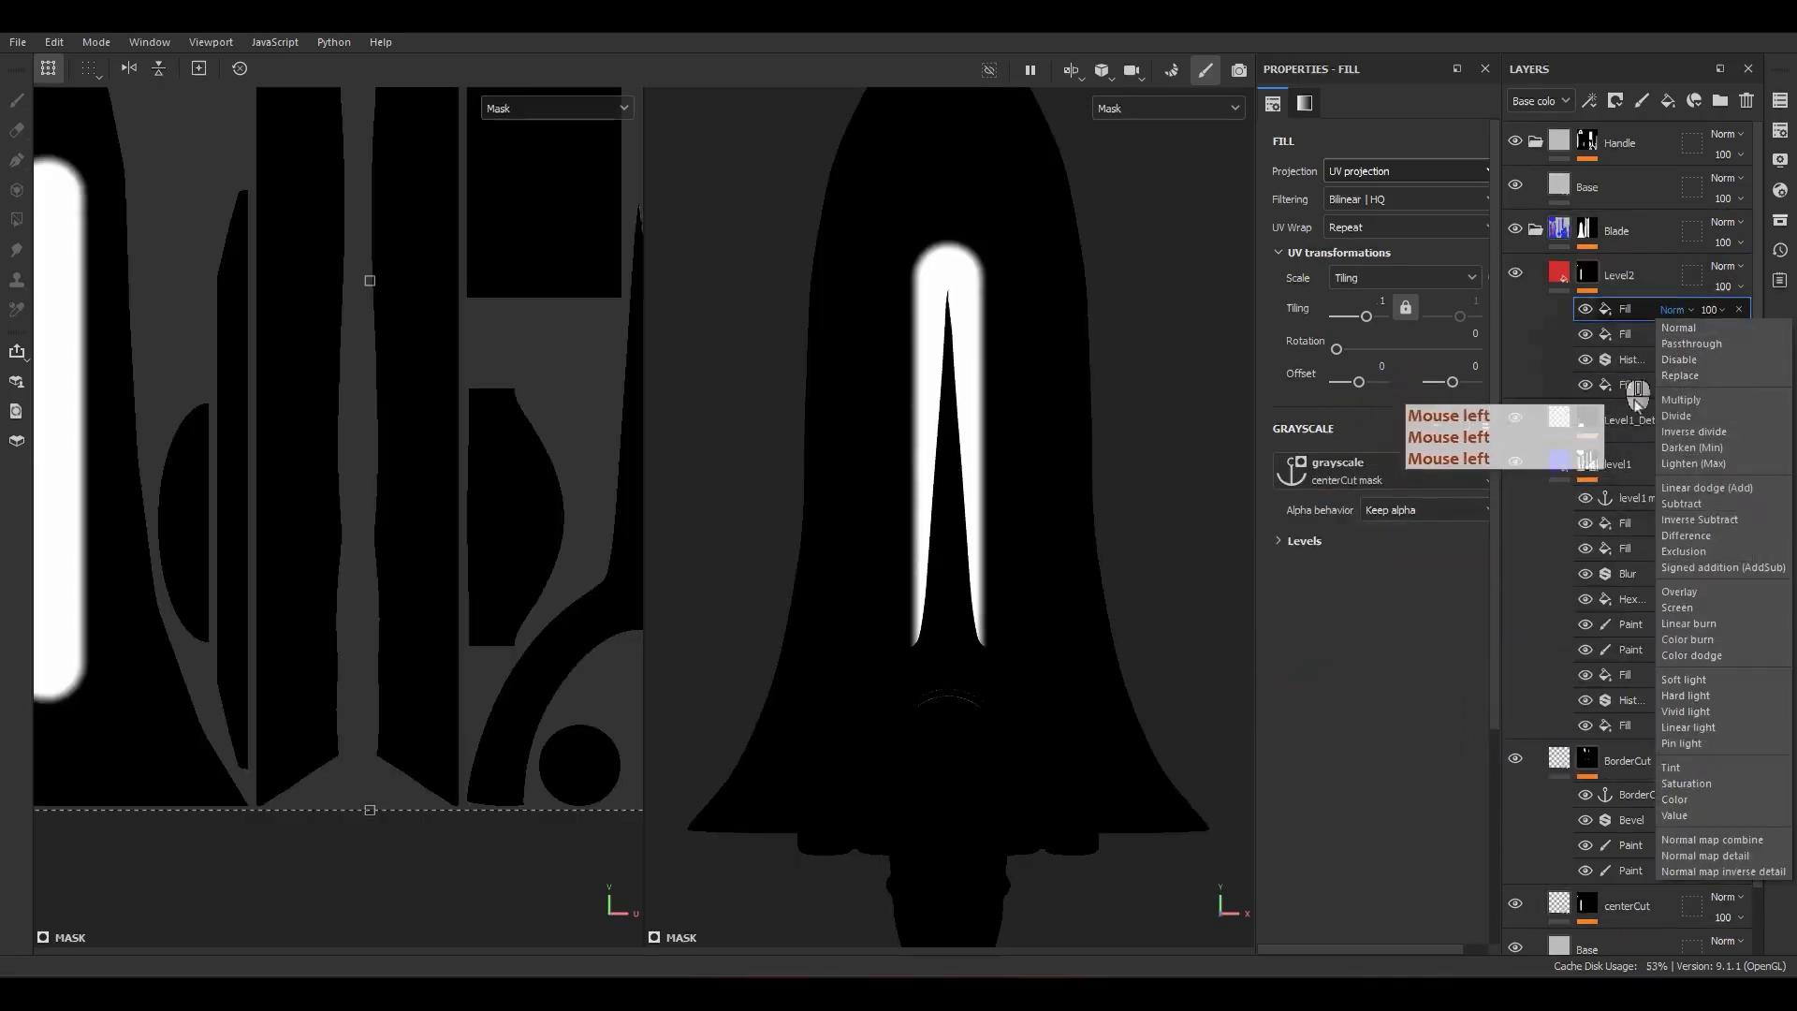
left_click(1681, 503)
key("m")
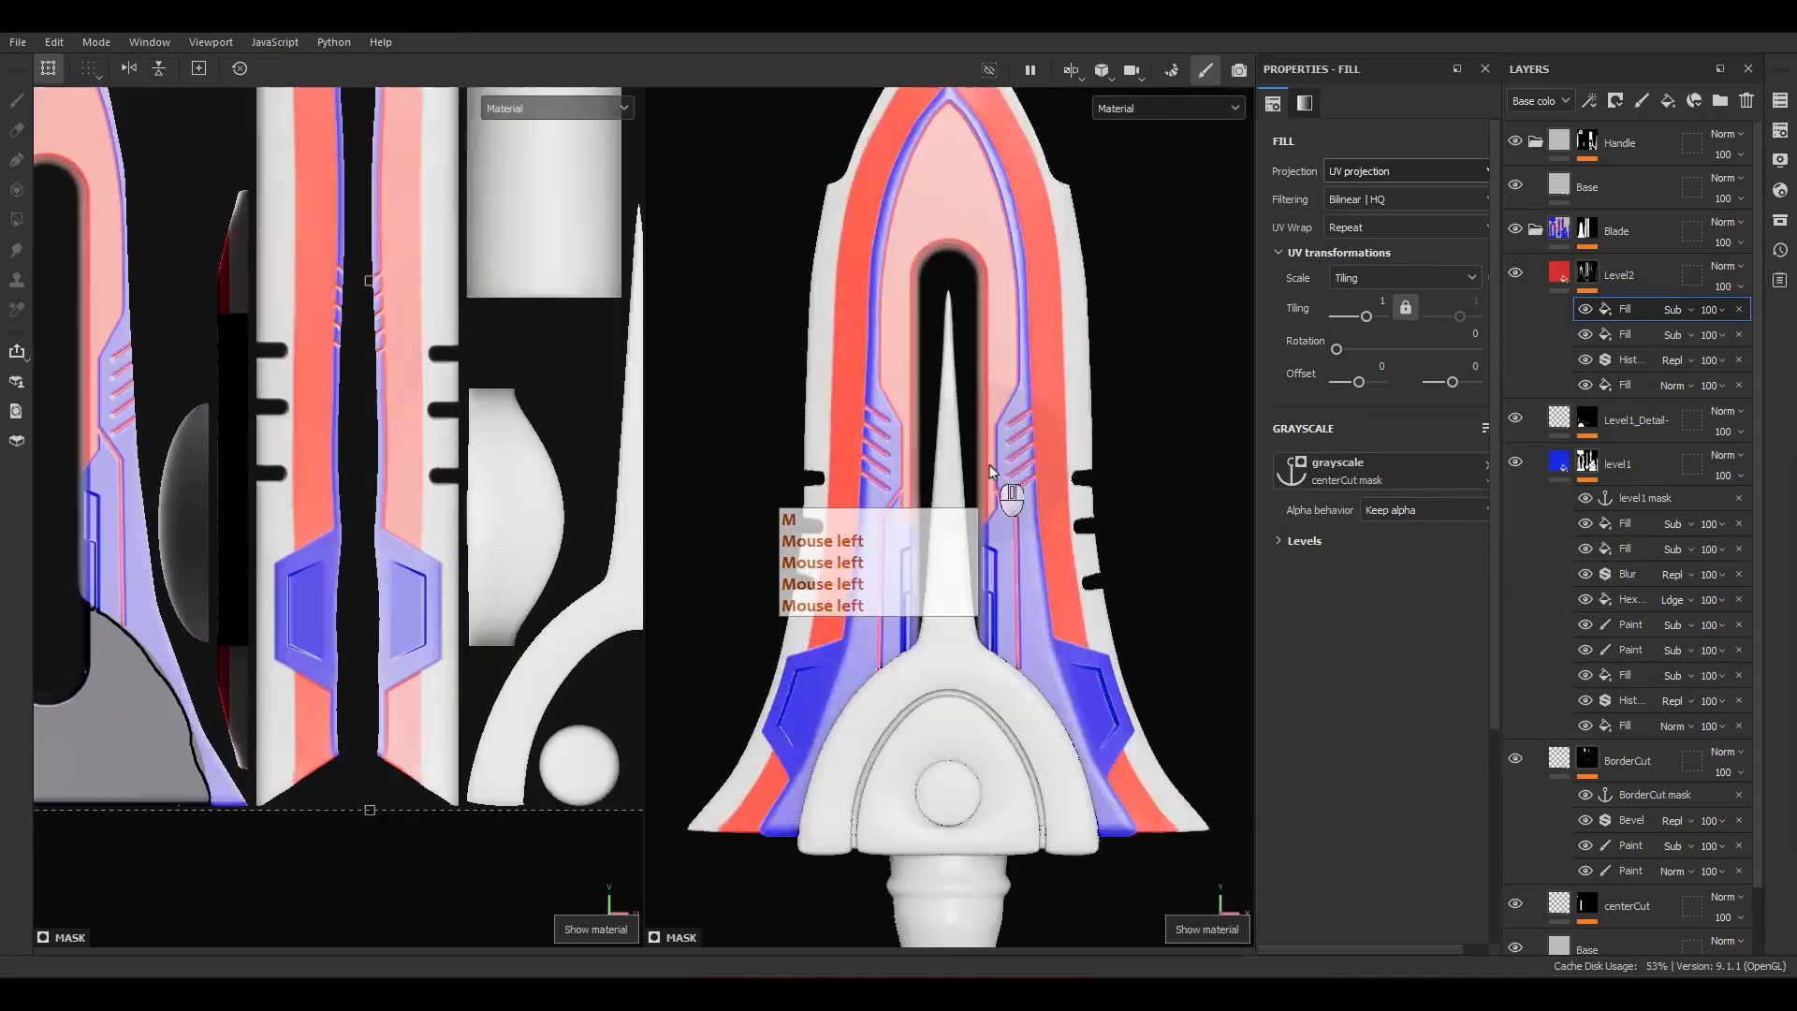
Step: Display the base color channel and examine the red and blue areas around the center cut, tip and base of the blade
left_click_drag(1003, 502, 1103, 464, "alt")
key("c")
key("c")
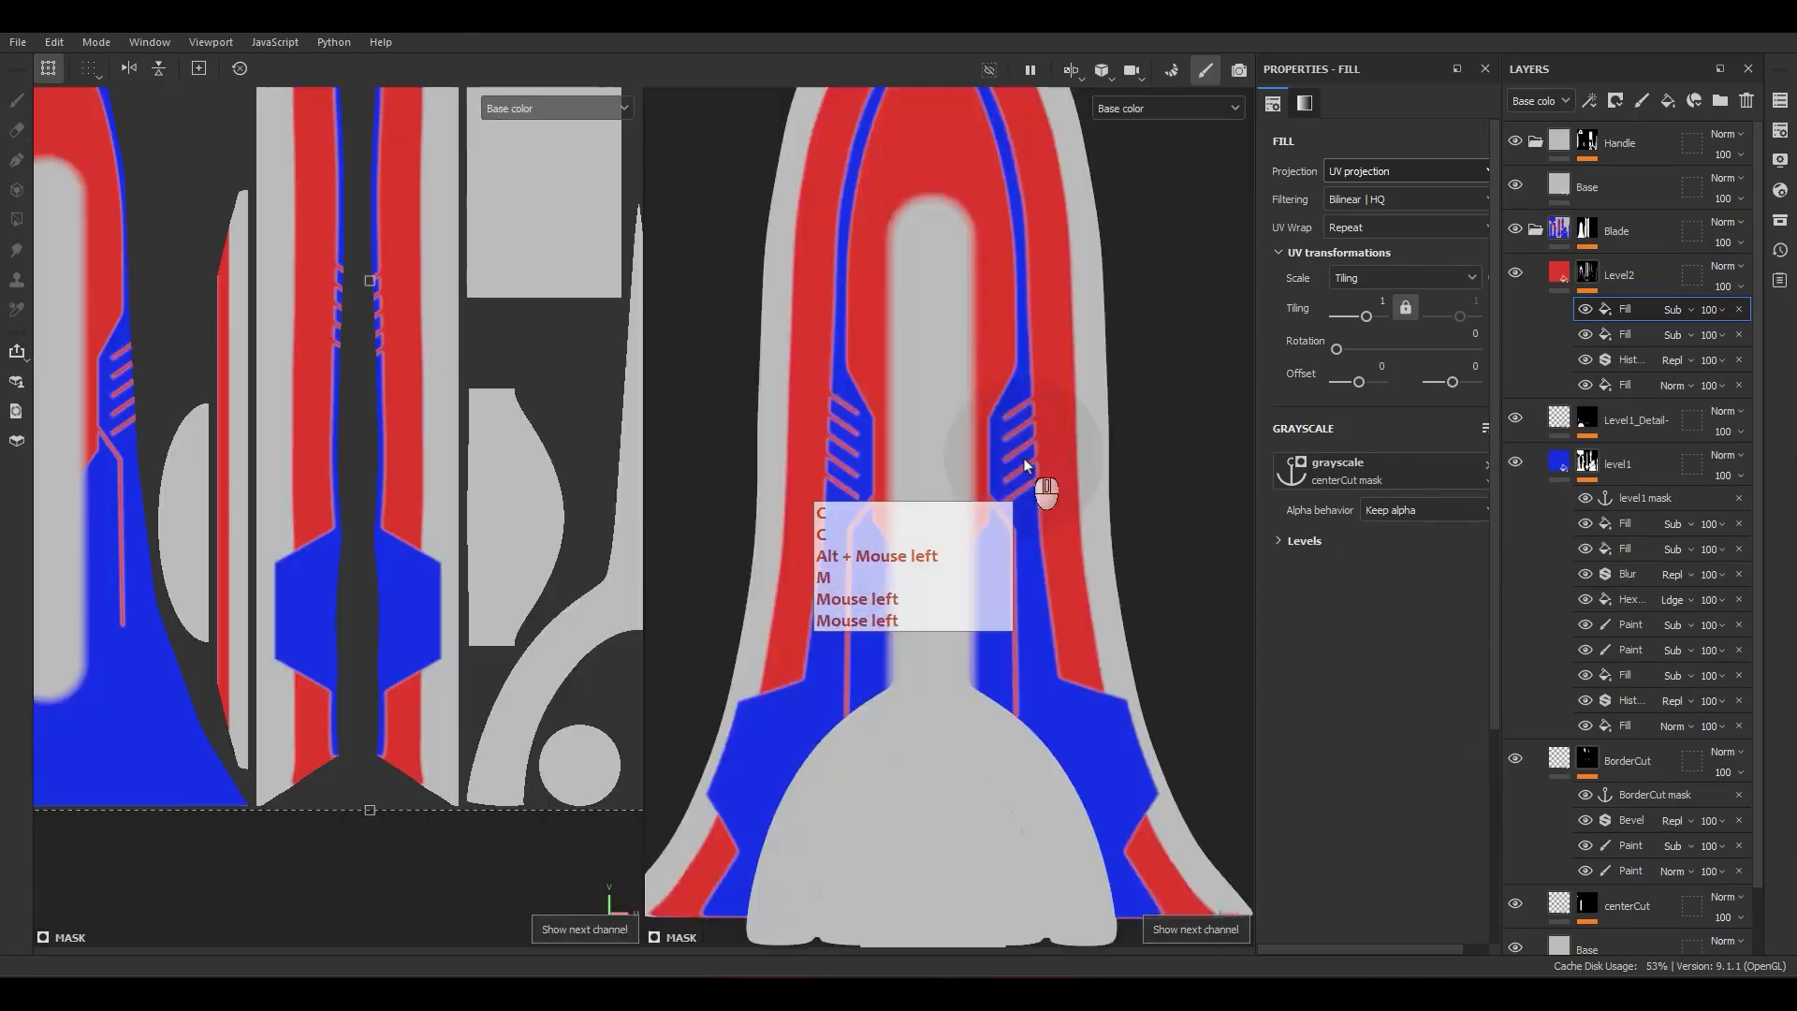
left_click_drag(987, 465, 1022, 513, "alt")
middle_click_drag(1023, 514, 1055, 666, "alt")
left_click_drag(1055, 666, 949, 352, "alt")
scroll(947, 403, "up", 2)
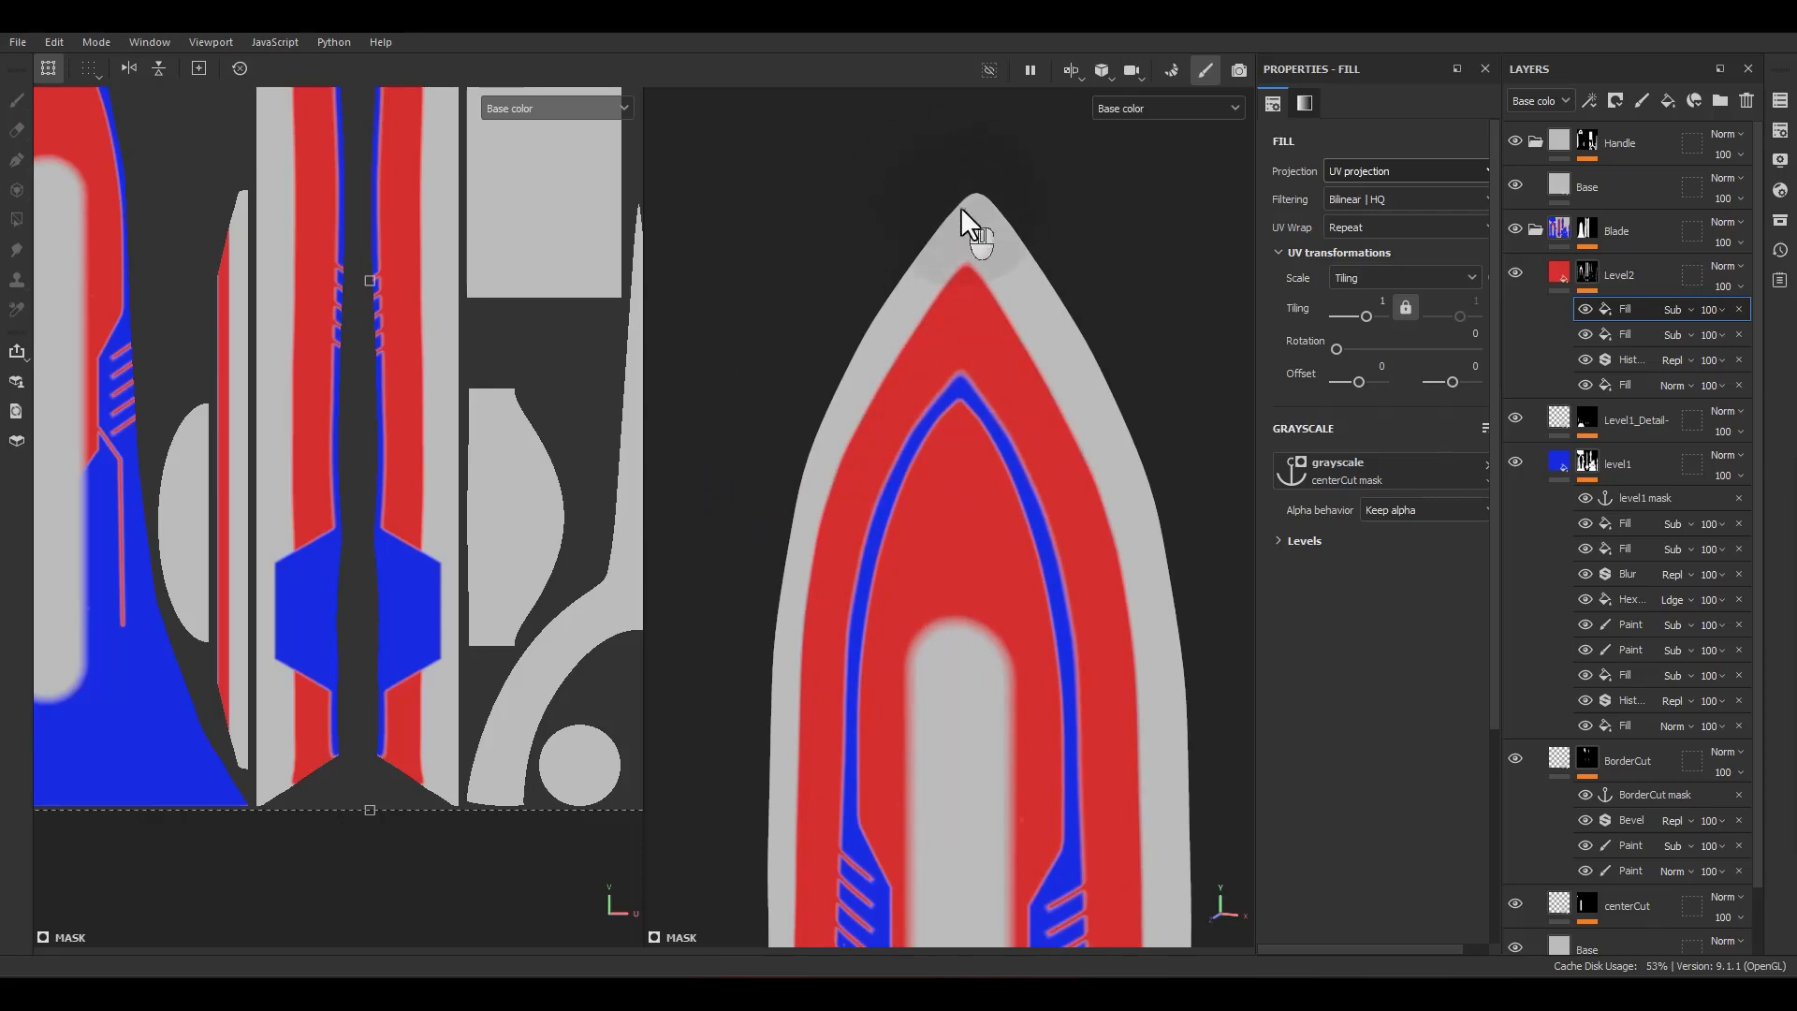
scroll(946, 380, "down", 4)
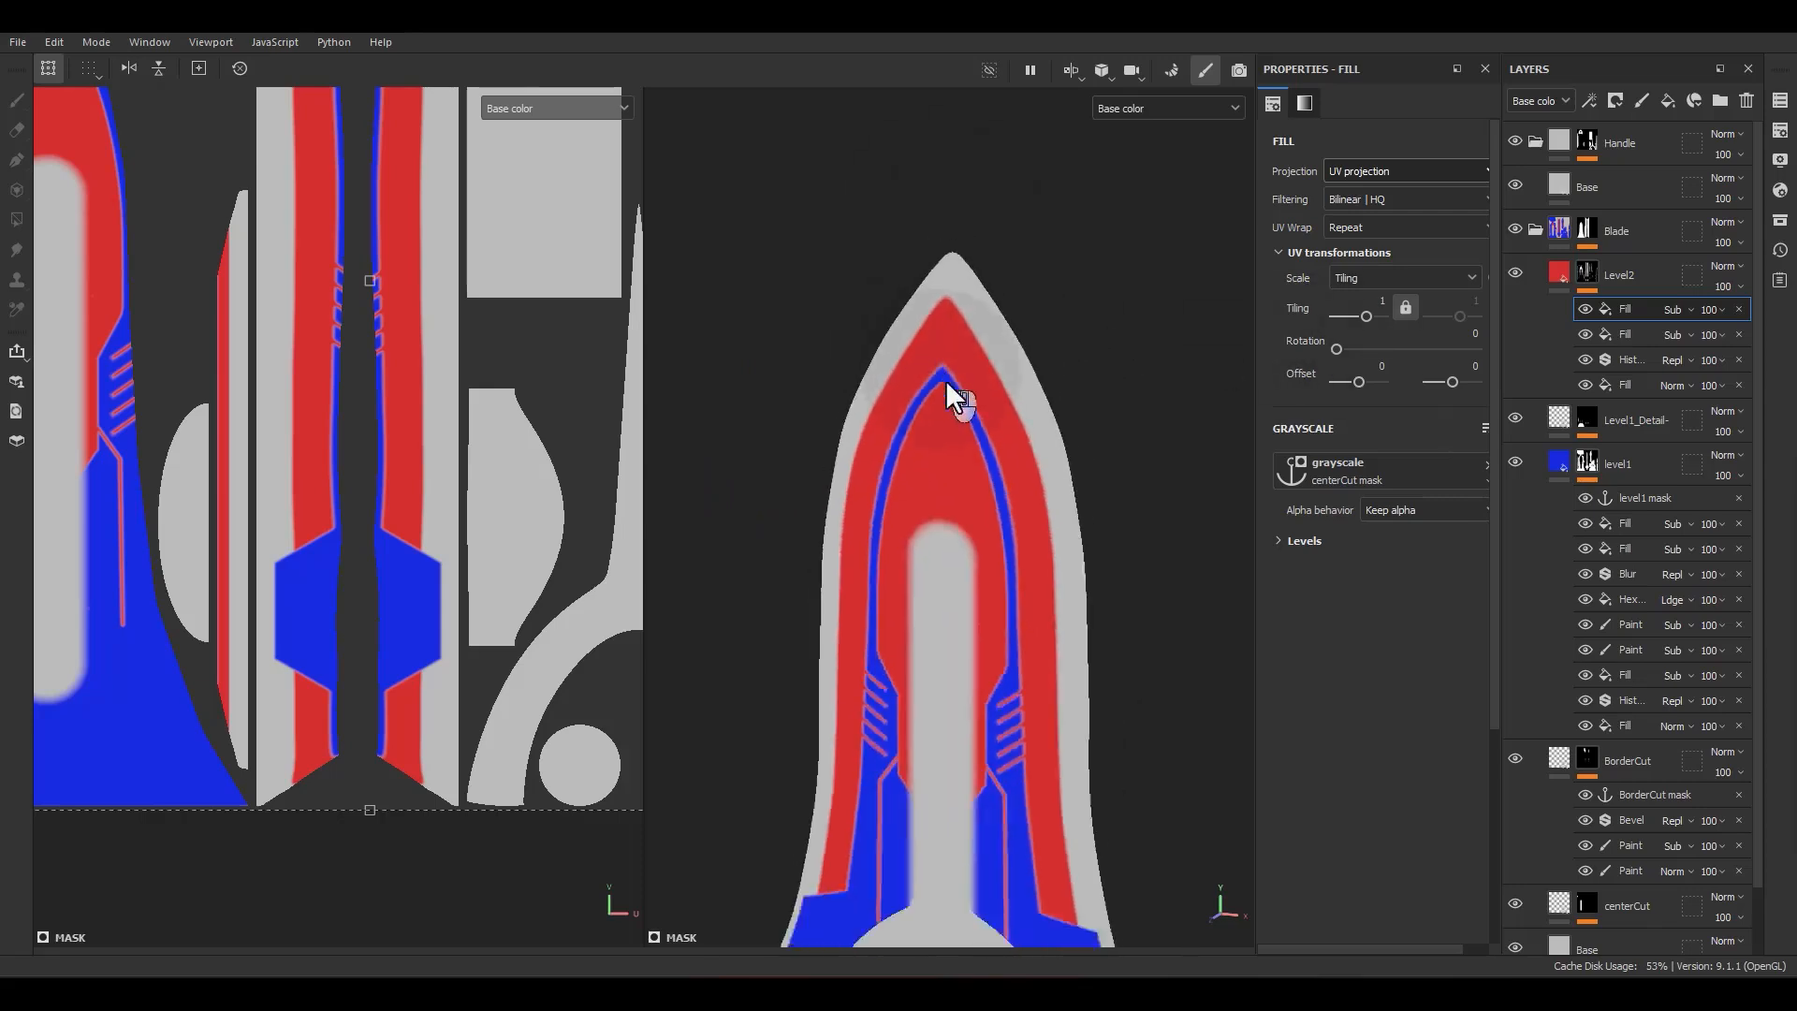
middle_click_drag(986, 465, 989, 438, "alt")
left_click_drag(989, 438, 1028, 419, "alt+shift")
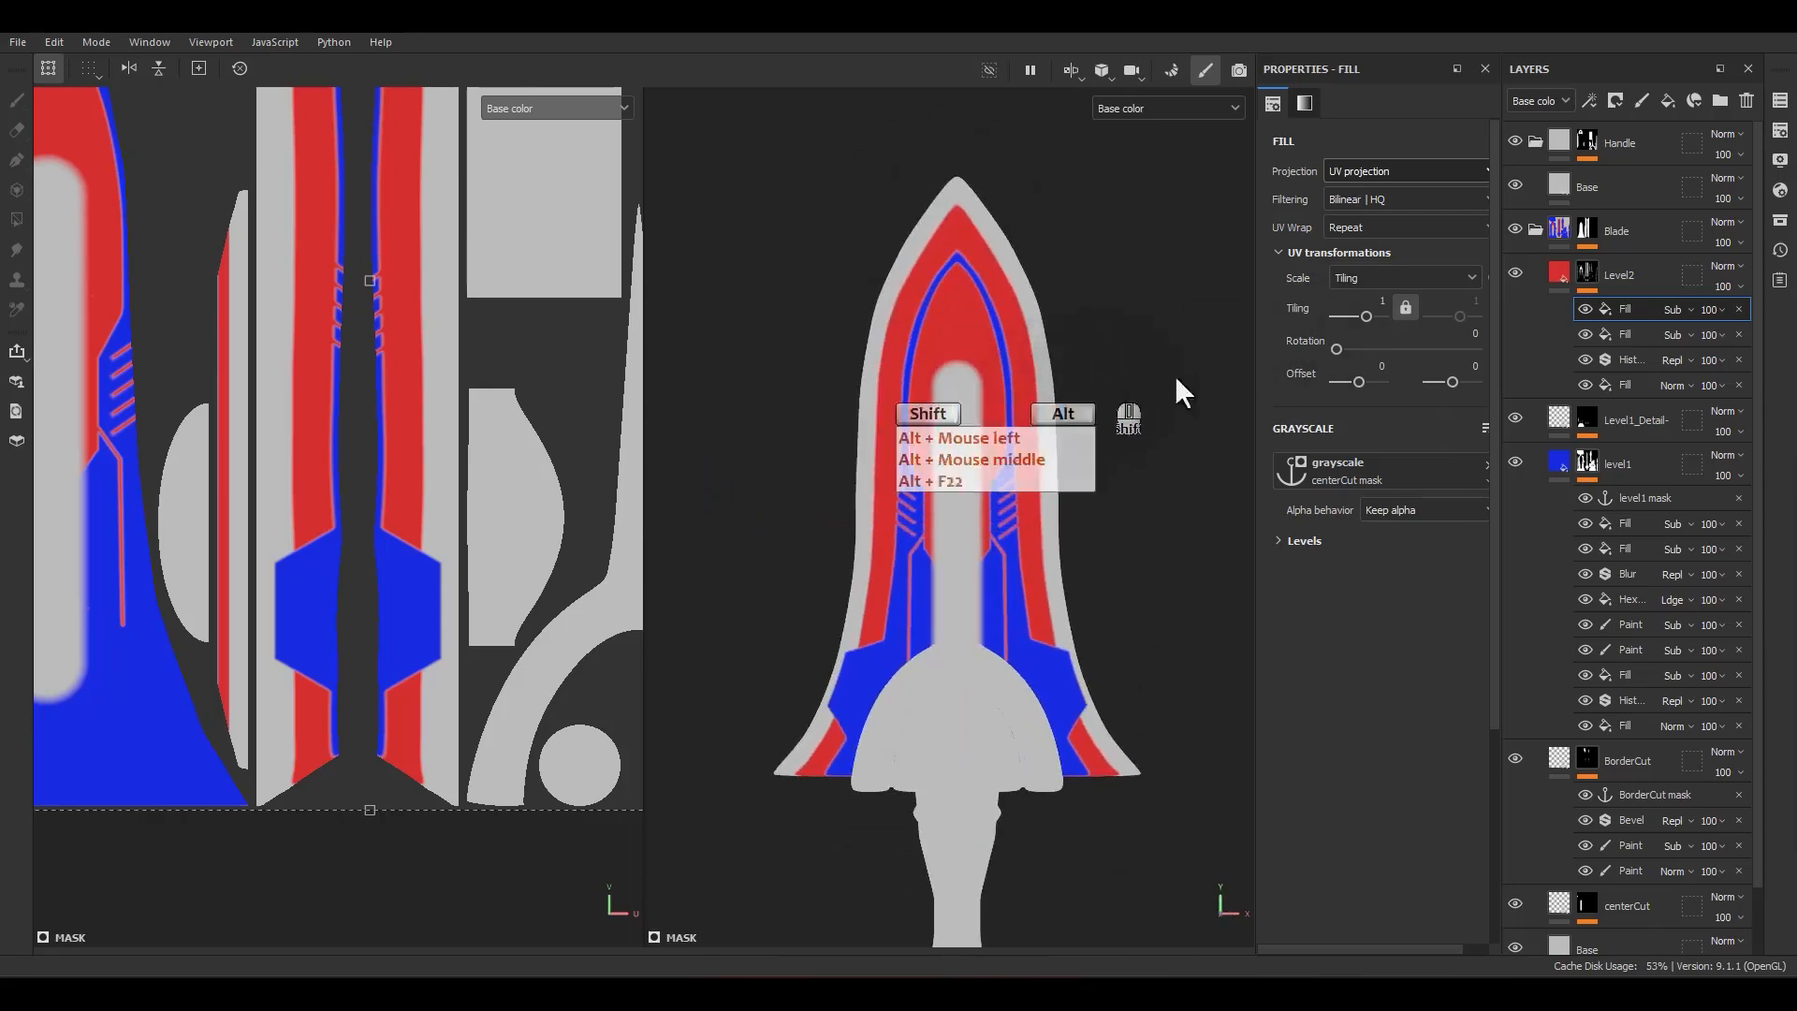
Step: Display the Level2 mask on its own and examine the blade front from the tip to the center cut
left_click(1590, 274, "alt")
scroll(966, 323, "up", 5)
scroll(962, 309, "up", 2)
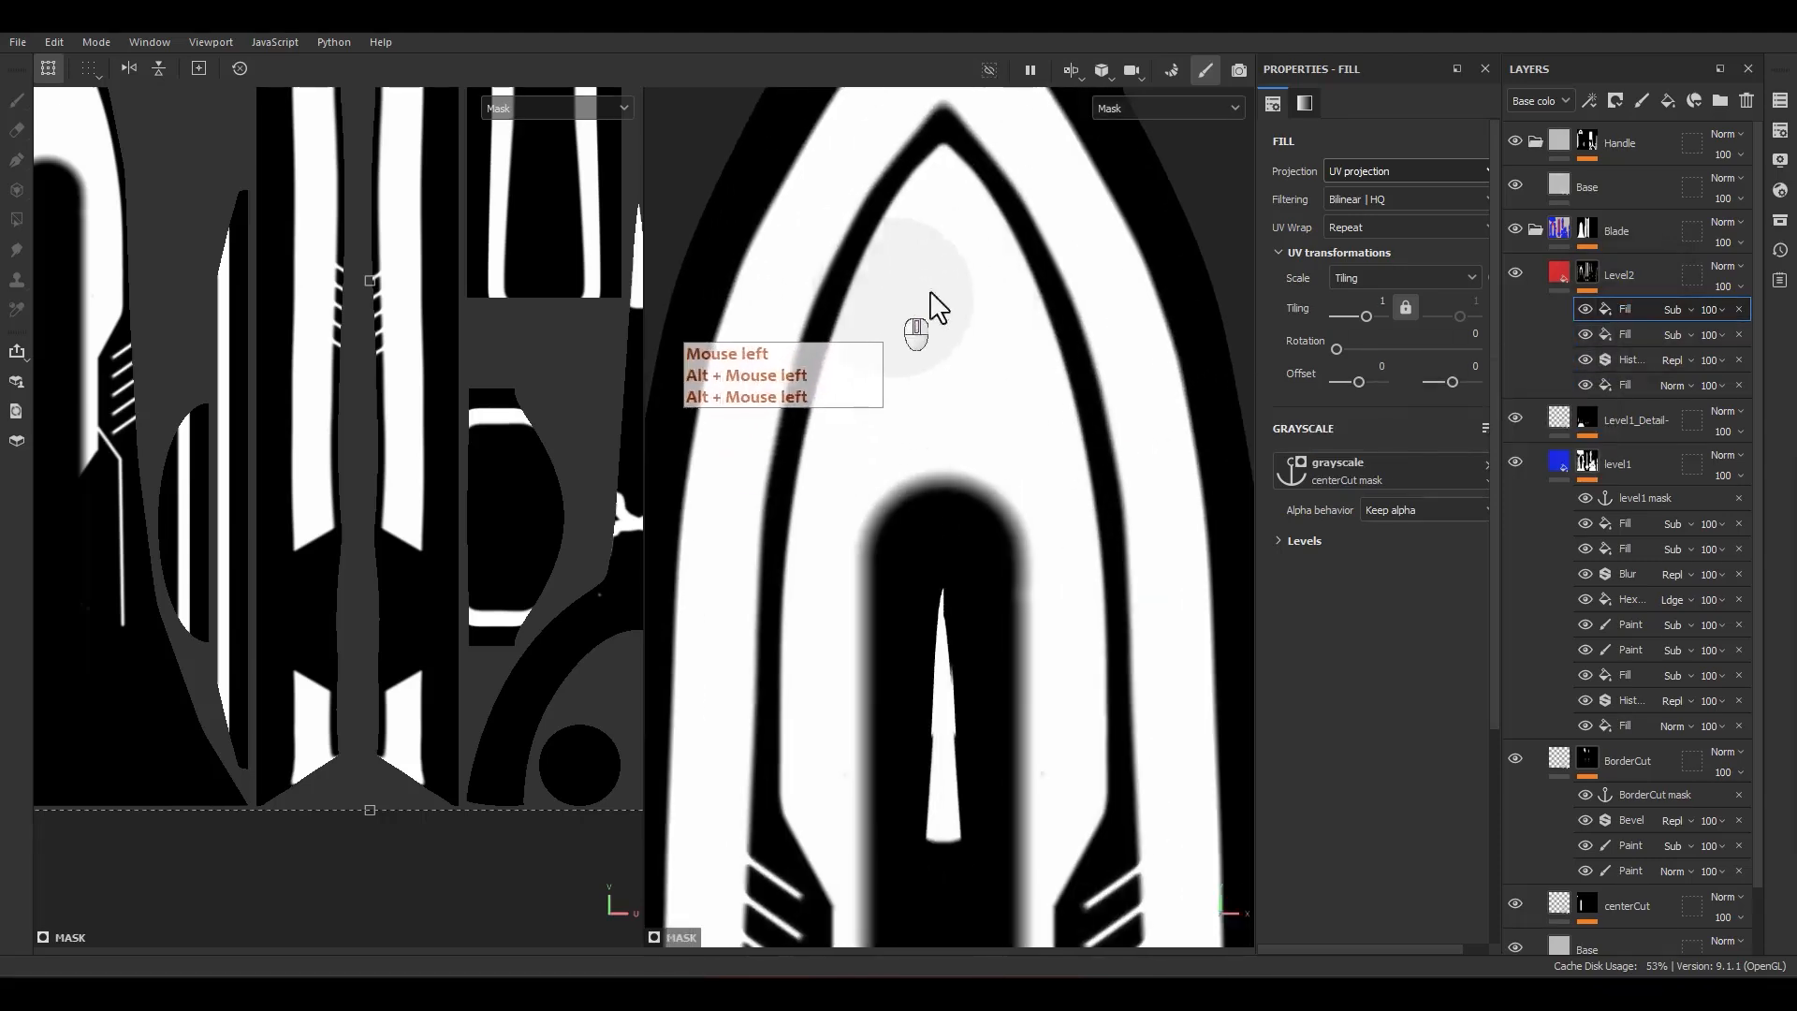
scroll(1091, 401, "down", 4)
middle_click_drag(1034, 481, 1012, 361, "alt")
scroll(1013, 361, "down", 1)
Step: Add a fill at the top of the Level2 mask with Alpha_06 as its grayscale and UV Wrap set to None
right_click(1621, 317)
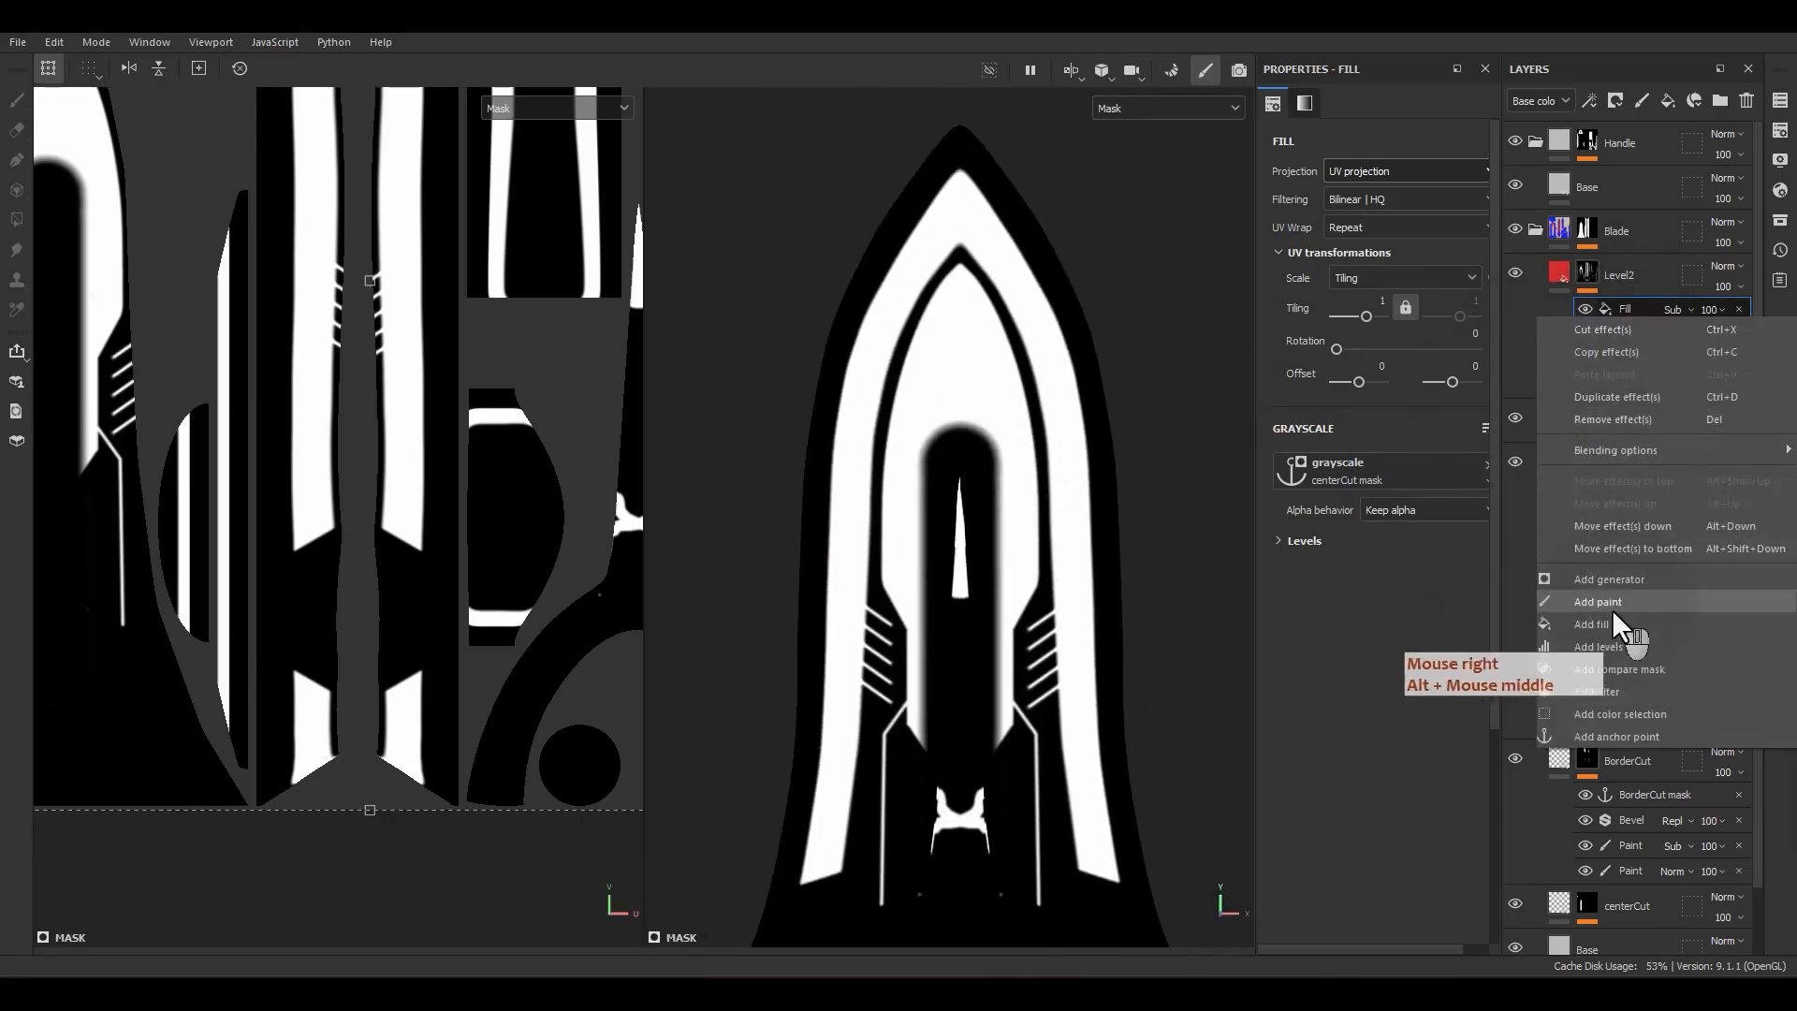
left_click(1602, 625)
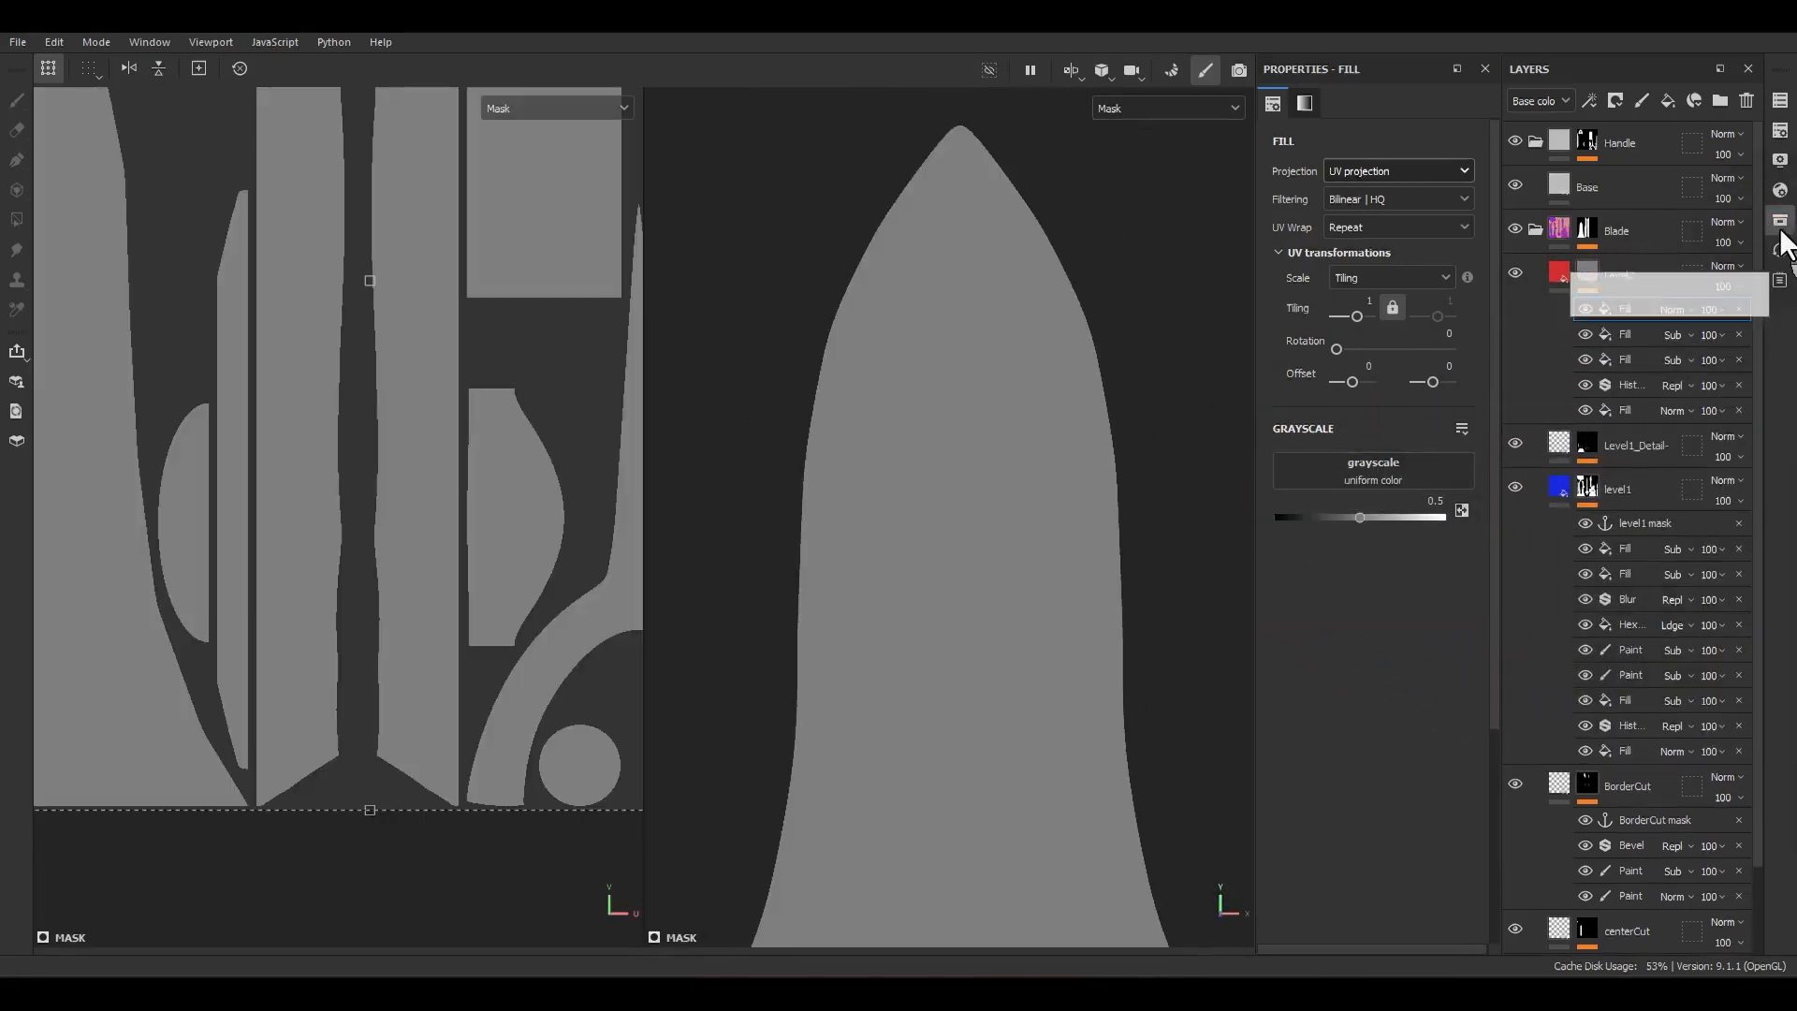
left_click(1781, 232)
left_click_drag(1644, 247, 1062, 260)
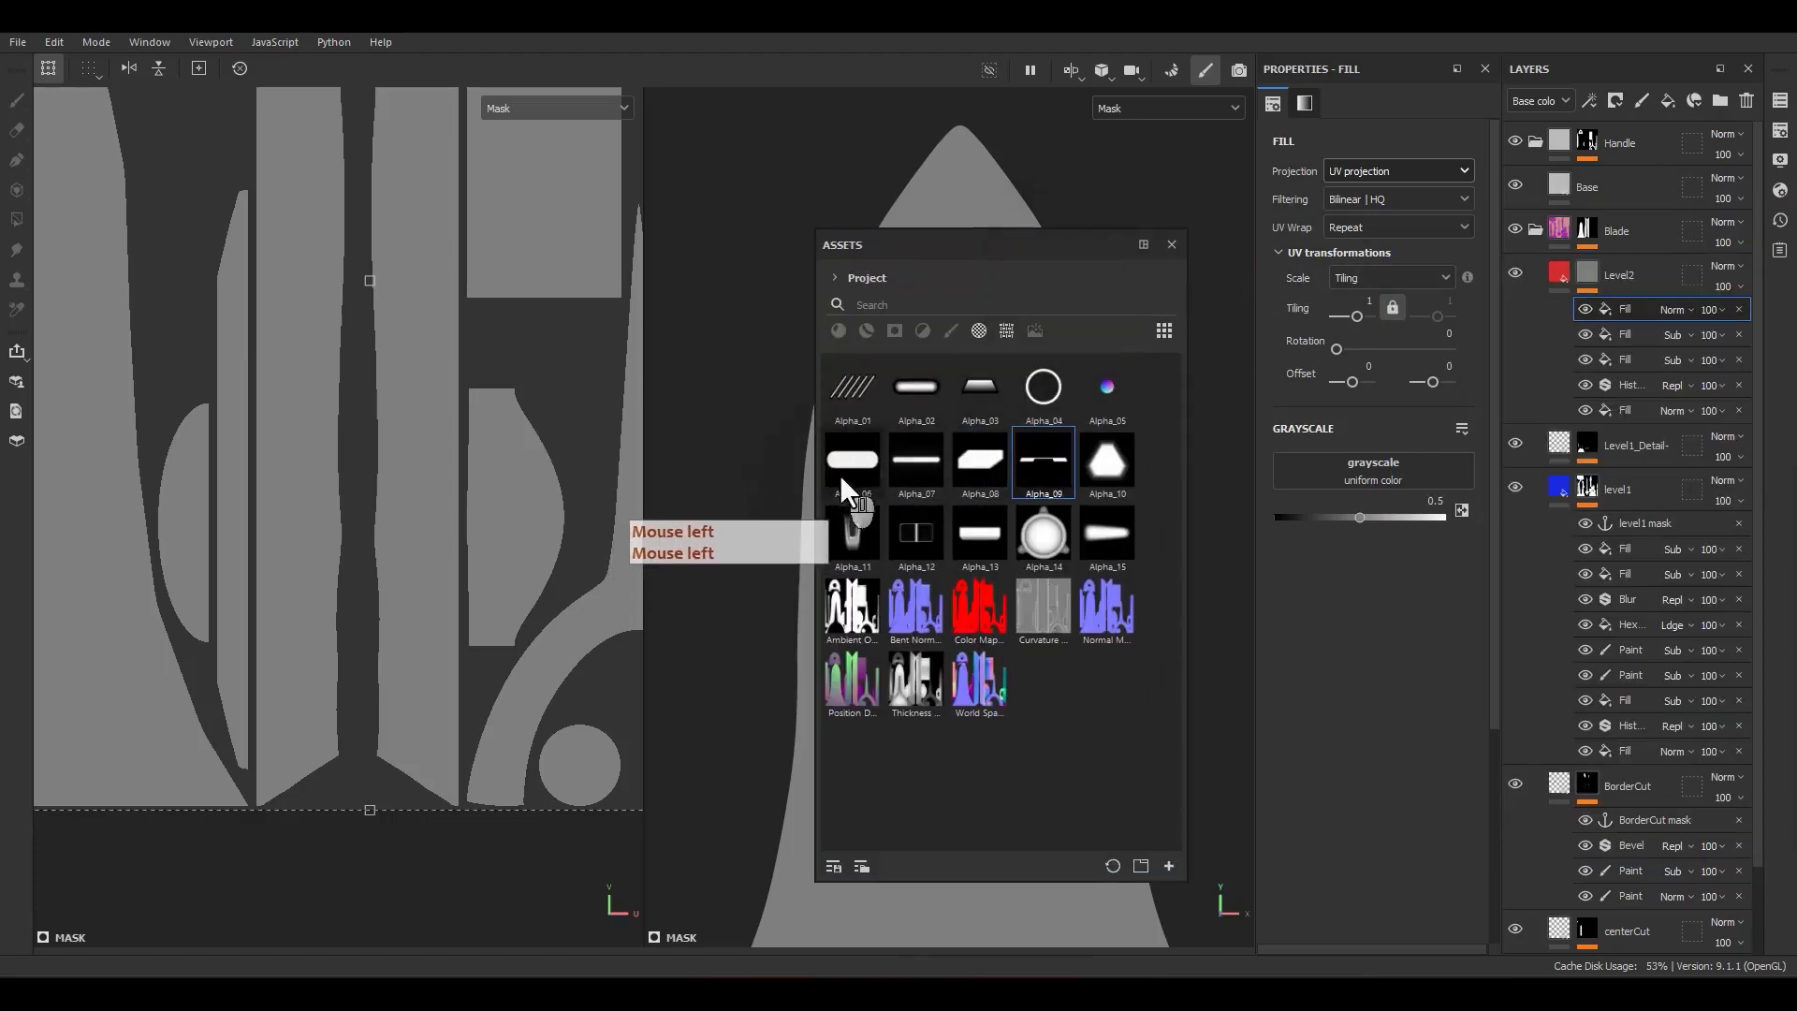
left_click_drag(847, 468, 1347, 471)
left_click(1359, 227)
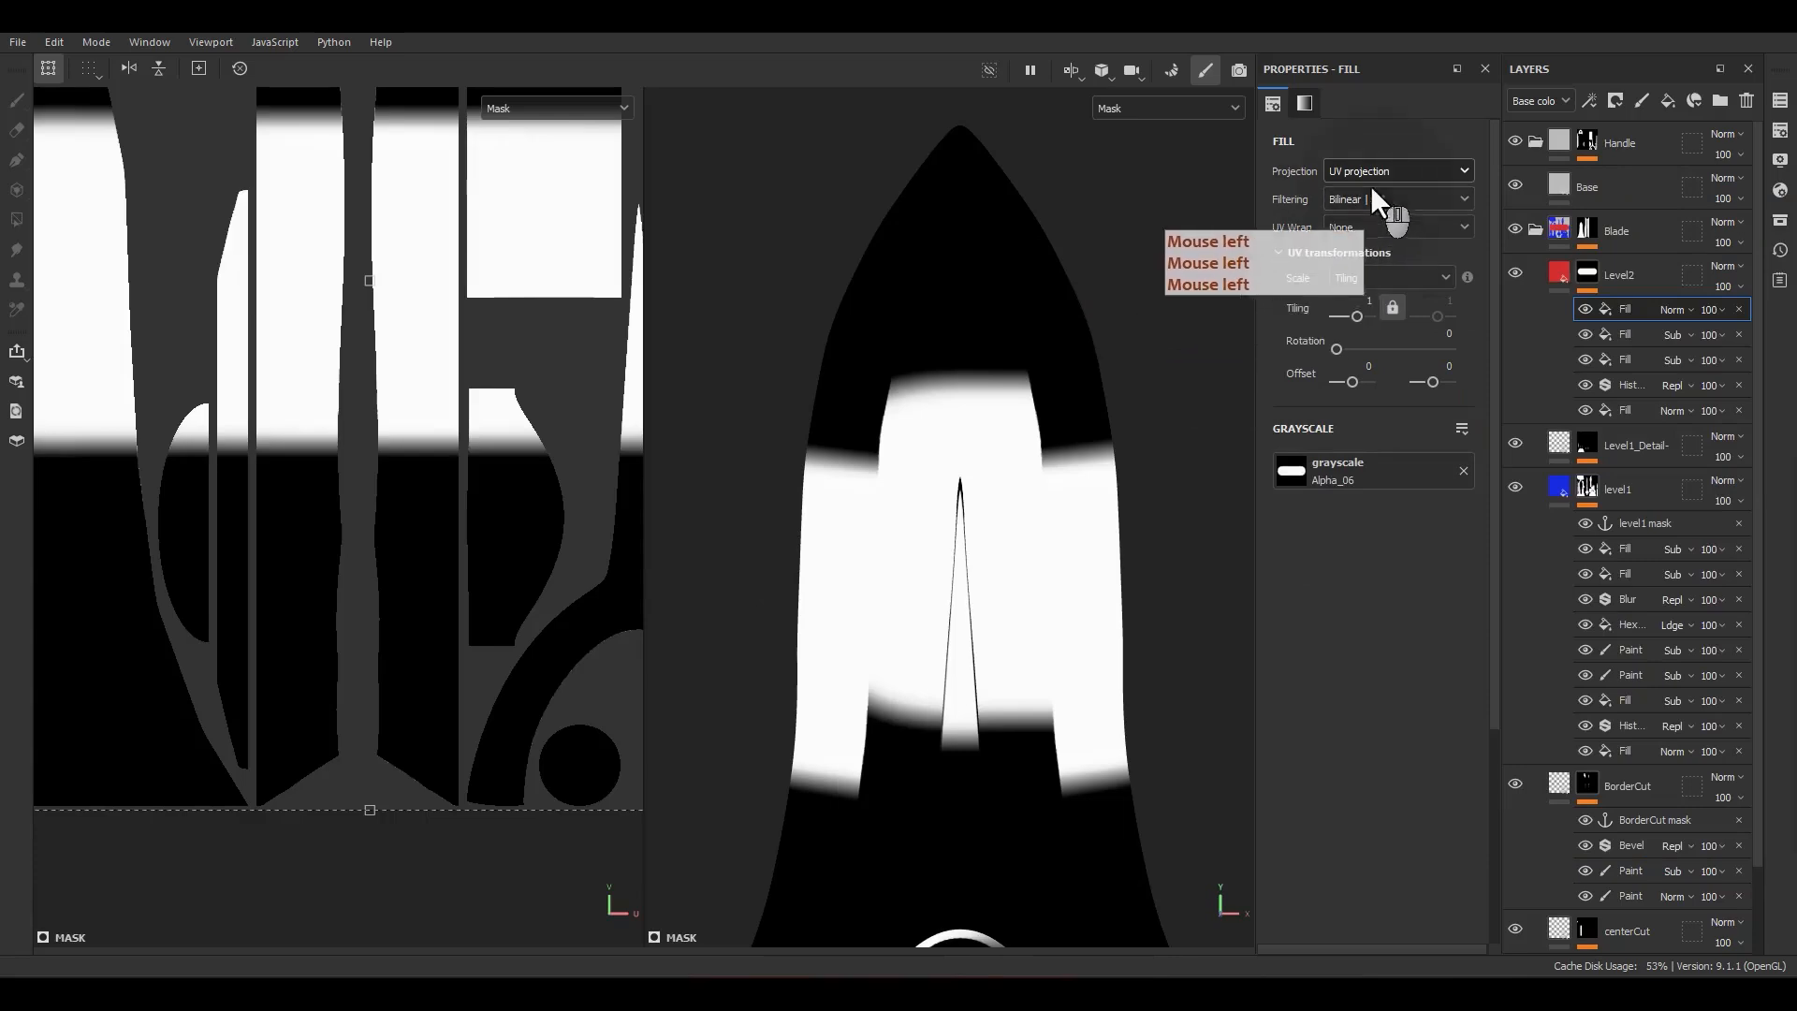
Step: Scale the Alpha_06 fill down to a small slot right of the centerline near the blade tip, blended with Subtract
scroll(446, 437, "down", 8)
middle_click_drag(504, 405, 489, 433, "alt")
left_click_drag(552, 300, 140, 258, "ctrl+shift")
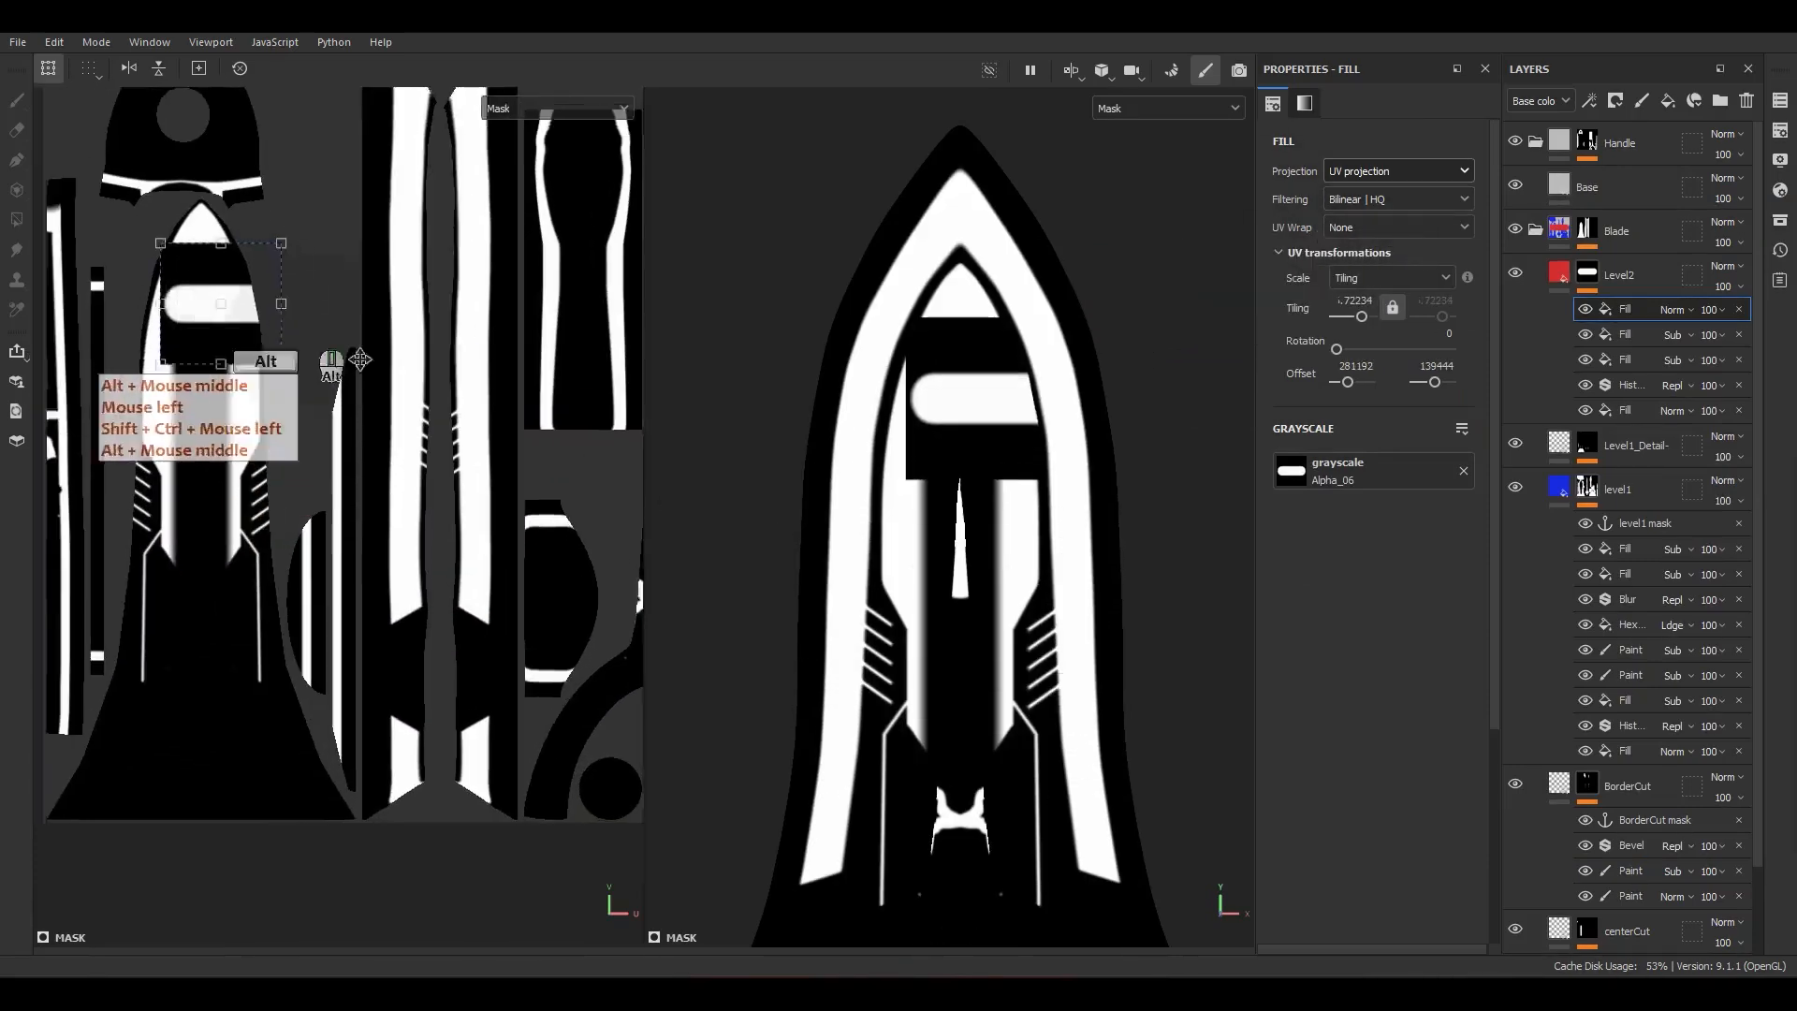
scroll(141, 258, "up", 3)
middle_click_drag(140, 257, 471, 360, "alt")
left_click_drag(527, 365, 431, 403, "ctrl+shift")
scroll(416, 486, "up", 3)
left_click(1672, 308)
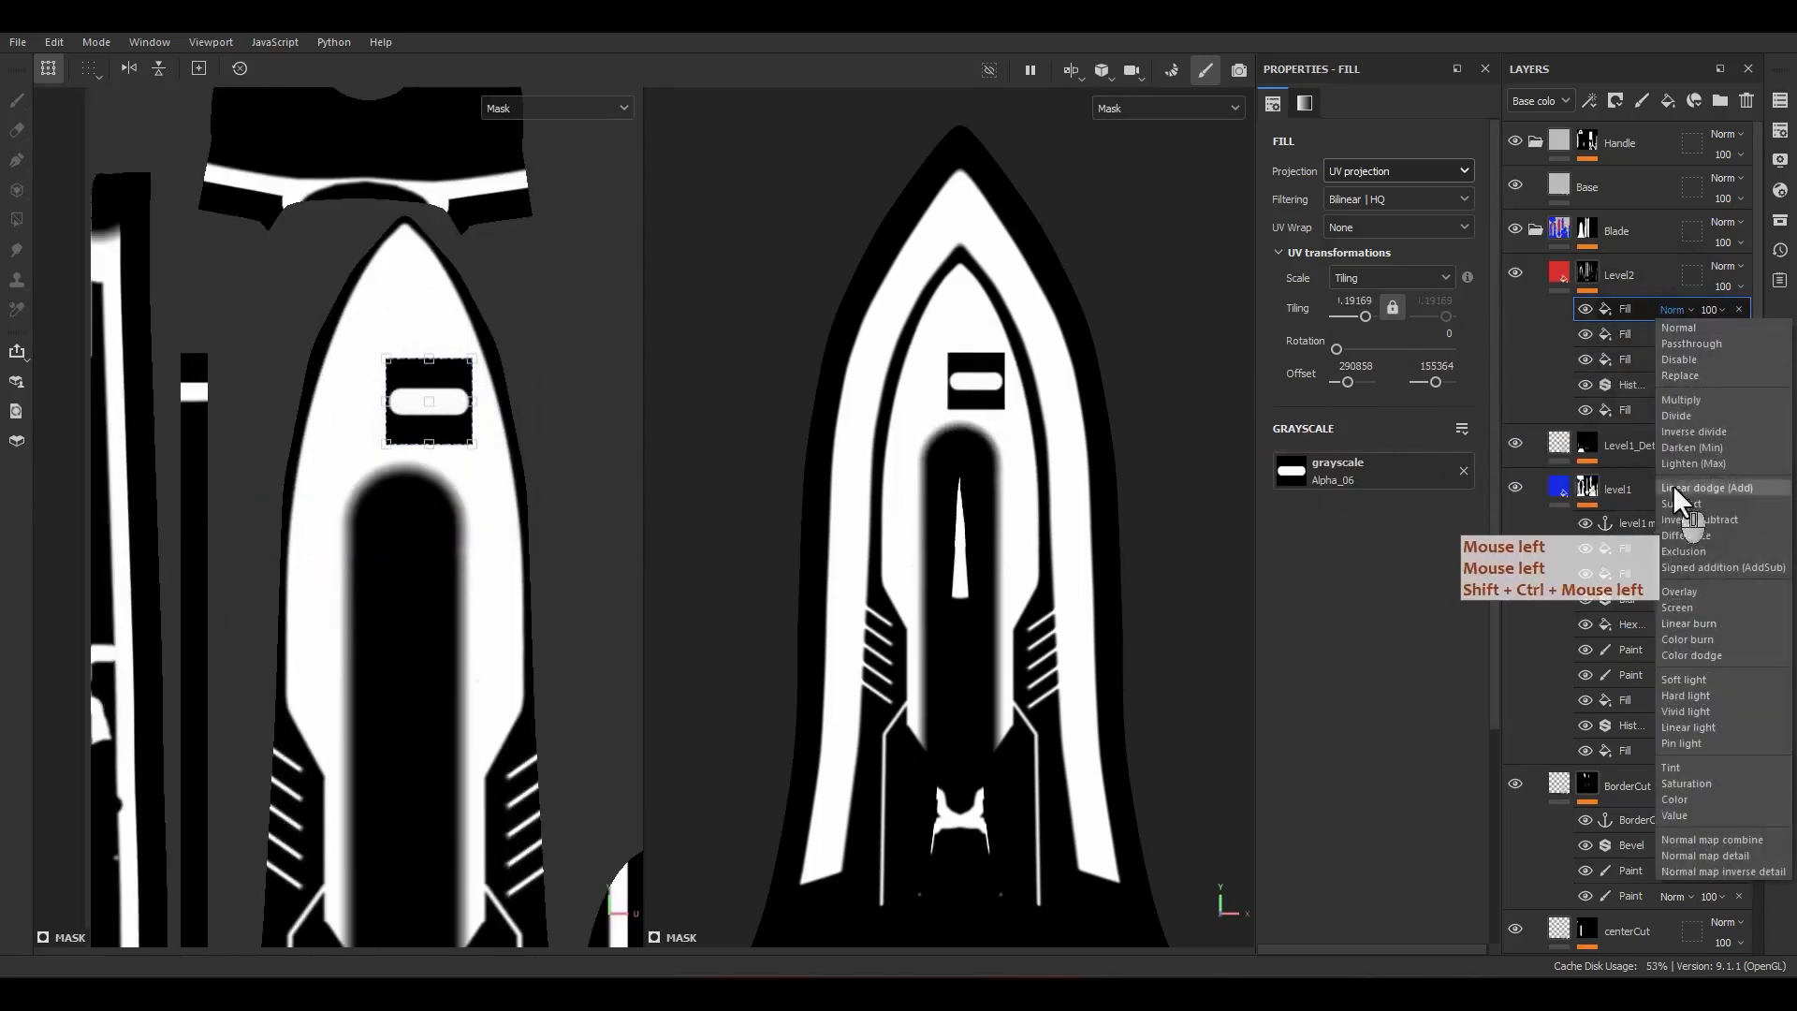
left_click(1680, 513)
scroll(463, 411, "up", 3)
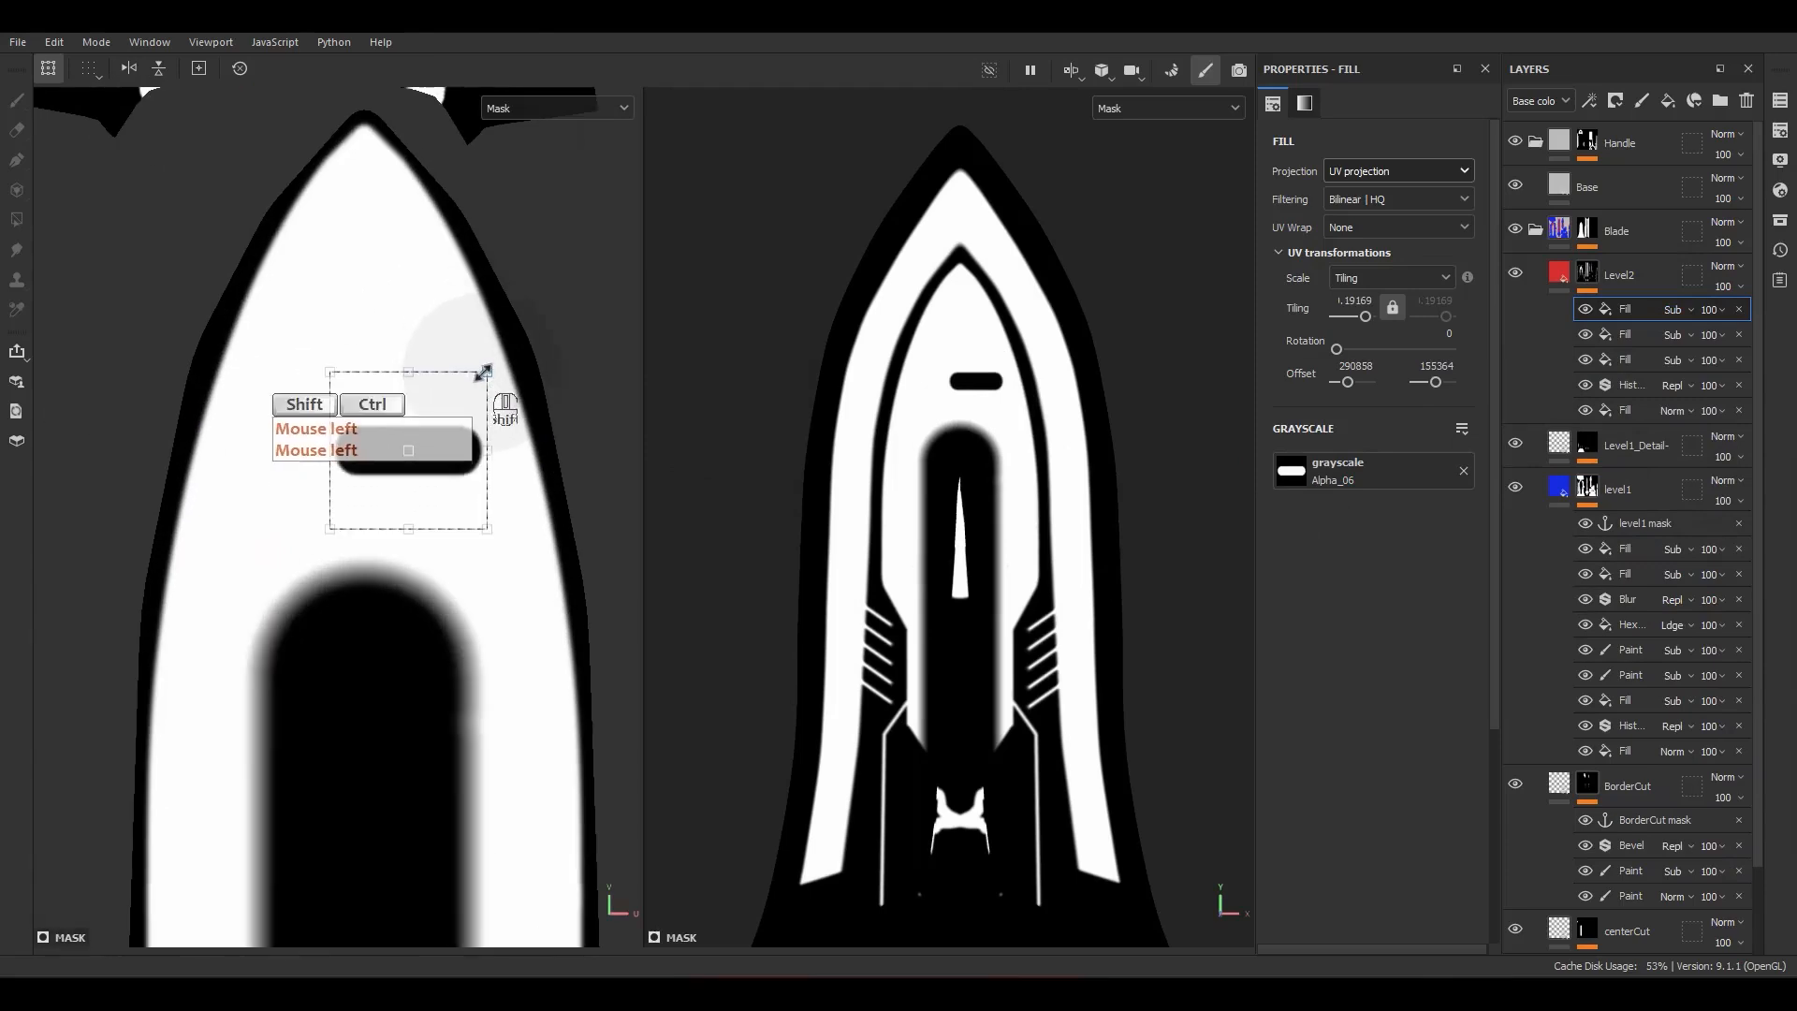
left_click_drag(485, 391, 444, 368, "ctrl+shift")
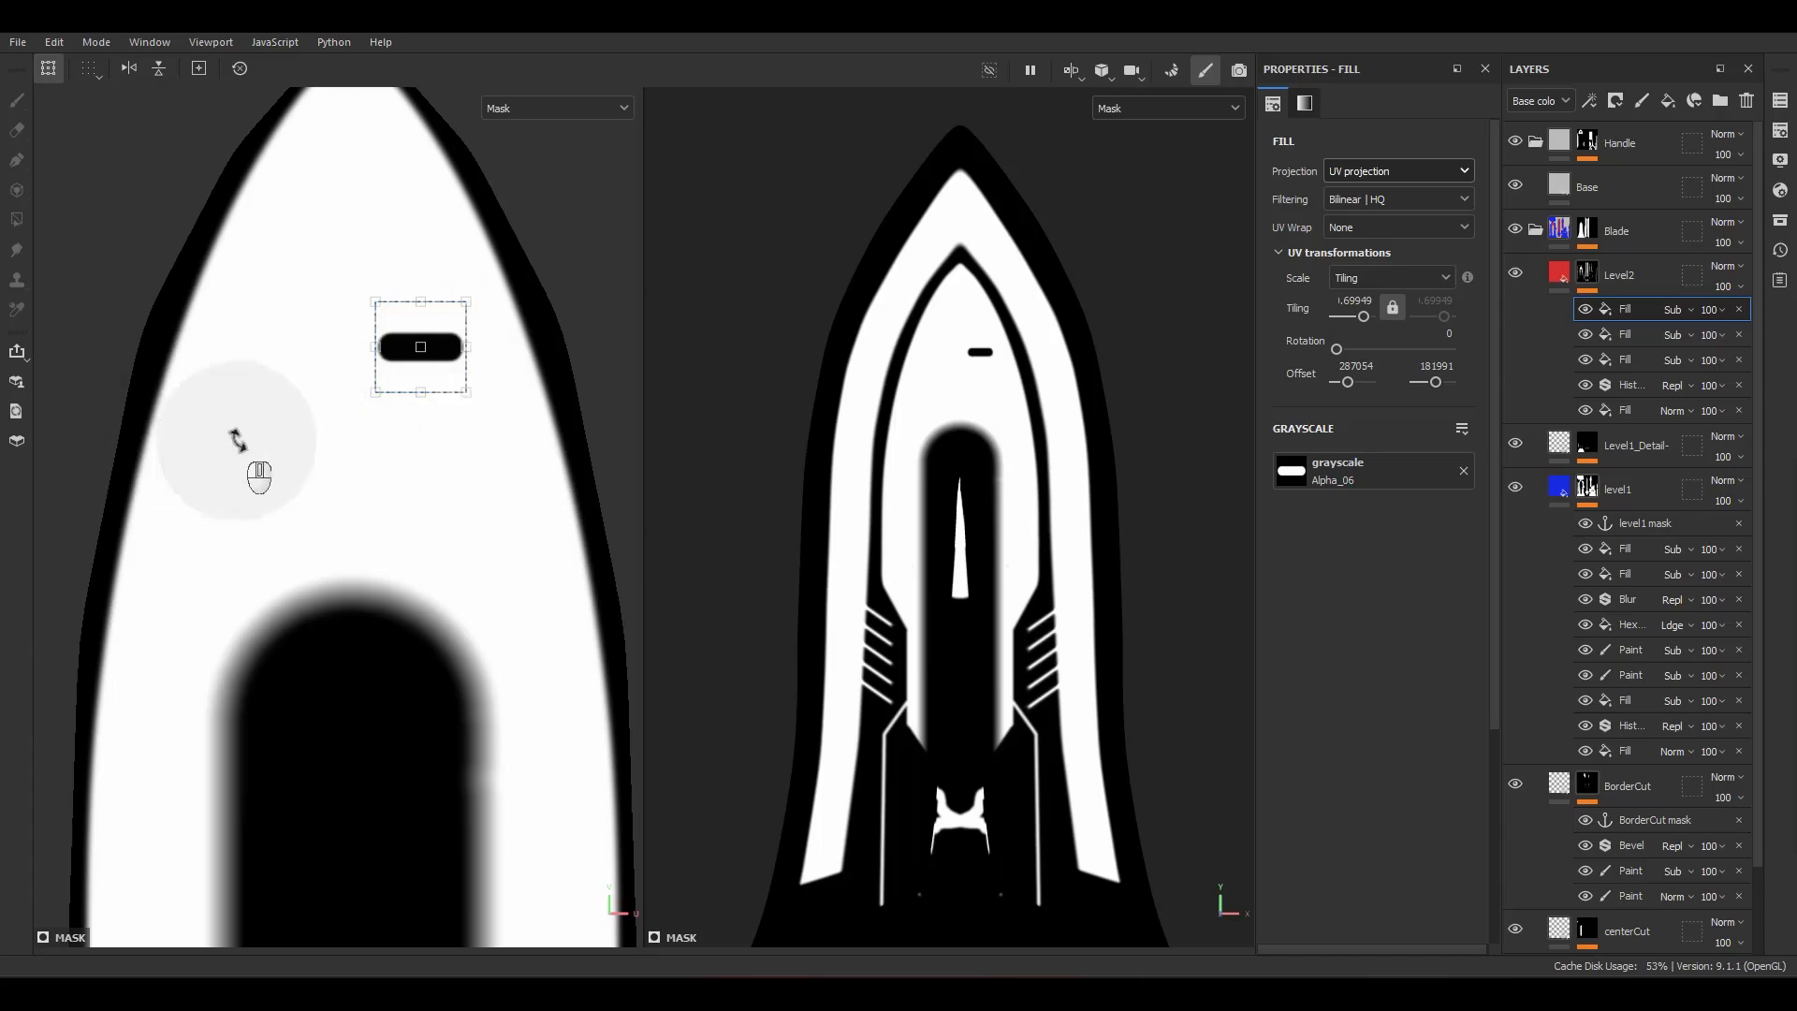
Step: Duplicate the slot fill and place the copy at the same height left of the blade's centerline
scroll(340, 489, "down", 4)
middle_click_drag(440, 502, 425, 312, "alt")
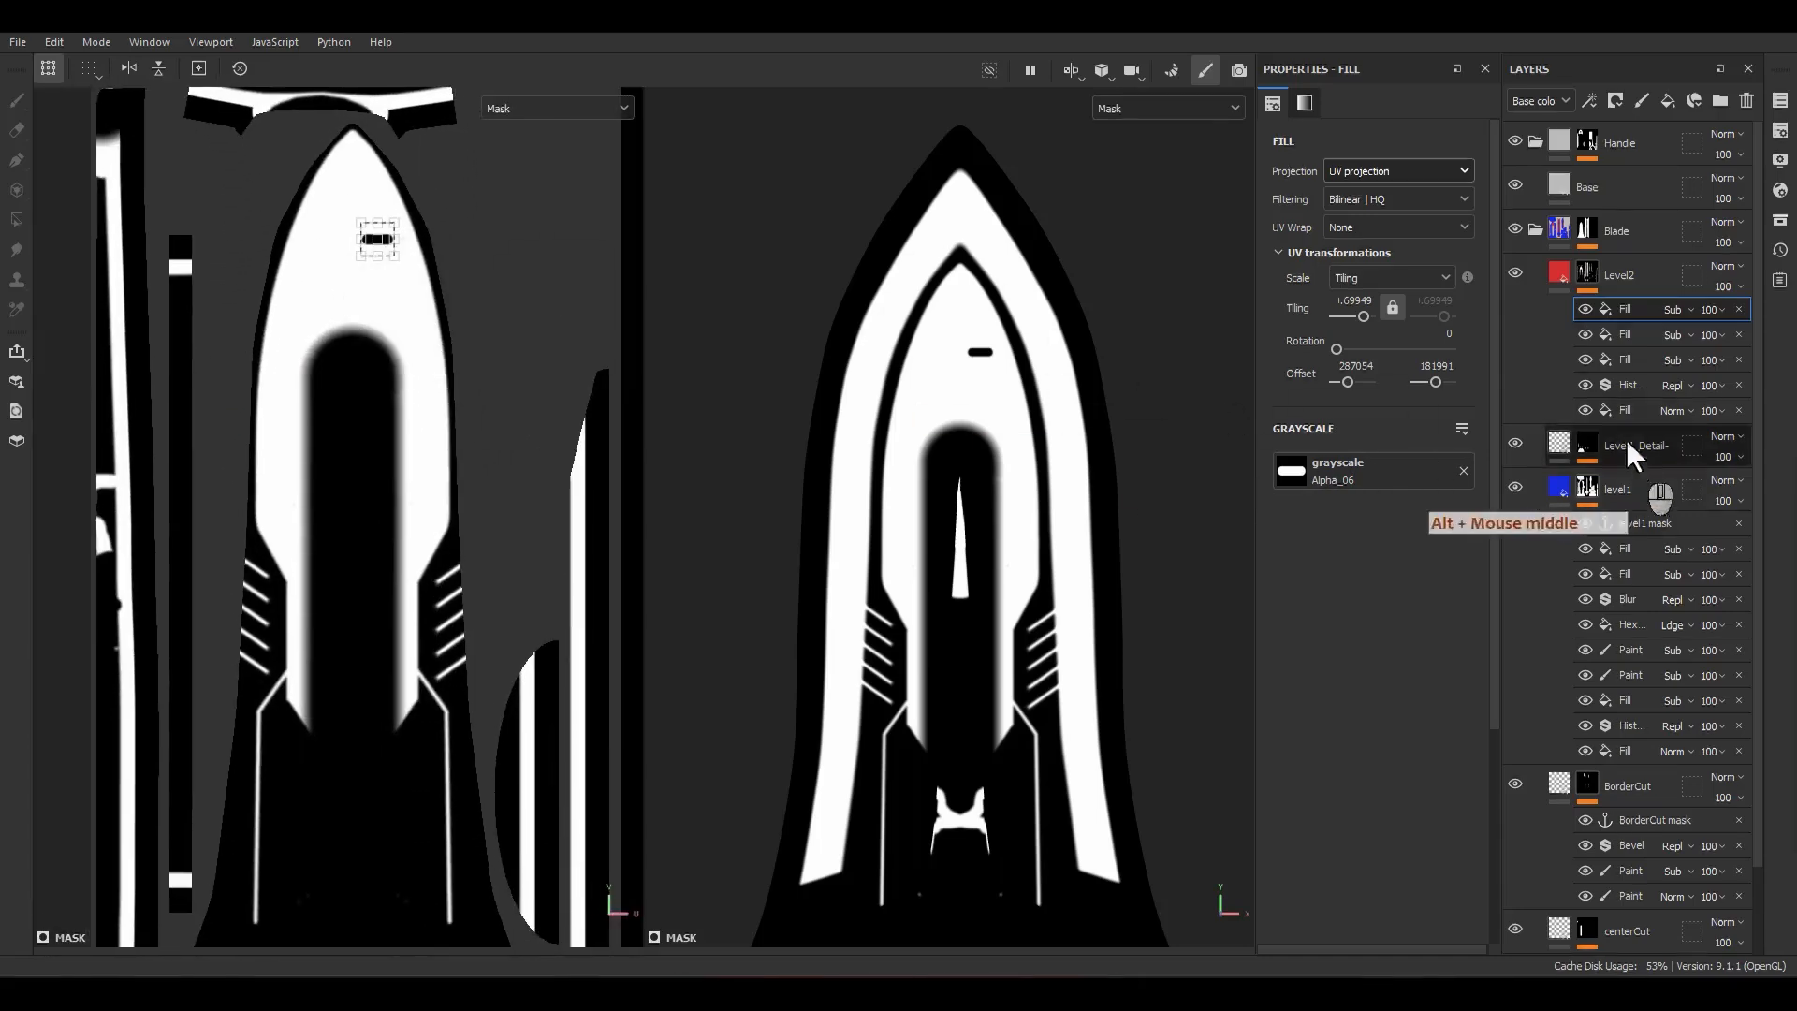
scroll(337, 461, "down", 3)
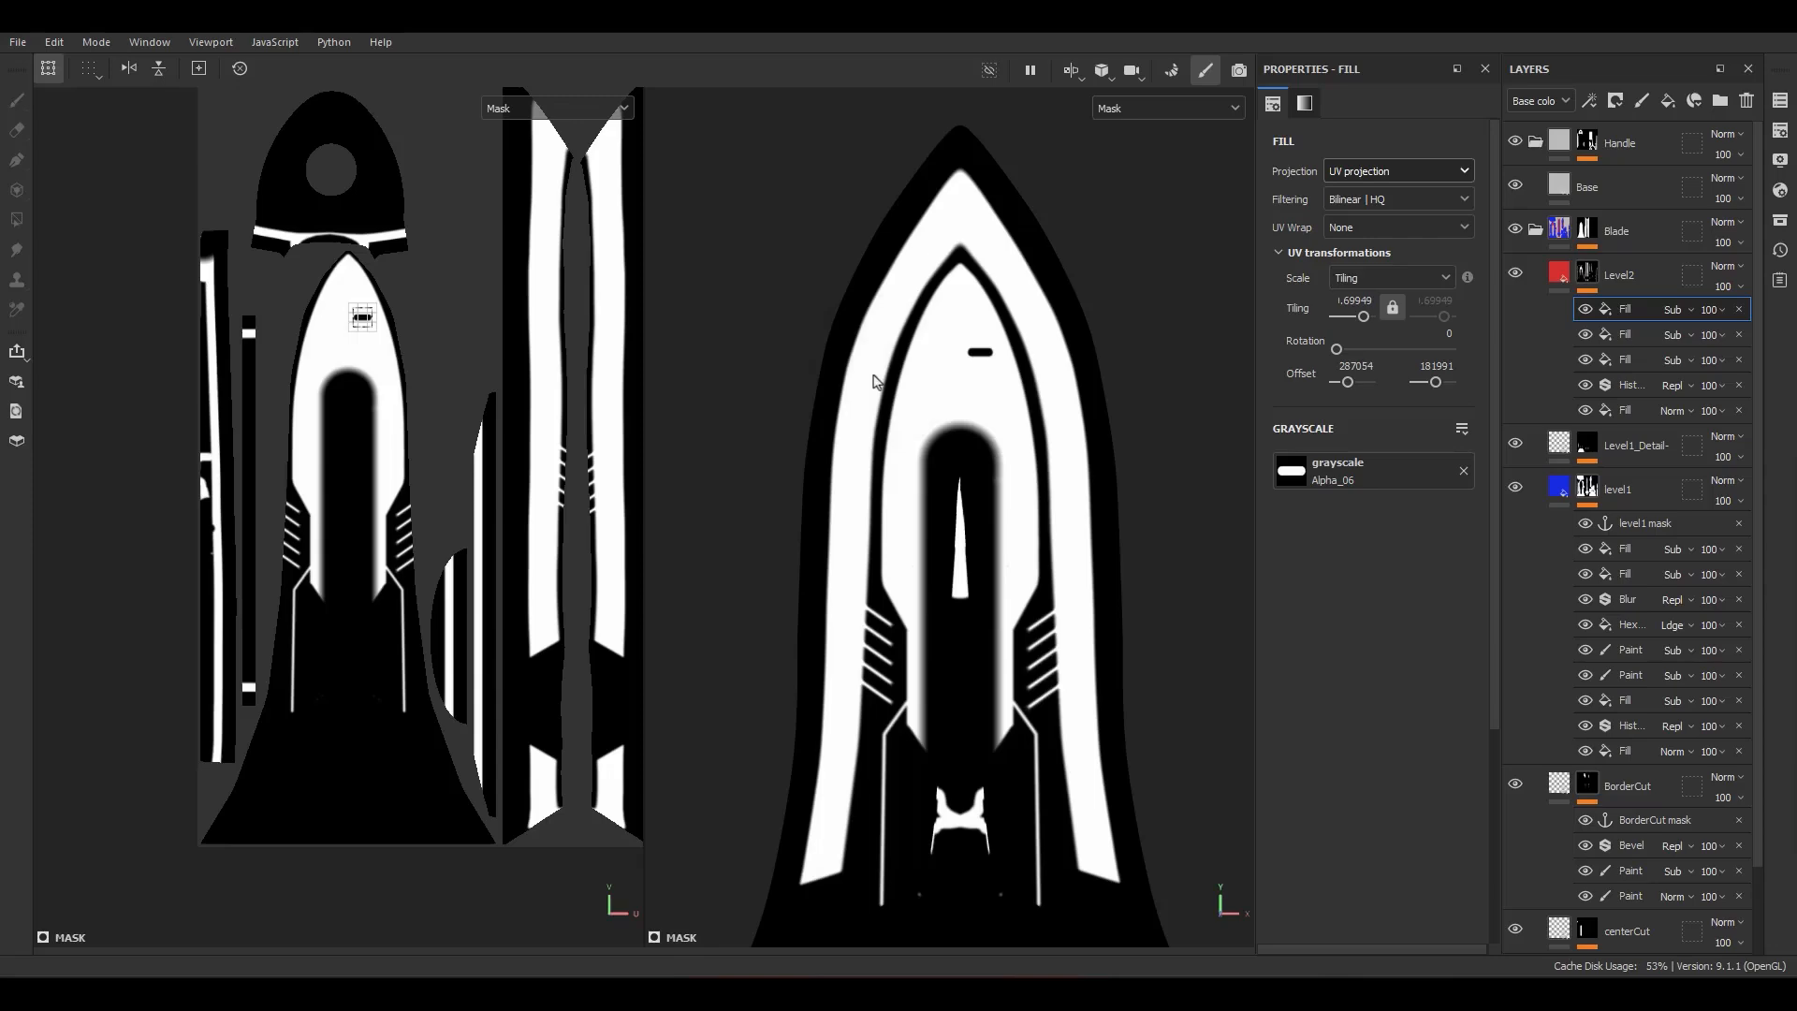
middle_click_drag(986, 465, 1011, 446, "alt")
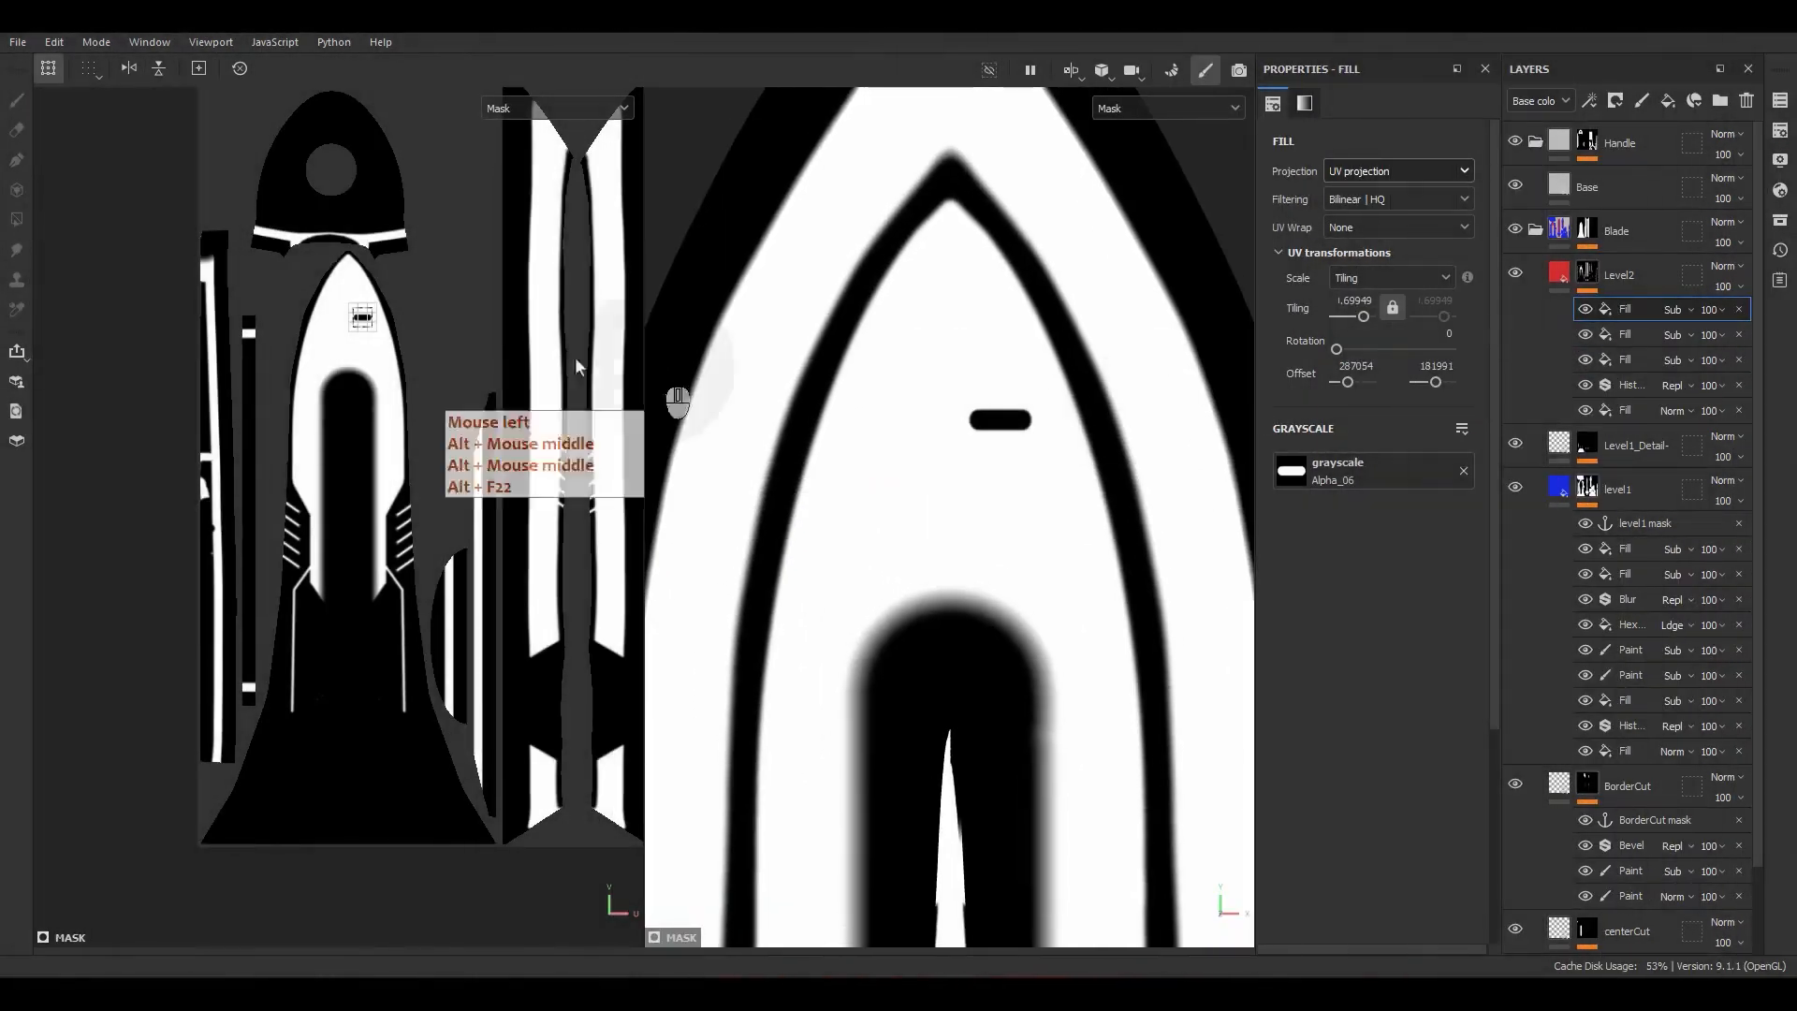
scroll(365, 322, "up", 8)
left_click_drag(390, 309, 242, 378)
key("ctrl+d")
Step: Add a paint effect above the fills, draw a straight vertical line down the blade's centerline, and blend it with Subtract
scroll(977, 572, "down", 6)
middle_click_drag(977, 572, 997, 373, "alt")
right_click(1540, 318)
left_click(1602, 588)
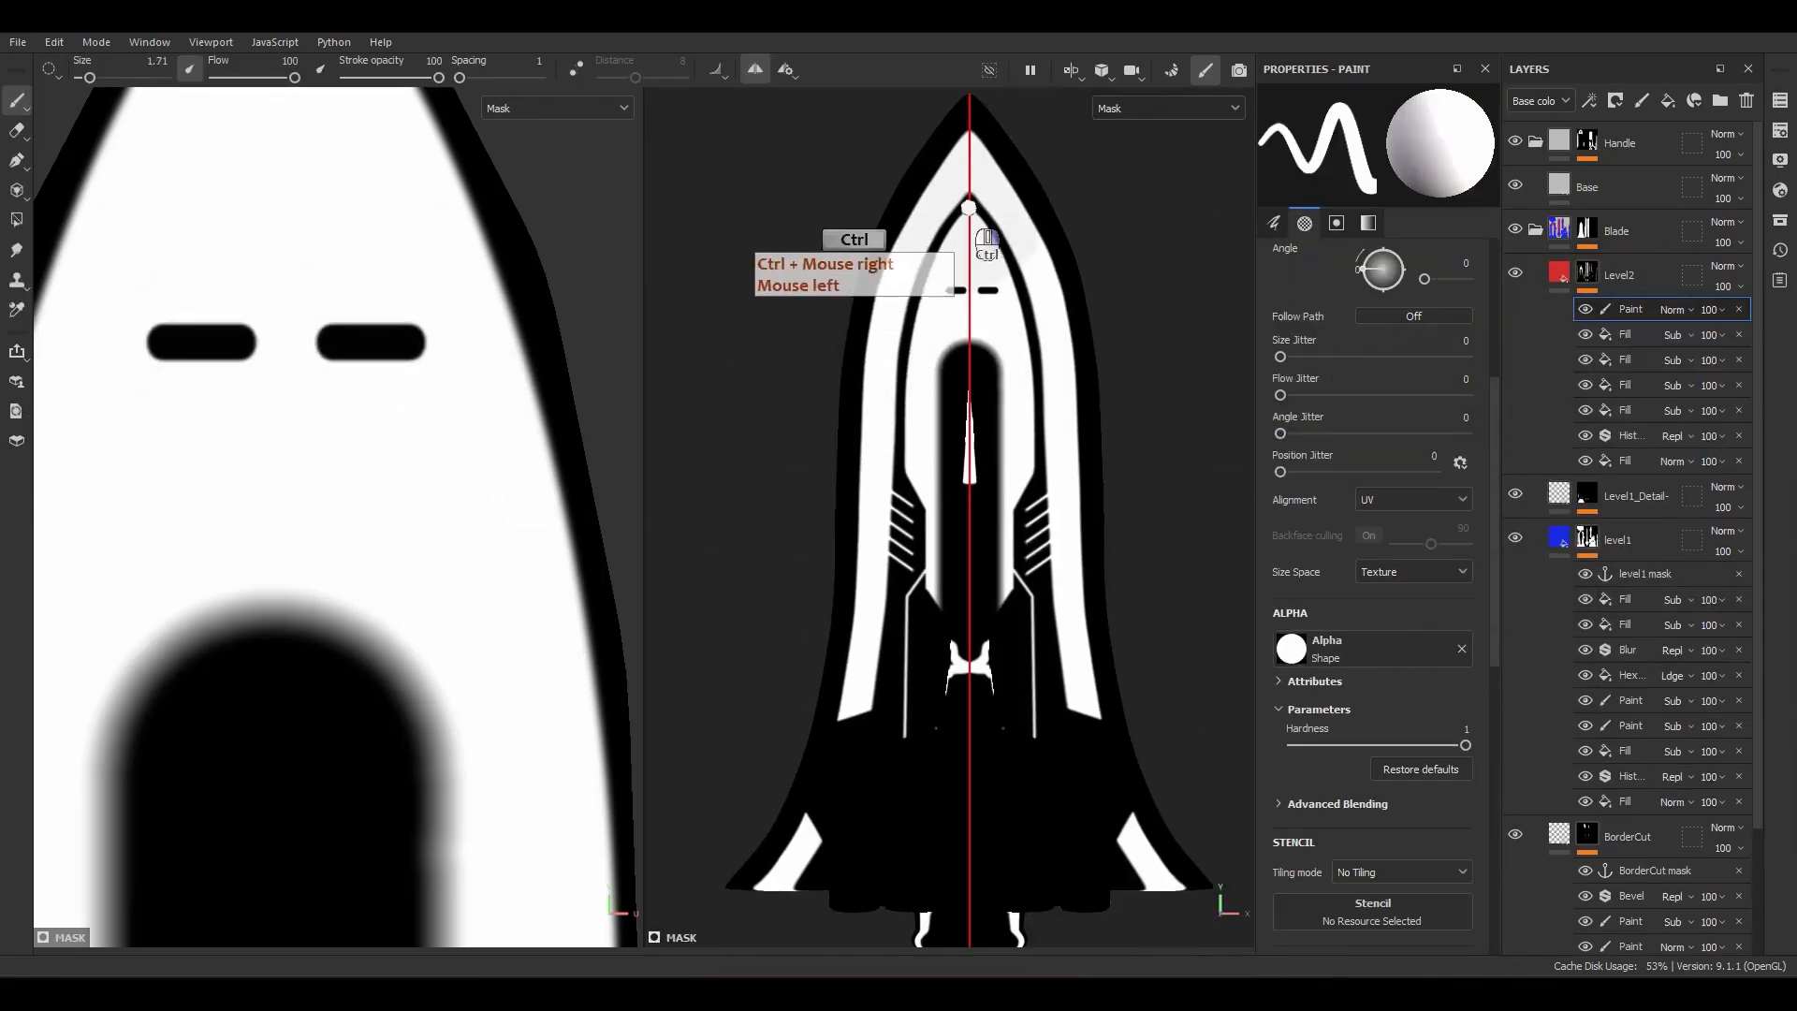
right_click_drag(969, 208, 964, 208, "ctrl")
left_click(968, 207)
left_click(964, 796, "ctrl+shift")
left_click(1676, 310)
left_click(1696, 506)
Step: Move the left slot horizontally away from the painted centerline
left_click(1626, 335)
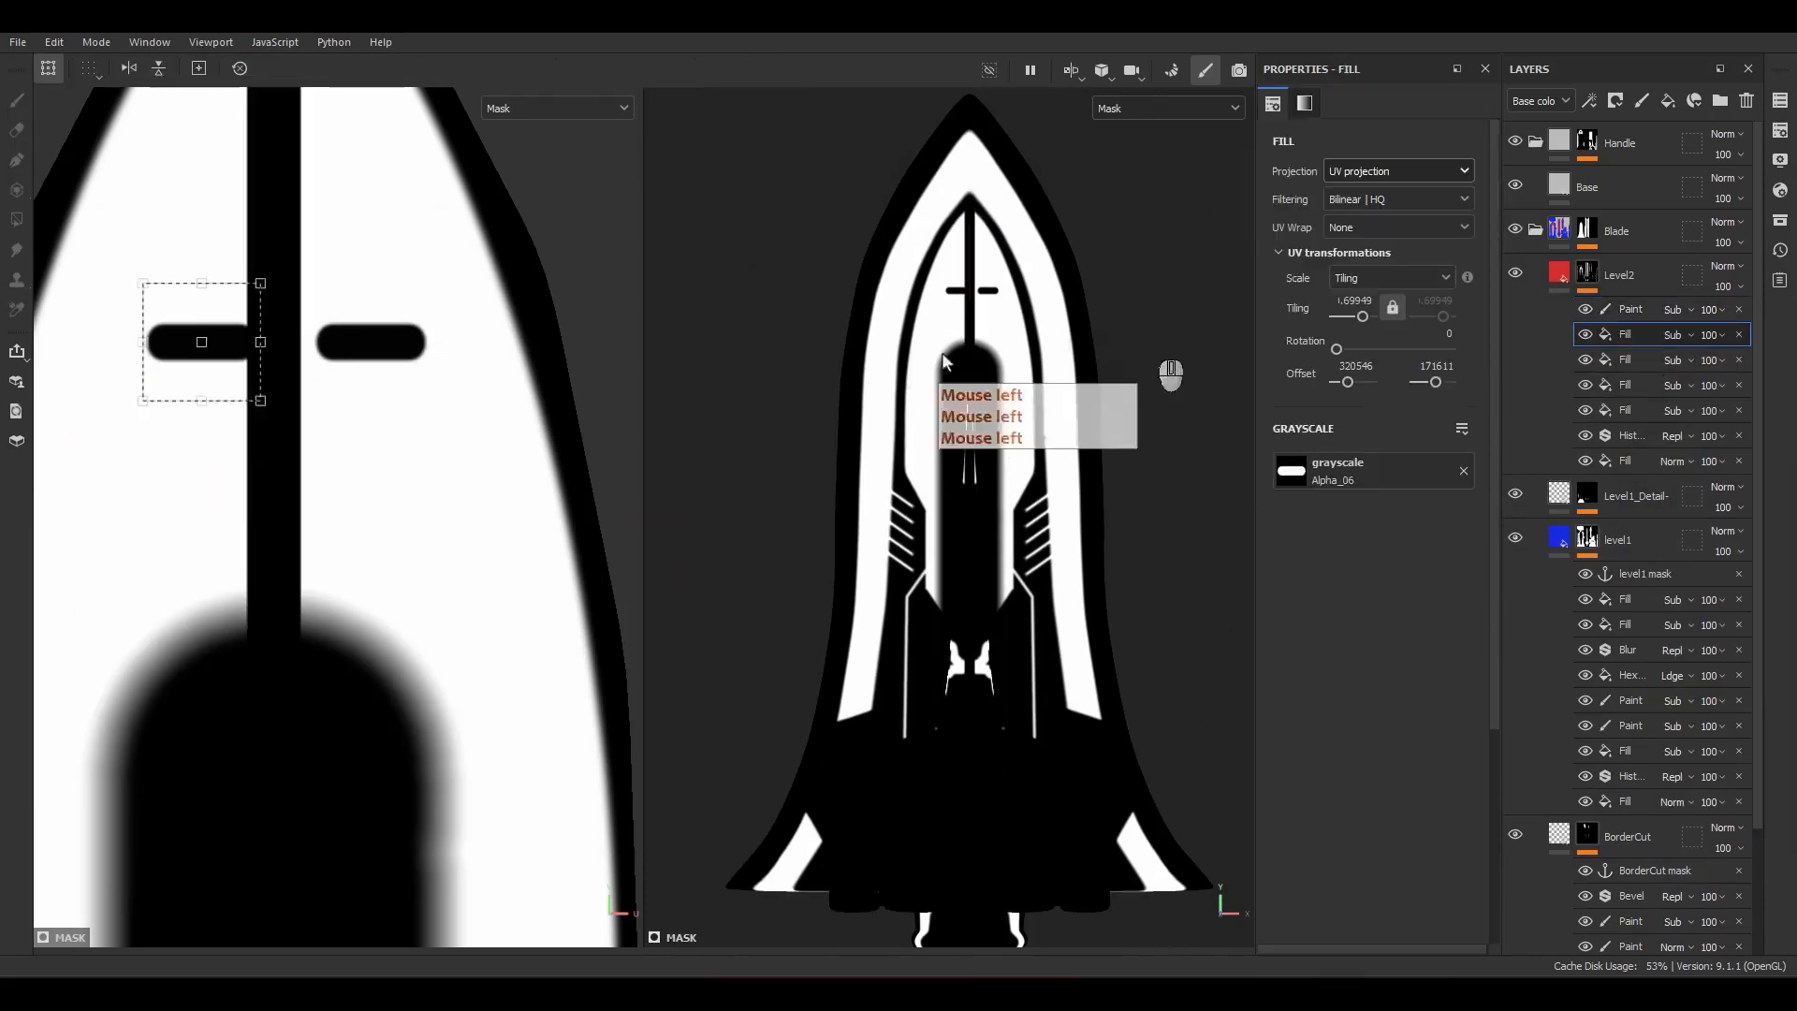
scroll(253, 351, "up", 3)
middle_click_drag(222, 357, 352, 374, "alt")
left_click_drag(352, 373, 317, 373, "shift")
scroll(313, 383, "down", 3)
middle_click_drag(468, 467, 440, 530, "alt")
Step: Duplicate the right slot fill and place the copy at the inner panel's lower right corner, rotated about 60 degrees
left_click(1628, 360)
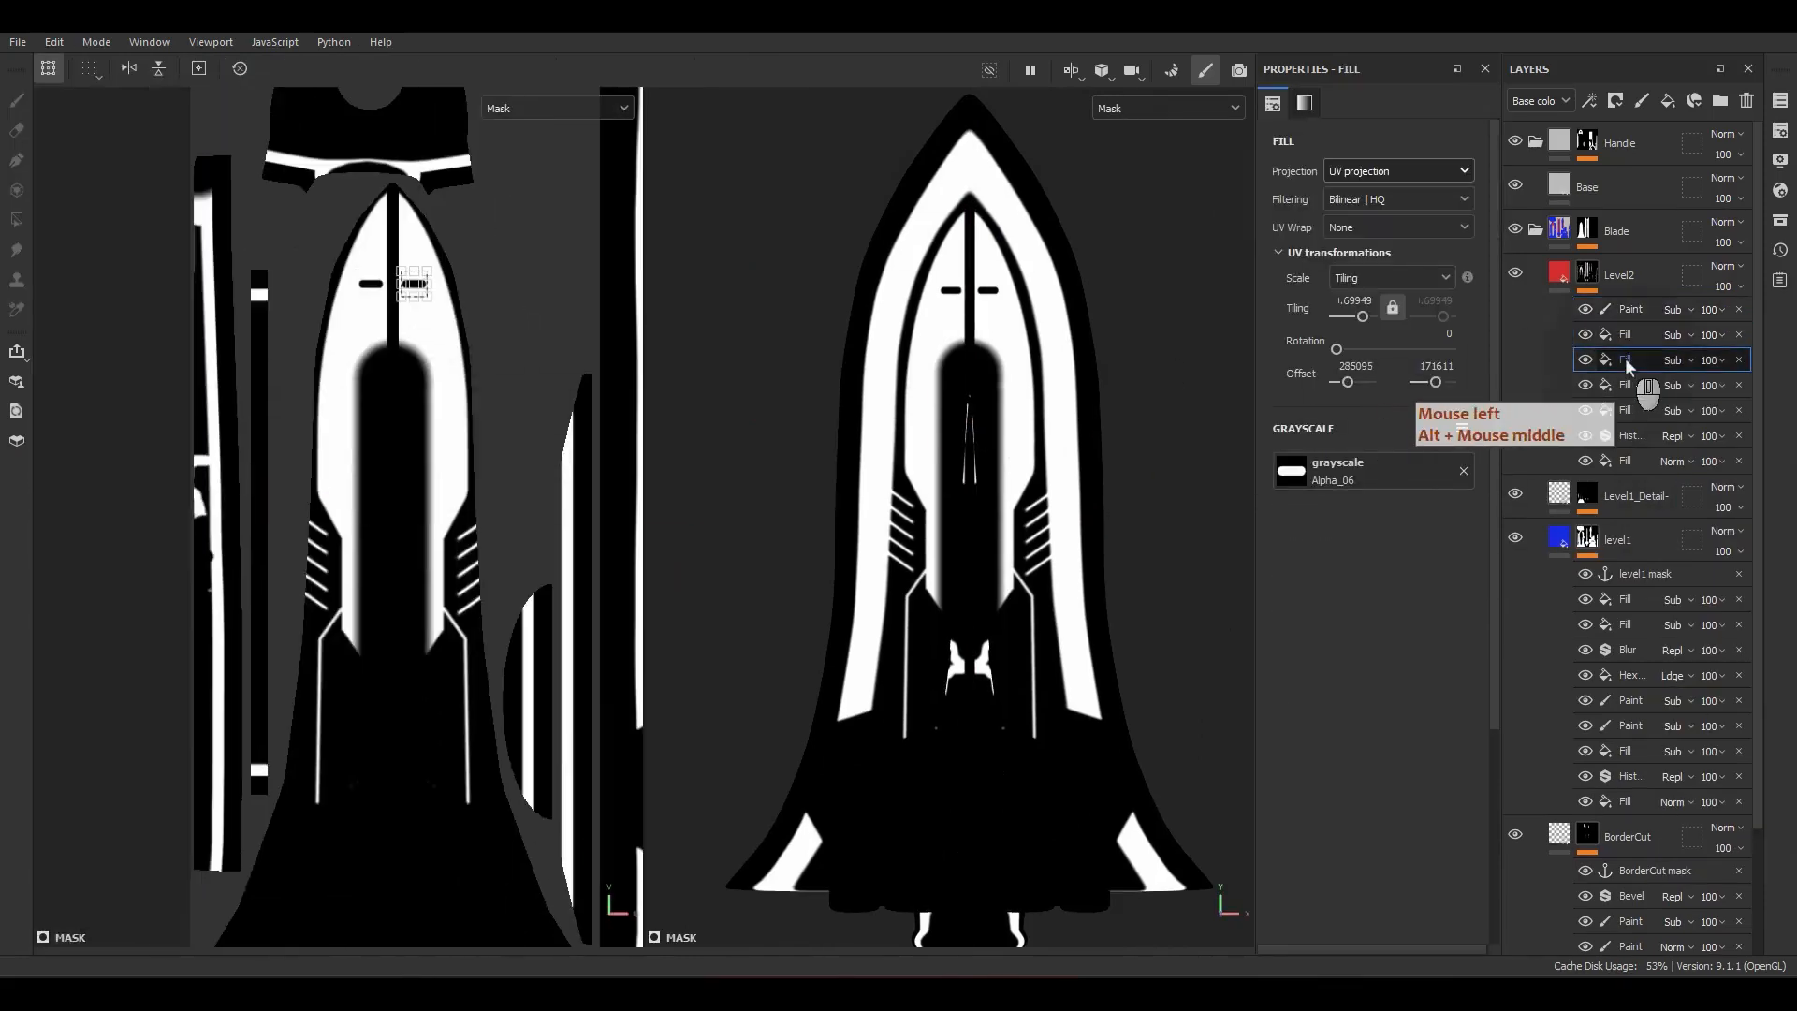
key("ctrl+d")
scroll(951, 360, "up", 2)
scroll(415, 303, "up", 3)
left_click_drag(417, 298, 483, 618)
middle_click_drag(483, 618, 449, 549, "alt")
scroll(440, 562, "up", 4)
left_click_drag(482, 695, 487, 563)
left_click_drag(408, 598, 412, 619)
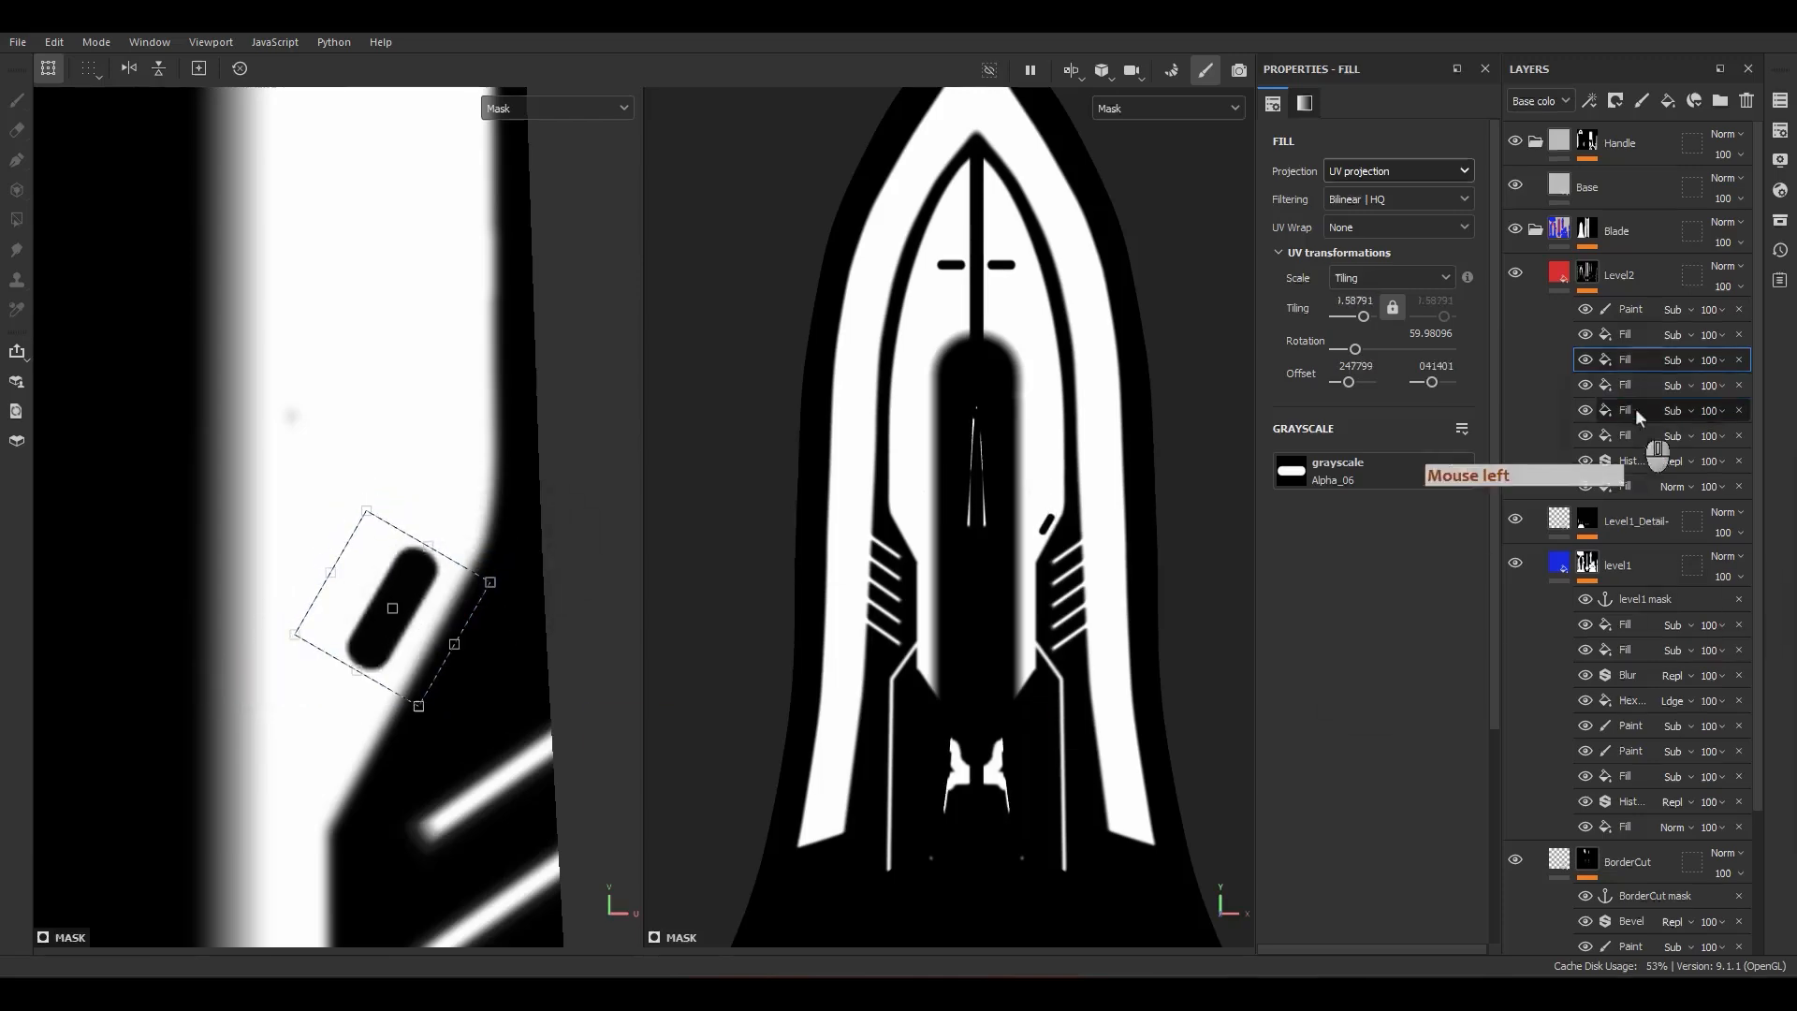
Step: Duplicate the angled slot fill and move the copy to the lower end of the right long strip in the UV layout
key("ctrl+d")
scroll(458, 622, "down", 4)
middle_click_drag(454, 645, 295, 429, "alt")
scroll(346, 468, "down", 4)
left_click_drag(398, 530, 451, 627)
scroll(451, 629, "up", 4)
middle_click_drag(451, 629, 391, 592, "alt")
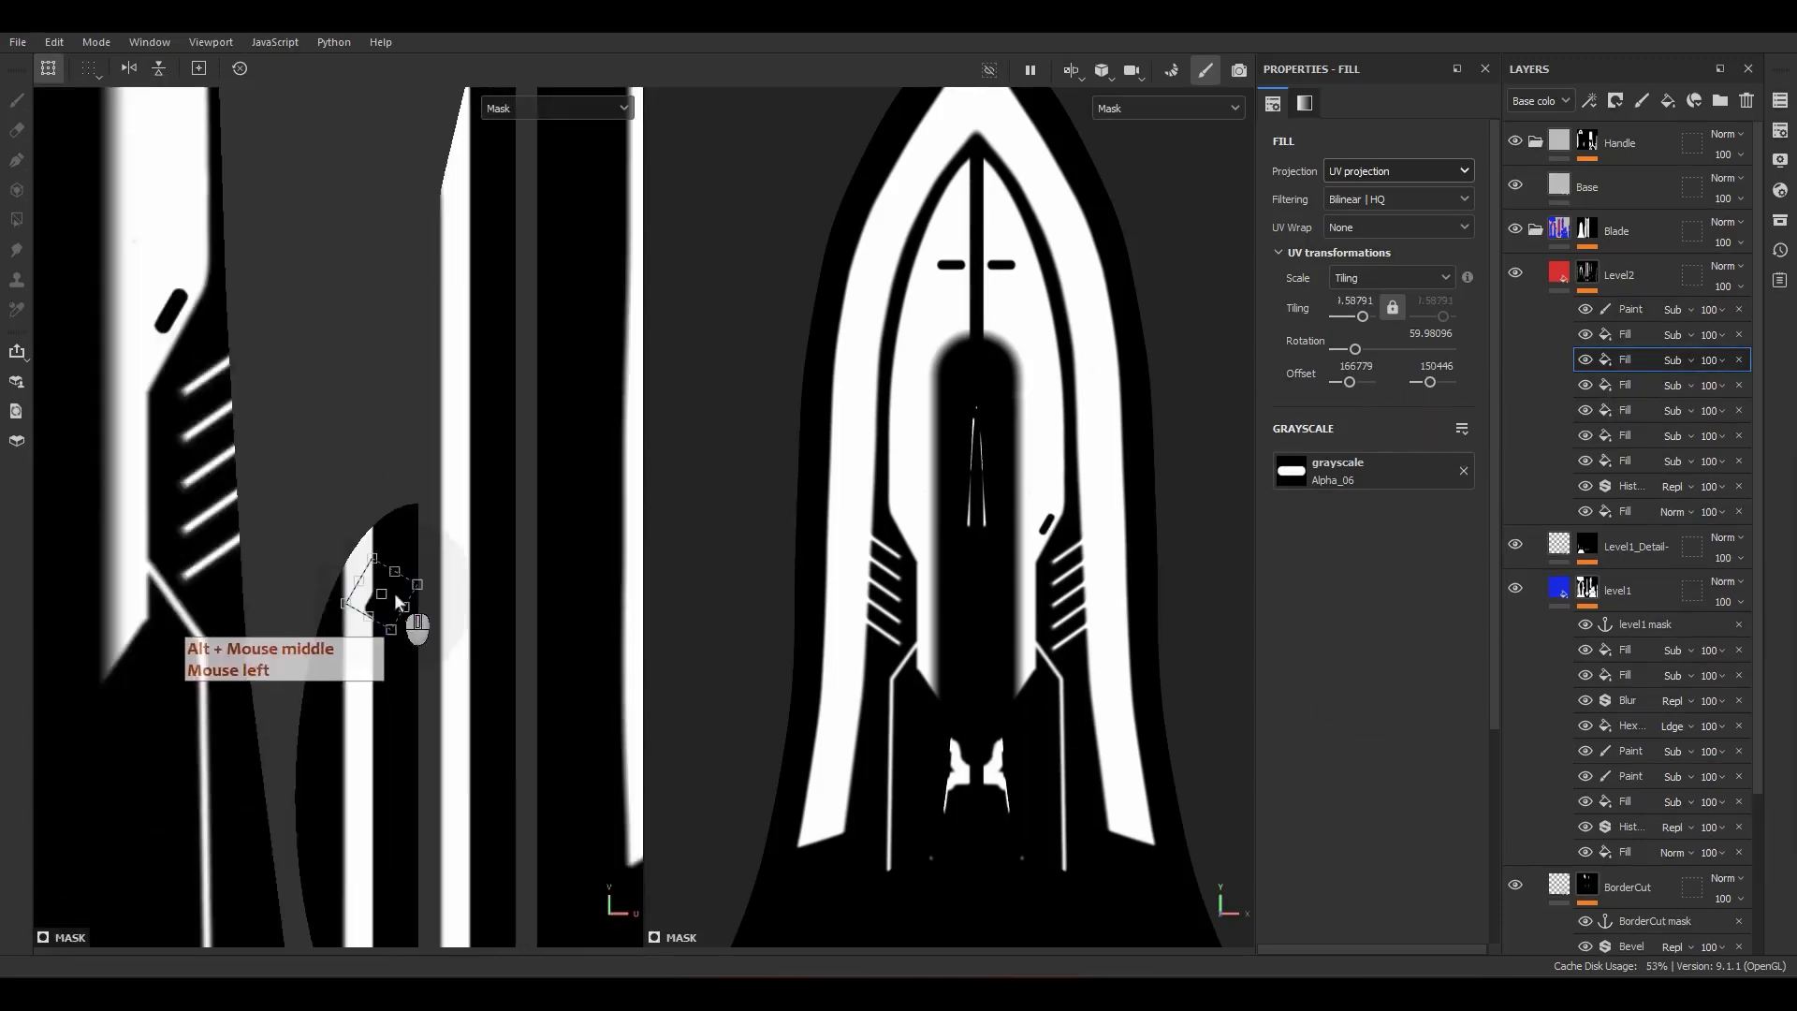
left_click_drag(392, 596, 599, 697)
middle_click_drag(618, 697, 330, 524, "alt")
left_click_drag(297, 515, 533, 571)
Step: Rotate the copied slot to about 328 degrees and position it along the long strip's slanted lower edge
scroll(535, 571, "up", 4)
middle_click_drag(538, 585, 510, 495, "alt")
left_click_drag(561, 438, 569, 562)
left_click_drag(519, 510, 534, 543)
scroll(542, 552, "up", 3)
middle_click_drag(550, 574, 554, 376, "alt")
Step: Duplicate the long strip's slot fill and place the copy on the short strip segment below, rotated about 29 degrees
left_click(1604, 358)
key("ctrl+d")
scroll(528, 496, "down", 5)
left_click_drag(518, 338, 507, 716)
scroll(510, 722, "up", 4)
left_click_drag(579, 763, 597, 644)
left_click_drag(491, 693, 531, 720)
Step: Delete the left slot fill near the blade tip and slightly resize and nudge the slot on the short strip segment
scroll(426, 524, "down", 5)
left_click(1737, 335)
scroll(472, 613, "up", 4)
left_click_drag(490, 559, 476, 555, "ctrl+shift")
scroll(454, 552, "up", 2)
left_click_drag(466, 556, 462, 550)
Step: Set the tiling of the slot at the inner panel's lower right corner to 50
left_click(1605, 360)
scroll(430, 467, "down", 5)
left_click(1605, 385)
double_click(1355, 301)
left_click_drag(1255, 313, 1172, 311)
type("50")
key("Return")
Step: Set the inner panel corner slot's tiling to 60 and nudge it slightly downward
left_click(1581, 385)
scroll(412, 509, "down", 4)
middle_click_drag(225, 234, 244, 318, "alt")
scroll(187, 243, "up", 3)
middle_click_drag(159, 206, 191, 324, "alt")
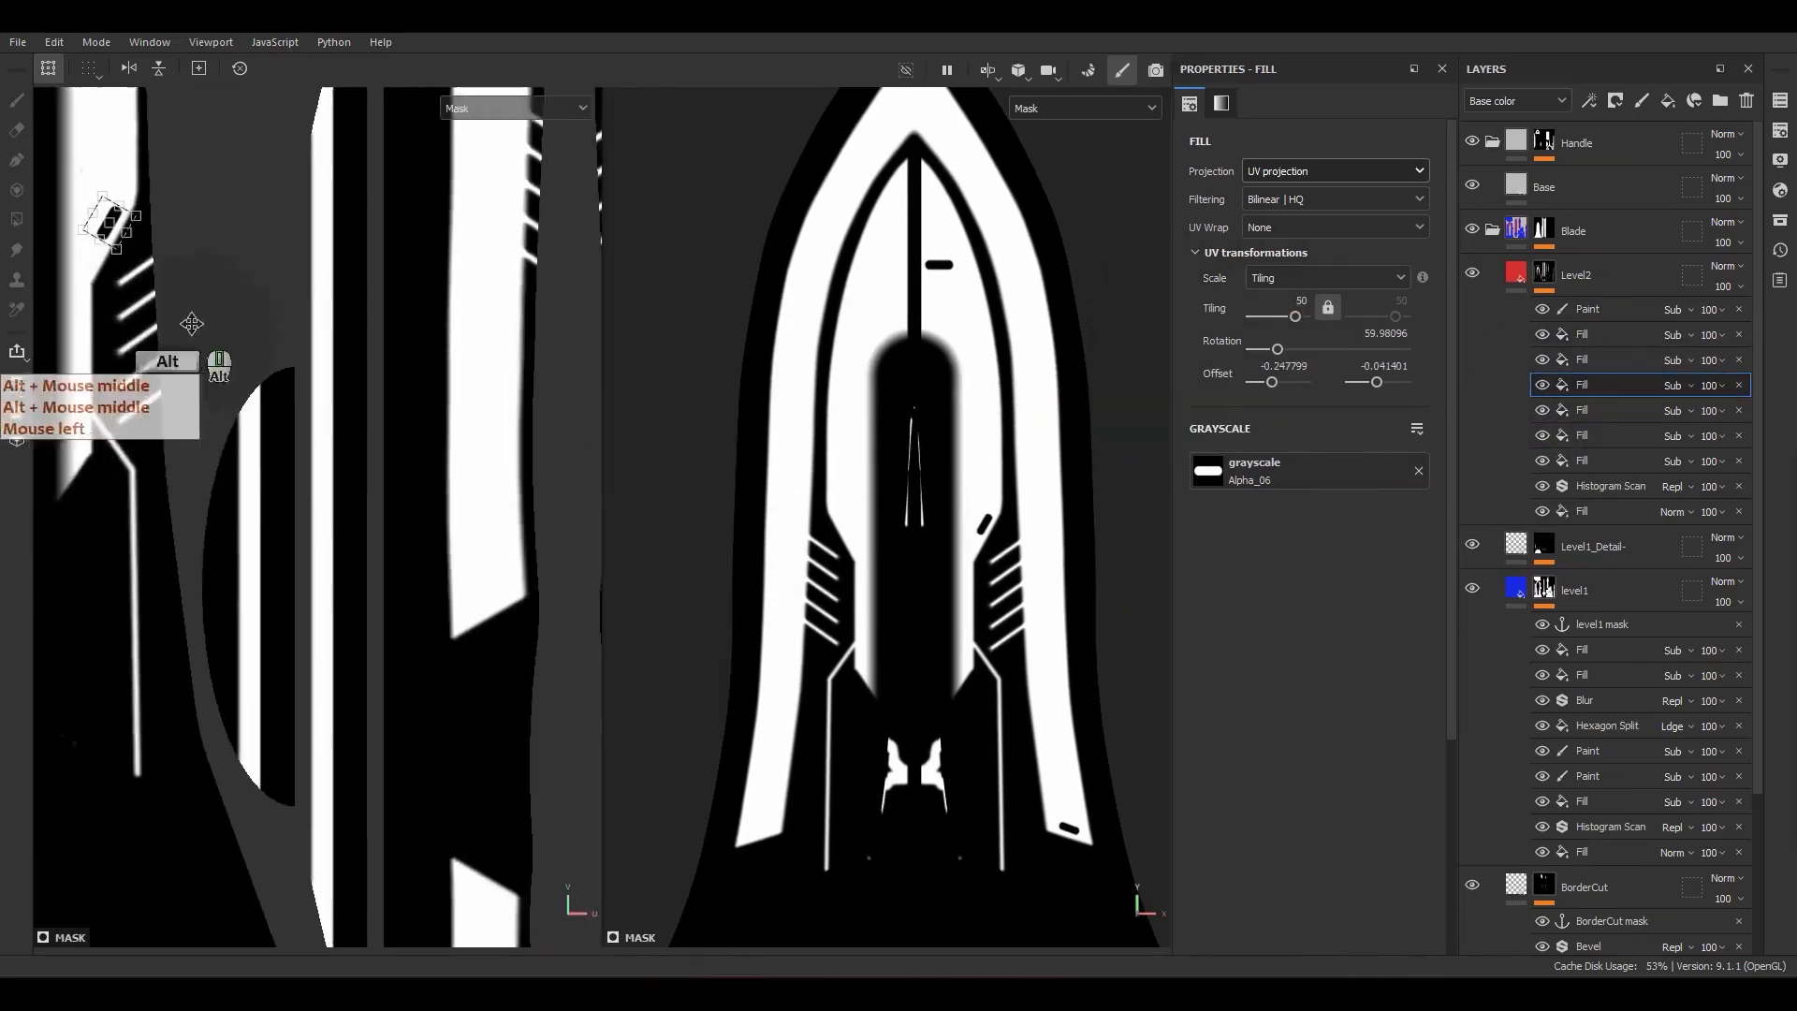
scroll(191, 324, "up", 3)
left_click(1290, 304)
type("55")
key("Return")
key("Return")
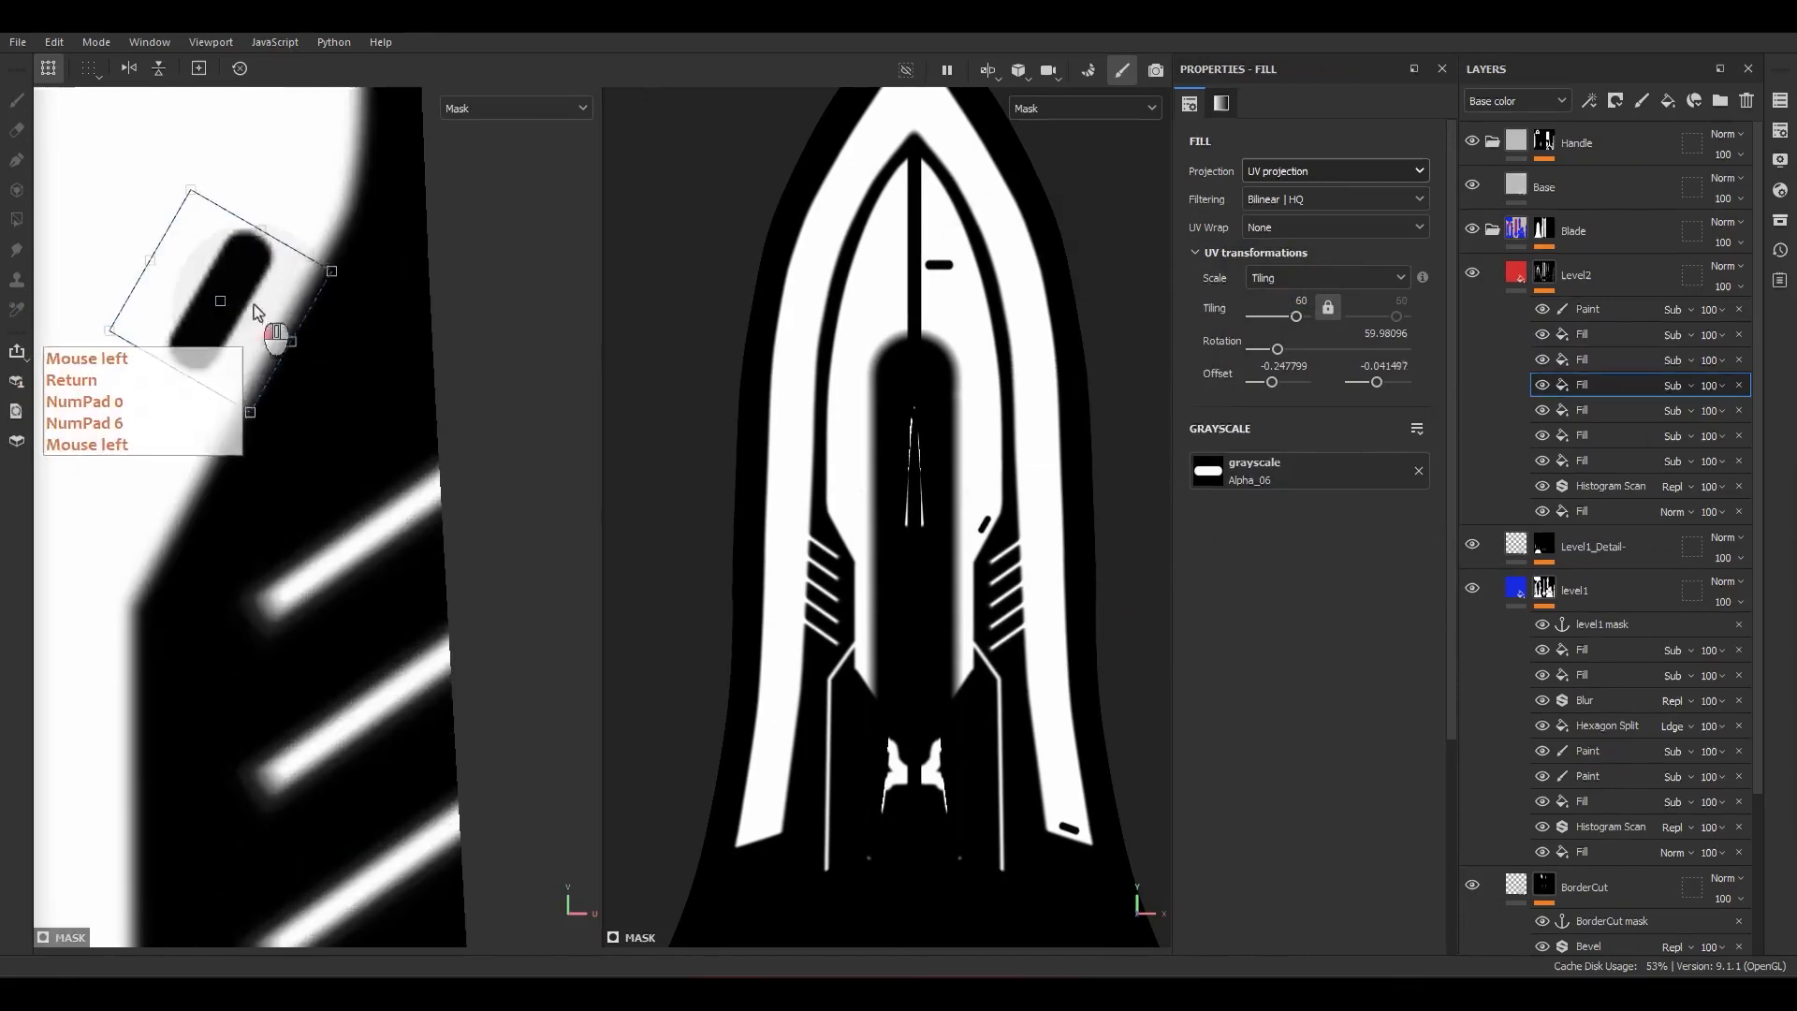
left_click_drag(253, 305, 251, 316)
Step: Set the tiling of the right long strip's slot to 60 and nudge it toward the slanted edge
left_click(1583, 360)
scroll(357, 461, "down", 5)
middle_click_drag(505, 505, 482, 412, "alt")
left_click(1289, 304)
type("60")
key("Return")
scroll(496, 417, "up", 3)
left_click_drag(559, 466, 570, 473)
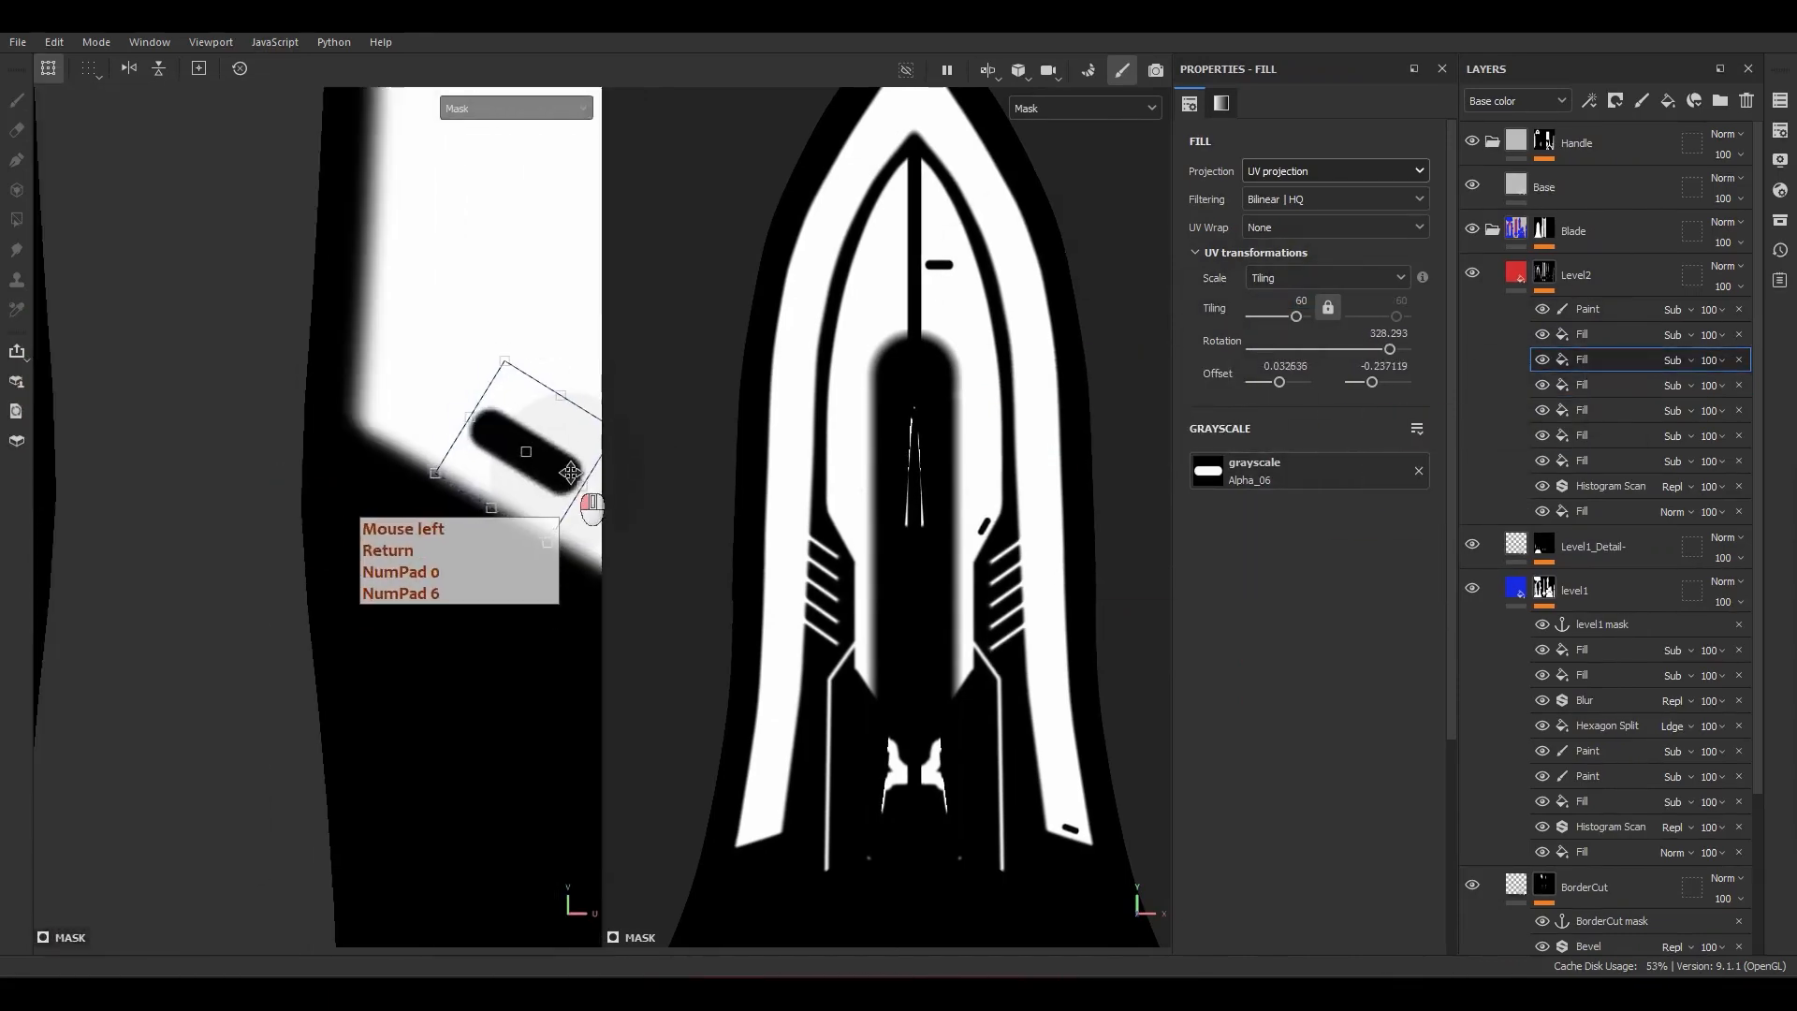
Step: Nudge the inner panel corner slot slightly further from the panel's slanted edge
scroll(468, 506, "down", 5)
middle_click_drag(234, 225, 301, 463, "alt")
left_click(1583, 385)
scroll(412, 482, "up", 4)
left_click_drag(453, 494, 441, 489)
scroll(441, 488, "down", 2)
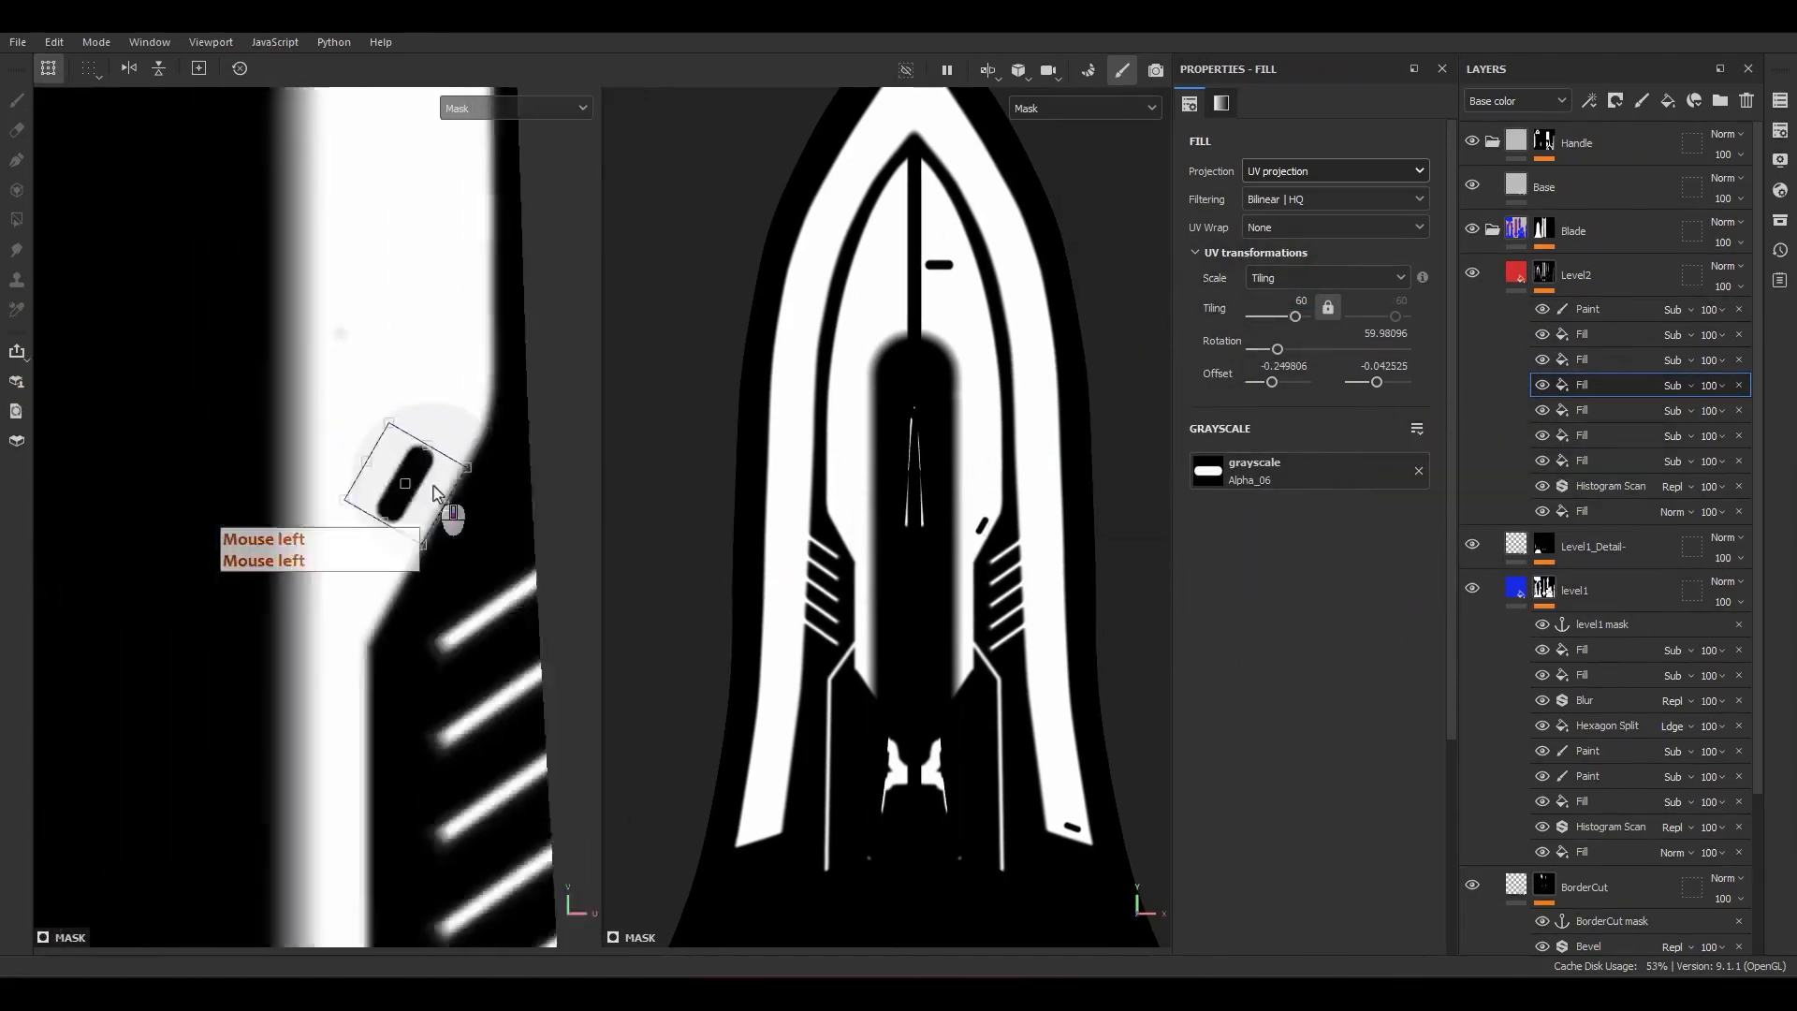
Step: Set the tiling of the right short strip segment's slot to 60 and adjust its position
middle_click_drag(412, 280, 383, 575, "alt")
scroll(383, 575, "up", 3)
scroll(412, 562, "up", 3)
left_click(1591, 361)
left_click(1587, 335)
scroll(403, 505, "up", 1)
left_click_drag(1305, 301, 1240, 307)
type("60")
key("Return")
left_click_drag(439, 493, 448, 504)
Step: Duplicate the short segment's slot fill and place the copy on the opposite short segment, rotated to about 330 degrees
scroll(950, 697, "down", 5)
scroll(467, 533, "down", 8)
middle_click_drag(472, 534, 483, 562, "alt")
left_click(1581, 335)
key("ctrl+d")
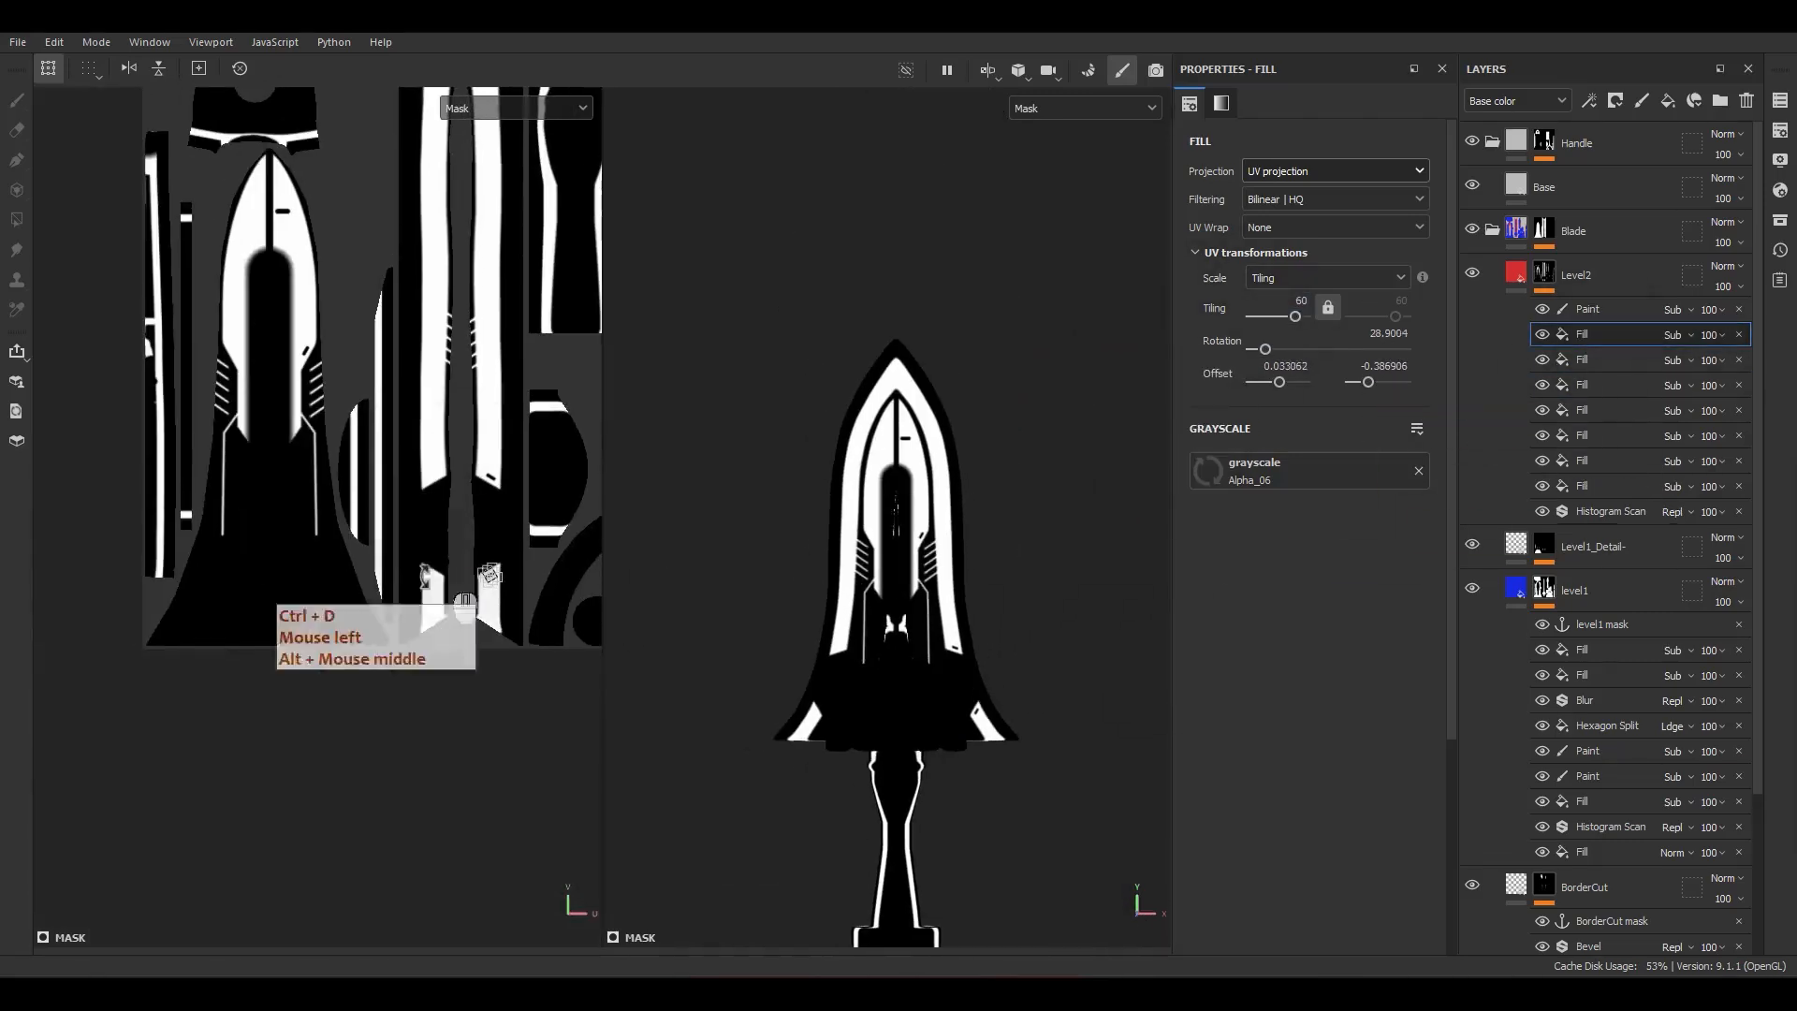
scroll(485, 561, "up", 8)
left_click_drag(564, 532, 207, 559)
scroll(224, 501, "up", 3)
scroll(216, 552, "up", 2)
left_click_drag(280, 583, 293, 552)
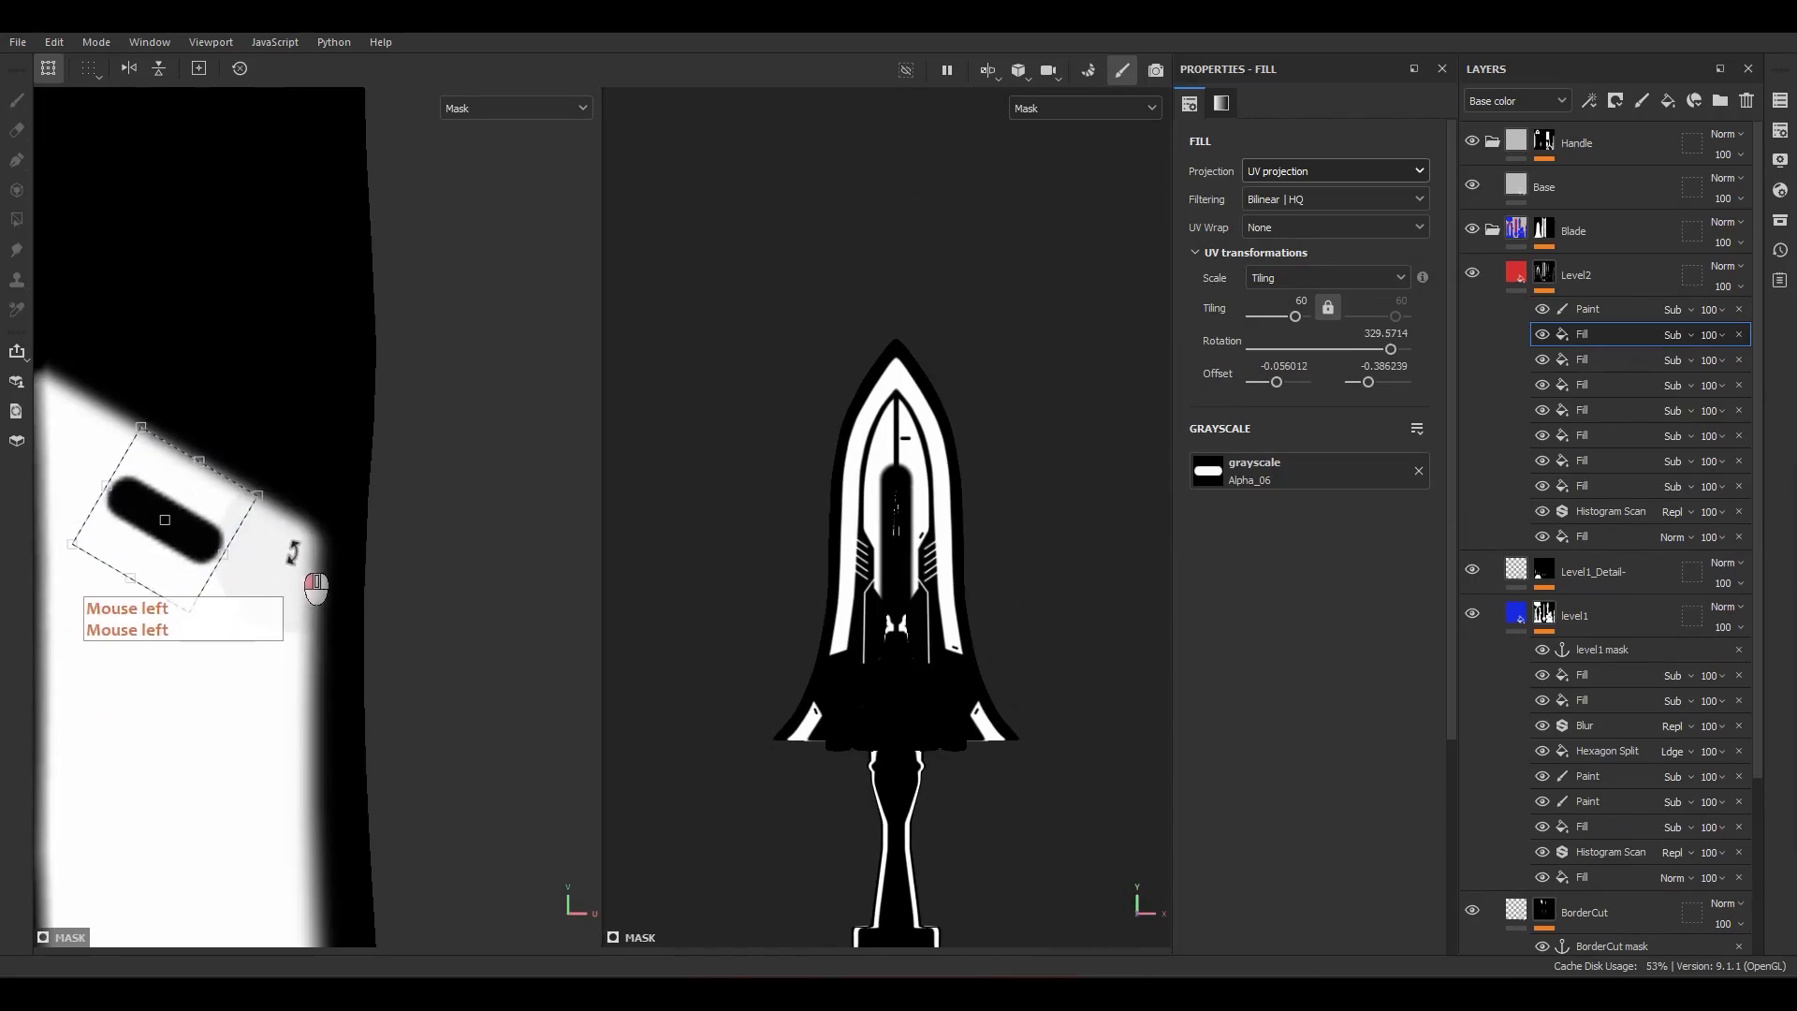
left_click_drag(172, 560, 311, 270)
Step: Duplicate that slot fill and place the copy at the left long strip's slanted lower end, rotated to about 31 degrees
left_click(1581, 335)
key("ctrl+d")
scroll(303, 601, "down", 4)
middle_click_drag(311, 270, 238, 814, "alt")
left_click_drag(238, 824, 195, 421)
left_click_drag(248, 356, 168, 409)
scroll(311, 390, "down", 4)
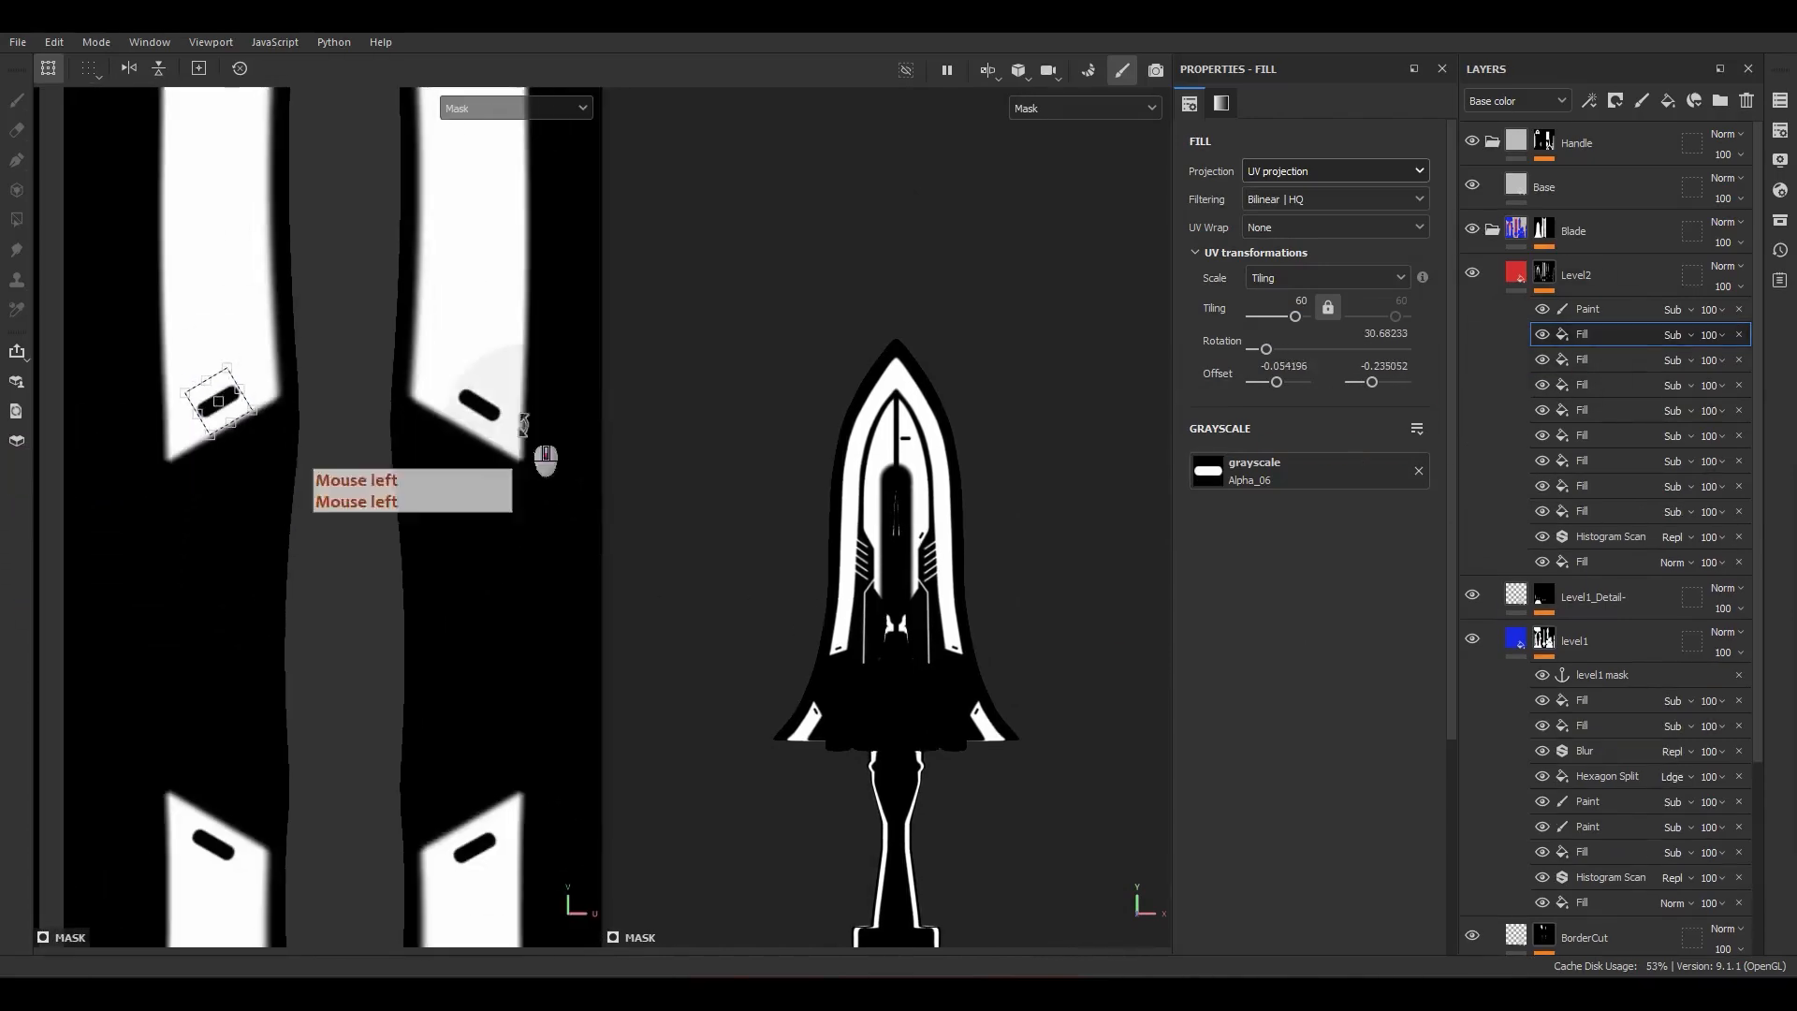
Step: Nudge the right long strip's slot to line up with the matching slot on the left strip
left_click(1587, 386)
left_click(1584, 412)
scroll(473, 395, "up", 4)
left_click_drag(468, 398, 468, 401)
scroll(468, 401, "down", 4)
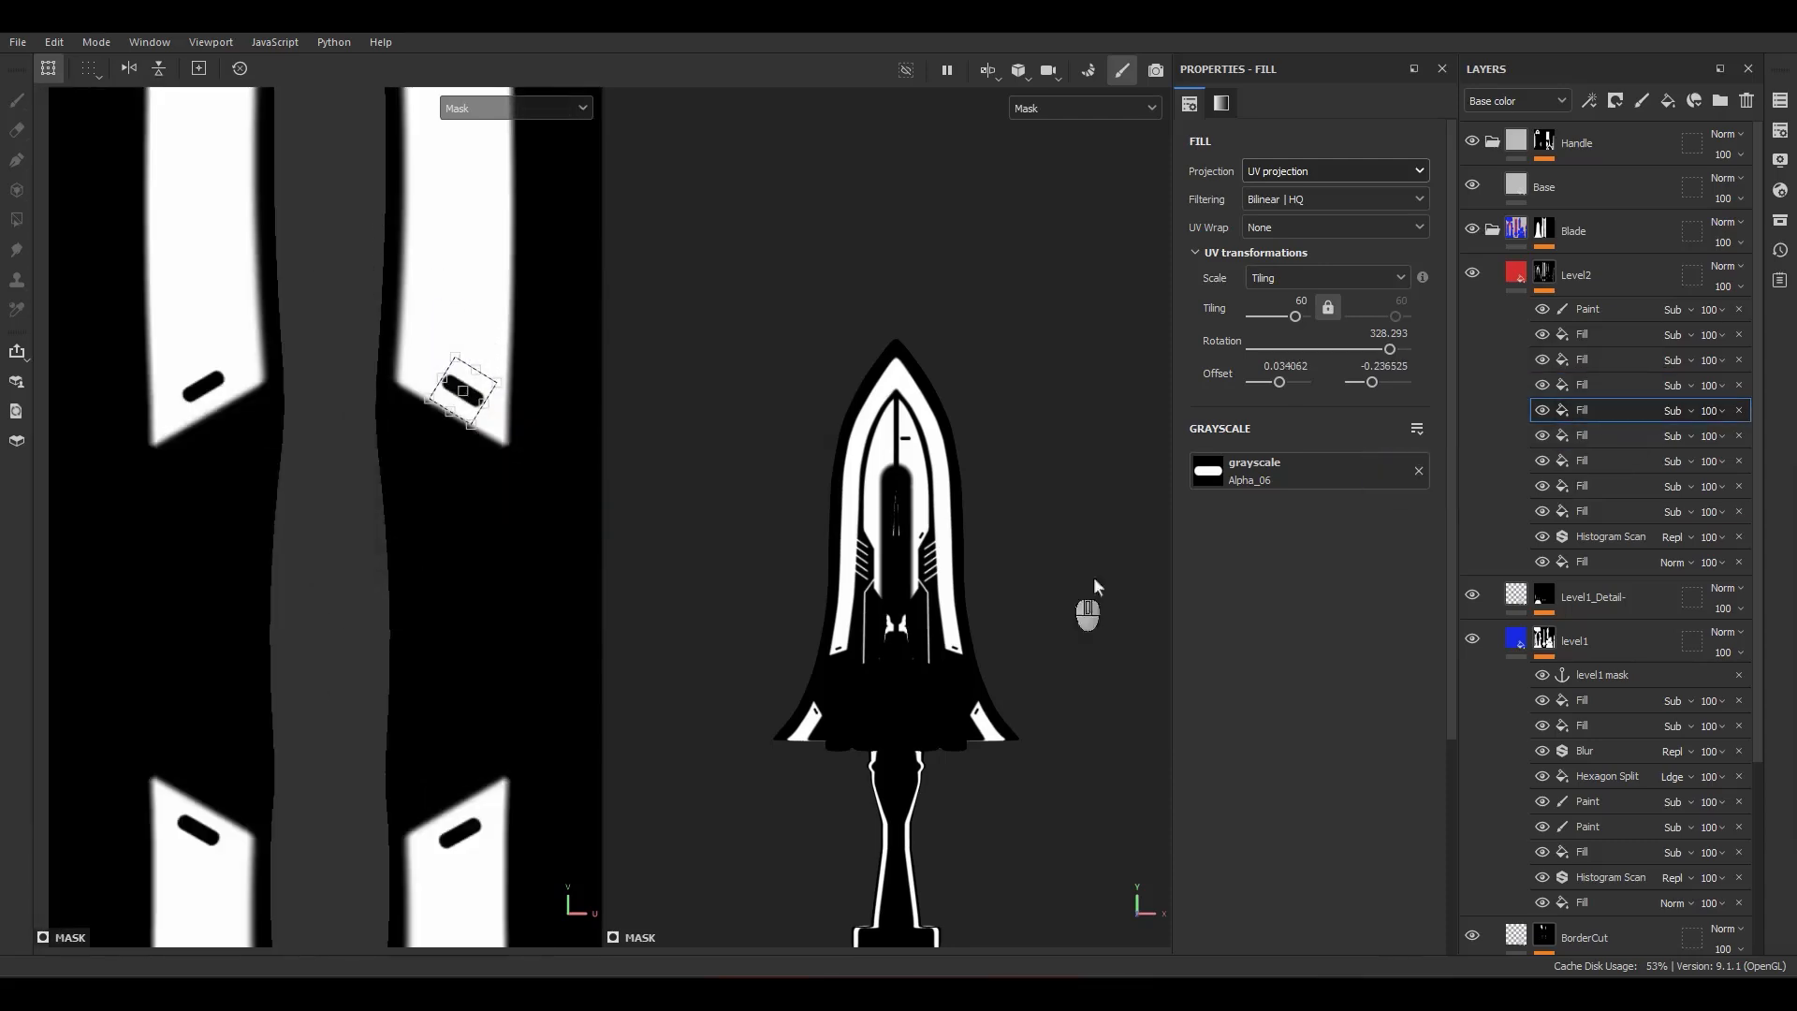
Step: Duplicate the slot fill on the blade's right angled edge above the diagonal lines and place the copy on the left edge, rotated to about 299 degrees
left_click(1593, 384)
left_click(1589, 358)
left_click(1589, 439)
scroll(289, 468, "down", 4)
middle_click_drag(289, 469, 313, 618, "alt")
scroll(328, 599, "up", 5)
key("ctrl+d")
scroll(487, 571, "up", 2)
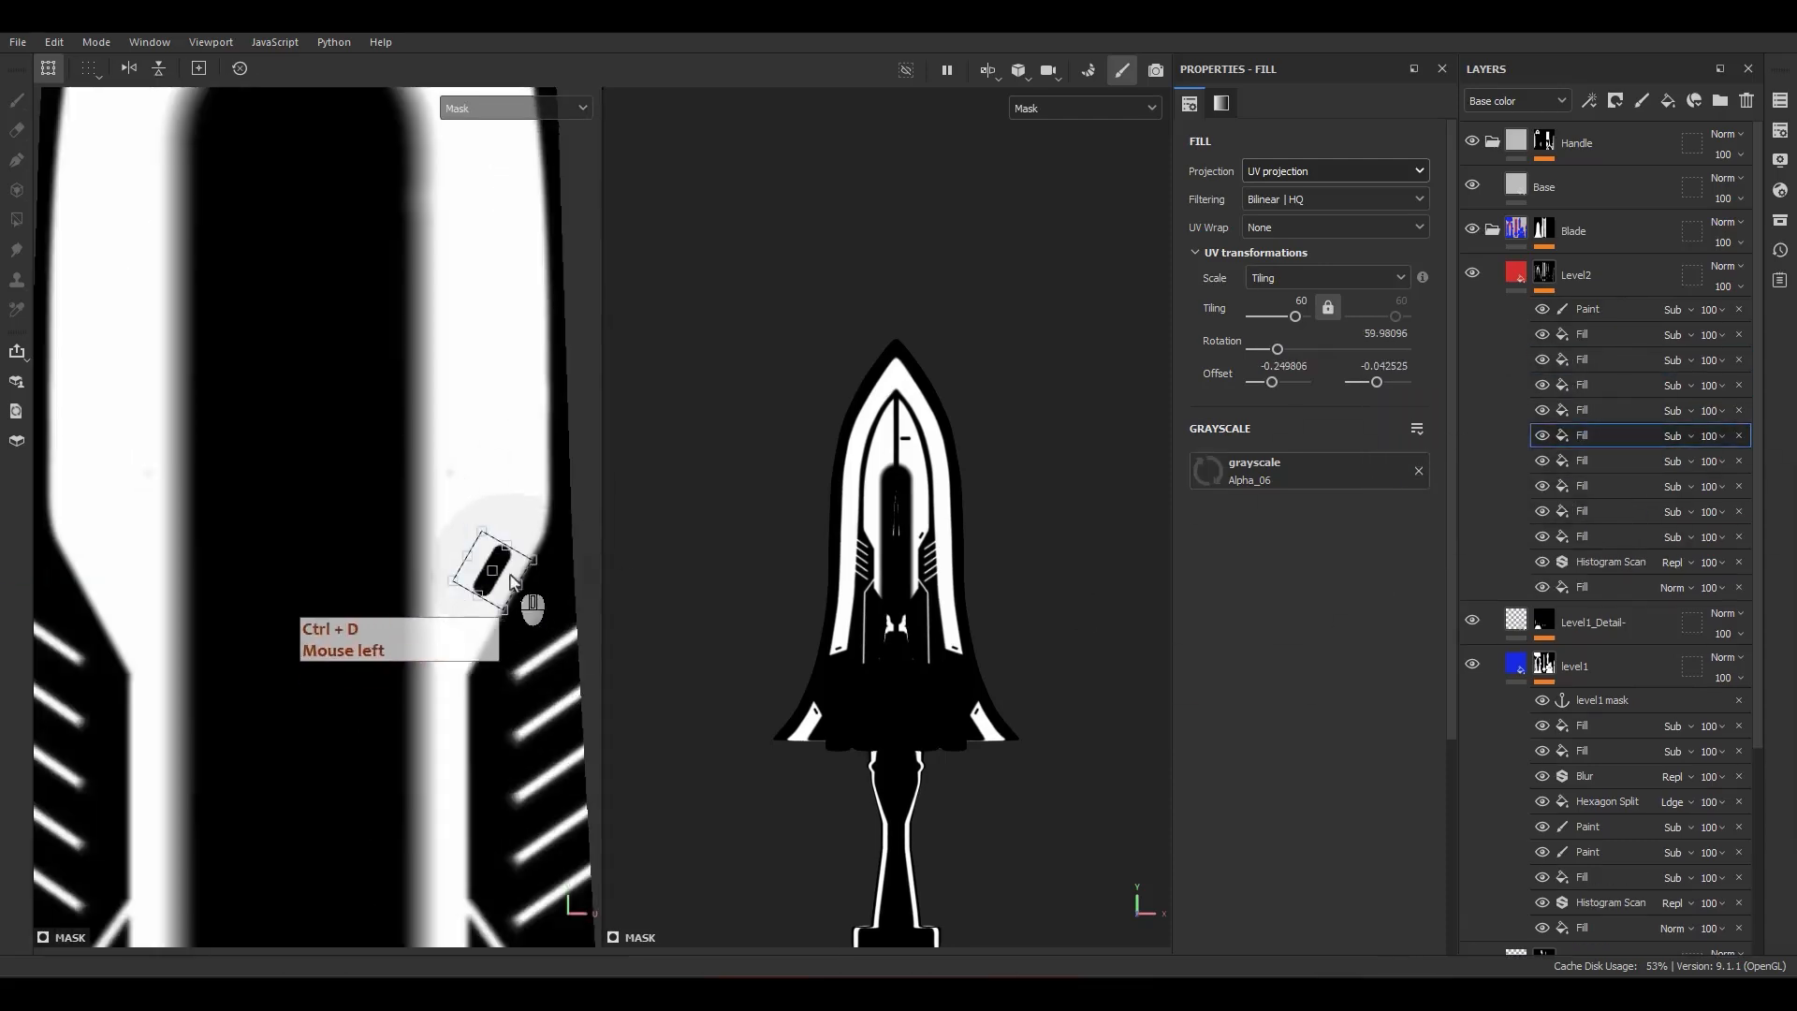
left_click_drag(507, 575, 103, 572)
middle_click_drag(103, 572, 201, 556, "alt")
left_click_drag(304, 487, 304, 536)
Step: Fine-tune the copied slot's position on the left angled edge to match the slot on the right
scroll(224, 562, "up", 2)
scroll(229, 593, "up", 1)
left_click_drag(241, 590, 242, 594)
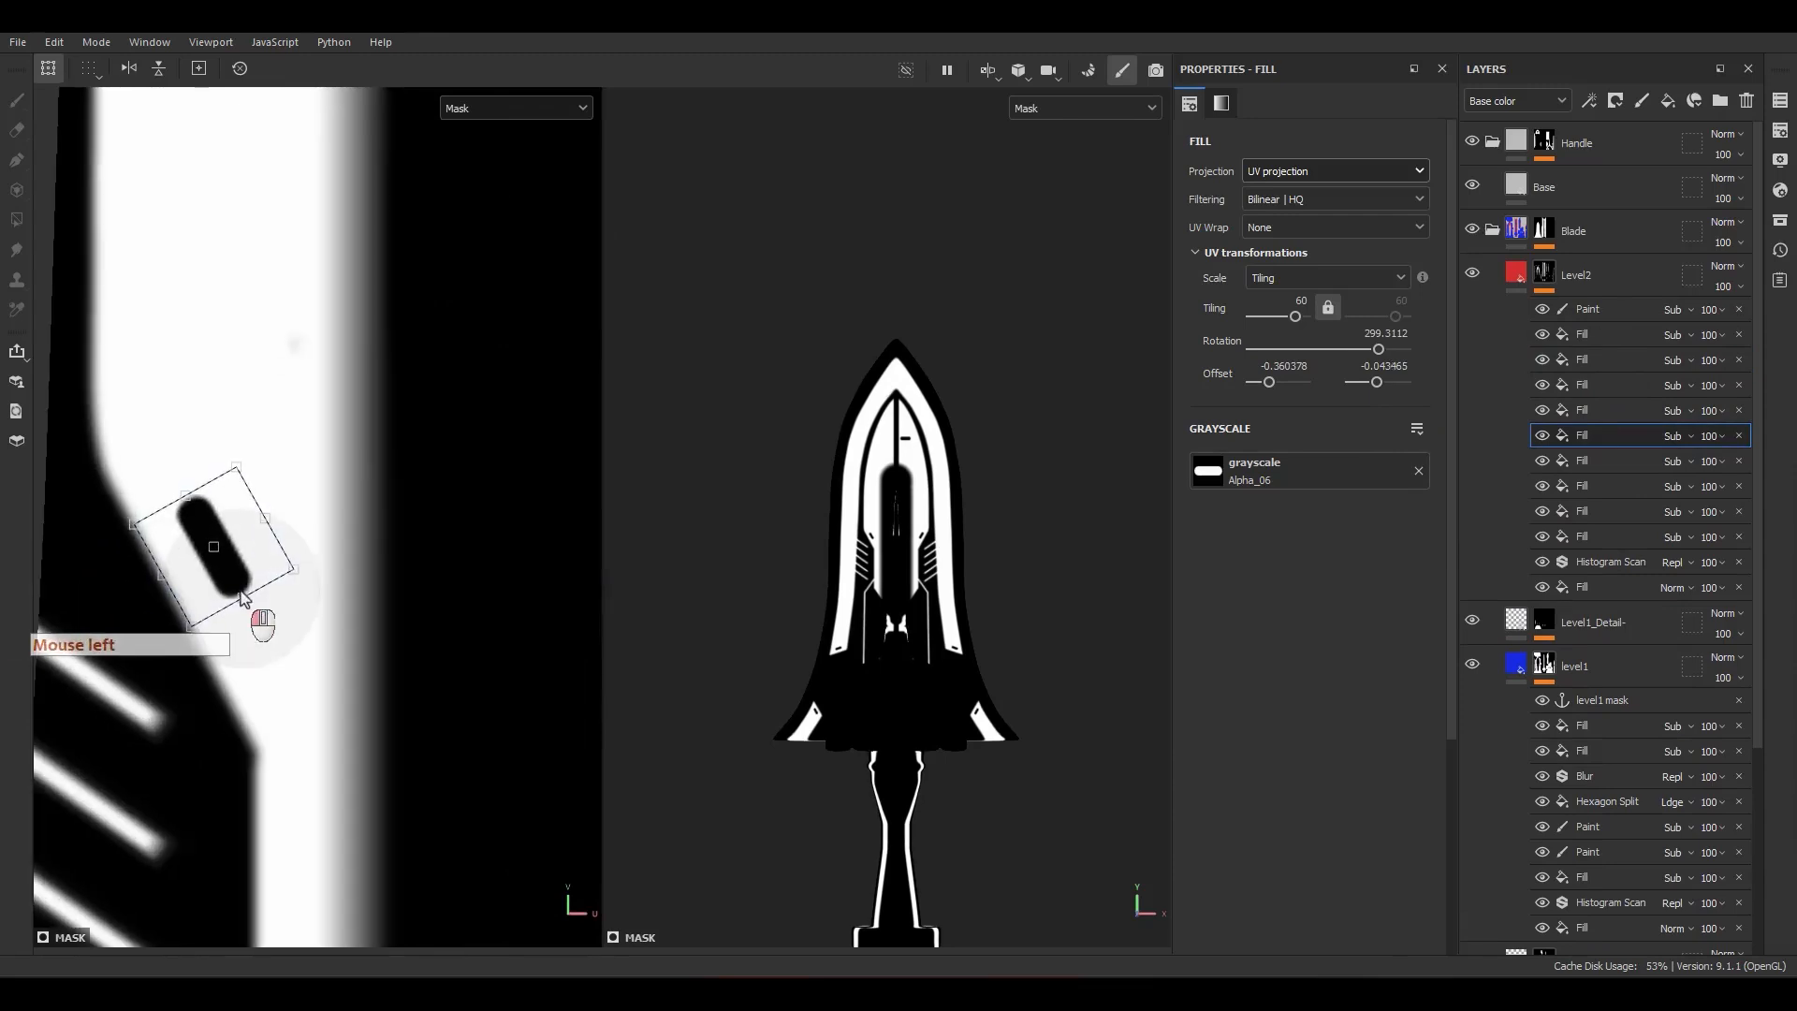
scroll(241, 600, "down", 4)
middle_click_drag(313, 618, 275, 603, "alt")
left_click_drag(211, 582, 213, 586)
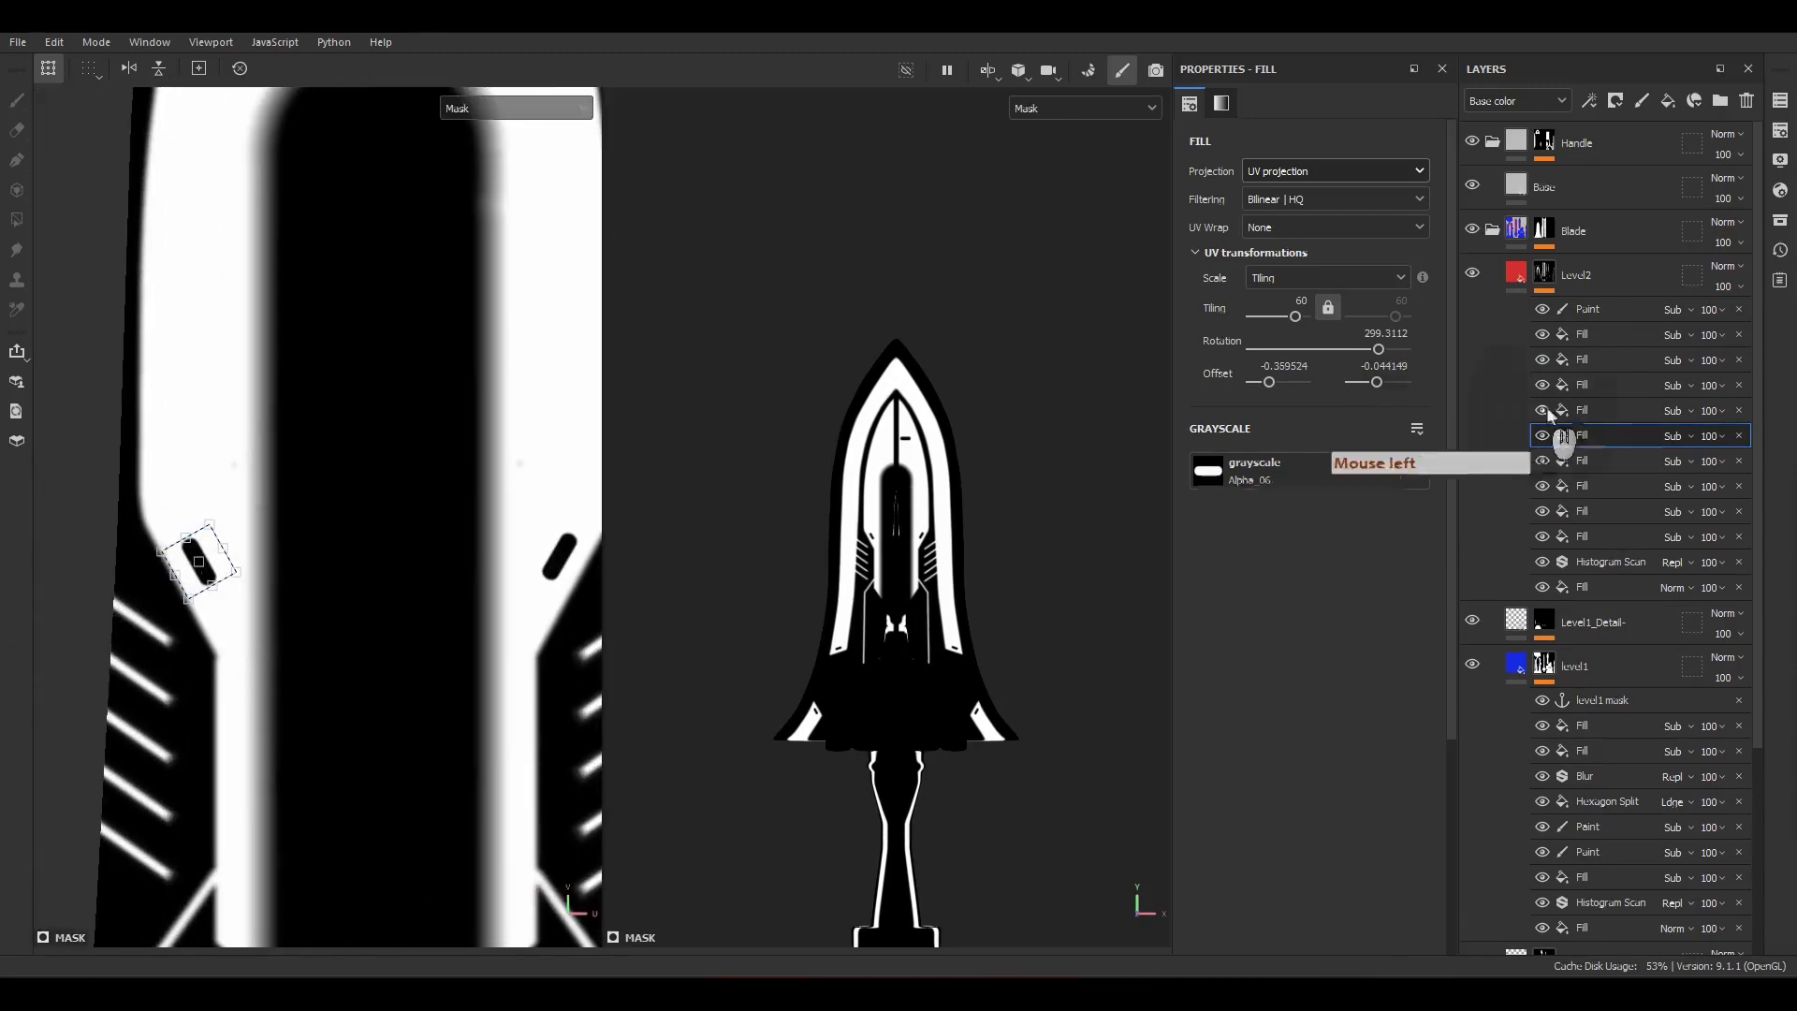
Step: Duplicate the horizontal slot fill near the blade's tip and place the copy on the opposite side of the centerline
left_click(1579, 466)
left_click(1587, 486)
middle_click_drag(449, 187, 404, 787, "alt")
scroll(416, 440, "up", 2)
left_click_drag(421, 440, 209, 456)
key("ctrl+d")
scroll(385, 425, "up", 2)
left_click(1542, 483)
left_click(1541, 484)
double_click(1541, 484)
Step: Delete the paint effect at the top of Level2's mask stack and add a new, empty paint effect
scroll(417, 515, "down", 8)
middle_click_drag(397, 477, 272, 302, "alt")
mouse_move(918, 720)
left_mouse_down("alt")
mouse_move(1140, 594)
mouse_move(952, 717)
left_mouse_up("alt")
left_click(1602, 335)
left_click(1604, 314)
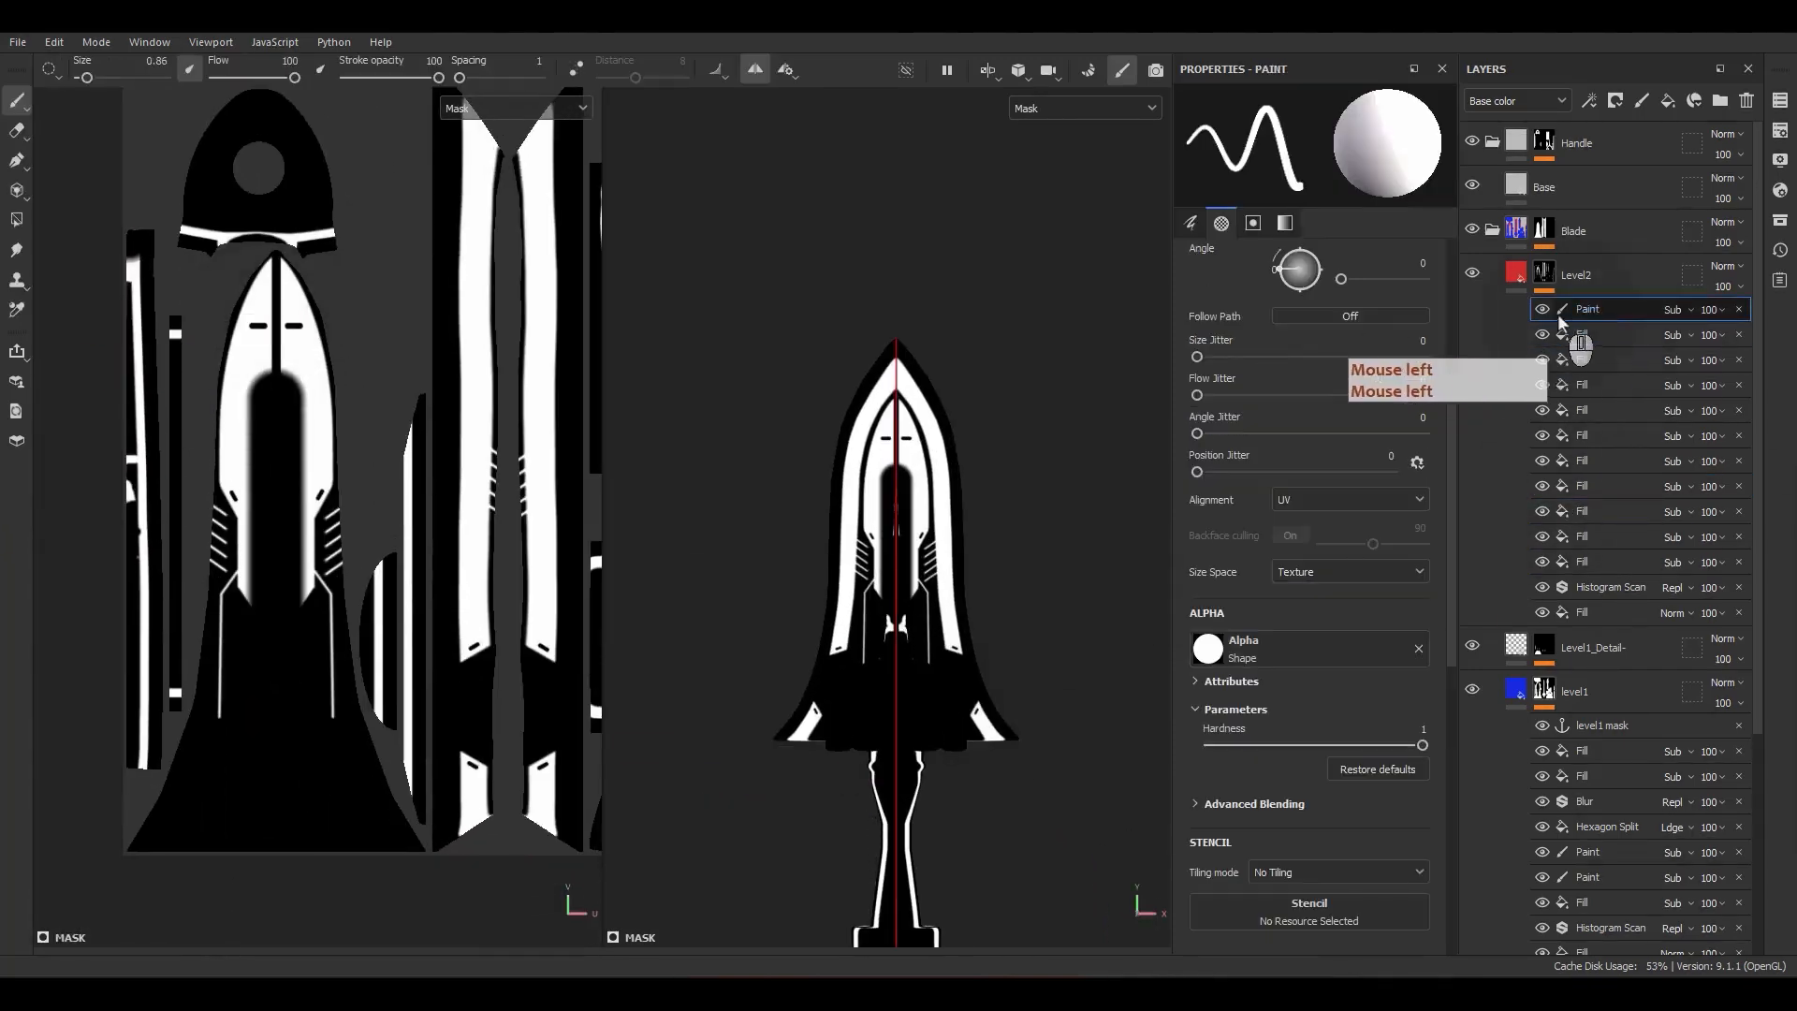
left_click(1739, 310)
right_click(1601, 309)
left_click(1604, 594)
Step: Polygon-fill all UV islands with white on the new paint effect and set its blending mode to Subtract
left_click(17, 219)
left_click_drag(188, 654, 608, 241)
left_click(1678, 309)
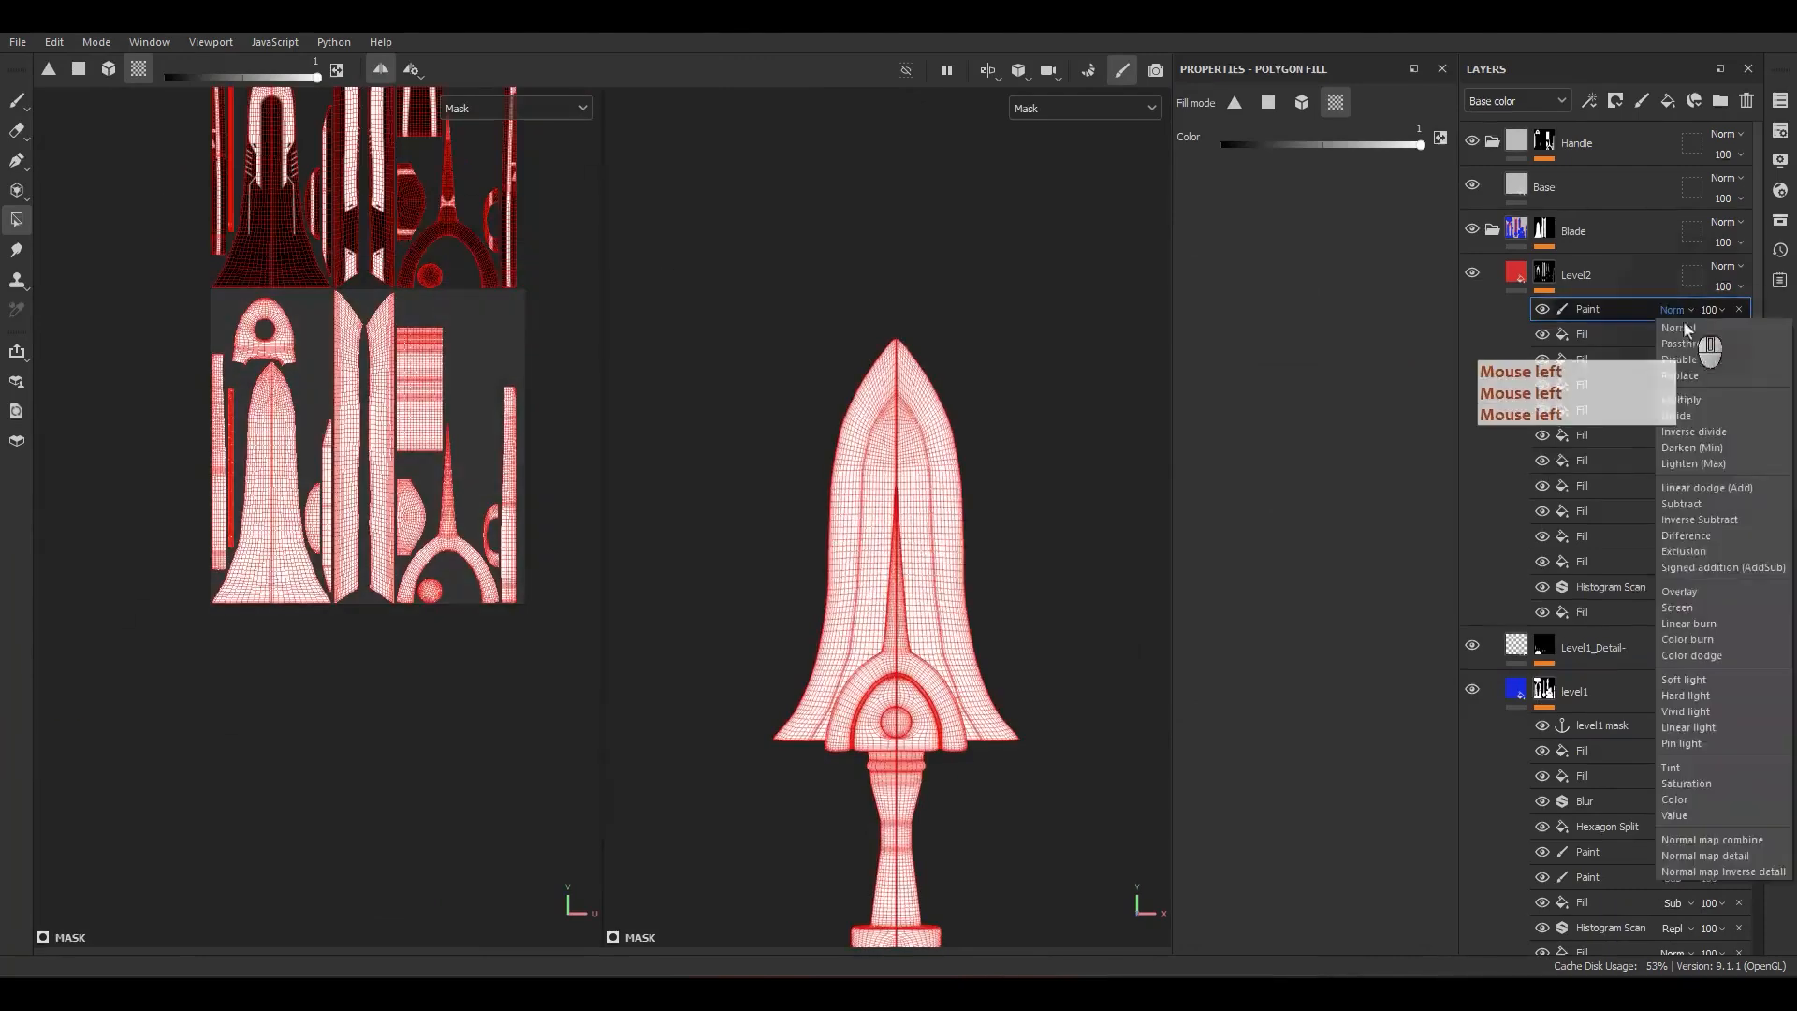
left_click(1687, 506)
Step: Polygon-fill the blade and long strip UV islands with black to restore Level2's mask there
key("x")
left_click_drag(283, 686, 272, 604)
scroll(351, 596, "up", 4)
left_click_drag(402, 599, 431, 550)
scroll(331, 538, "down", 4)
middle_click_drag(368, 552, 397, 477, "alt")
scroll(840, 685, "up", 3)
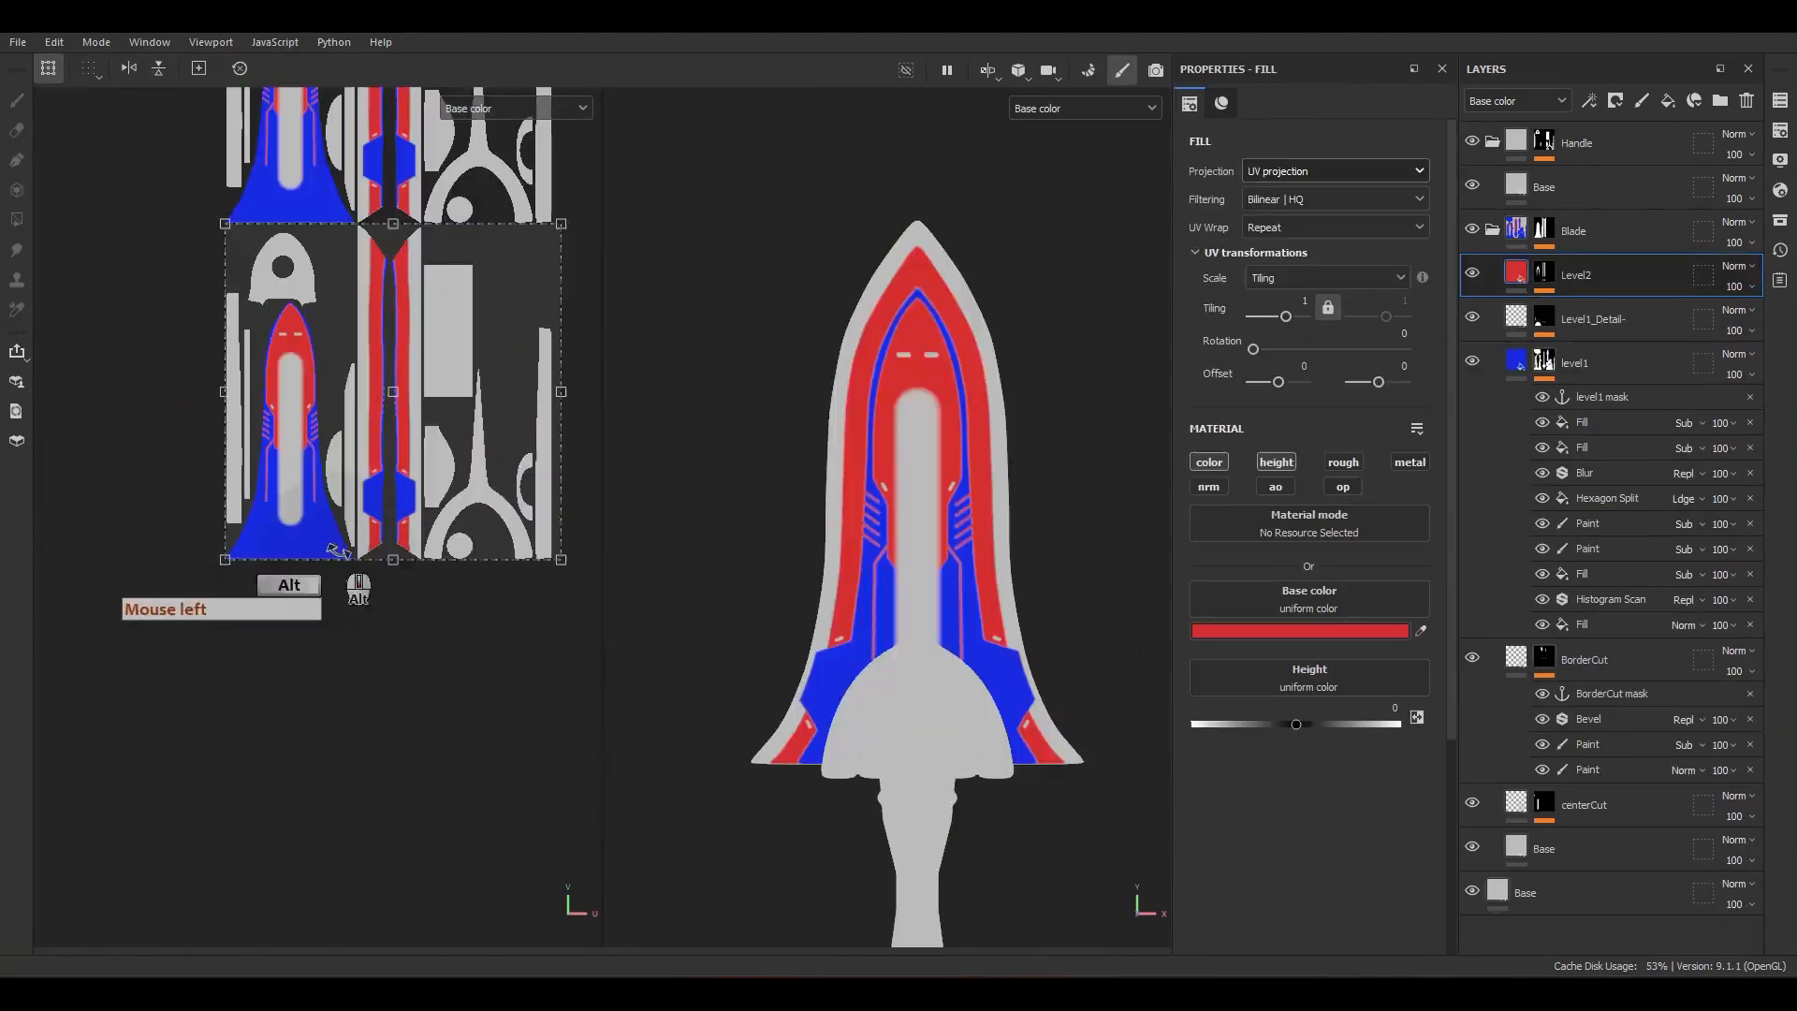
Step: Set the Level2 fill's height to 0.05
middle_click_drag(842, 655, 899, 594, "alt")
left_click_drag(898, 593, 945, 440, "alt")
left_click_drag(1296, 725, 1302, 732)
left_click(1370, 713)
key("Return")
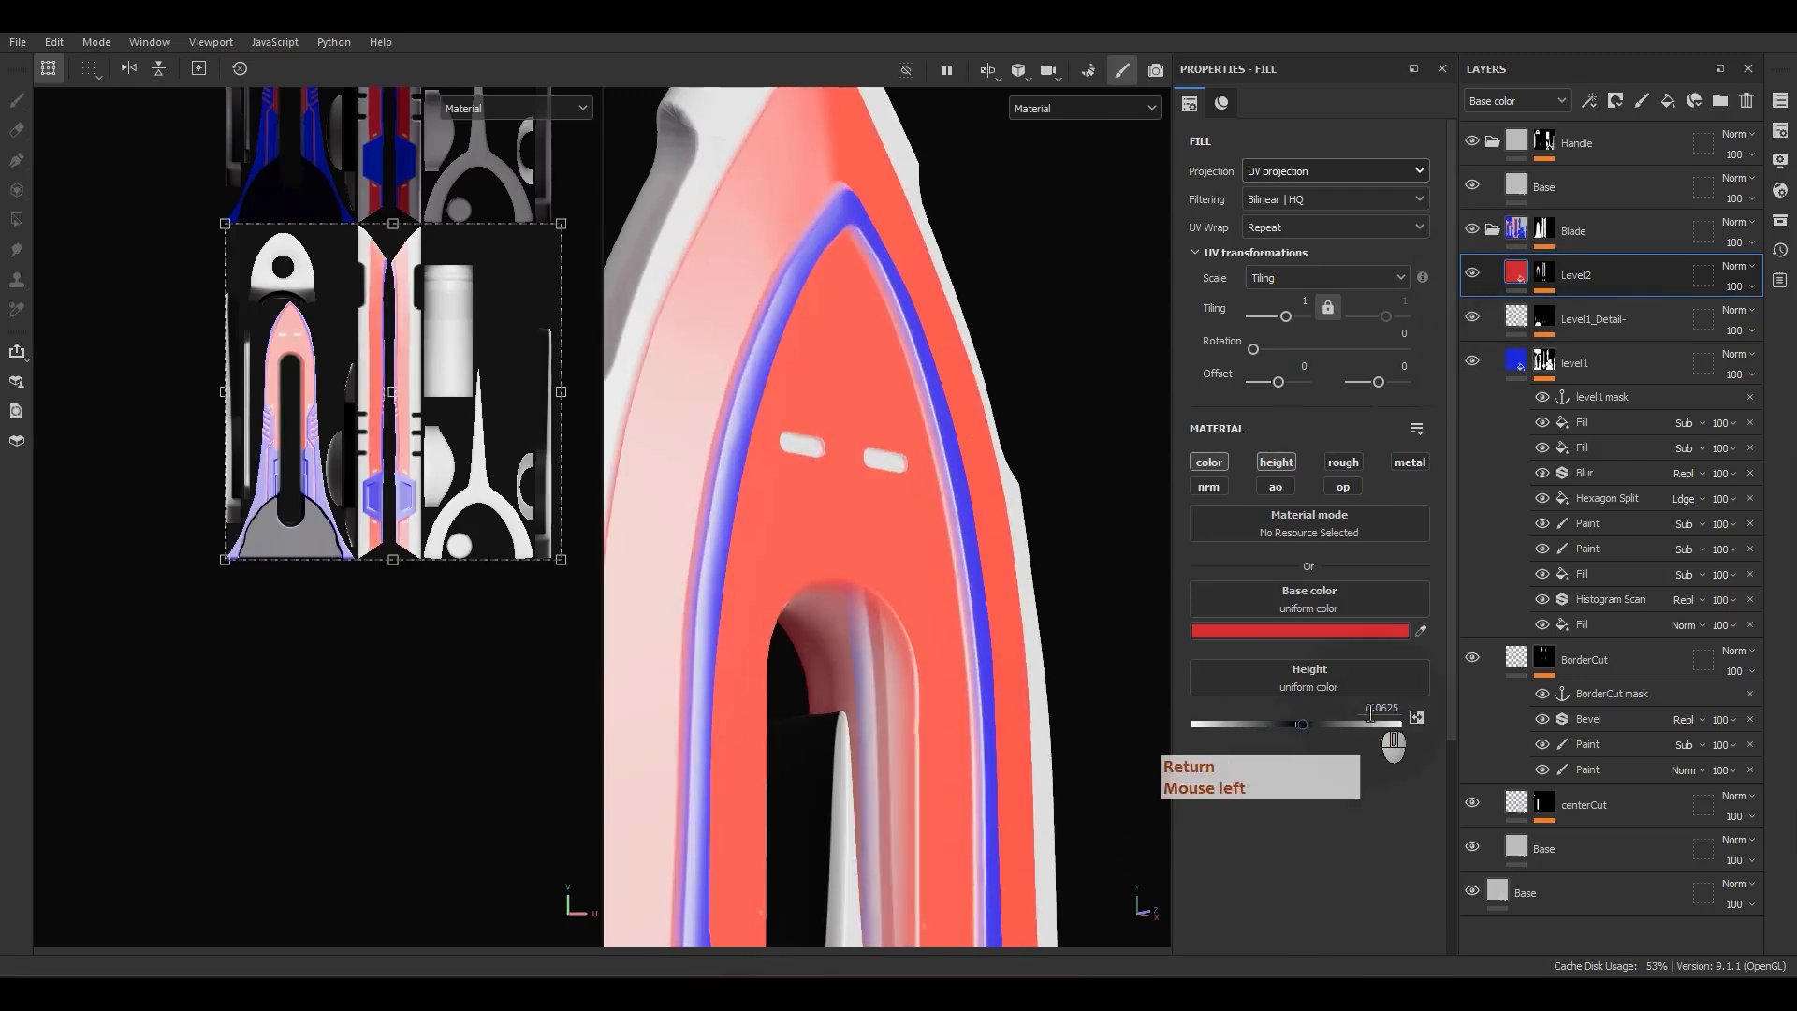
key("Return")
Step: Set the Level2 fill's height to 0.1
scroll(889, 487, "down", 4)
middle_click_drag(889, 524, 900, 299, "alt")
scroll(749, 524, "up", 5)
left_click_drag(748, 524, 698, 585, "alt")
middle_click_drag(698, 585, 805, 543, "alt")
left_click_drag(805, 542, 899, 524, "alt")
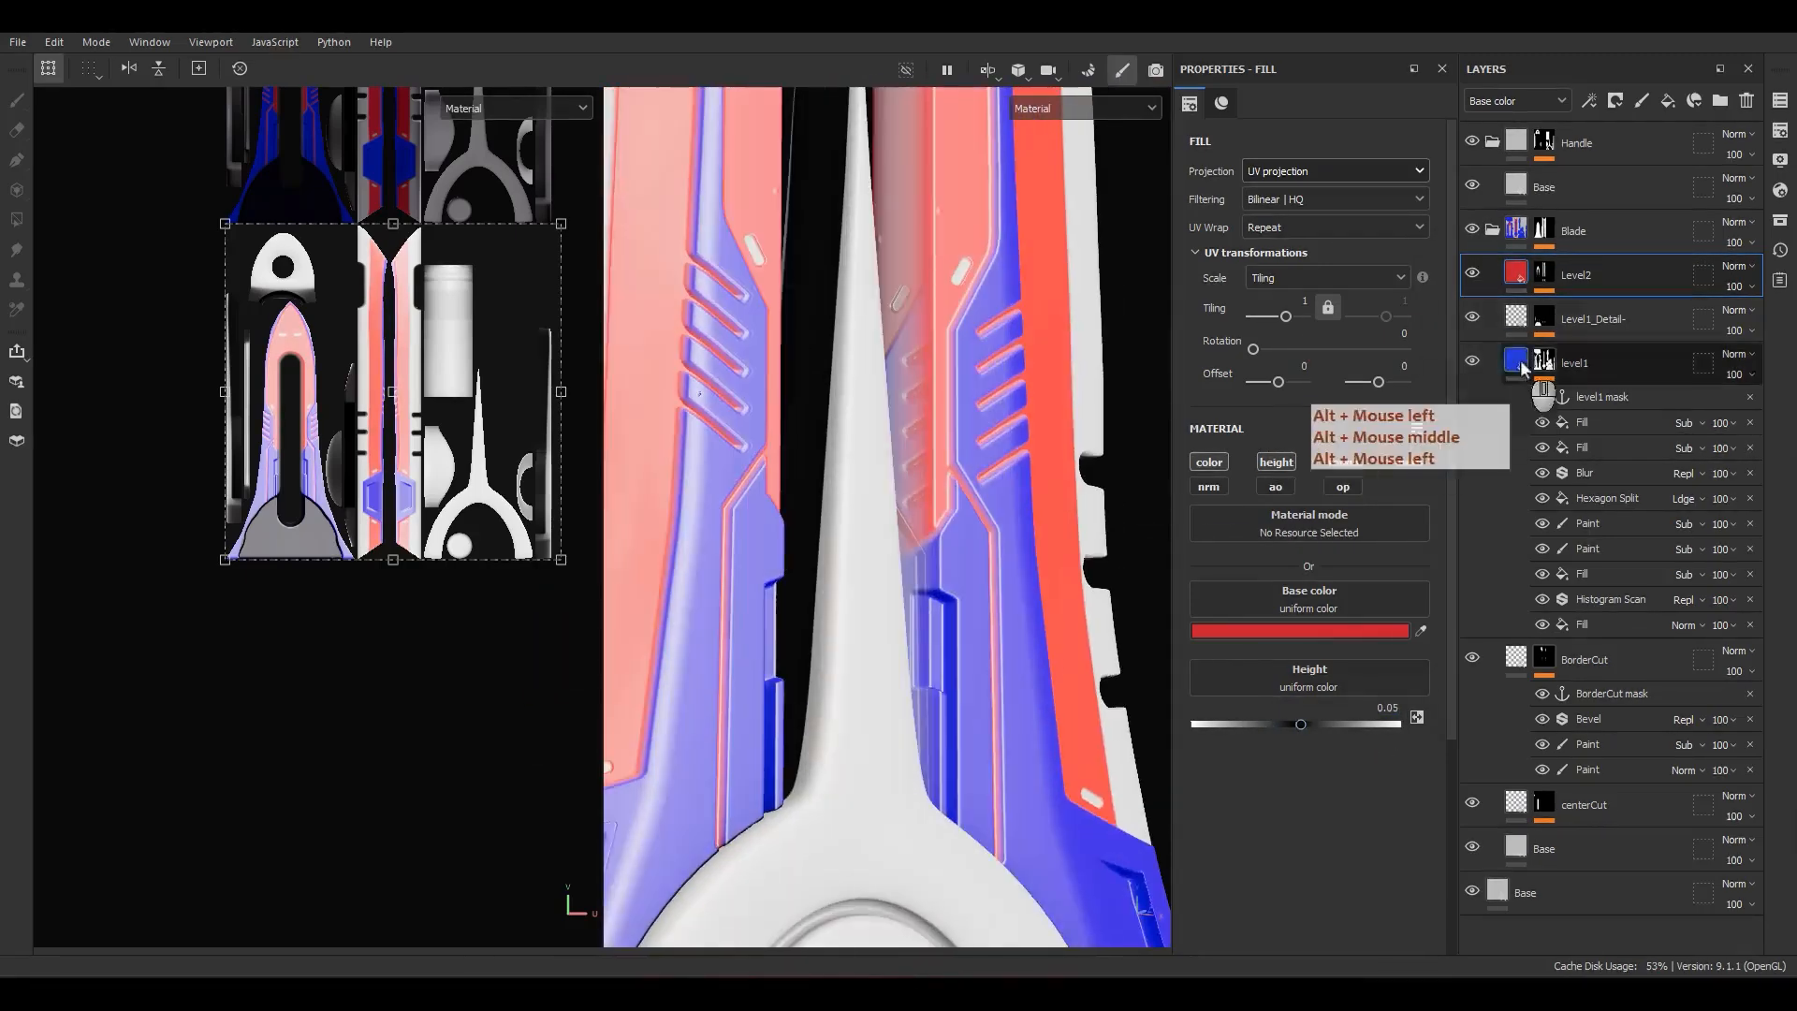
left_click(1543, 378)
left_click(1387, 709)
type("0.1")
key("Return")
Step: Add a Blur filter to Level2's mask, directly beneath the top paint effect
middle_click_drag(978, 374, 949, 613, "alt")
left_click_drag(949, 613, 899, 599, "alt")
left_click(1544, 273)
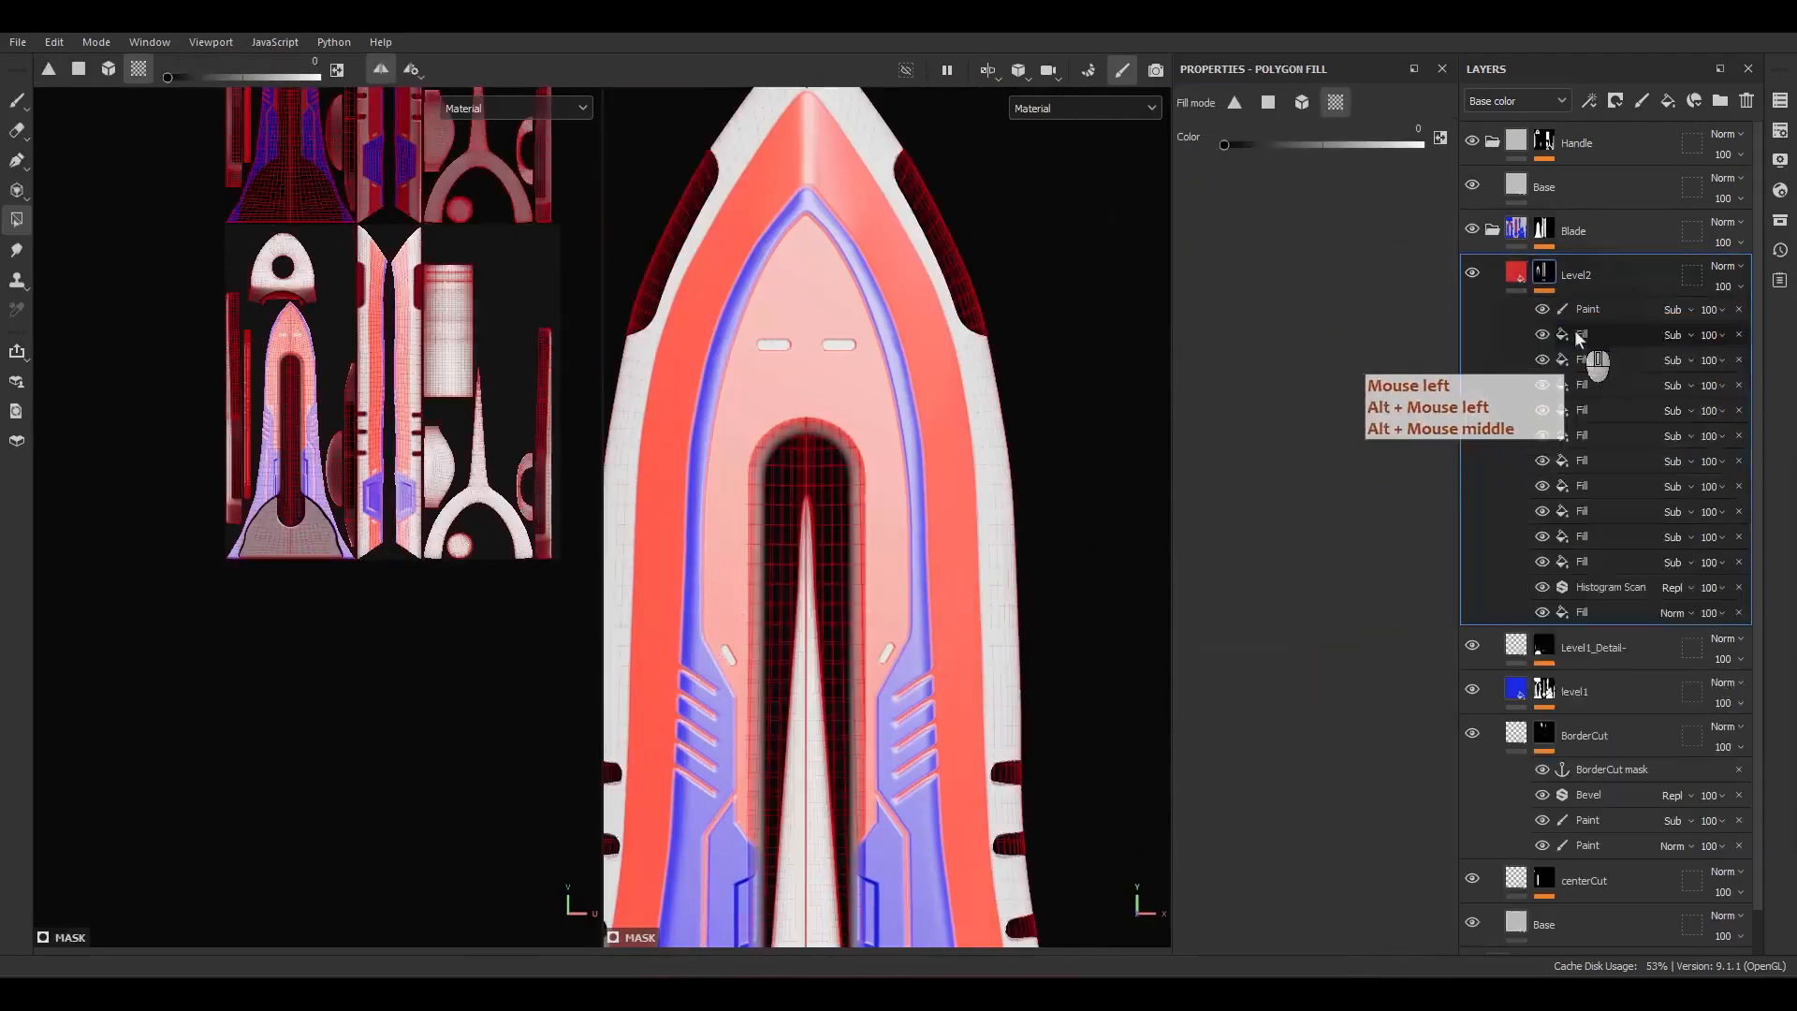
right_click(1574, 329)
left_click(1581, 313)
right_click(1582, 334)
left_click(1576, 698)
left_click(1348, 151)
left_click(1433, 176)
type("blu")
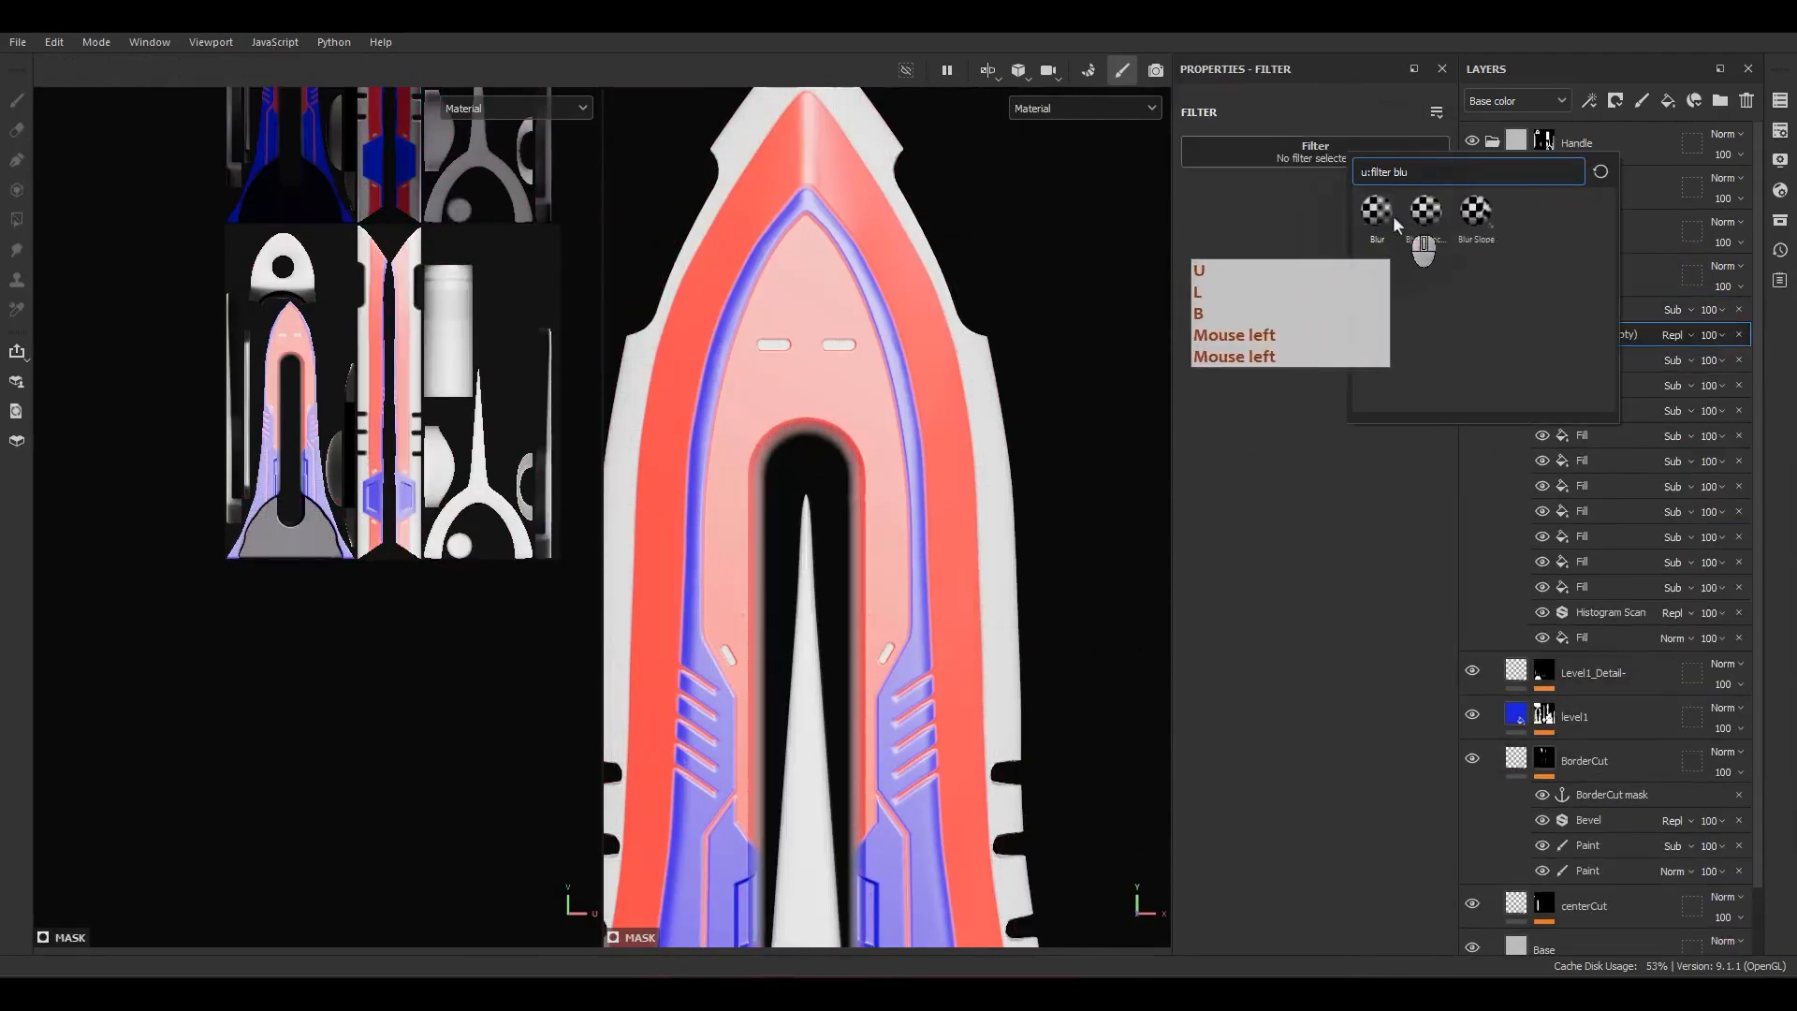
left_click(1389, 214)
Step: Set the Blur filter's intensity on Level2's mask to 0.2
middle_click_drag(823, 375, 851, 456, "alt")
left_click(1428, 232)
type(".2")
key("Return")
Step: Examine the blade's relief from several angles, check the height settings of Level2 and level1, and view the slot edges up close
scroll(842, 449, "down", 3)
middle_click_drag(870, 581, 913, 308, "alt")
left_click_drag(945, 421, 939, 459, "alt")
scroll(940, 459, "down", 3)
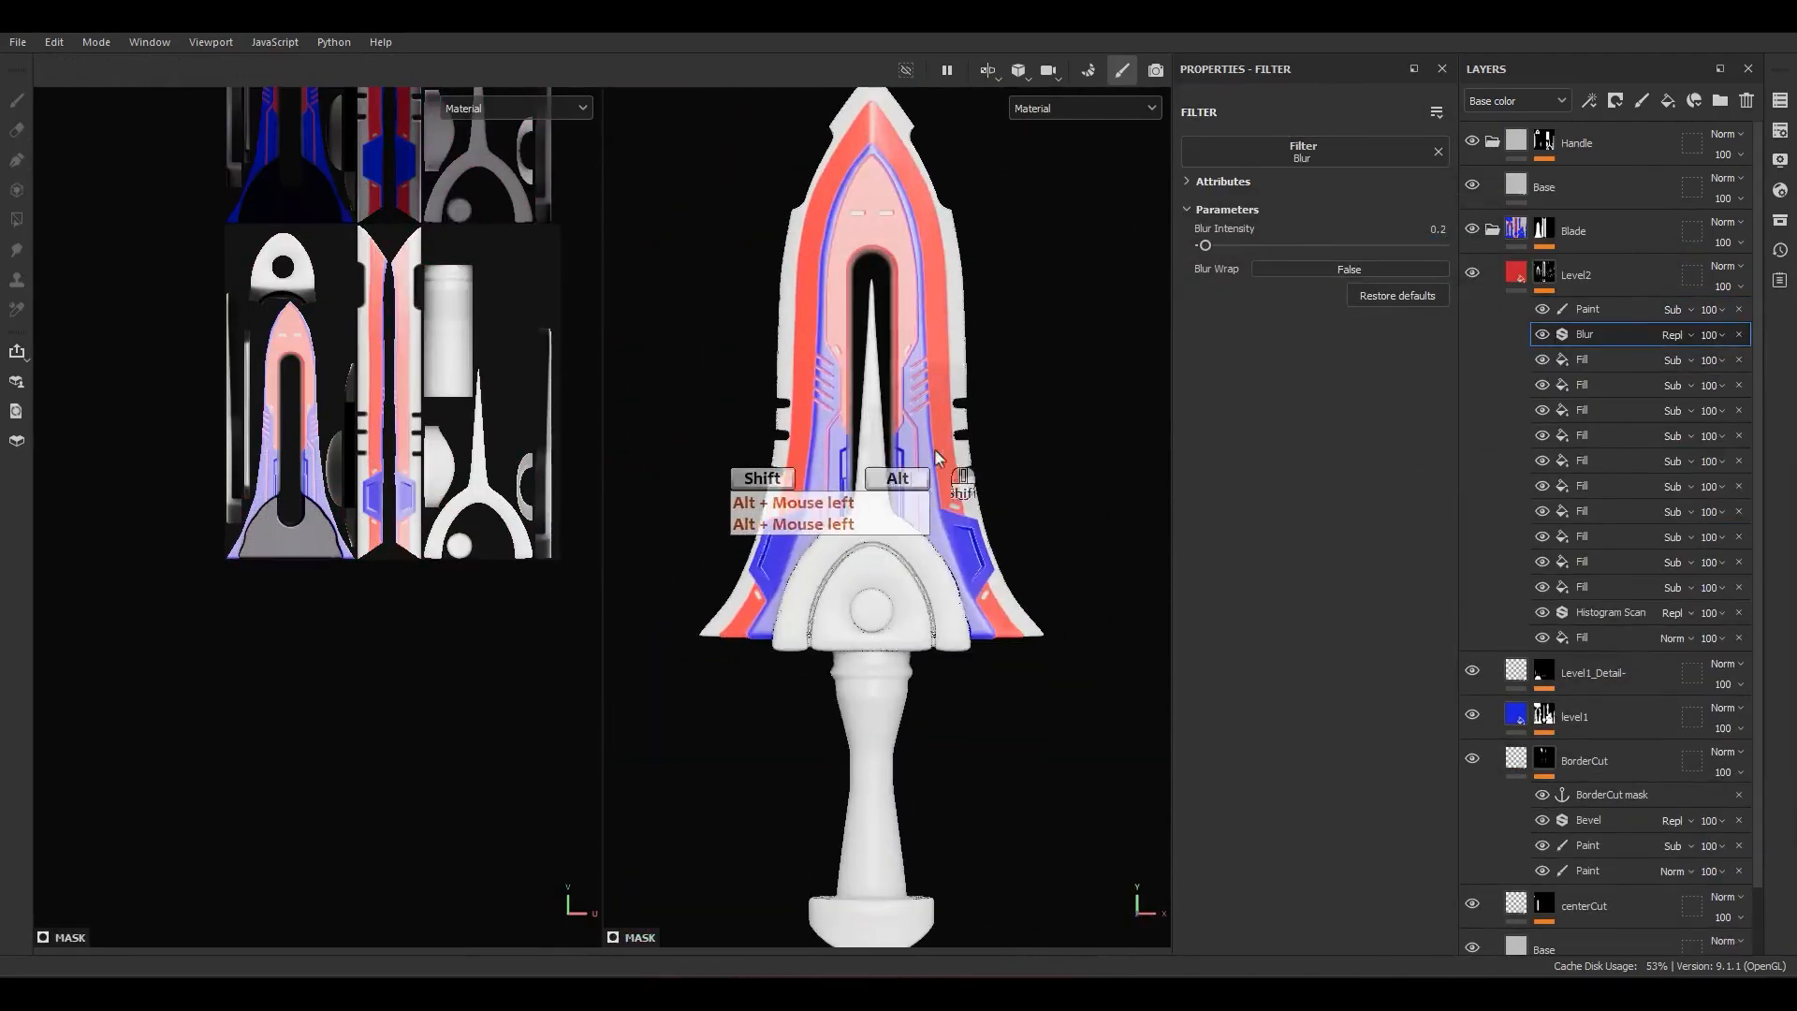
right_click_drag(956, 483, 952, 479, "alt")
middle_click_drag(953, 479, 999, 506, "alt")
left_click_drag(998, 505, 983, 513, "alt")
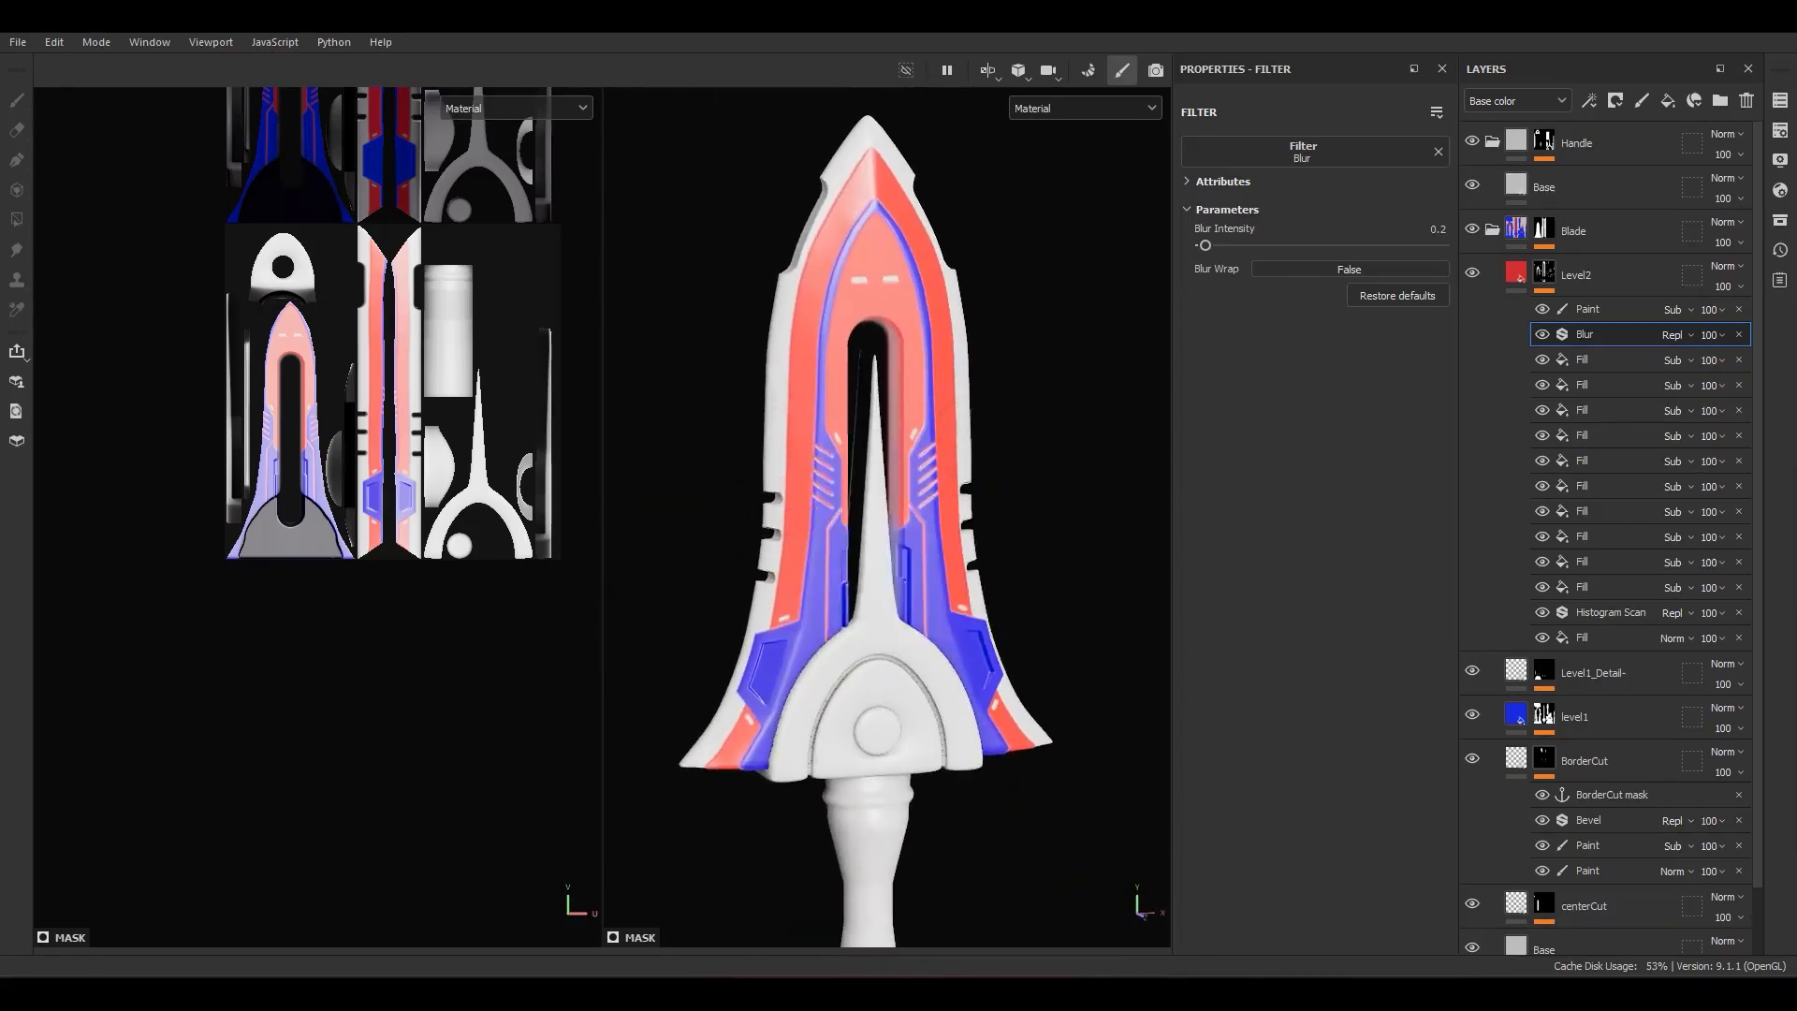
right_click_drag(983, 513, 1011, 524, "alt")
left_click_drag(884, 379, 1110, 351, "alt")
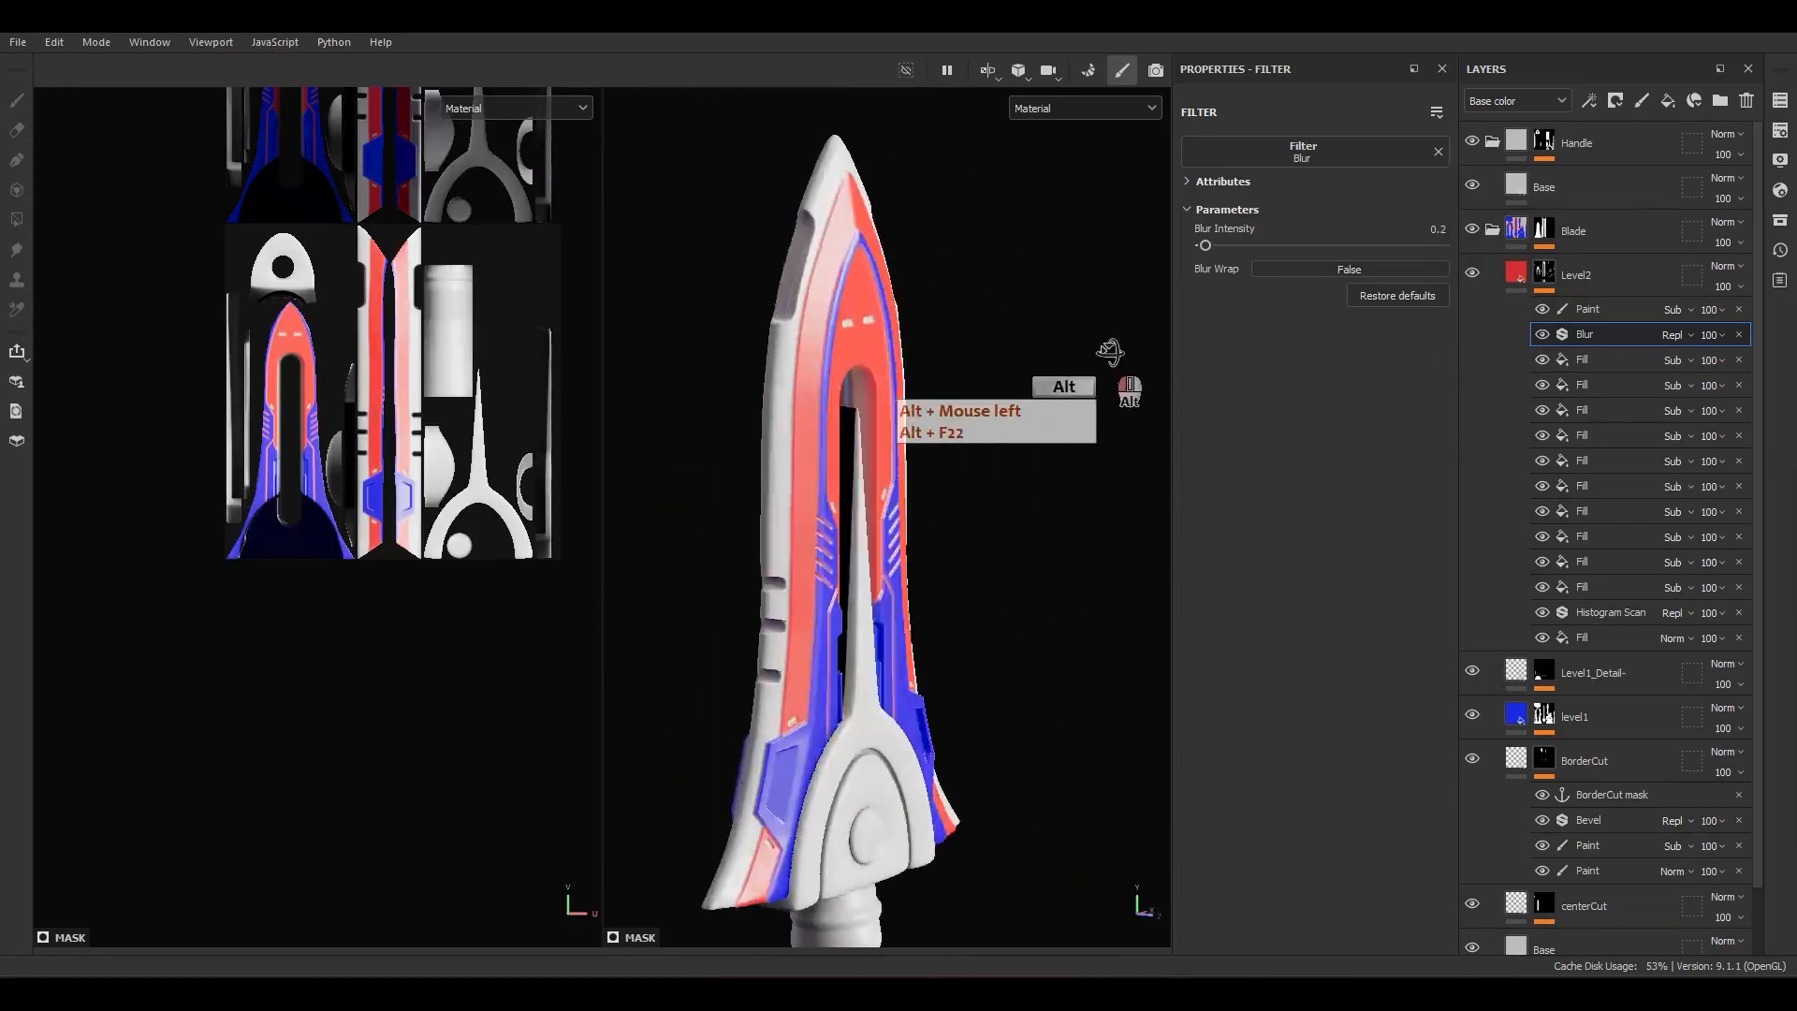
right_click_drag(903, 300, 838, 300, "alt")
middle_click_drag(839, 301, 842, 421, "alt")
right_click_drag(842, 421, 946, 368, "alt")
left_click_drag(946, 369, 835, 309, "alt")
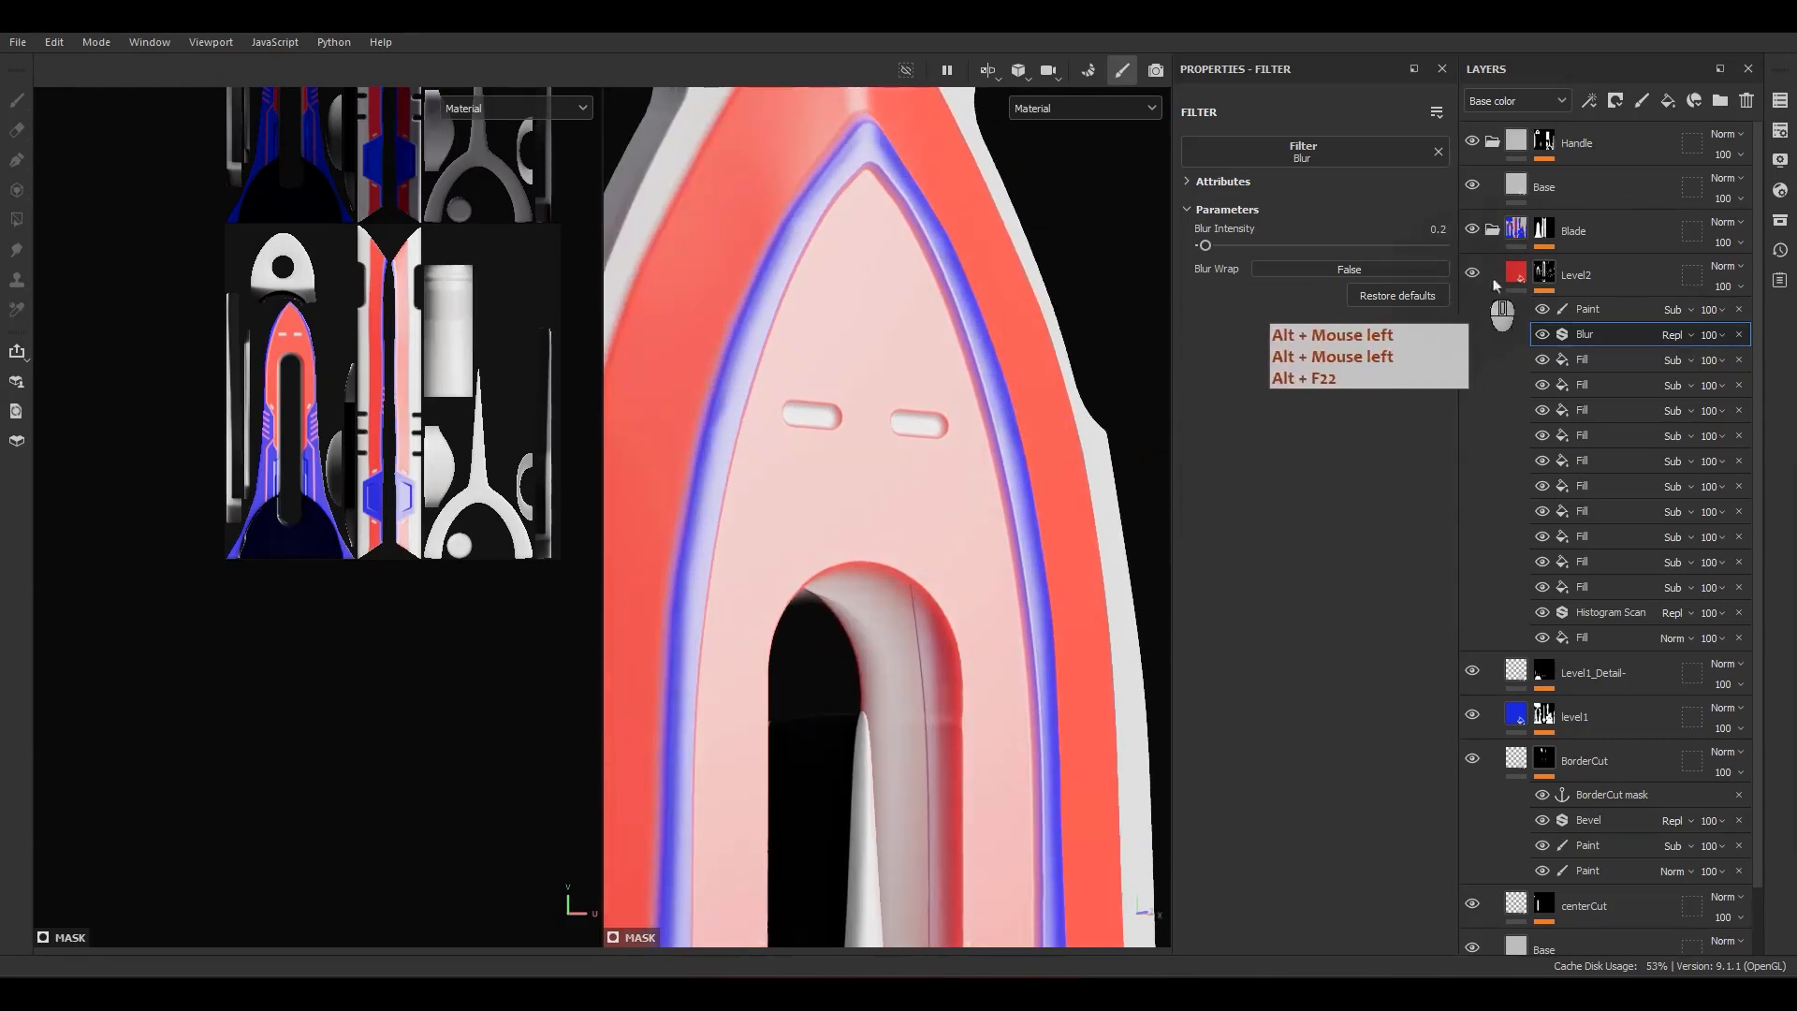
left_click(1516, 272)
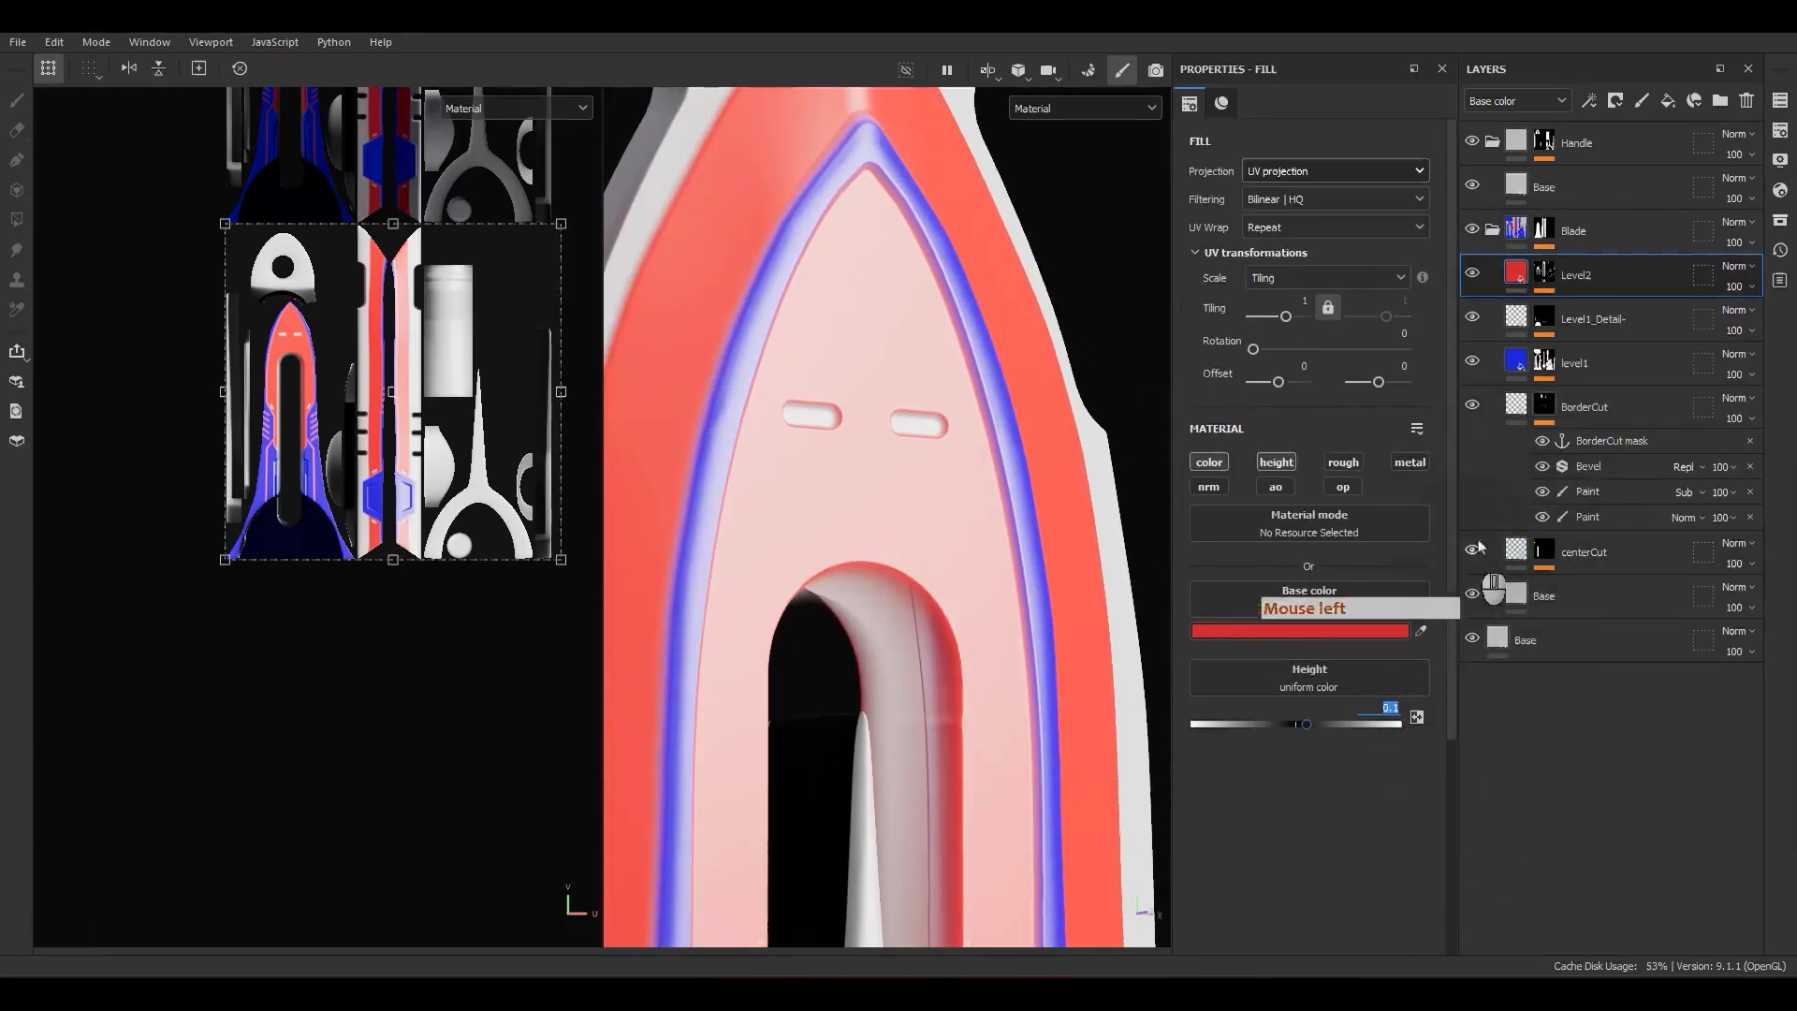
left_click(1518, 365)
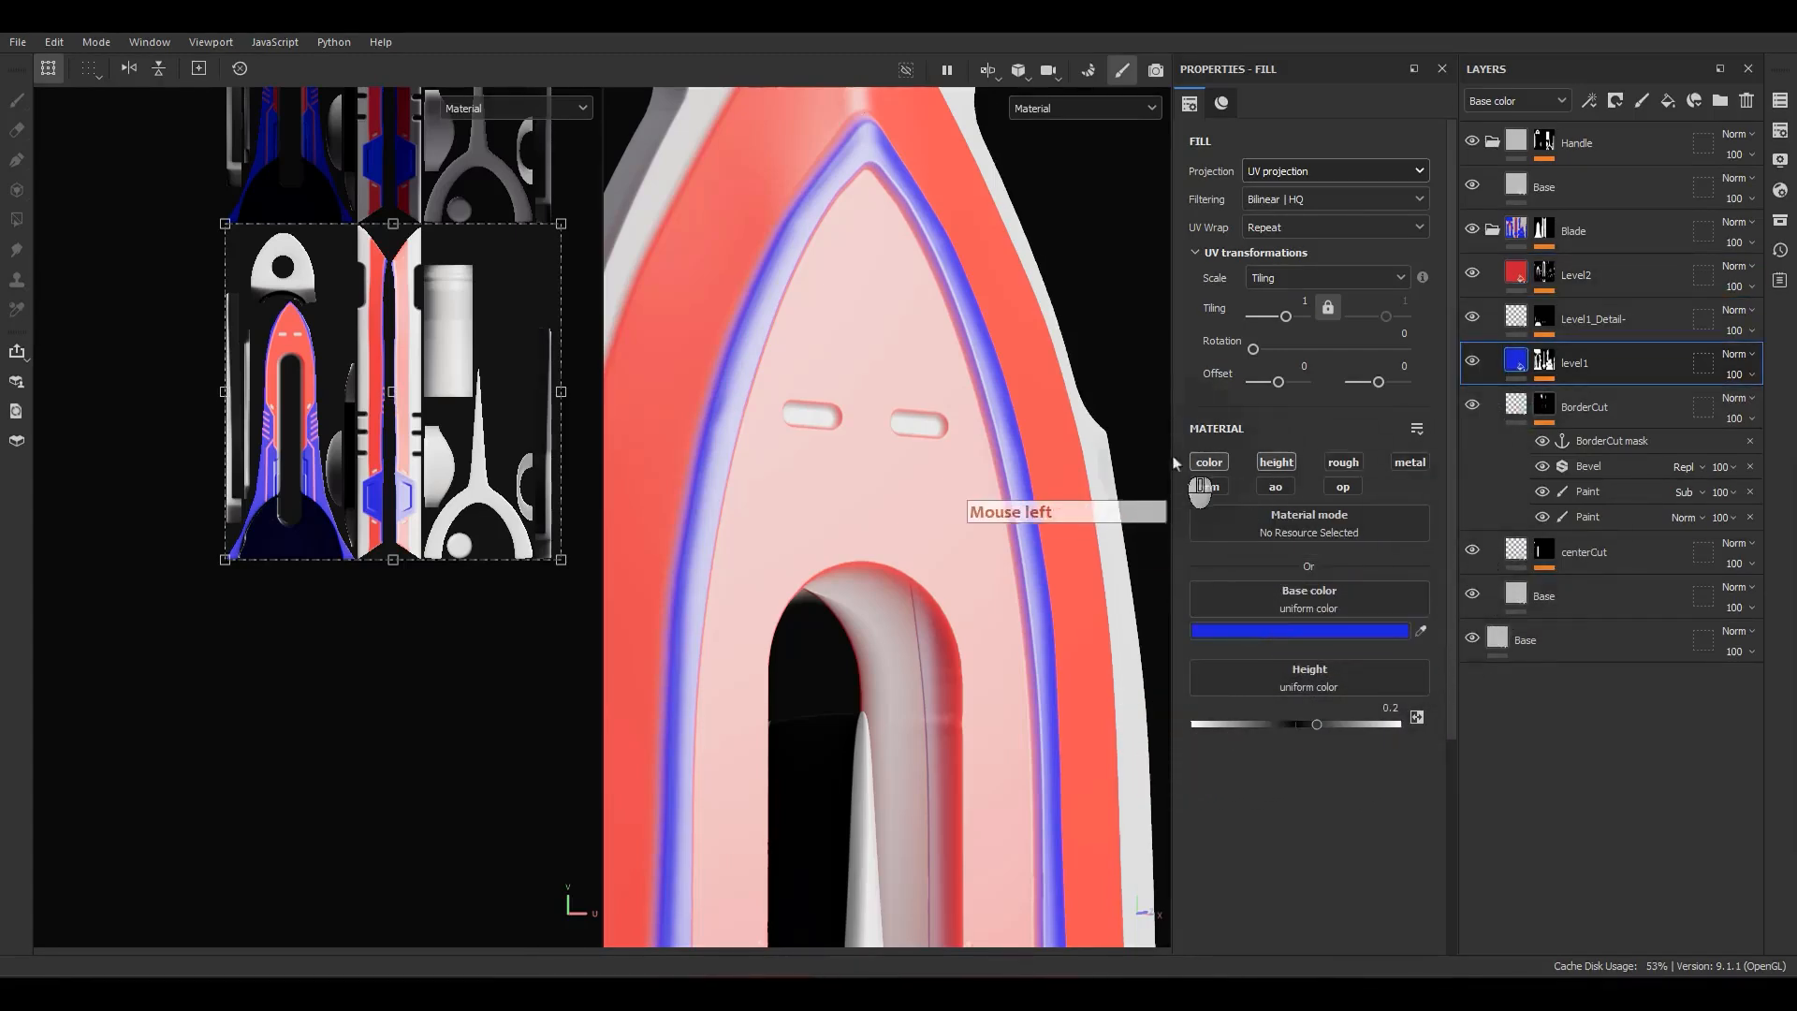
scroll(931, 449, "up", 5)
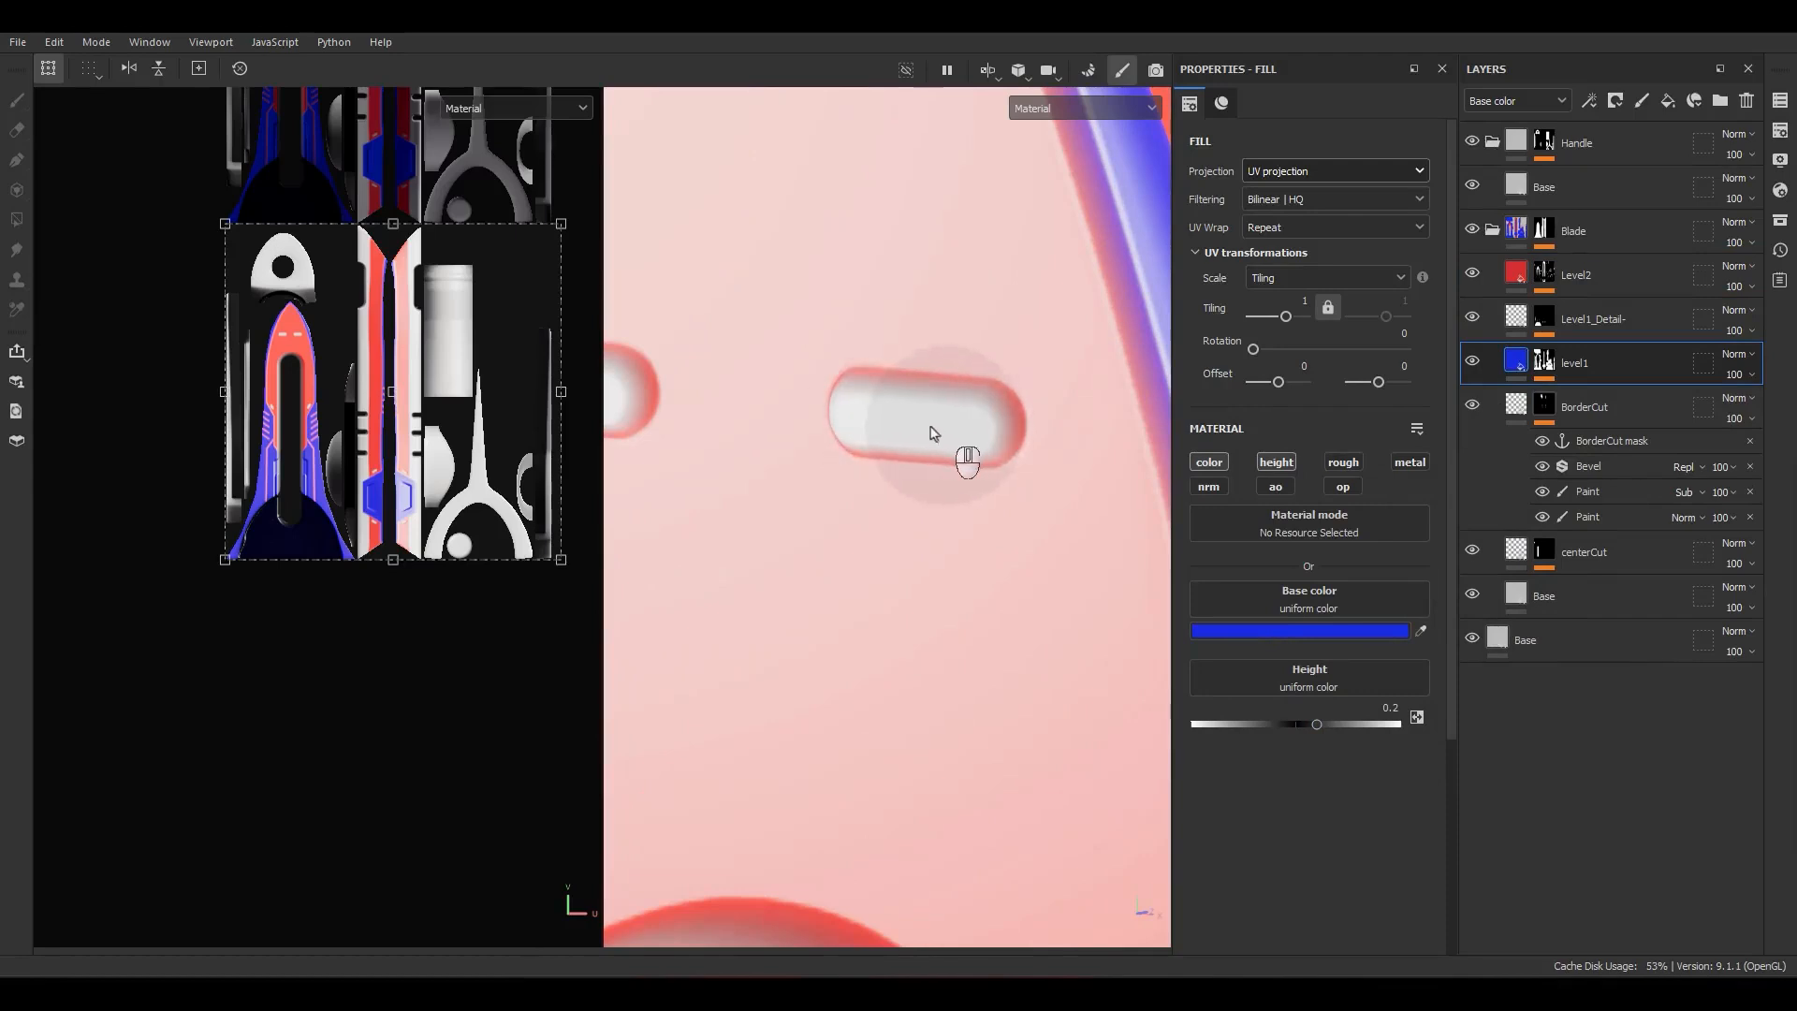
middle_click_drag(964, 309, 948, 348, "alt")
scroll(926, 374, "down", 8)
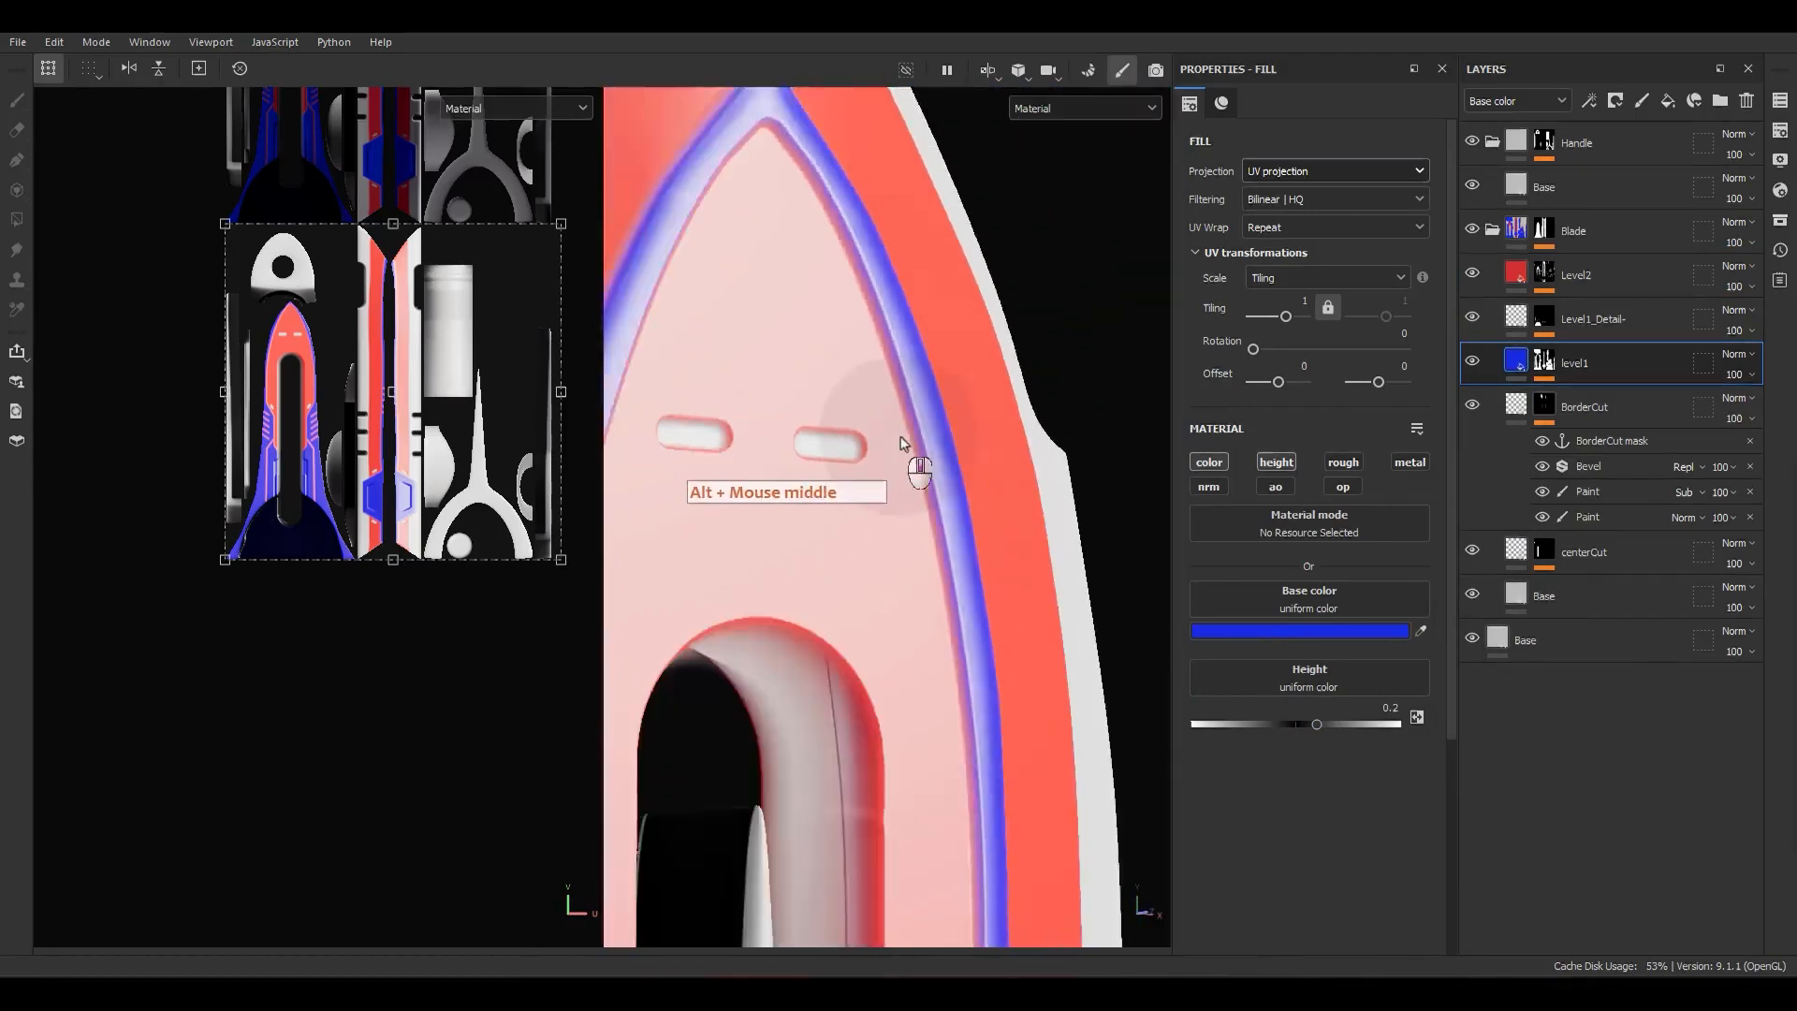
Step: Disable the color channel on the level1 and Level2 fill layers, leaving only height active
left_click(1210, 463)
left_click(1527, 274)
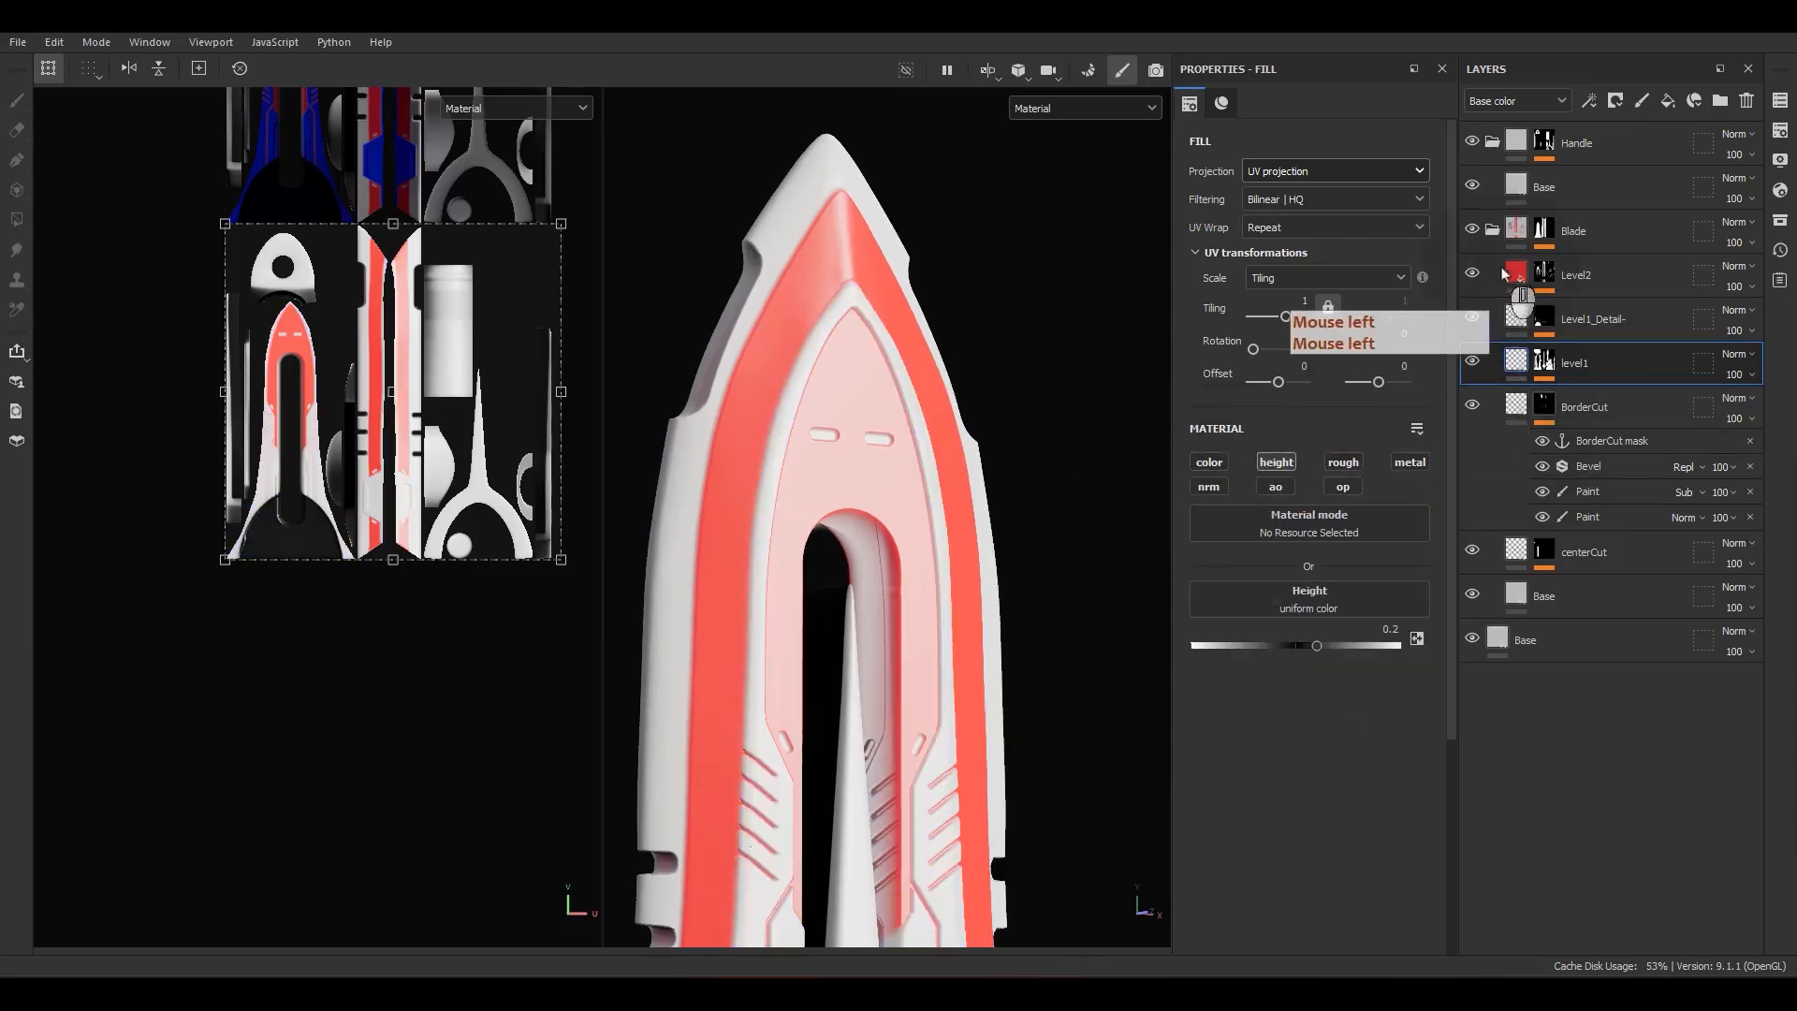
left_click(1213, 467)
scroll(931, 521, "down", 5)
middle_click_drag(931, 524, 965, 352, "alt")
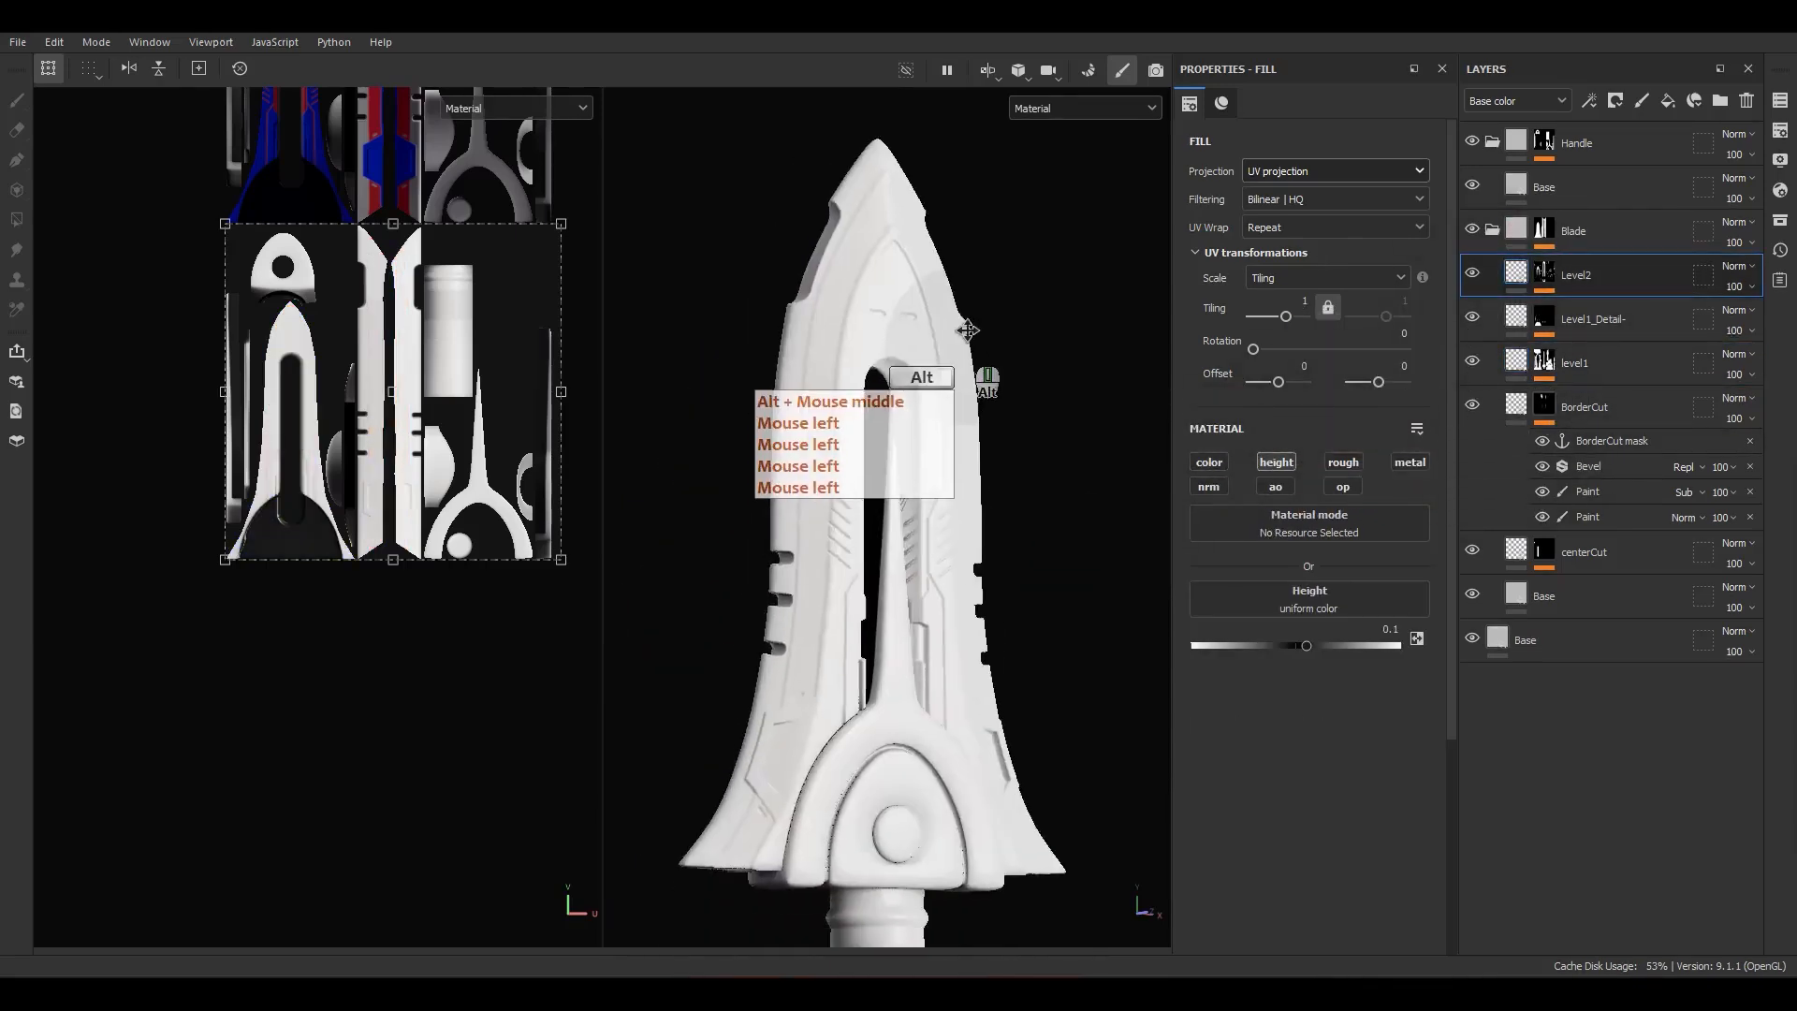
mouse_move(965, 352)
left_mouse_down("alt")
mouse_move(829, 384)
mouse_move(958, 365)
left_mouse_up("alt")
middle_click_drag(956, 364, 943, 443, "alt")
mouse_move(943, 442)
left_mouse_down("alt")
mouse_move(1071, 431)
mouse_move(910, 441)
left_mouse_up("alt")
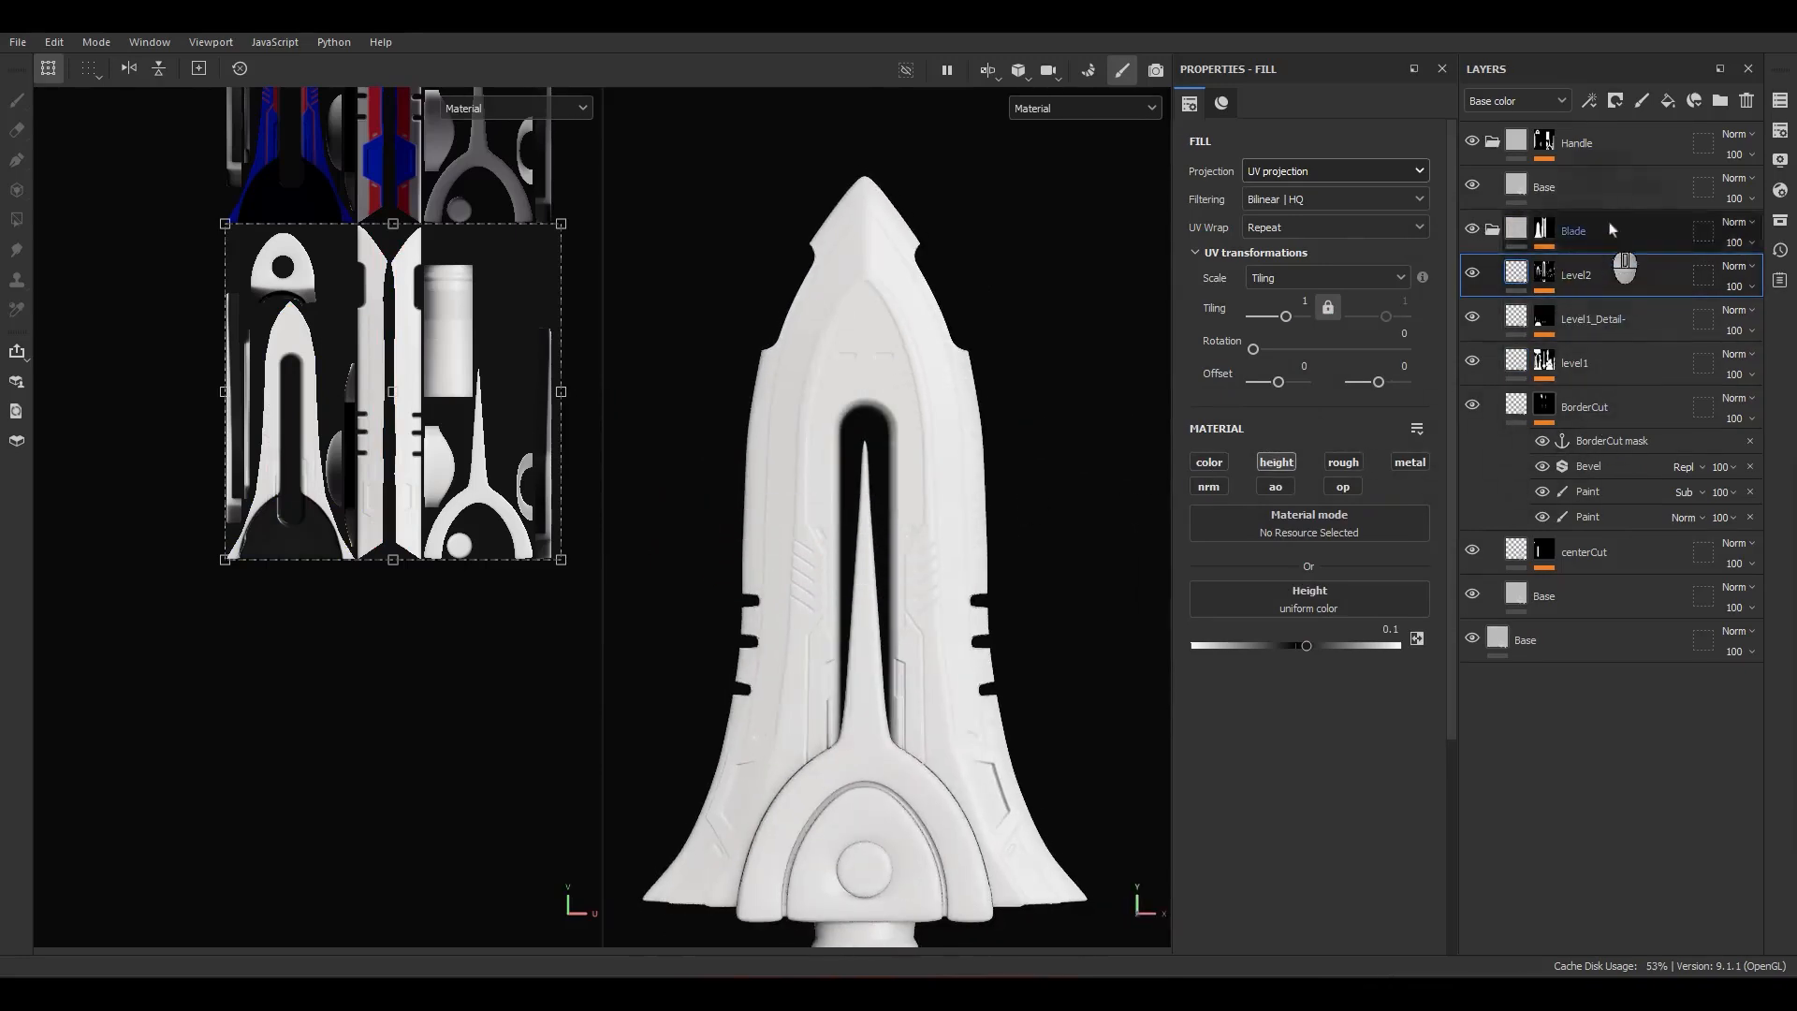
Step: Add a layer named BladeHeight above Level2 and set its blending mode to Passthrough
left_click(1643, 101)
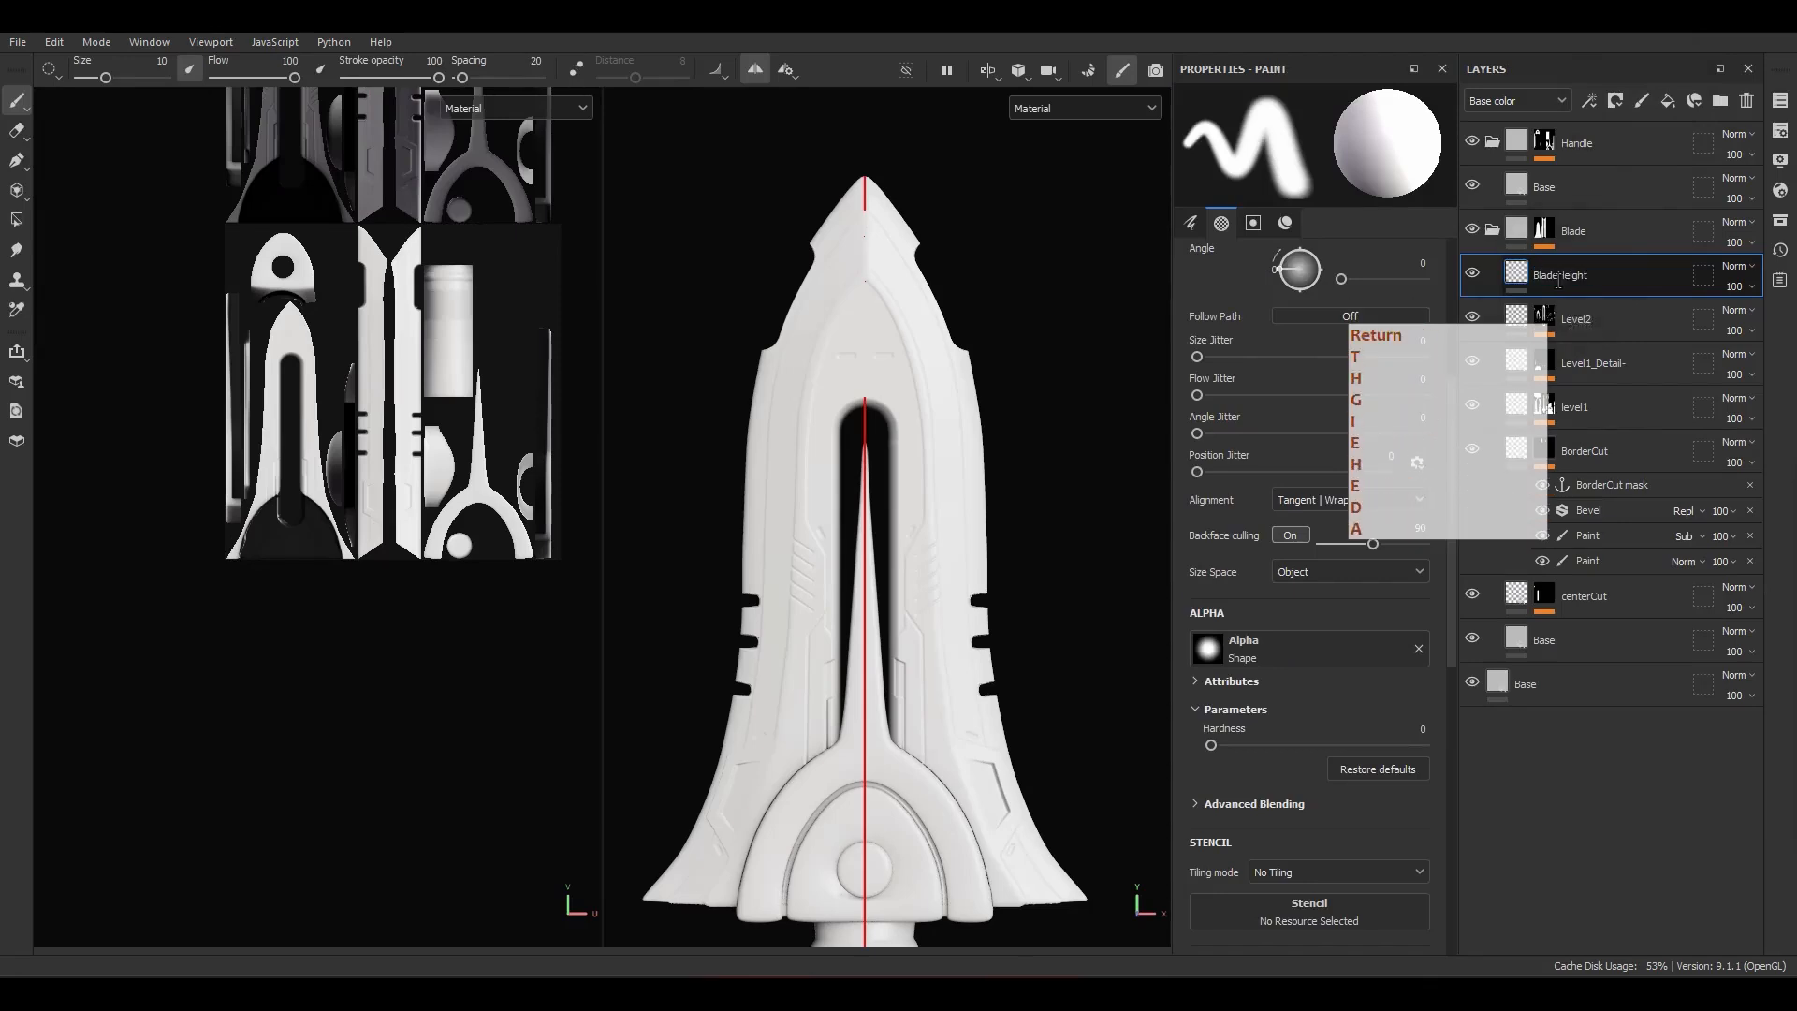
left_click(1734, 266)
left_click(1663, 310)
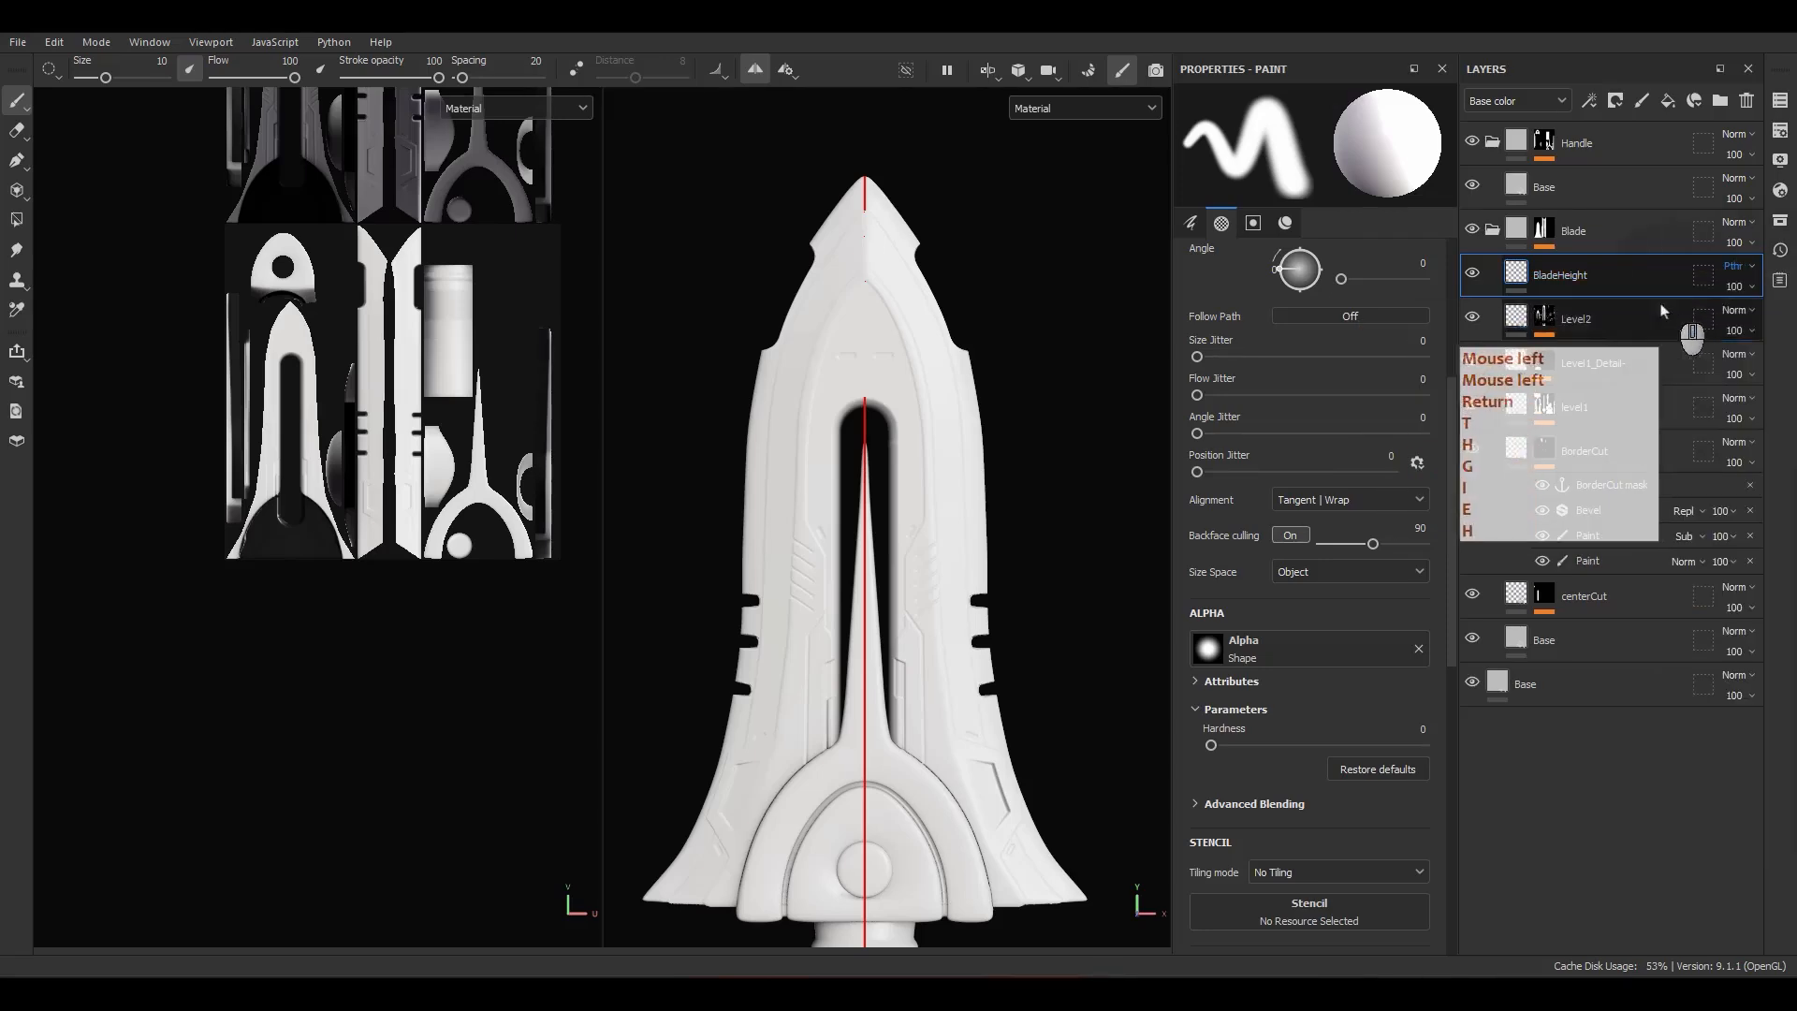
left_click(1727, 281)
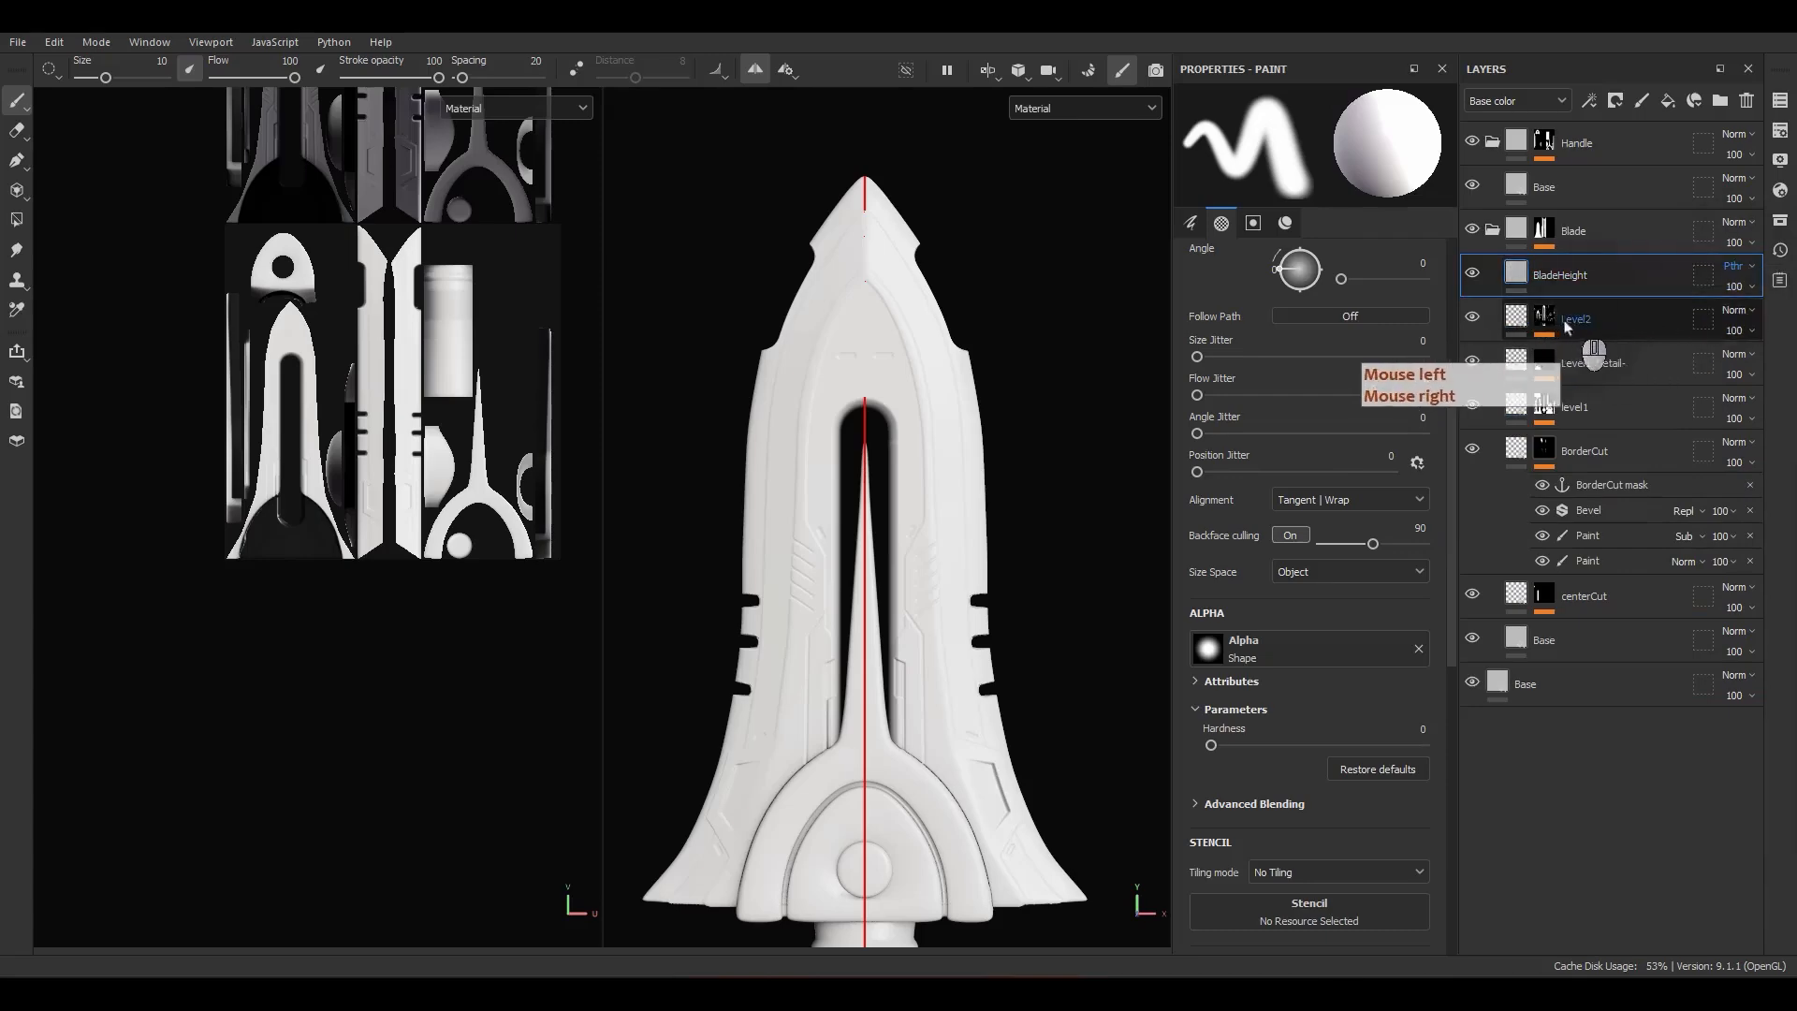
Step: Add an anchor point to the BladeHeight layer
right_click(1570, 302)
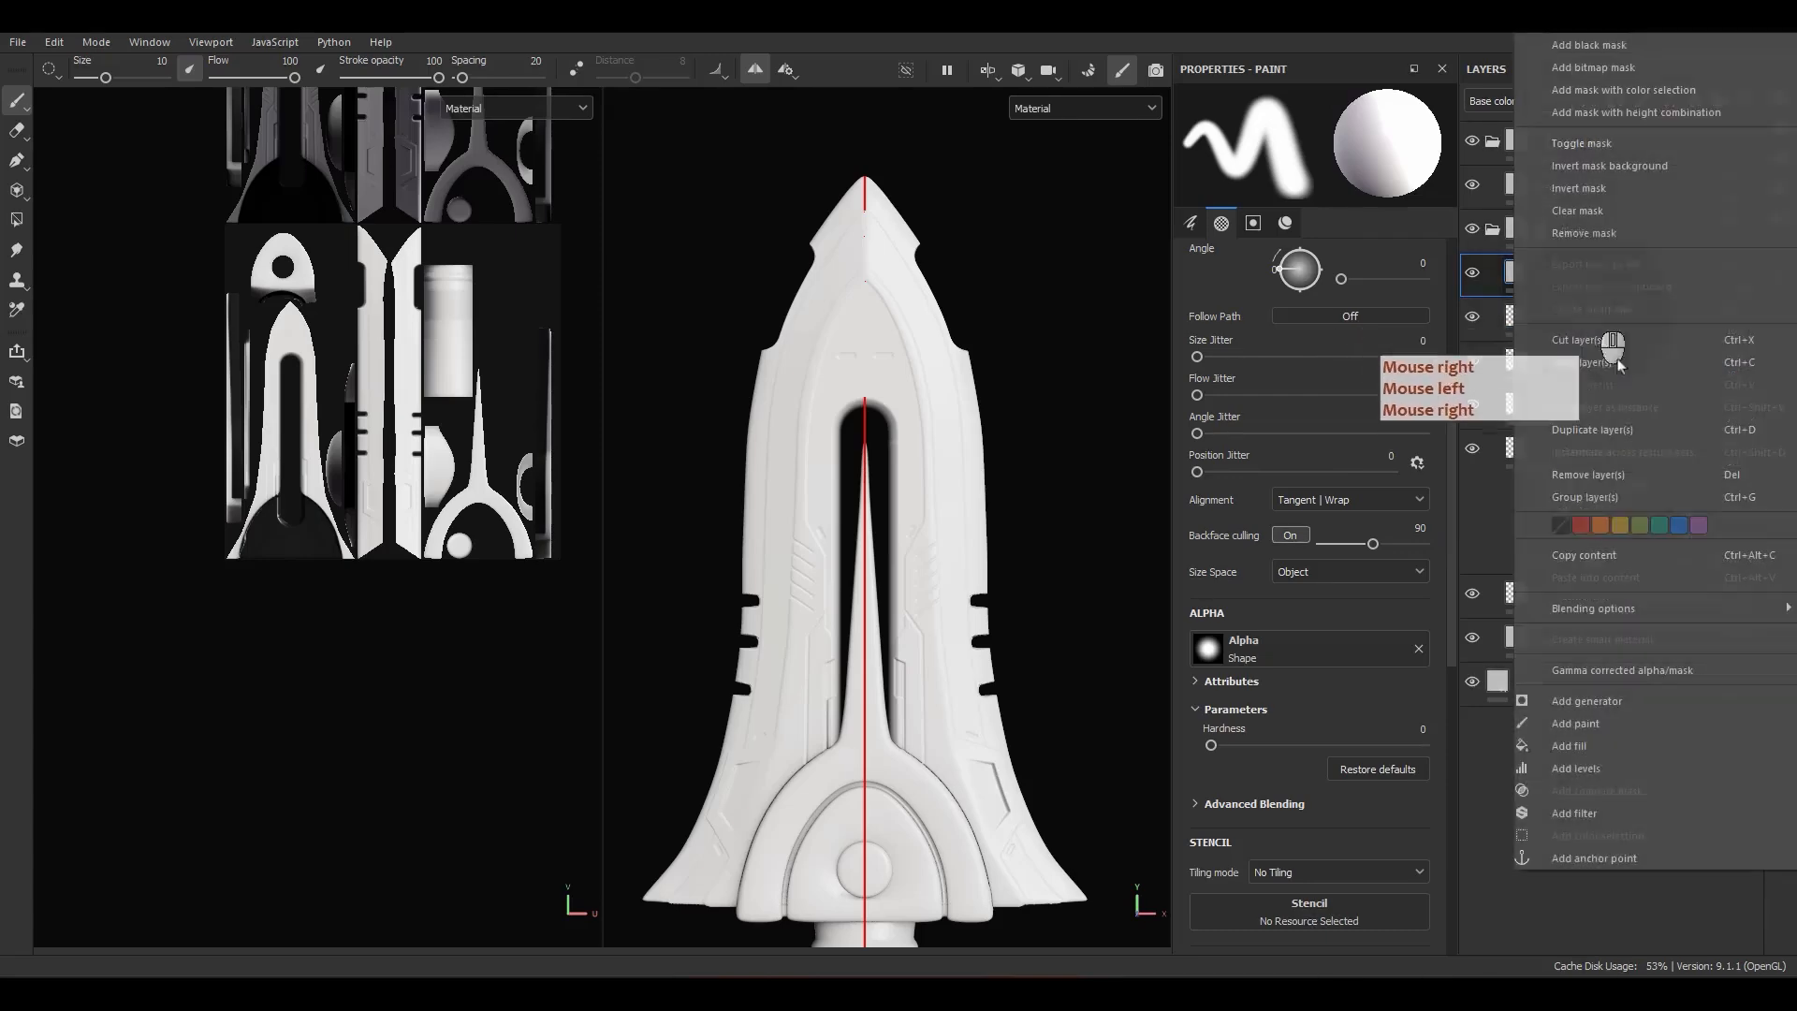
left_click(1594, 858)
left_click(1563, 291)
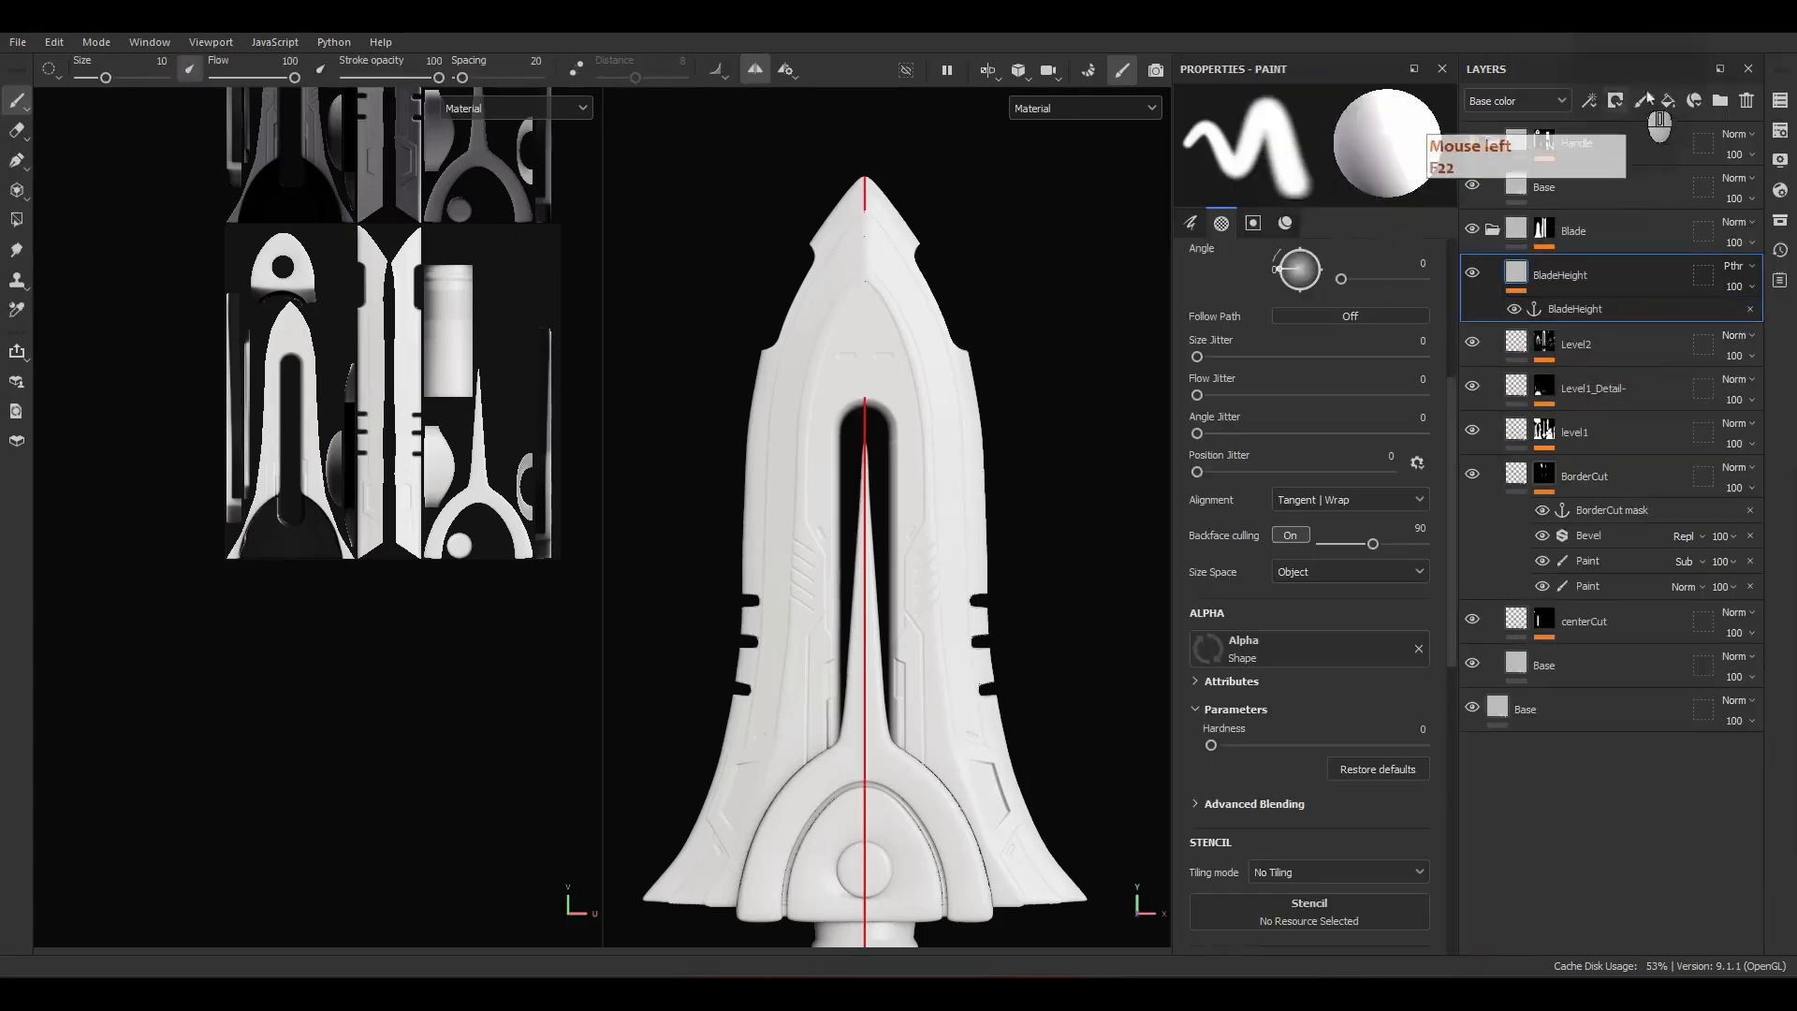
Step: Add a fill layer named AO+ above BladeHeight and give it a black mask
left_click(1669, 101)
left_click(1540, 279)
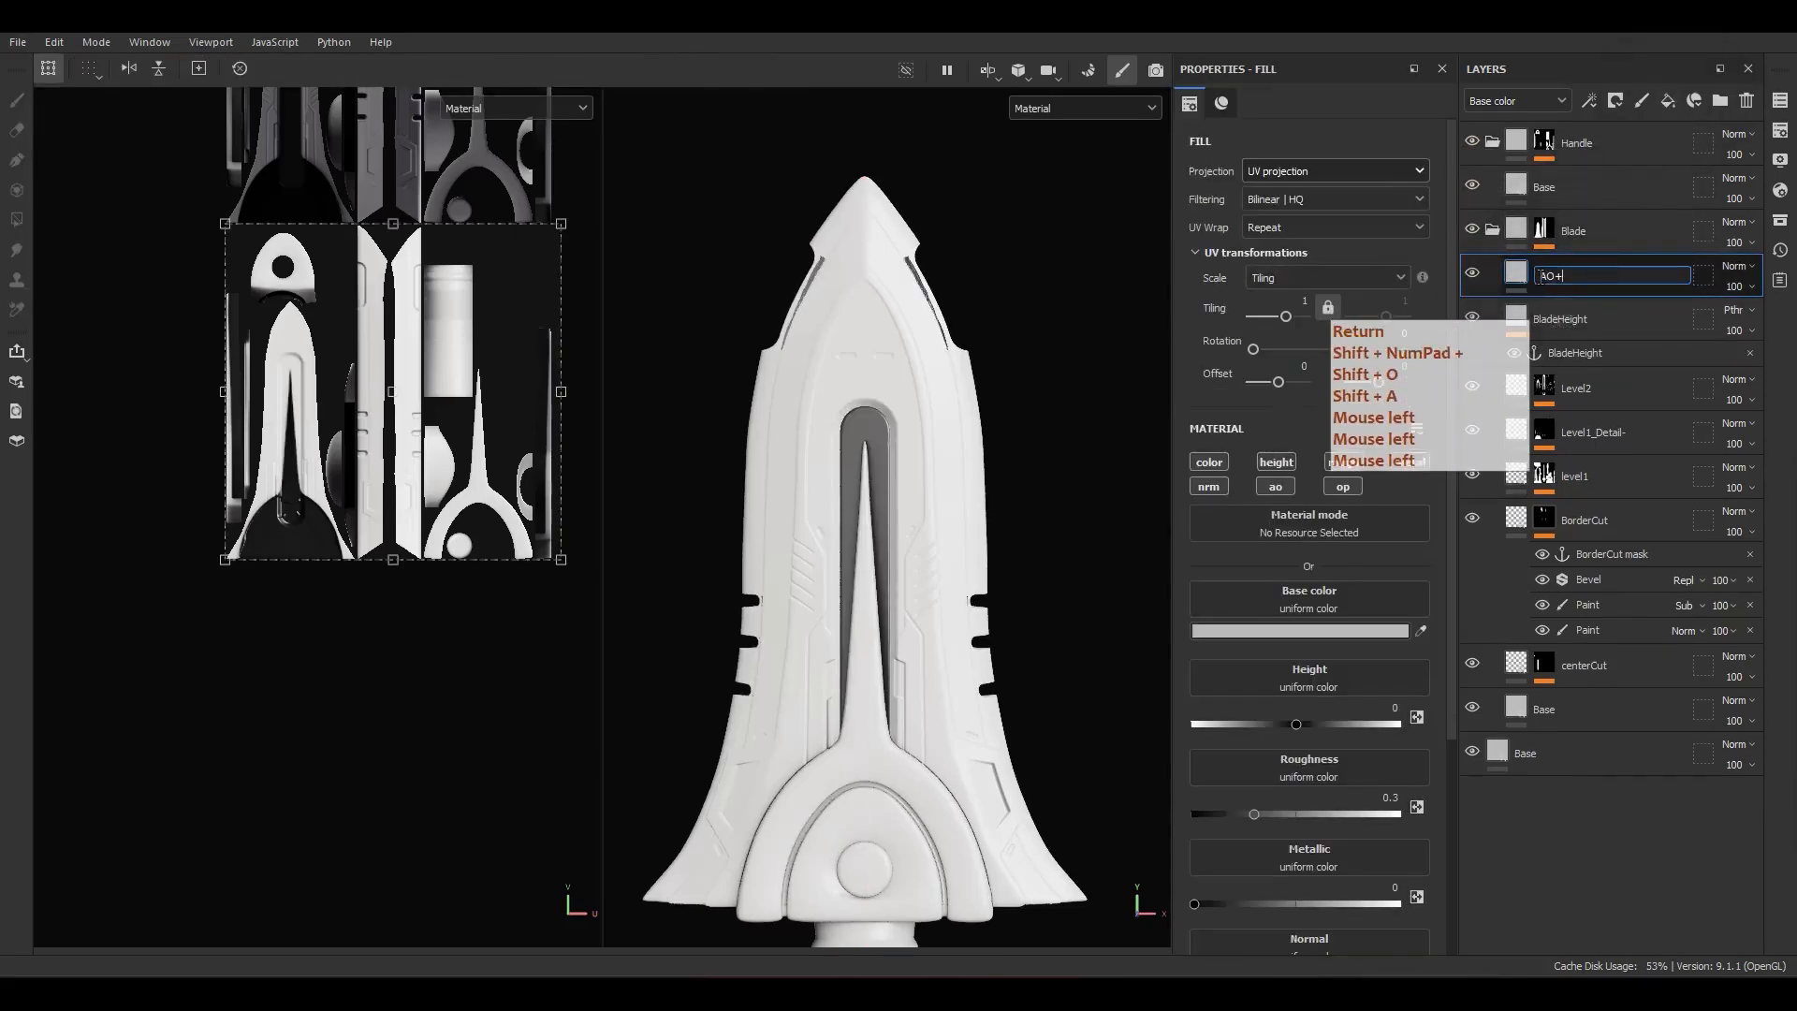
right_click(1541, 280)
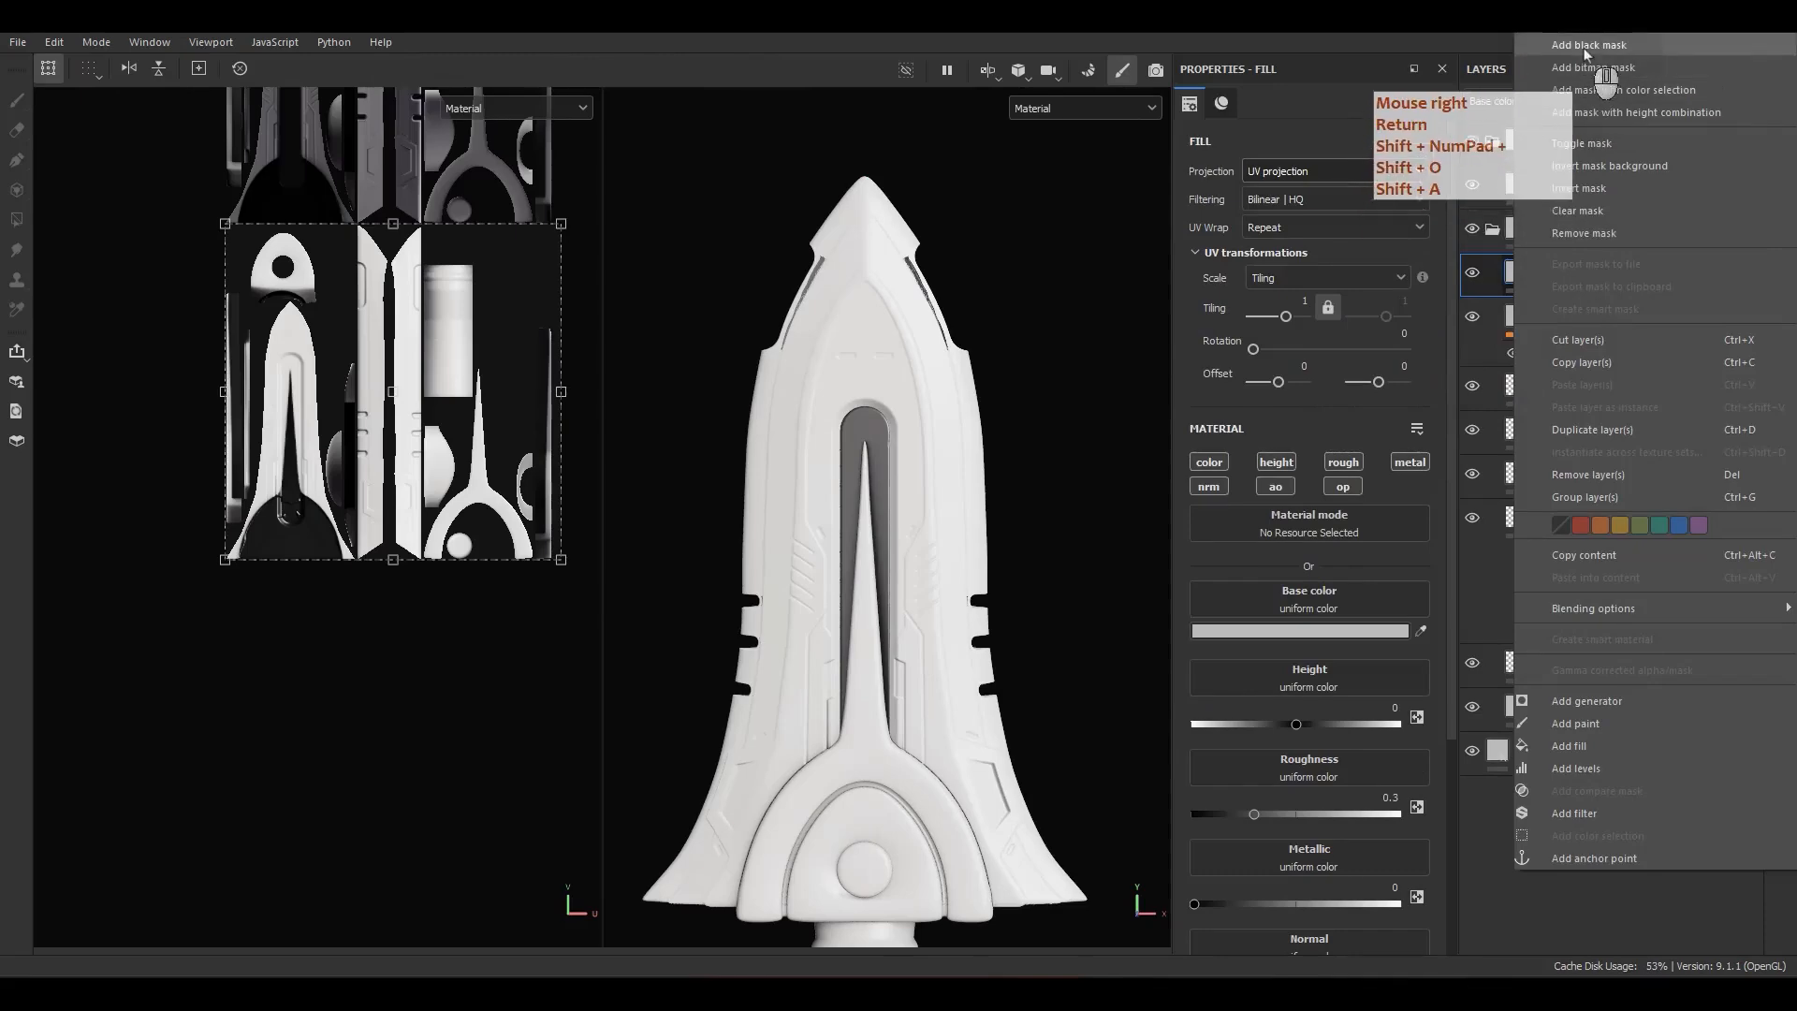
left_click(1583, 51)
Step: Restrict the AO+ fill to the ambient occlusion channel and set its value to 0
left_click(1513, 273)
scroll(1246, 599, "down", 5)
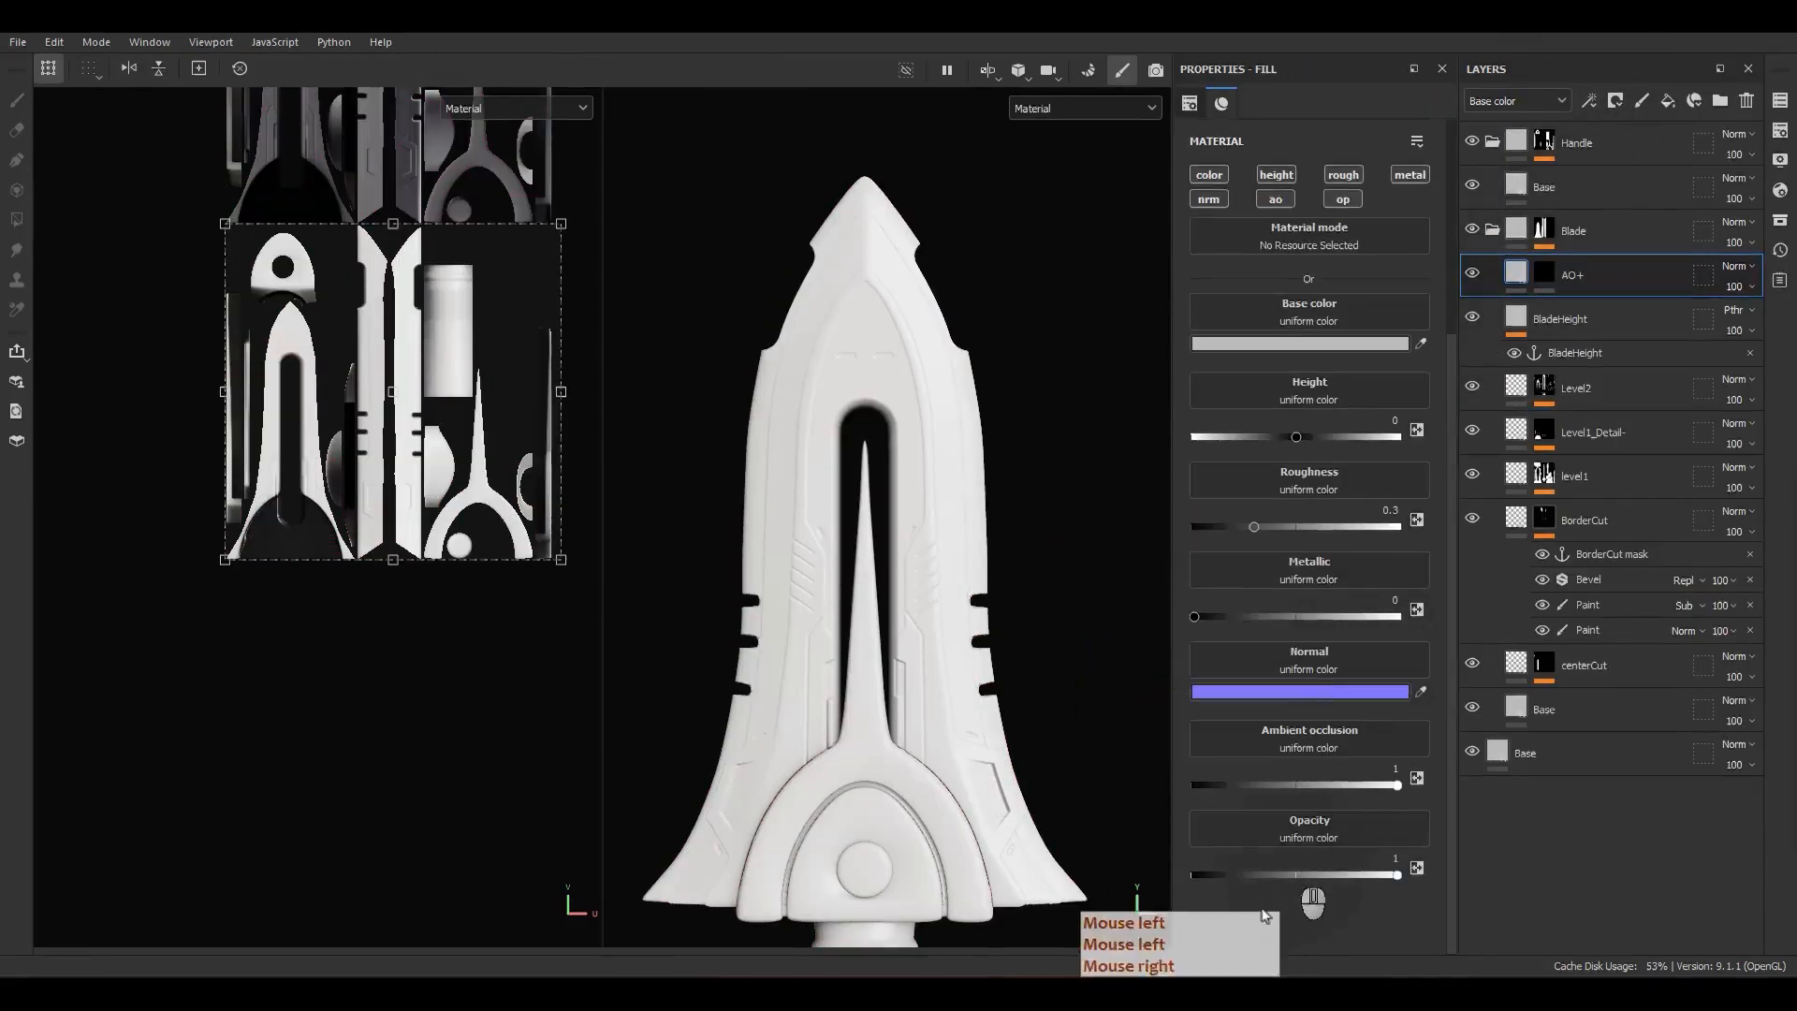
left_click(1275, 198, "alt")
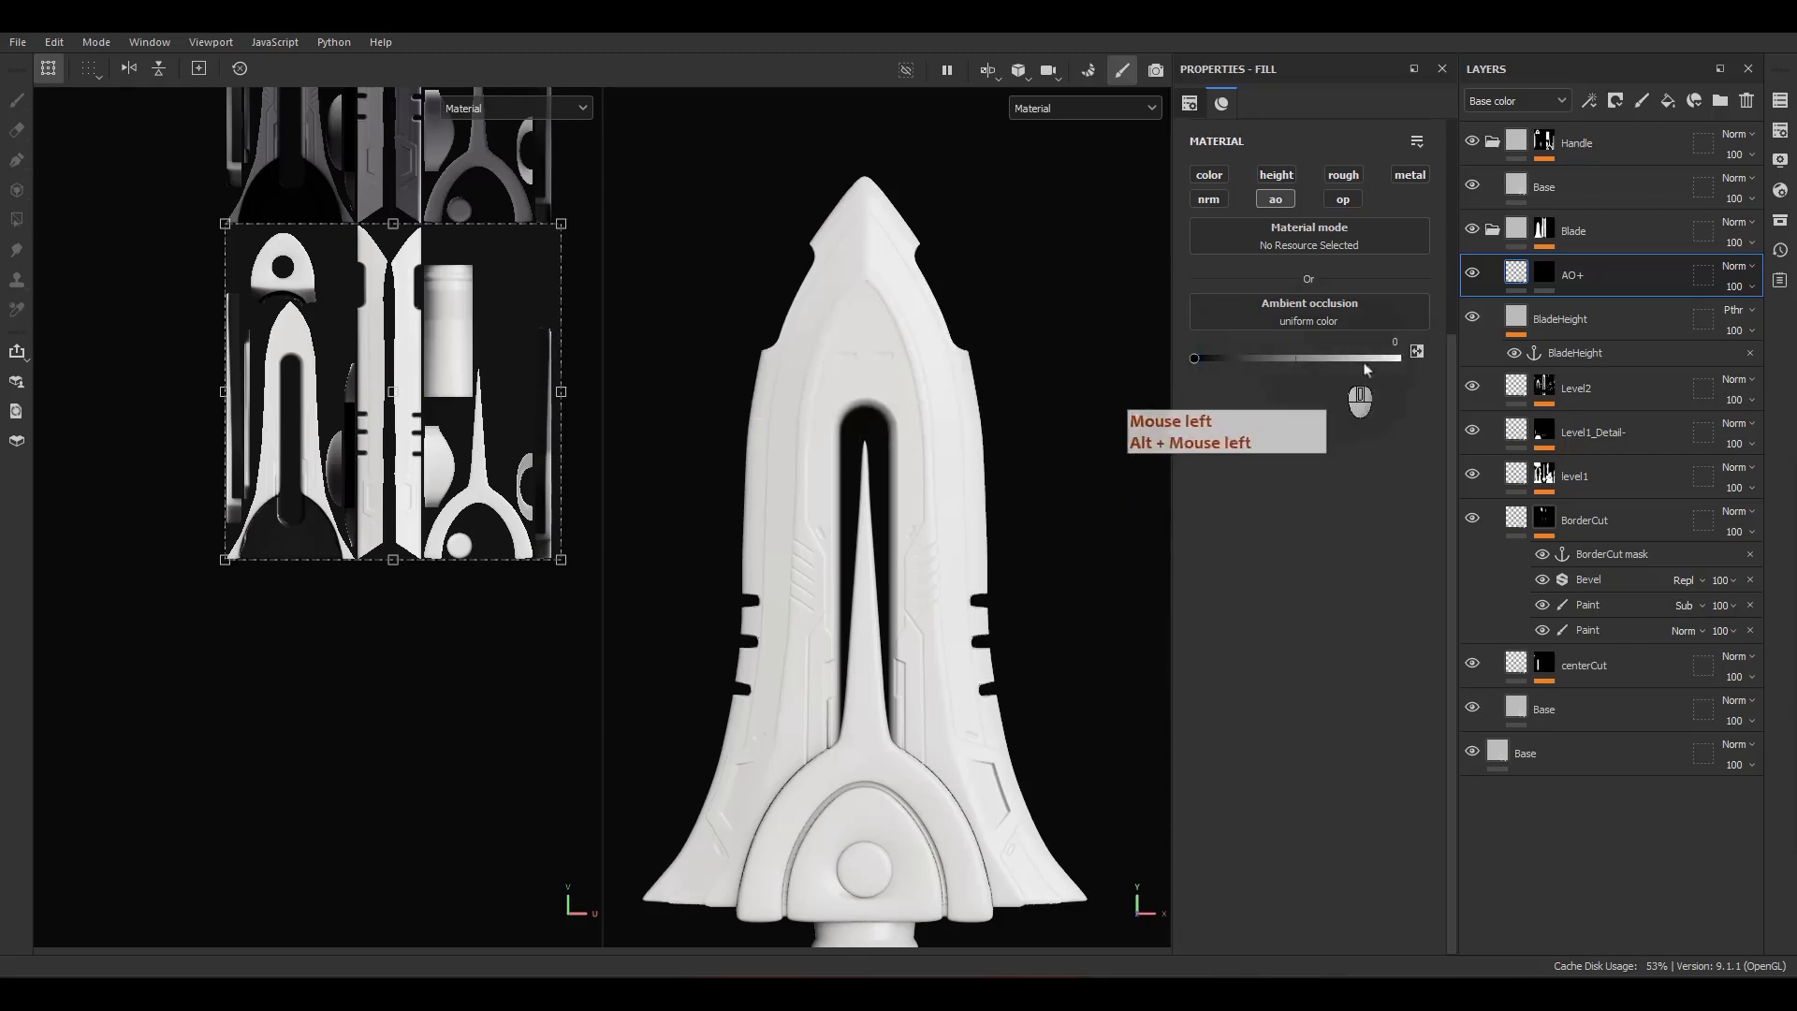
Step: Add an Ambient Occlusion generator to the AO+ layer's mask
left_click(1544, 273)
right_click(1545, 274)
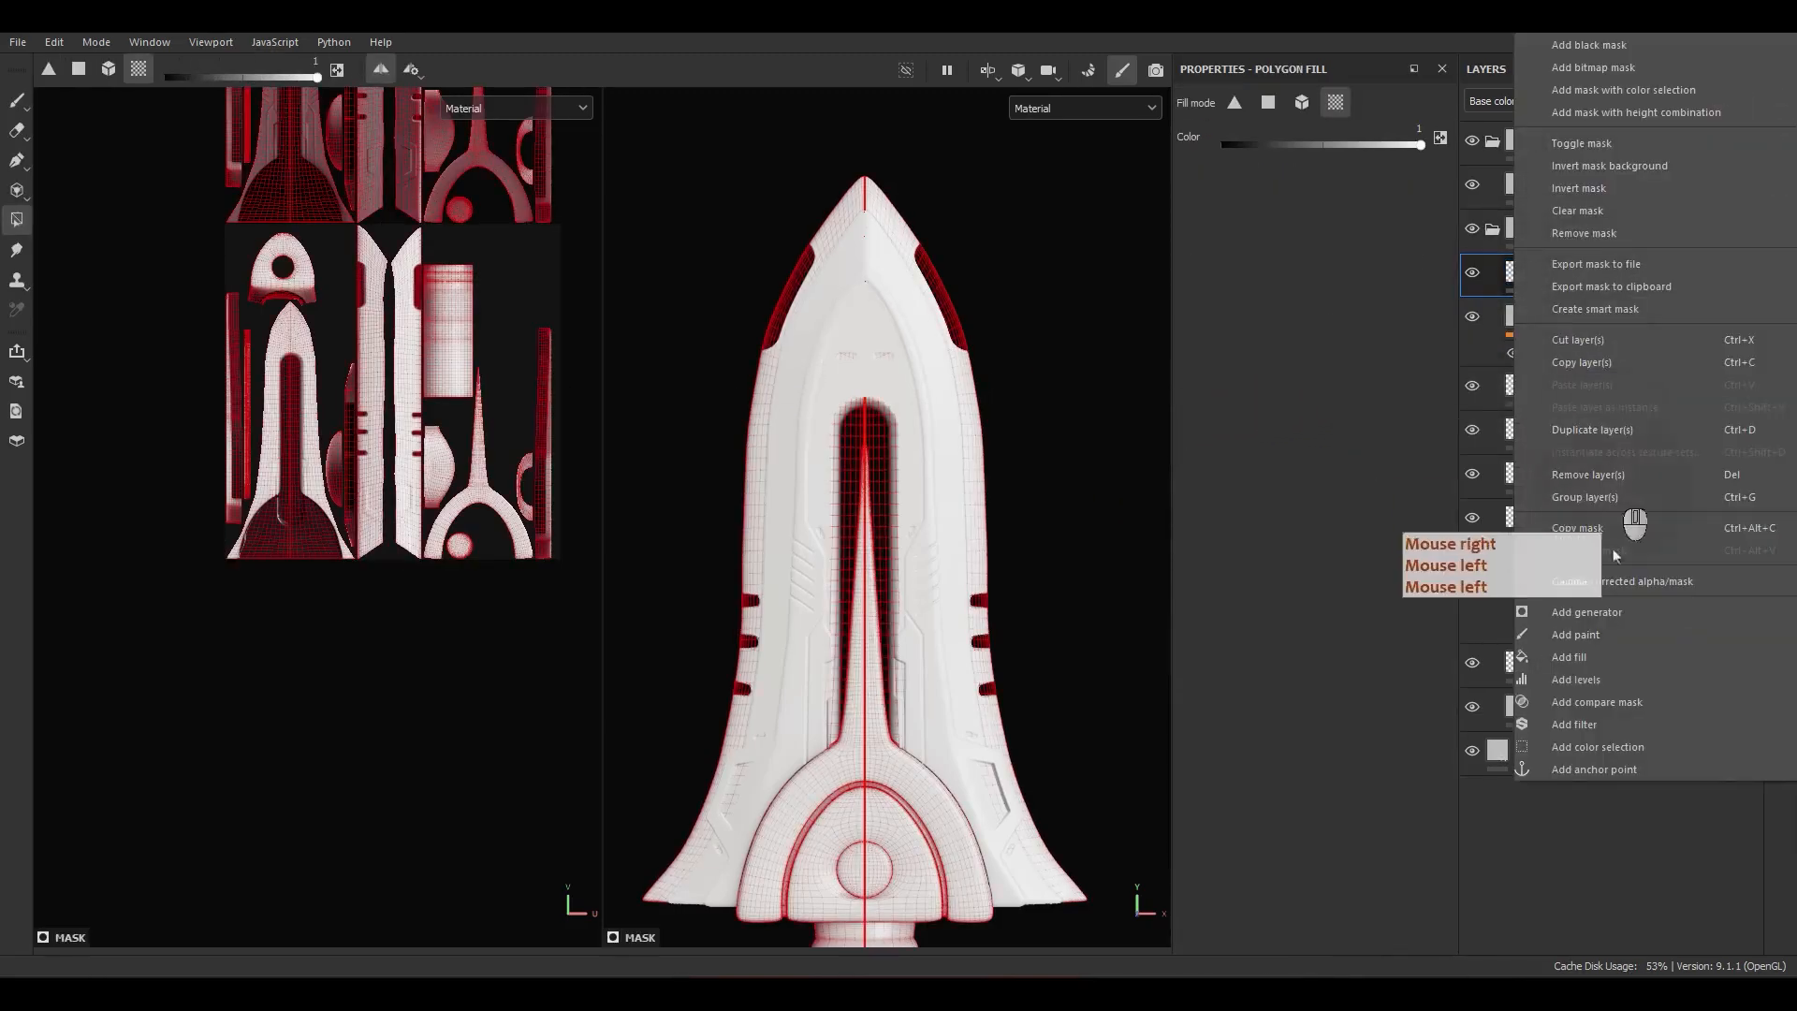
left_click(1591, 617)
left_click(1314, 154)
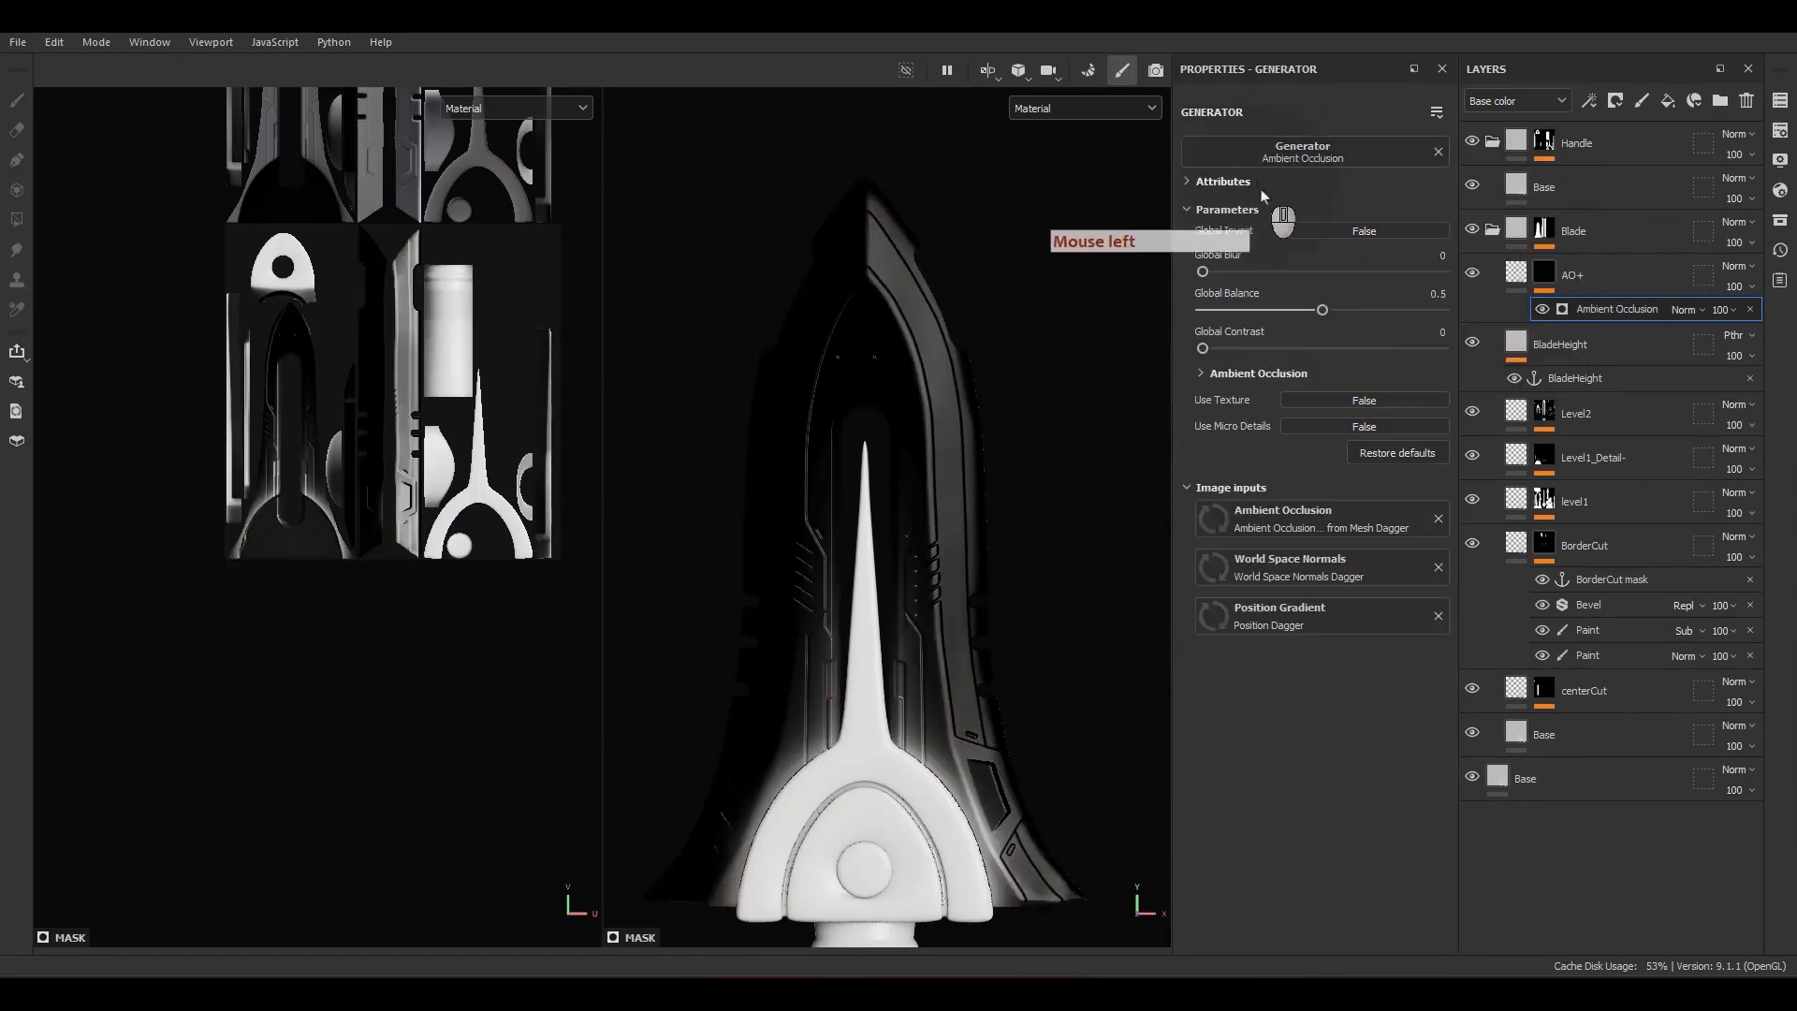
Step: Enable micro details in the generator, assign the BladeHeight anchor point as its Micro Height input, and display the AO+ mask
left_click(1324, 432)
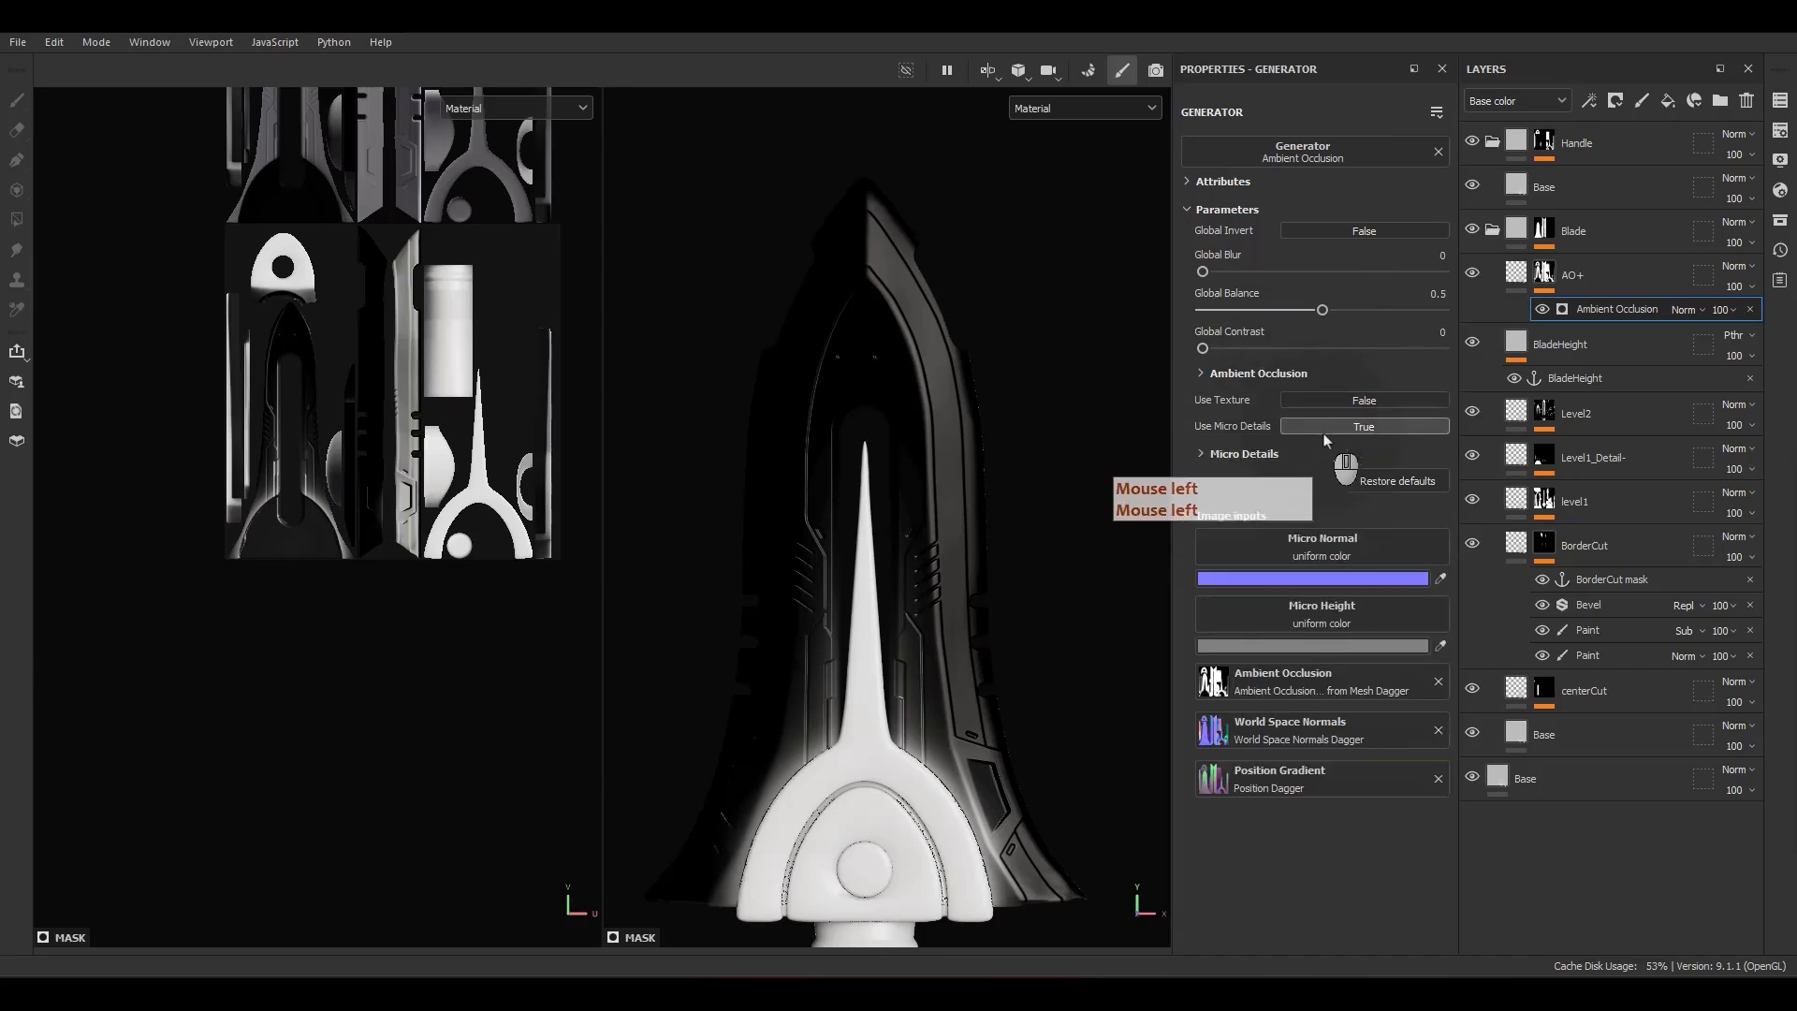
left_click(1329, 622)
left_click(1462, 633)
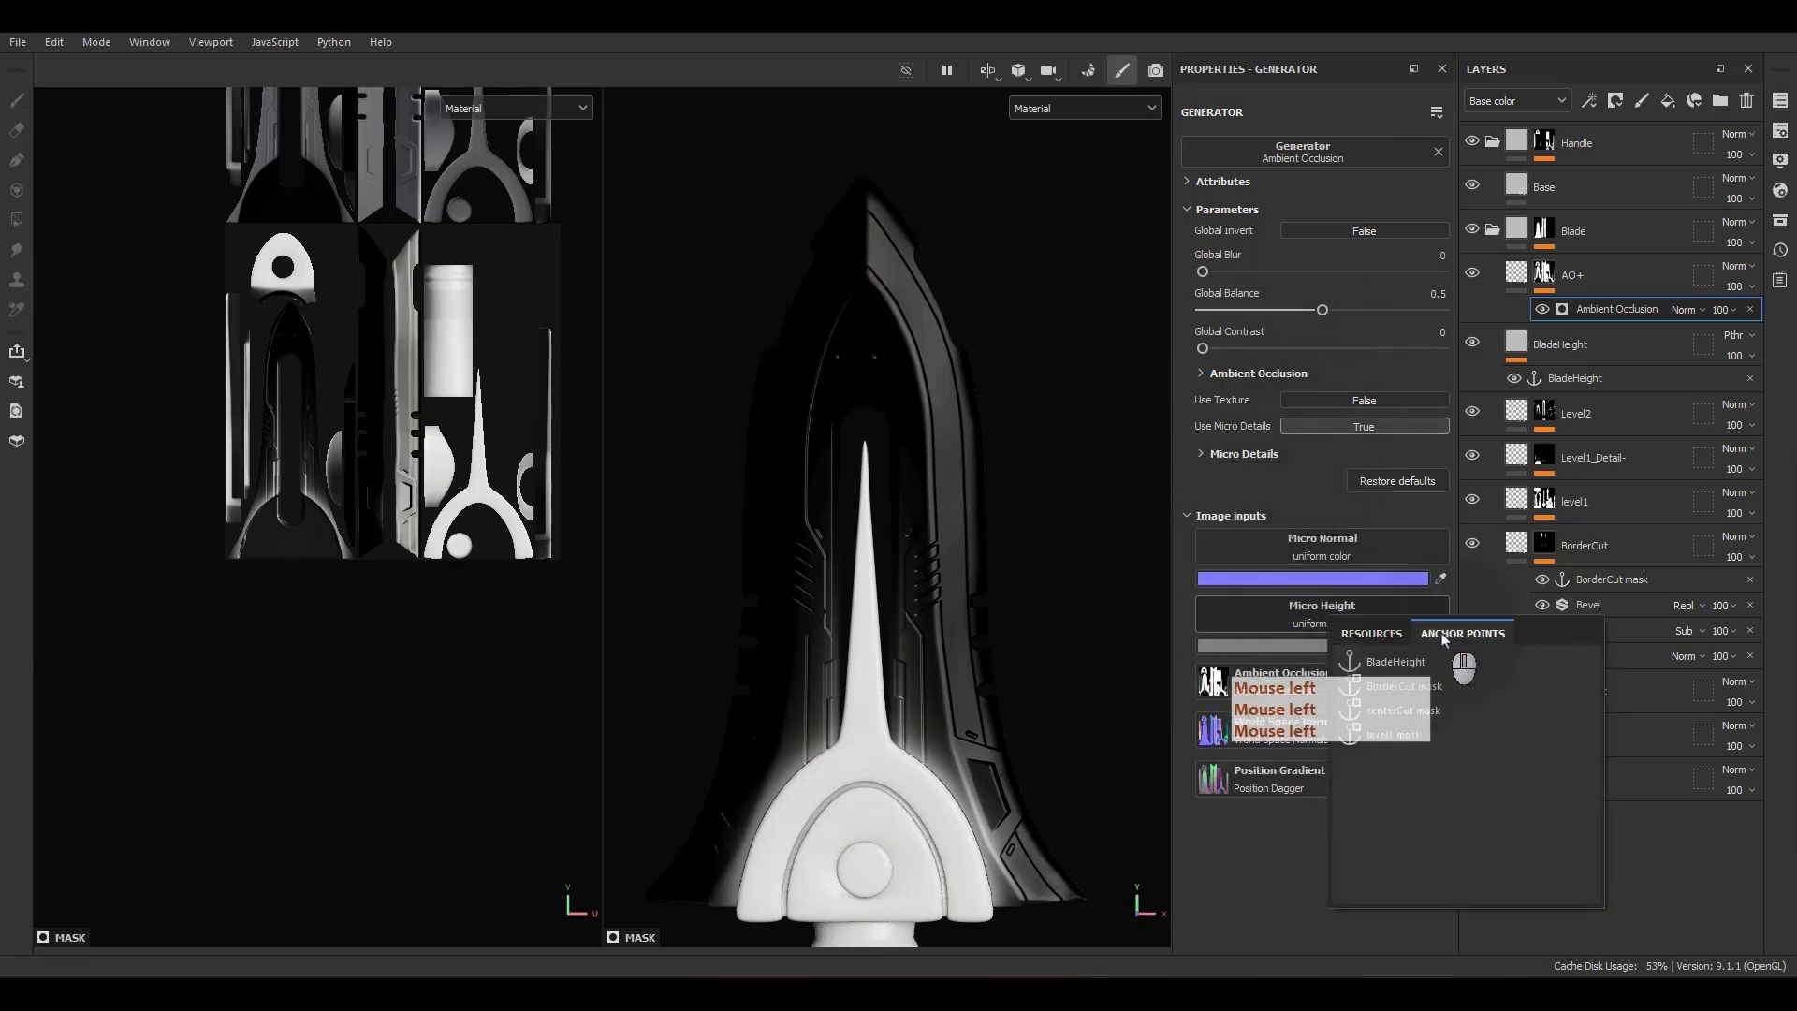
left_click(1394, 662)
left_click(1543, 279, "alt")
left_click_drag(870, 472, 829, 472, "alt")
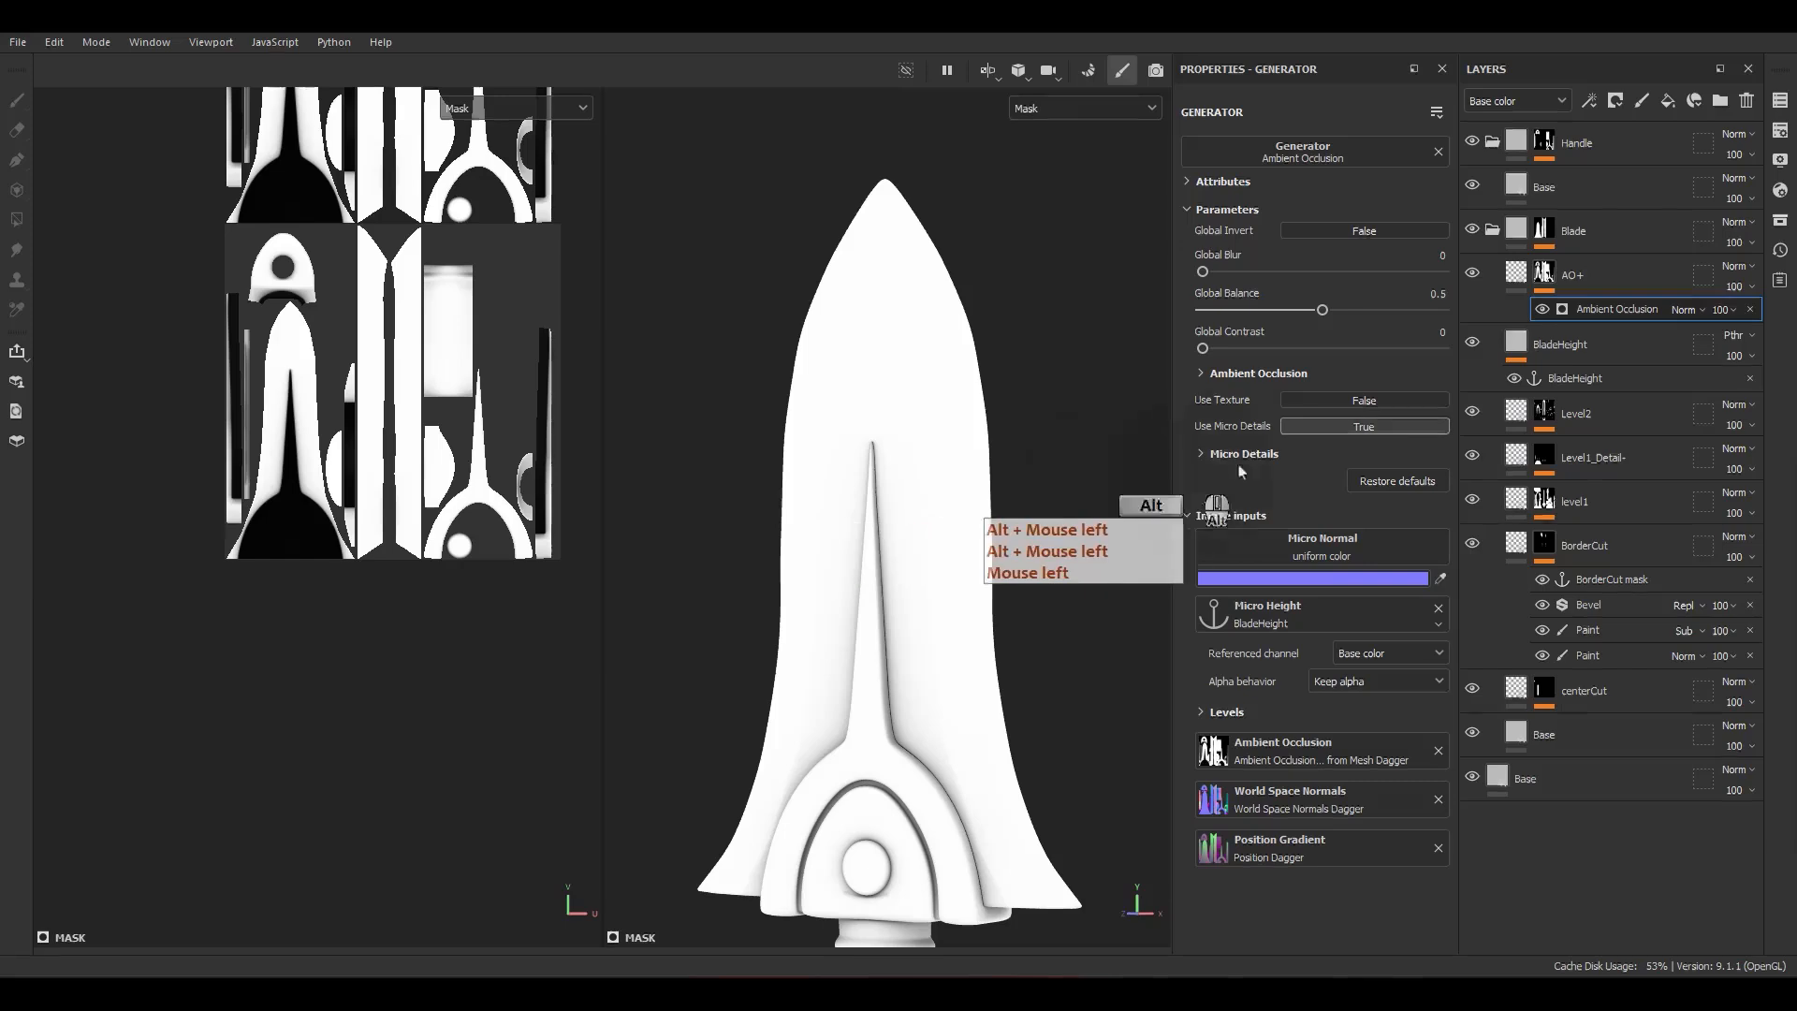
Step: Reference the BladeHeight anchor's Height channel for Micro Height and set the AO+ generator's Global Invert to True
left_click(1344, 652)
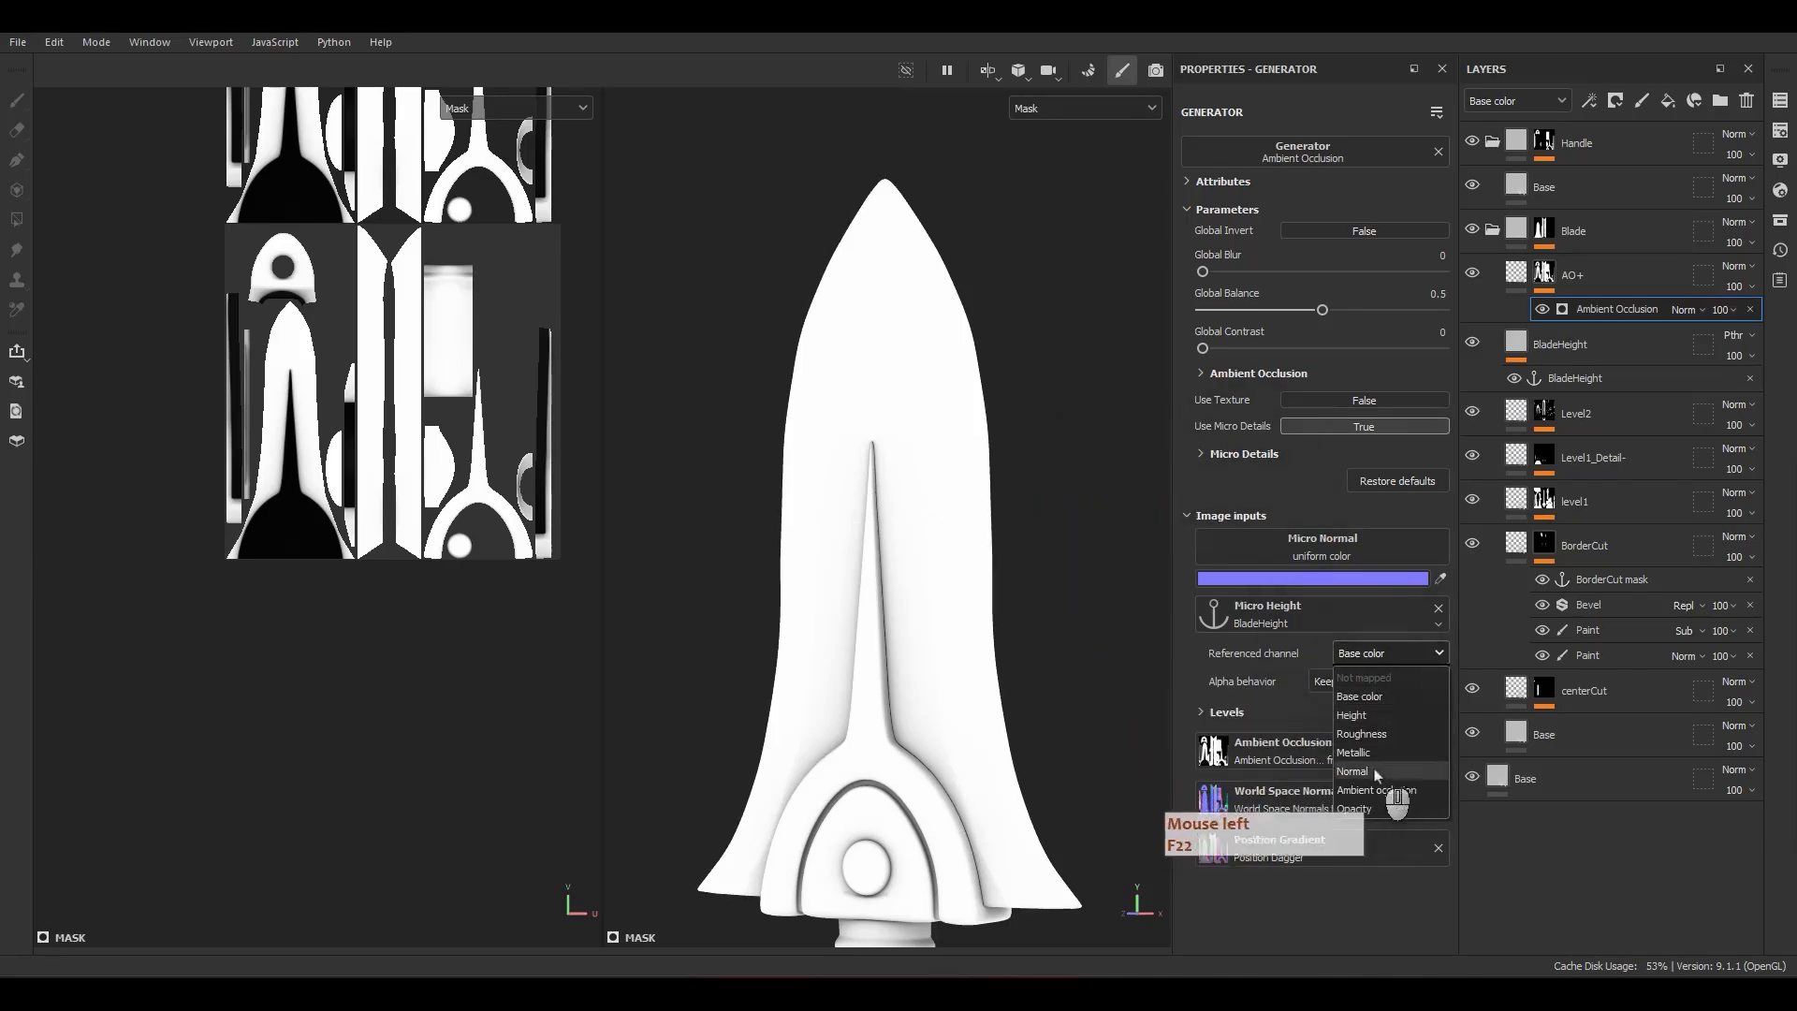
left_click(1351, 715)
left_click_drag(1003, 655, 1497, 393, "alt")
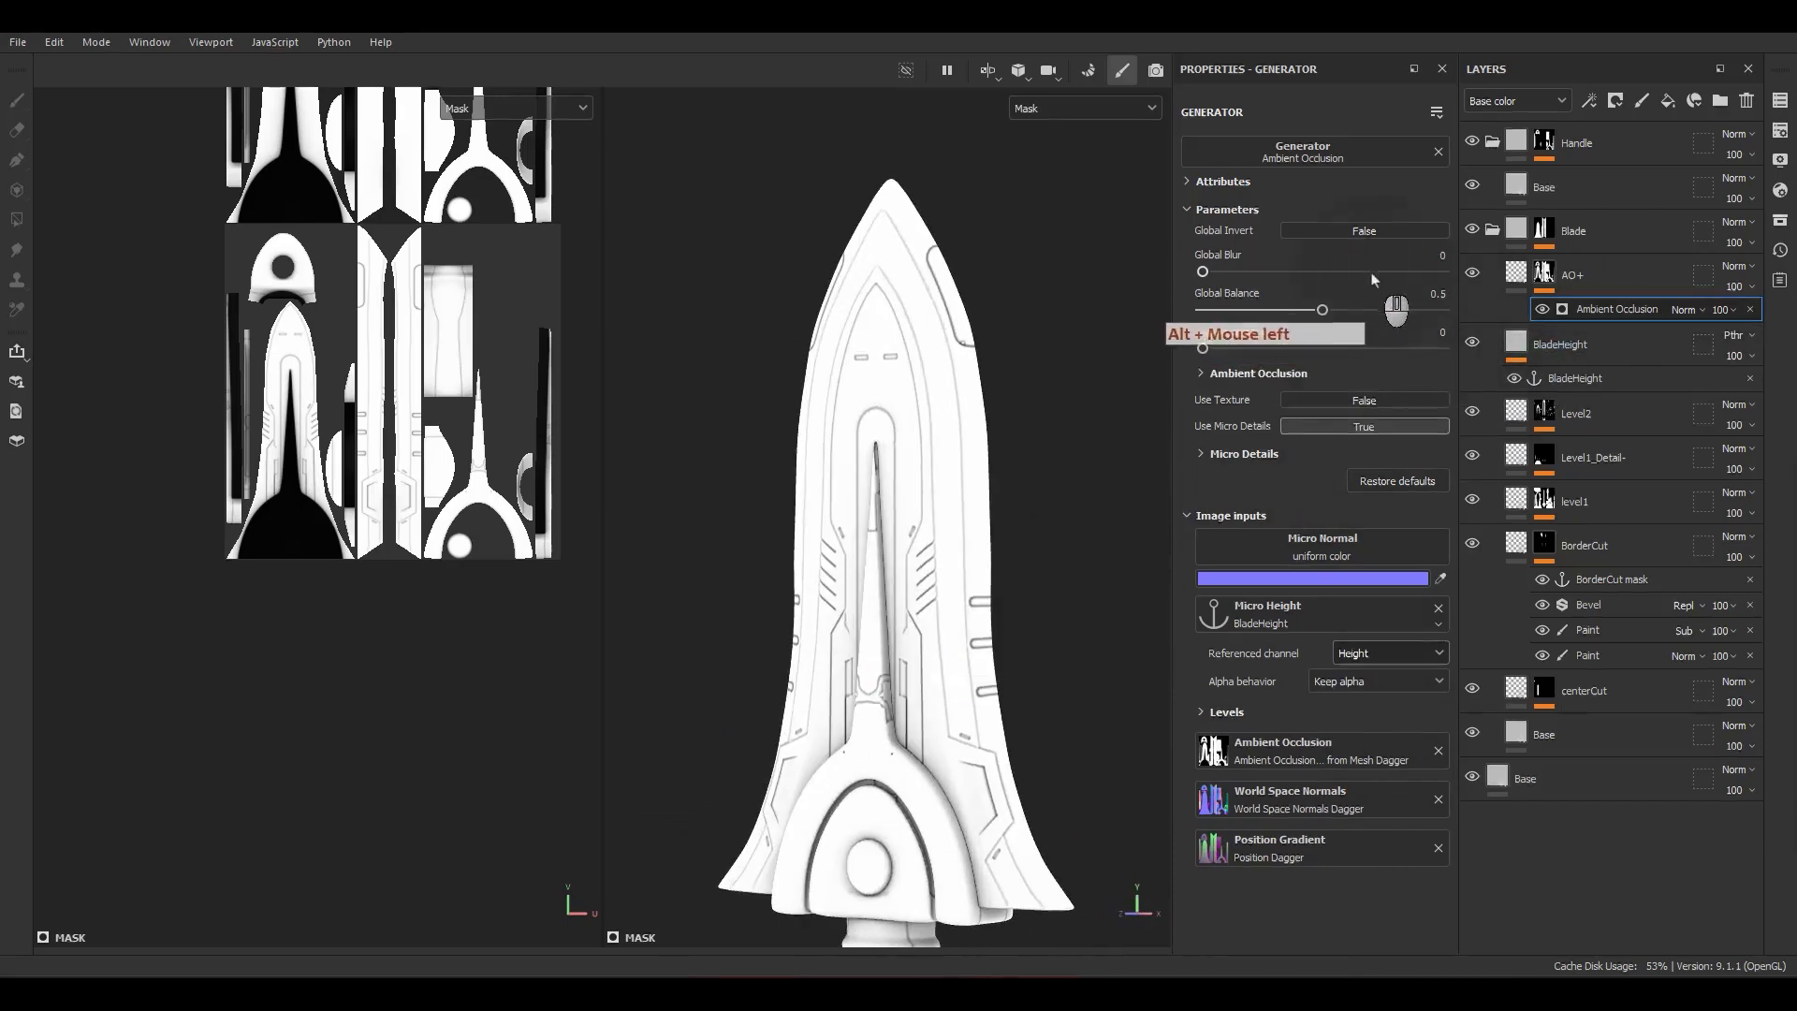
left_click(1386, 234)
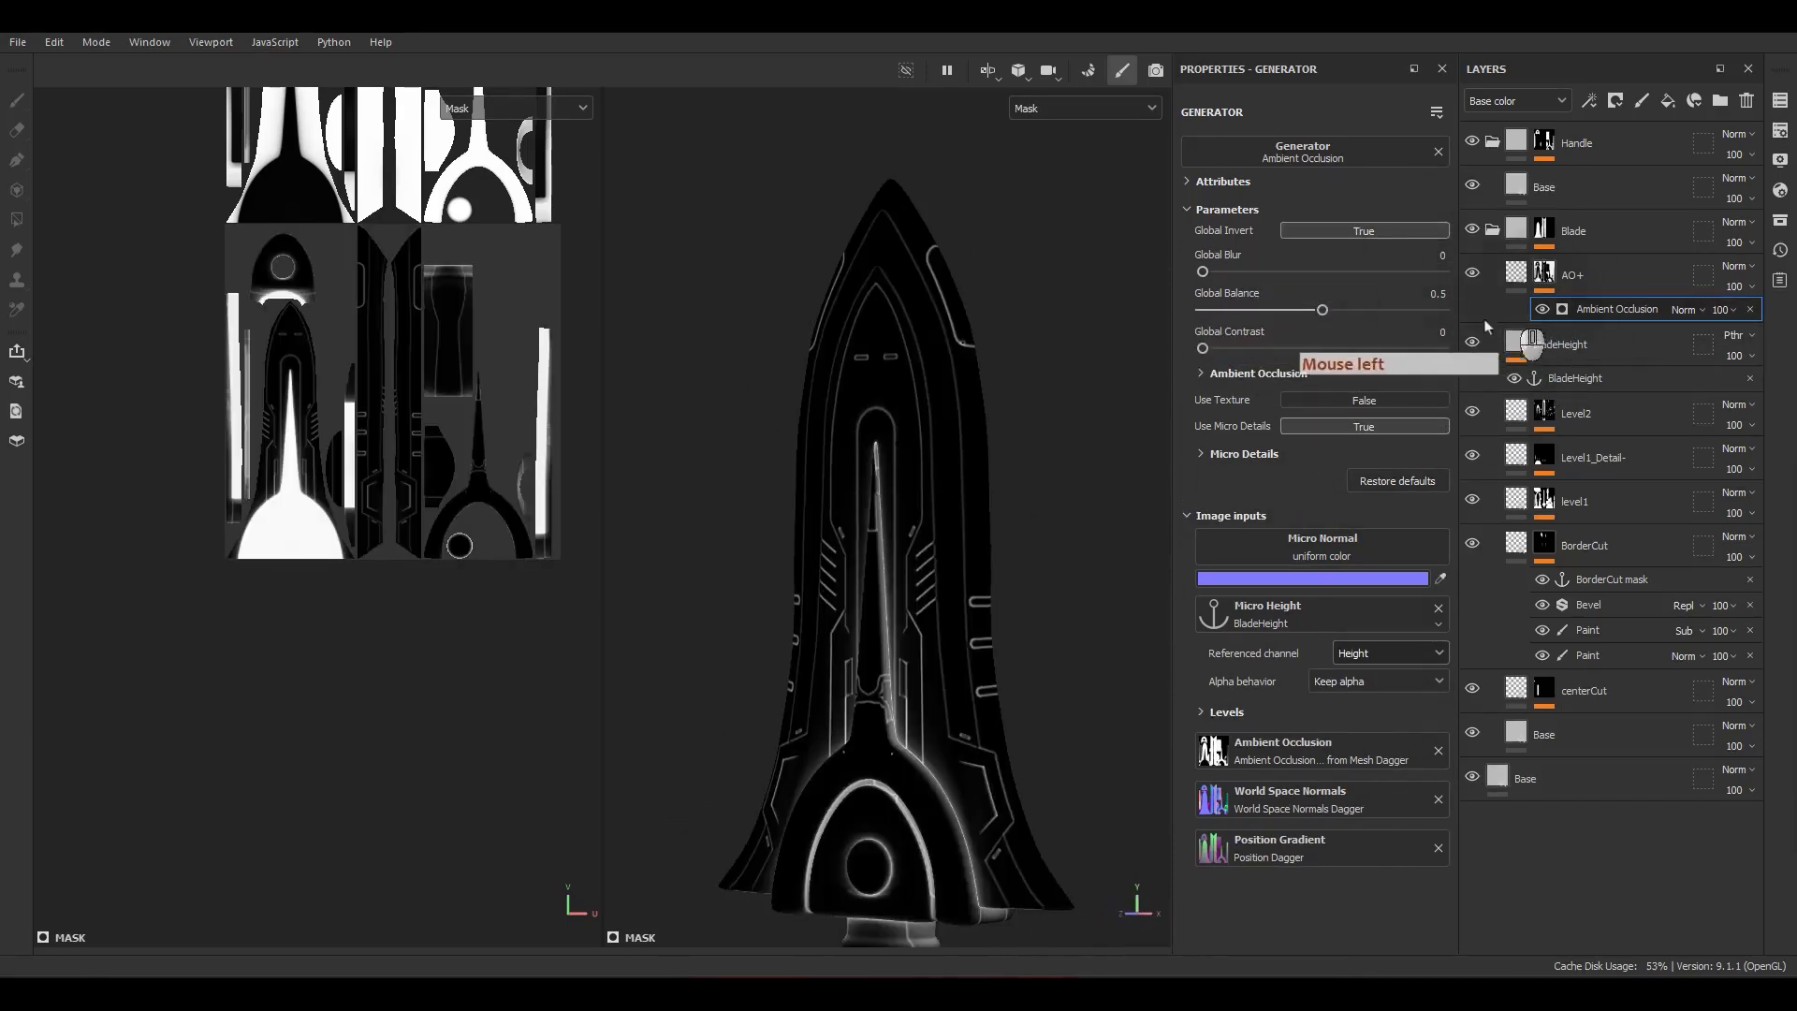
Step: Tune the AO+ generator in material view to Global Balance 0.39, micro-detail AO Radius 0.44 and AO Depth 0.11
left_click(1232, 456)
left_click(1276, 544)
left_click_drag(1277, 545, 1315, 544)
left_click_drag(1226, 582, 1300, 587)
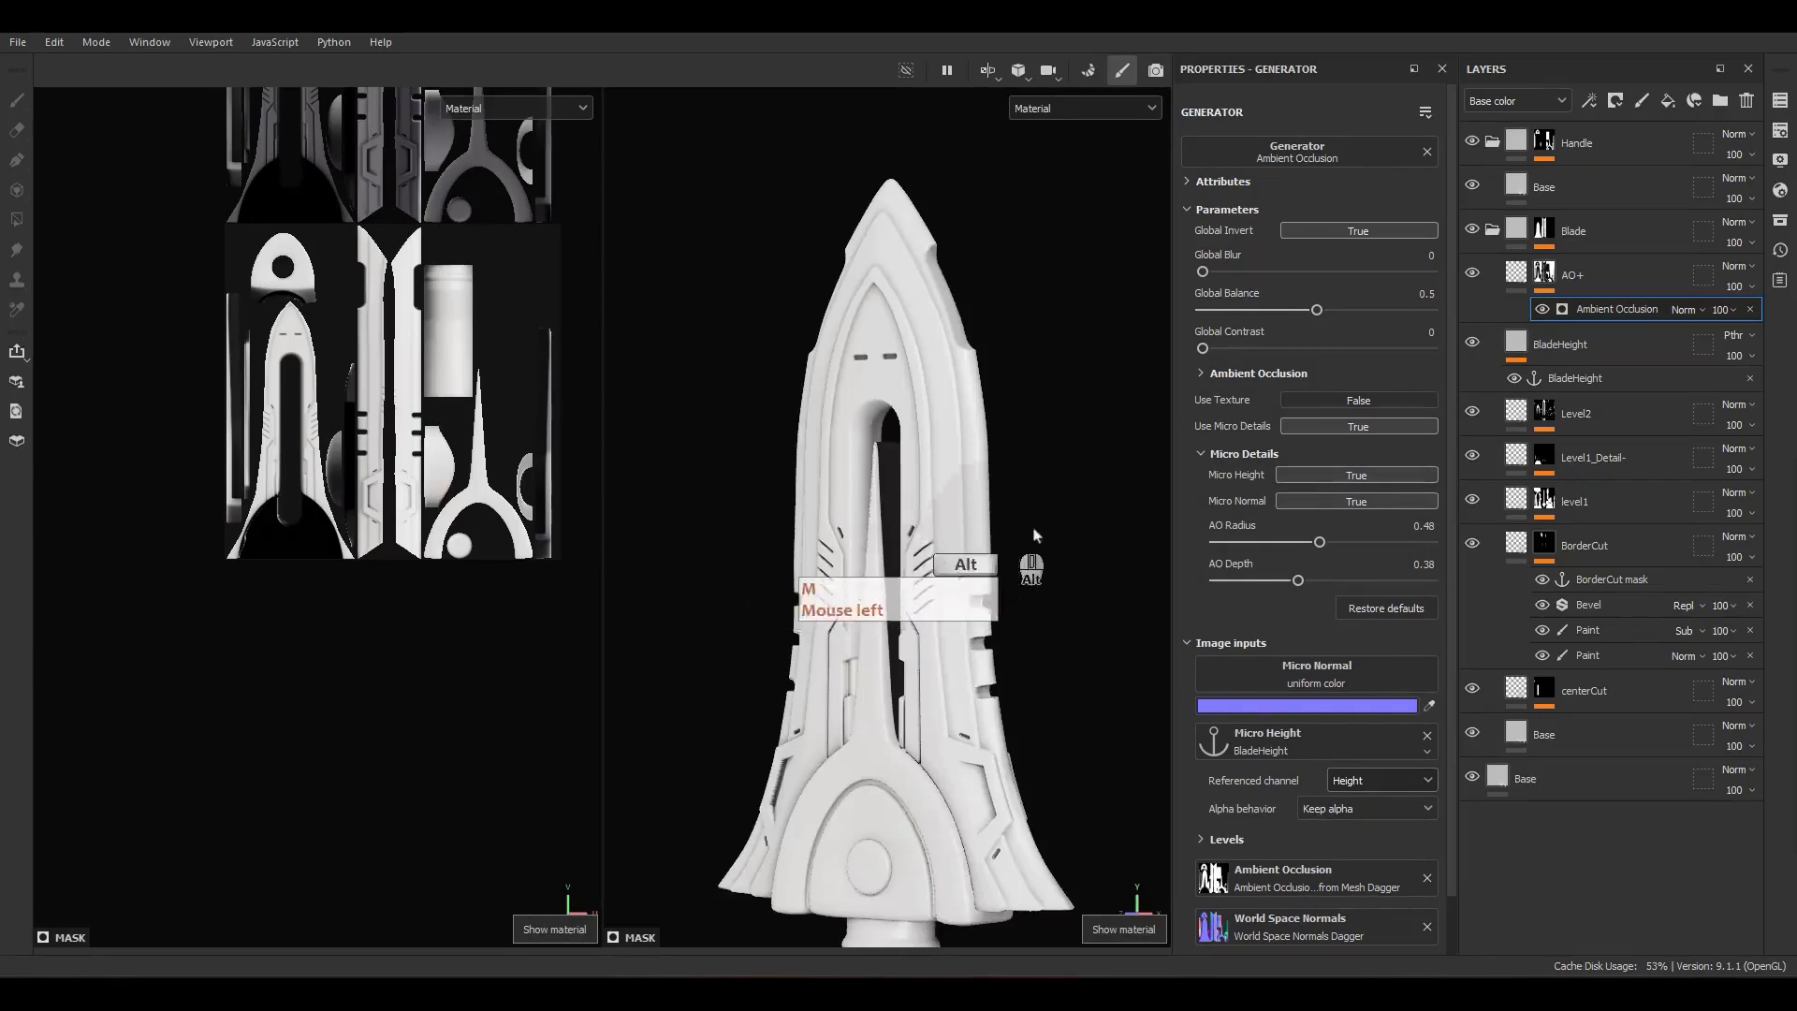
left_click_drag(938, 549, 969, 545, "alt")
scroll(969, 545, "up", 3)
mouse_move(1320, 543)
left_mouse_down()
mouse_move(1424, 543)
mouse_move(1350, 545)
left_mouse_up()
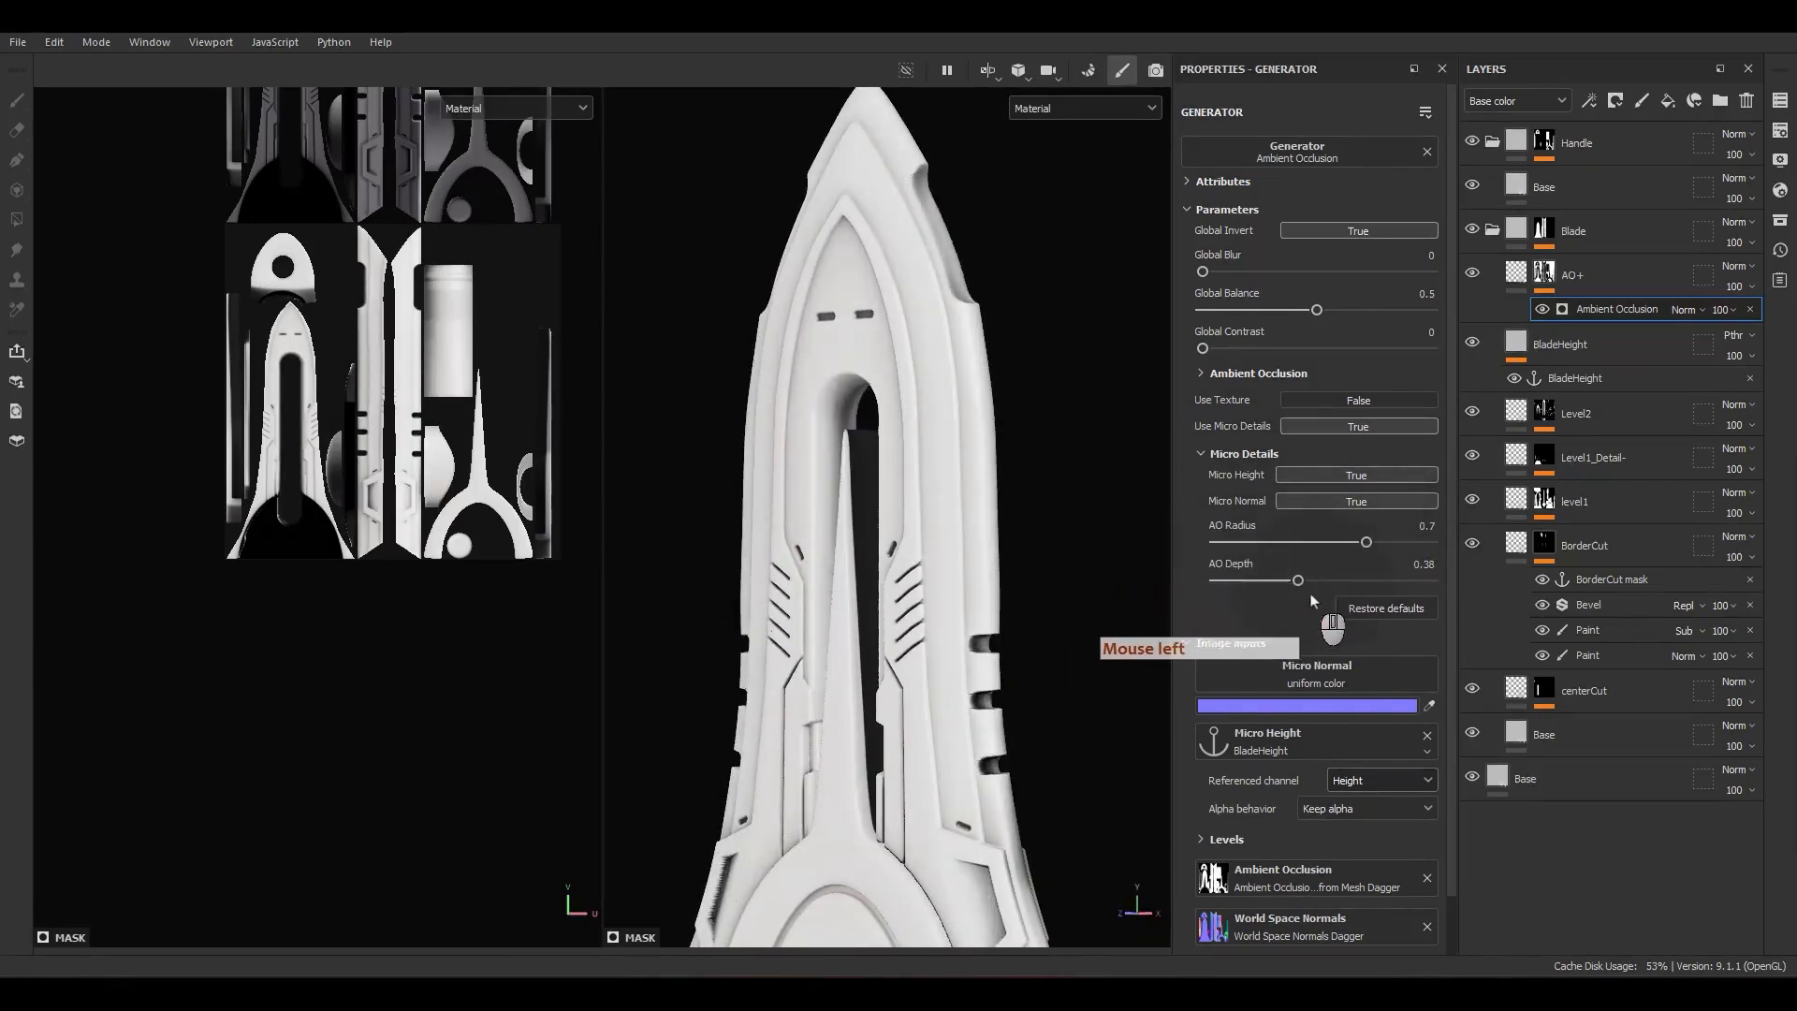
left_click(1310, 597)
left_click_drag(1315, 310, 1321, 316)
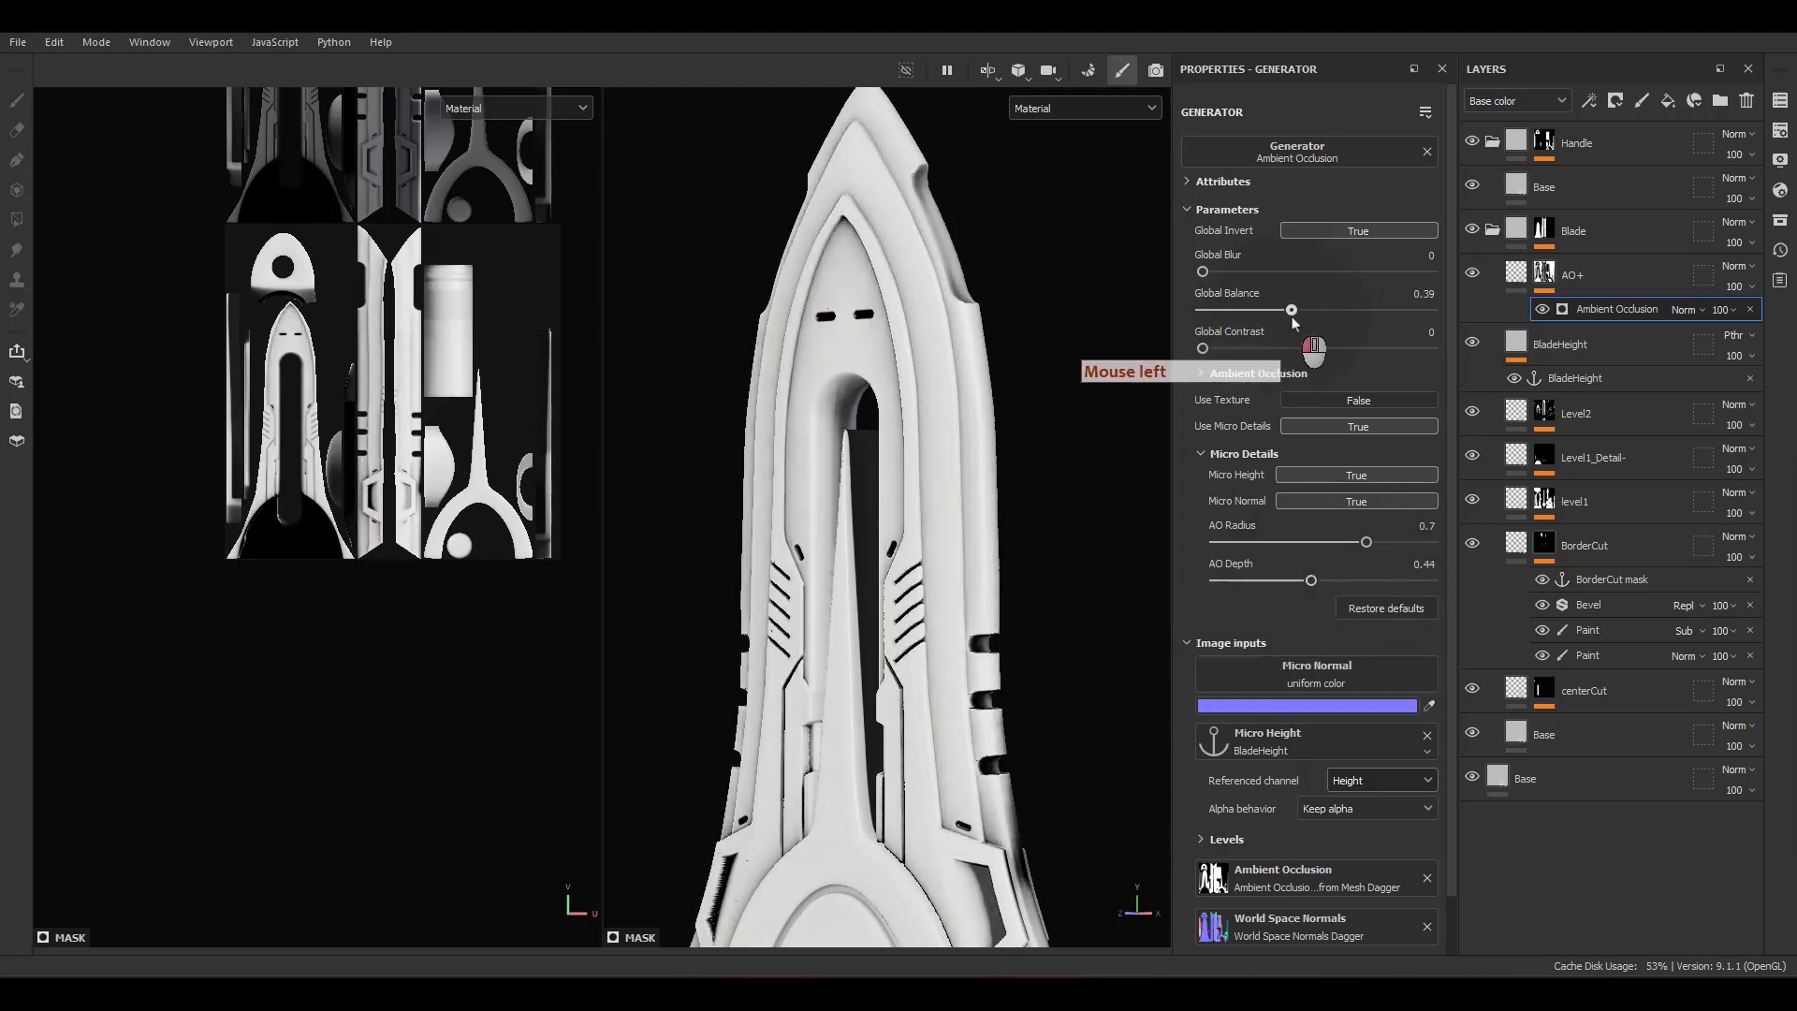
mouse_move(1310, 580)
left_mouse_down()
mouse_move(1240, 581)
mouse_move(1300, 546)
left_mouse_up()
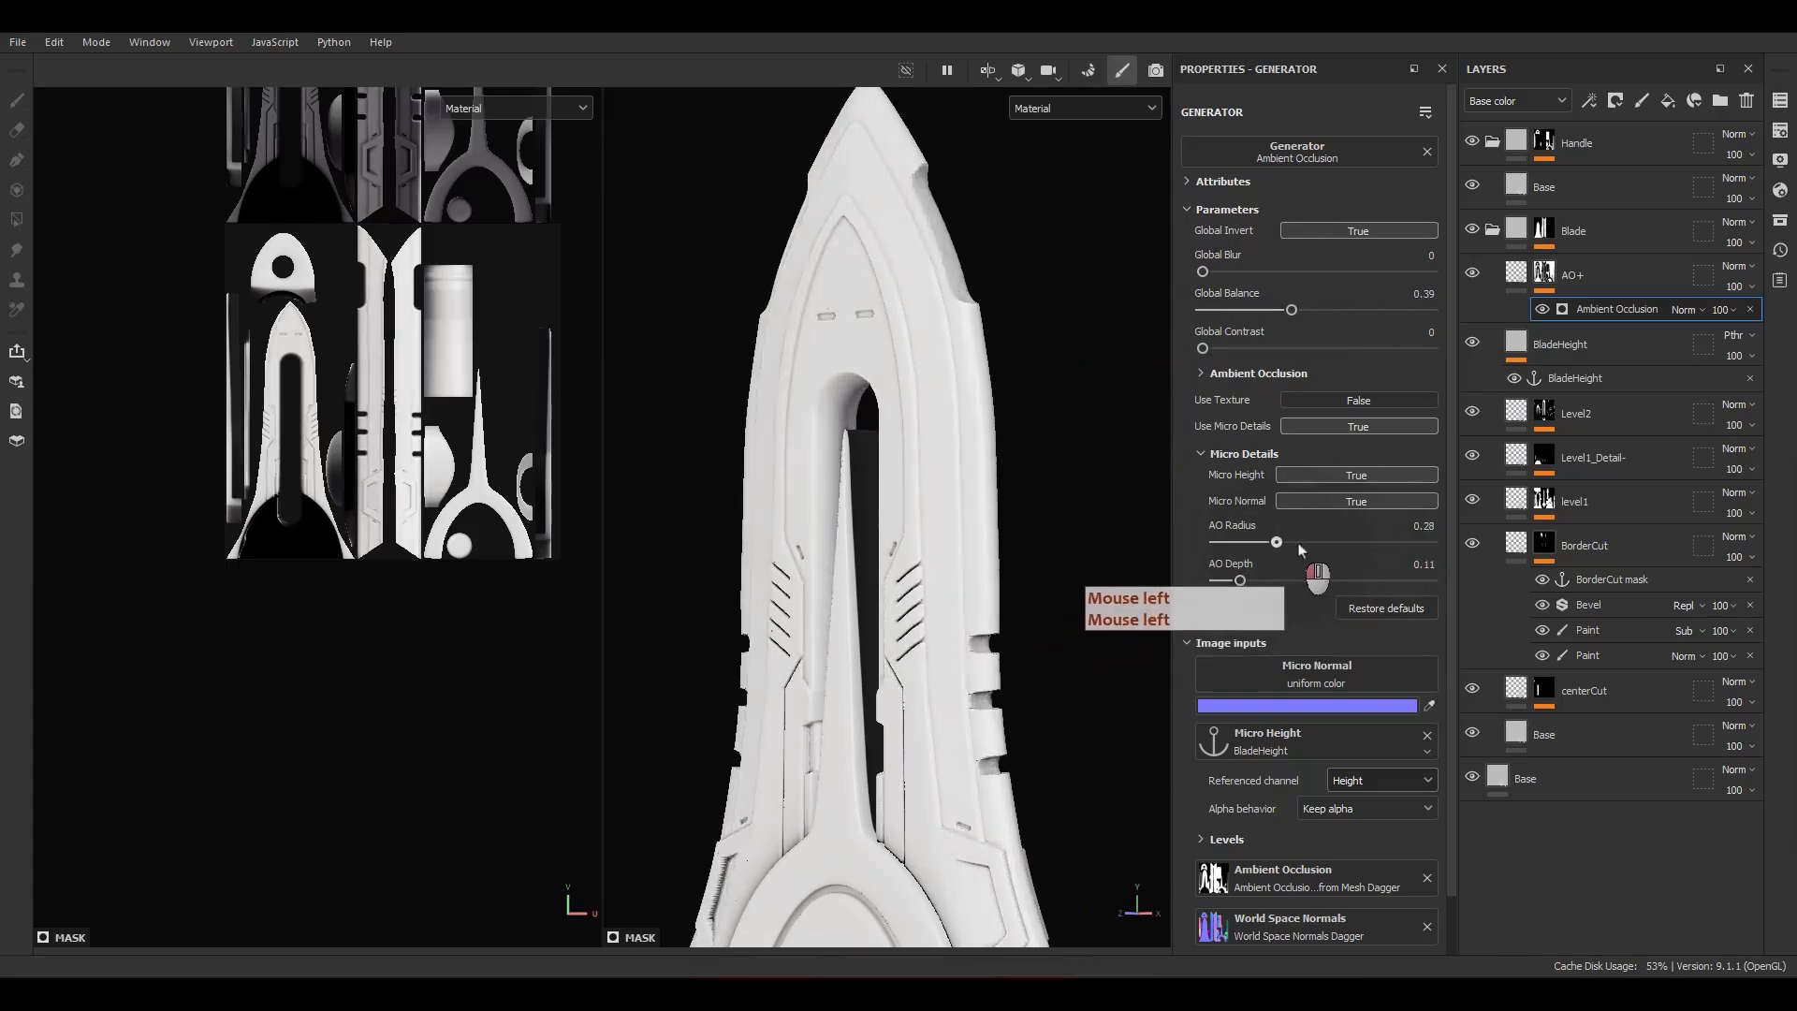
left_click_drag(1057, 701, 998, 737, "alt")
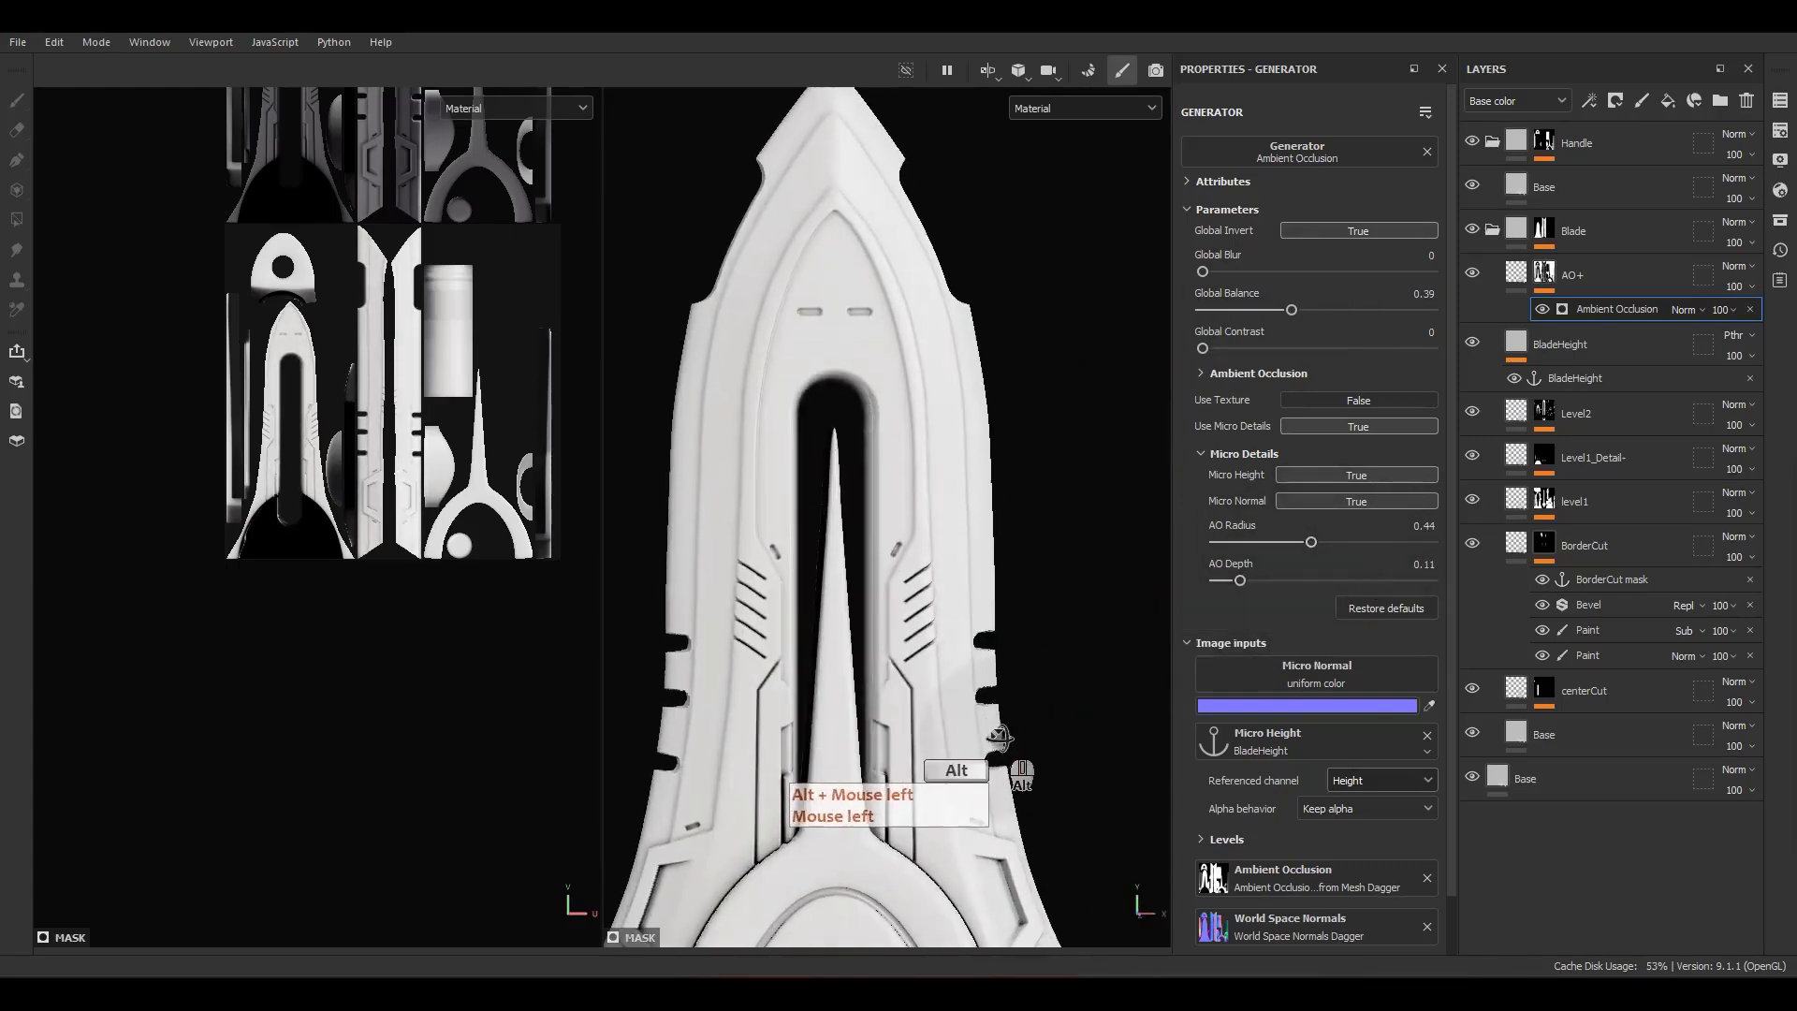
Step: Examine the blade's shading from several angles and compare it with the AO+ layer switched off and on
left_click_drag(959, 674, 907, 666, "alt")
right_click_drag(908, 666, 878, 446, "alt")
middle_click_drag(878, 445, 872, 271, "alt")
left_click_drag(872, 272, 994, 506, "alt")
middle_click_drag(994, 506, 1012, 568, "alt")
left_click_drag(1015, 573, 1014, 488, "alt")
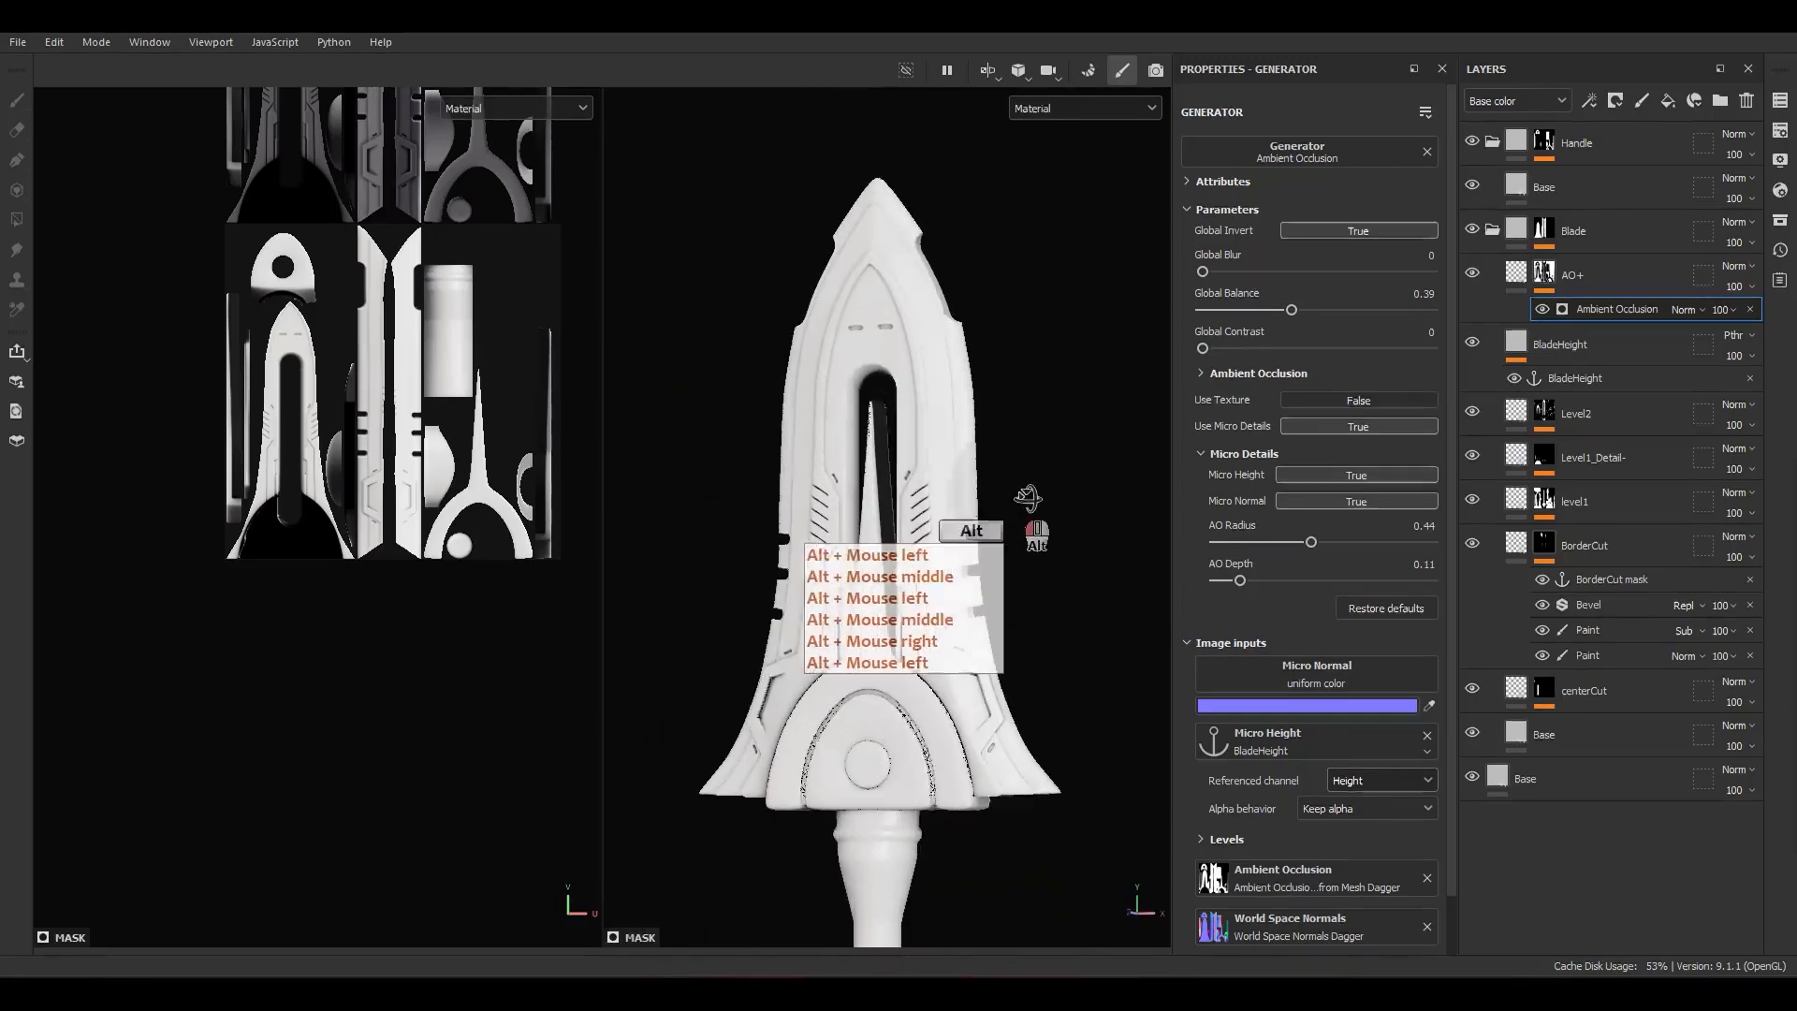
left_click(1482, 274)
left_click(1483, 274)
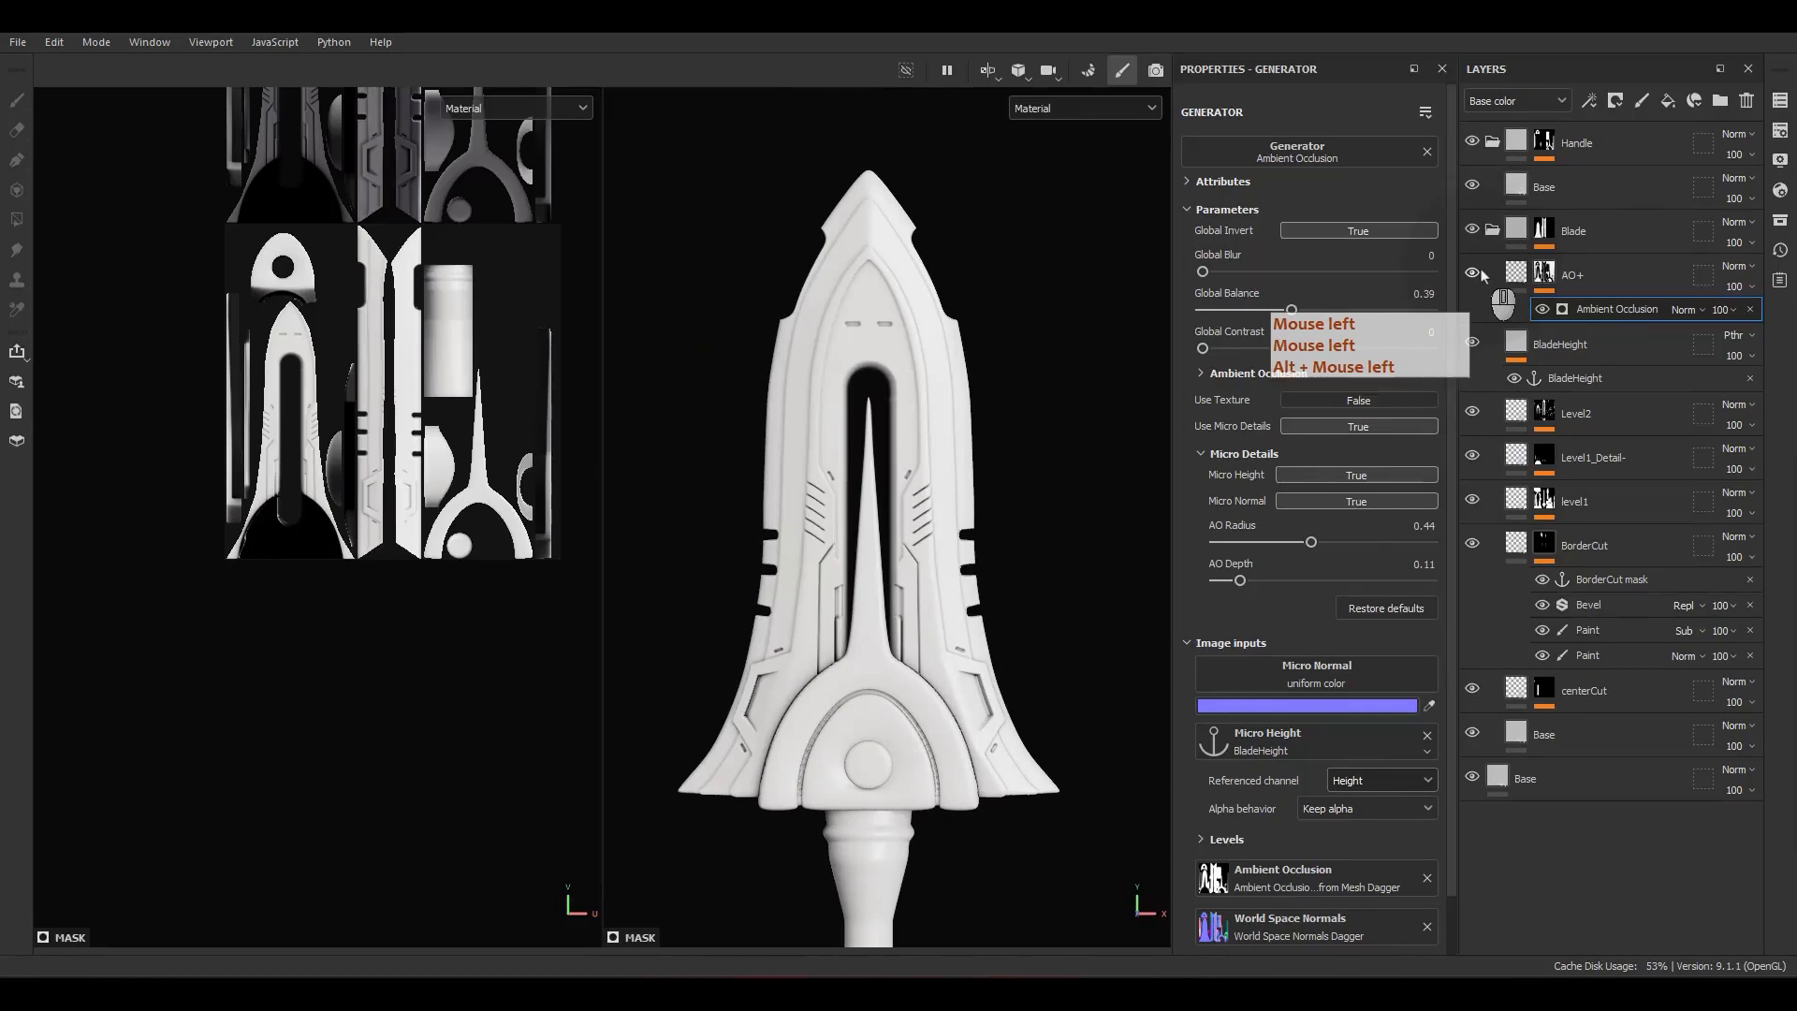
left_click(1480, 271)
left_click(1480, 272)
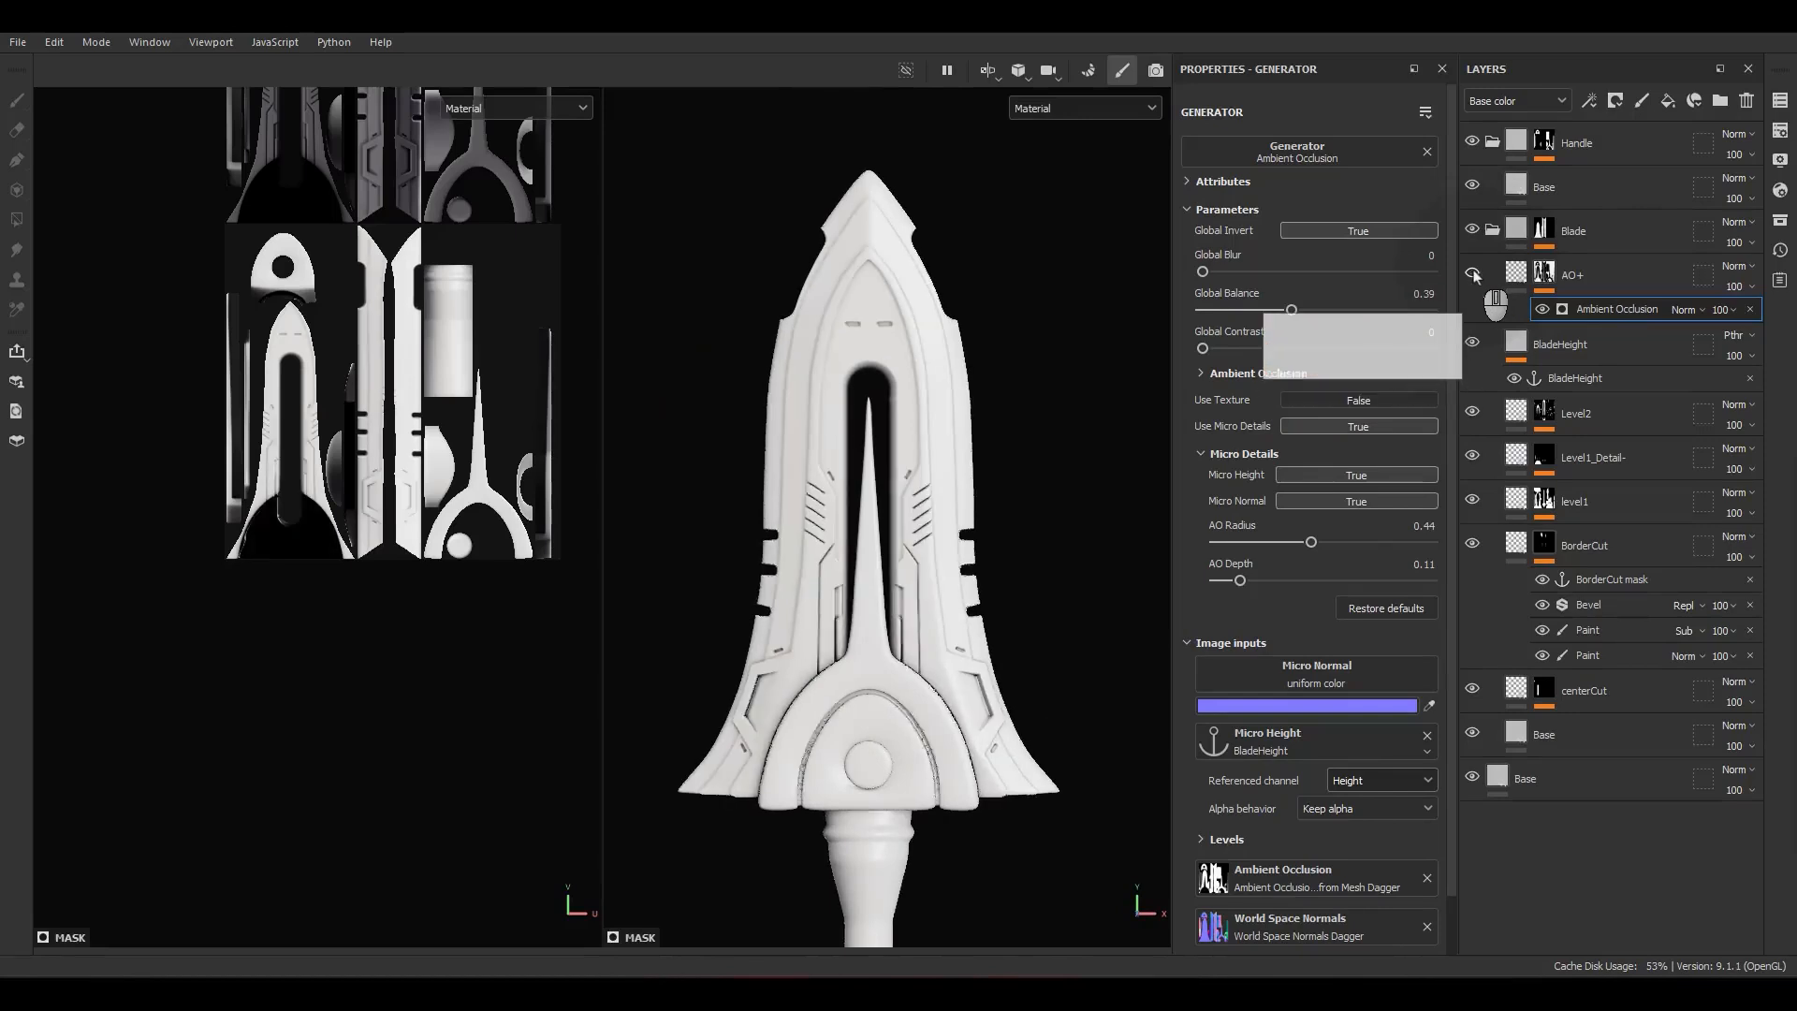
left_click_drag(1015, 382, 973, 375, "alt")
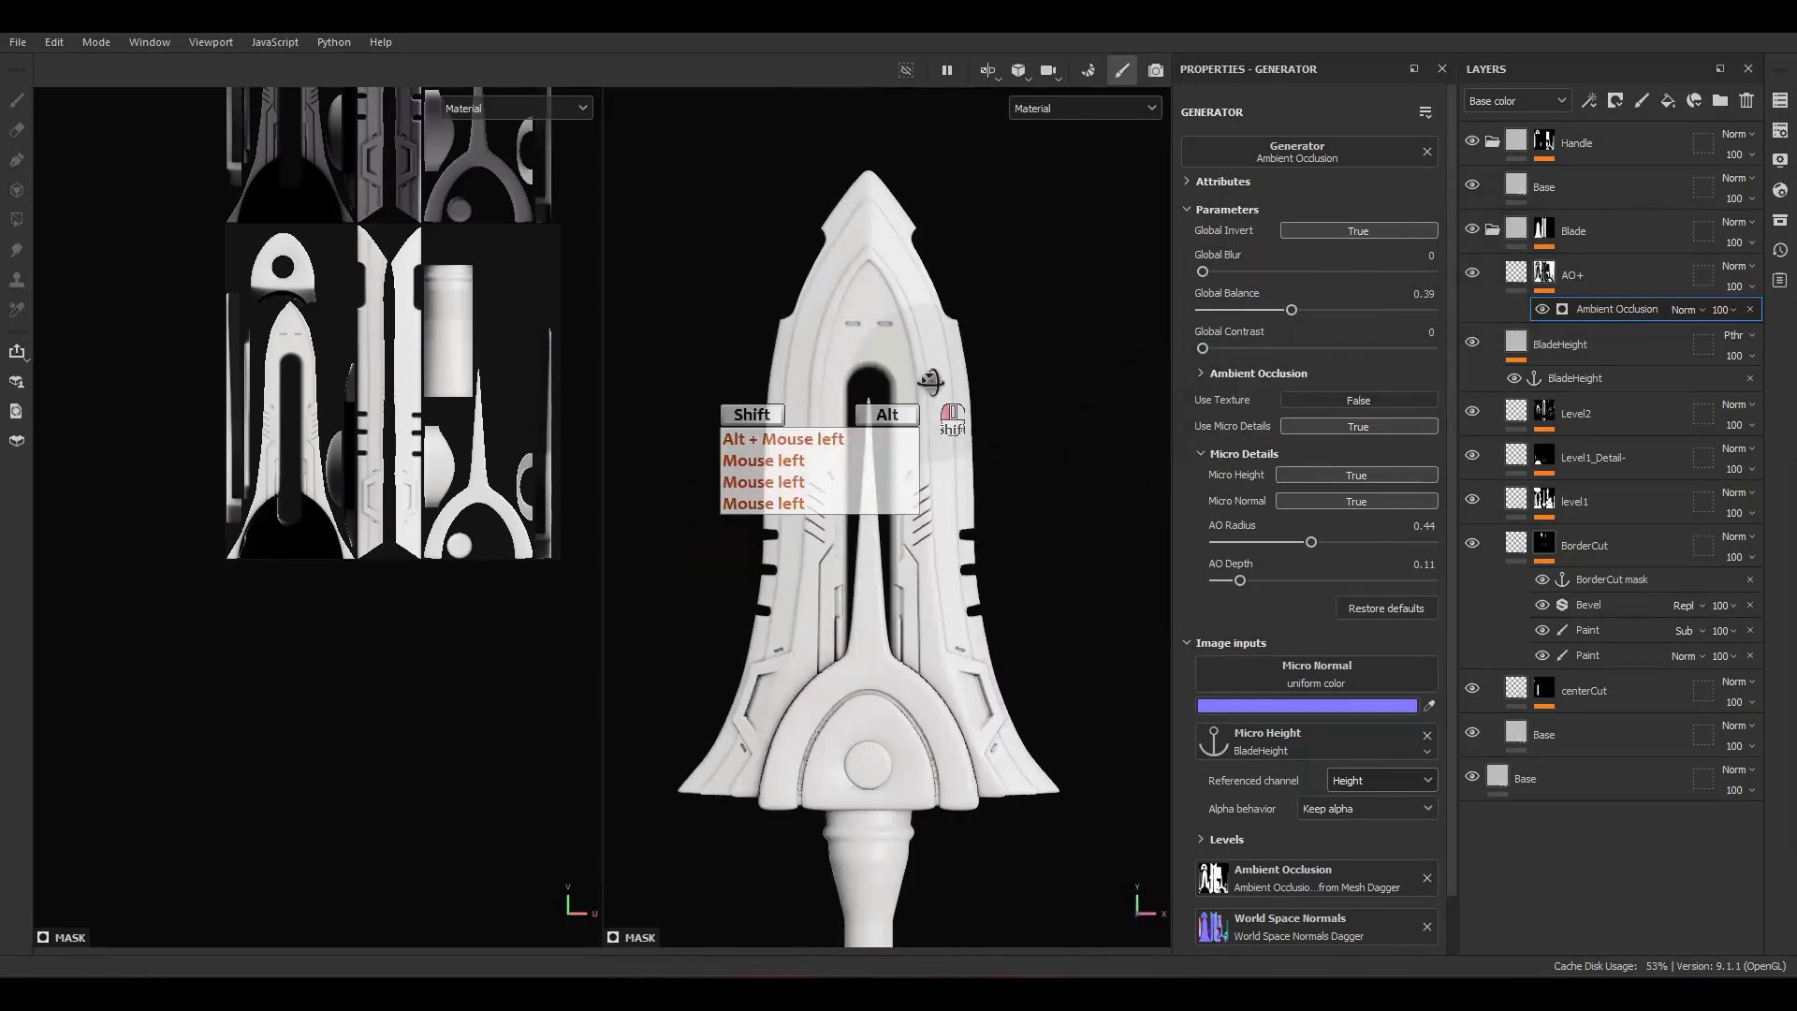
Step: Review the material settings of the AO+ fill and the BladeHeight layer in the Blade folder
left_click(1524, 272)
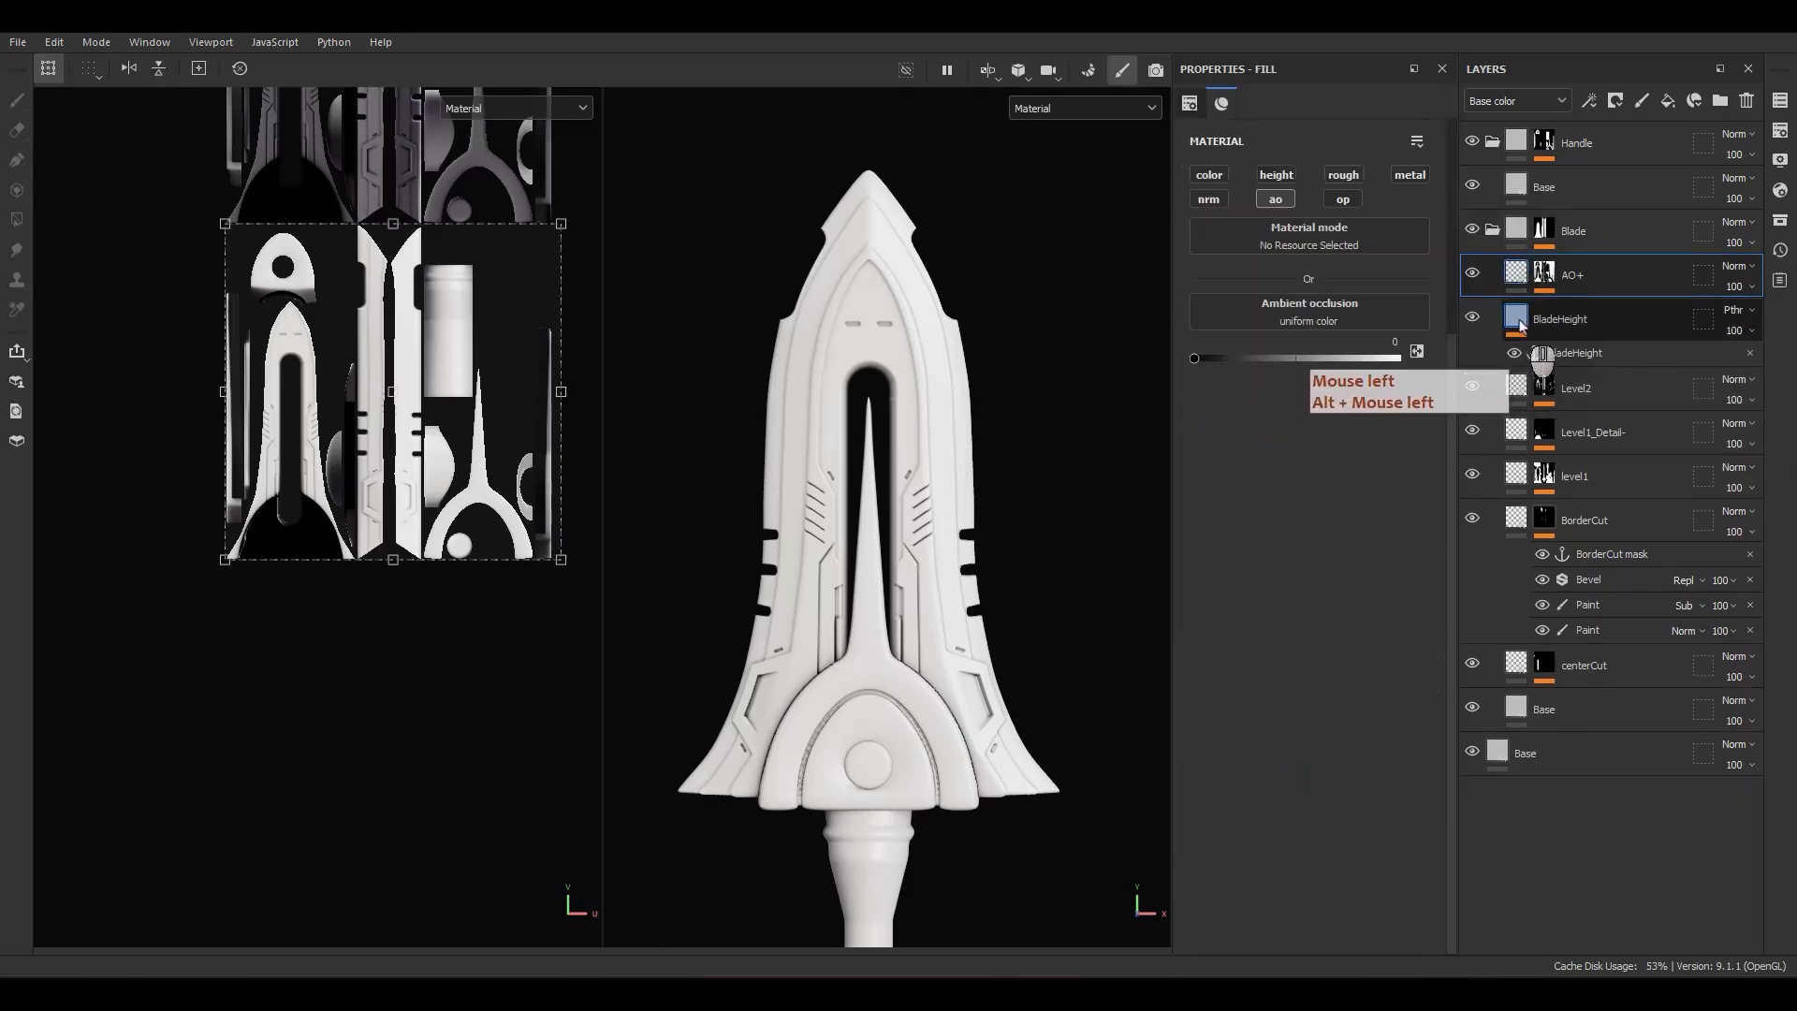
left_click(1518, 319)
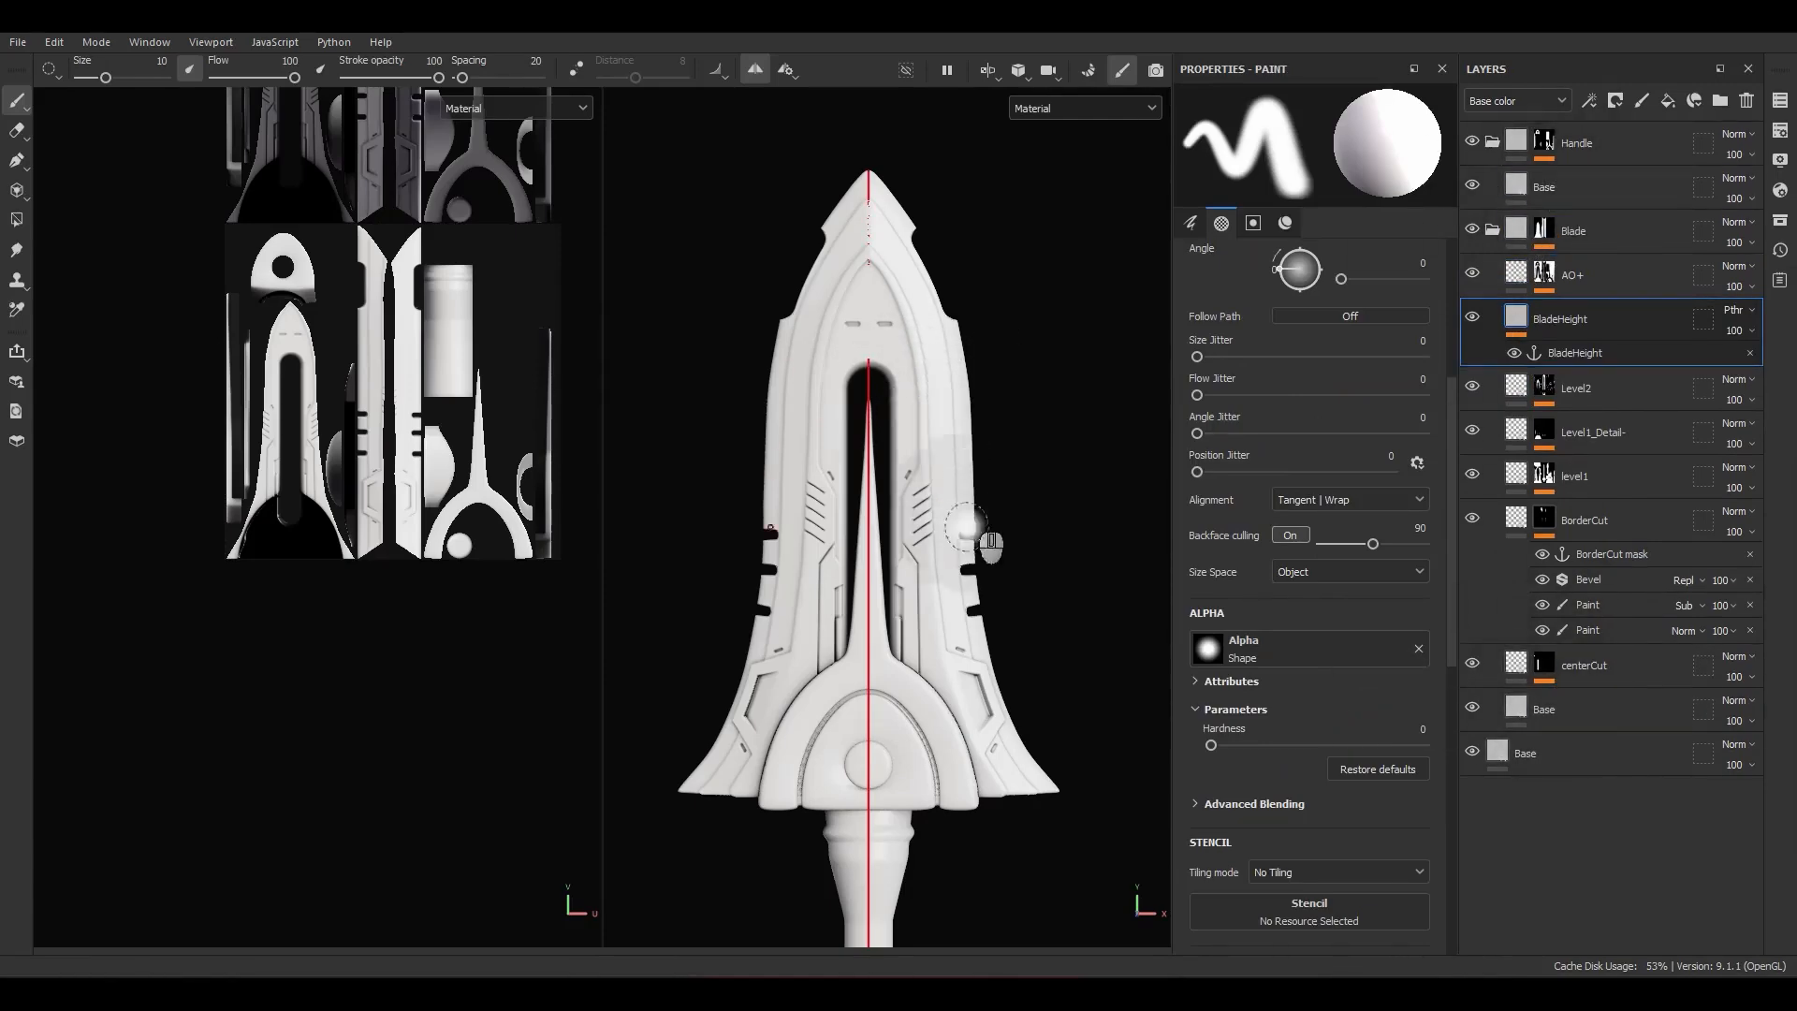
left_click_drag(936, 524, 1209, 461, "alt")
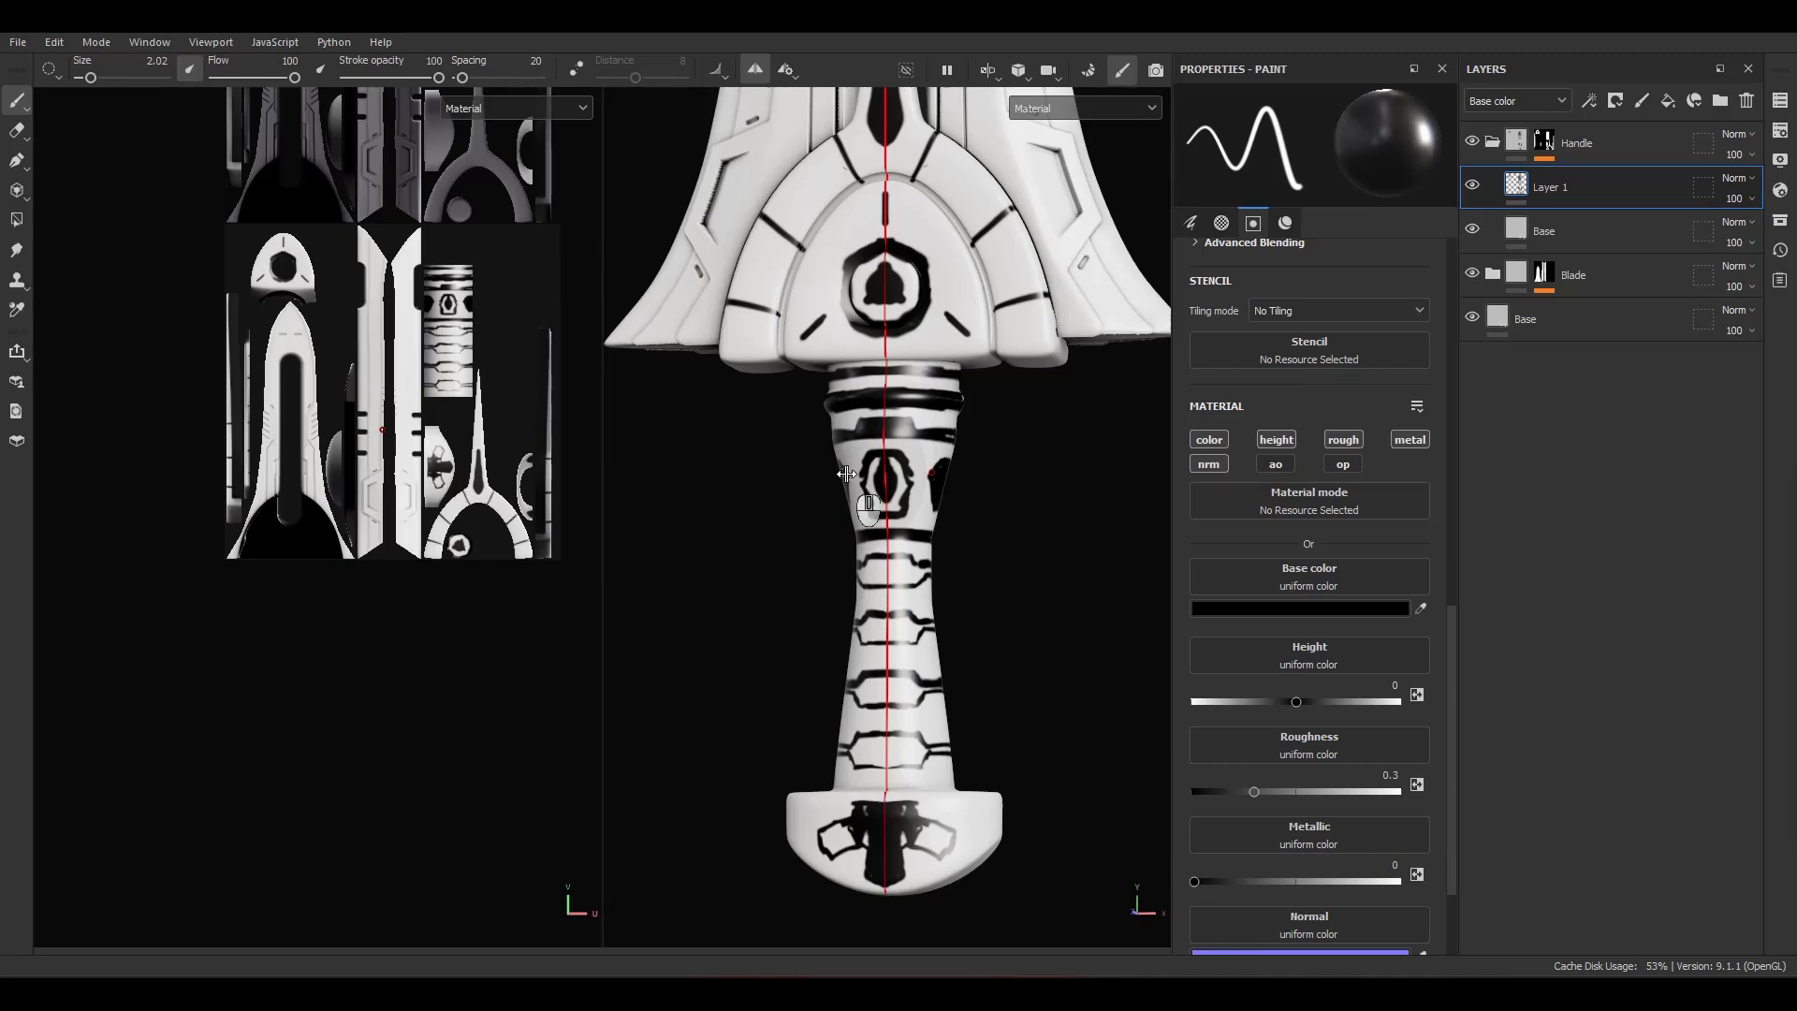
Step: Inspect the sketched guide lines on the handle, hide Layer 1, and select the Base layer in the Handle folder
mouse_move(770, 640)
middle_mouse_down("alt")
mouse_move(903, 634)
mouse_move(805, 645)
middle_mouse_up("alt")
right_click_drag(804, 646, 886, 622, "alt")
left_click_drag(886, 621, 945, 599, "alt")
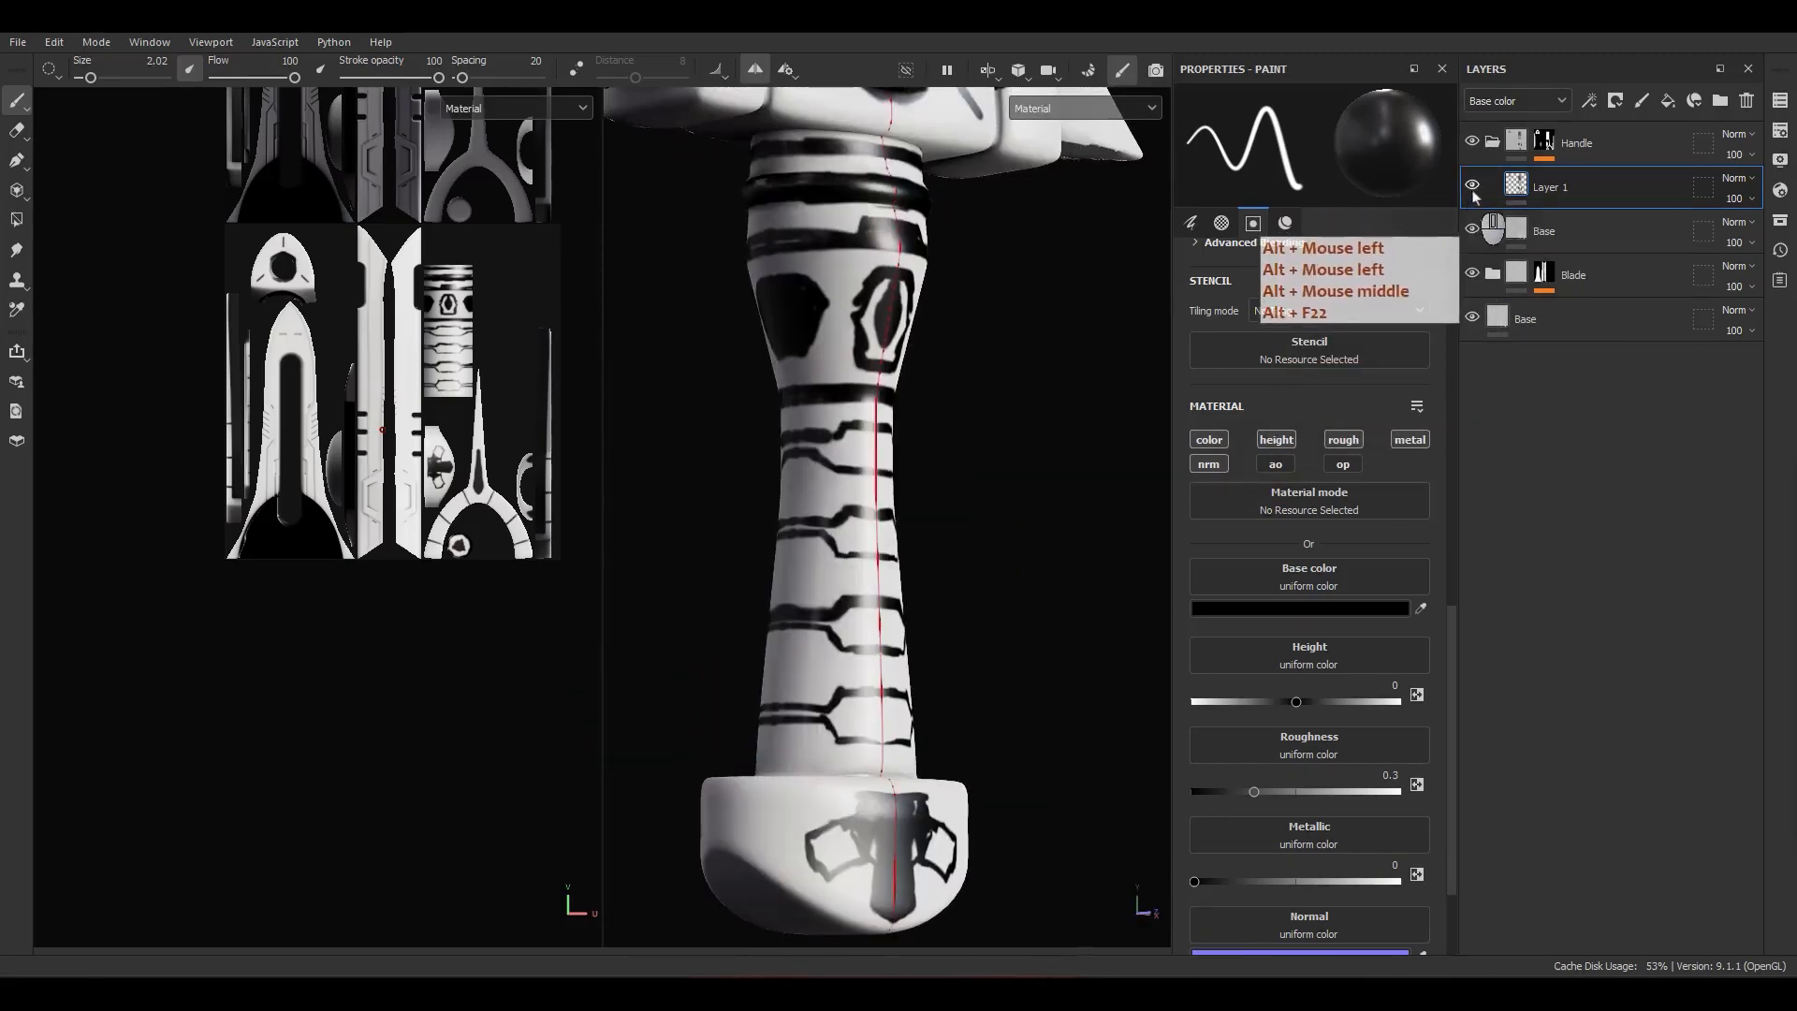
left_click(1472, 185)
left_click(1472, 185)
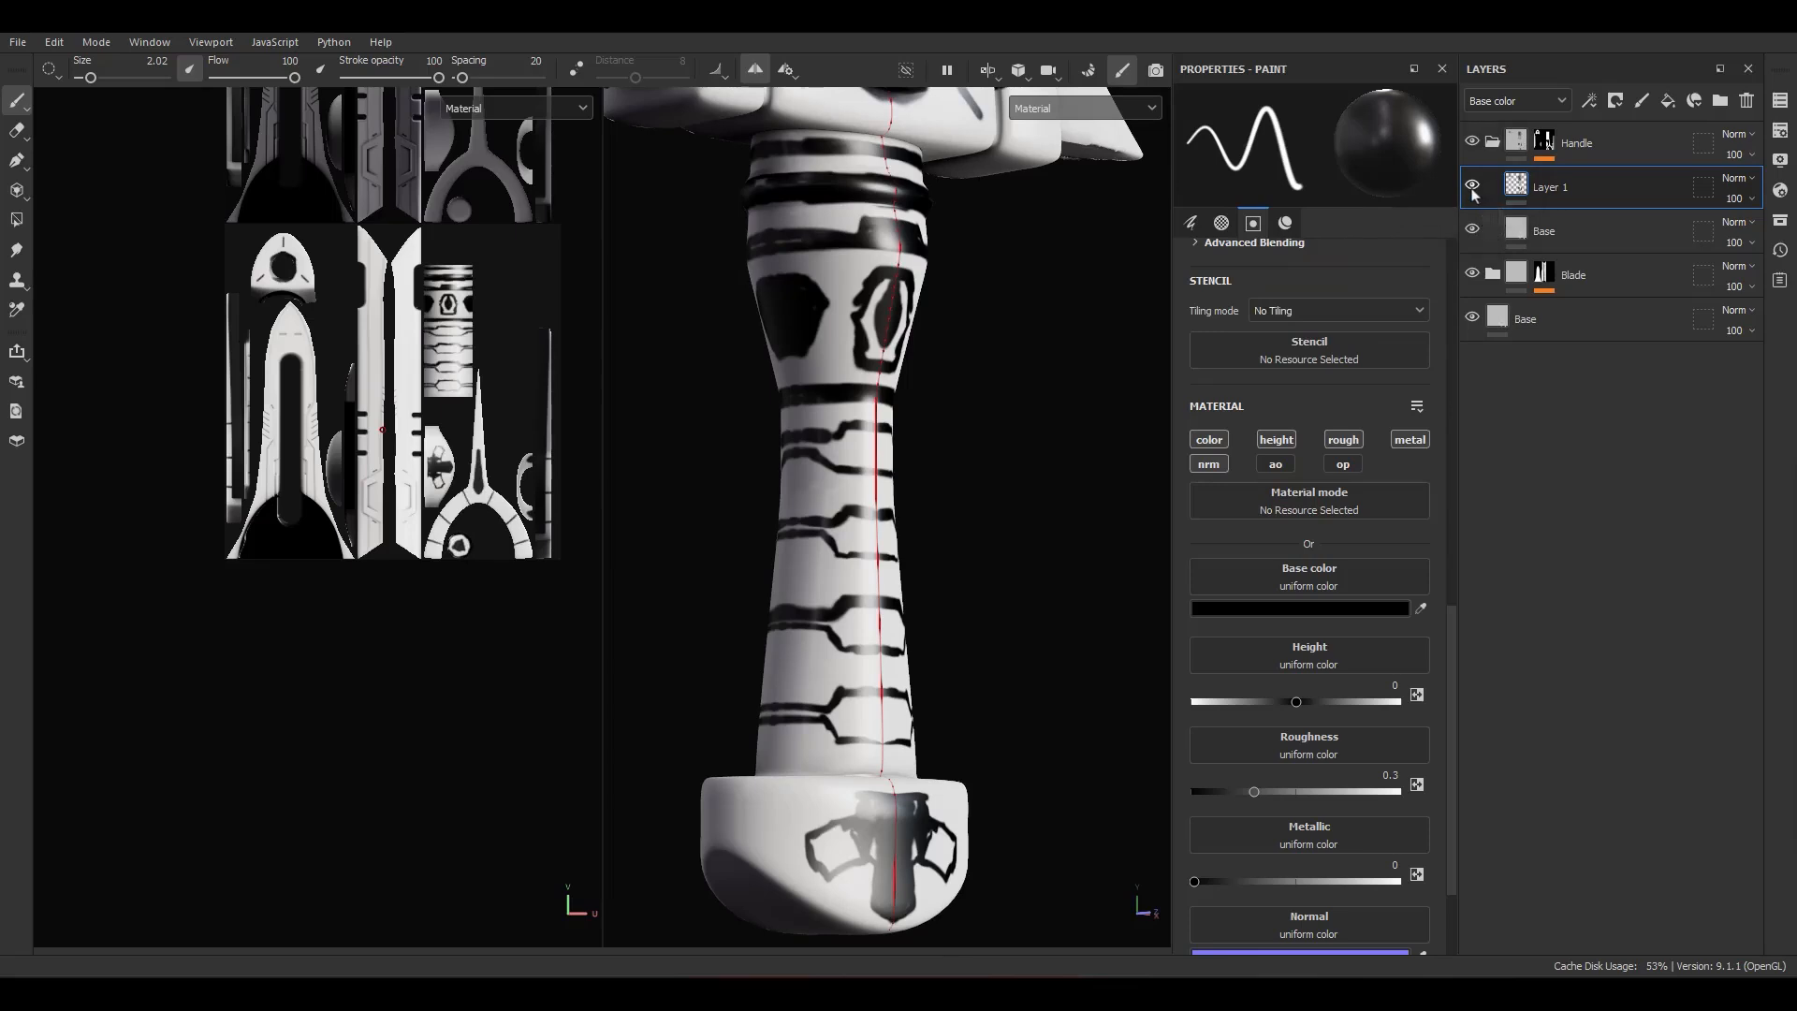
left_click(1472, 185)
left_click(1553, 230)
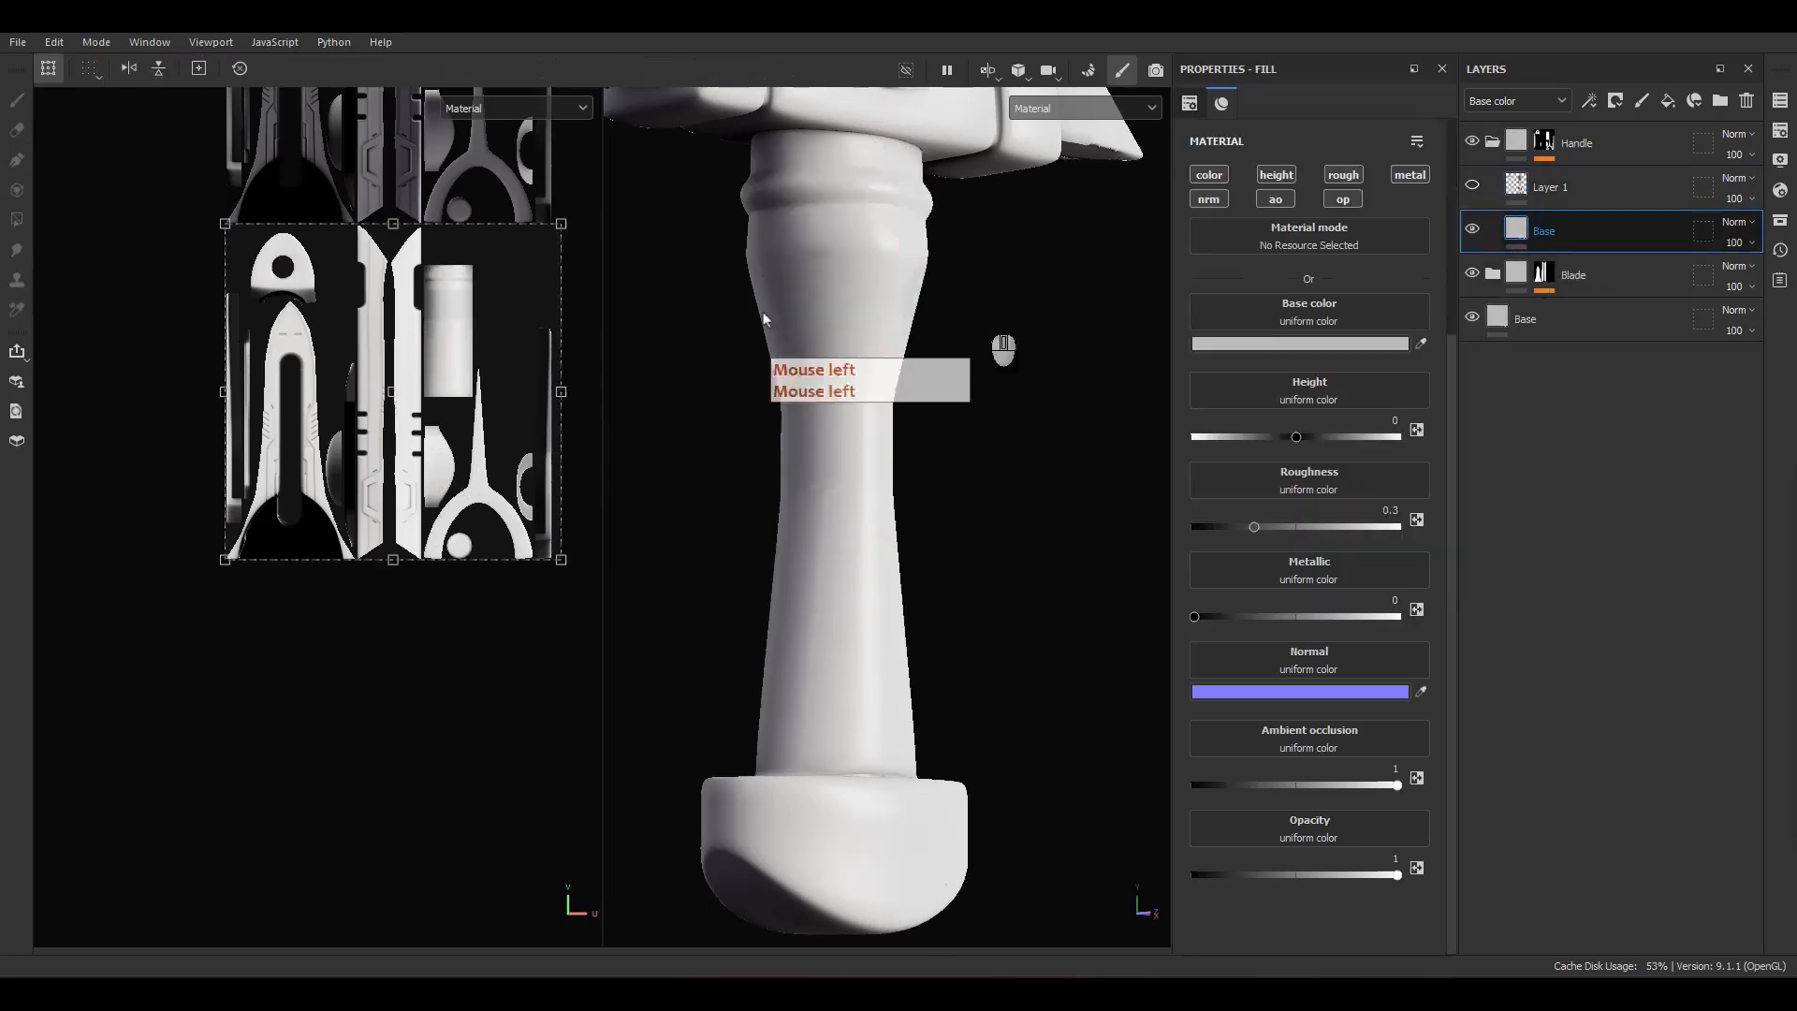
Step: Check the guide sketch on the guard by showing Layer 1 briefly and hiding it again
middle_click_drag(957, 318, 1000, 549, "alt")
left_click_drag(1000, 549, 867, 429, "alt")
middle_click_drag(868, 430, 931, 599, "alt")
left_click(1472, 187)
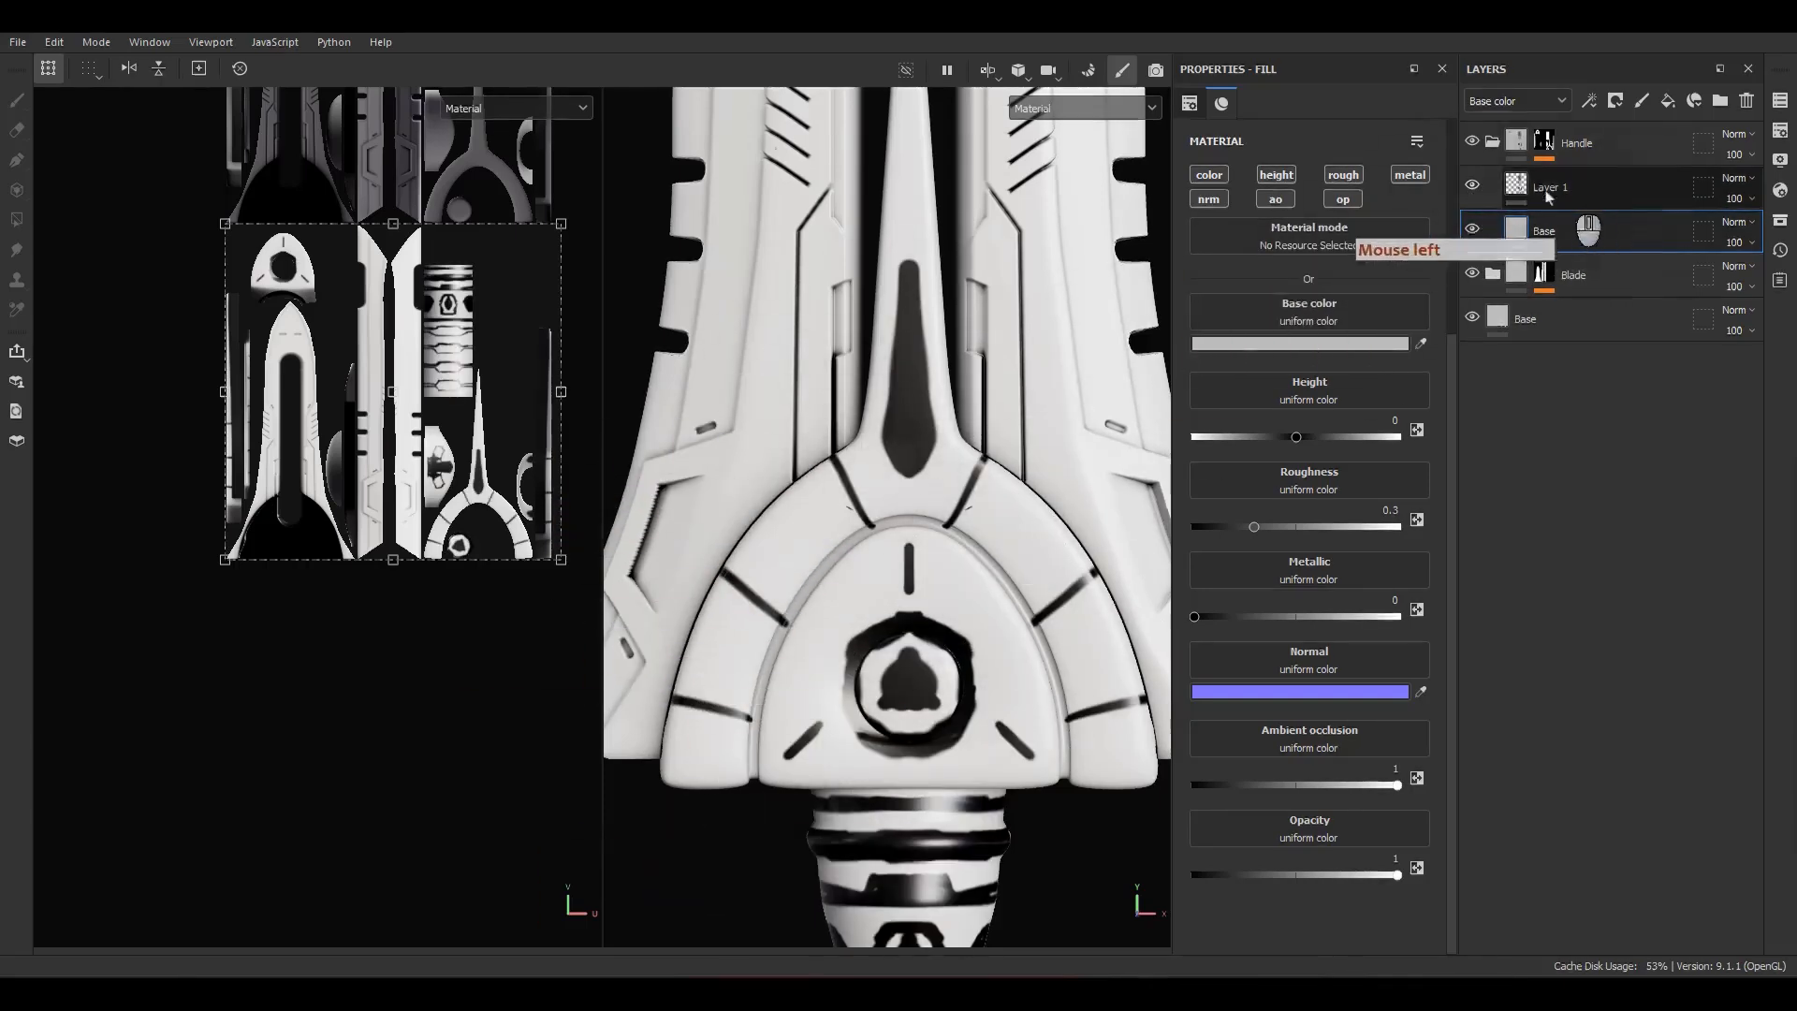
left_click(1472, 185)
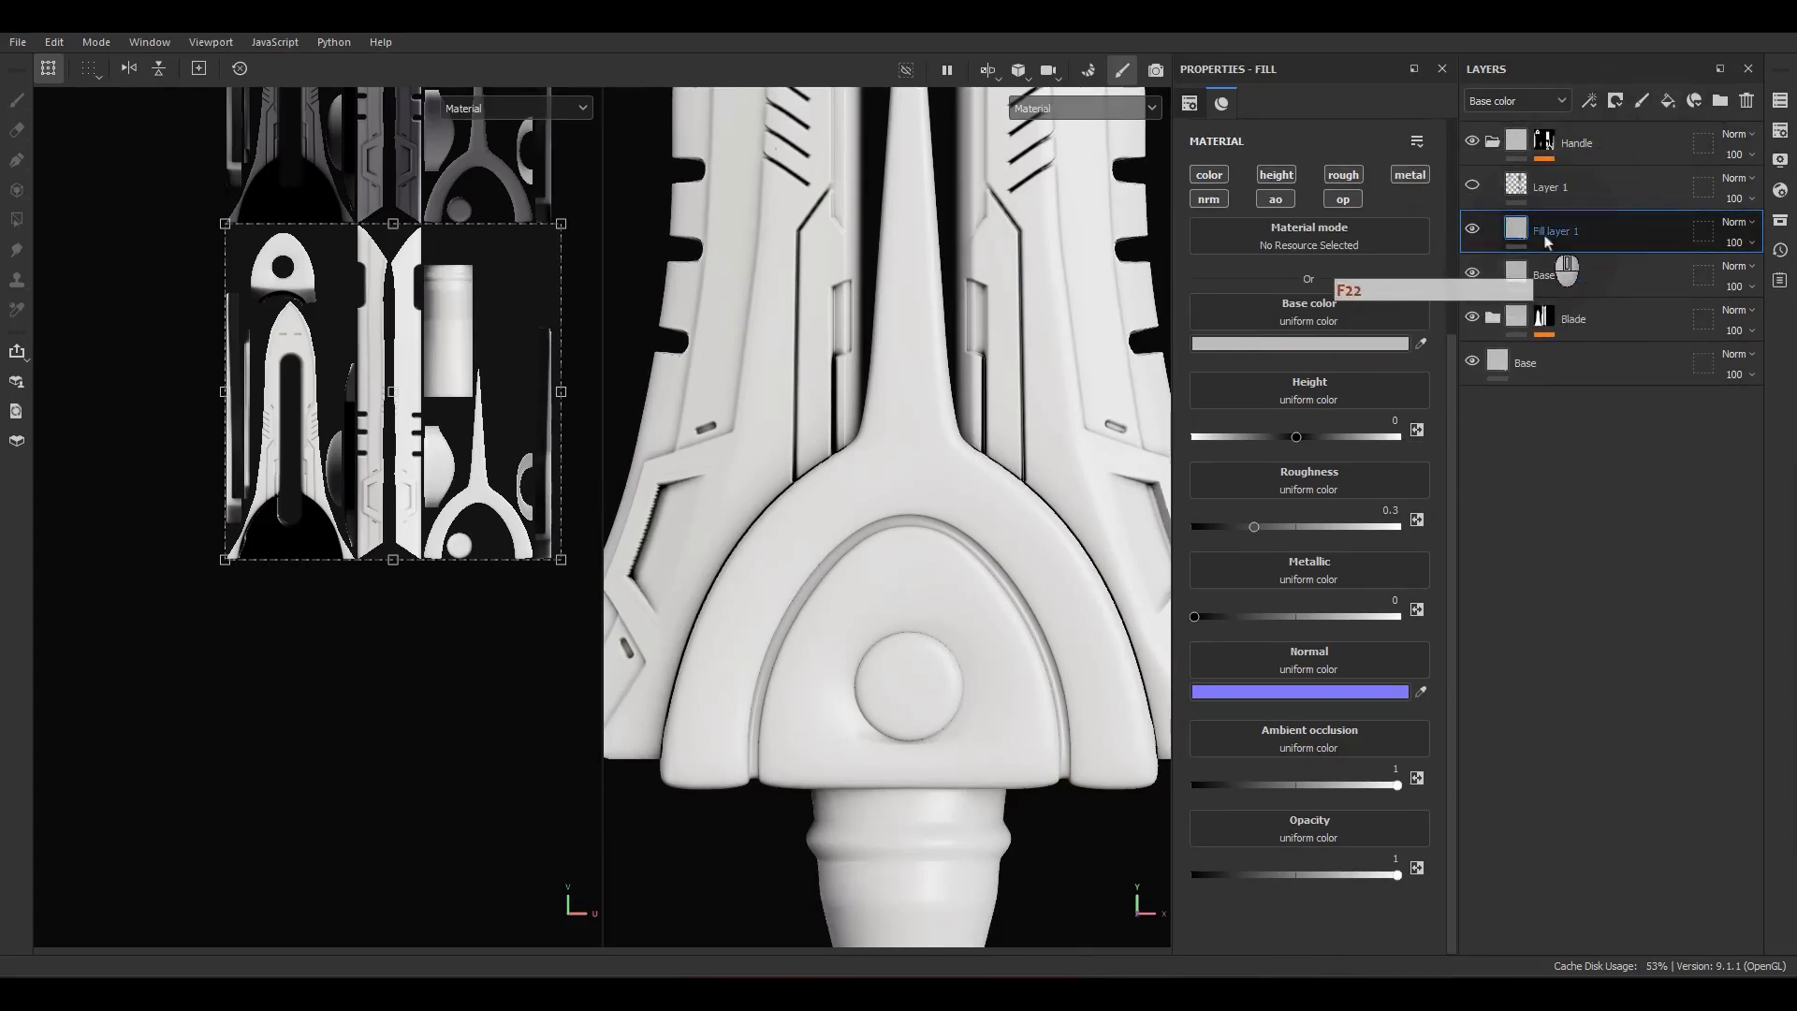
Step: Add a fill layer named Detail+ above the handle's Base, restrict it to the height channel, and set its height to 0.5
left_click(1567, 233, "alt")
double_click(1577, 230)
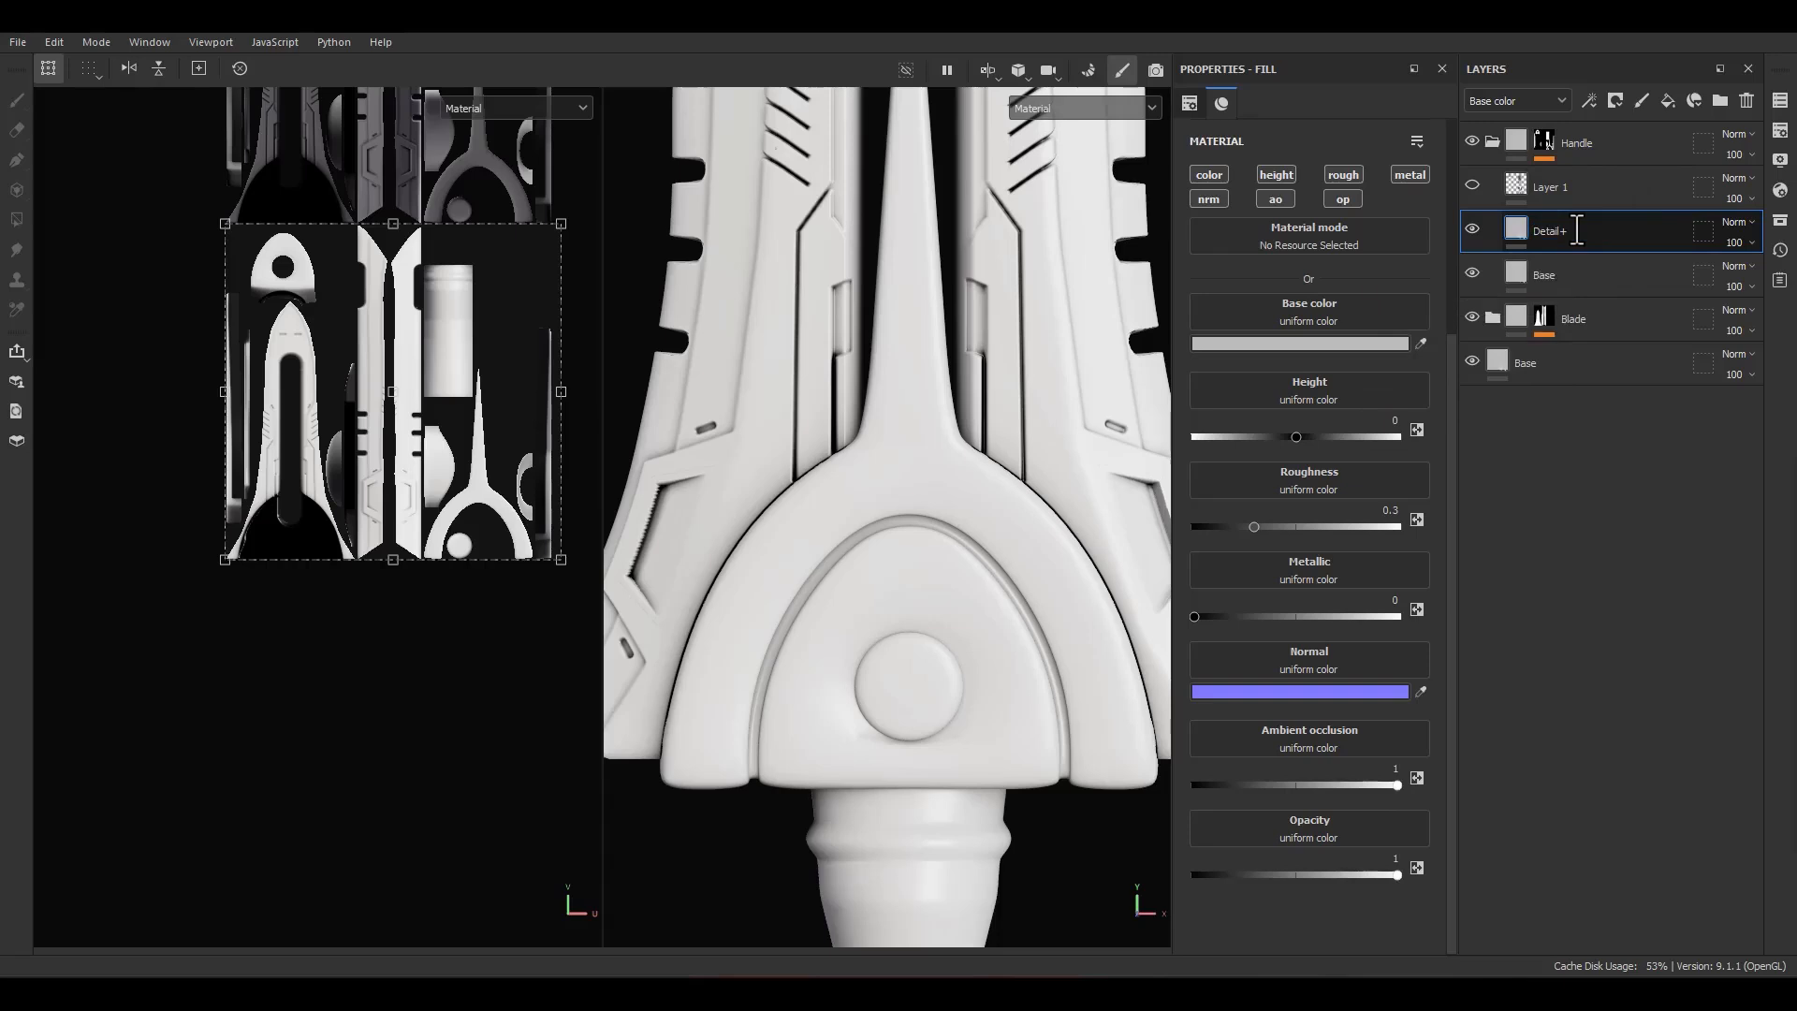
left_click(1276, 176, "alt")
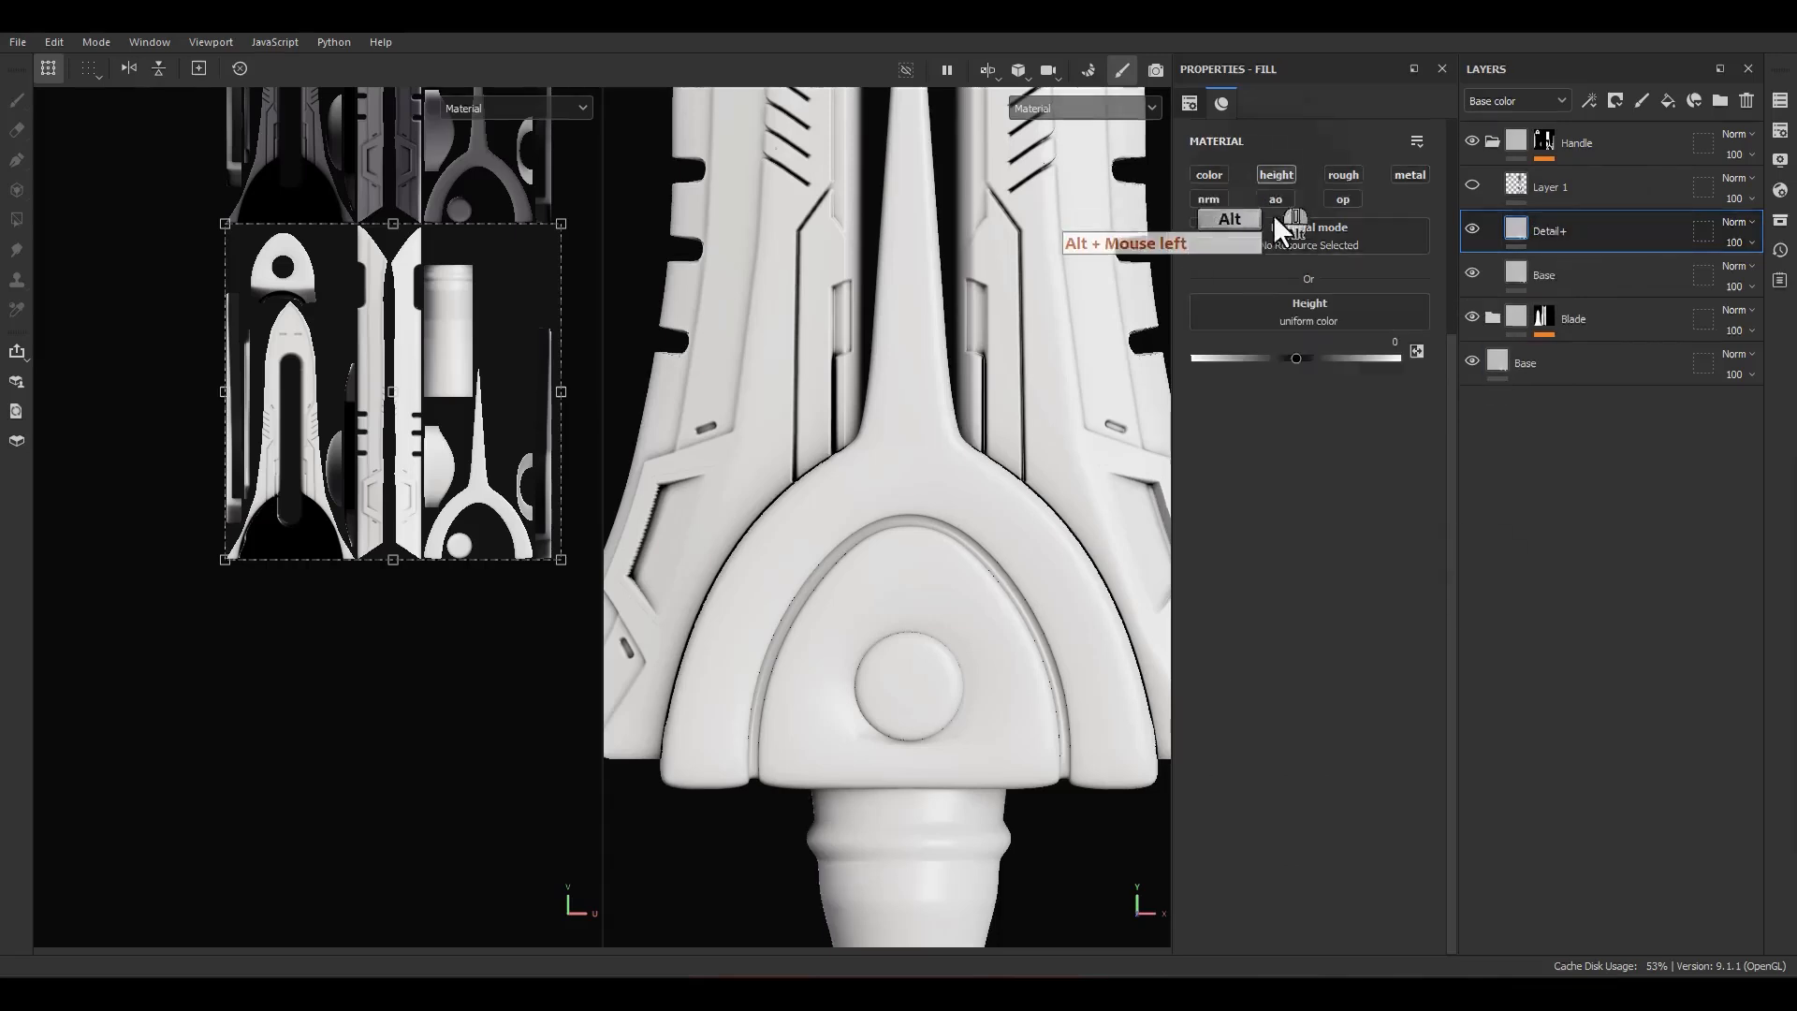
left_click(1370, 343)
type(".5")
key("Return")
left_click_drag(770, 593, 805, 562, "alt")
Step: Give the Detail+ layer a black mask and add a fill effect to that mask
right_click(1544, 245)
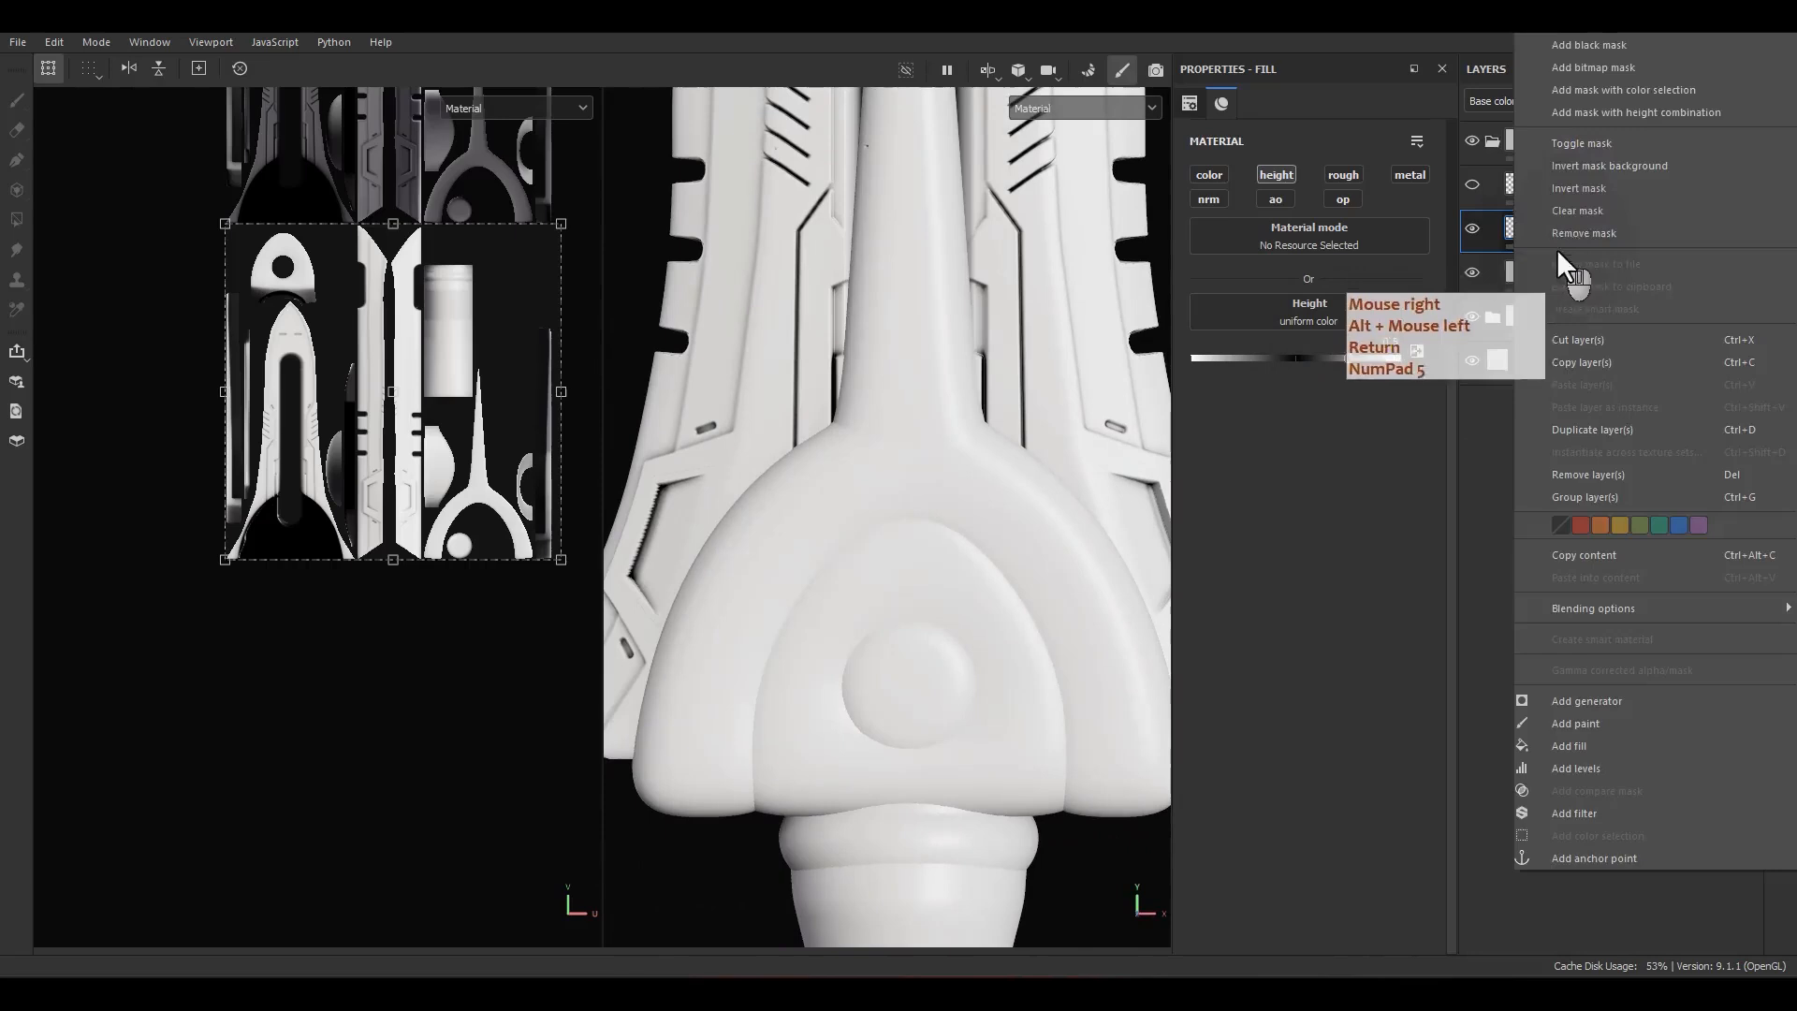
left_click(1592, 47)
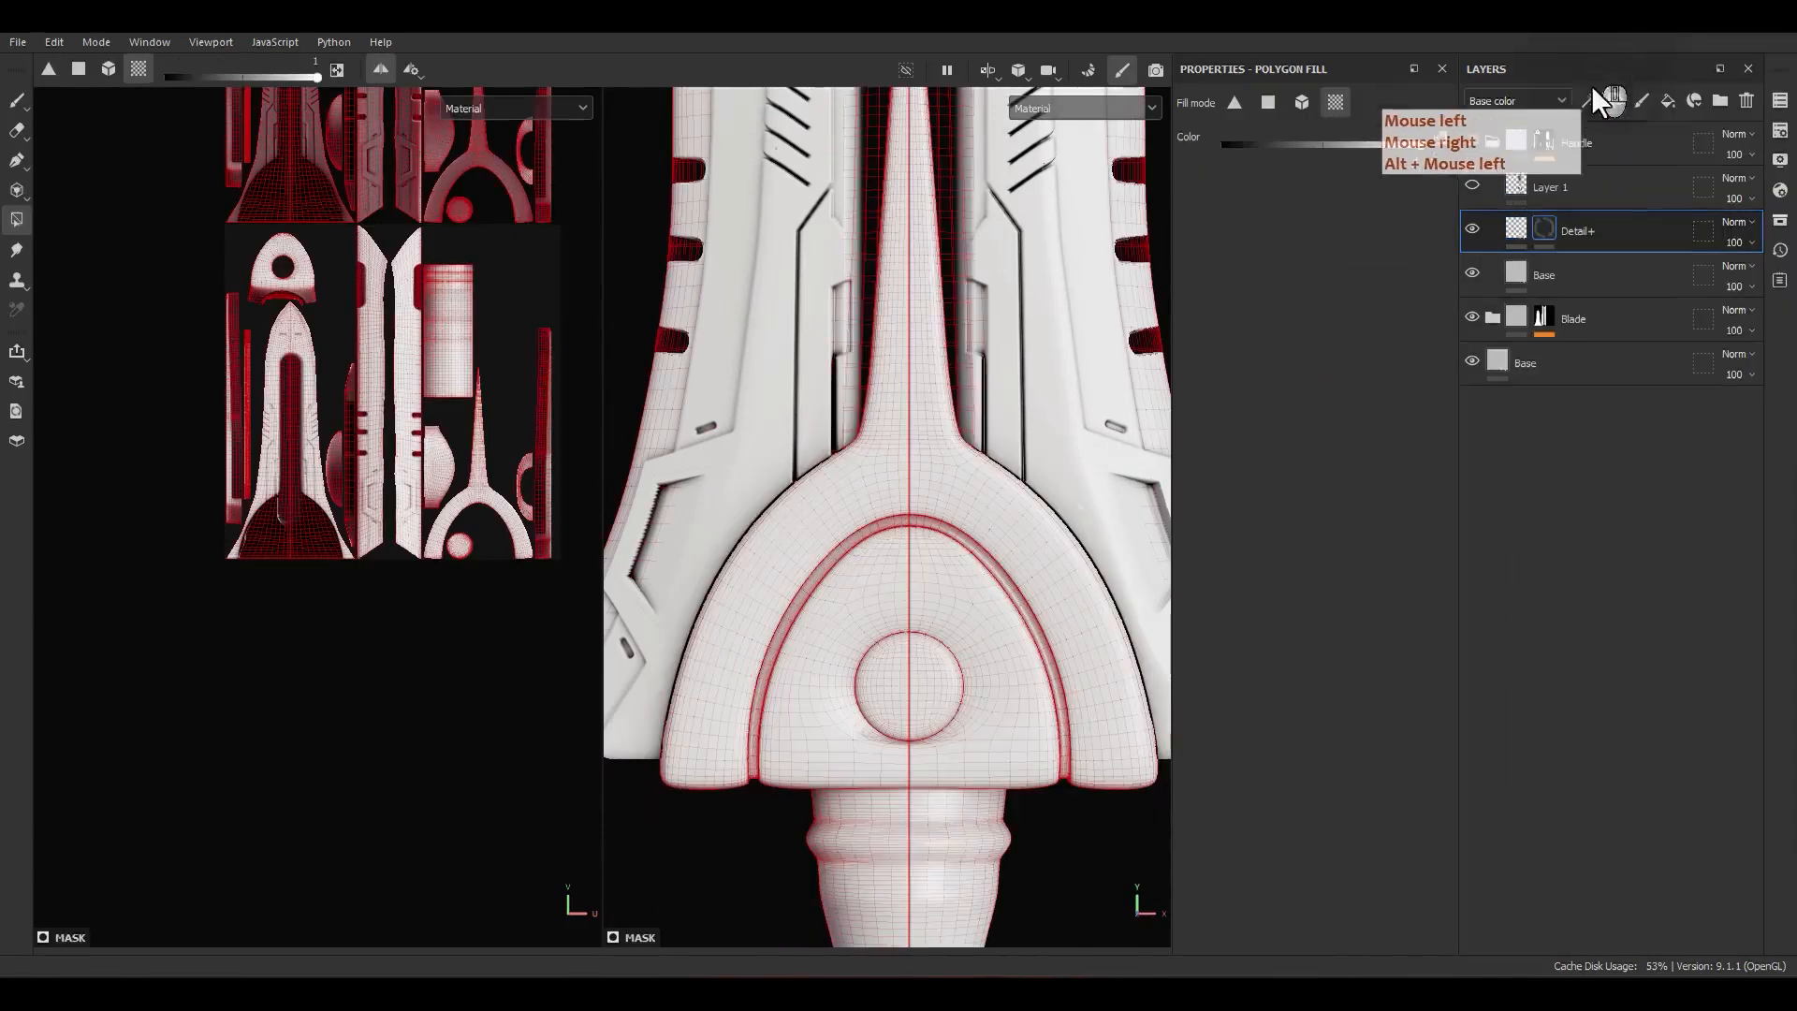
right_click(1544, 230)
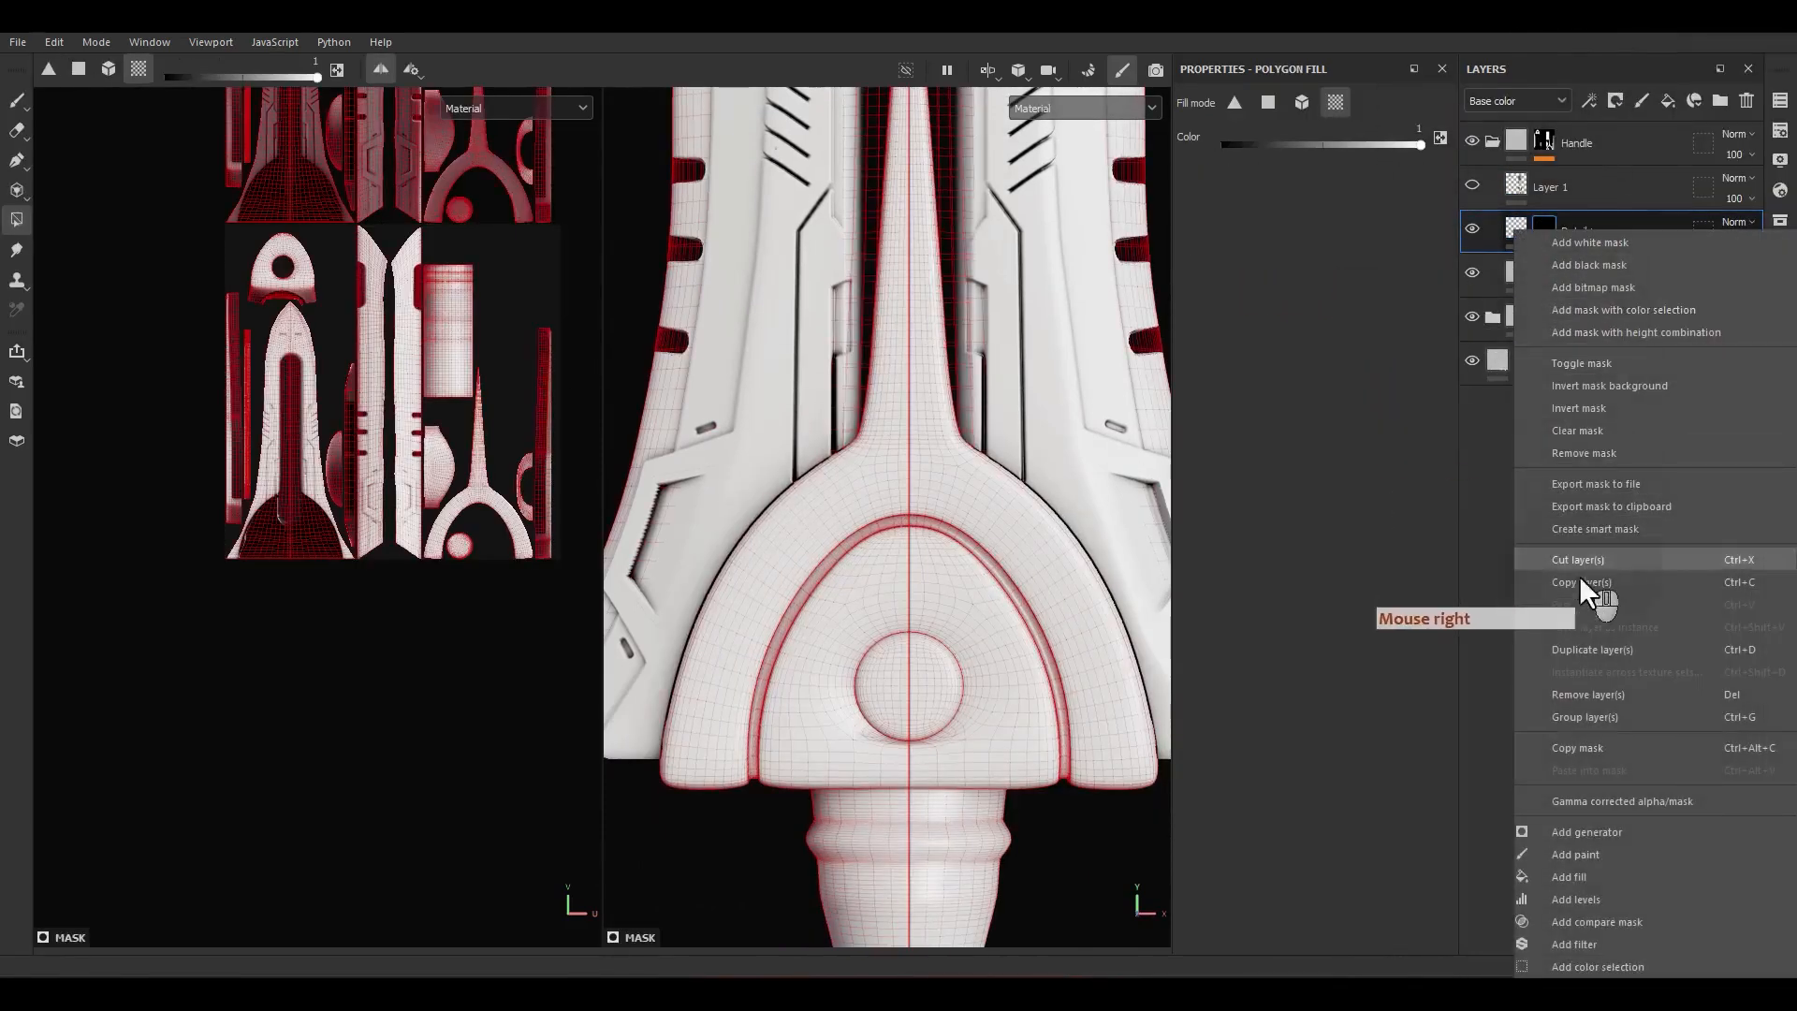
left_click(1619, 875)
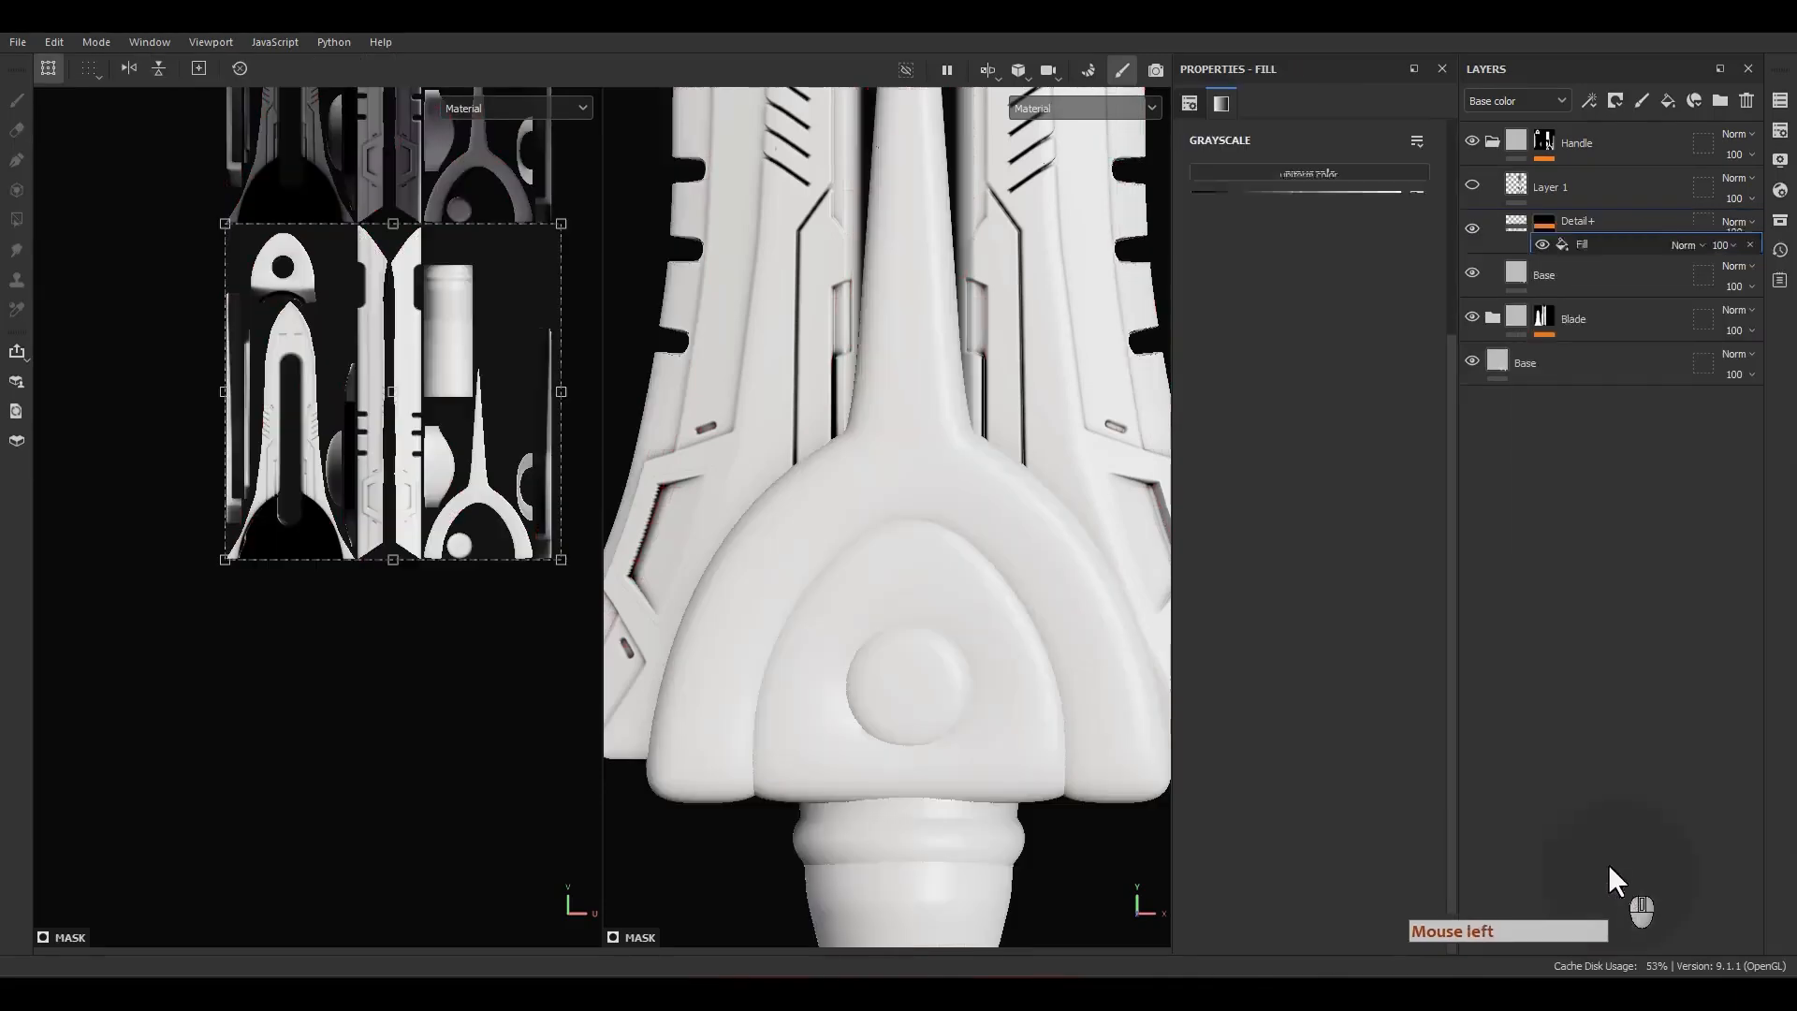
Step: Assign the Alpha_14 asset to the mask fill's grayscale and set its UV Wrap to None
left_click(1777, 217)
left_click_drag(1566, 231, 1031, 219)
left_click_drag(1080, 497, 1308, 183)
left_click(1210, 209)
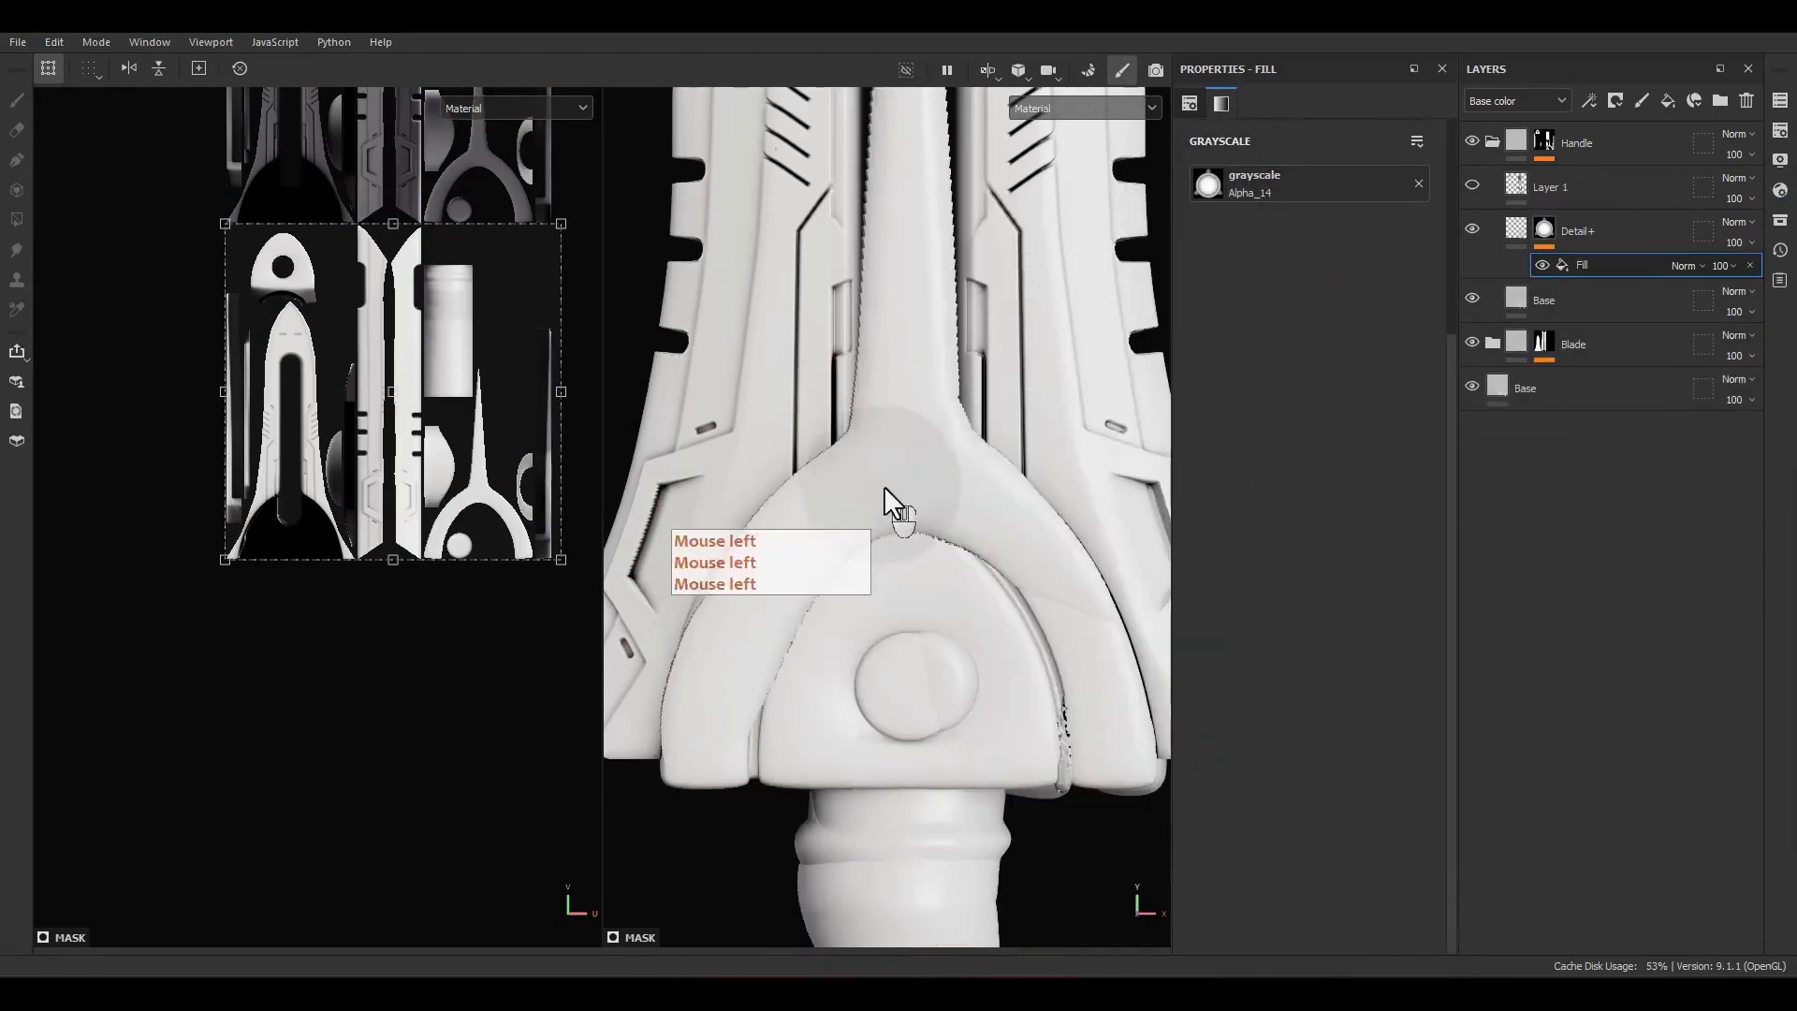
scroll(889, 506, "down", 2)
left_click(1287, 227)
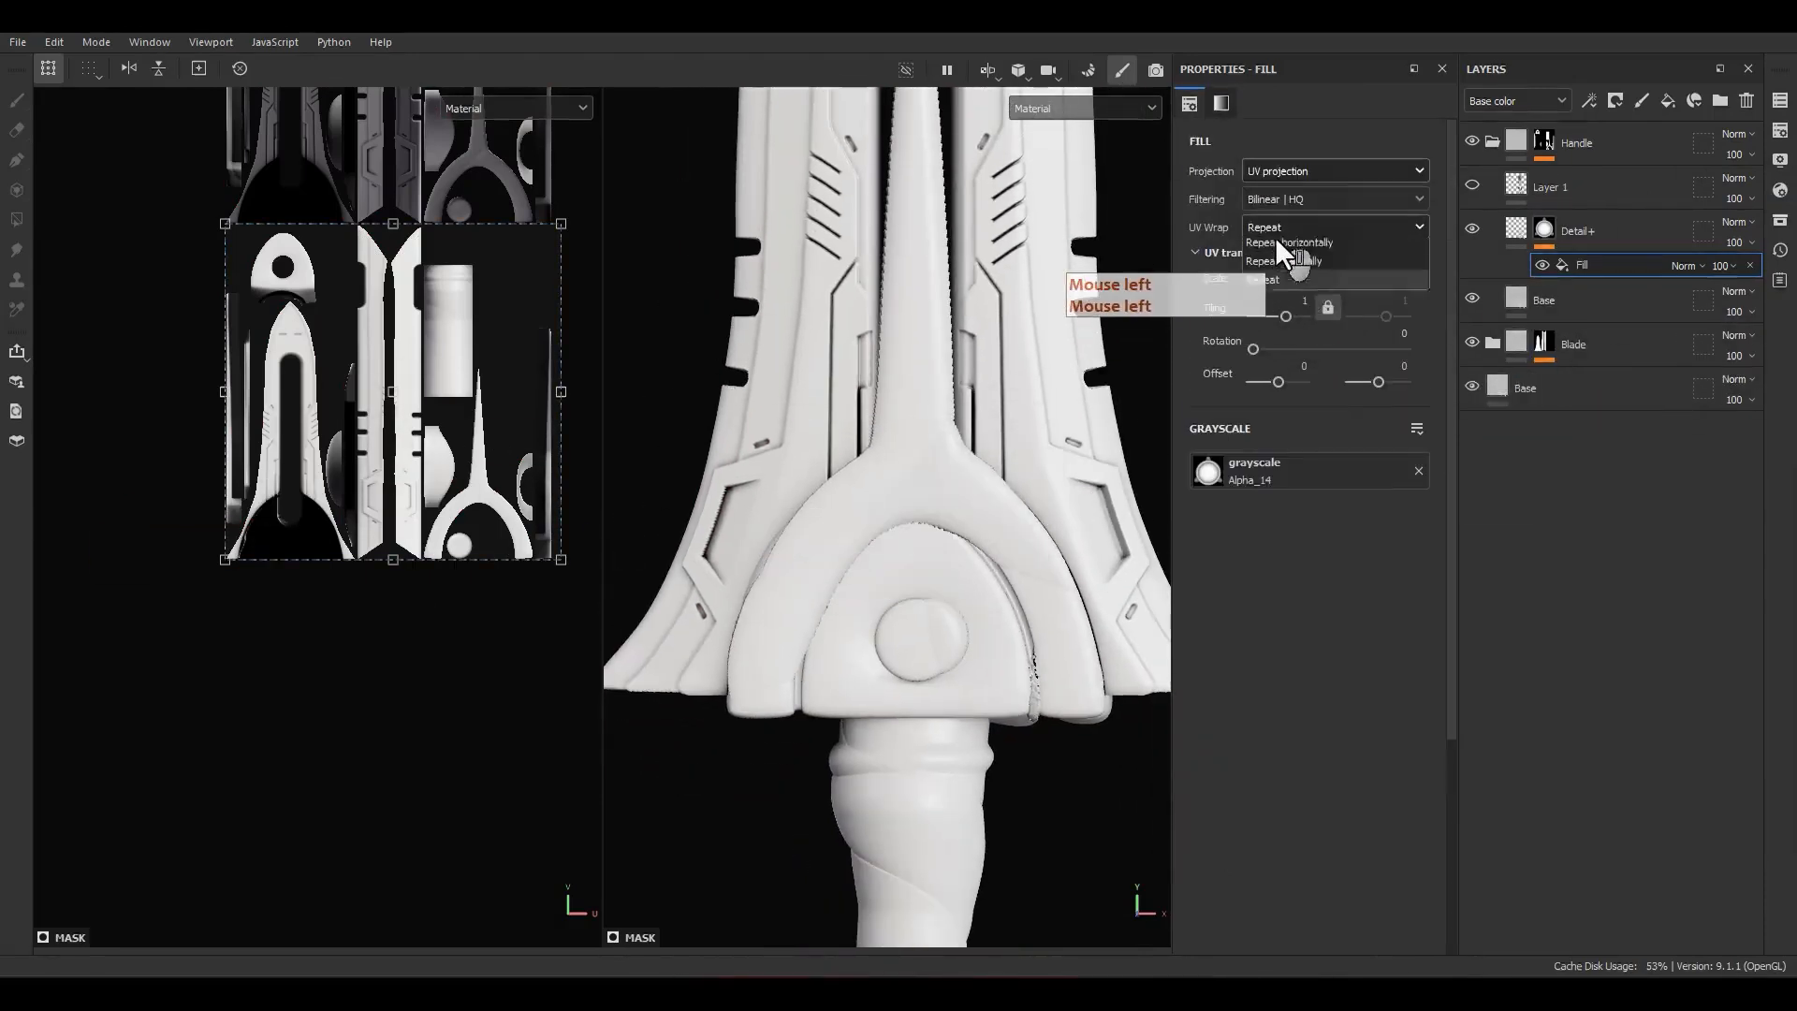
left_click(1268, 254)
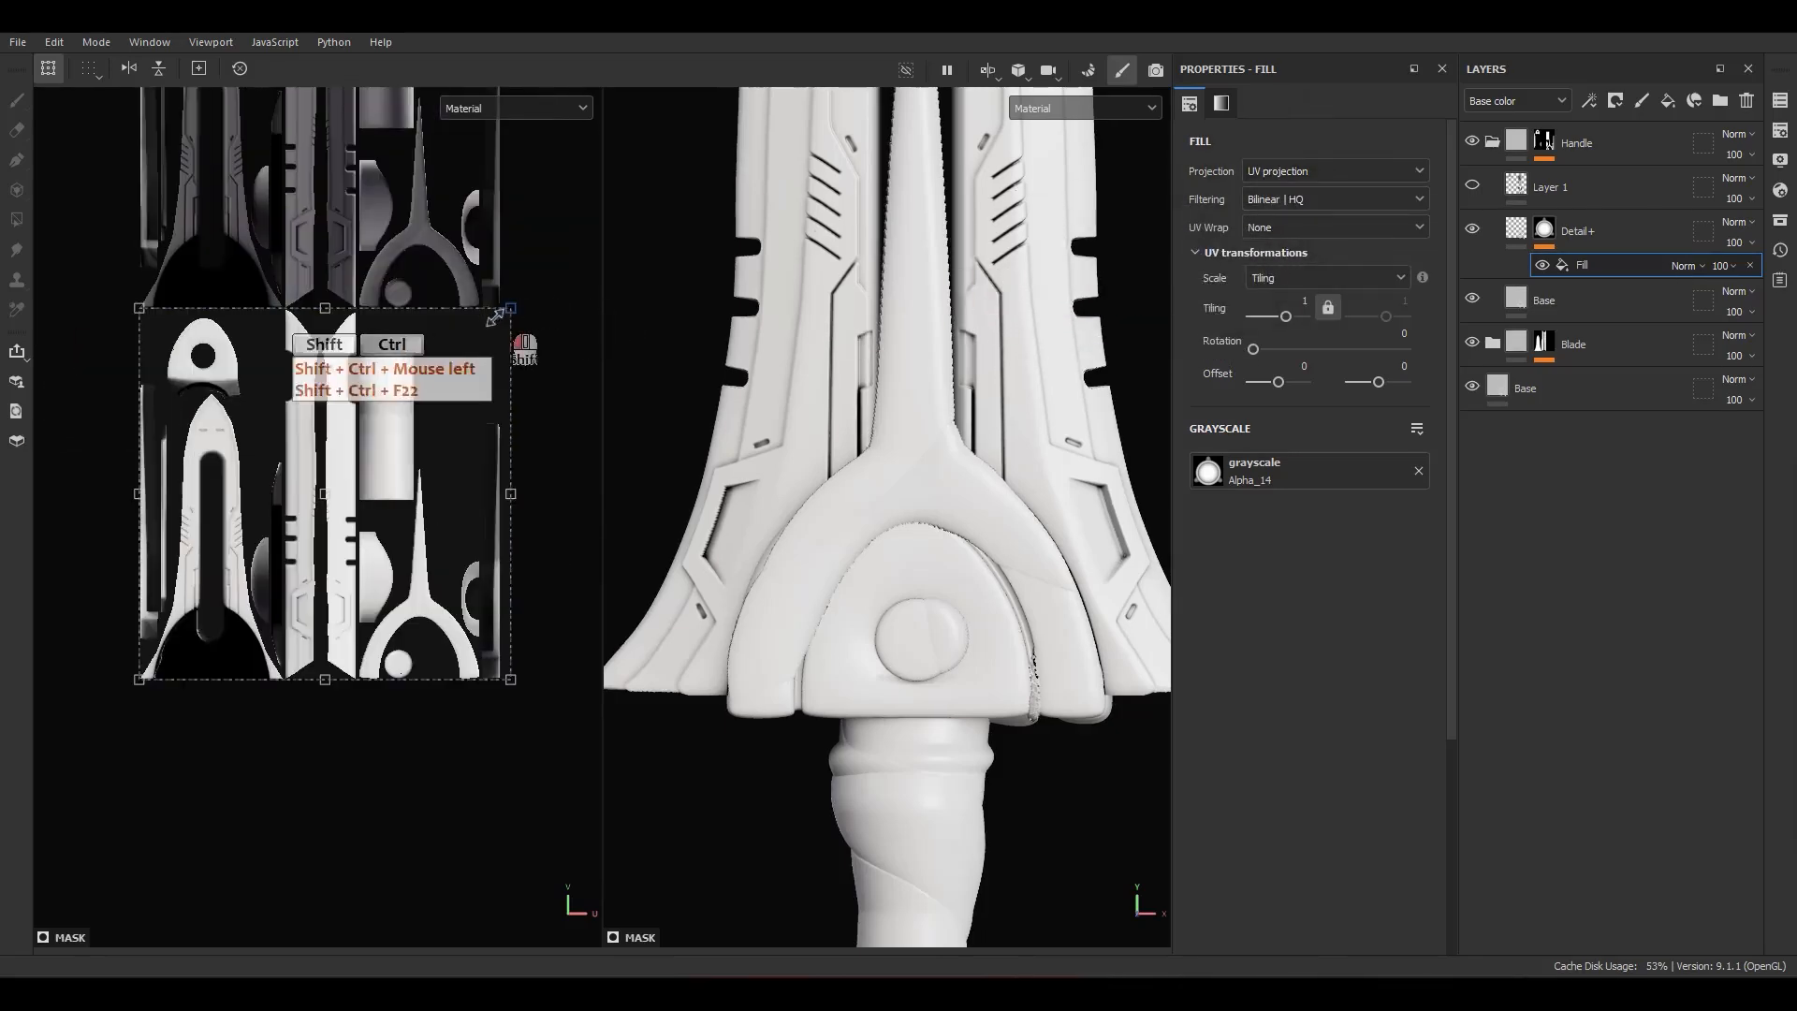
Step: Scale the Alpha_14 projection down to a tiling of about 3.1 and move it towards the guard's round knob UV island
left_click_drag(495, 317, 384, 441, "ctrl+shift")
scroll(337, 503, "up", 3)
left_click_drag(335, 504, 473, 726)
scroll(474, 726, "up", 1)
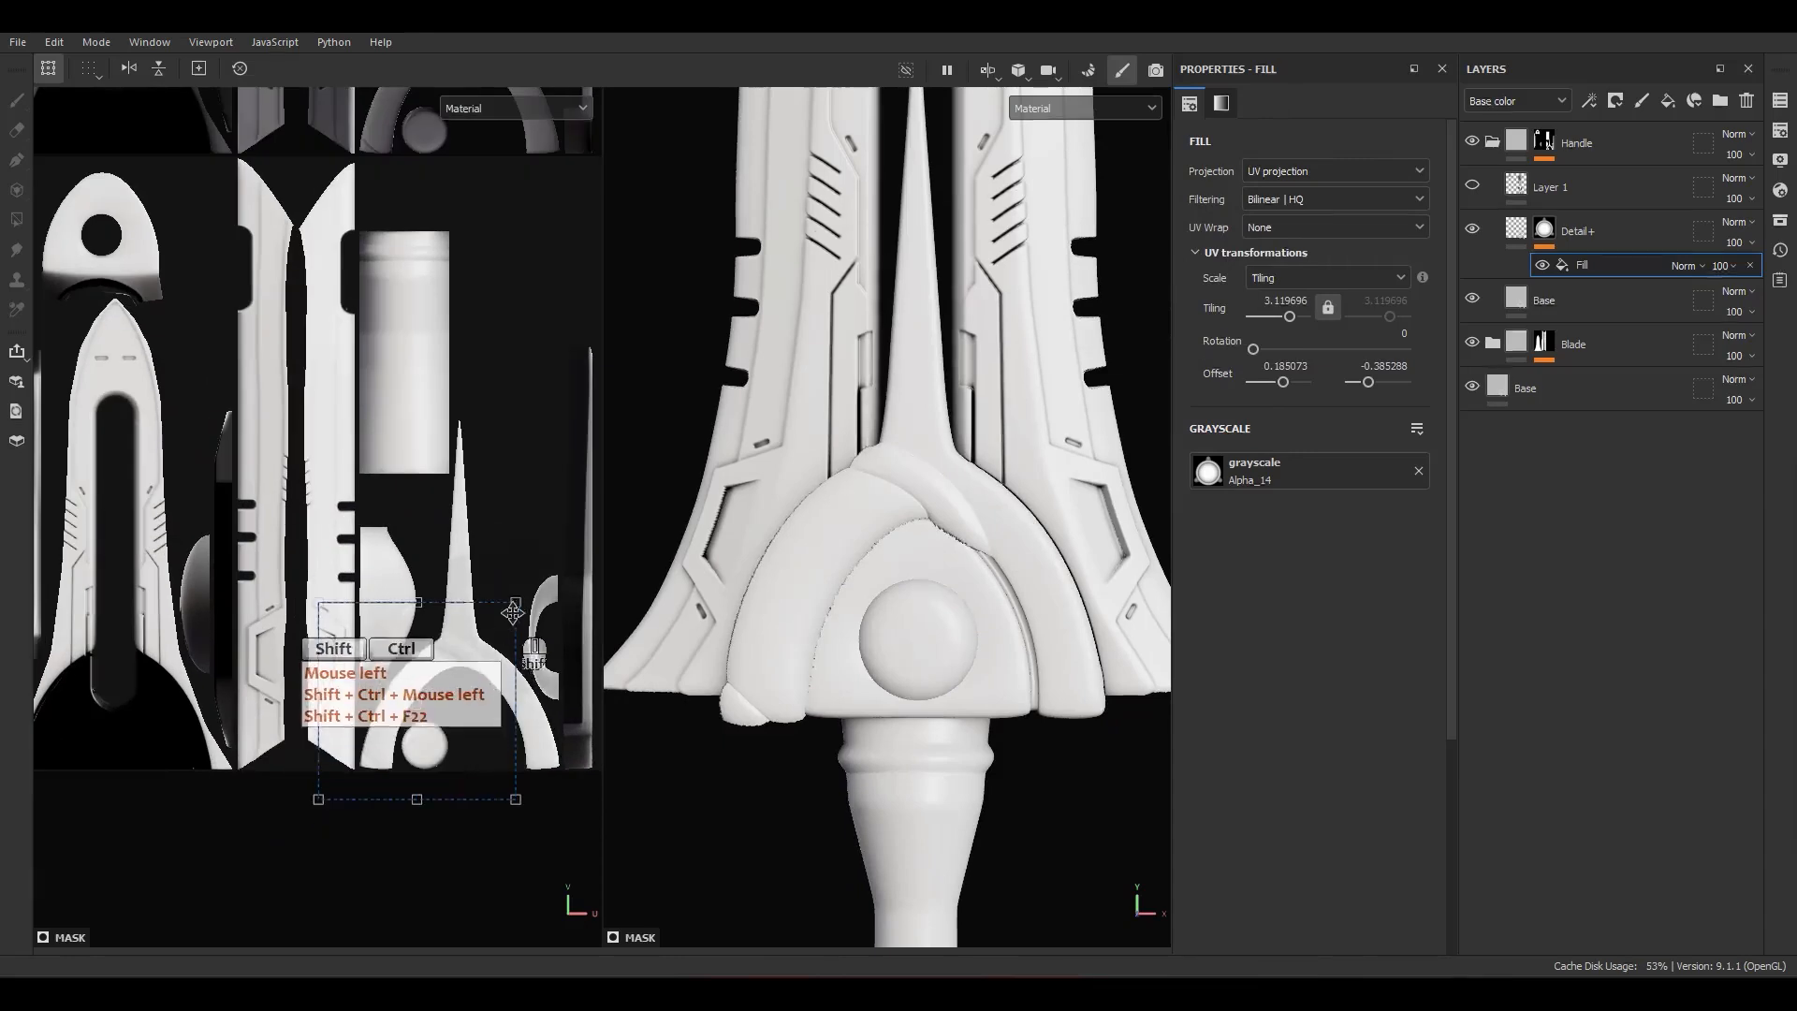
Step: Shrink the Alpha_14 projection to a tiling of about 17.6 and center it on the guard's circular UV island
left_click_drag(515, 606, 481, 910, "ctrl+shift")
scroll(417, 709, "up", 8)
scroll(434, 735, "up", 3)
middle_click_drag(509, 708, 451, 492, "alt")
scroll(451, 749, "up", 2)
mouse_move(414, 677)
left_mouse_down()
mouse_move(389, 661)
mouse_move(398, 690)
mouse_move(445, 683)
mouse_move(383, 670)
mouse_move(379, 641)
mouse_move(408, 654)
left_mouse_up()
left_click_drag(452, 557, 502, 515, "ctrl+shift")
scroll(448, 625, "up", 1)
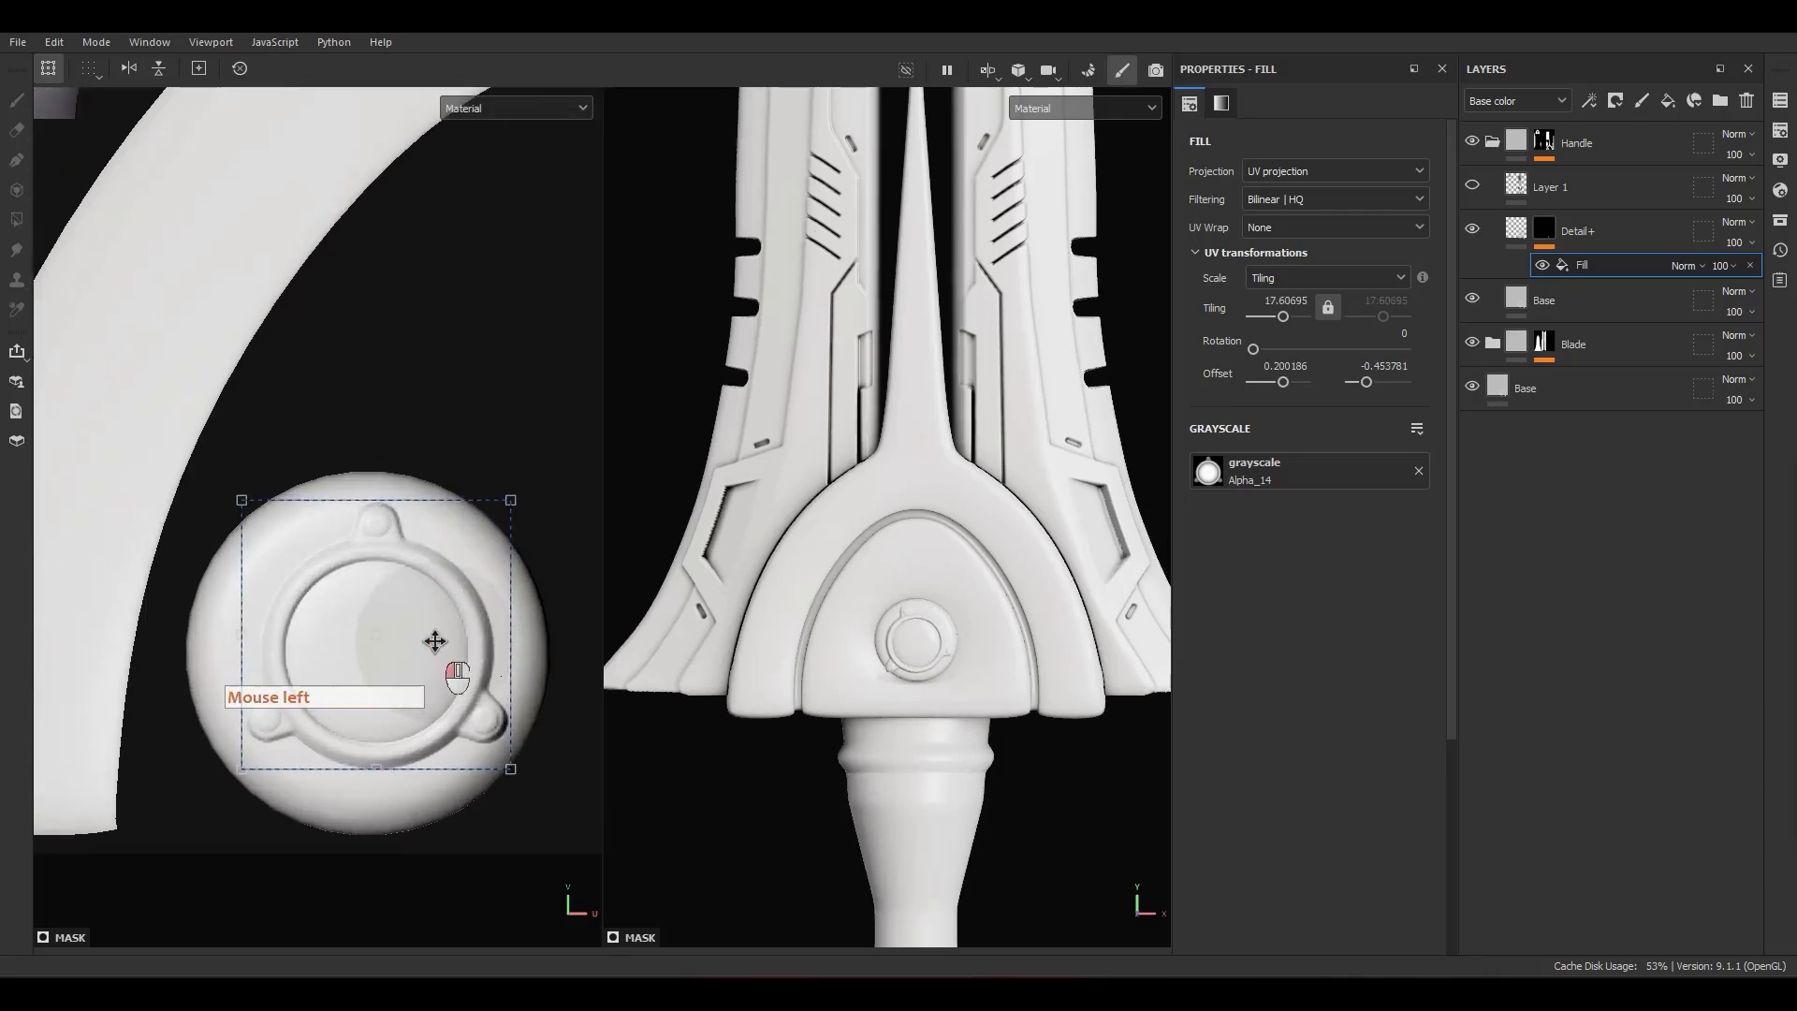
left_click_drag(434, 634, 435, 638)
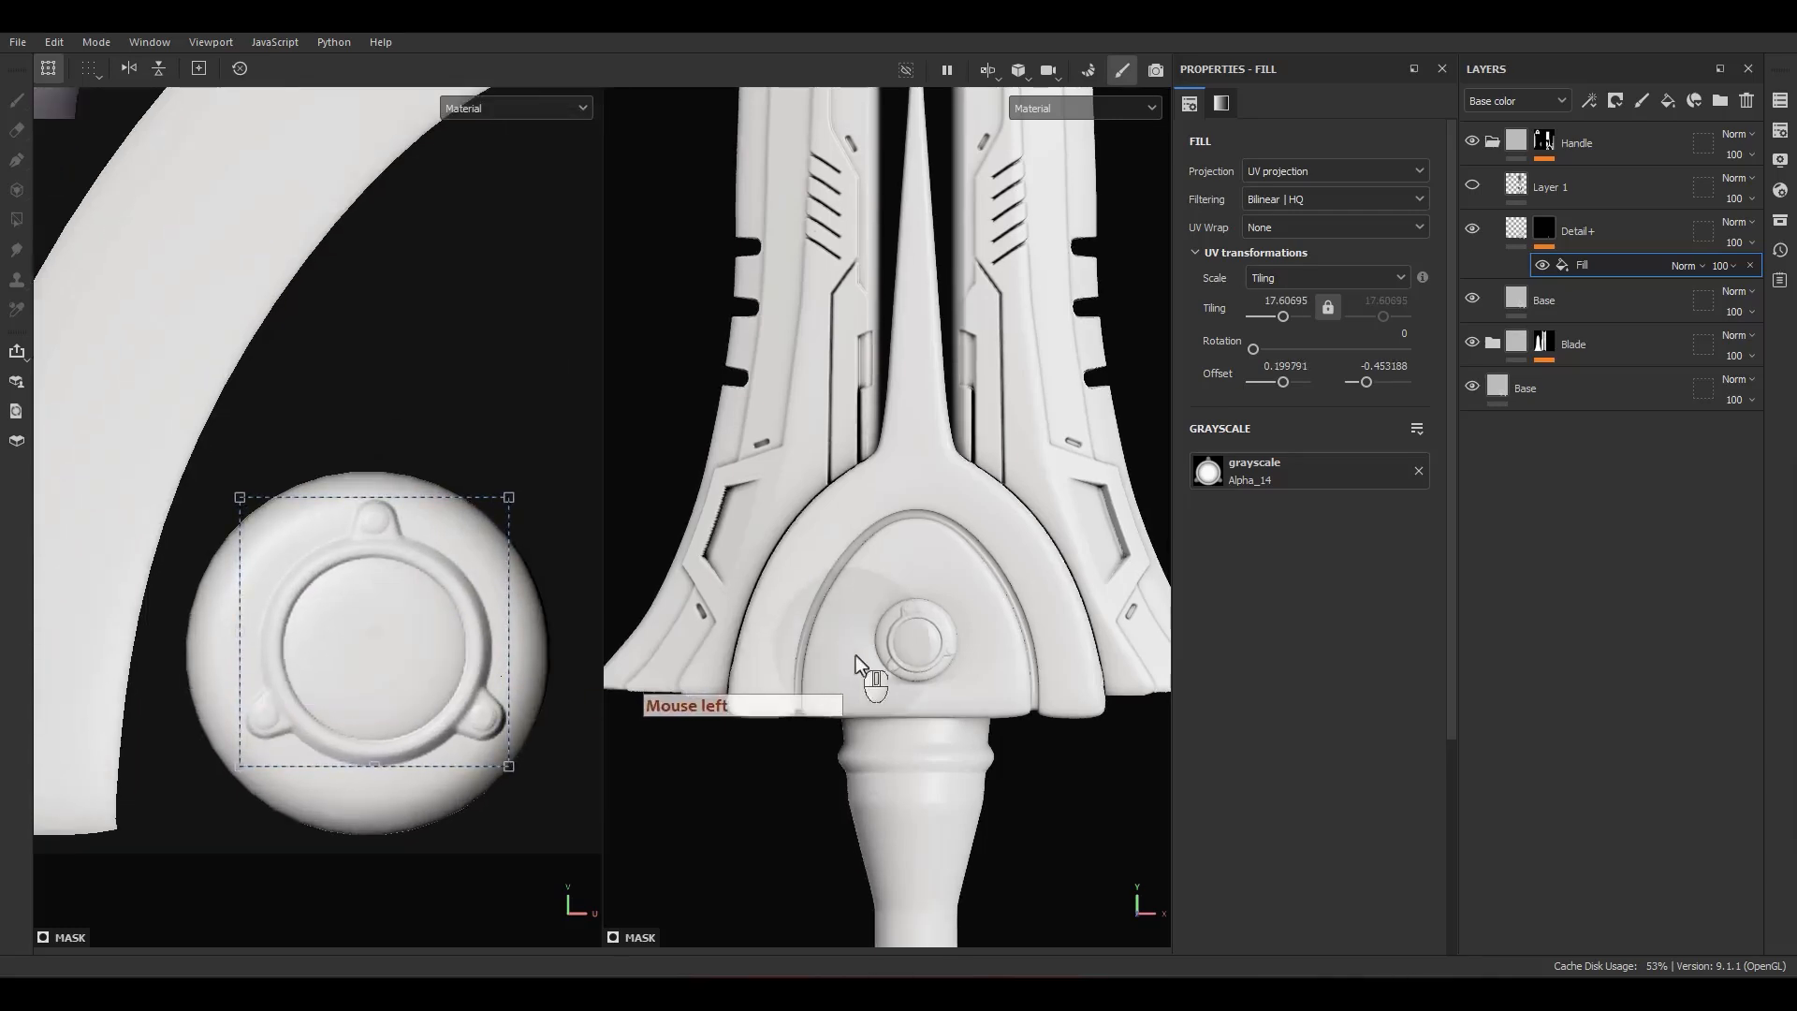
Step: Lower the Alpha_14 mask fill's opacity to 55, check the relief on the guard's knob, and select the Detail+ fill
scroll(884, 667, "up", 4)
mouse_move(997, 671)
left_mouse_down("alt")
mouse_move(1094, 653)
mouse_move(1076, 642)
left_mouse_up("alt")
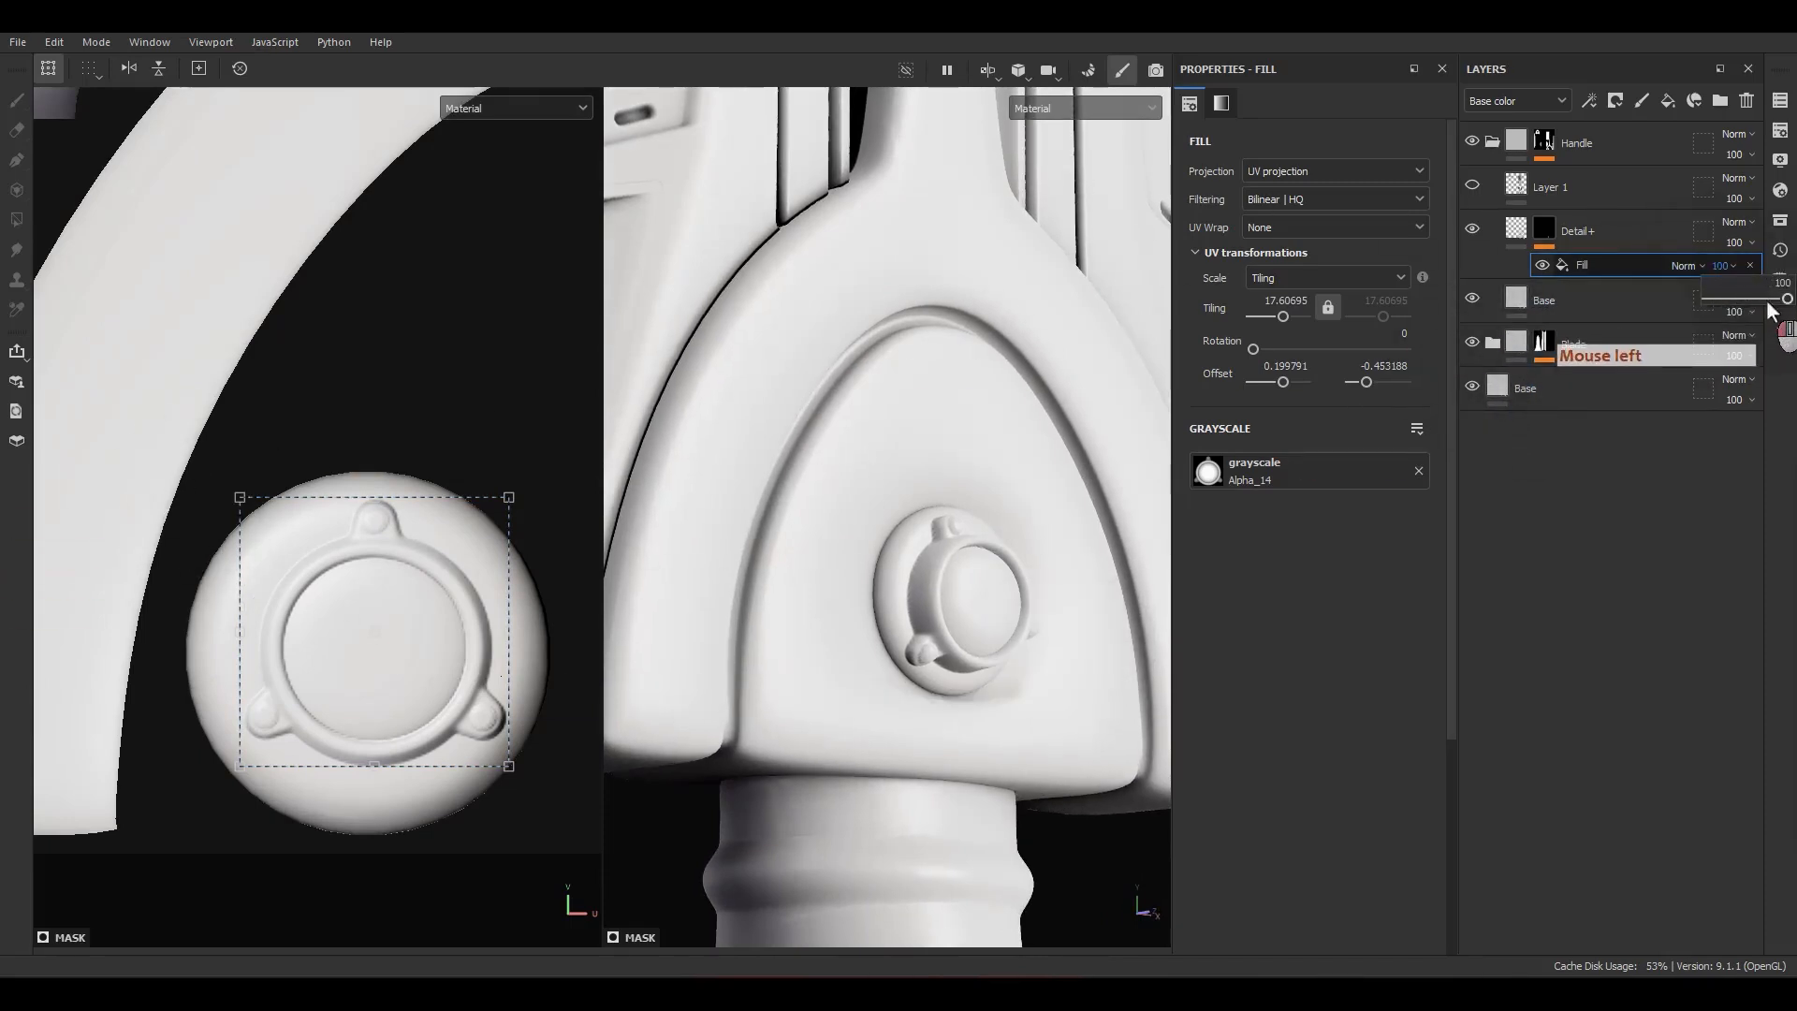
left_click_drag(1768, 302, 1747, 299)
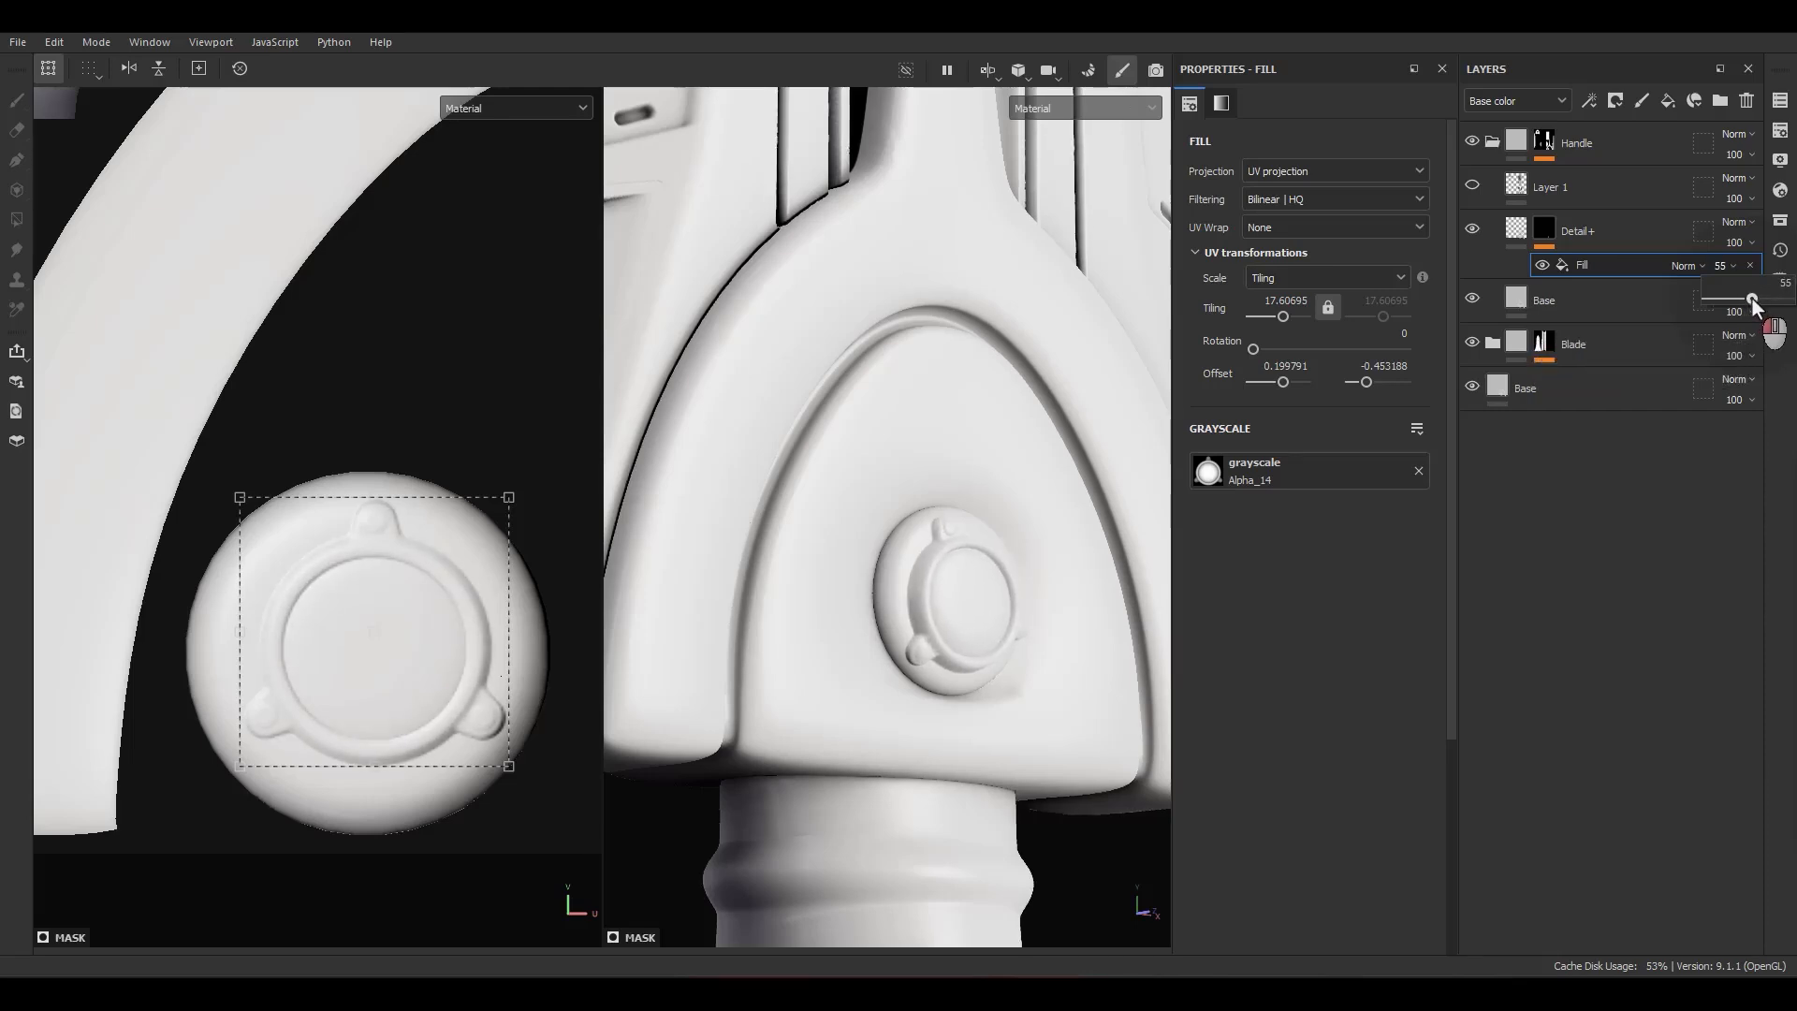
left_click_drag(973, 590, 1516, 245, "alt")
left_click(1514, 234)
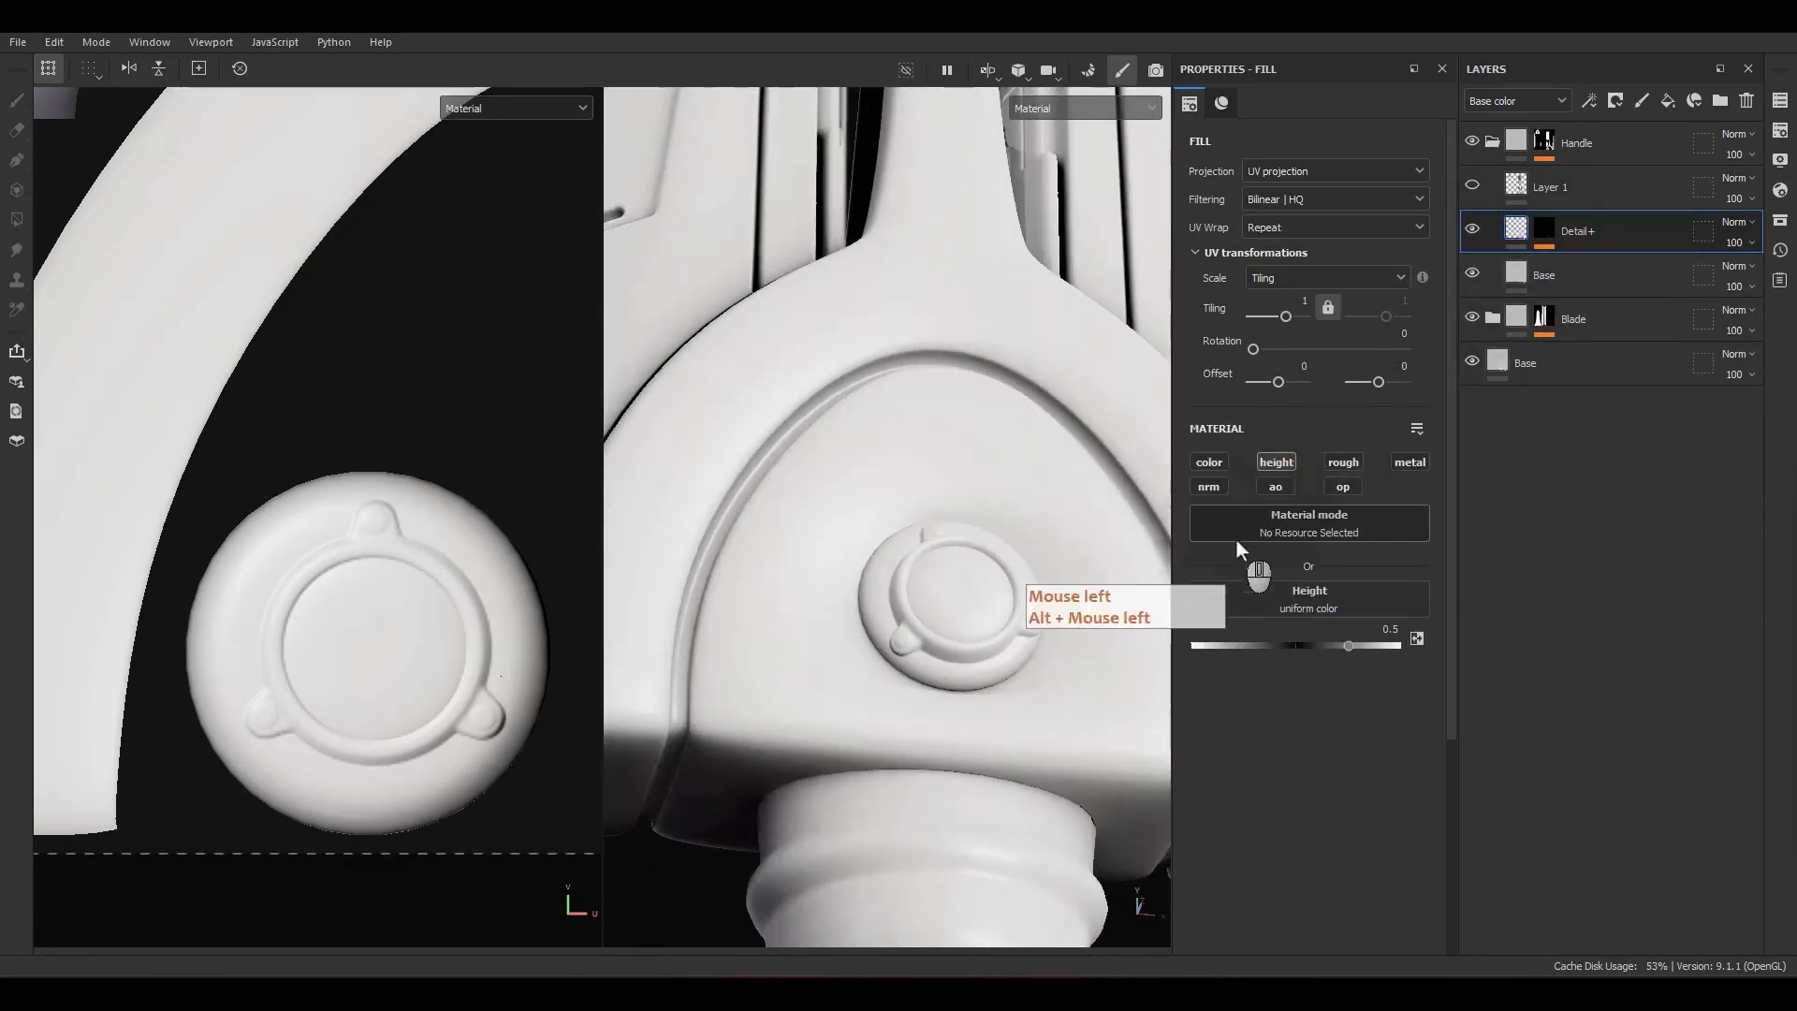
Step: Duplicate the Alpha_14 fill in the Detail+ mask and move the copy onto the base of the guard's spike UV island
left_click(1547, 236)
left_click(1593, 264)
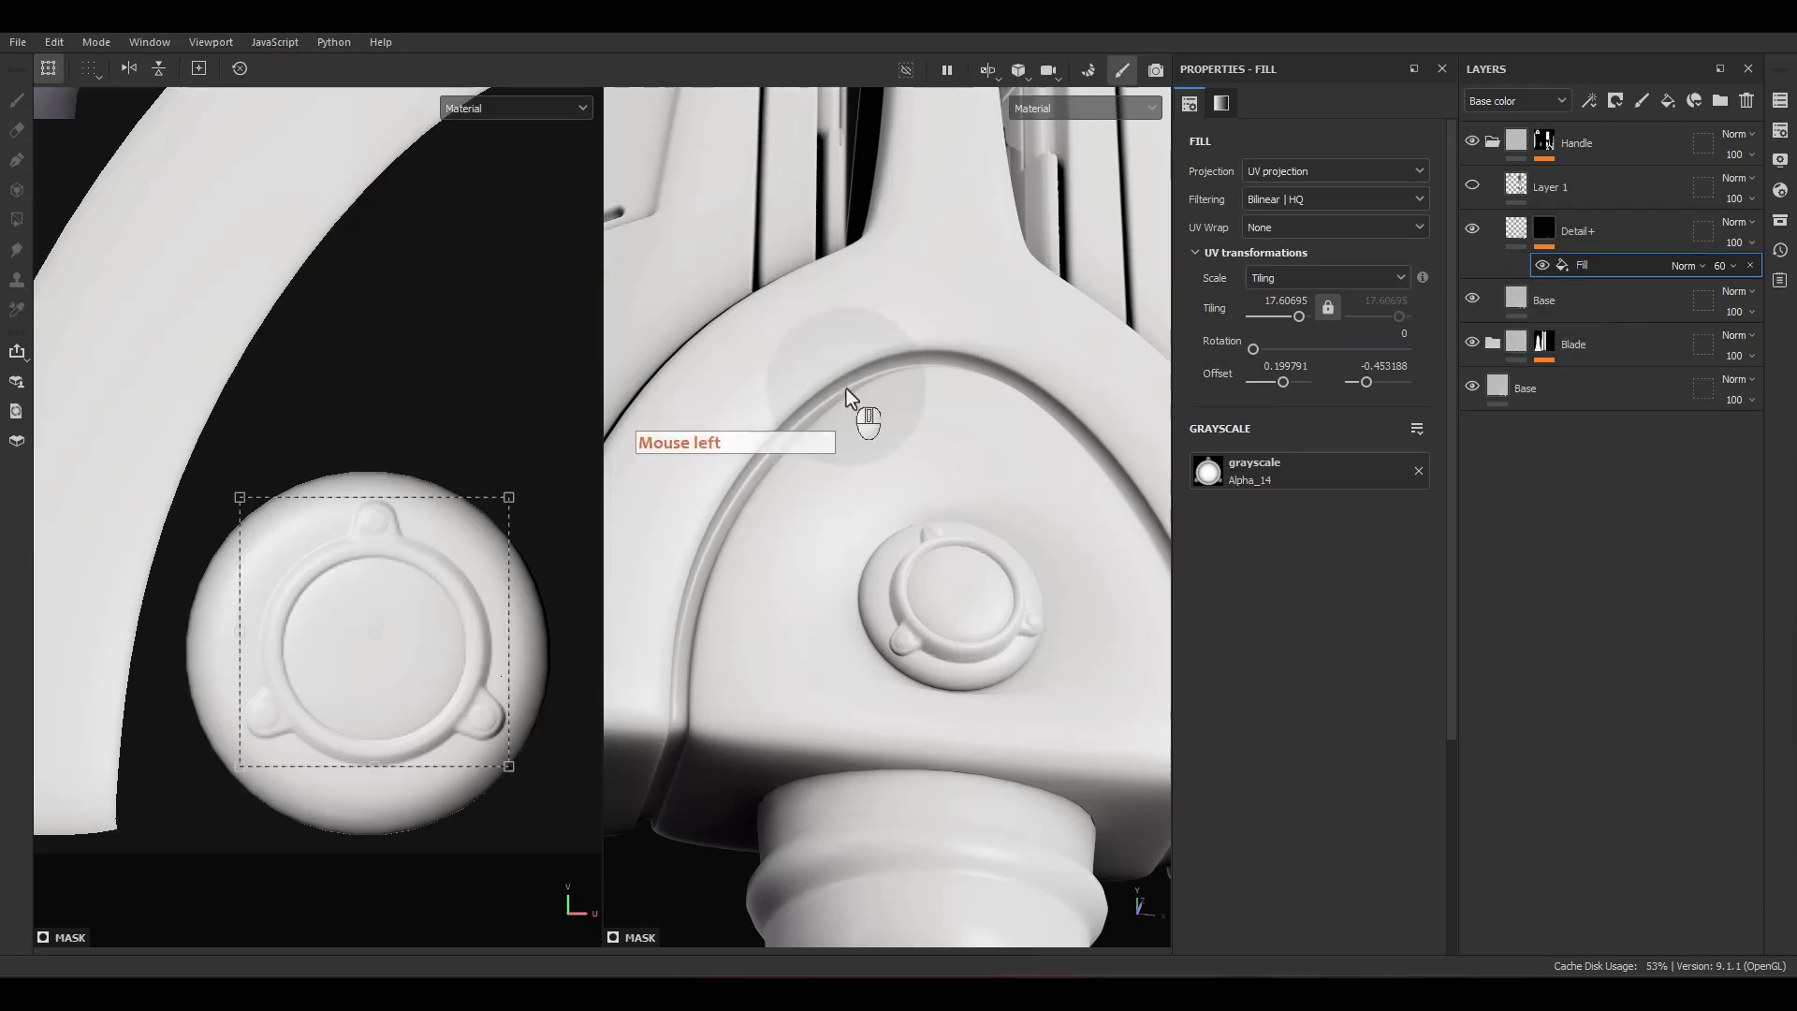
scroll(845, 390, "down", 5)
left_click_drag(846, 390, 842, 422, "alt")
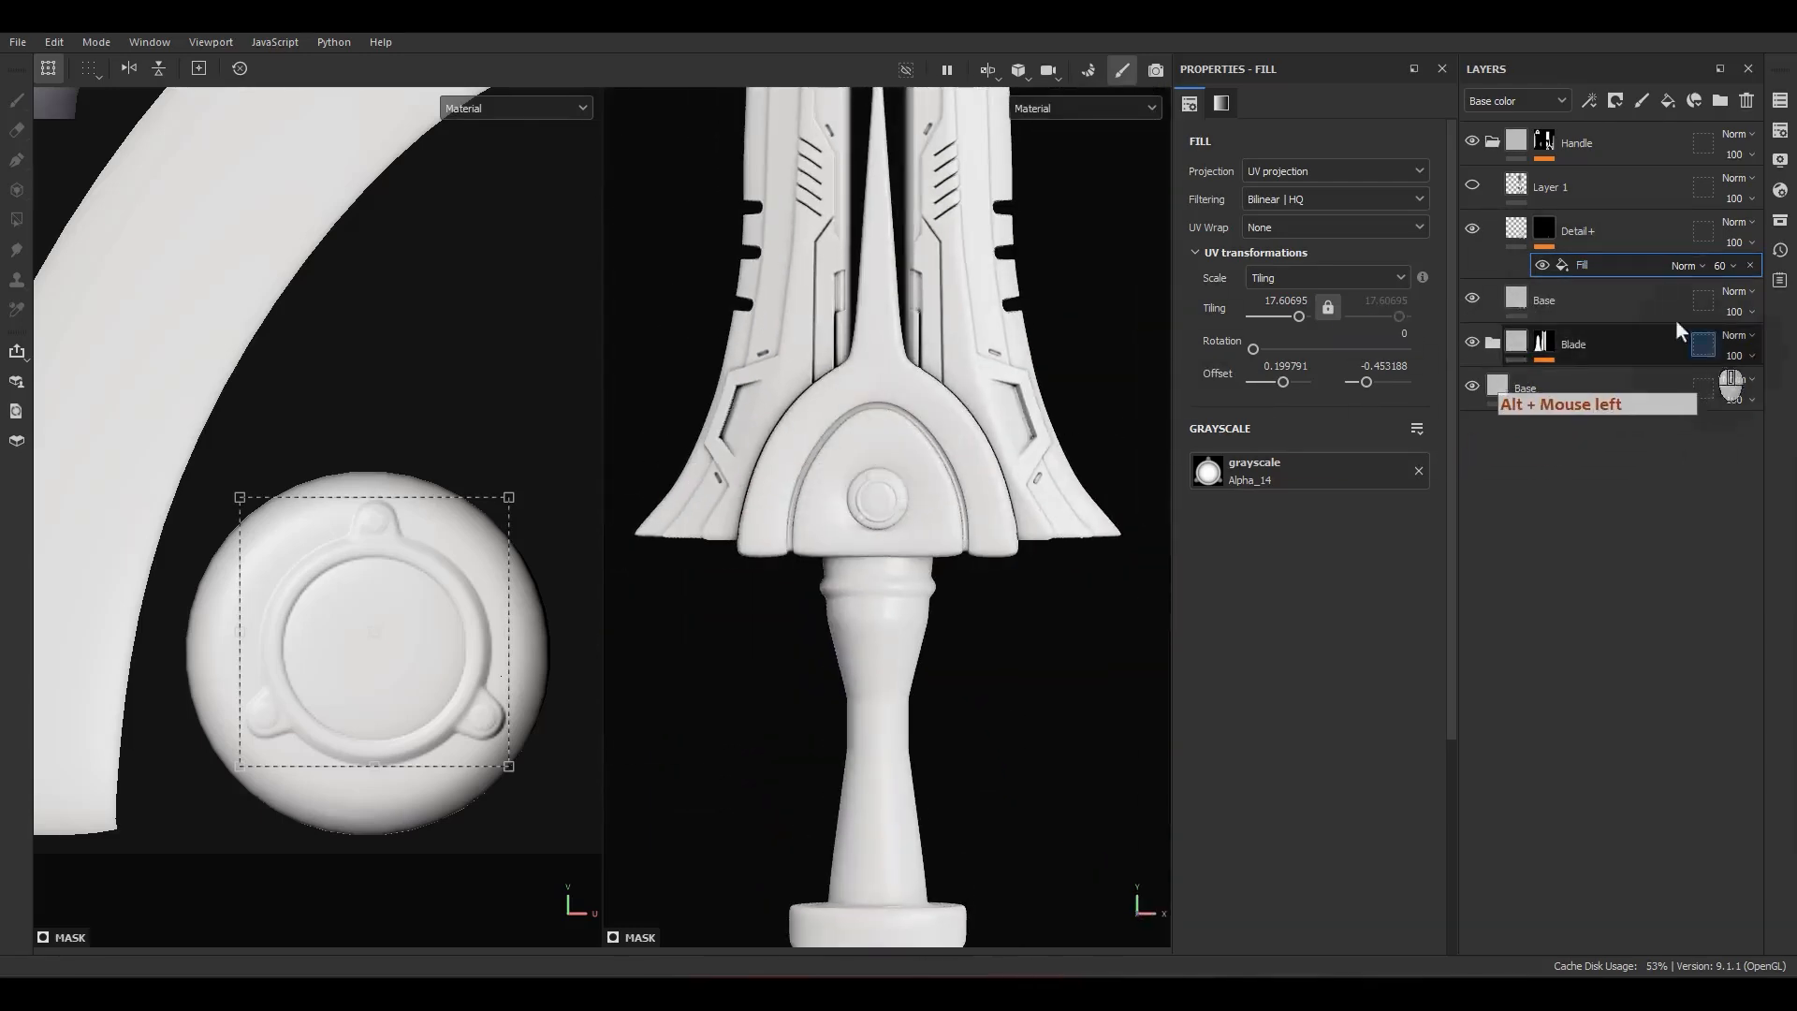
left_click(1617, 264)
key("ctrl+d")
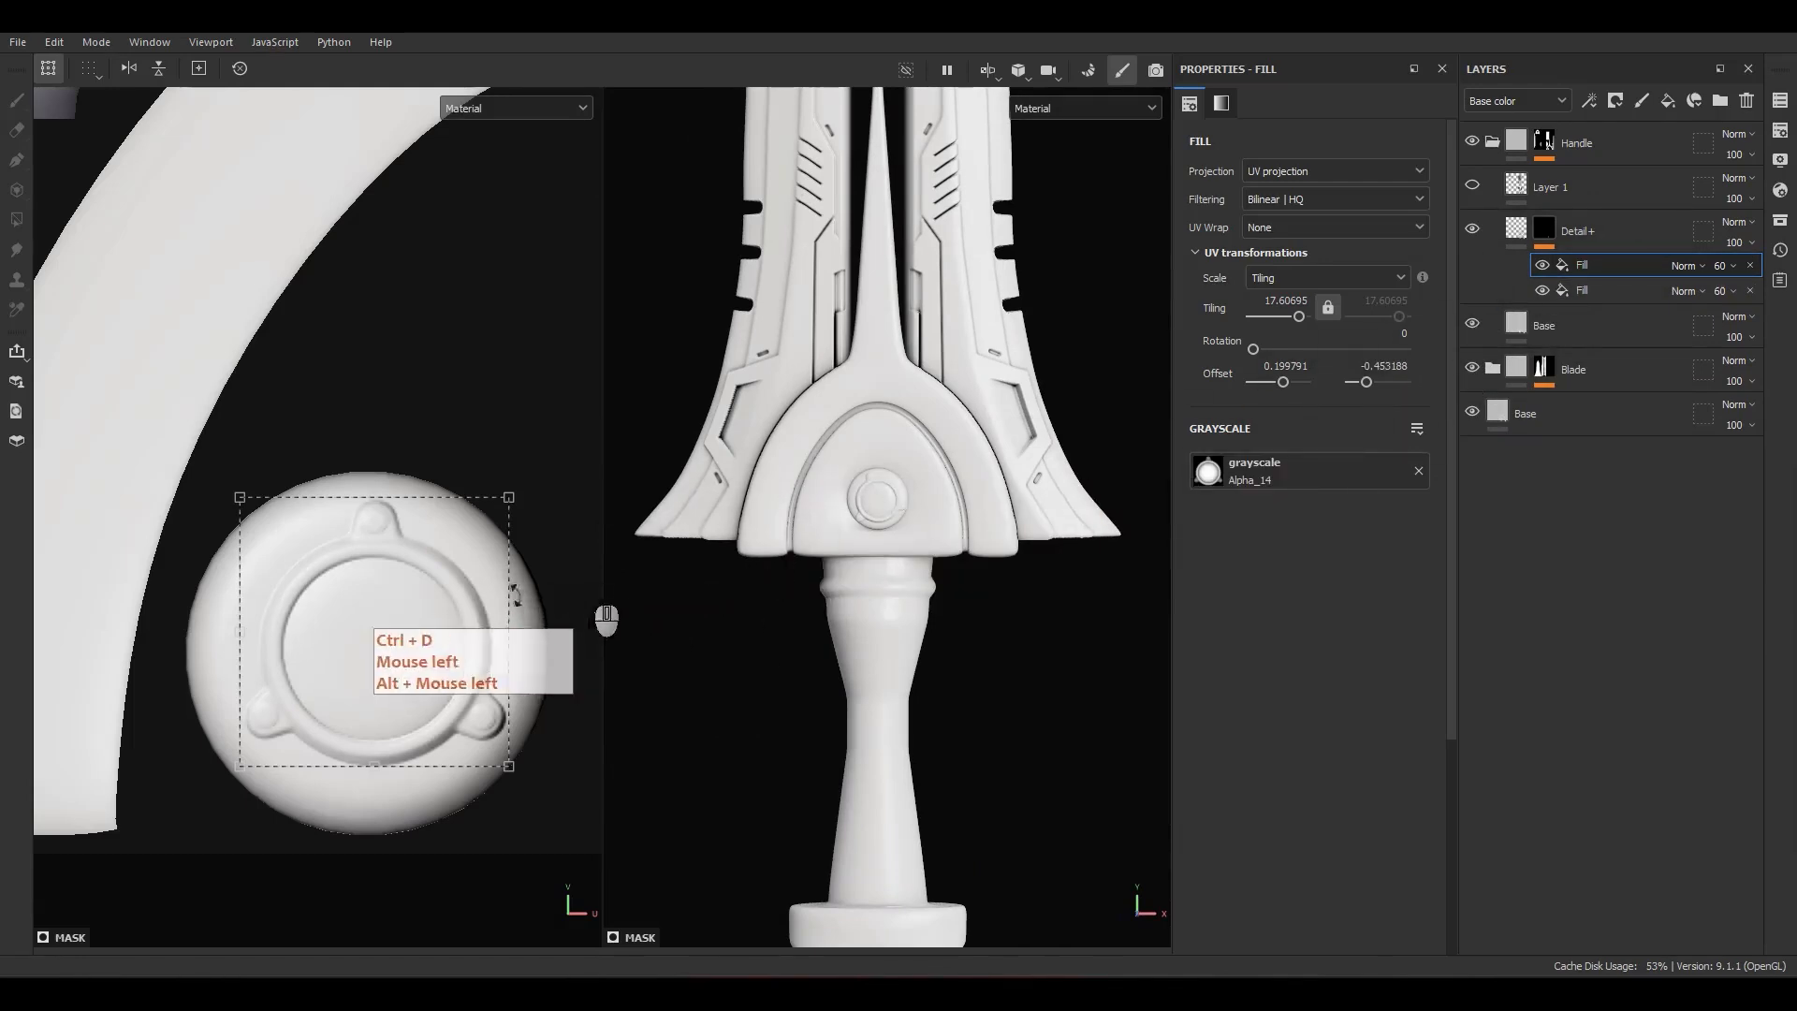
scroll(465, 620, "down", 3)
middle_click_drag(465, 620, 393, 744, "alt")
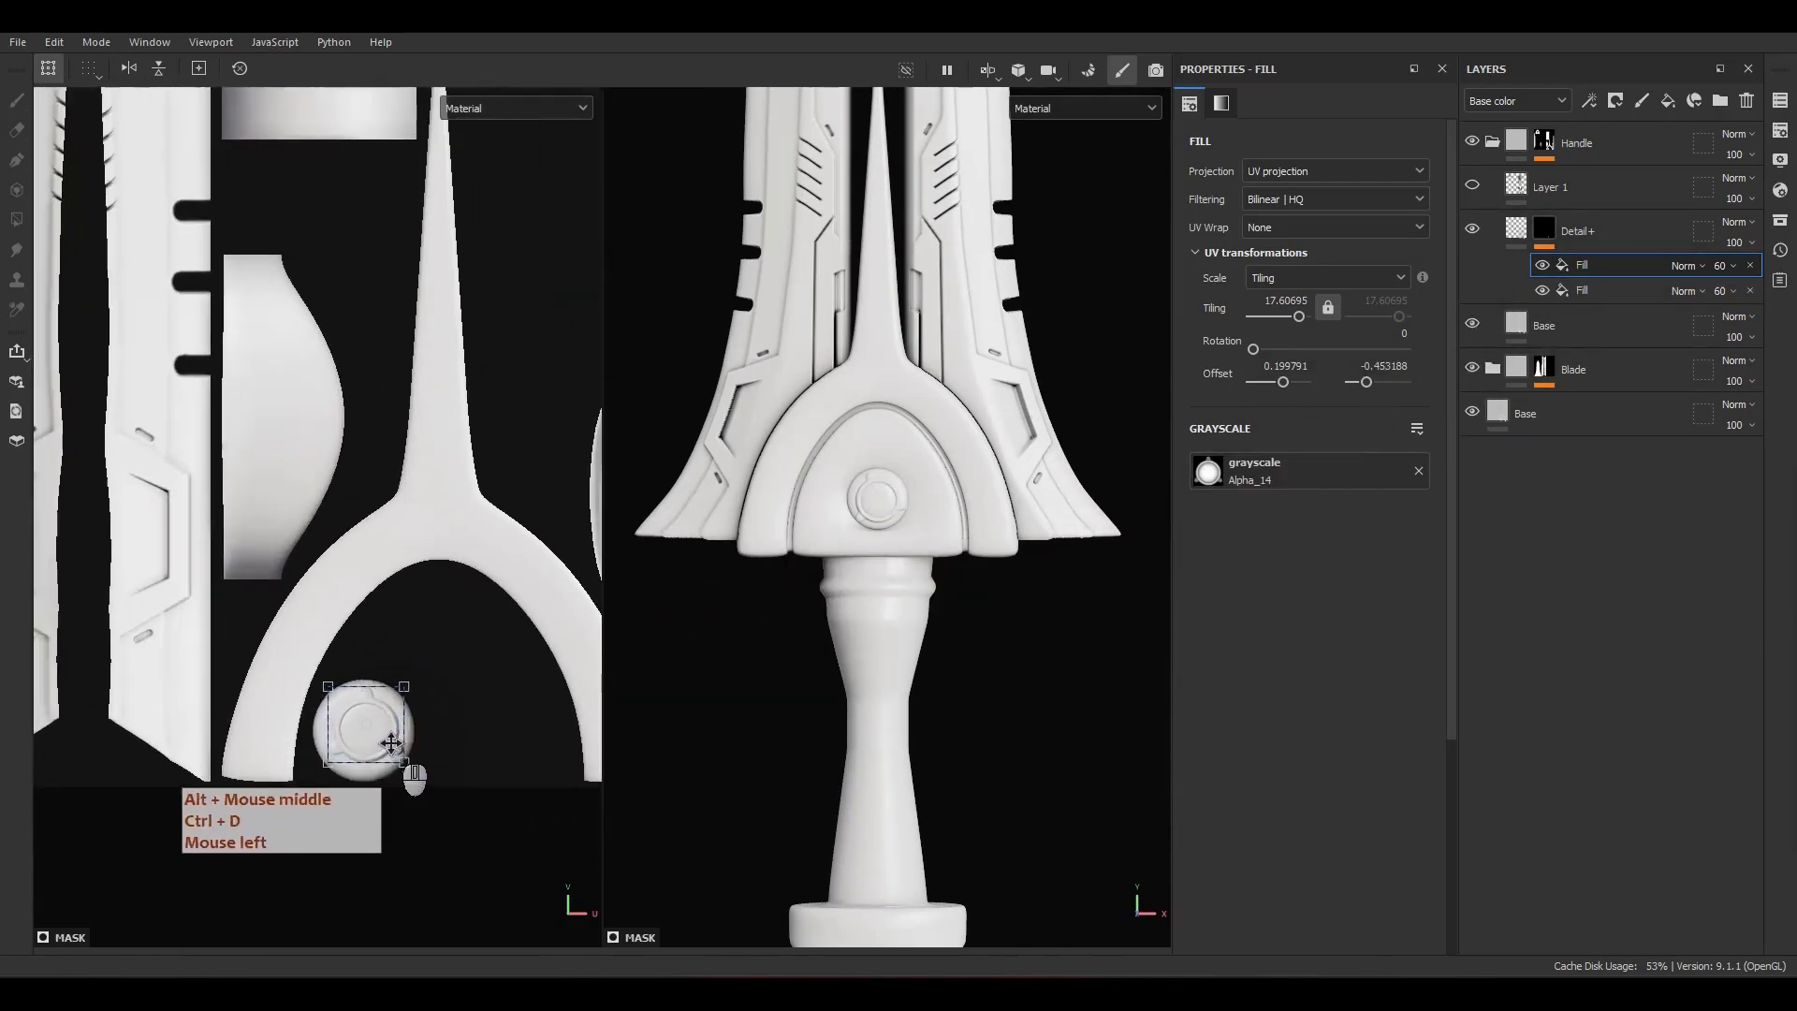
left_click_drag(391, 744, 465, 525)
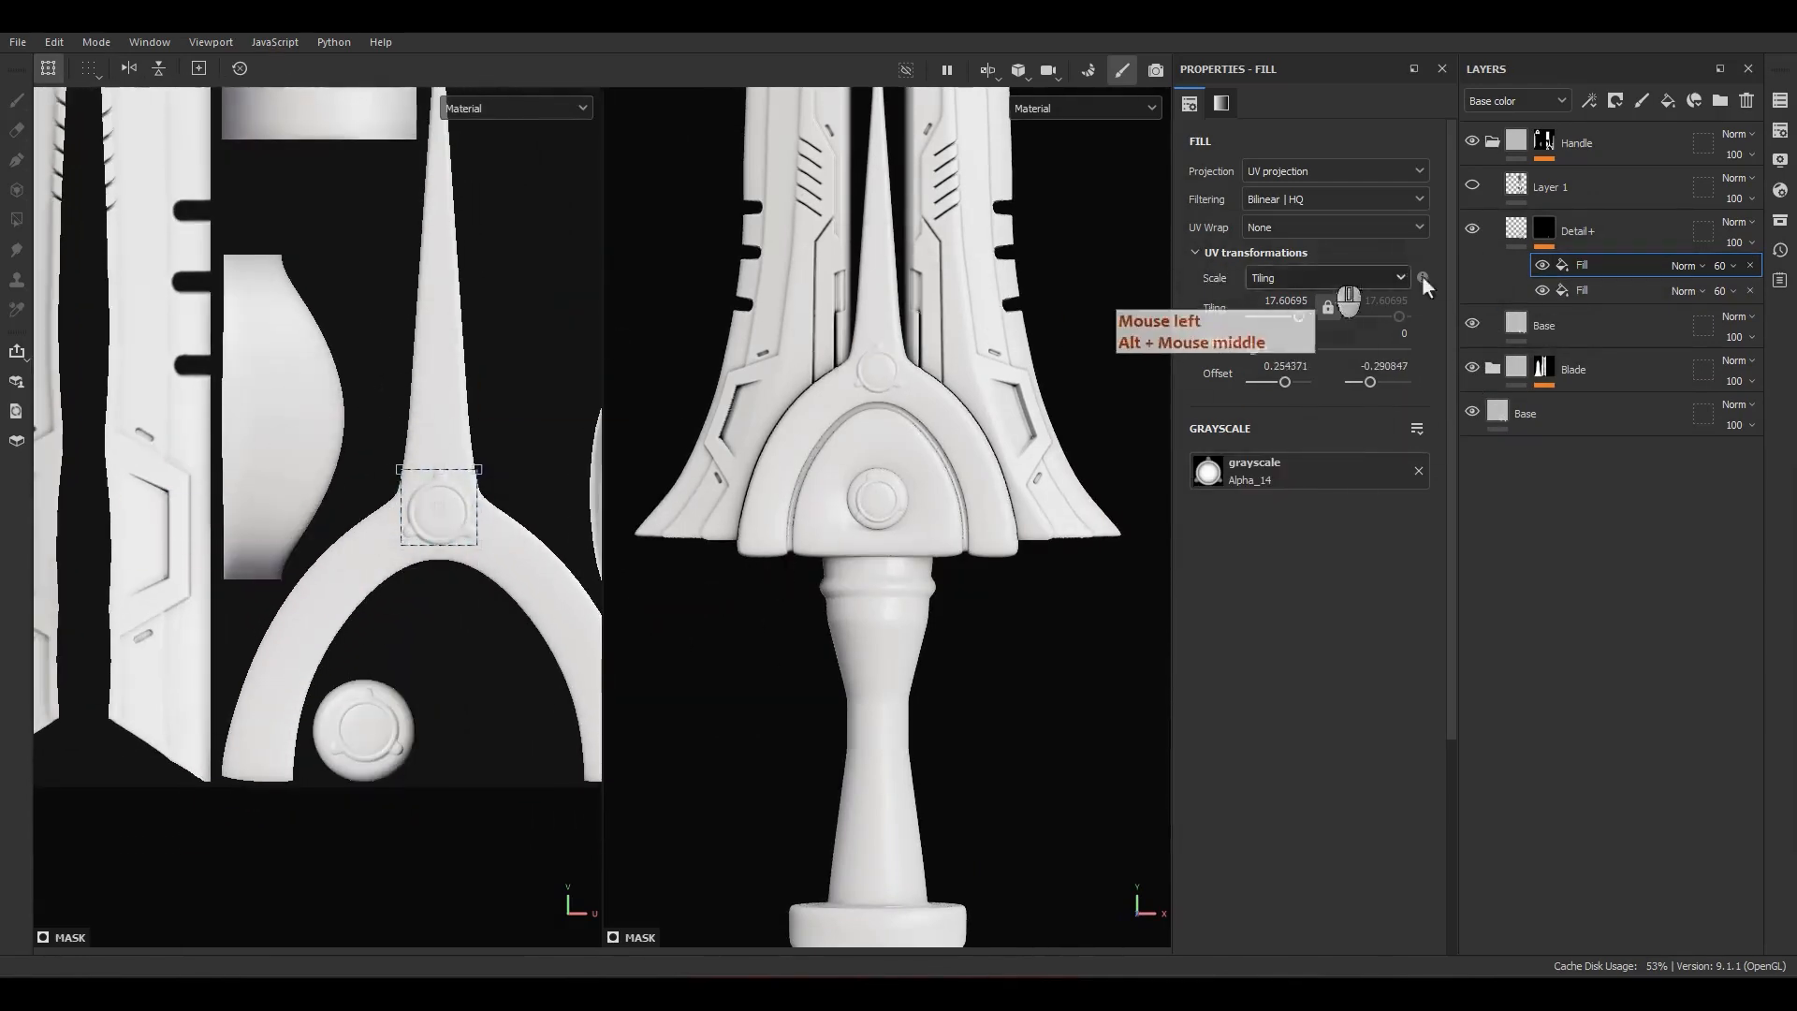
Step: Assign the Alpha_15 asset to the duplicated mask fill's grayscale
left_click(1780, 219)
left_click_drag(1665, 222, 1004, 224)
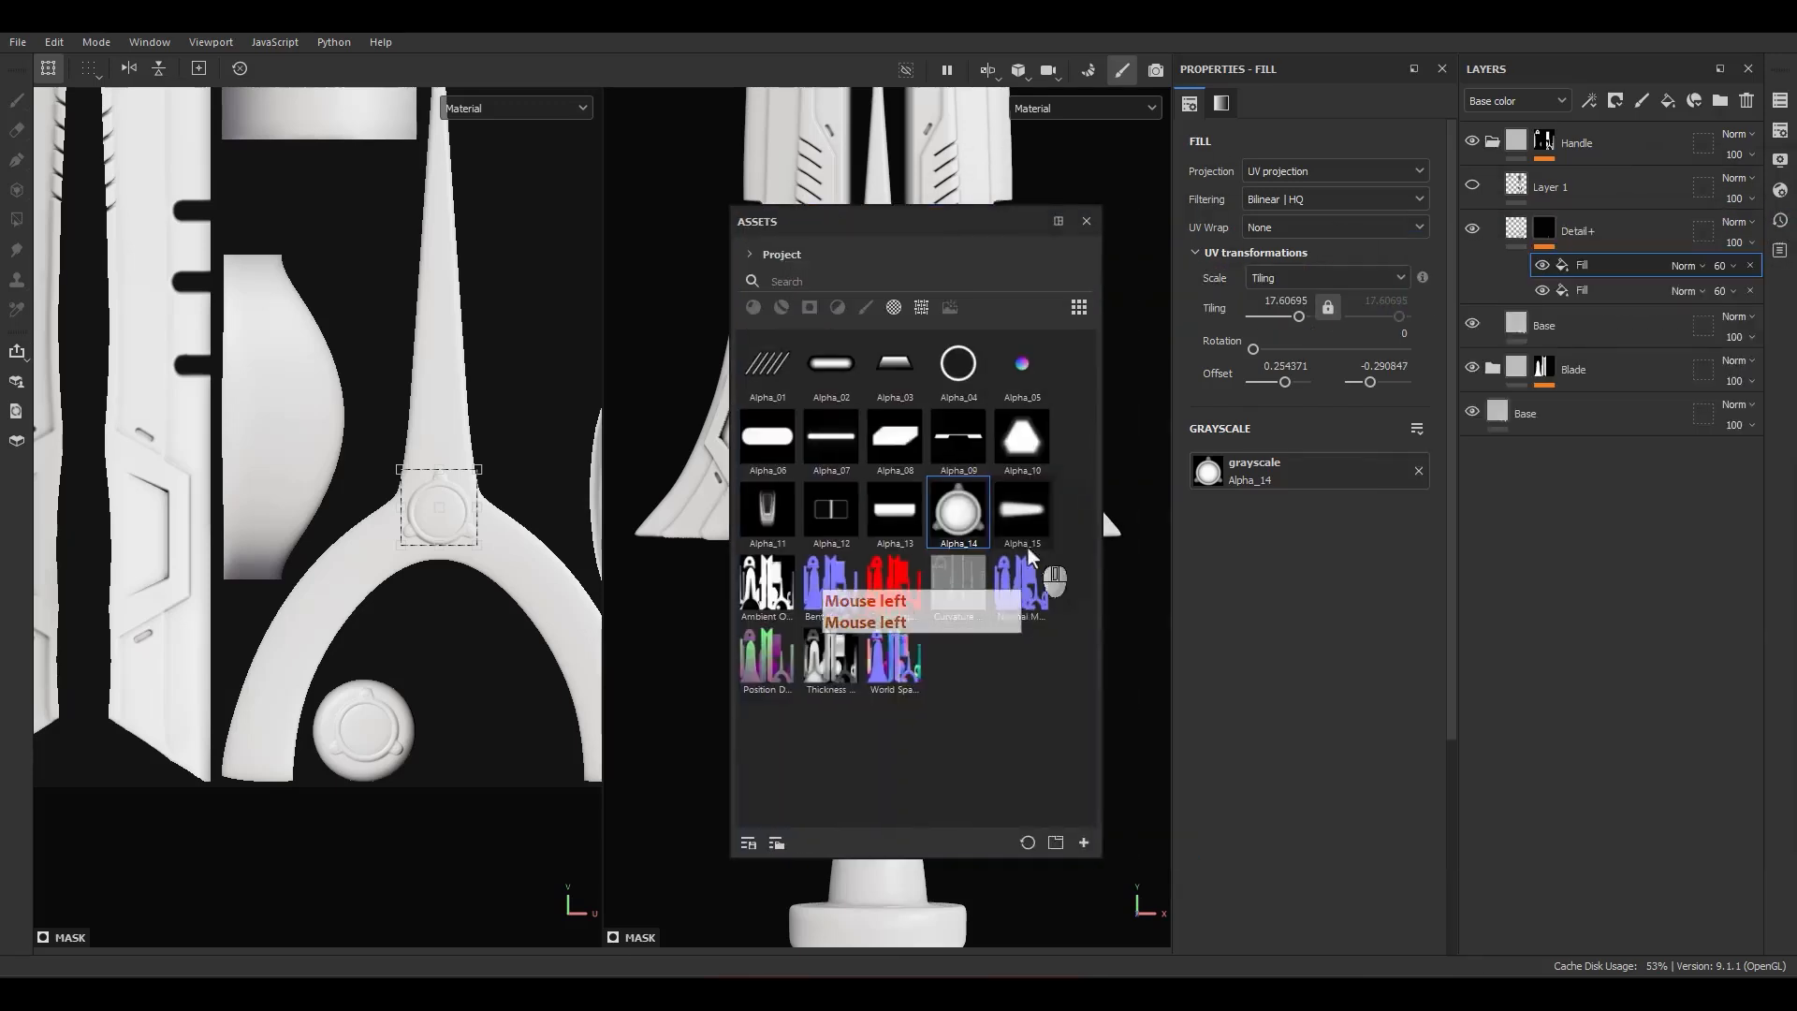
left_click_drag(1027, 548, 1242, 481)
left_click(1089, 221)
Step: Rotate the Alpha_15 projection to 270 and enlarge it to a tiling of about -5.7 by -8.8 over the spike's base
scroll(427, 500, "up", 1)
left_click_drag(492, 363, 335, 302)
middle_click_drag(497, 363, 464, 559, "alt")
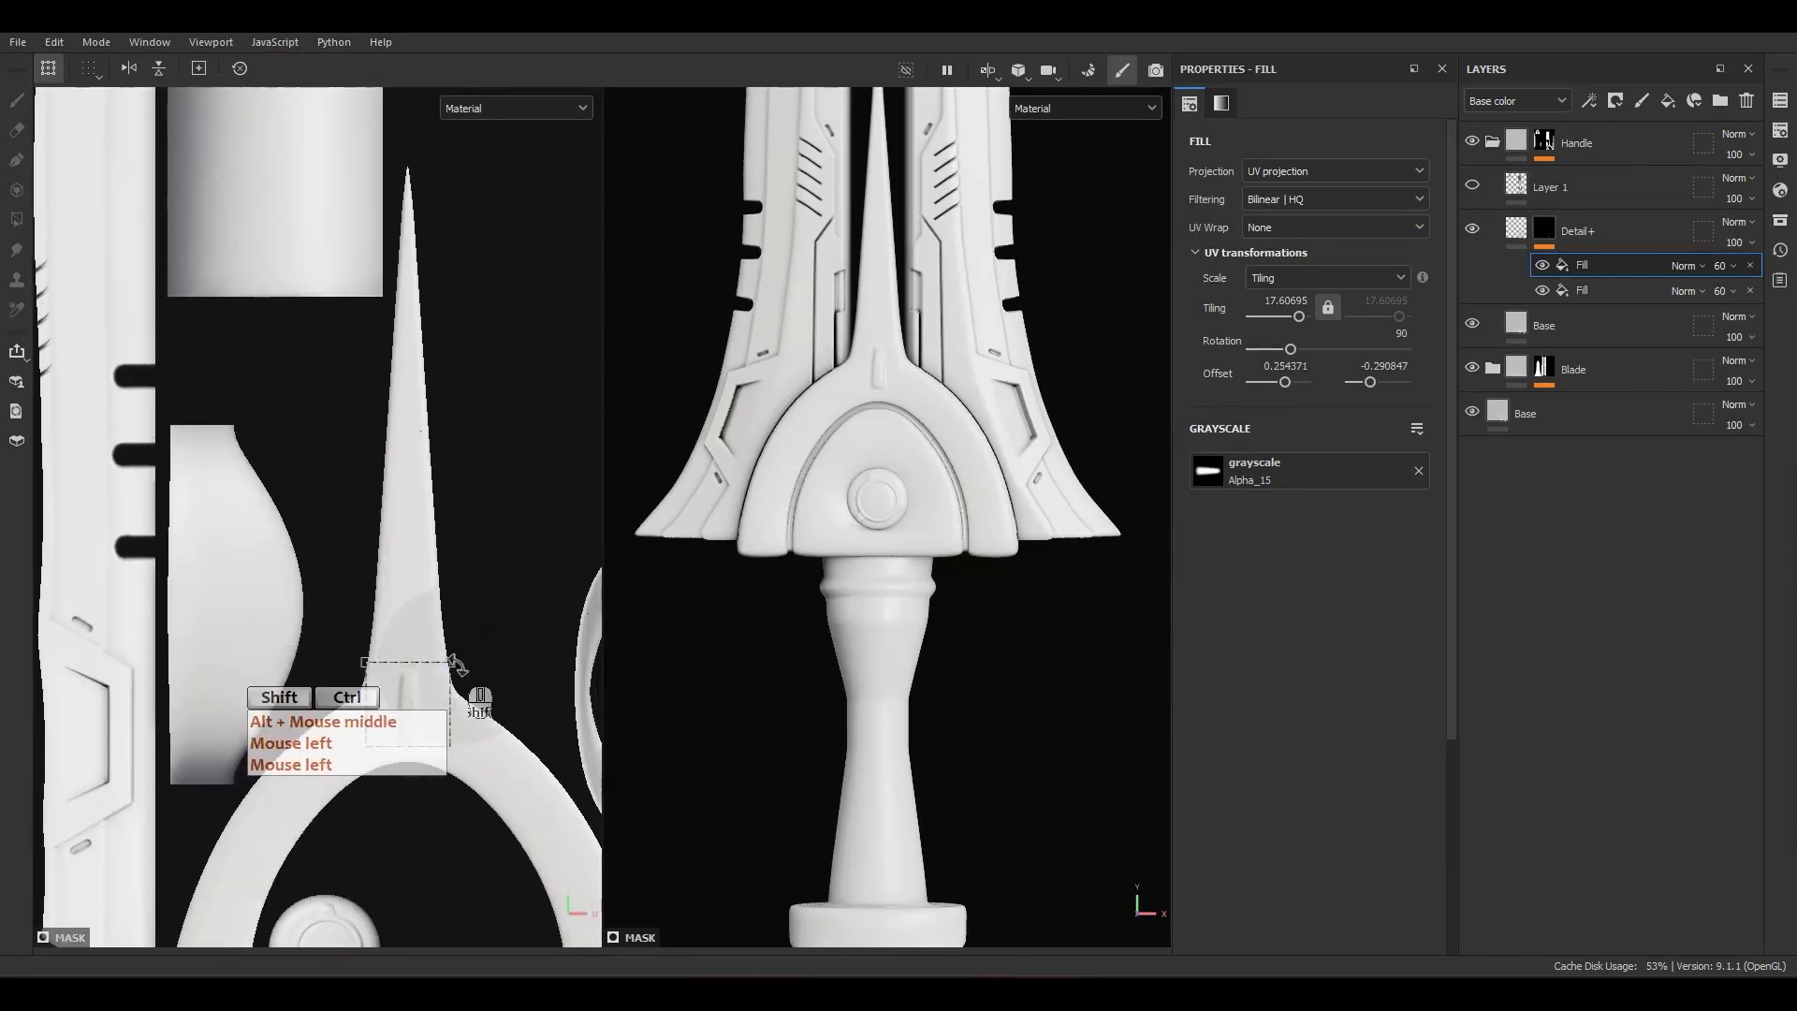
left_click_drag(449, 664, 493, 634, "ctrl+shift")
scroll(375, 704, "up", 2)
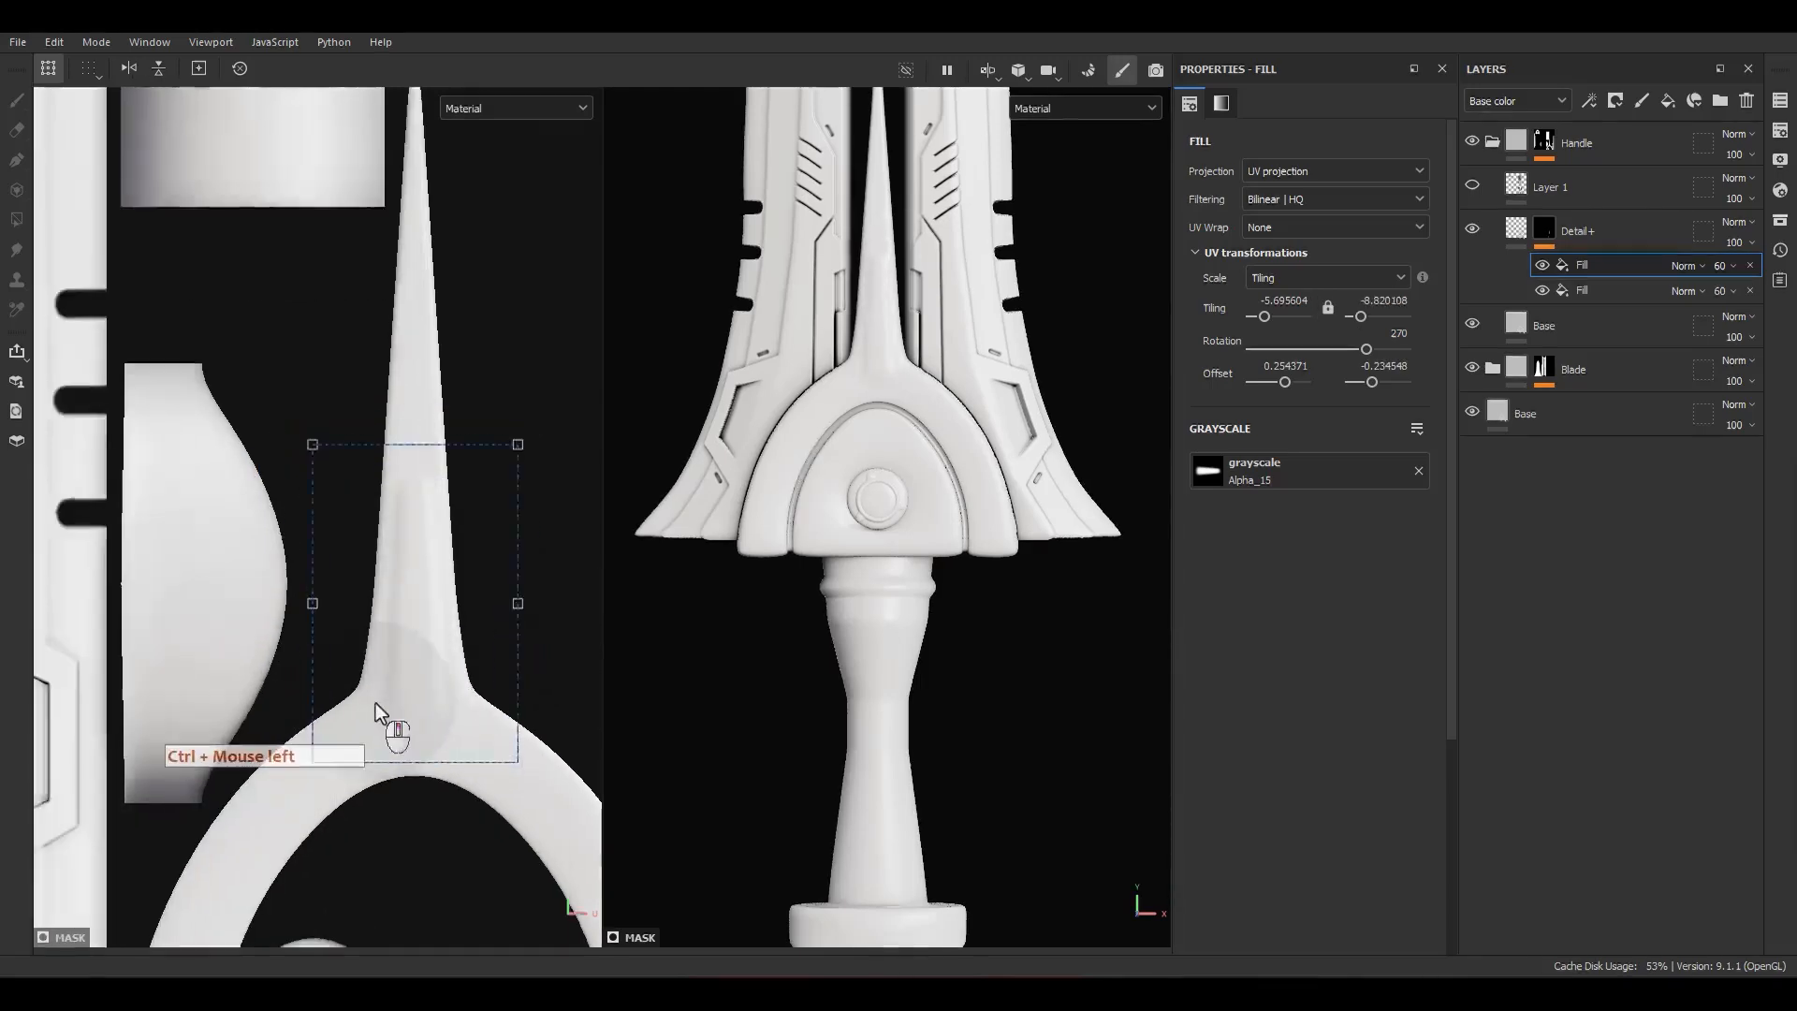
left_click_drag(430, 726, 430, 744)
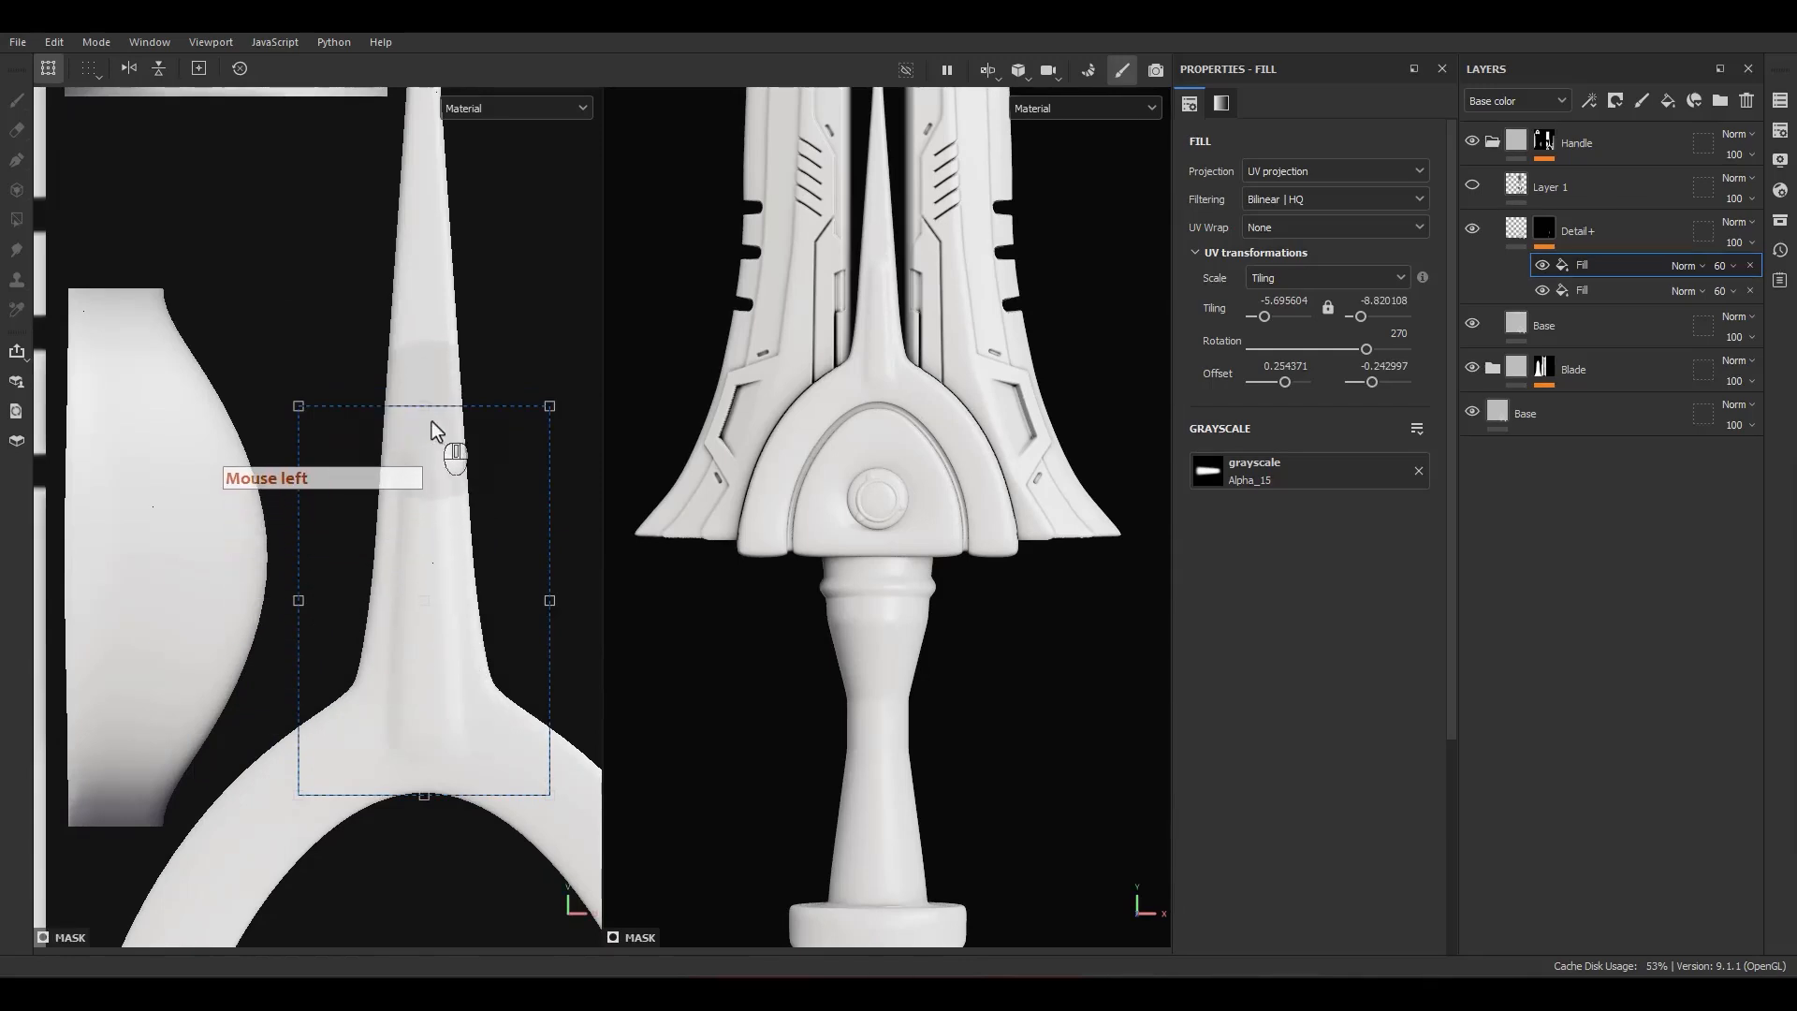
Step: Stretch the Alpha_15 projection up along the spike to a tiling of about -4.4 by -8.8 and center it
left_click_drag(429, 405, 449, 296)
scroll(480, 687, "up", 2)
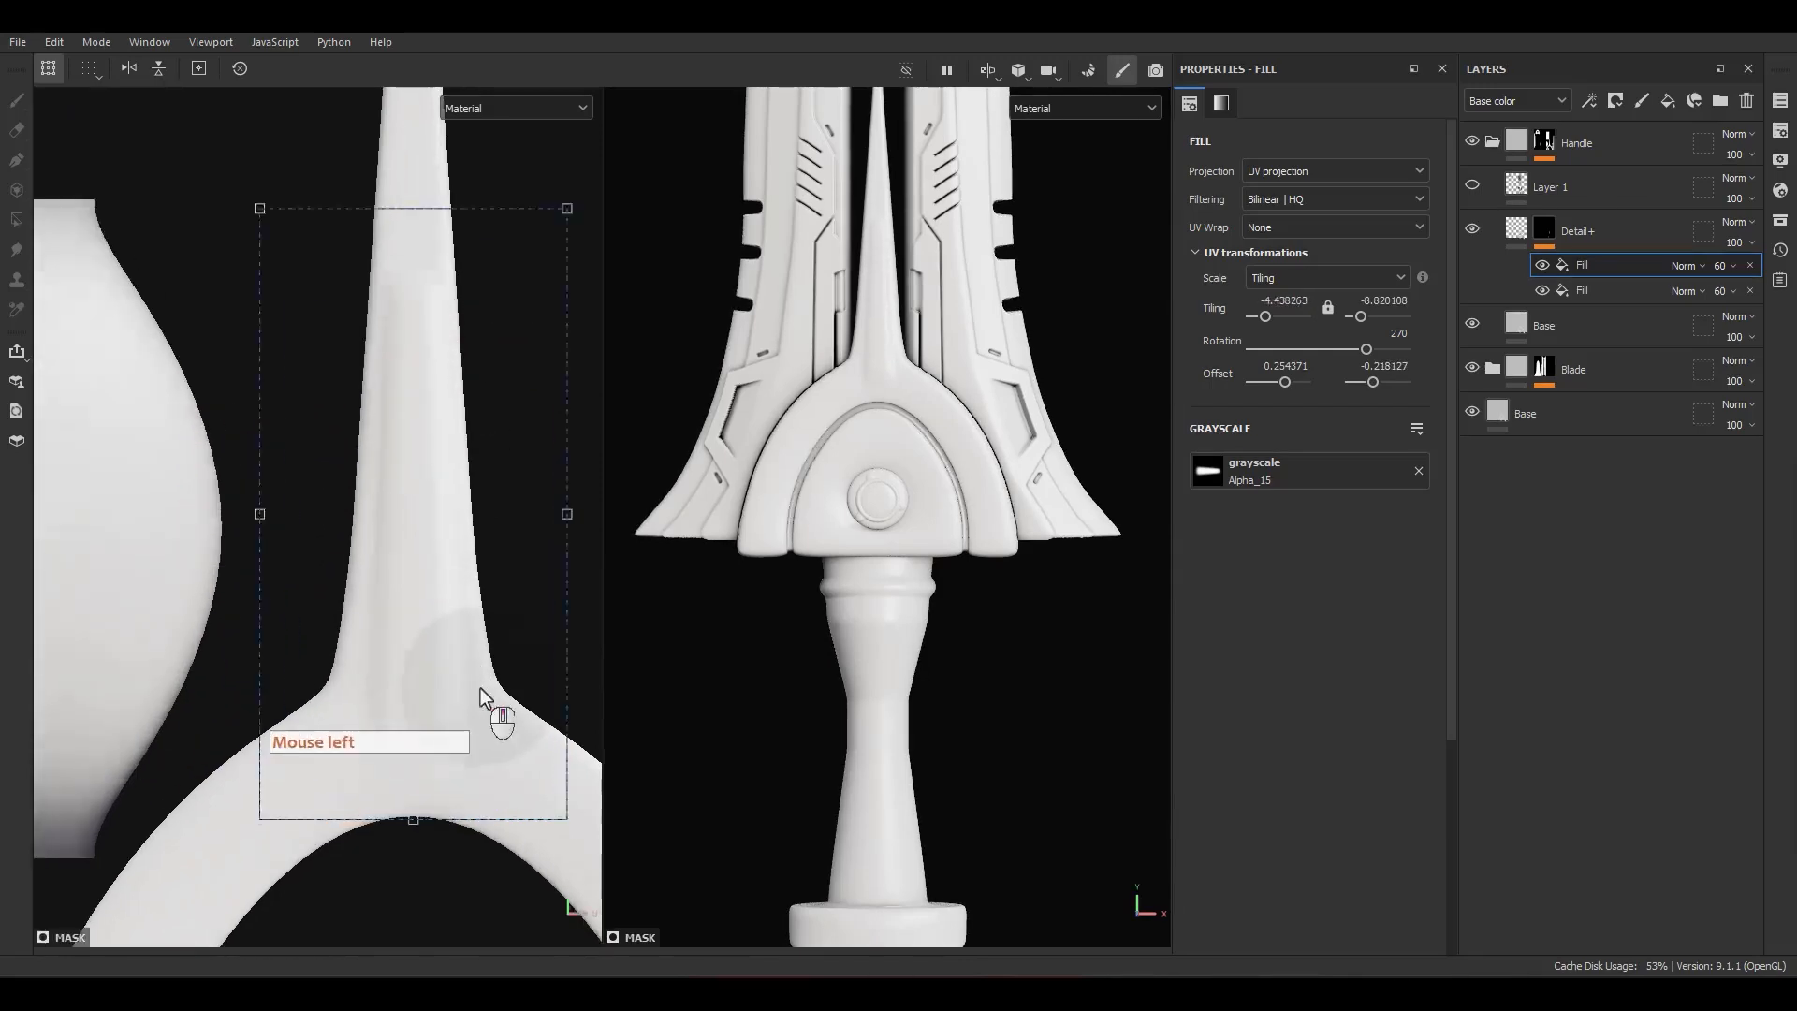
left_click_drag(437, 754, 436, 758)
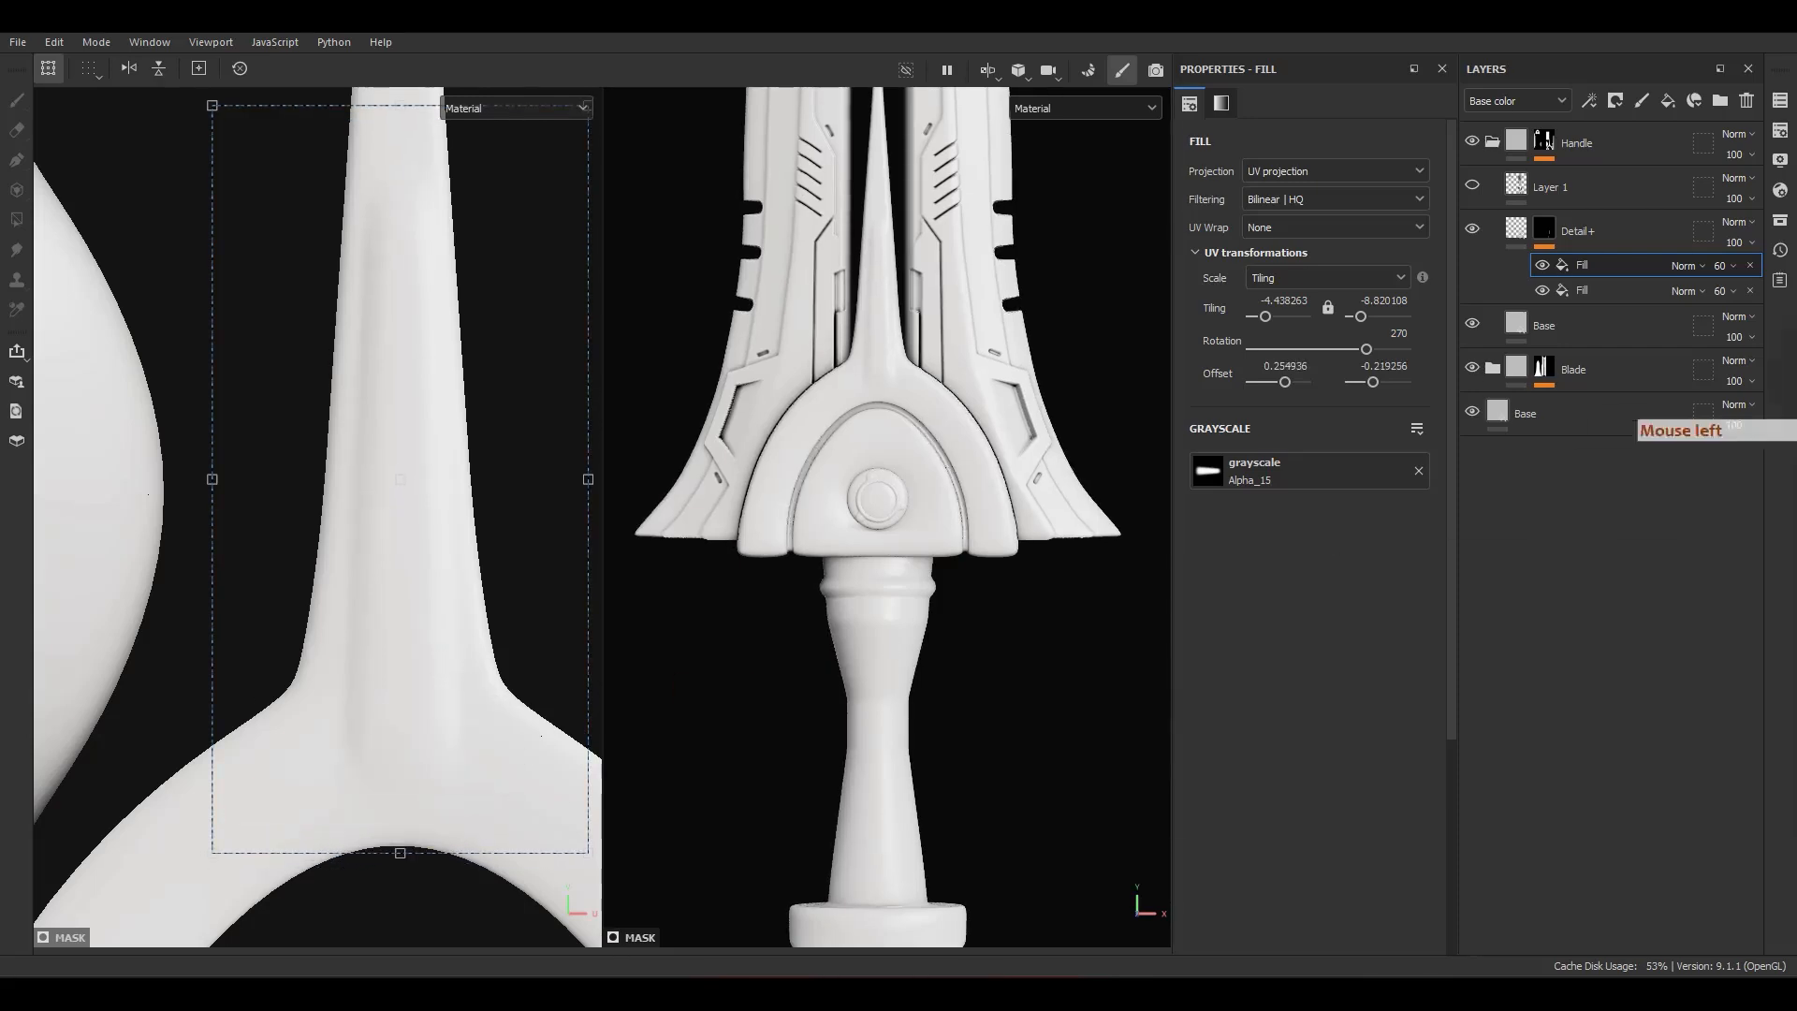
Step: Raise the Alpha_15 mask fill's opacity to 87 while checking the spike's relief from the sword's side
left_click_drag(1048, 376, 869, 300, "alt")
scroll(869, 292, "up", 5)
middle_click_drag(902, 468, 793, 604, "alt")
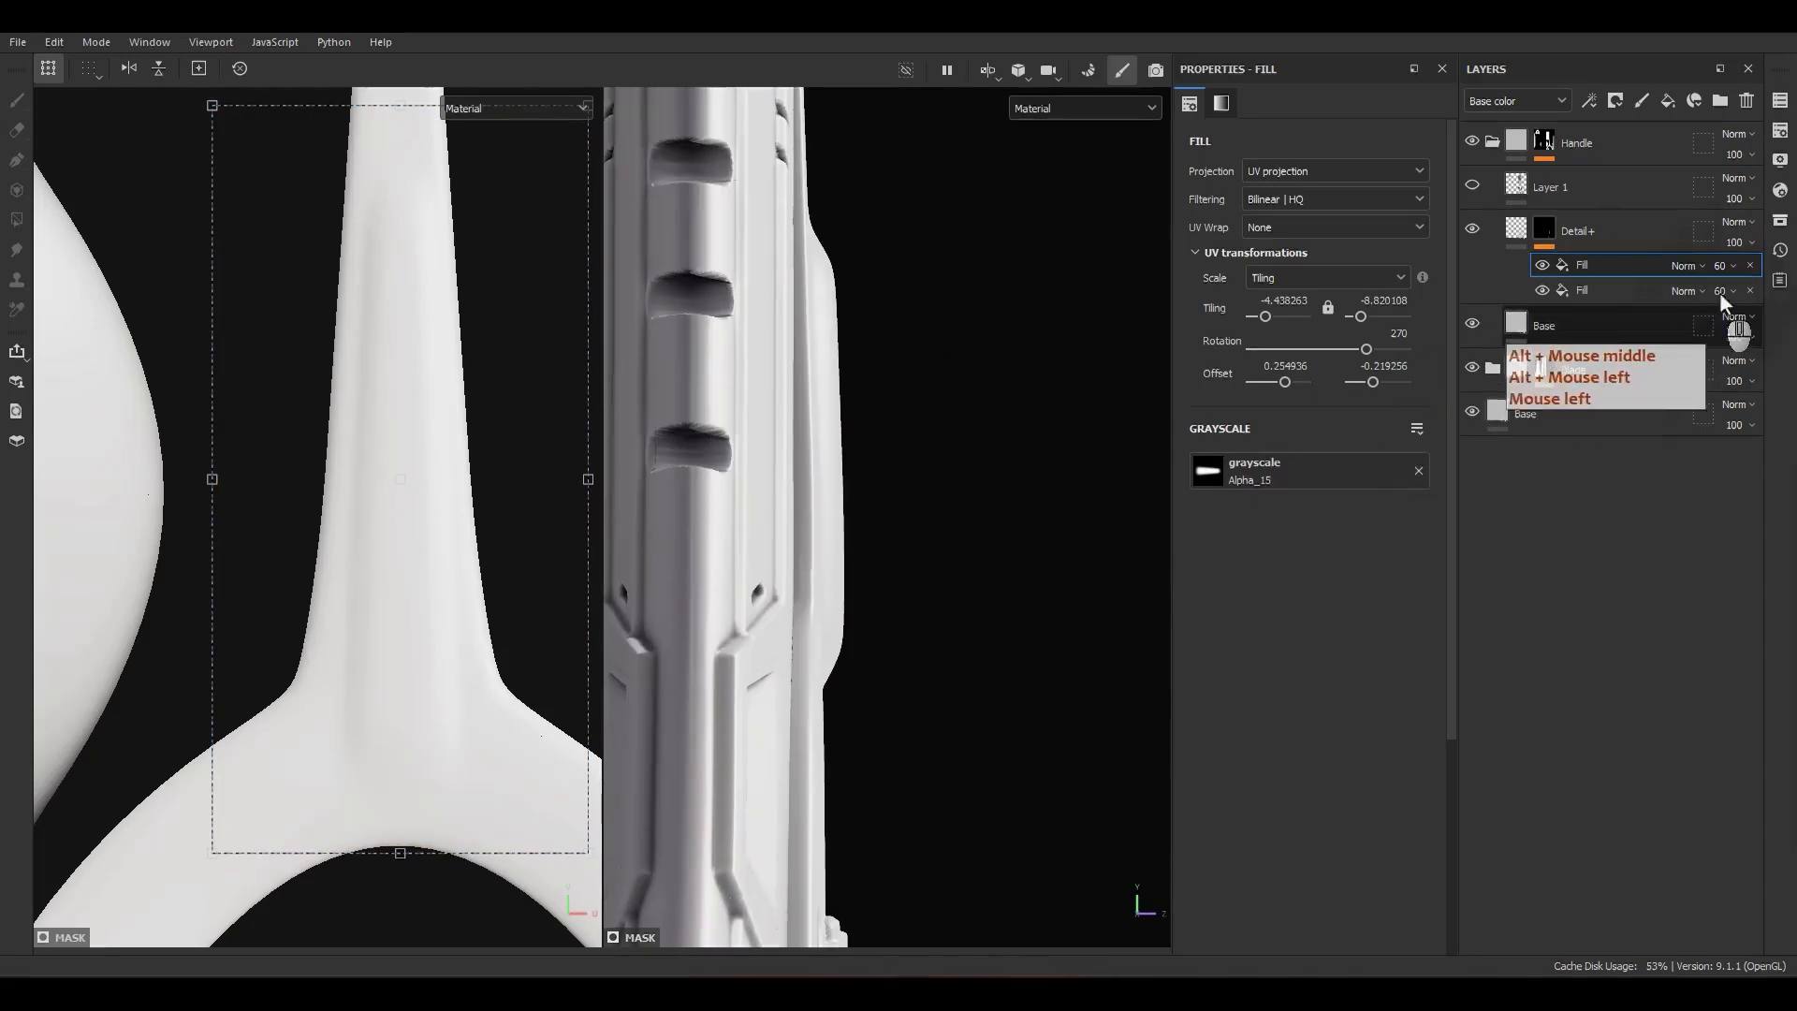
left_click(1722, 267)
left_click_drag(1765, 298, 1778, 299)
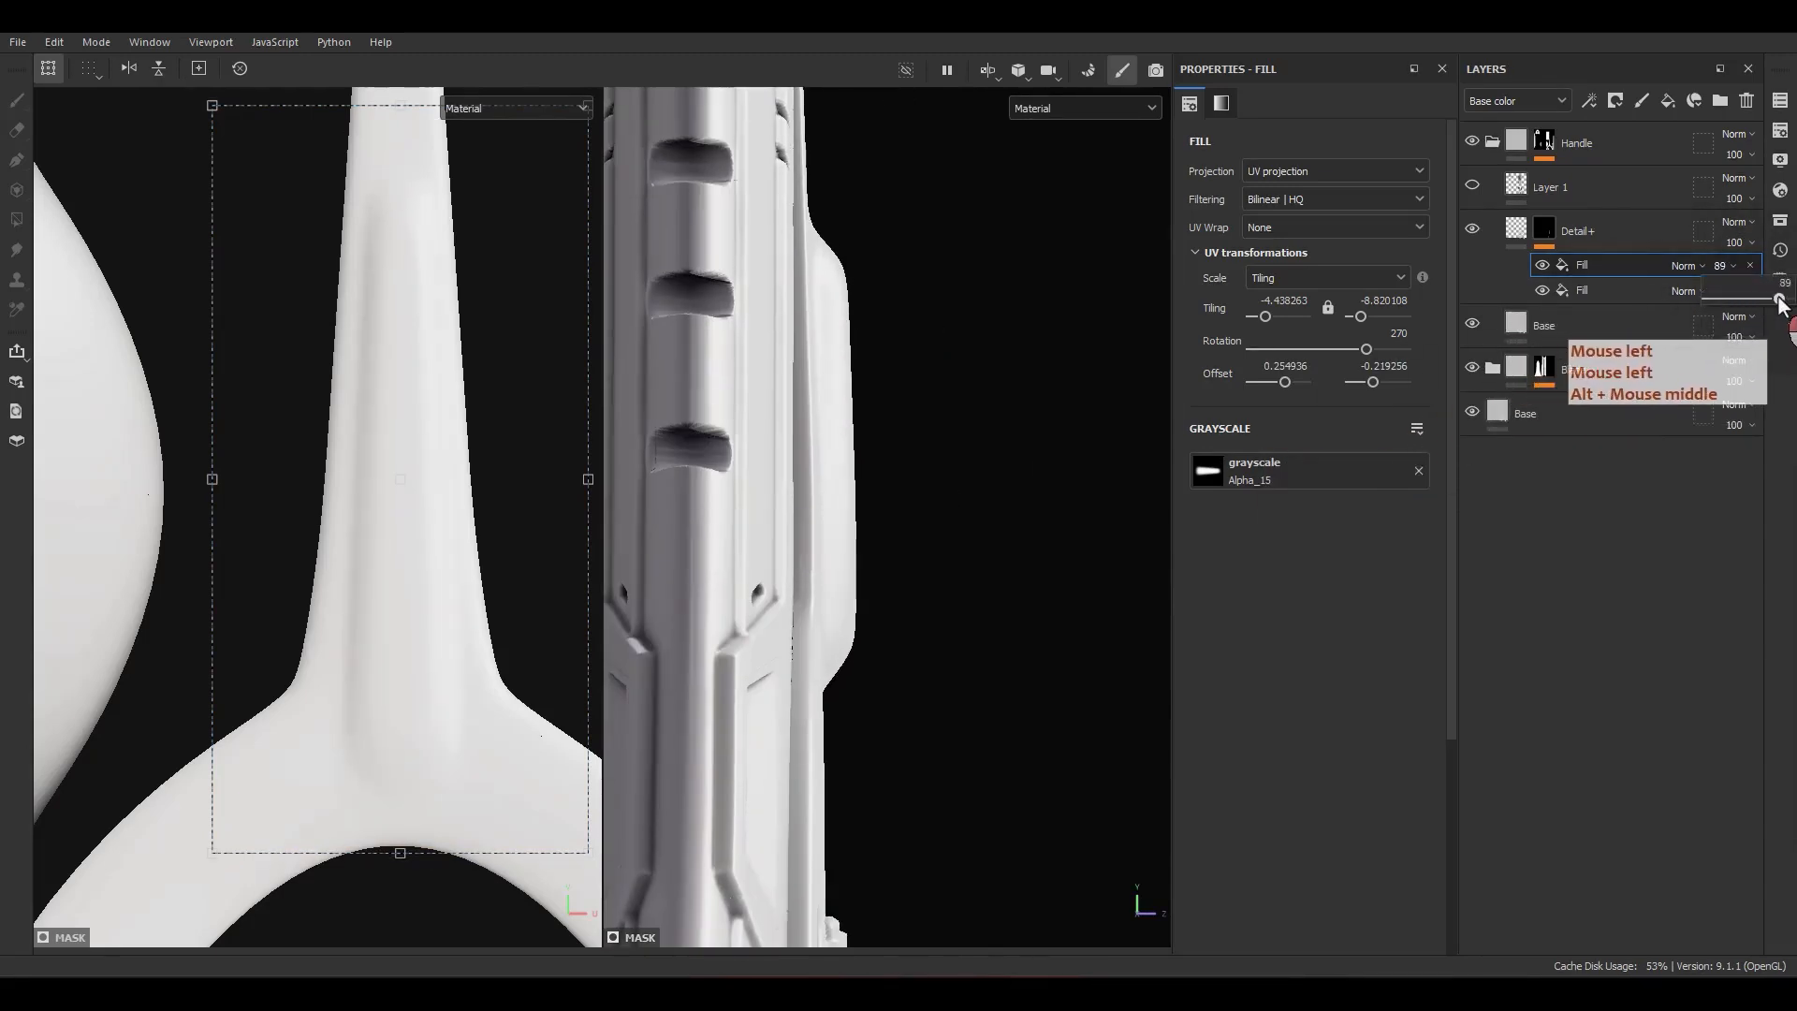
mouse_move(926, 417)
left_mouse_down("alt")
mouse_move(945, 401)
mouse_move(949, 427)
left_mouse_up("alt")
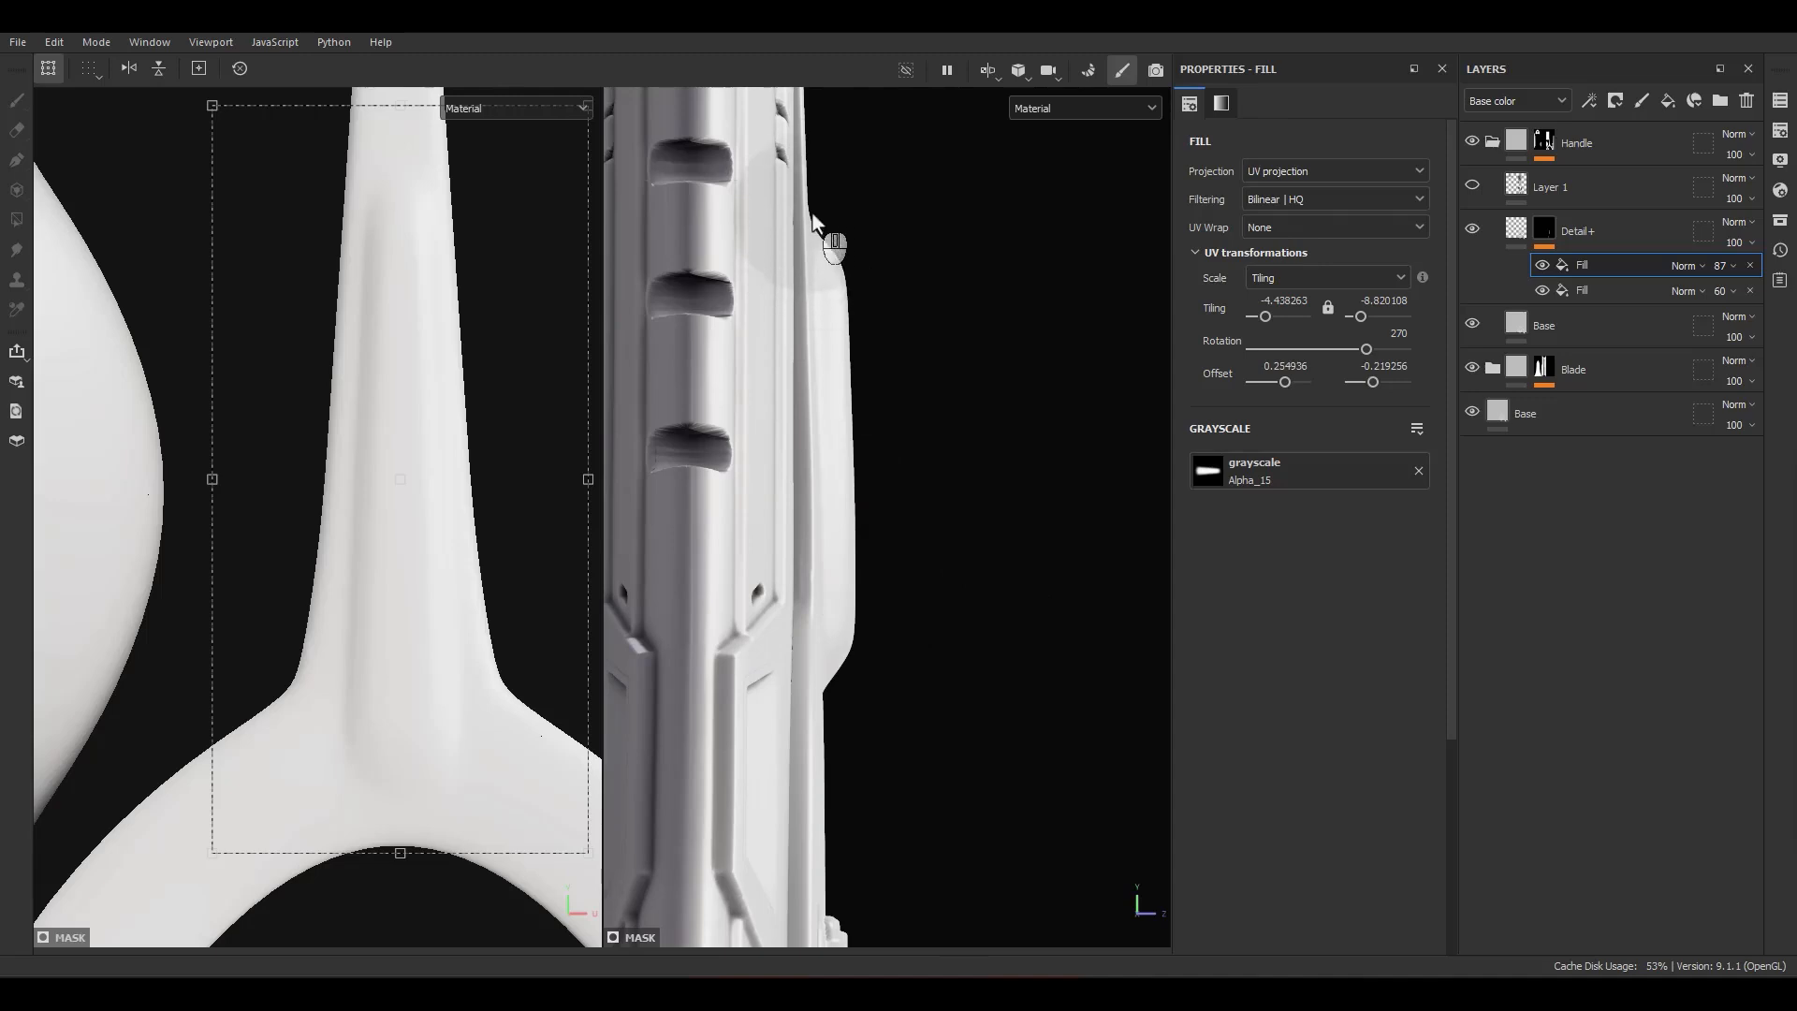
right_click(1575, 271)
left_click(1598, 586)
left_click(1310, 477)
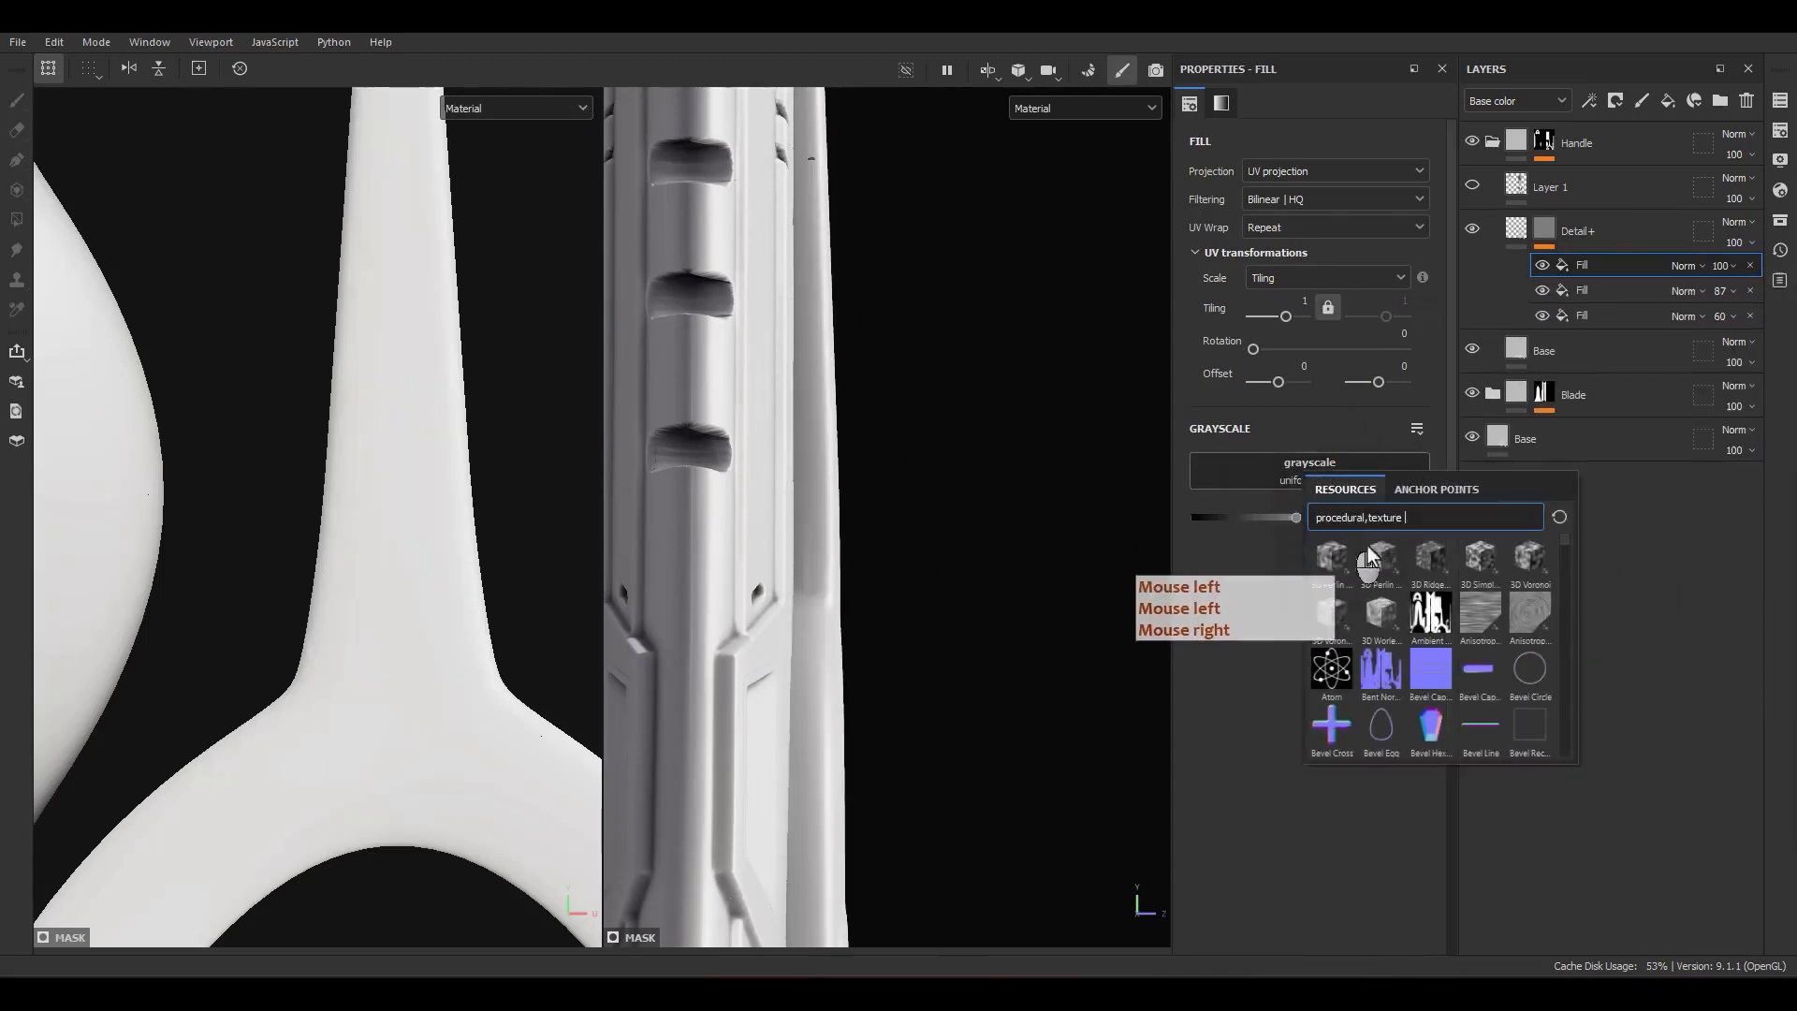
type("gra")
left_click(1638, 384)
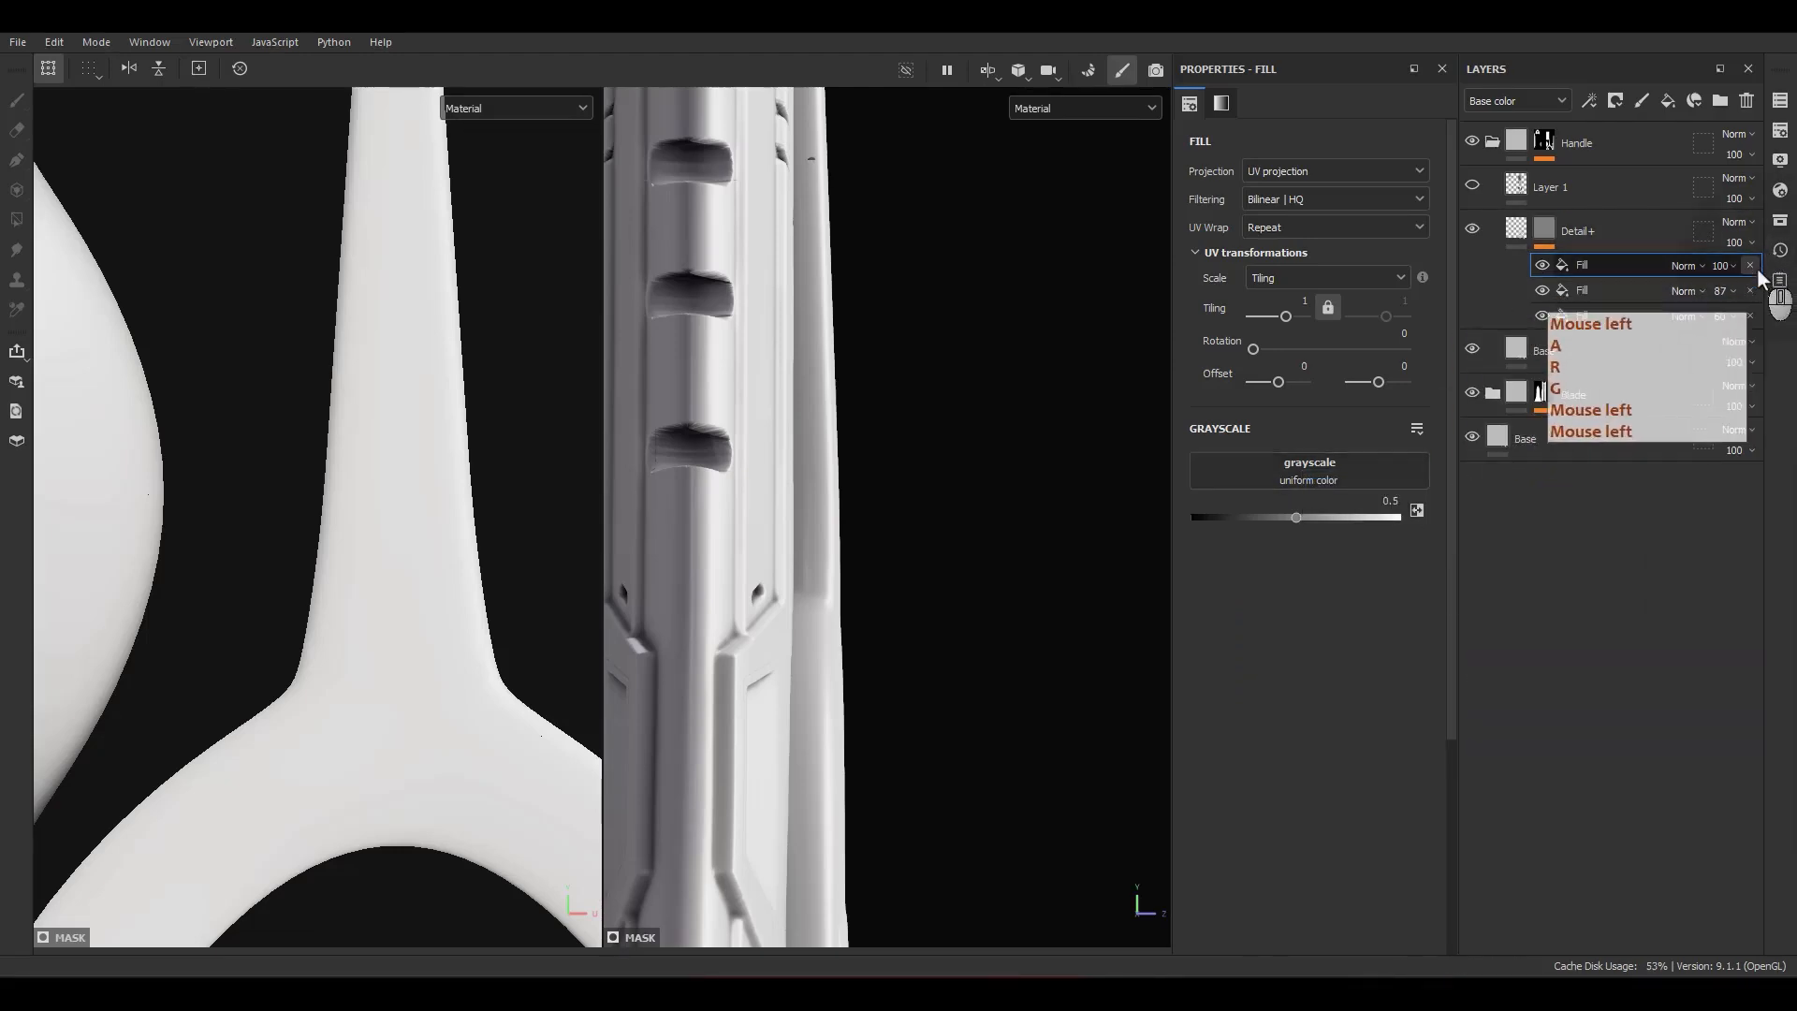
left_click(1751, 267)
Step: Duplicate the Alpha_15 mask fill and set the two fills beneath the copy to Linear dodge (Add) blending
left_click(1617, 268)
key("ctrl+d")
left_click(1684, 290)
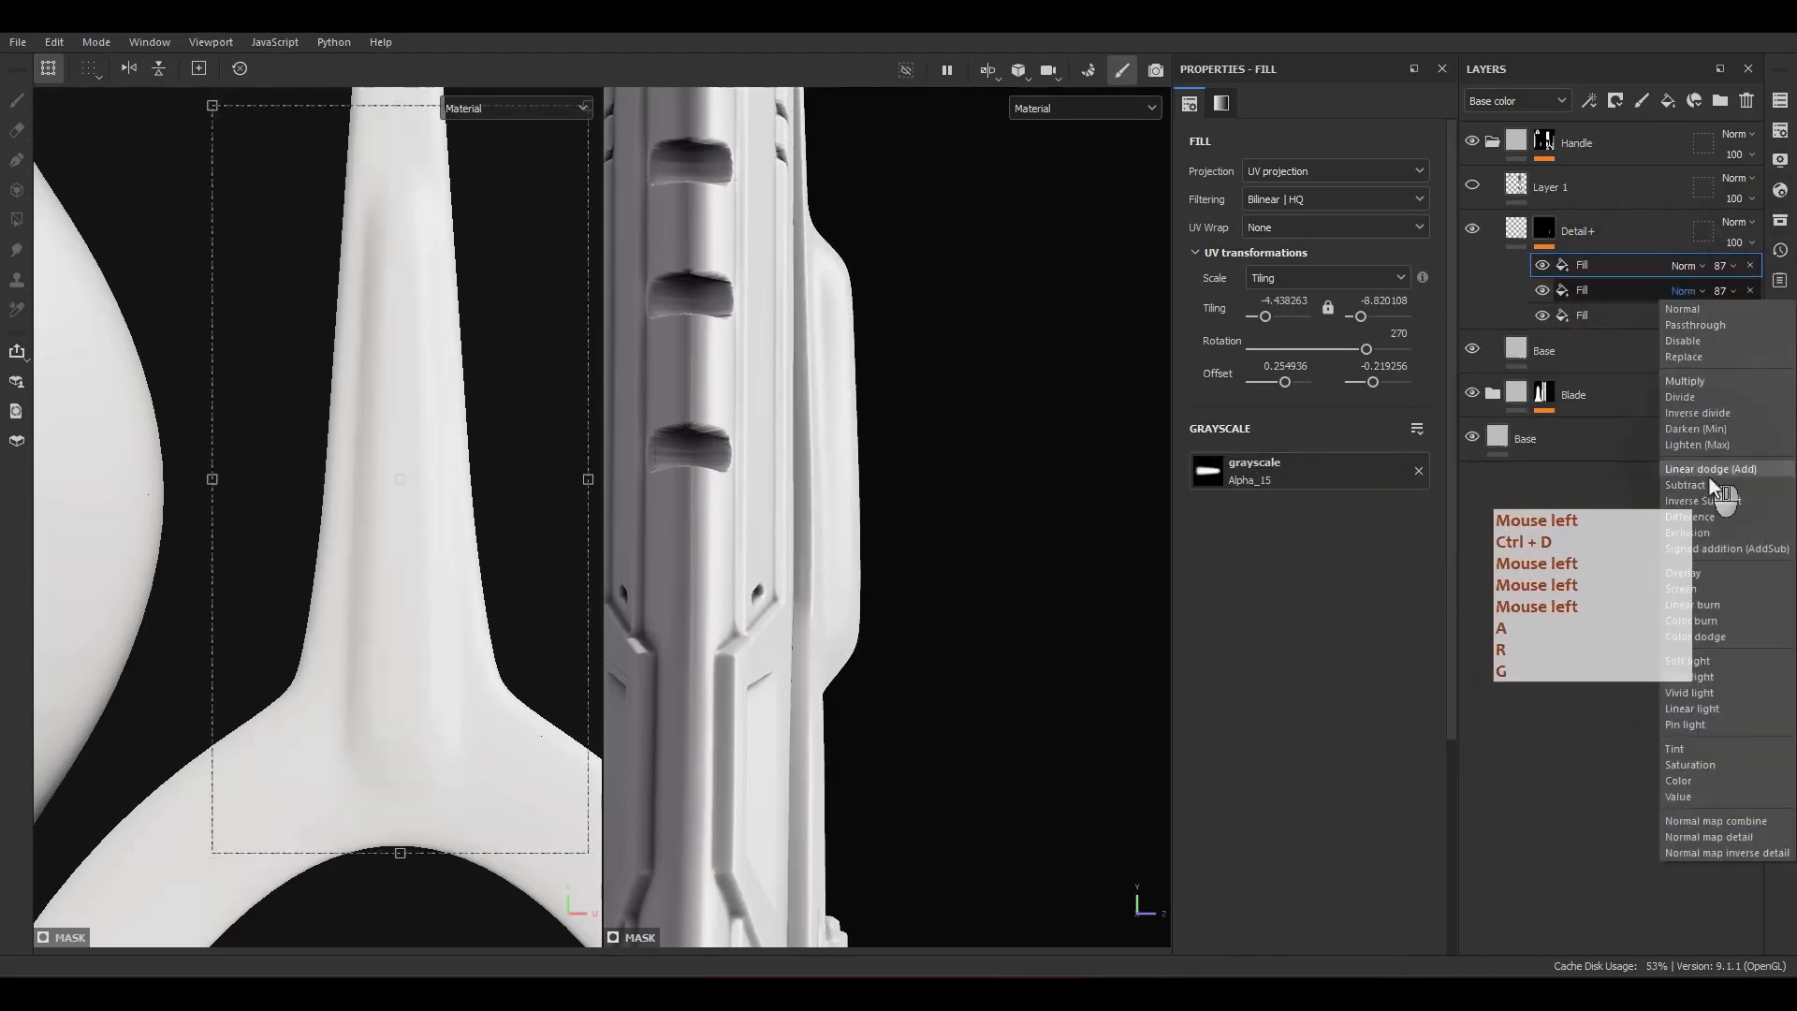
left_click(1713, 468)
left_click(1682, 316)
left_click(1694, 501)
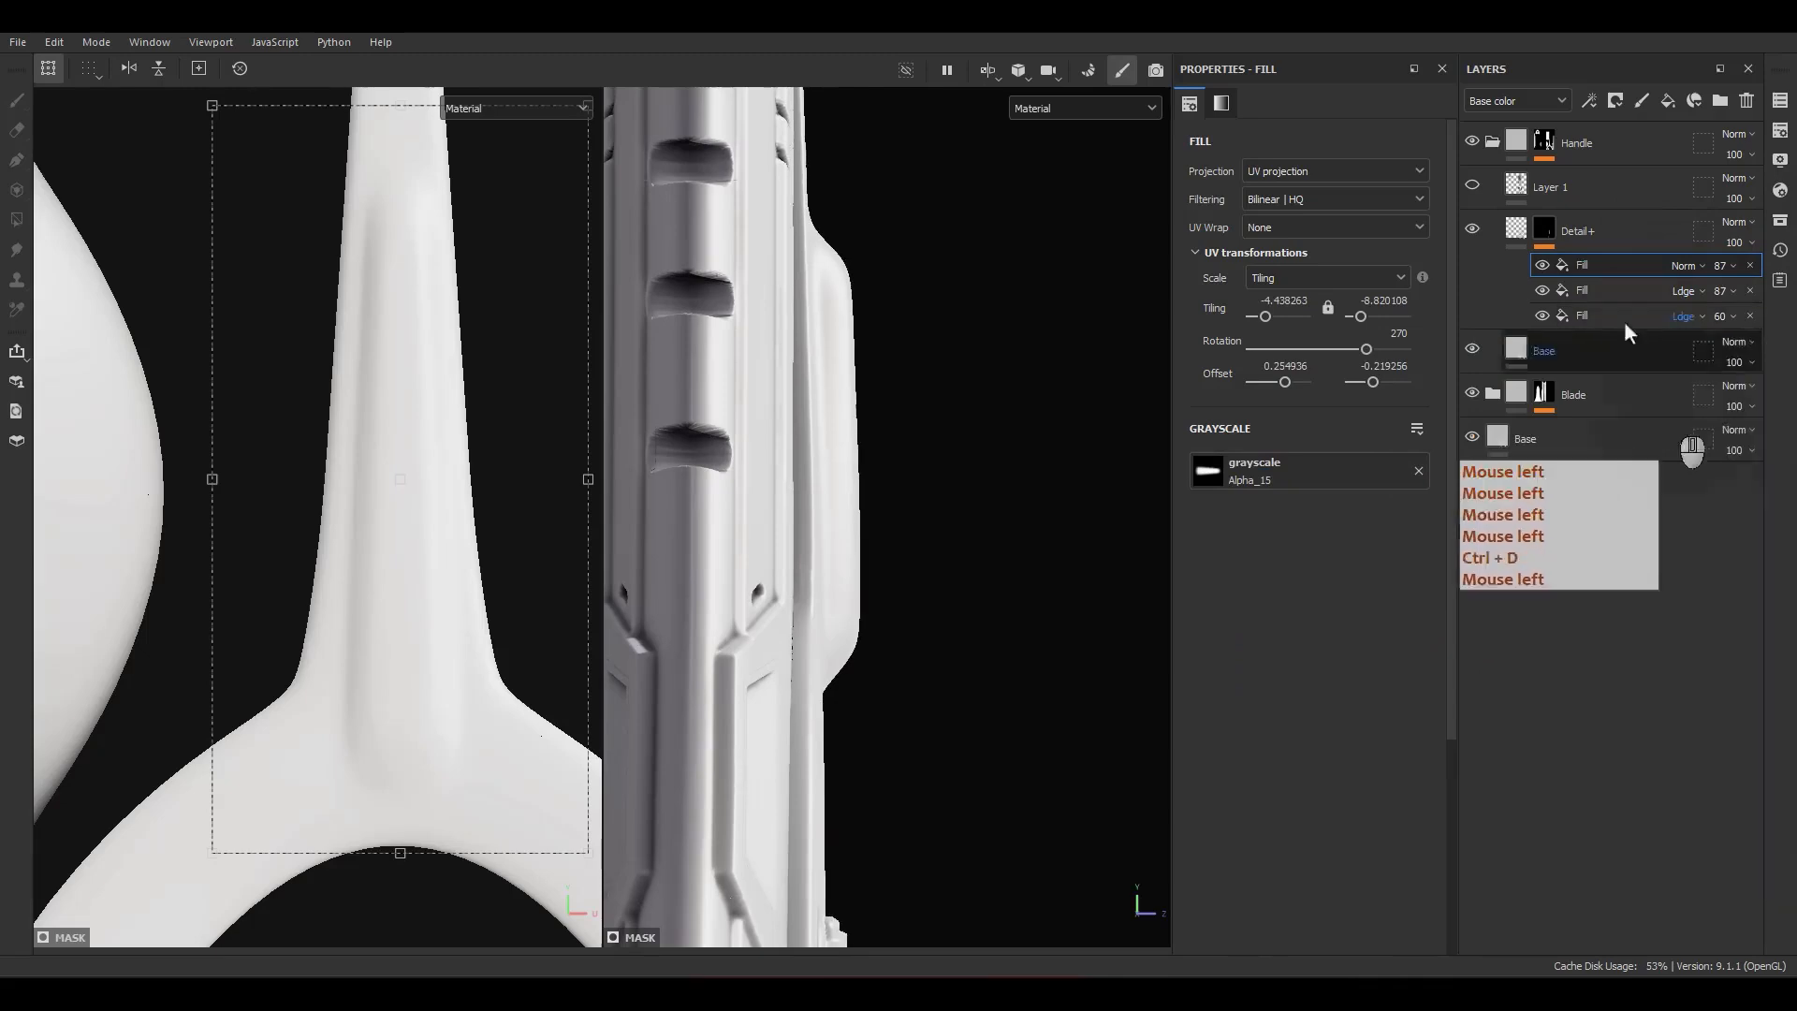
Step: Set the topmost mask fill's blend mode to Subtract and assign Gradient Linear 1 to its grayscale
left_click(1683, 266)
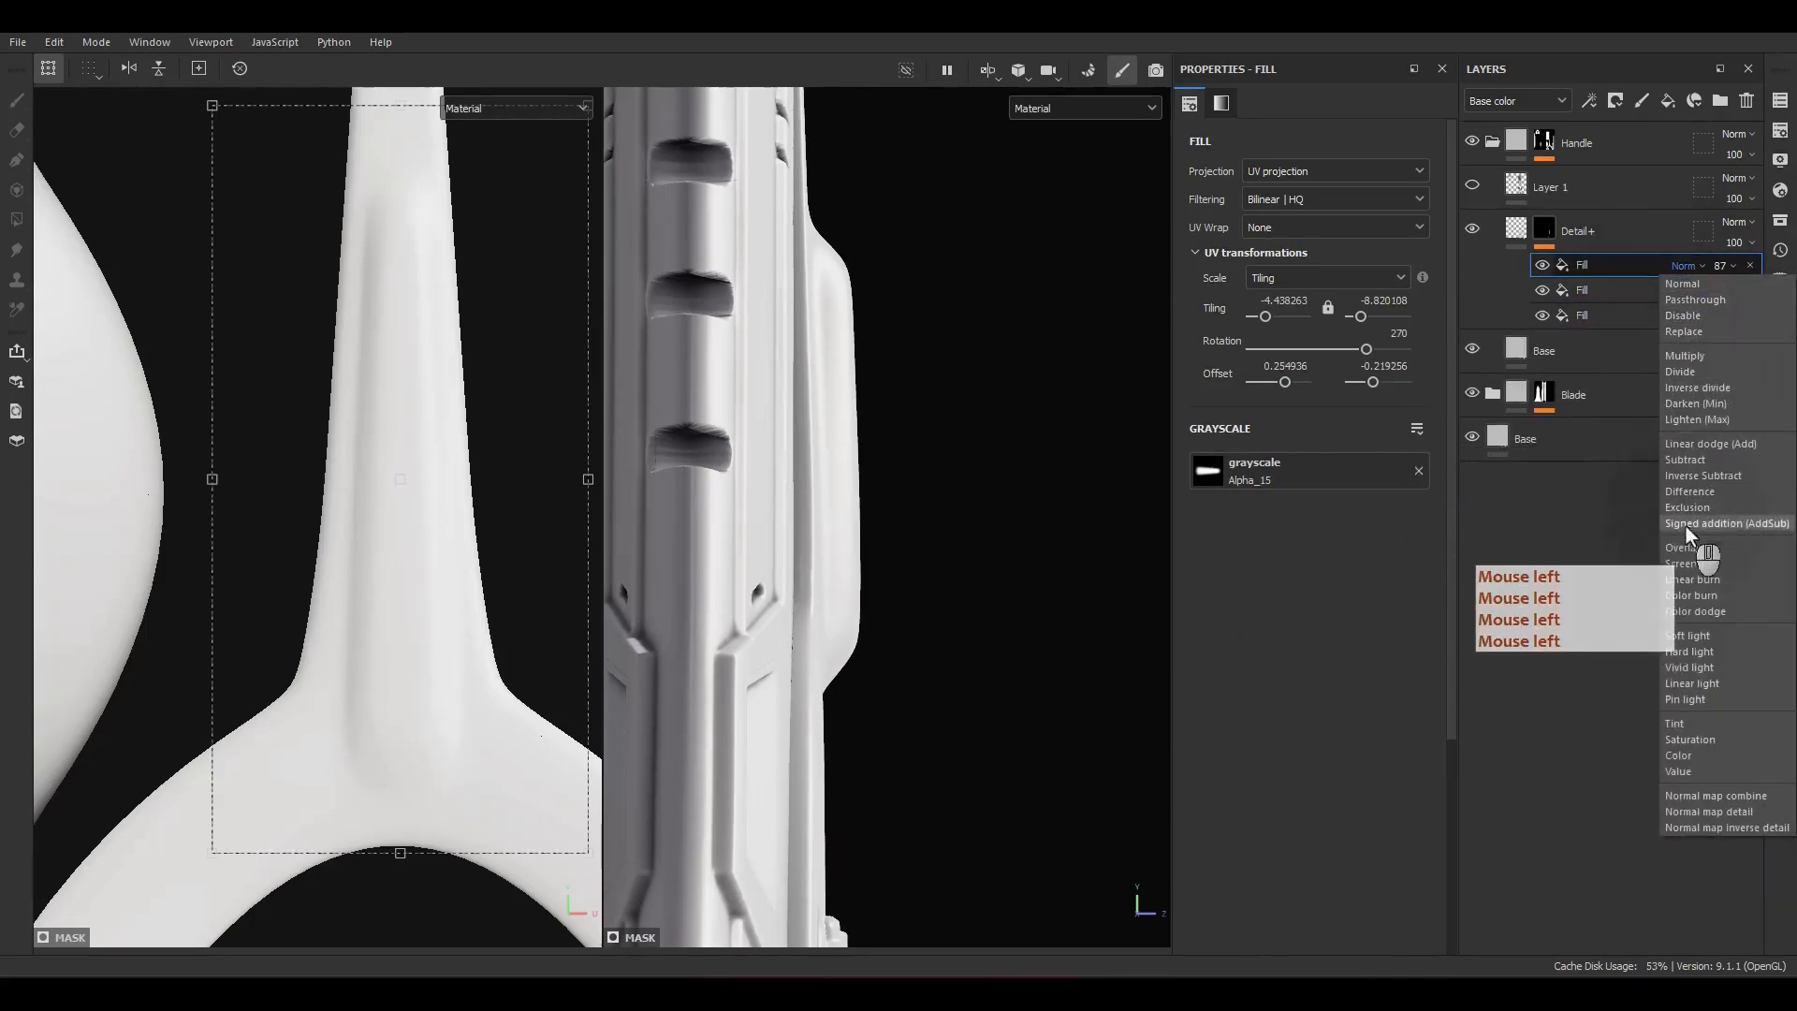
left_click(1685, 460)
left_click(1366, 471)
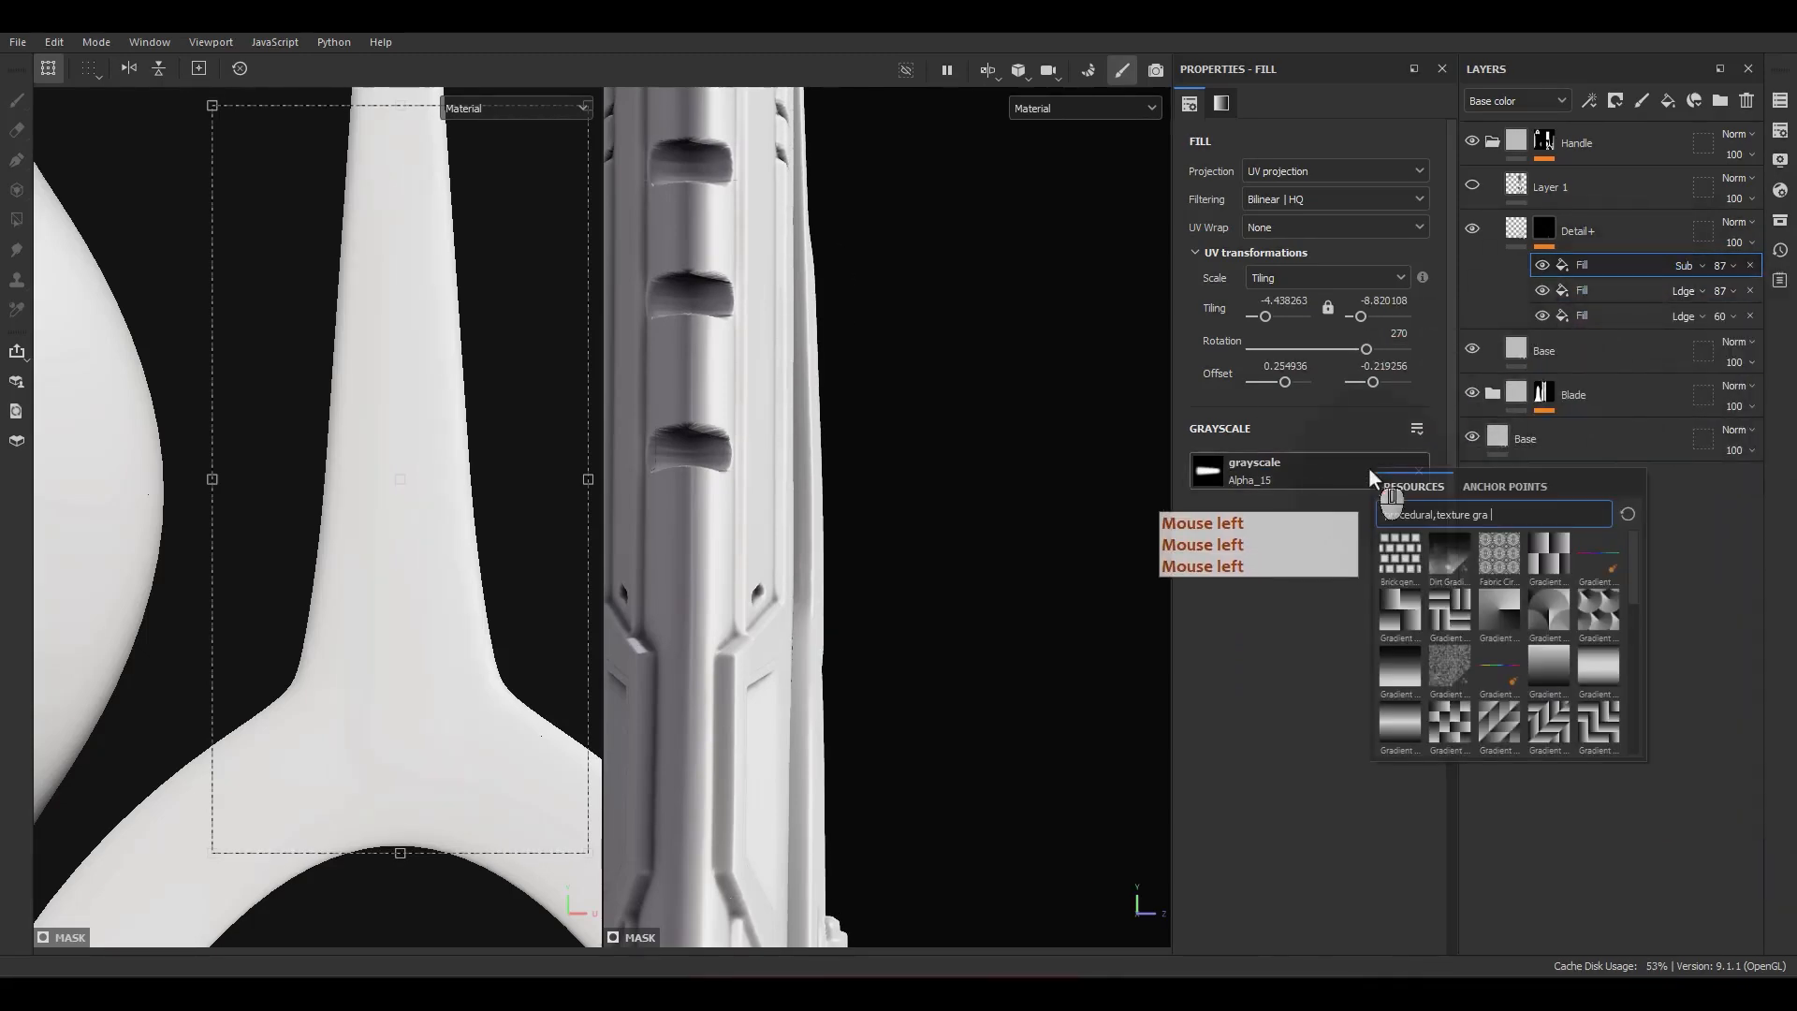
double_click(1548, 663)
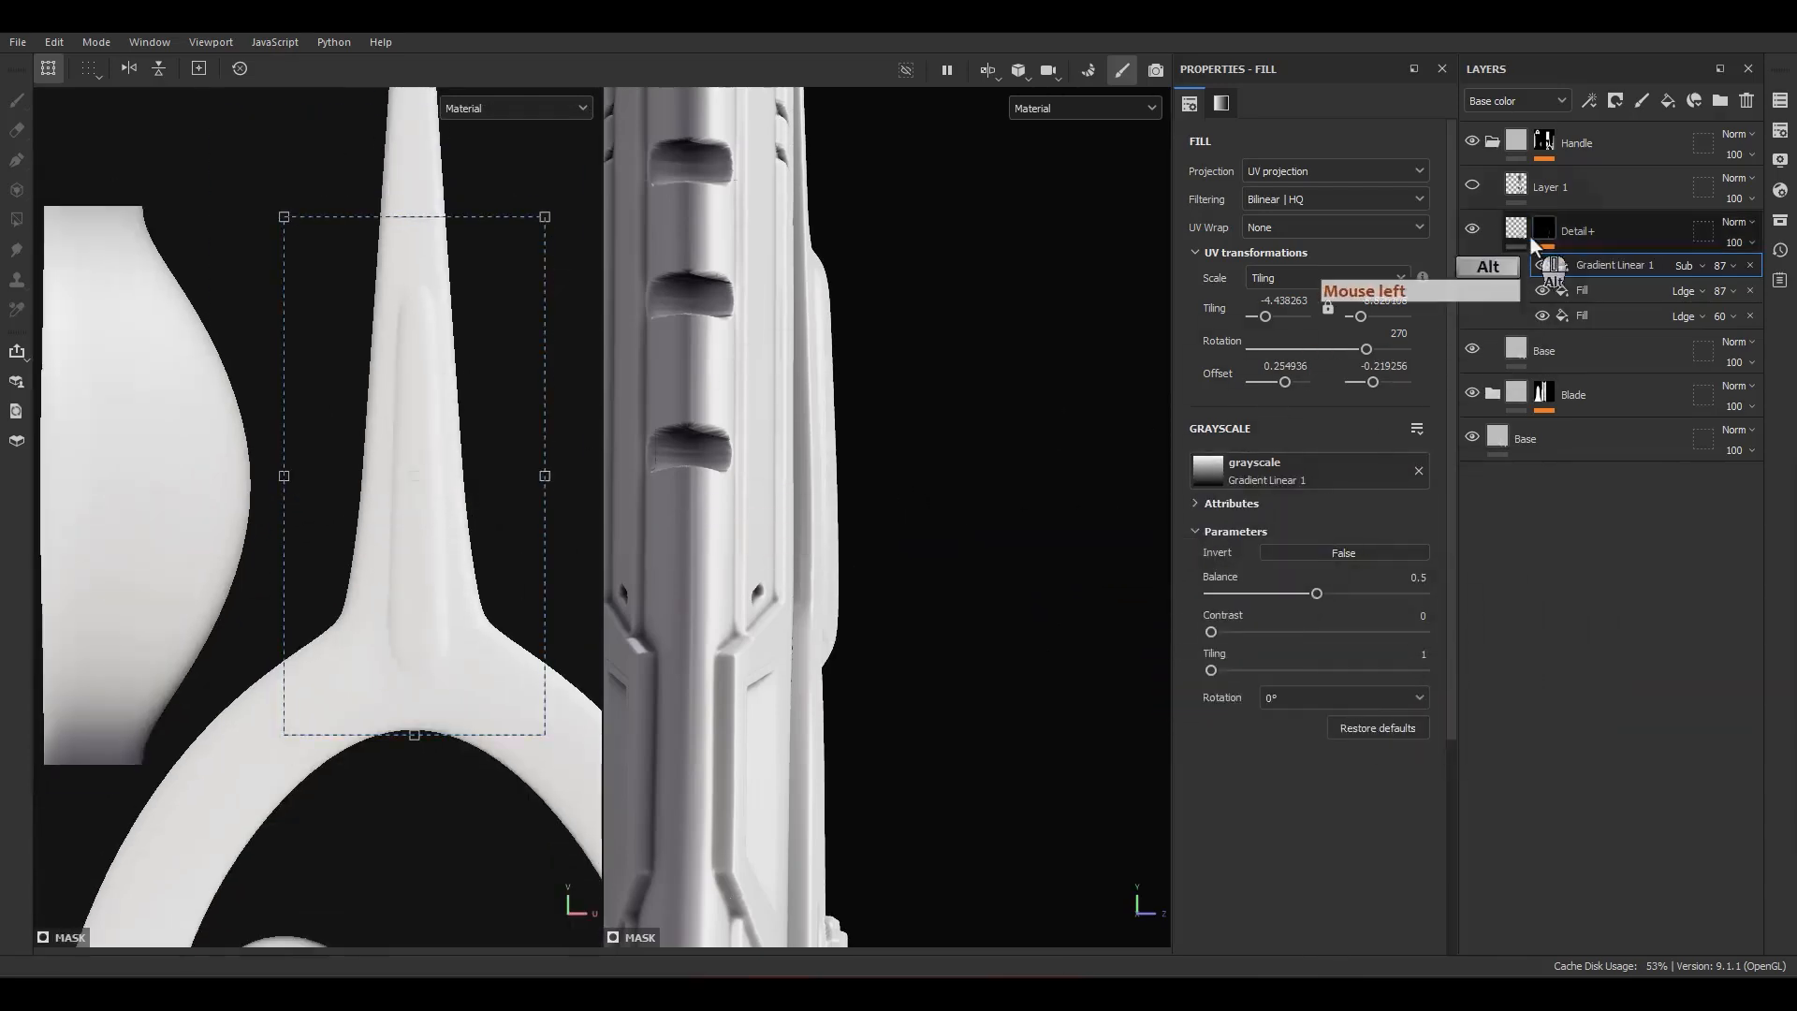
Step: Display the Detail+ mask and set the gradient fill's tiling to 5 with both axes locked together
left_click(1562, 265, "alt")
key("ctrl+z")
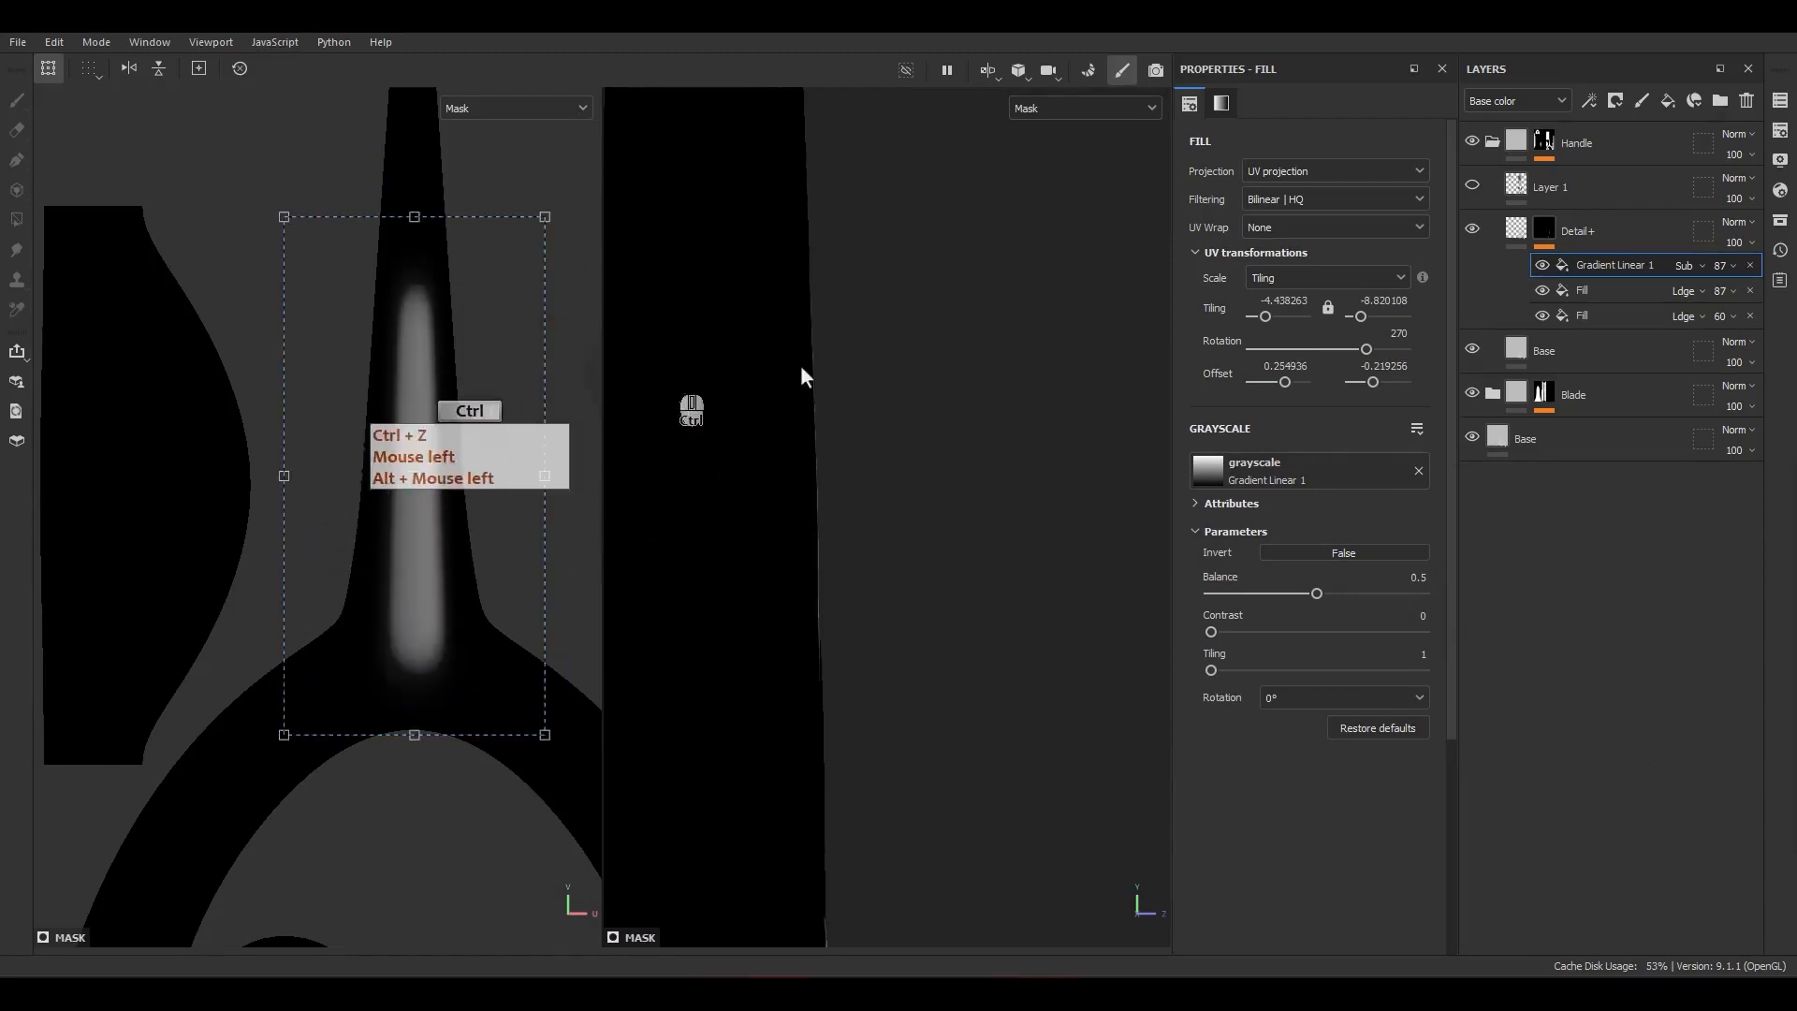
left_click(1327, 308)
left_click(1282, 302)
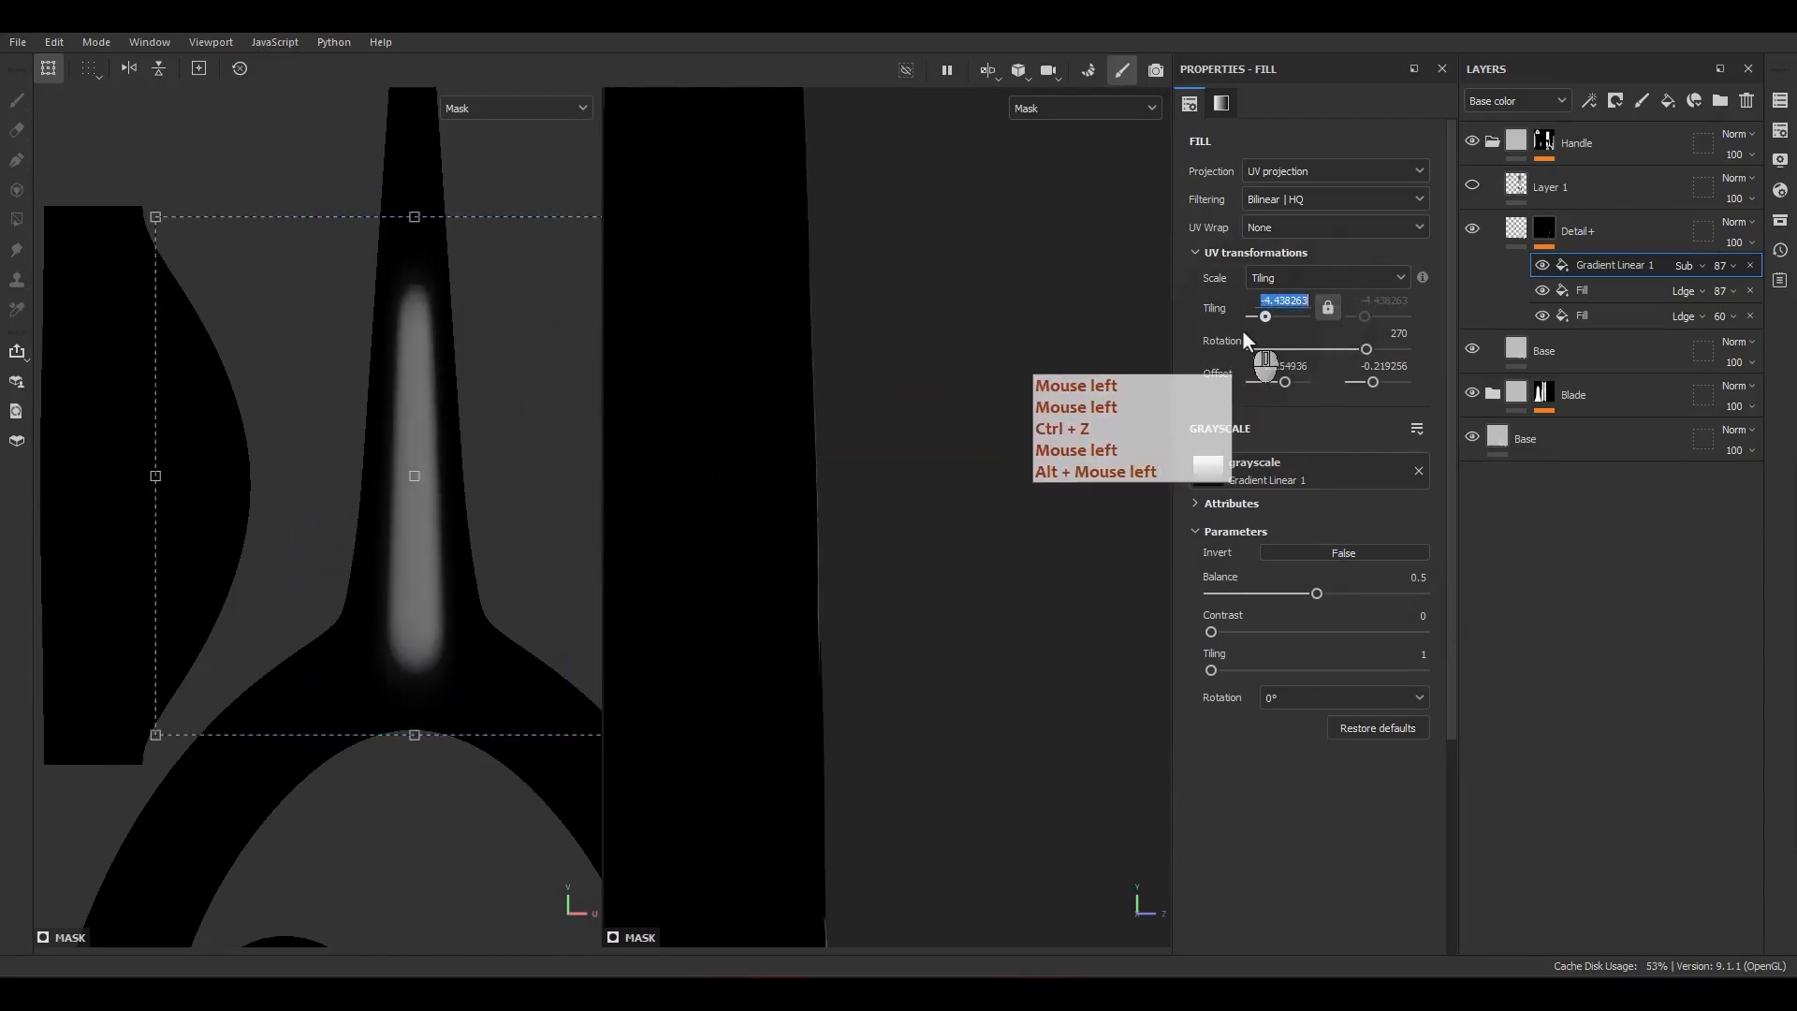
type("5")
key("Return")
Step: Orient the gradient projection to rotation 0 and enlarge it to a tiling of about 3.7 over the spike's alpha shape
left_click_drag(530, 271, 448, 356)
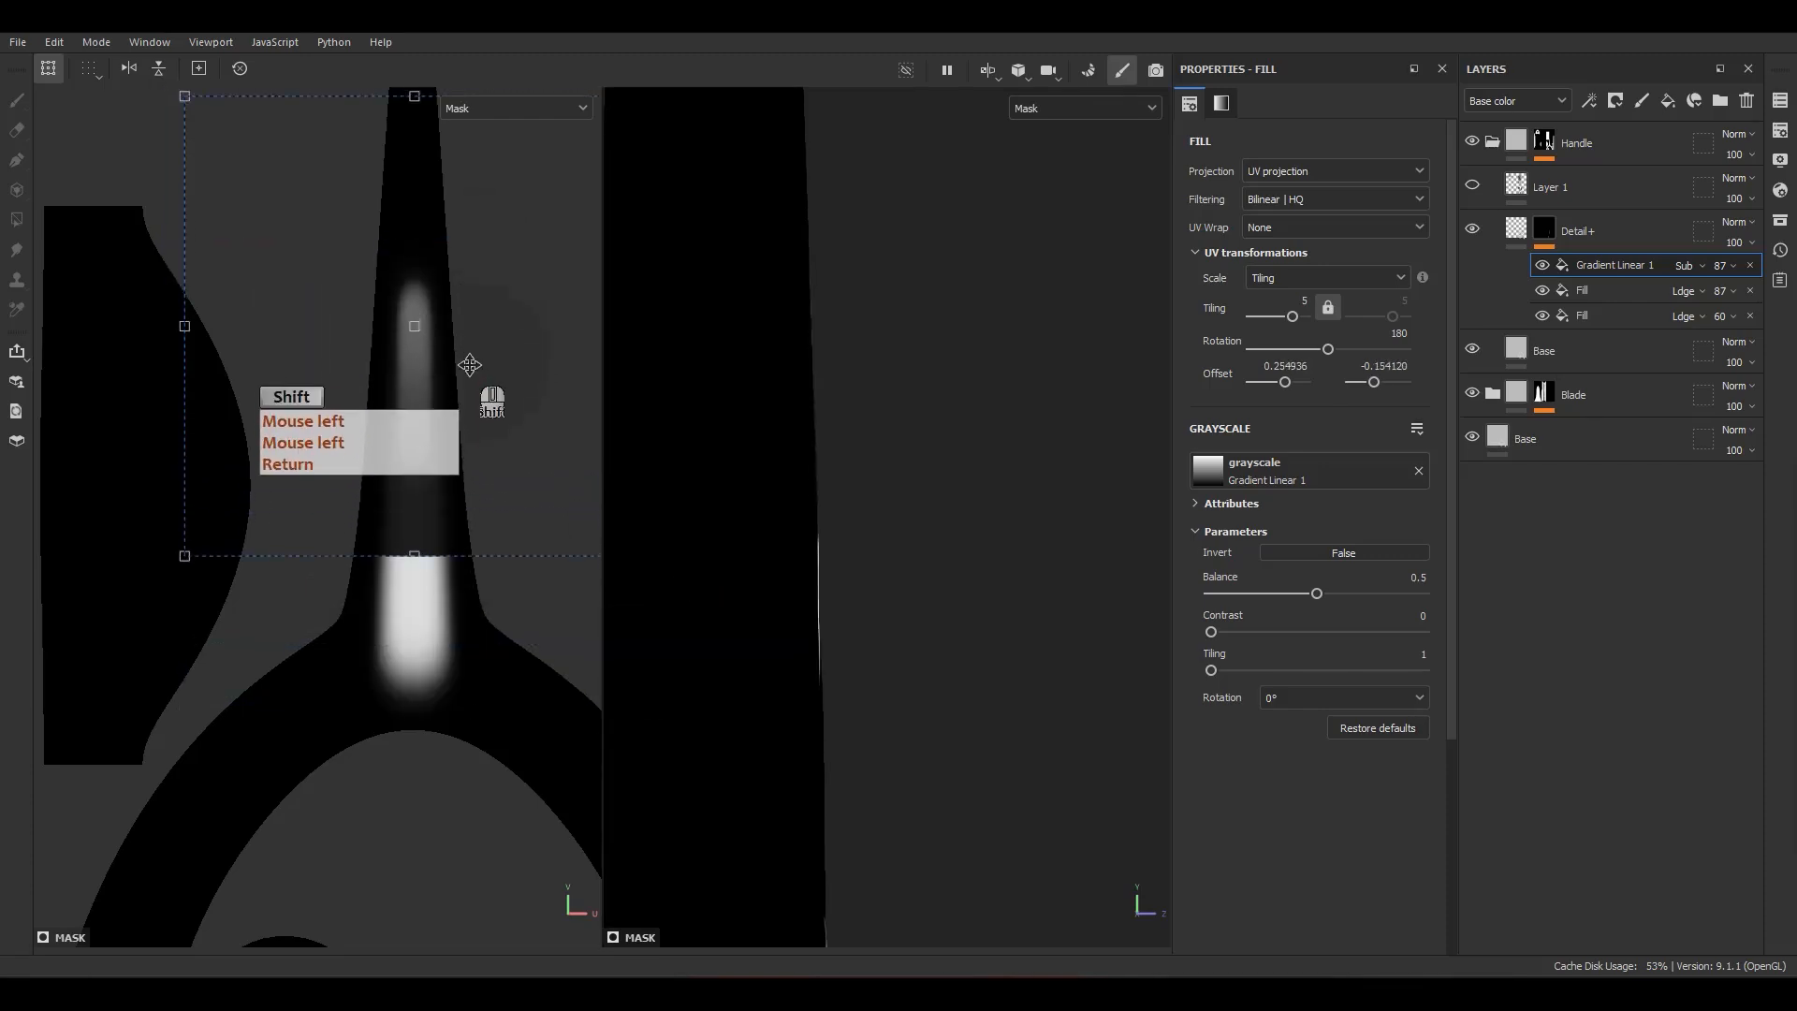
scroll(448, 357, "down", 3)
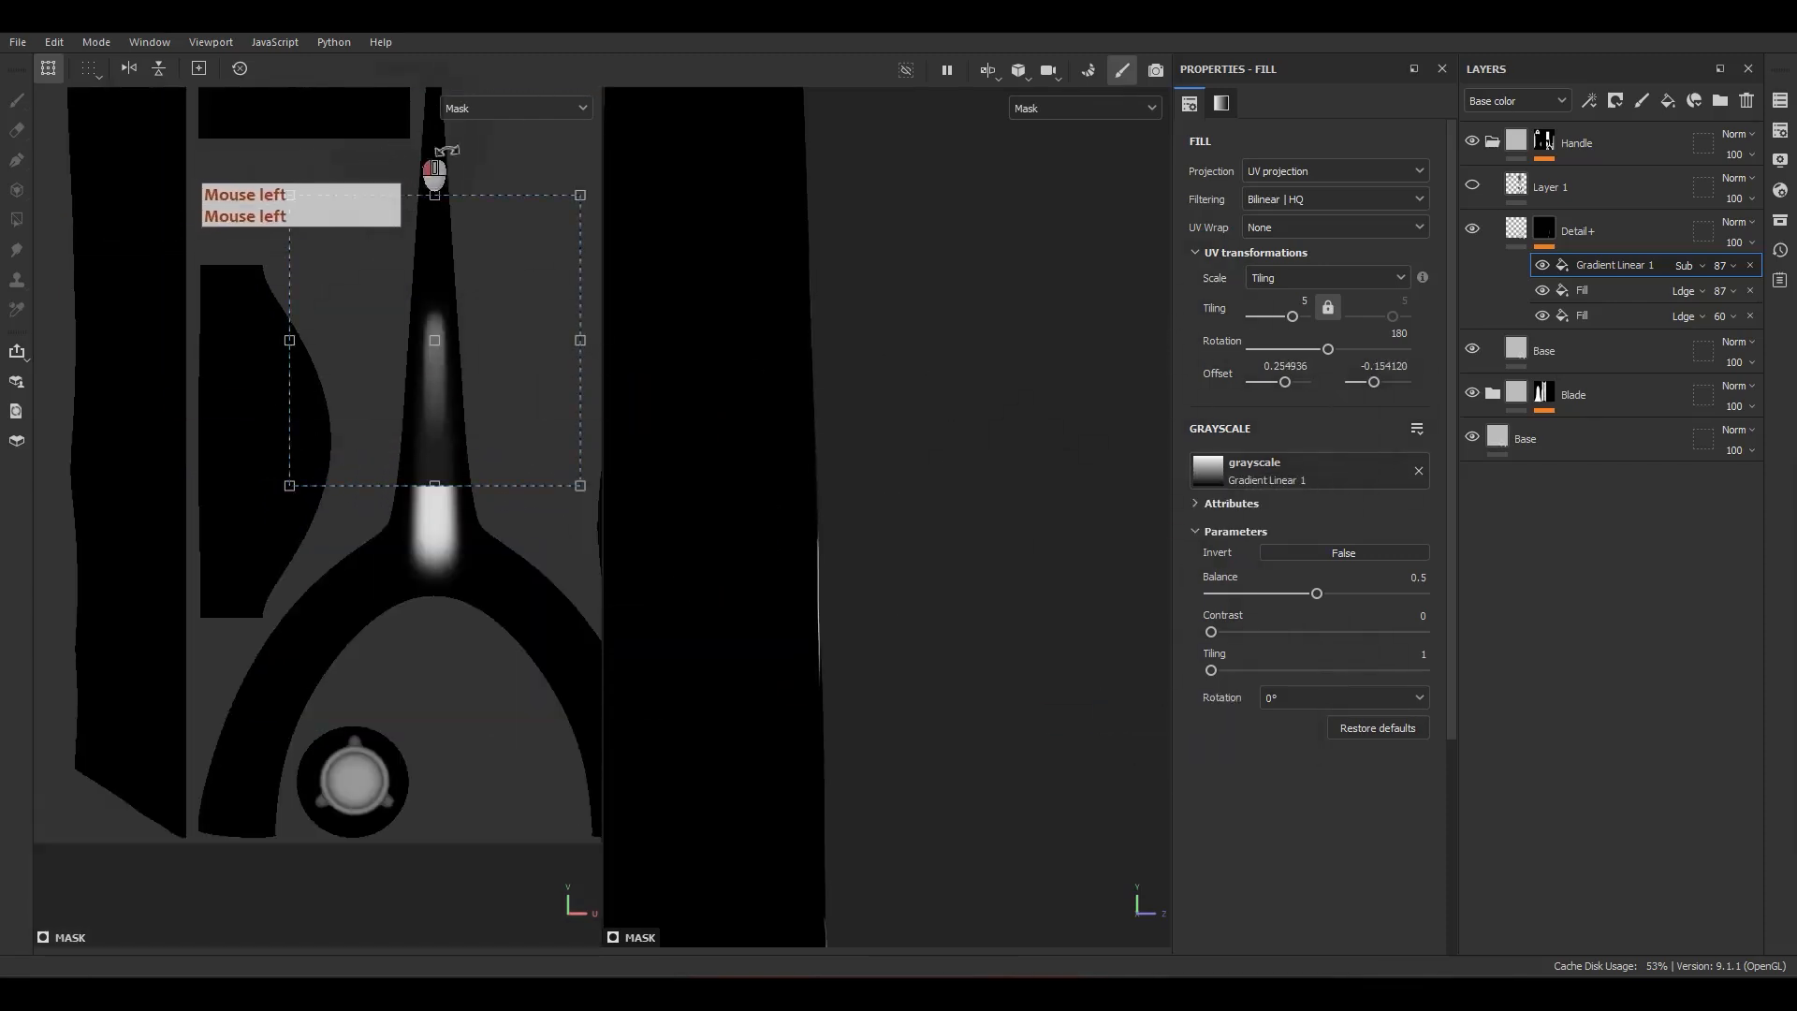
left_click_drag(448, 150, 446, 517)
left_click_drag(462, 362, 467, 455, "shift")
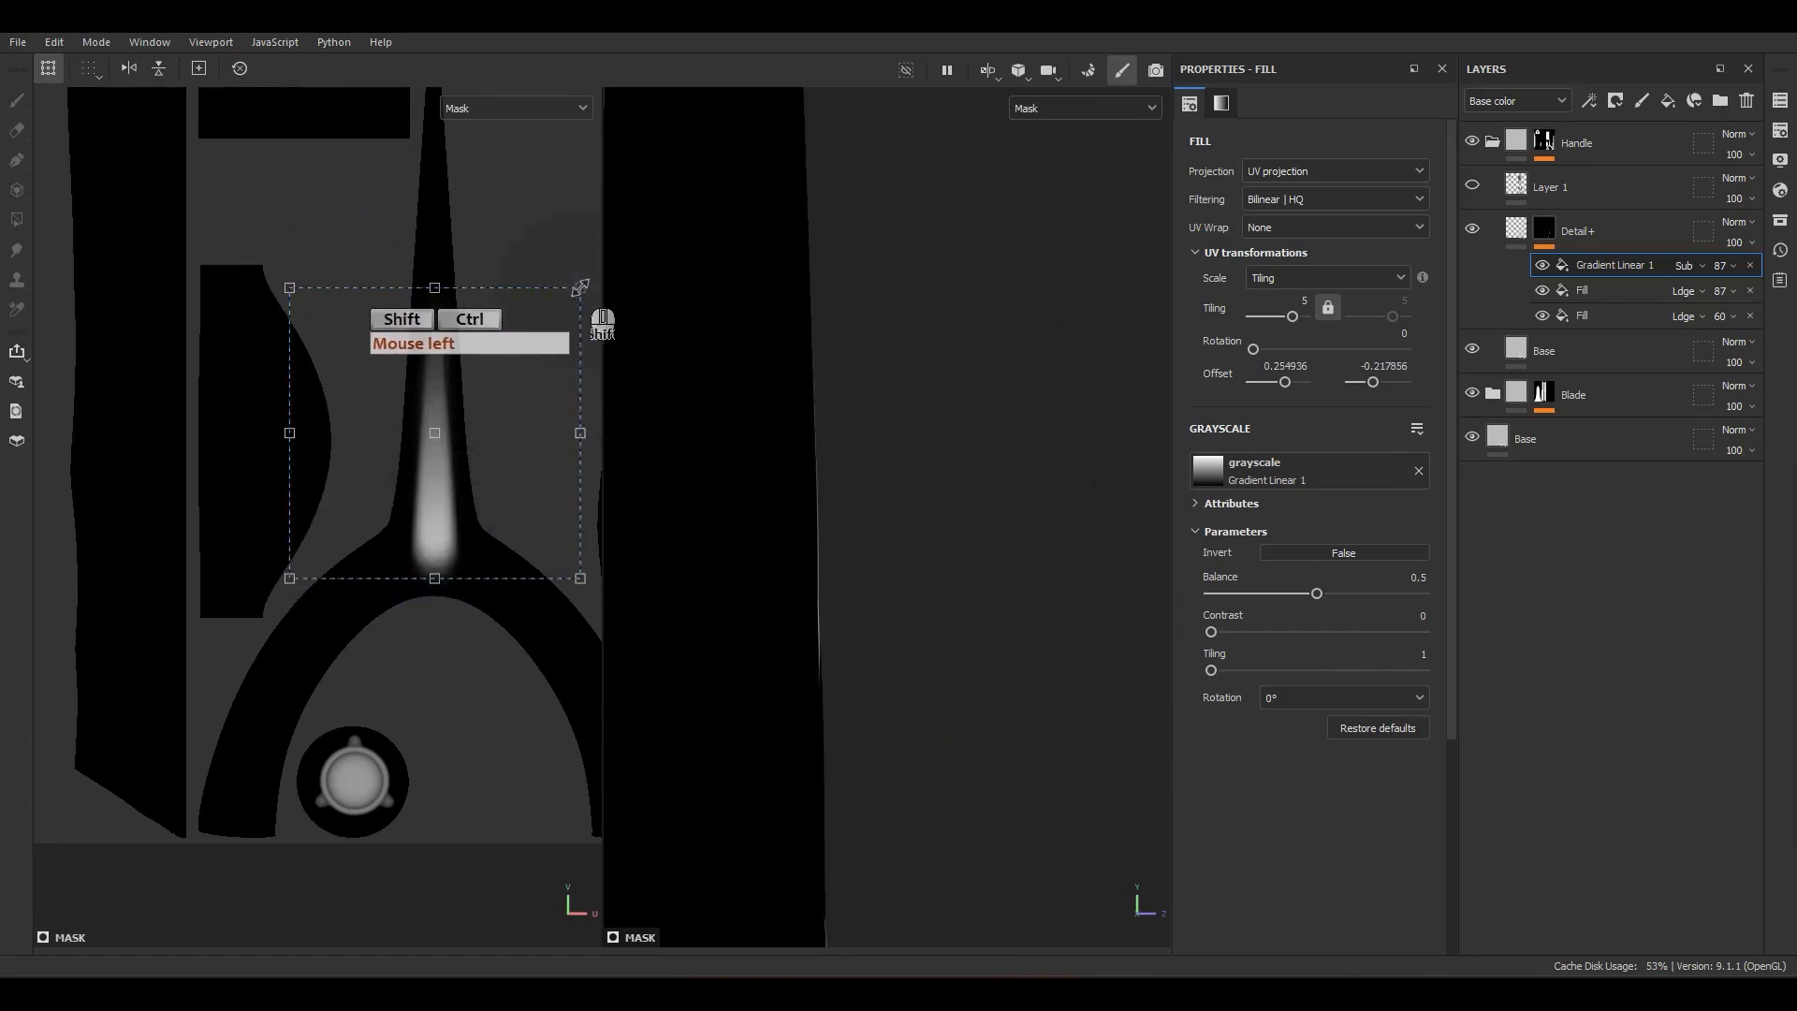
left_click_drag(580, 287, 630, 236, "ctrl+shift")
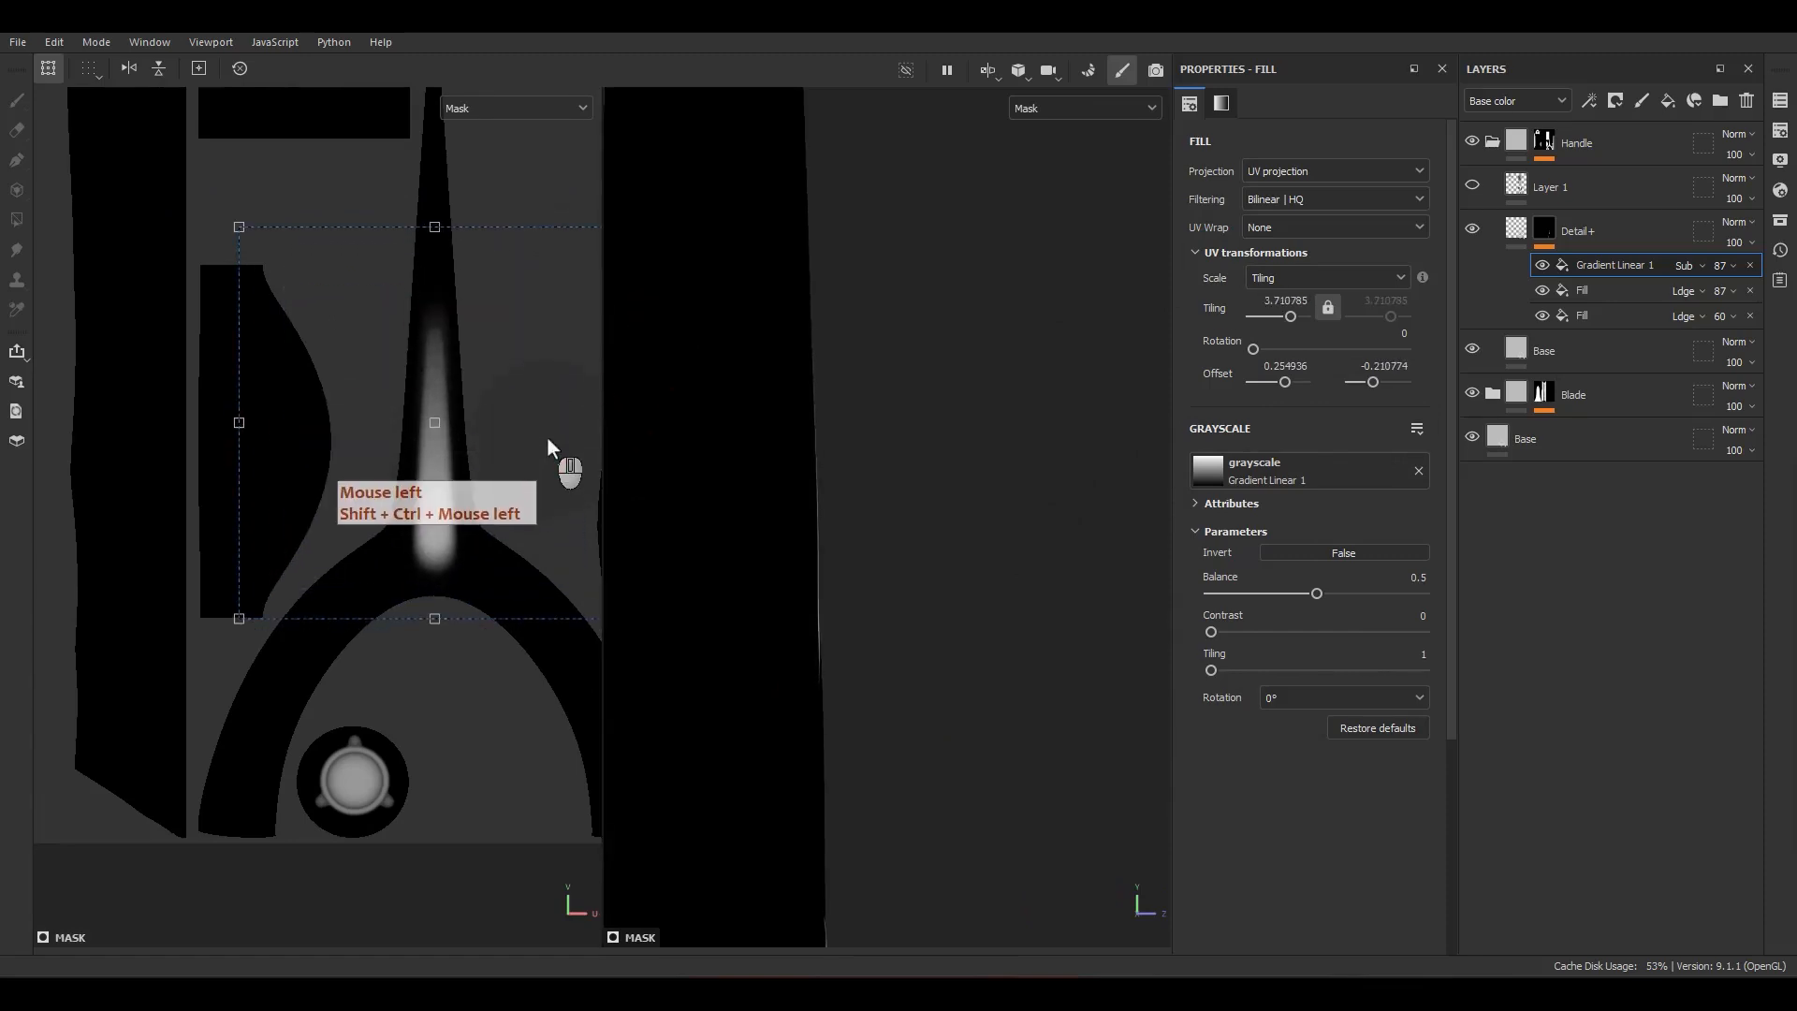
Step: Return to the material view and compare the spike's side profile with the gradient fill hidden and shown
key("m")
scroll(546, 436, "up", 3)
mouse_move(481, 448)
left_mouse_down("alt")
mouse_move(540, 430)
mouse_move(498, 433)
left_mouse_up("alt")
key("f")
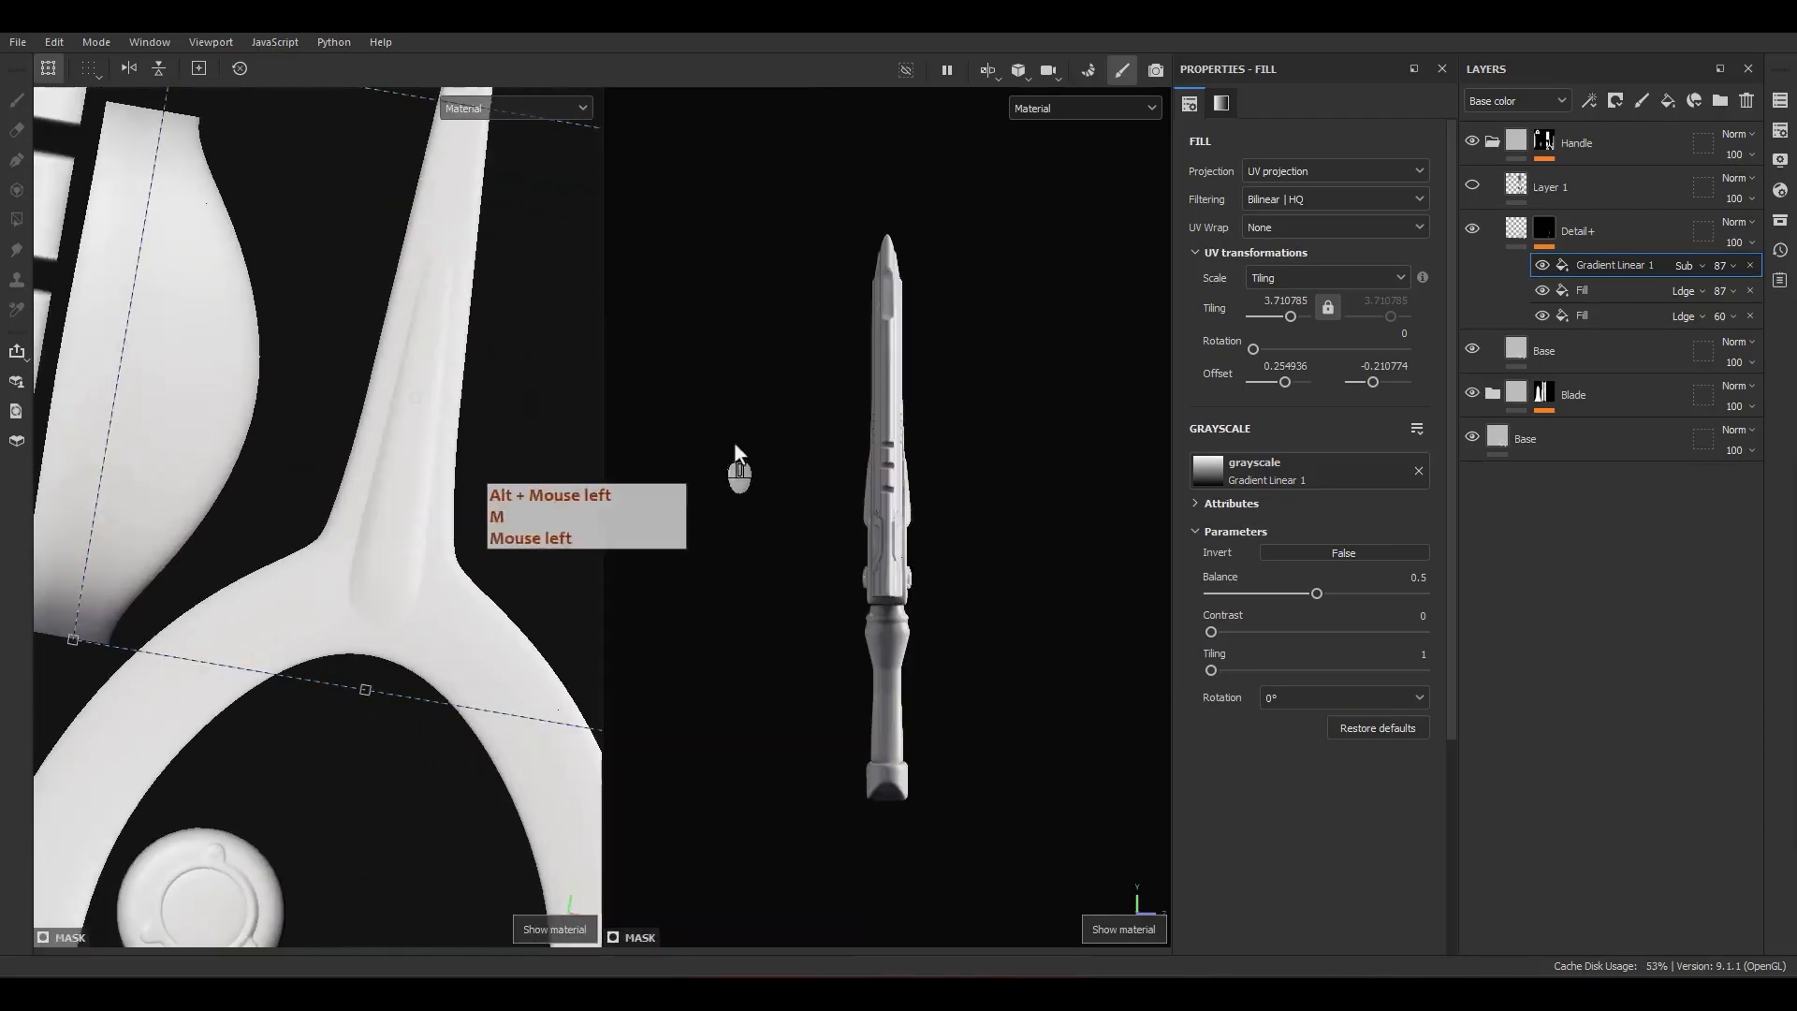
scroll(936, 483, "up", 8)
middle_click_drag(1013, 598, 993, 574, "alt")
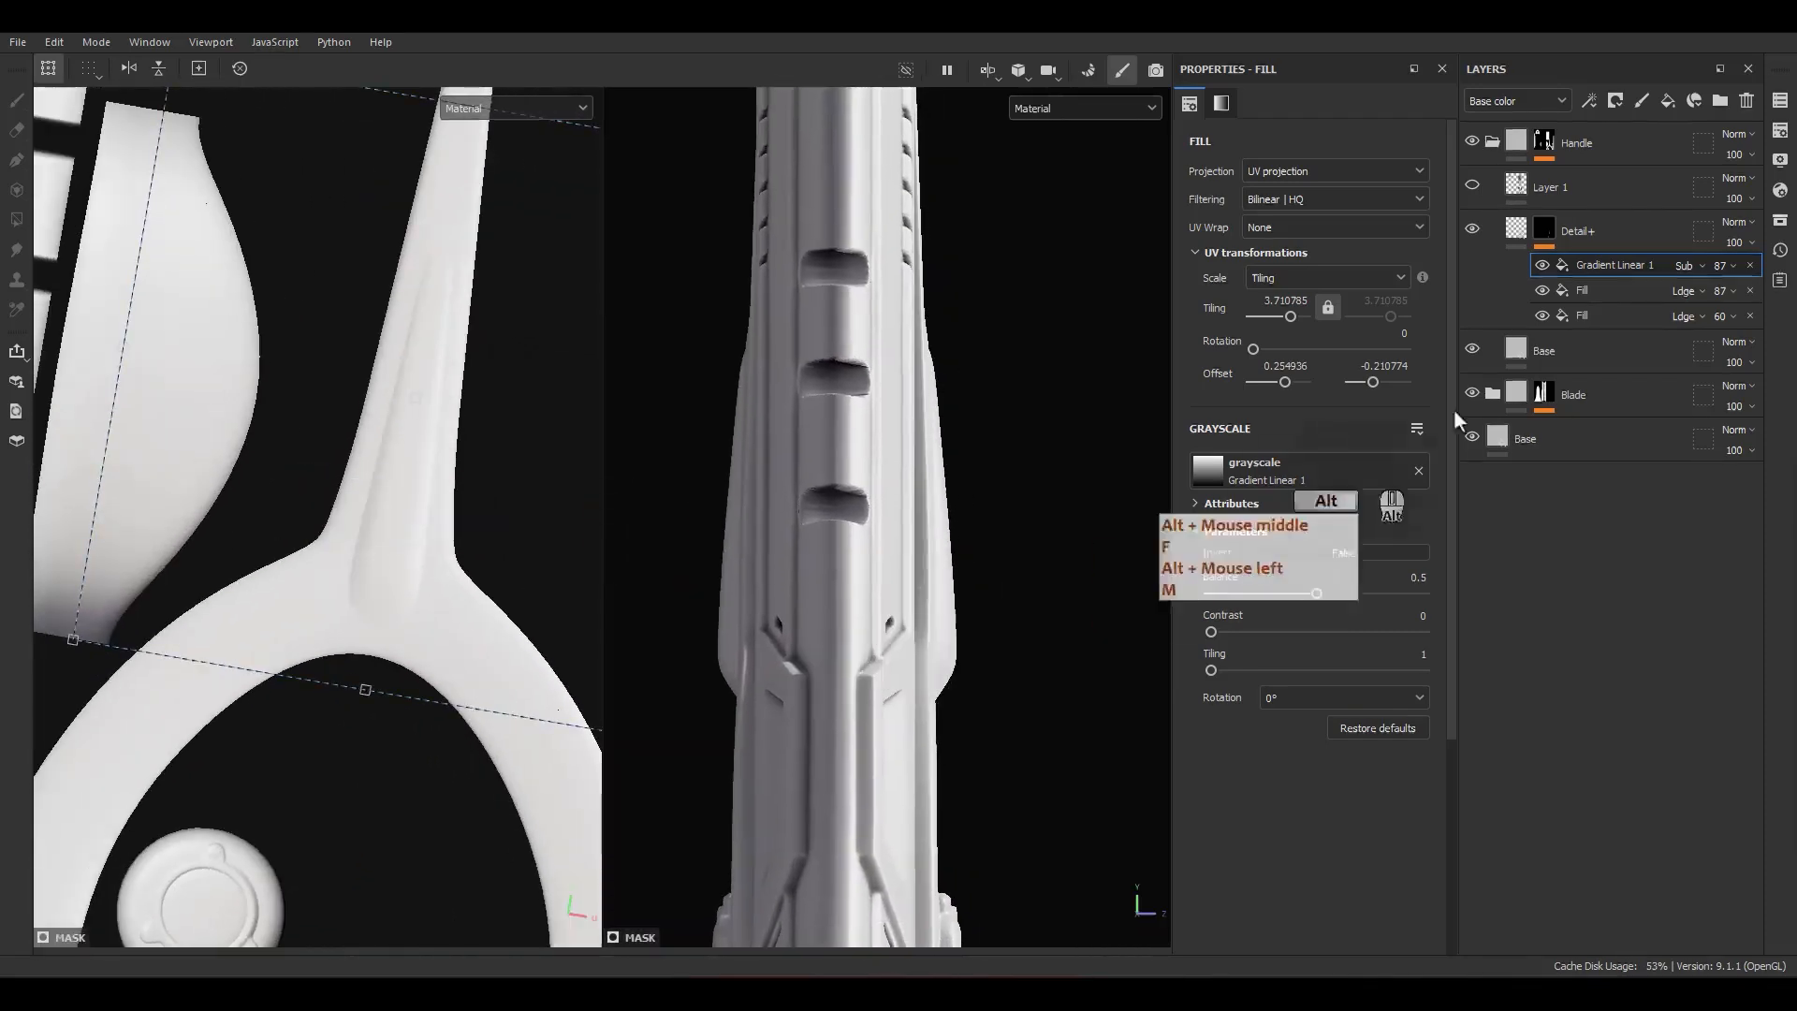
left_click(1544, 269)
left_click(1544, 269)
left_click(1544, 270)
left_click(1544, 269)
left_click(1544, 269)
left_click(1544, 269)
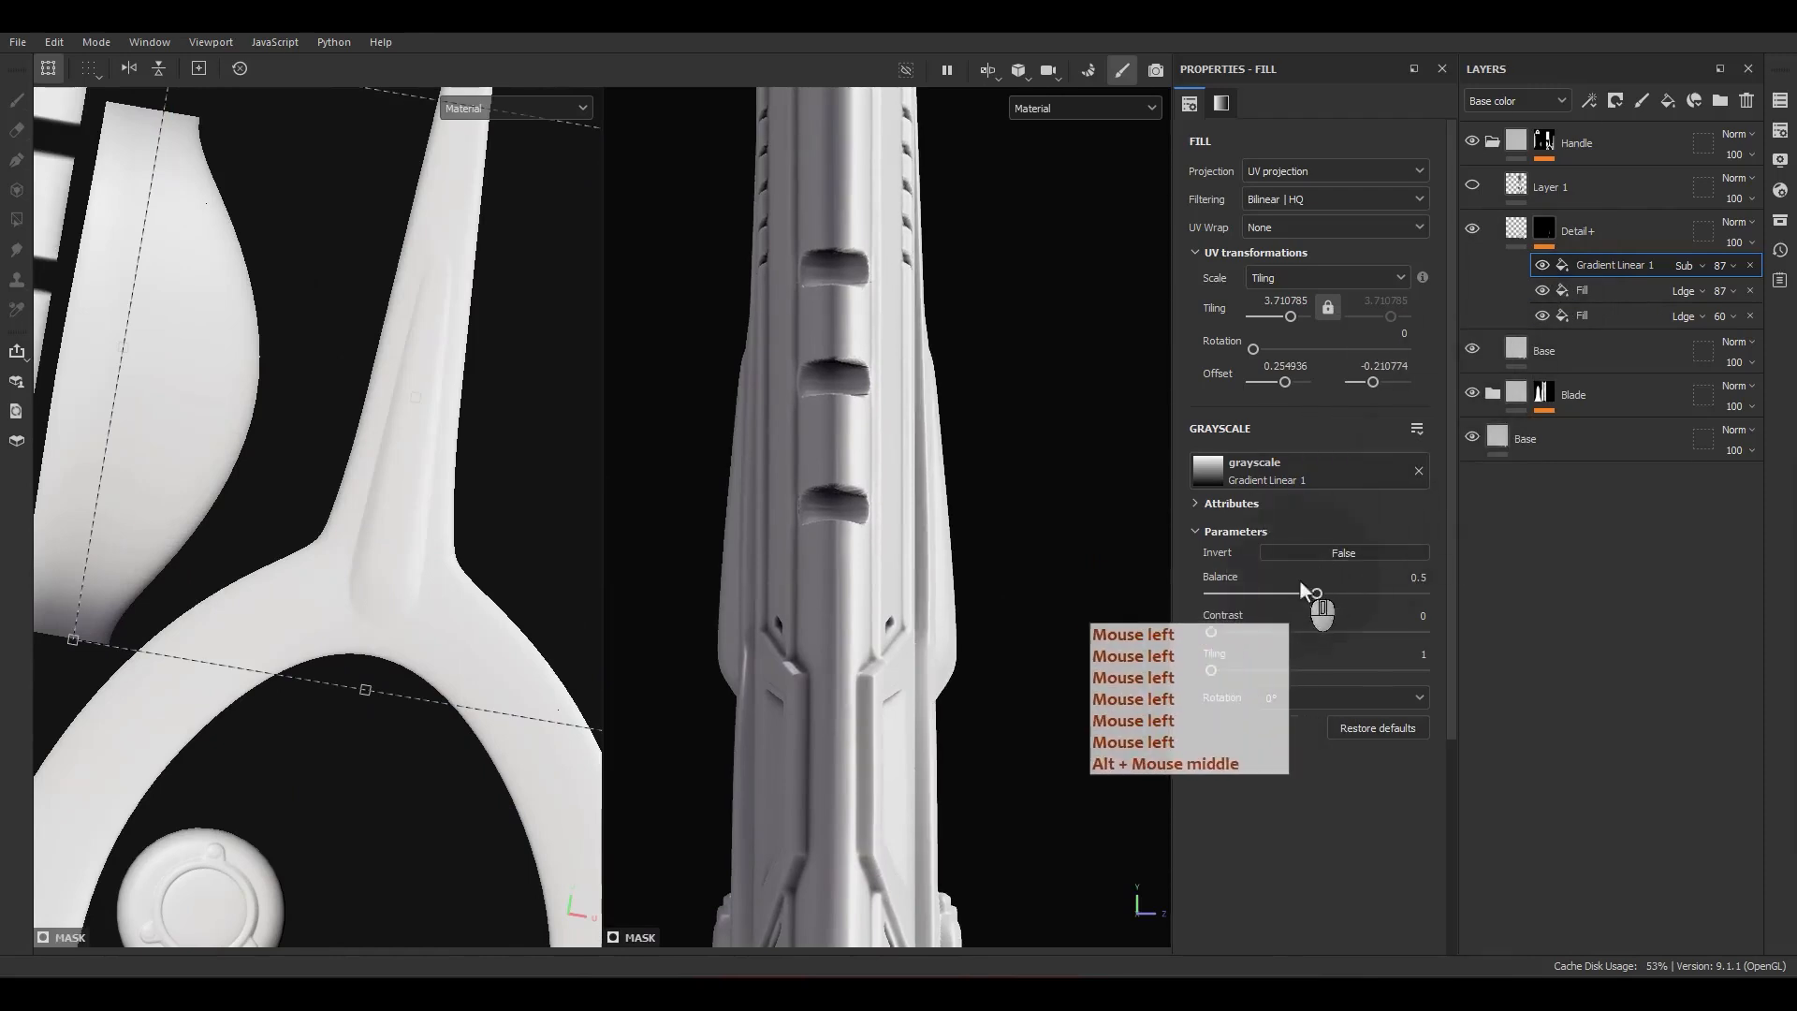
Step: Set the Gradient Linear 1 contrast to 0.5 and check the spike's relief from the front
mouse_move(1315, 594)
left_mouse_down()
mouse_move(1357, 591)
mouse_move(1263, 589)
mouse_move(1301, 587)
left_mouse_up()
key("ctrl+z")
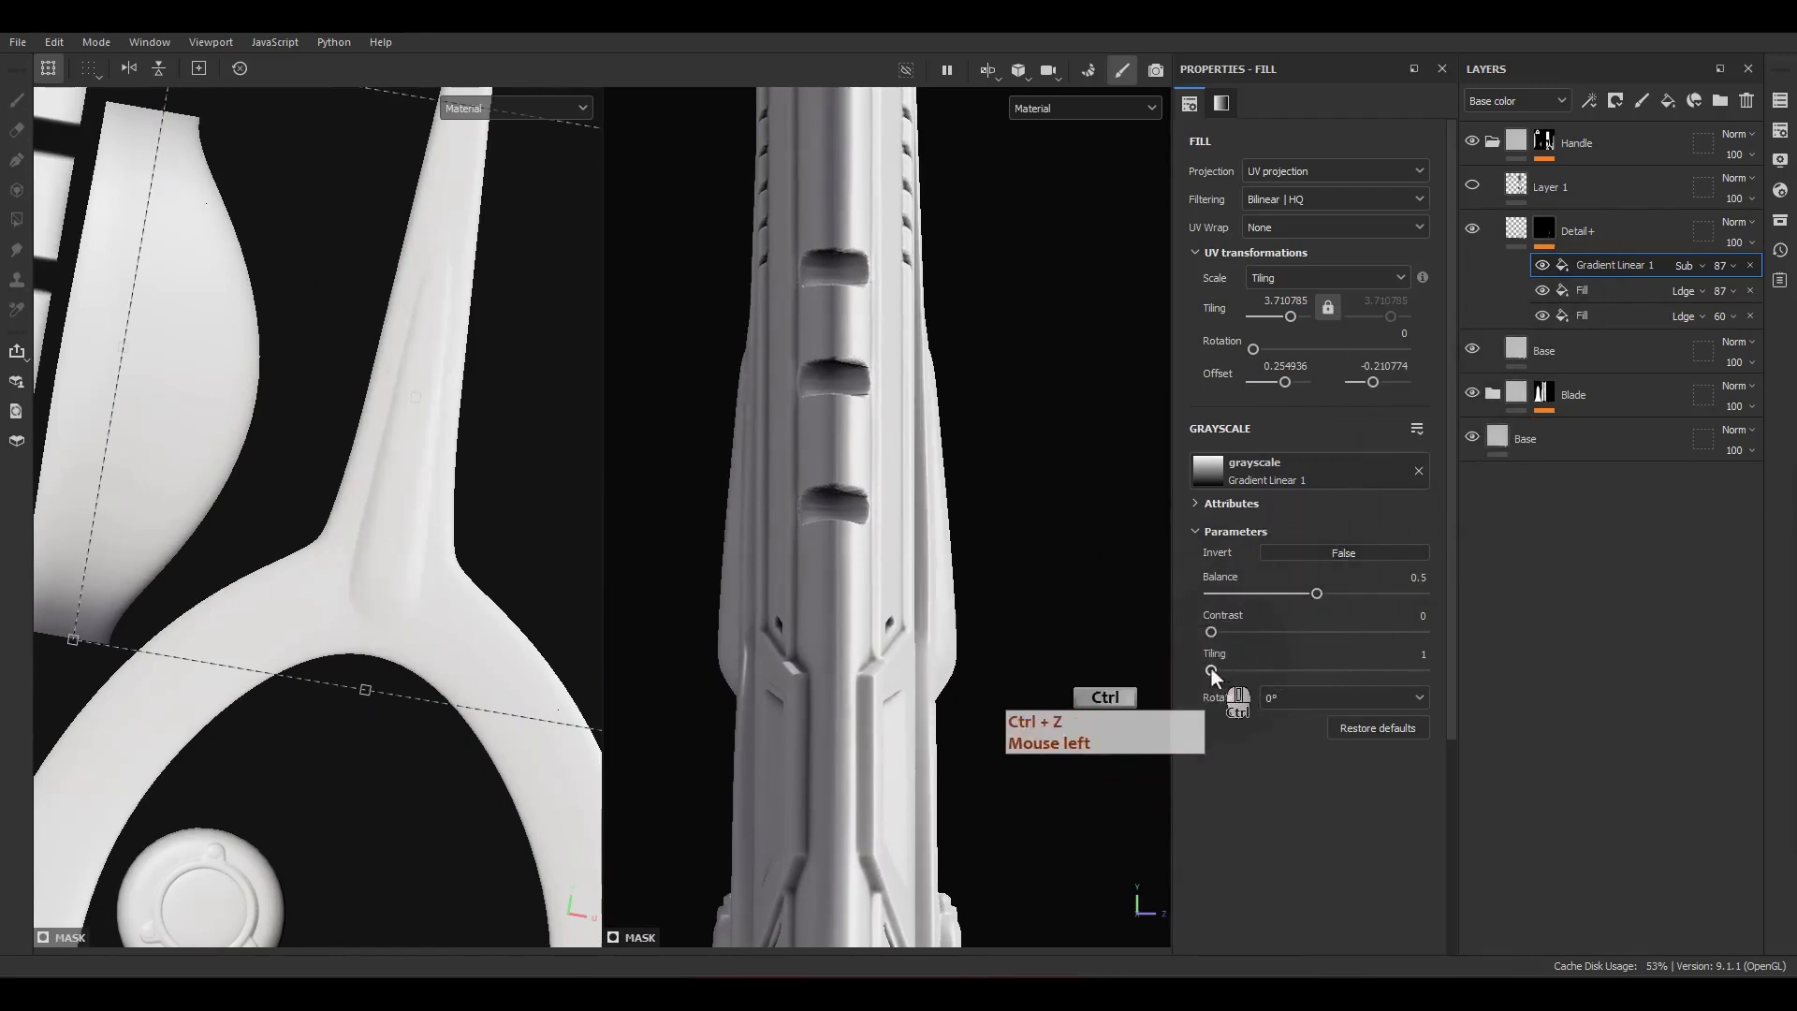
left_click_drag(1215, 633, 1345, 627)
left_click(1315, 632)
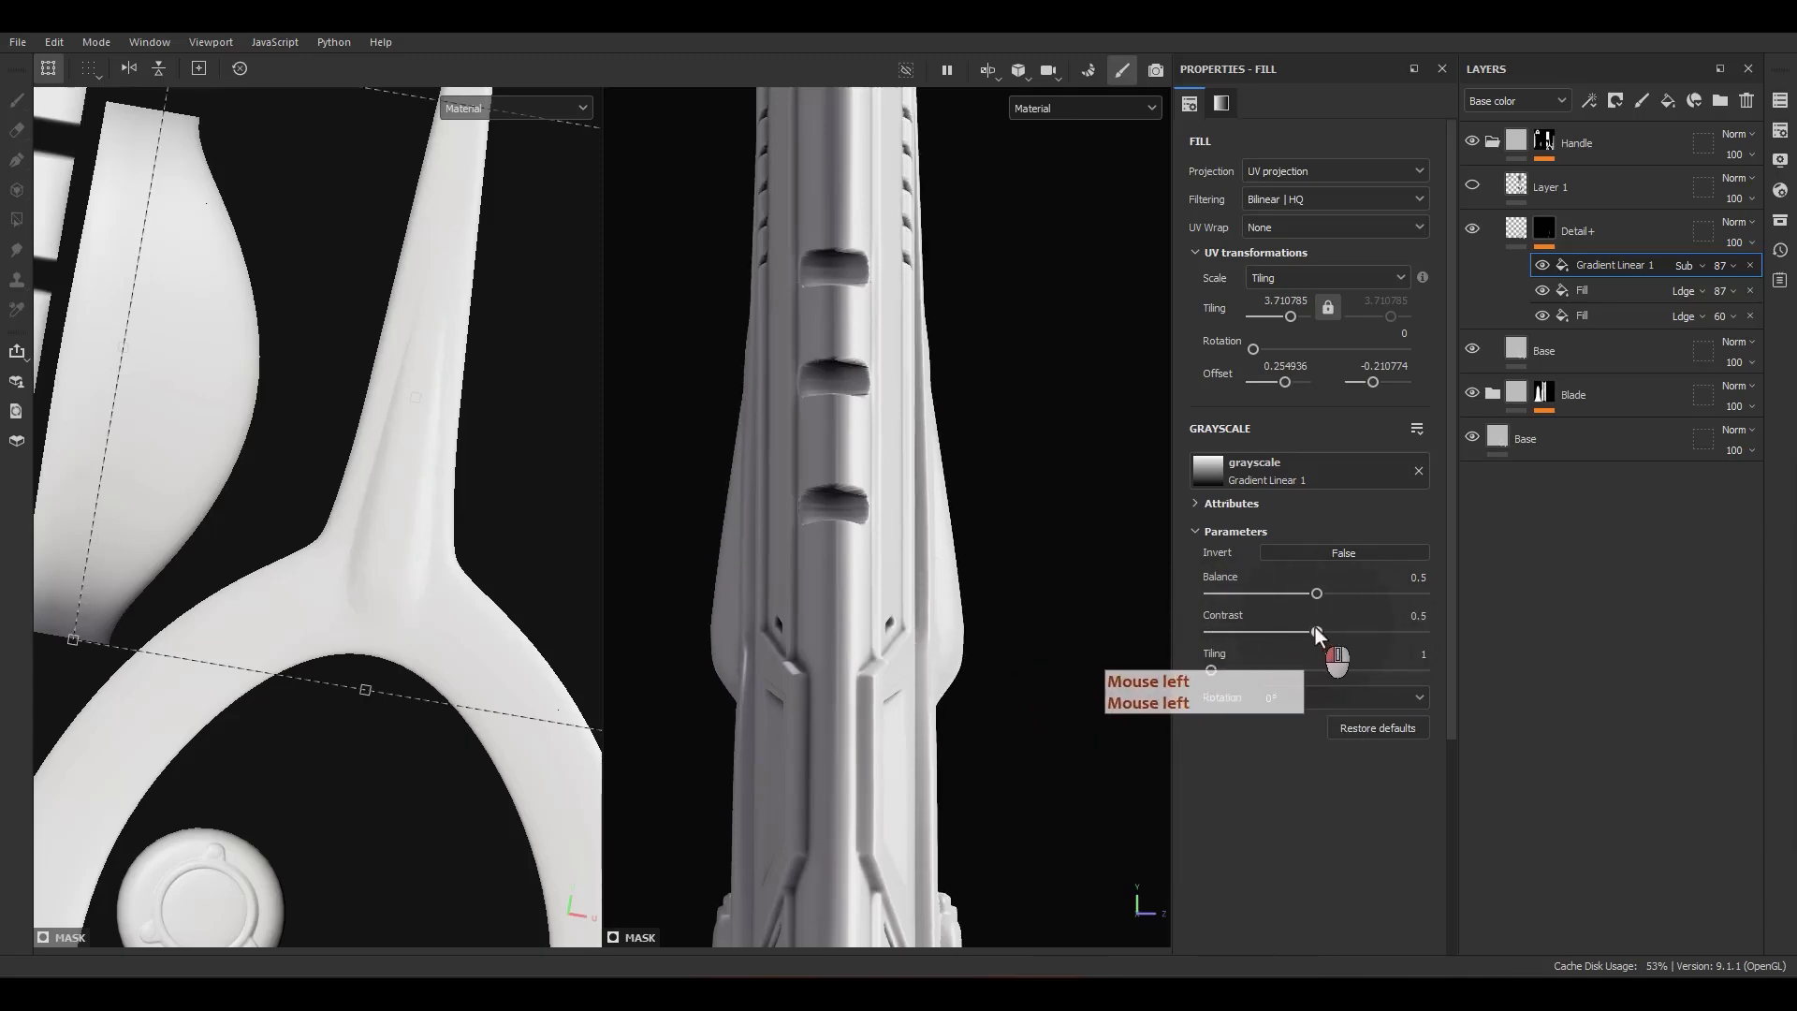
left_click_drag(1035, 565, 825, 528, "alt")
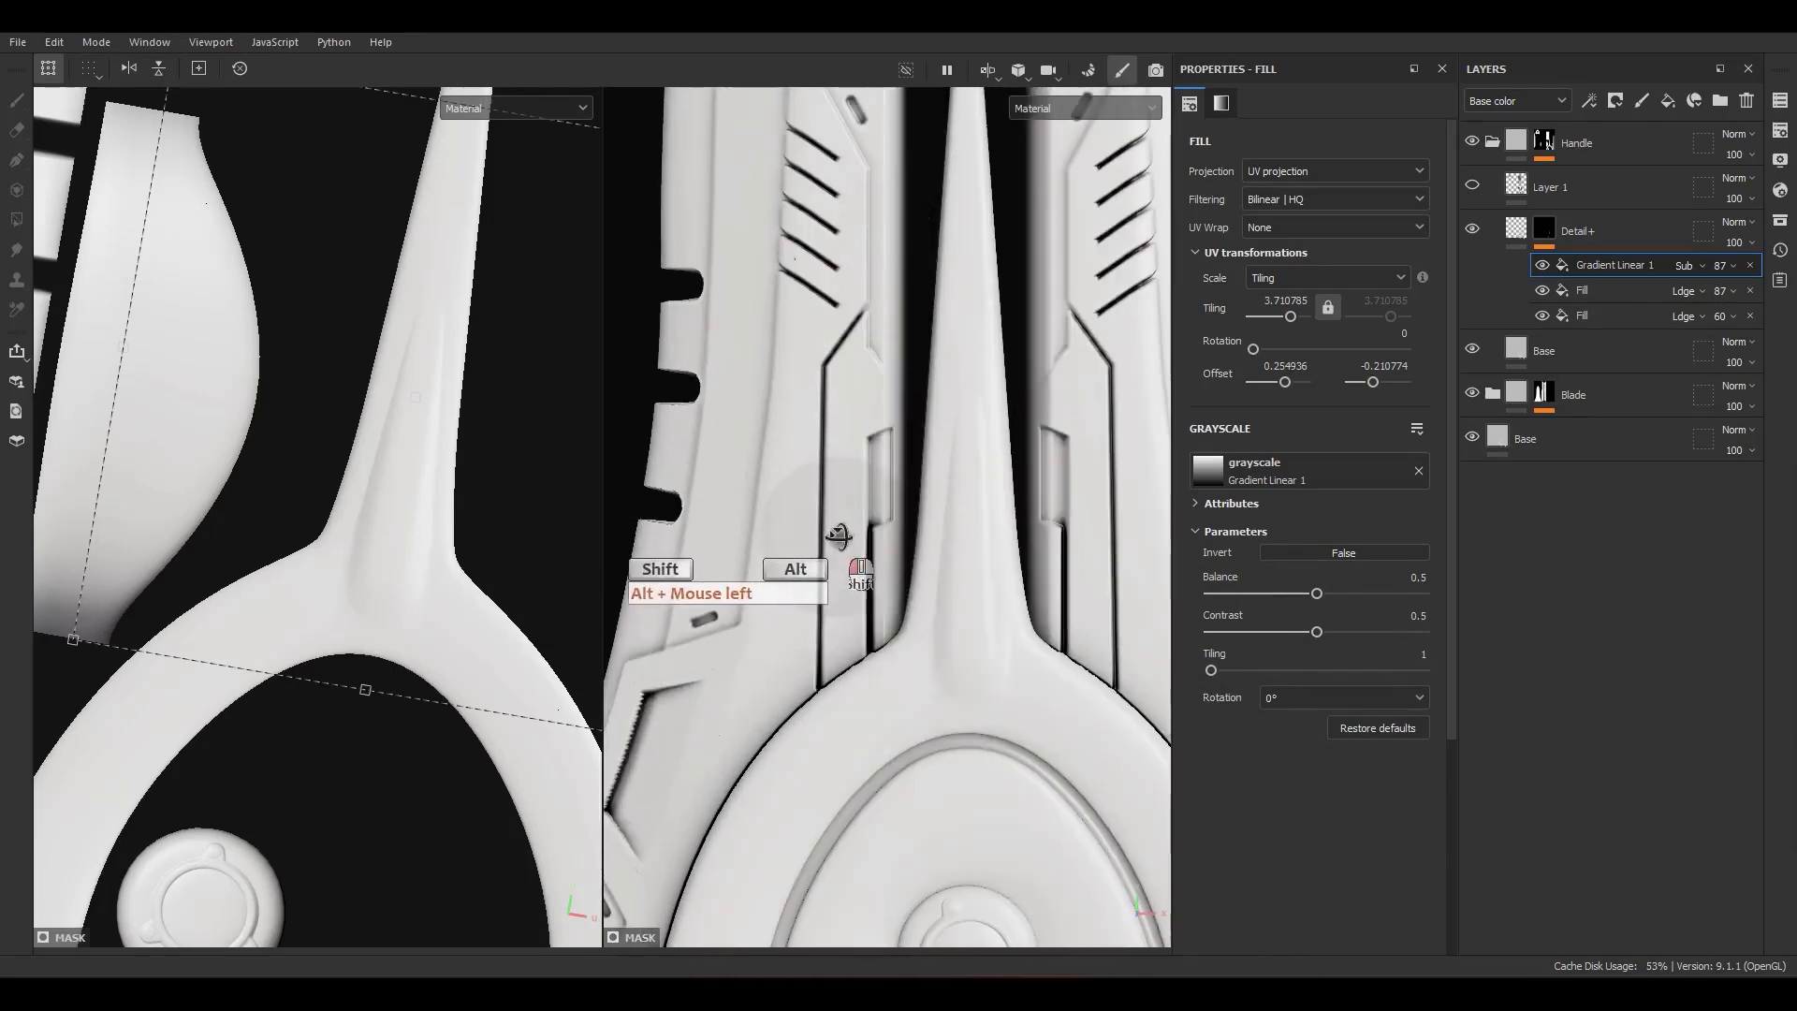
left_click_drag(355, 487, 558, 365, "alt")
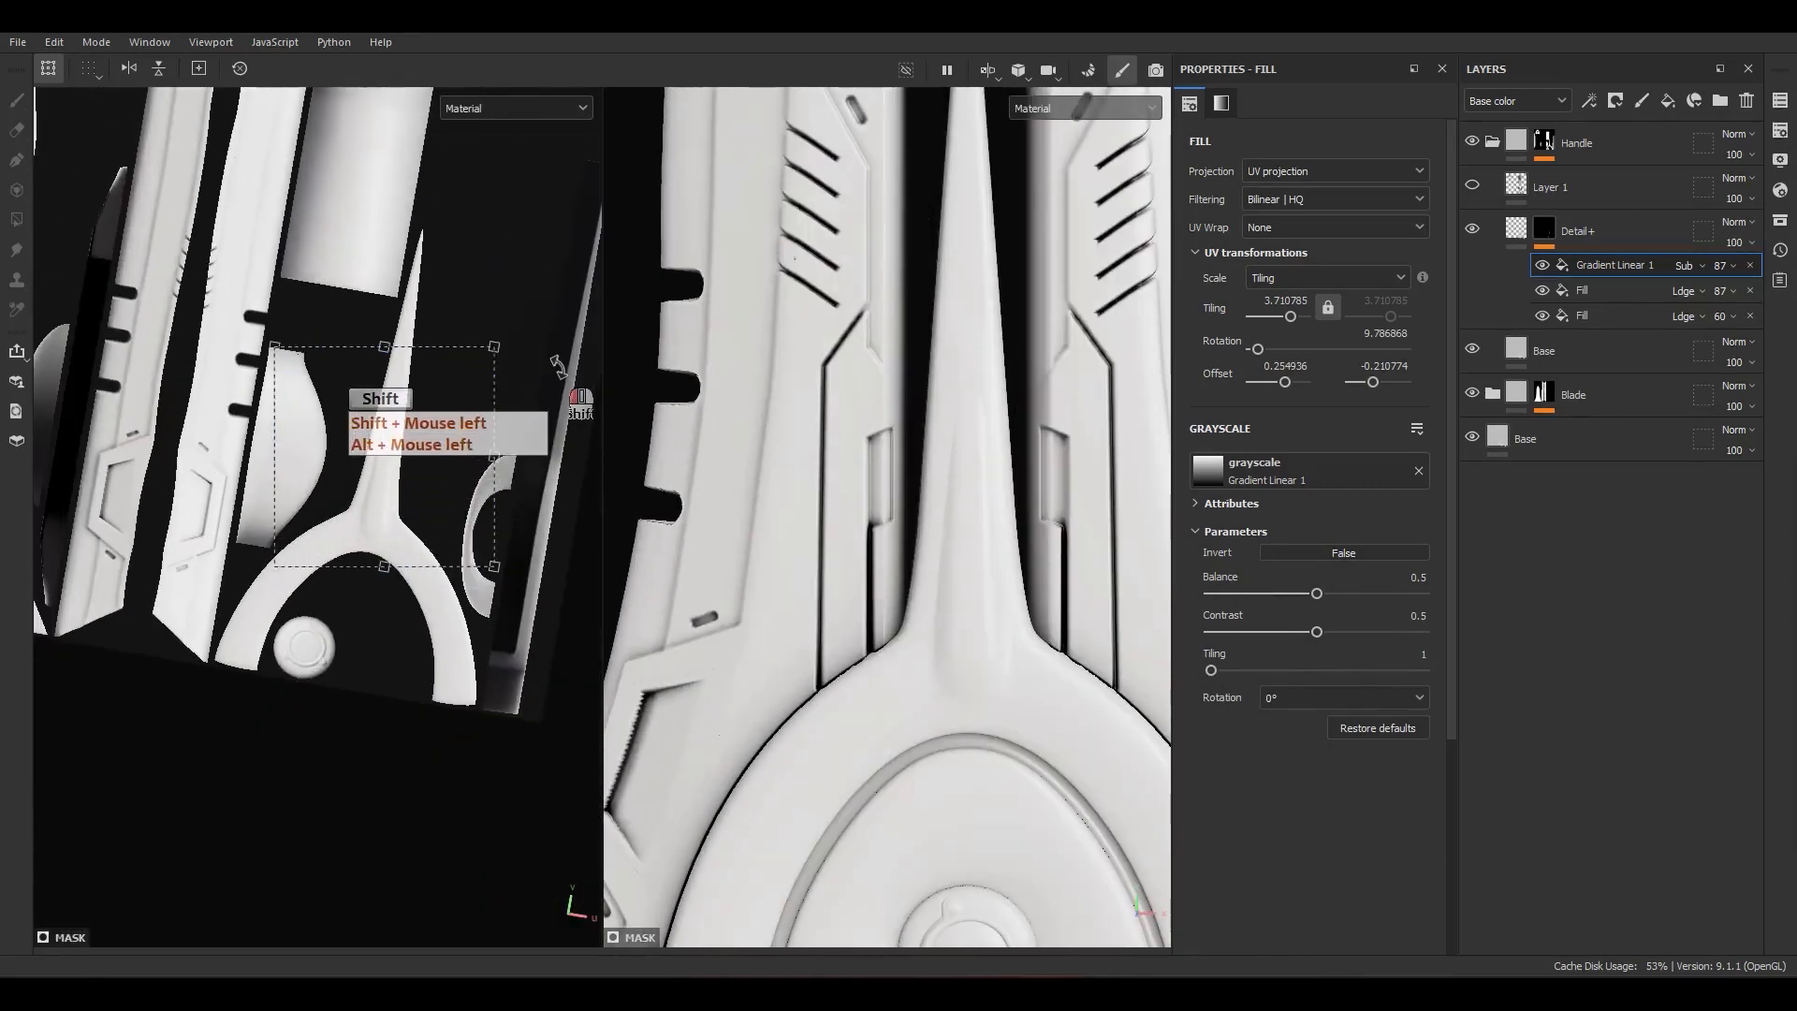
key("ctrl+z")
scroll(928, 542, "down", 5)
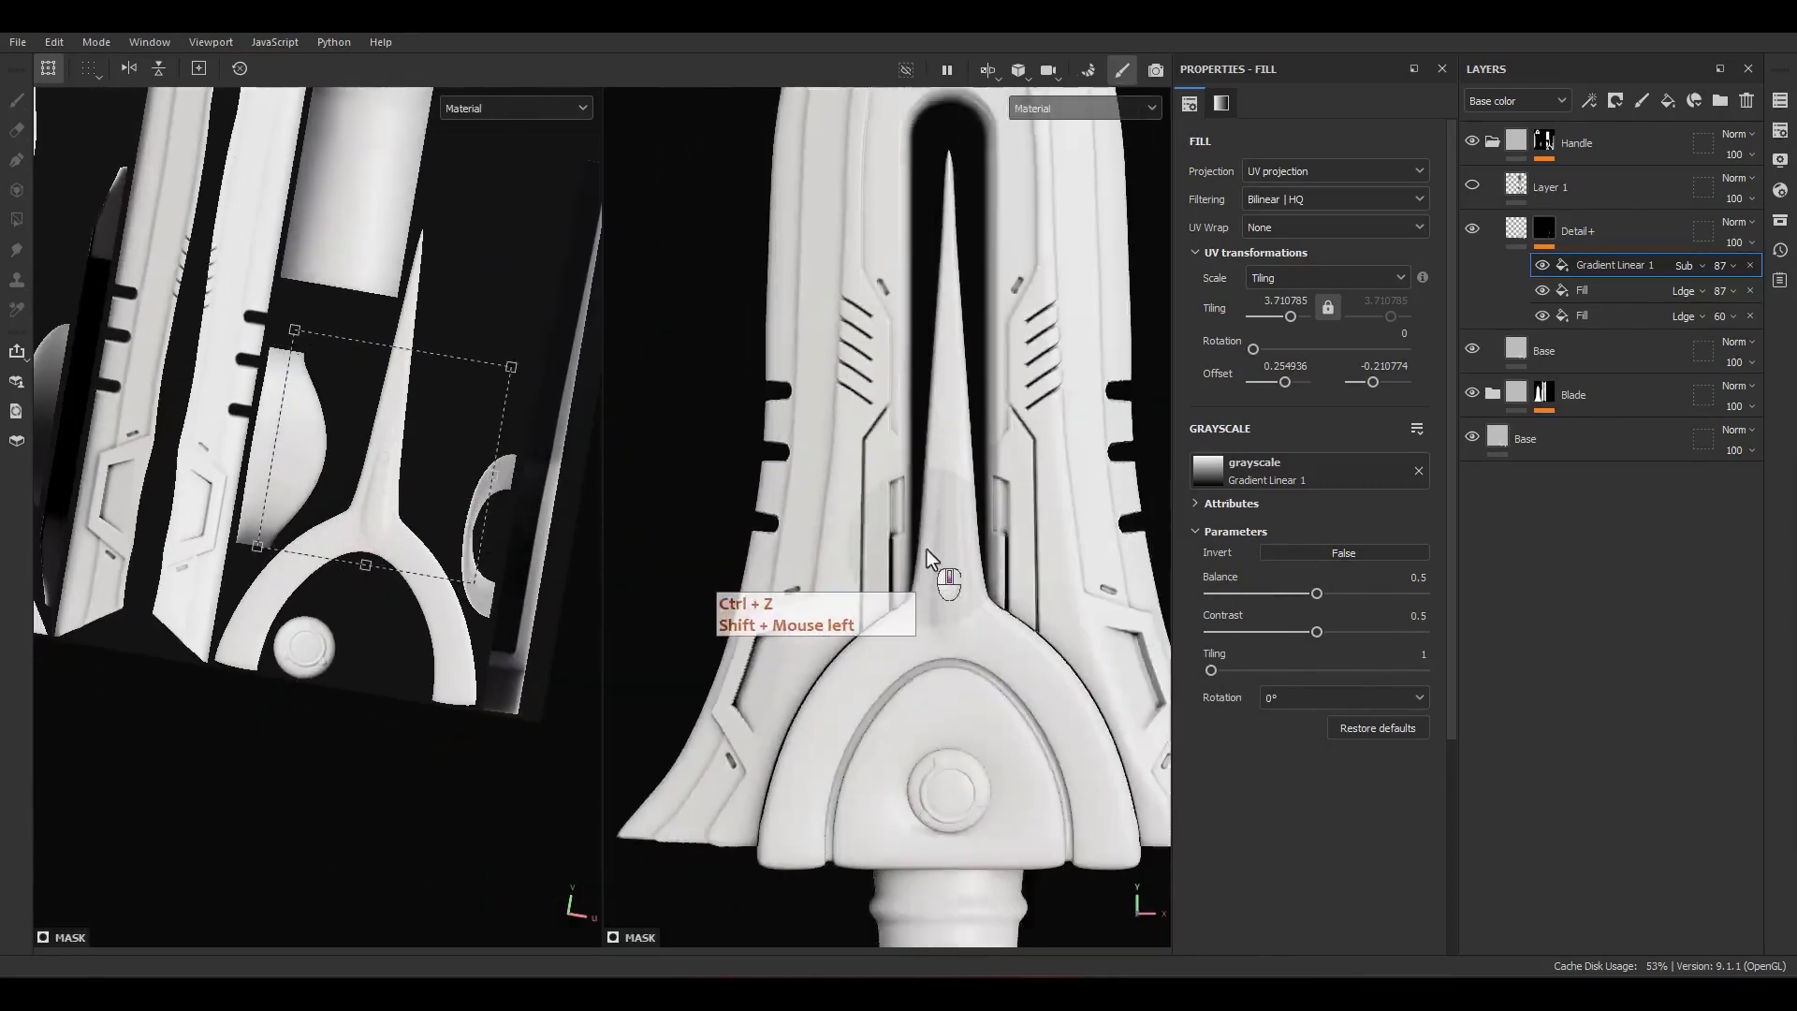
Step: Straighten and frame the UV layout, bring the grip into close view, and show Layer 1's pattern on it
middle_click_drag(950, 542, 924, 470, "alt")
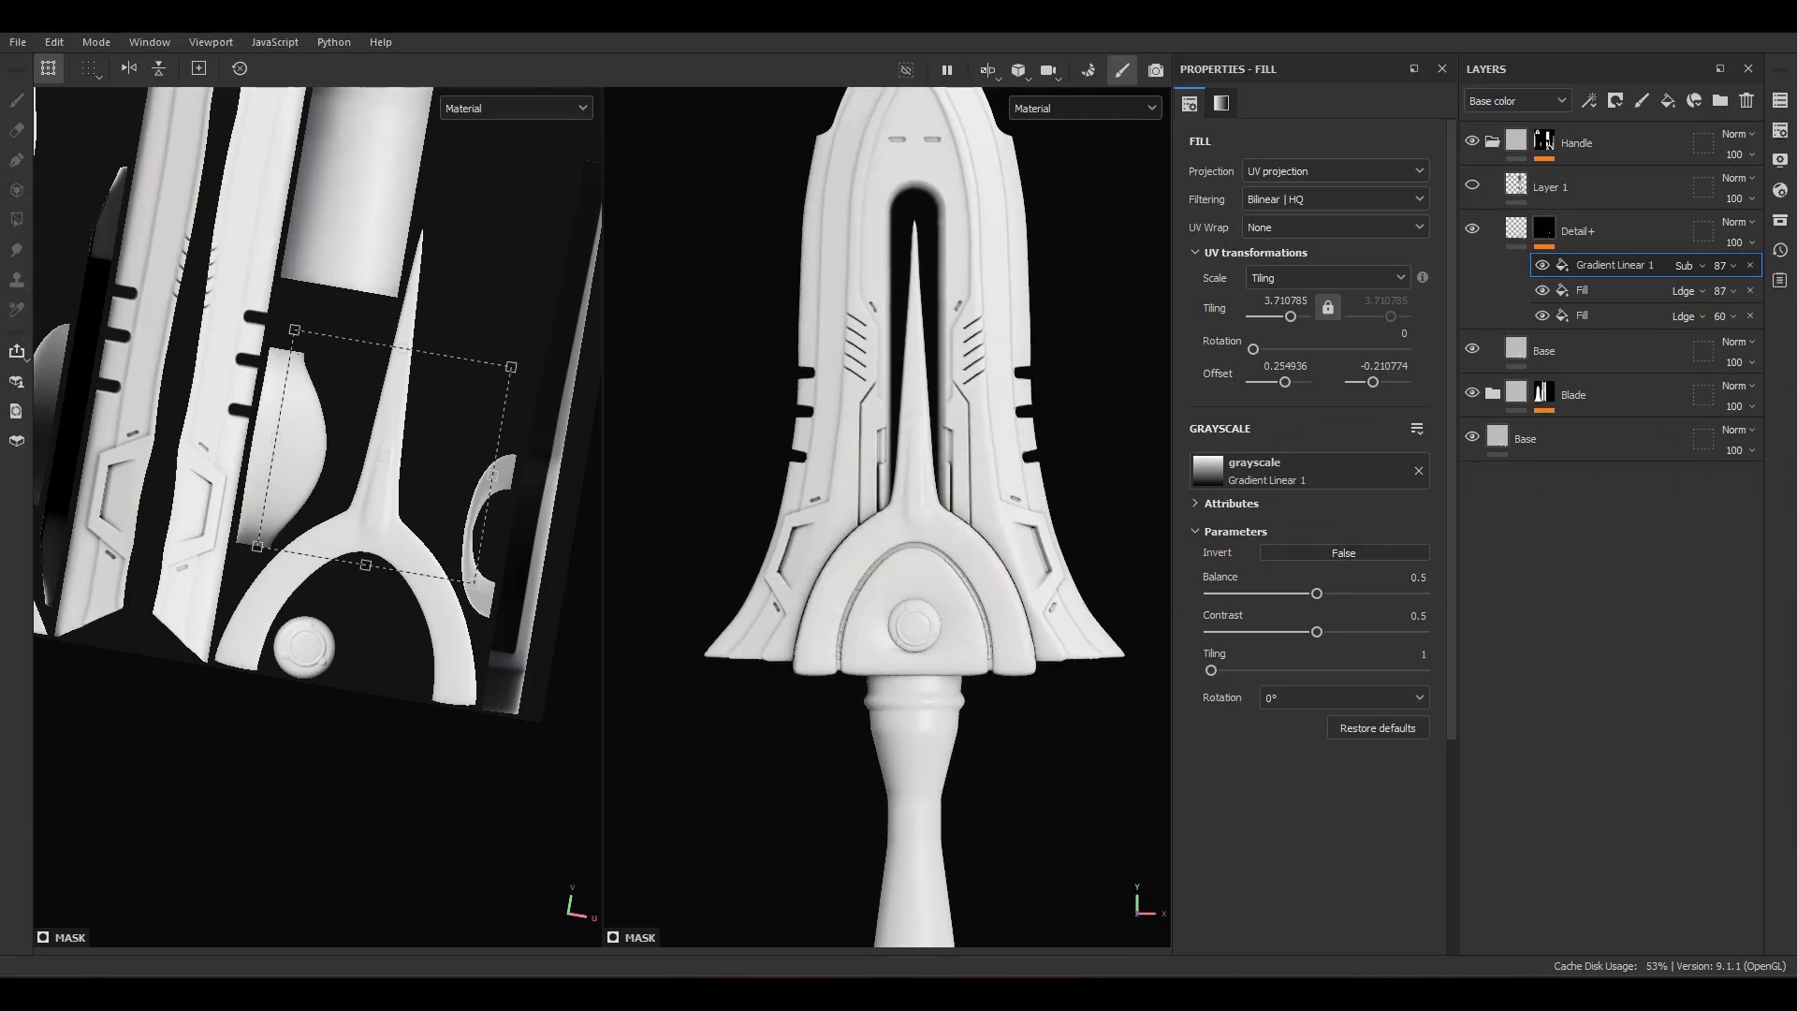
left_click(369, 747)
key("f")
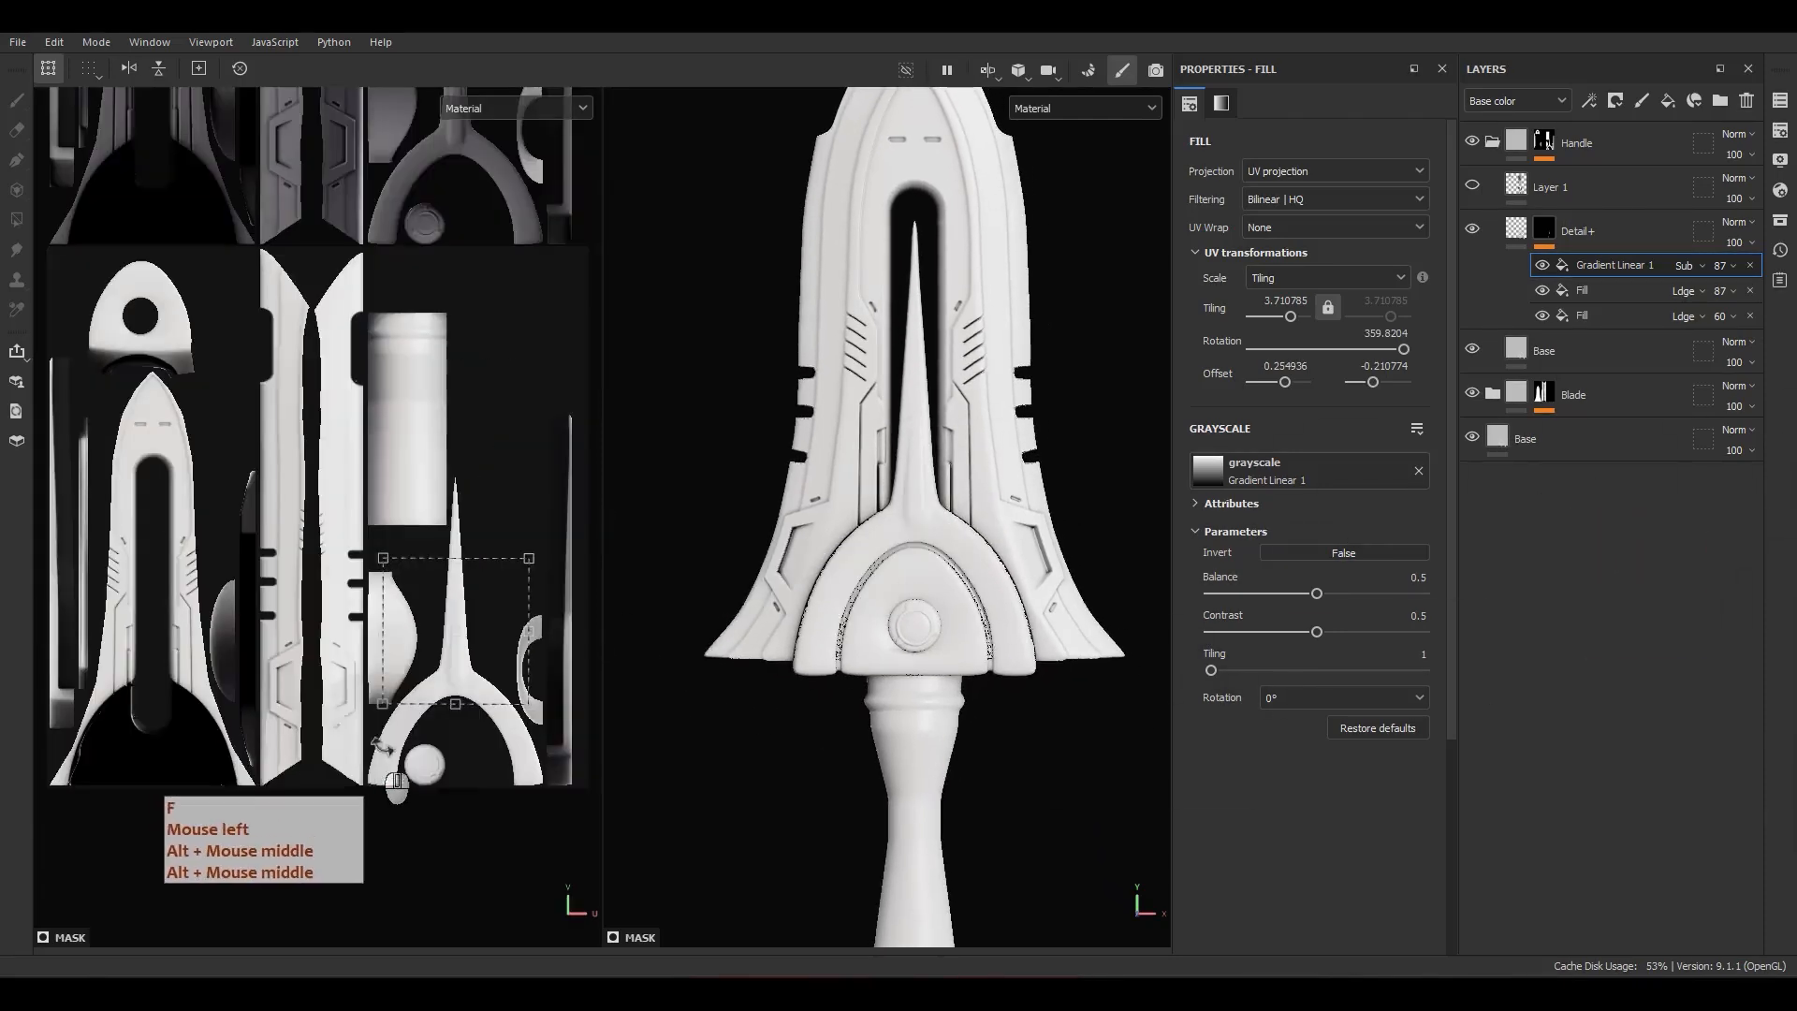
middle_click_drag(967, 832, 870, 569, "alt")
scroll(922, 561, "up", 3)
scroll(761, 381, "up", 3)
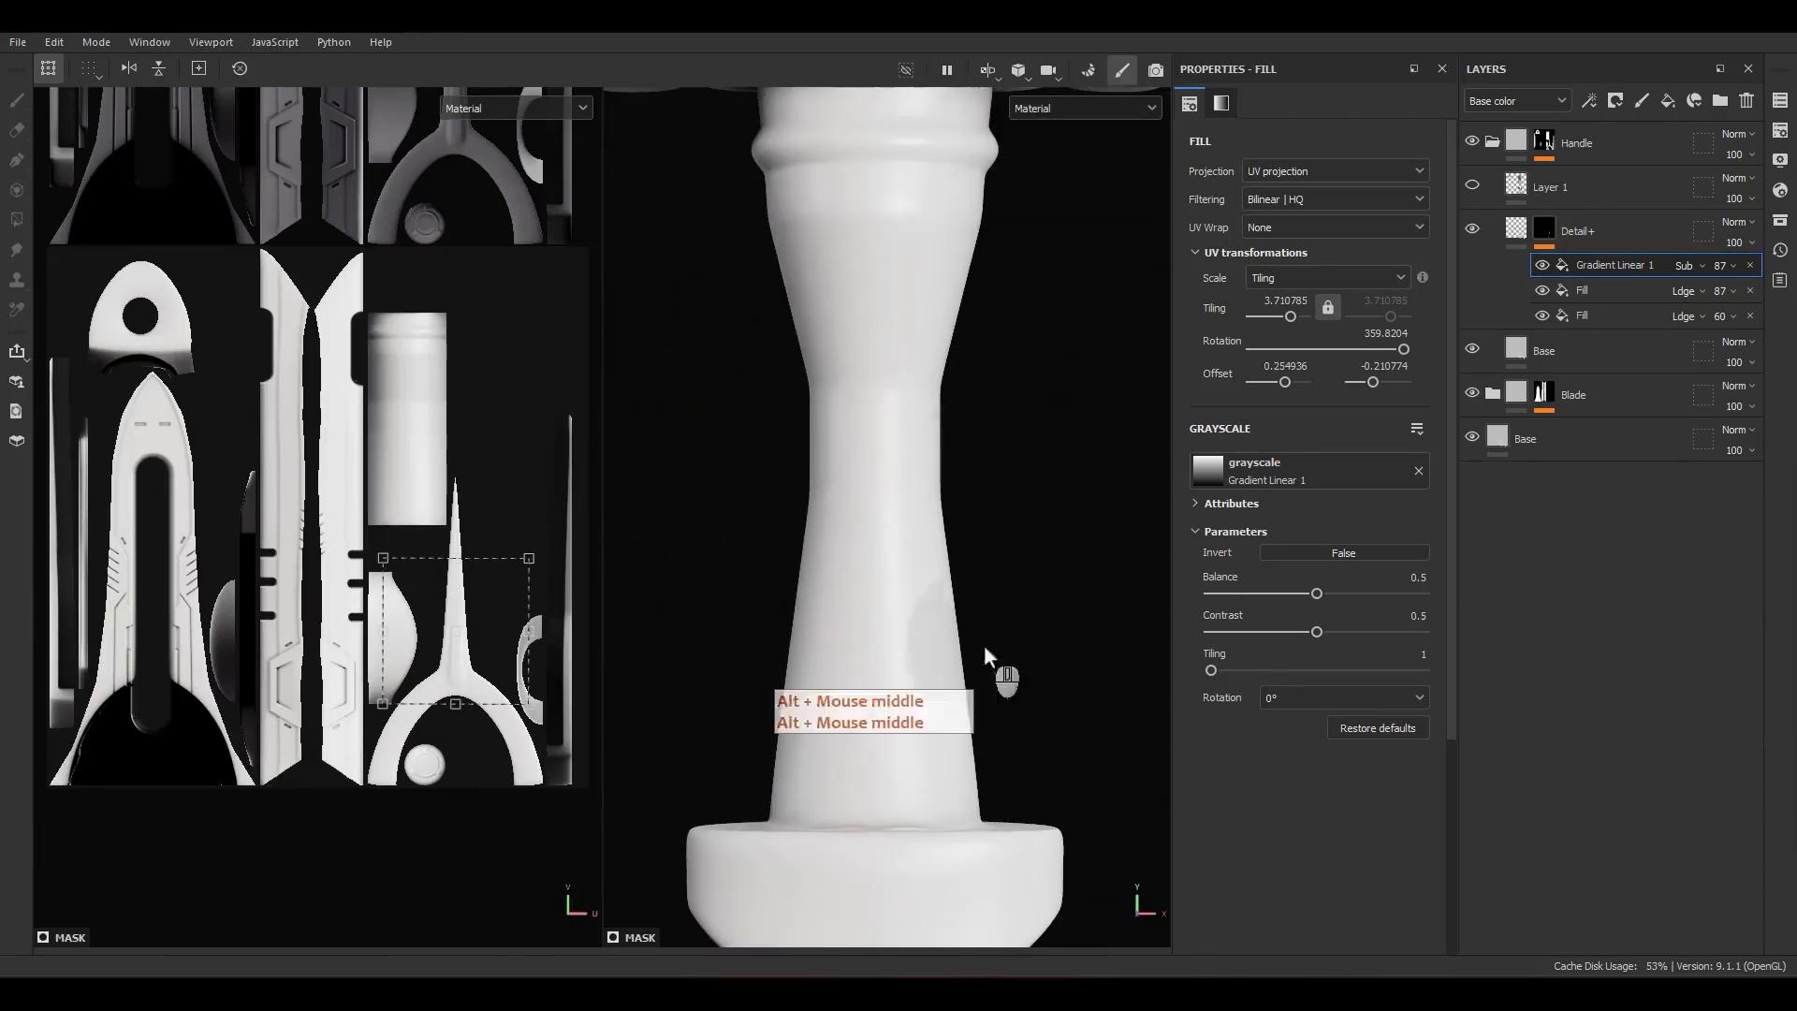
middle_click_drag(985, 644, 784, 816, "alt")
left_click(1475, 193)
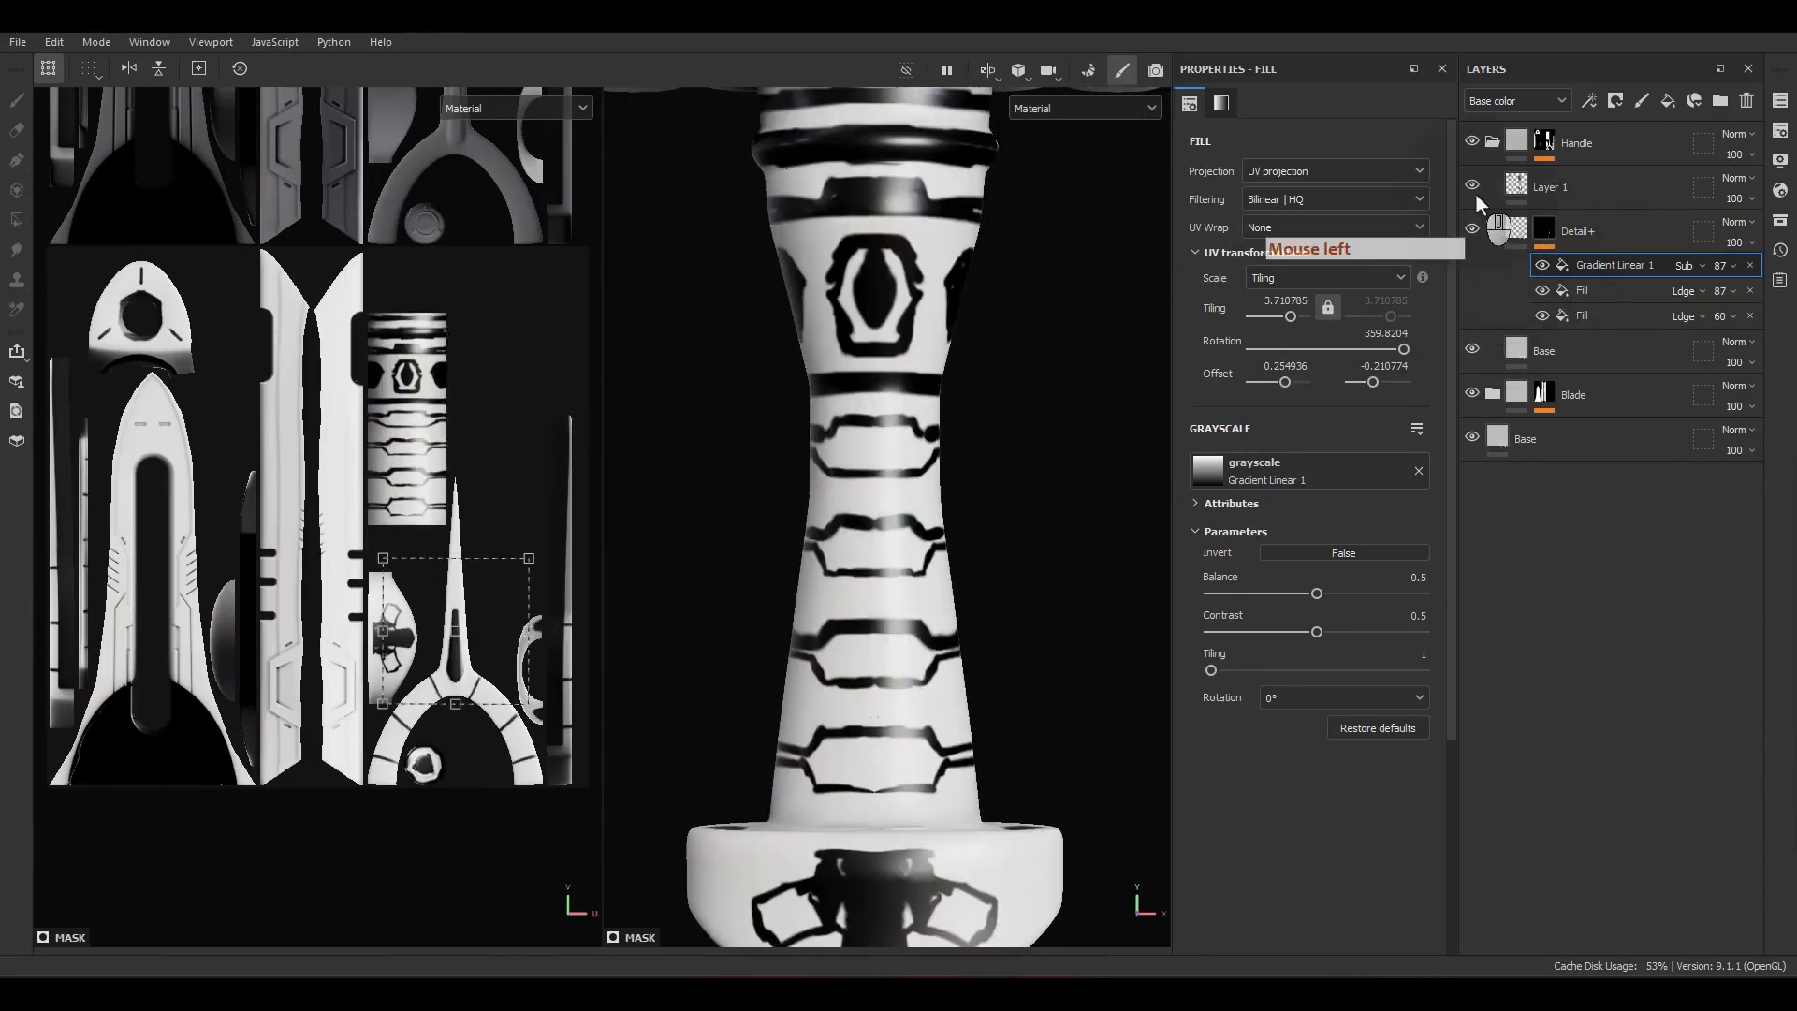
left_click_drag(712, 599, 930, 485, "alt")
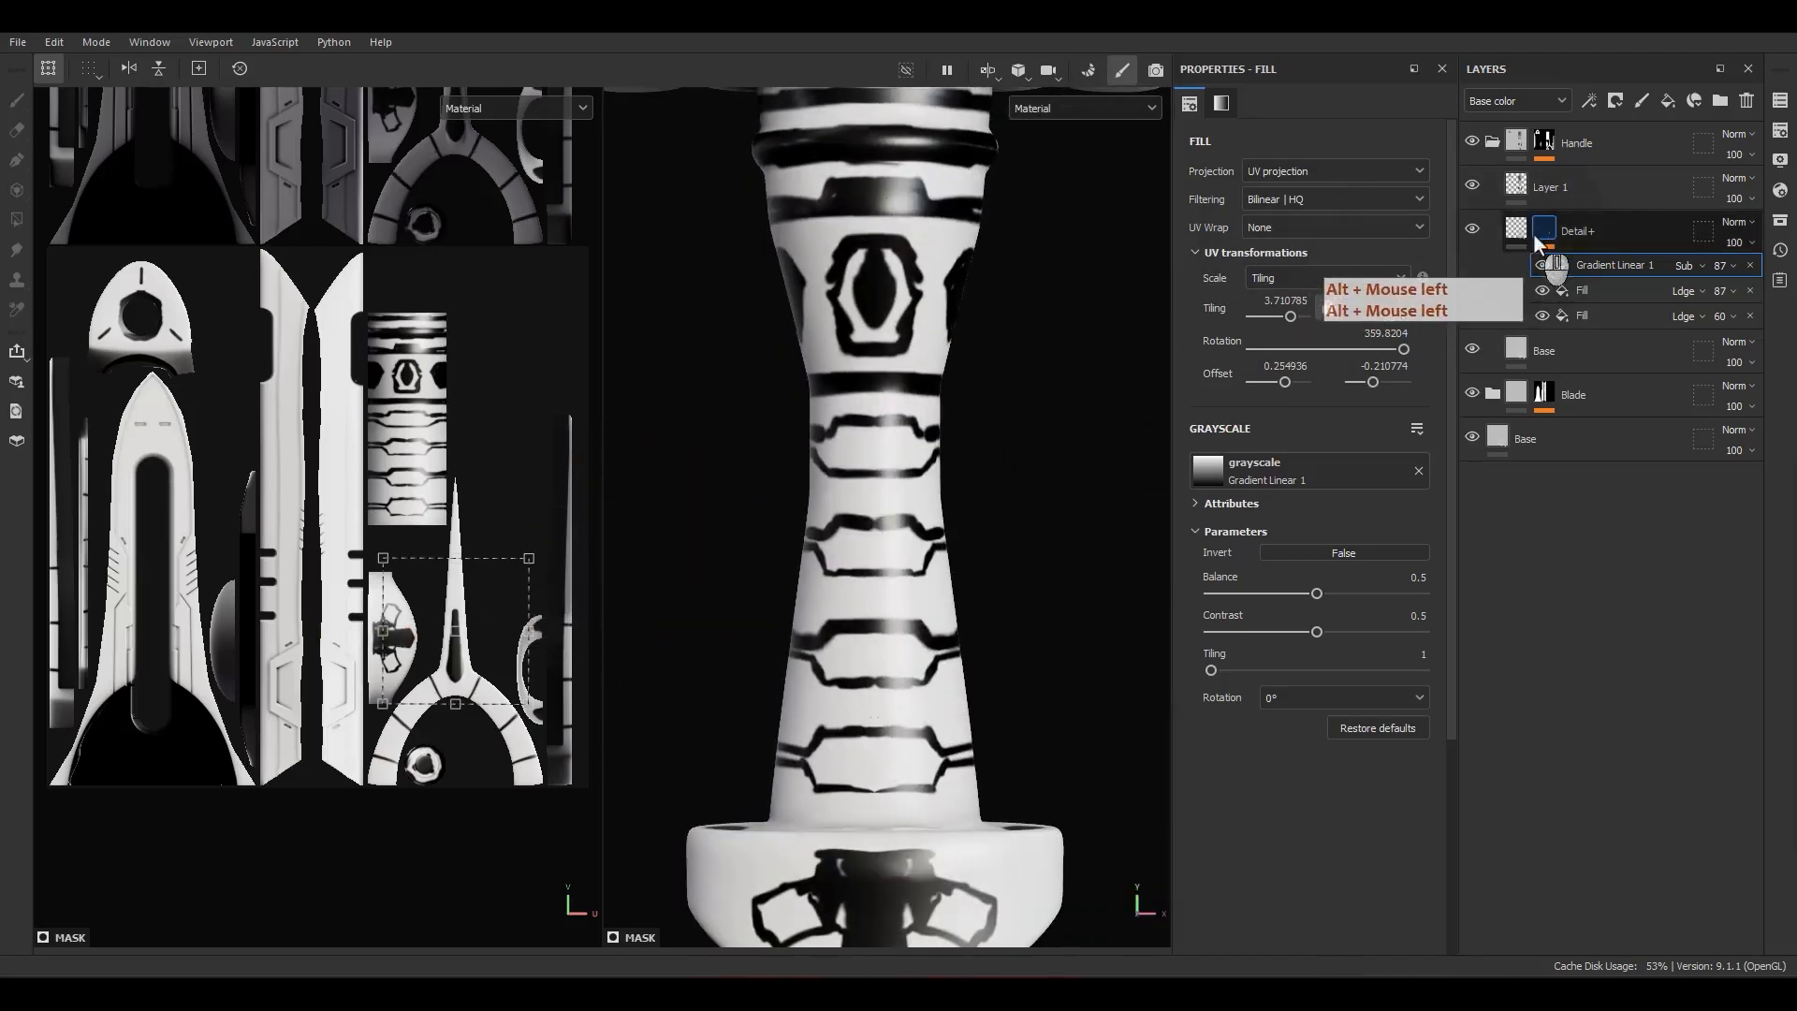
Step: Add a paint layer named MaskHolder1 directly above the handle's Base layer and give it a black mask
left_click_drag(1570, 366, 1565, 348, "alt")
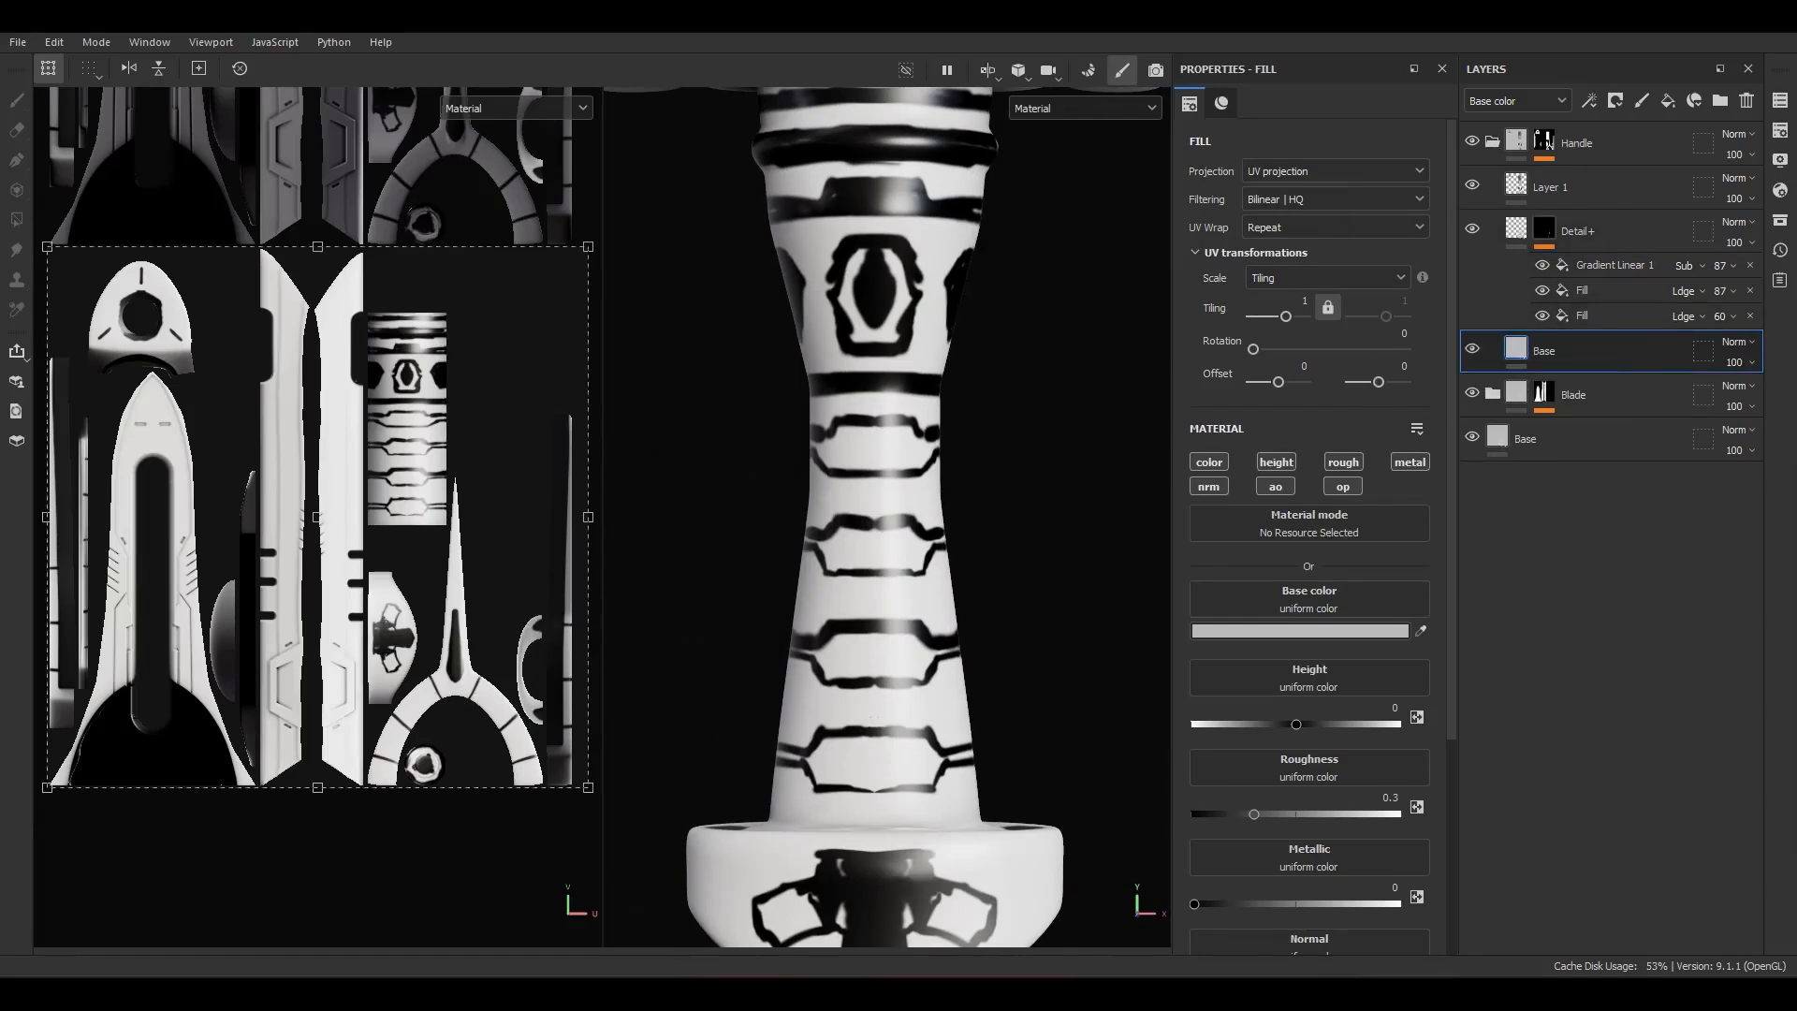
left_click(1640, 106)
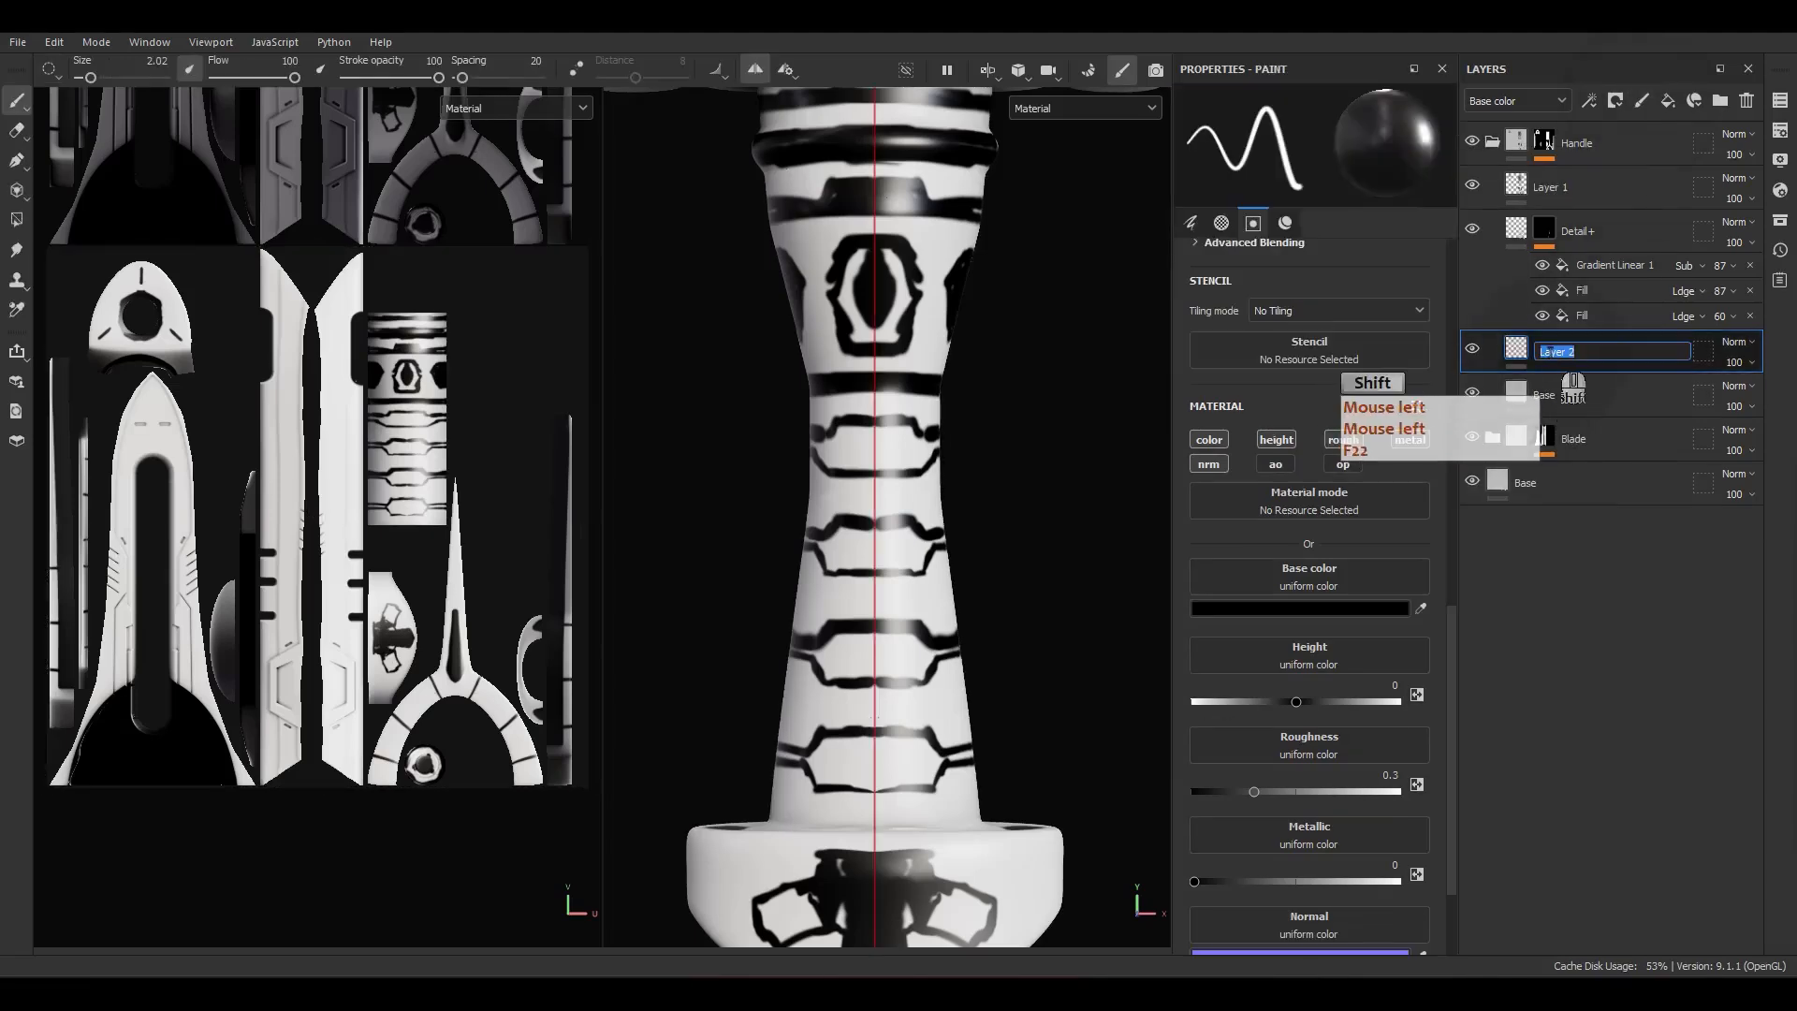
type("Mask")
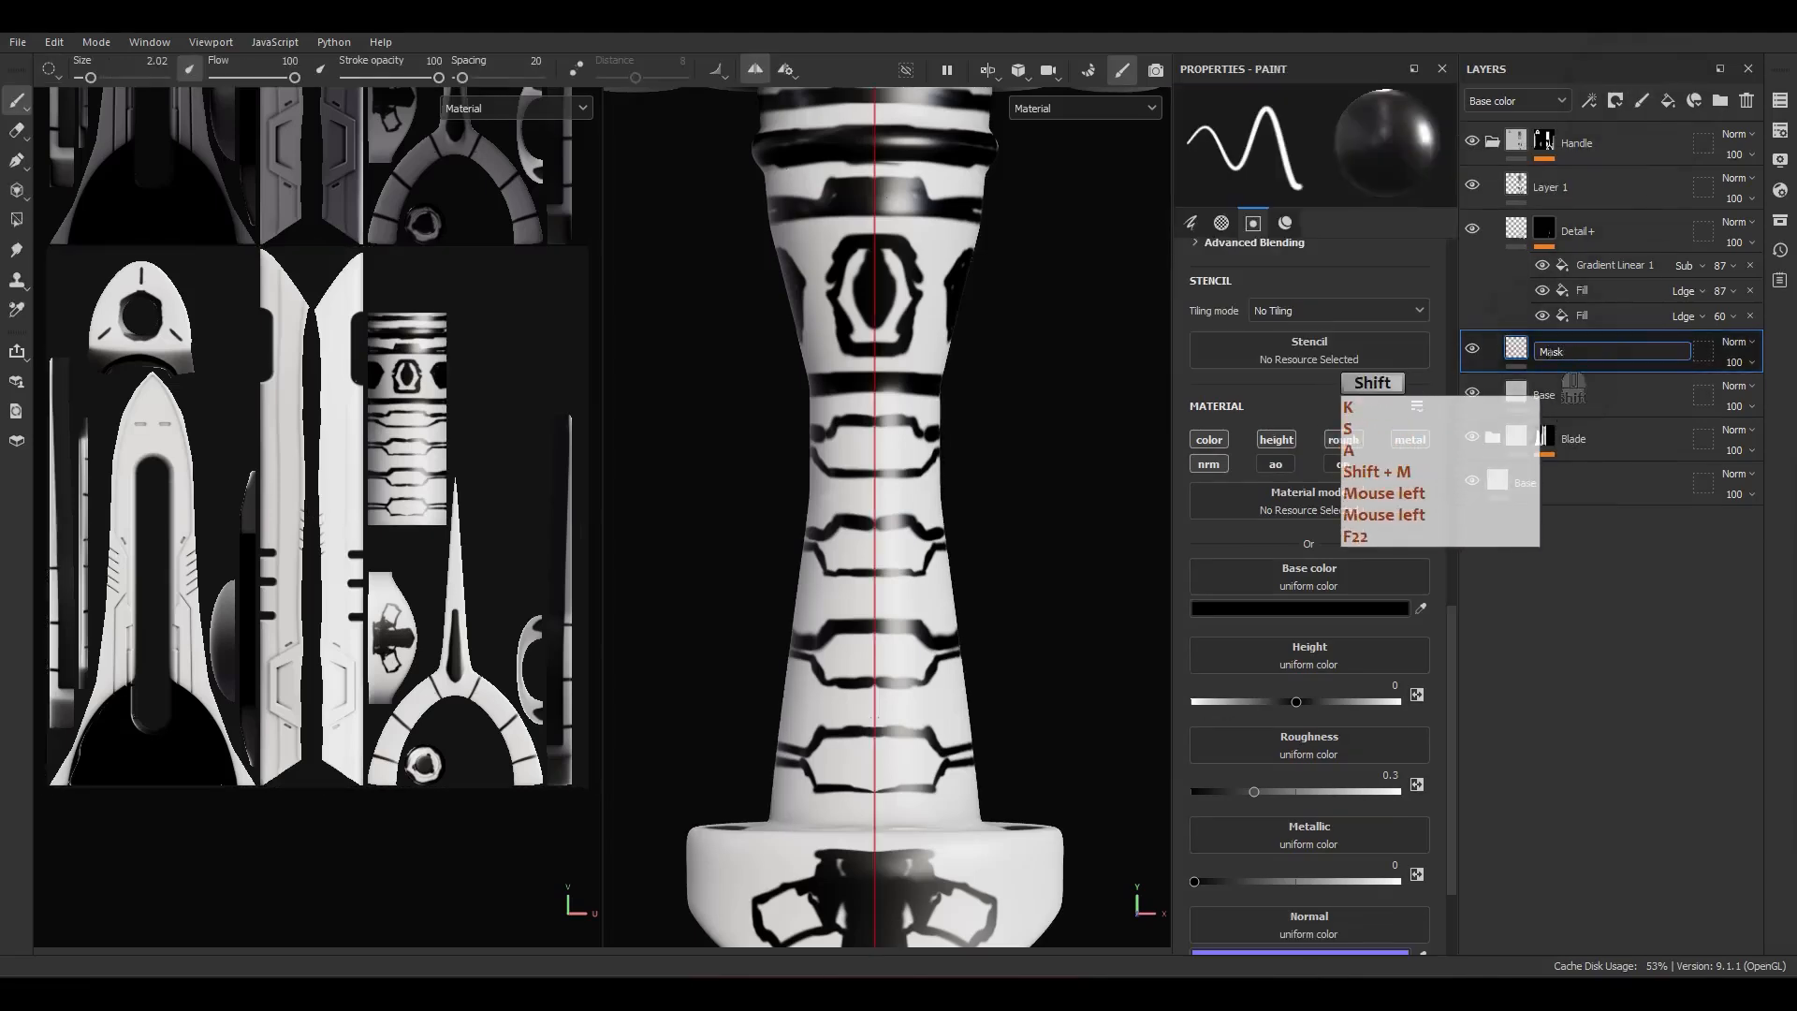
type("Holder1")
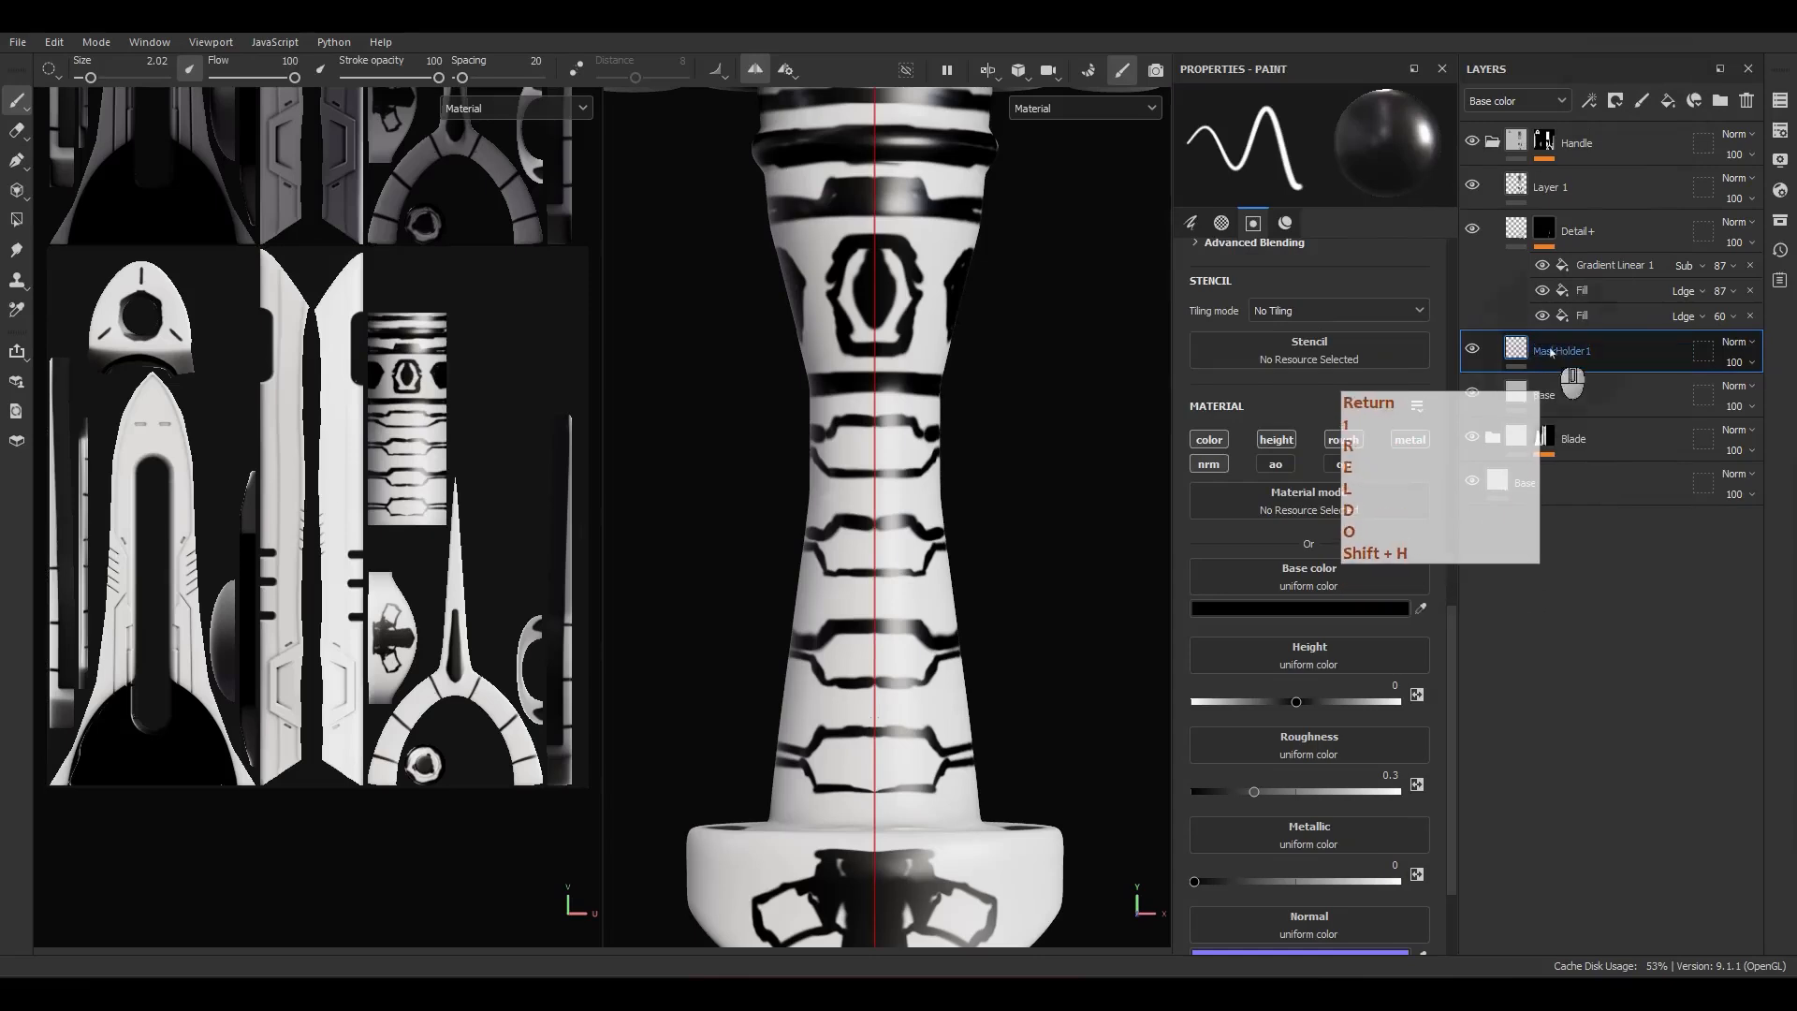
right_click(1551, 351)
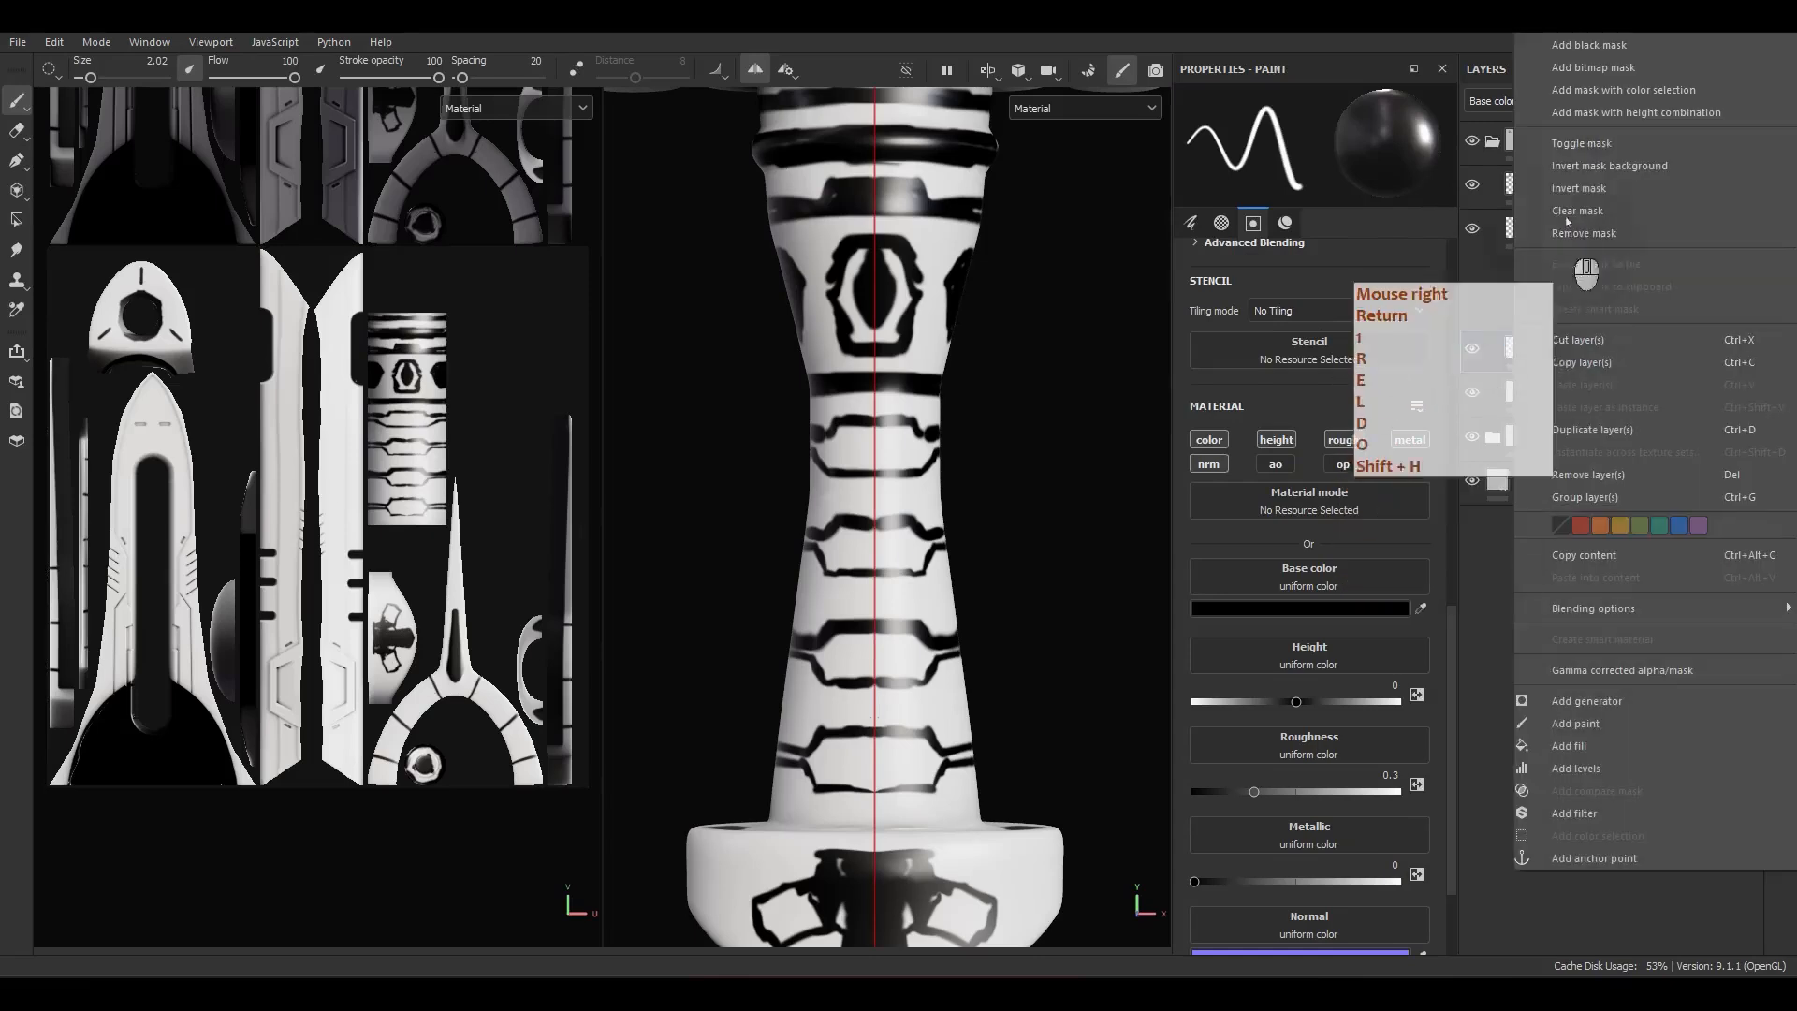
left_click(1580, 67)
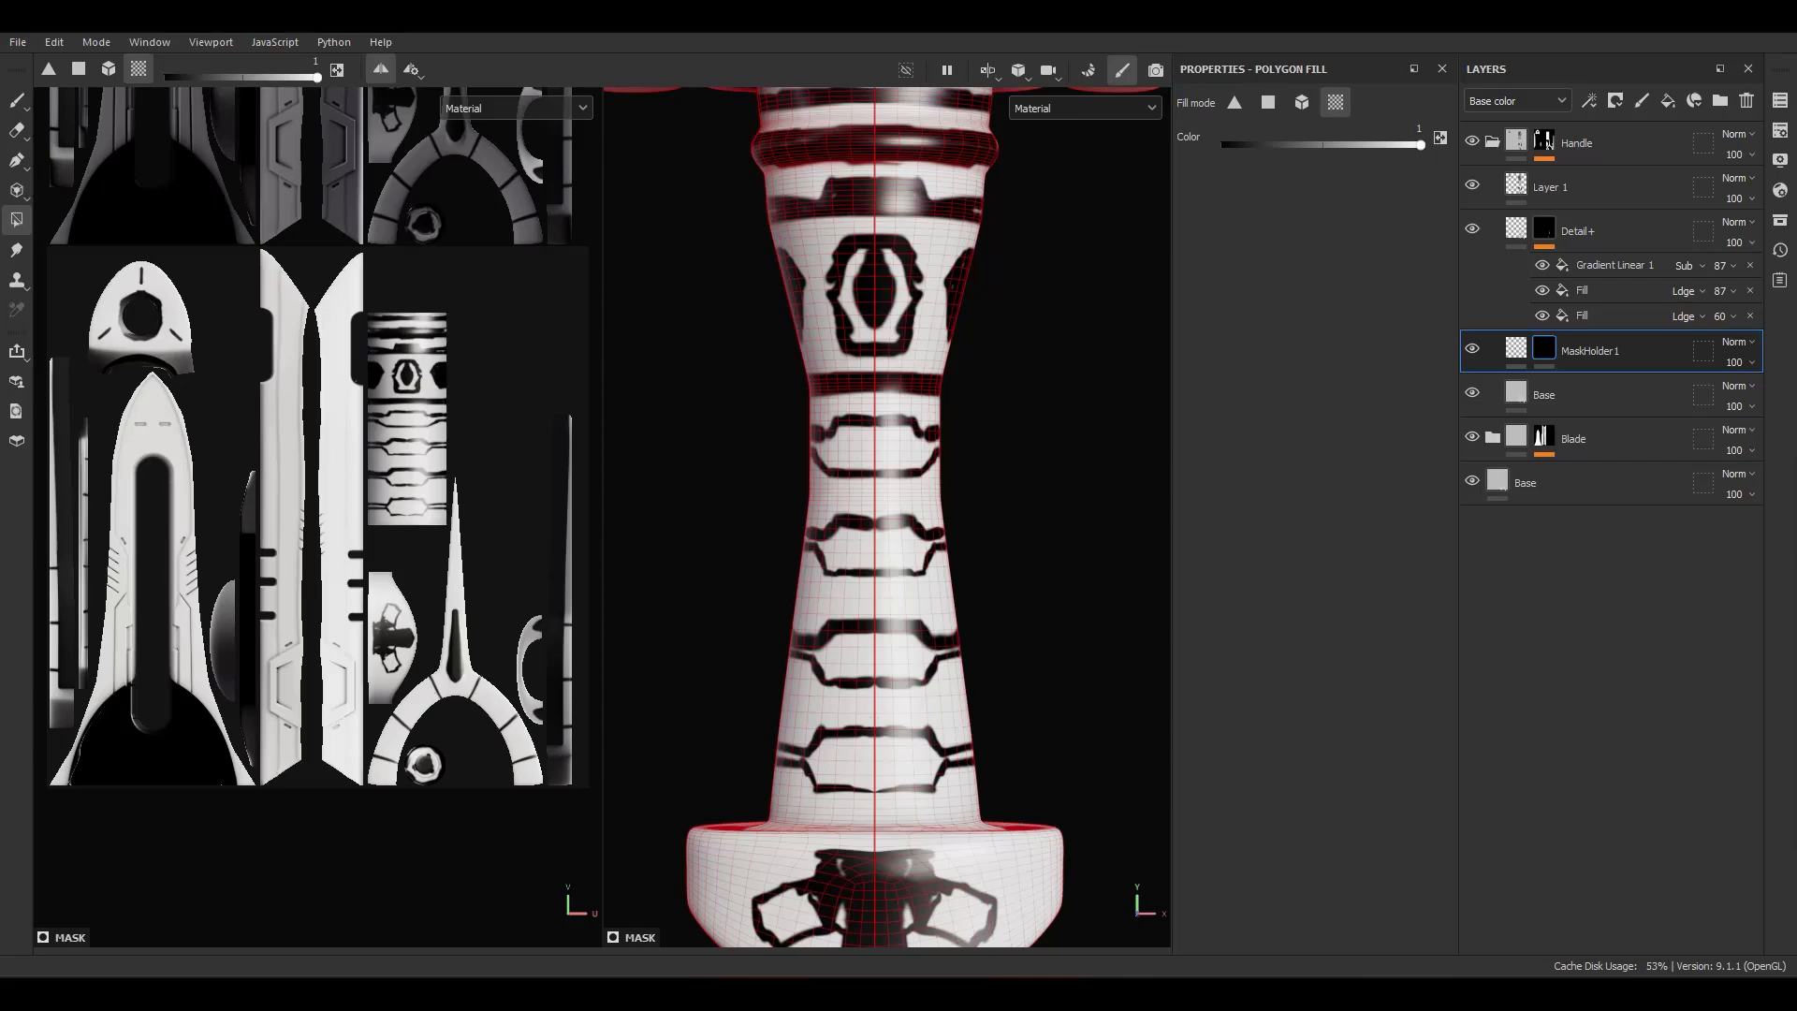
Step: Add a fill to the MaskHolder1 mask and display that mask on the handle
left_click_drag(1003, 497, 1165, 513, "alt")
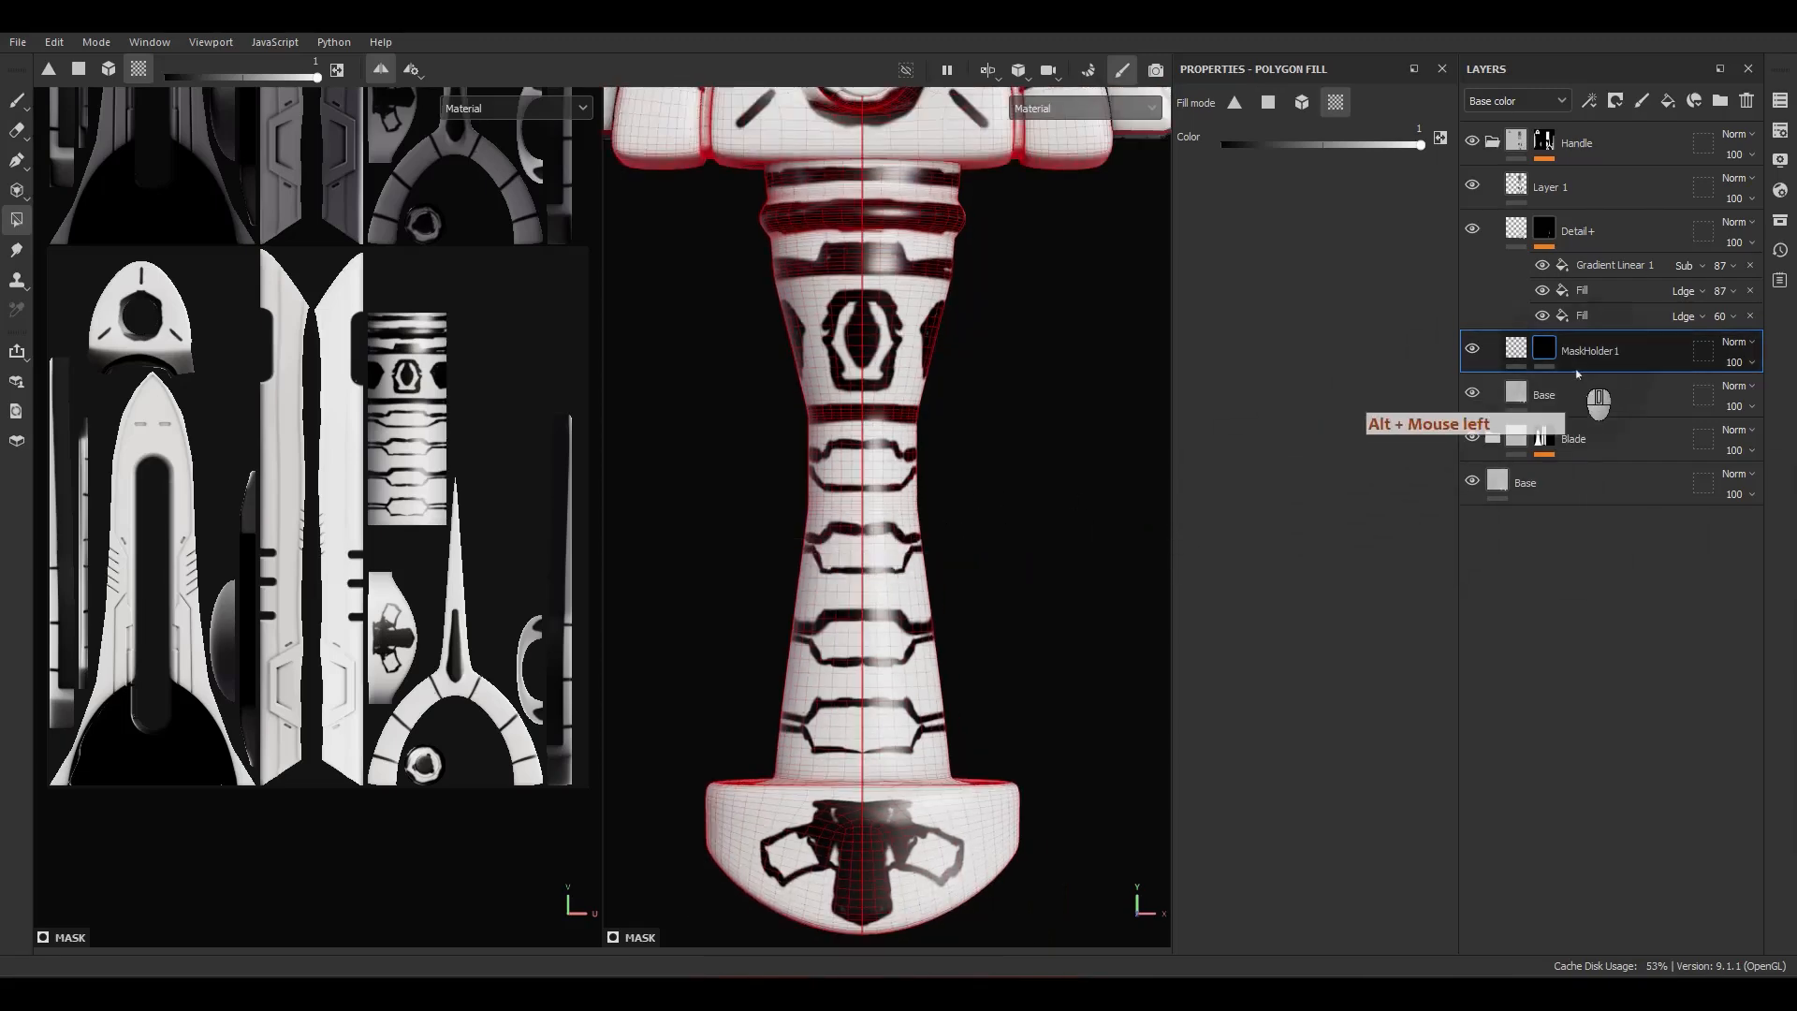
right_click(1546, 363)
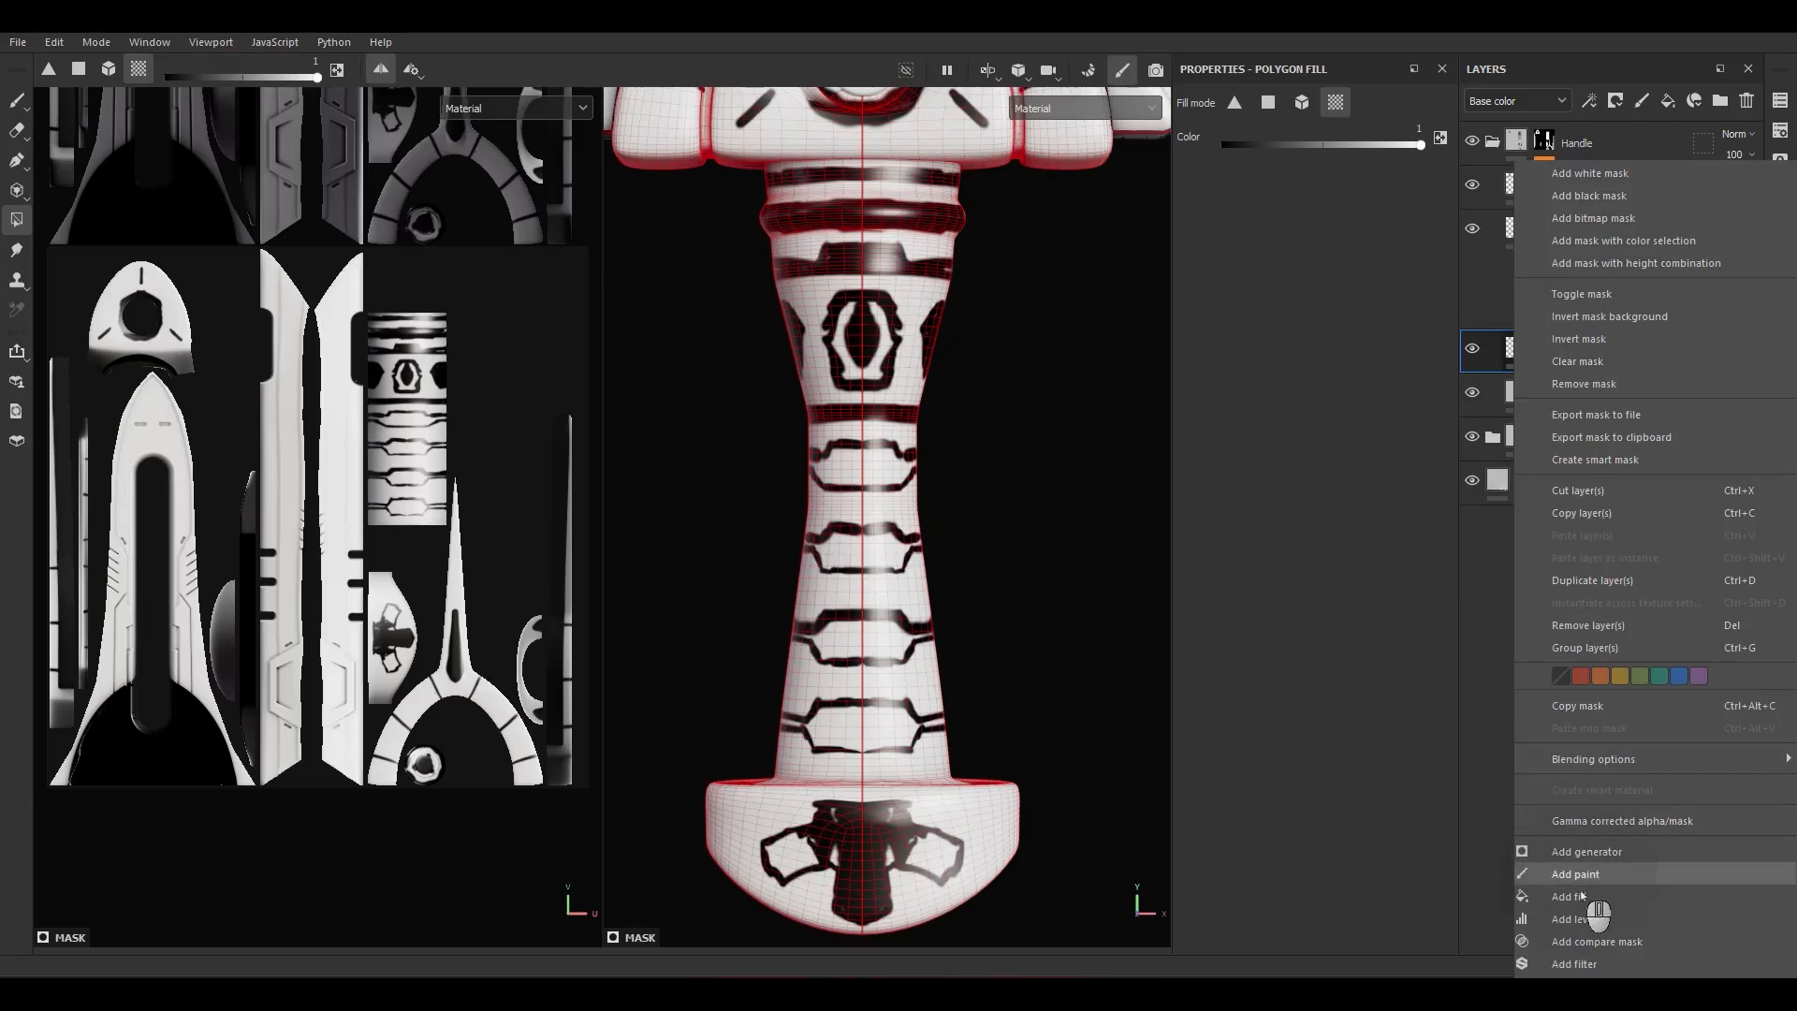
left_click(1582, 897)
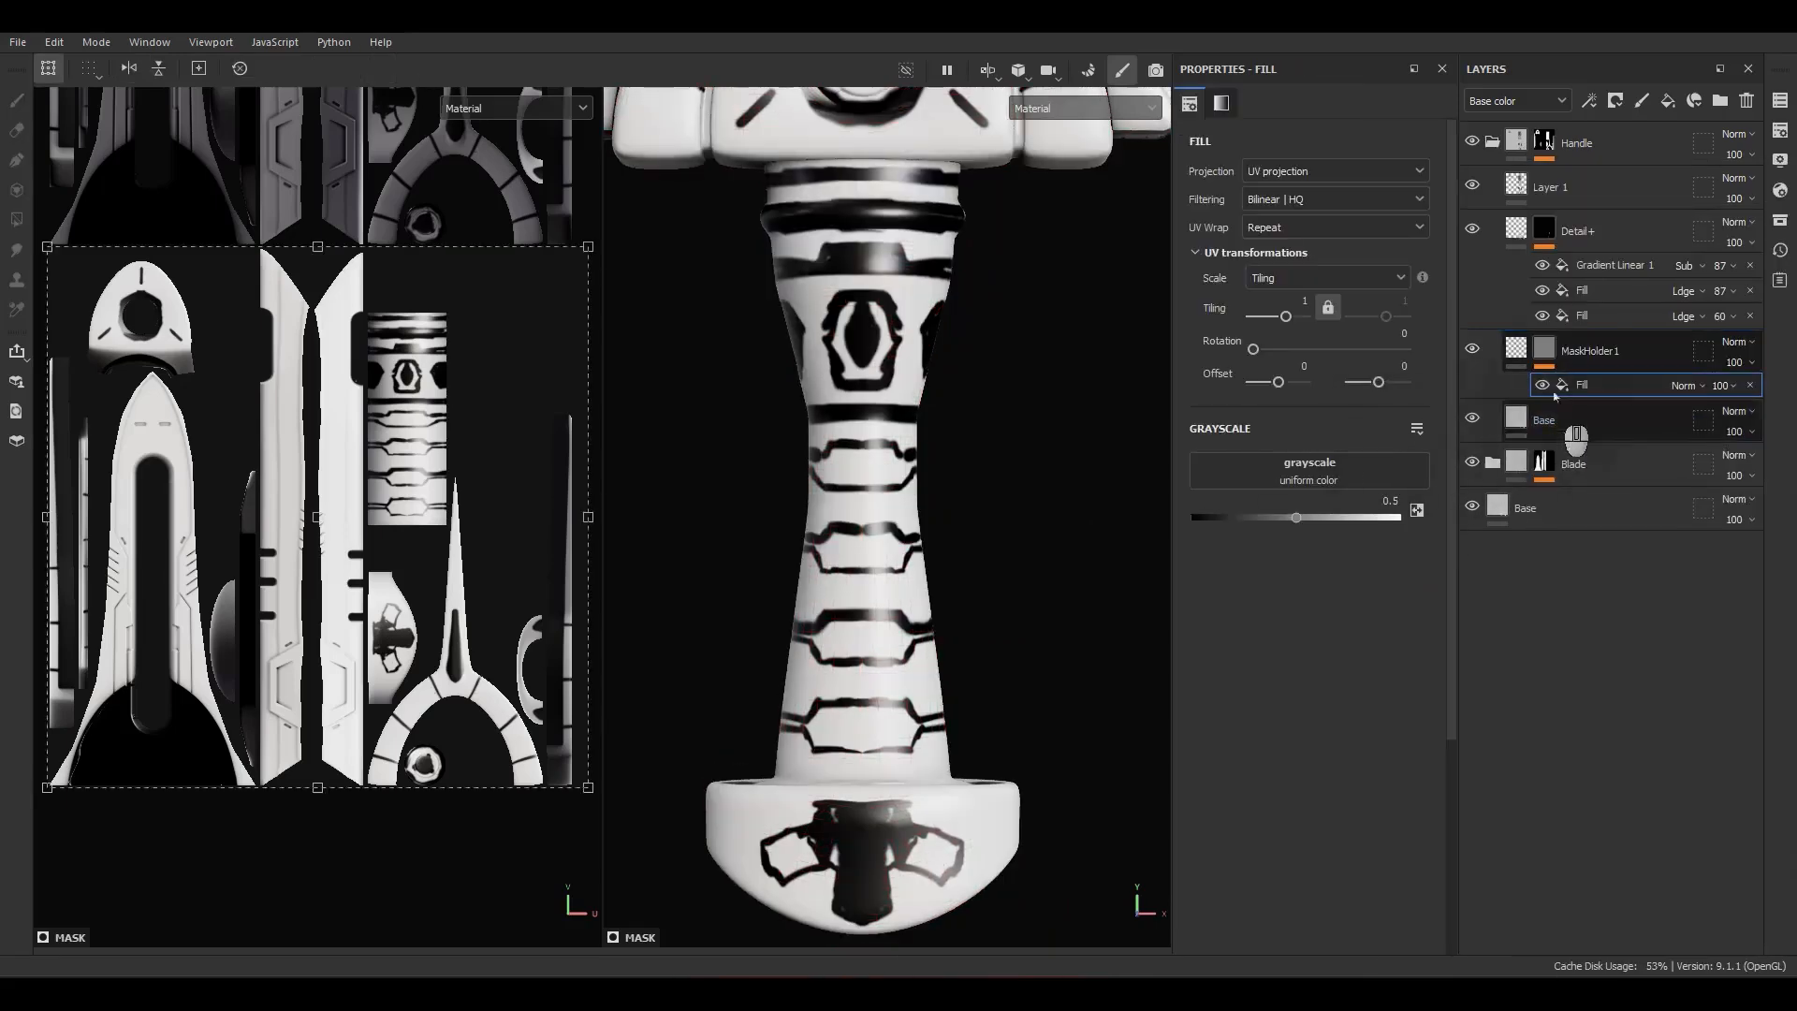
left_click(1544, 351, "alt")
middle_click_drag(1051, 558, 982, 542, "alt")
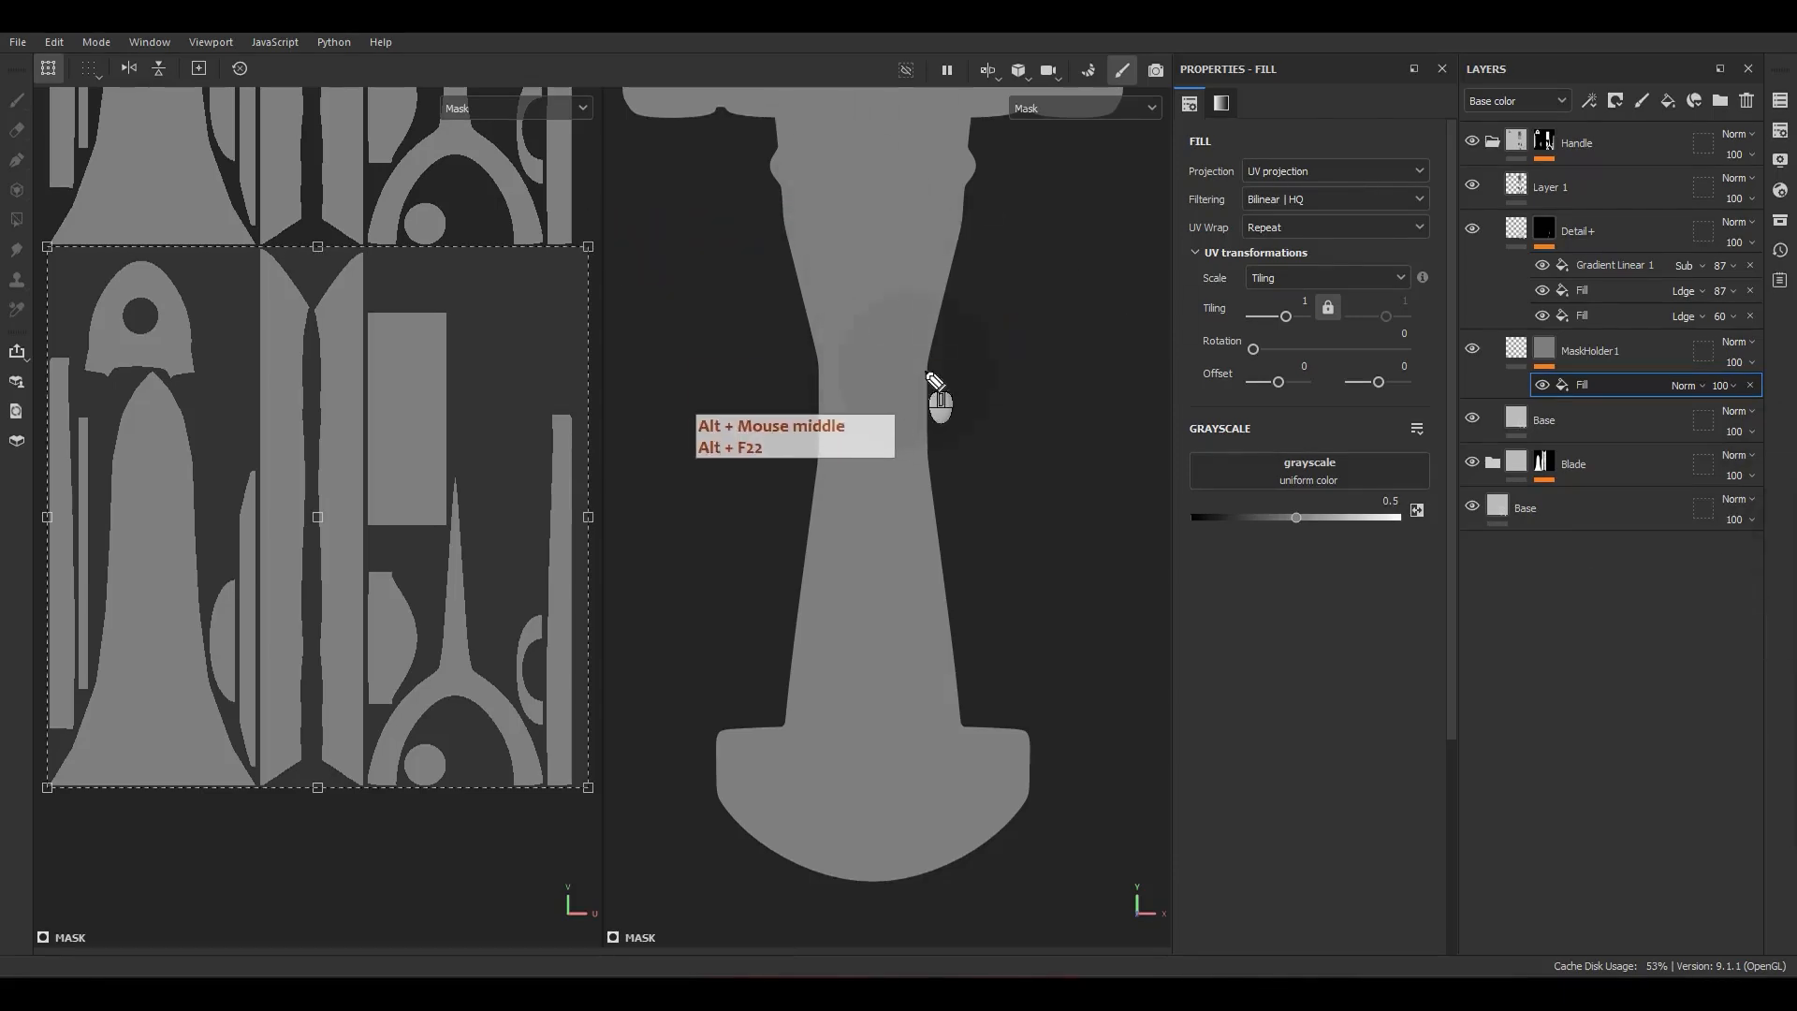
left_click_drag(777, 348, 955, 363)
left_click_drag(954, 426, 777, 411)
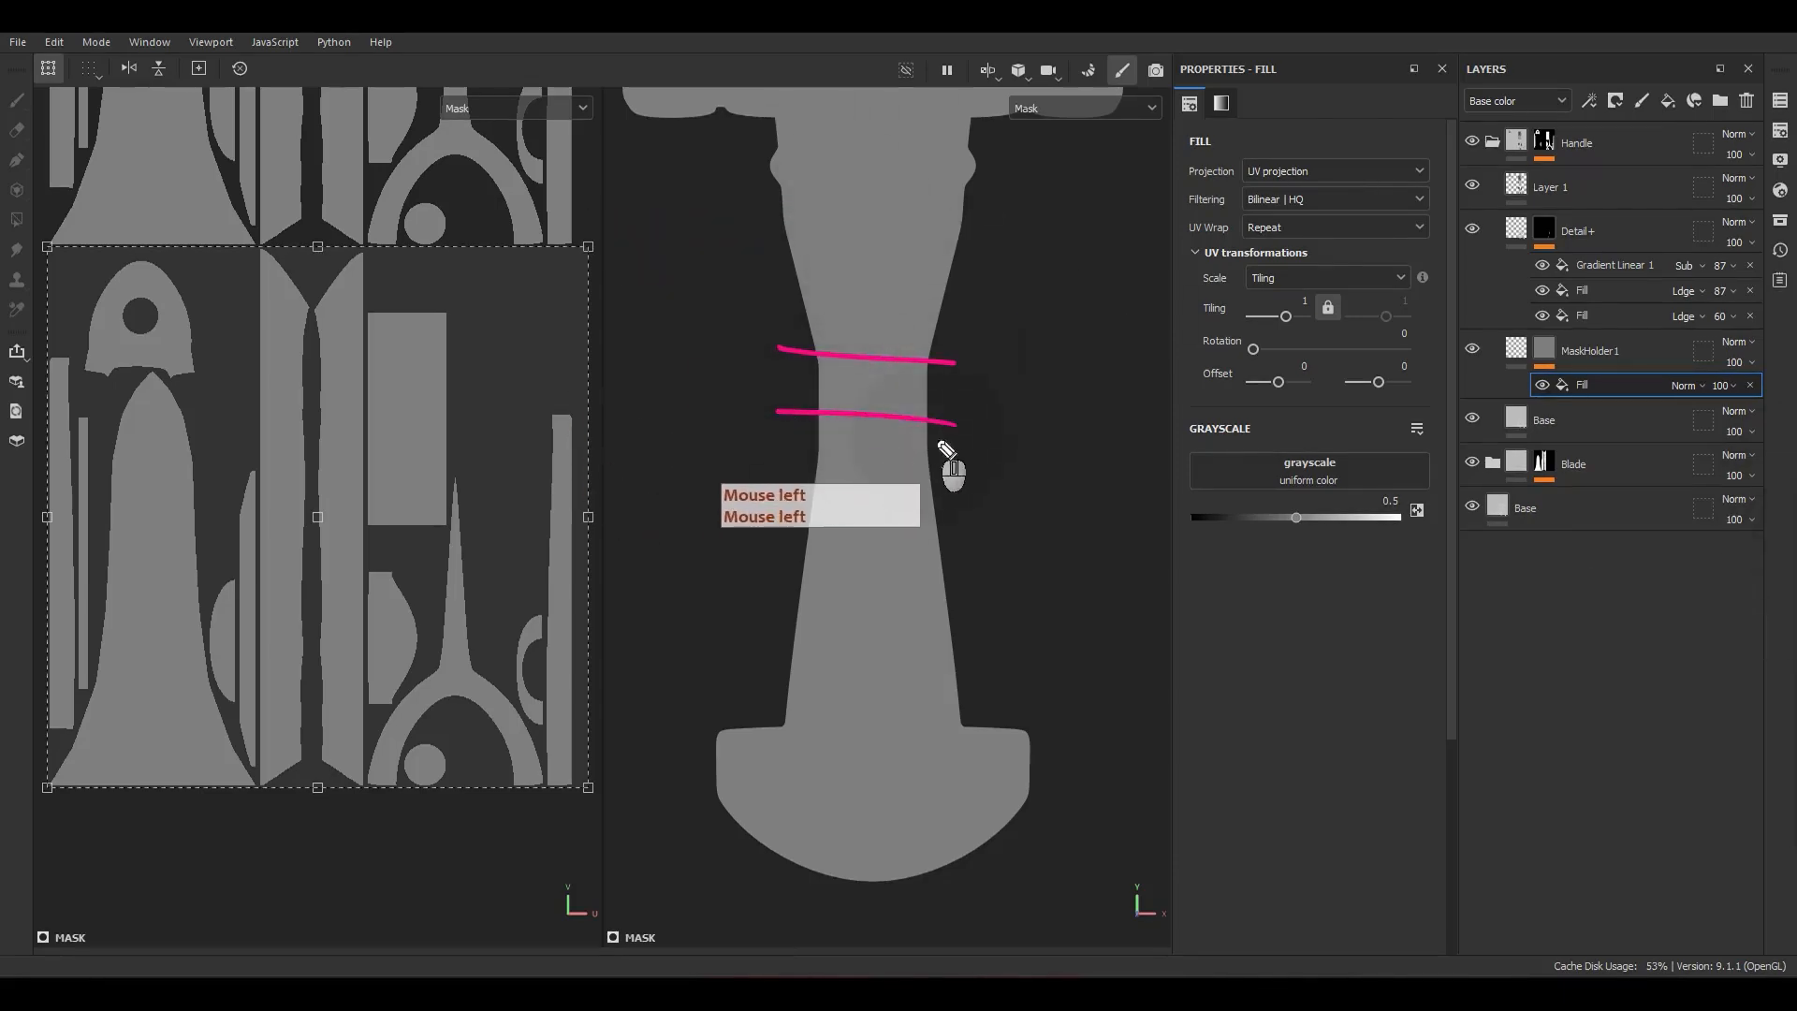
left_click_drag(954, 432, 763, 424)
left_click_drag(954, 472, 764, 470)
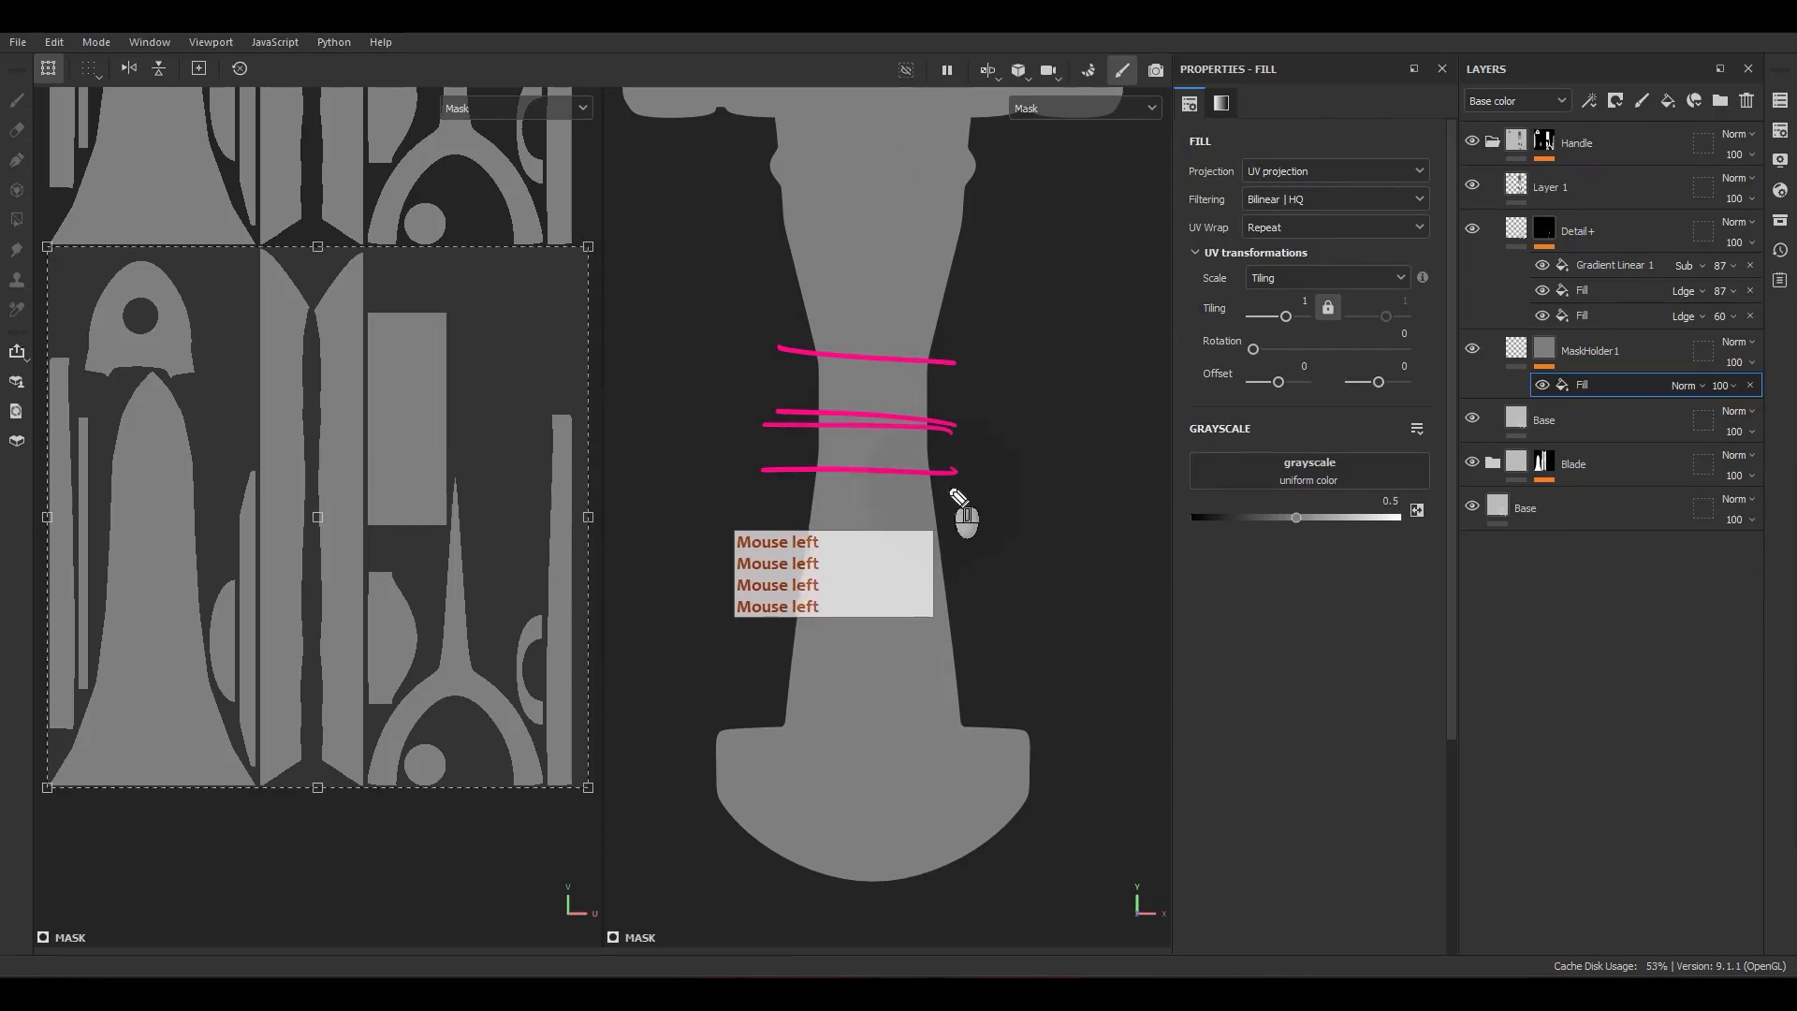
left_click_drag(956, 487, 764, 480)
left_click_drag(962, 536, 744, 539)
left_click_drag(972, 580, 744, 579)
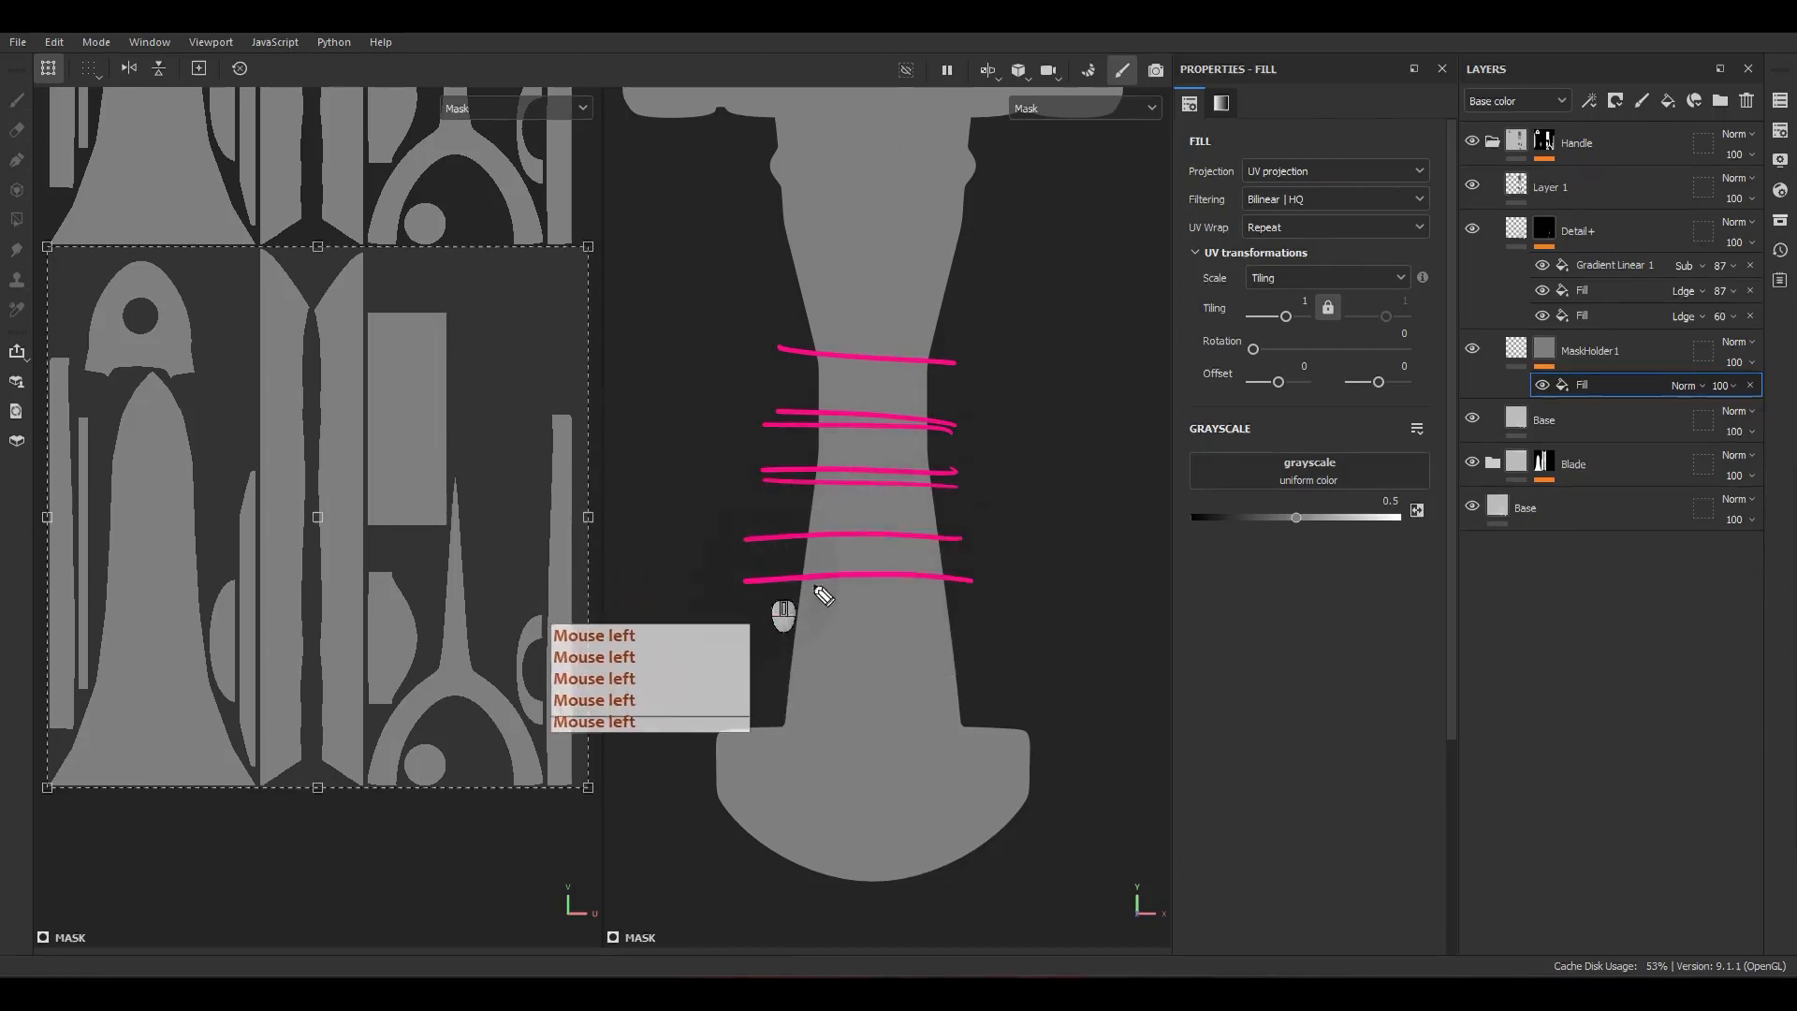
left_click_drag(966, 590, 735, 587)
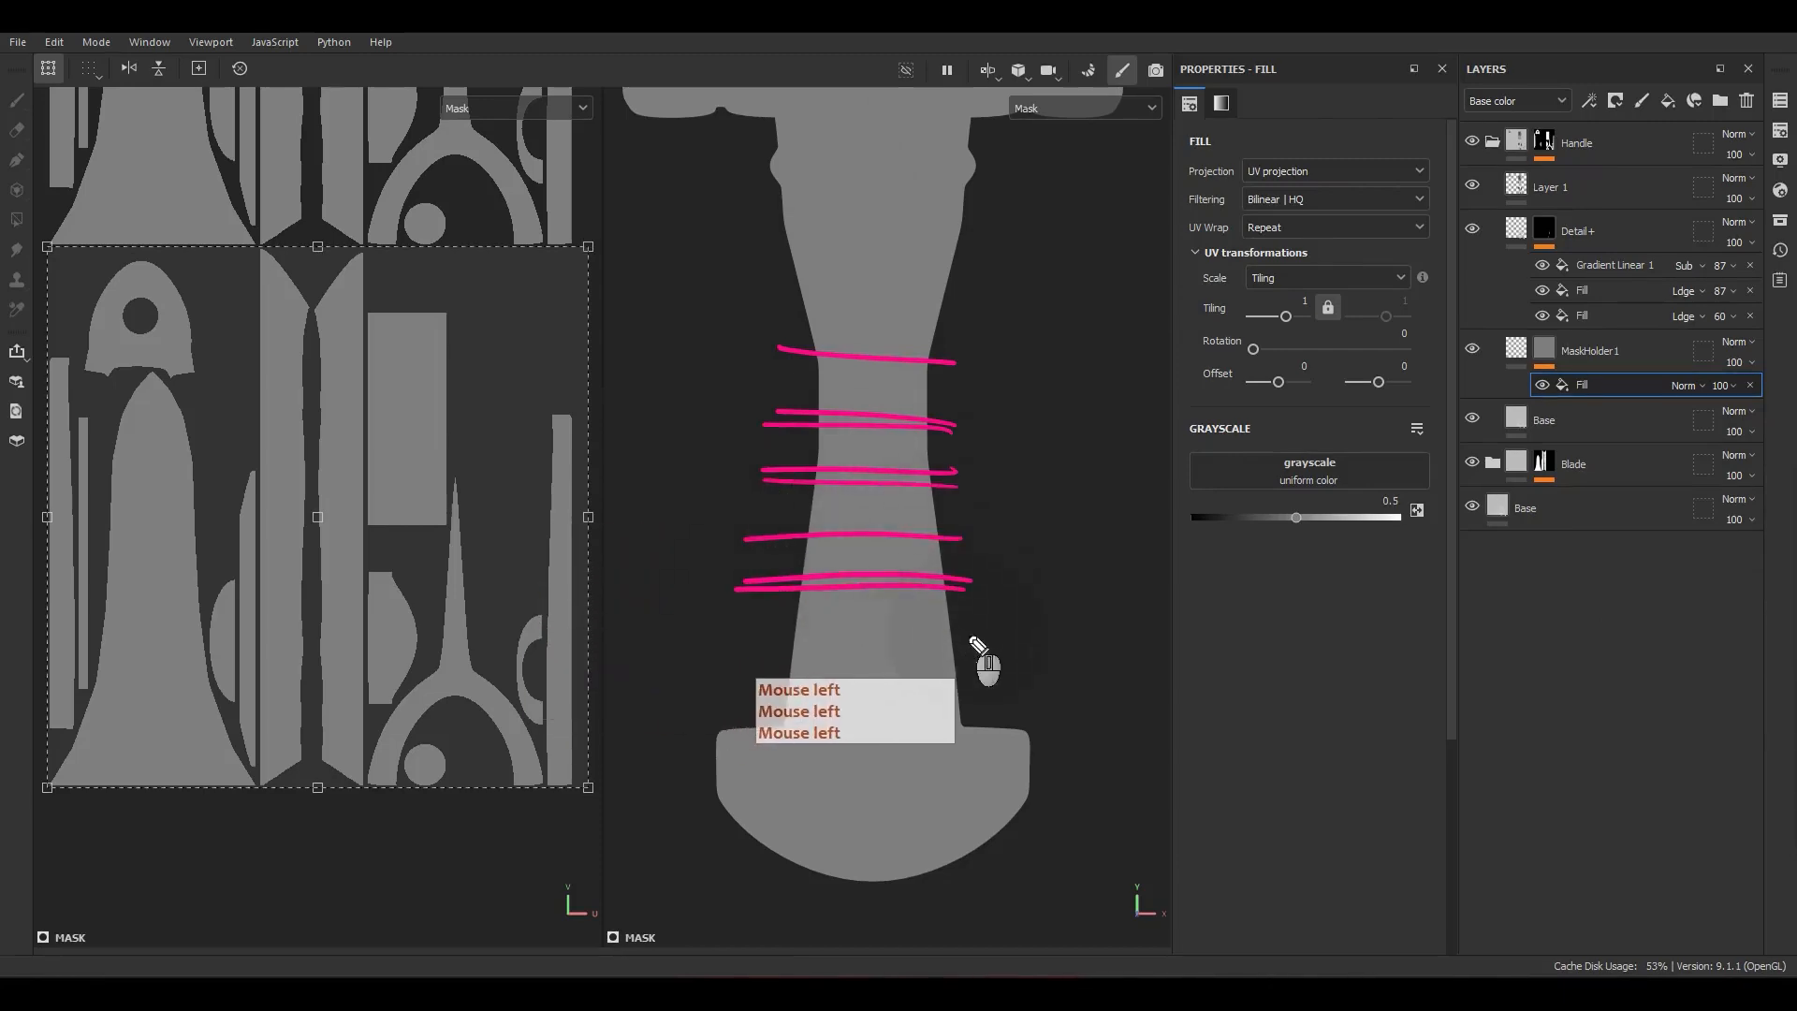
left_click_drag(970, 635, 726, 633)
mouse_move(906, 586)
left_mouse_down()
mouse_move(823, 593)
mouse_move(896, 619)
mouse_move(914, 602)
mouse_move(879, 609)
mouse_move(846, 580)
mouse_move(863, 601)
left_mouse_up()
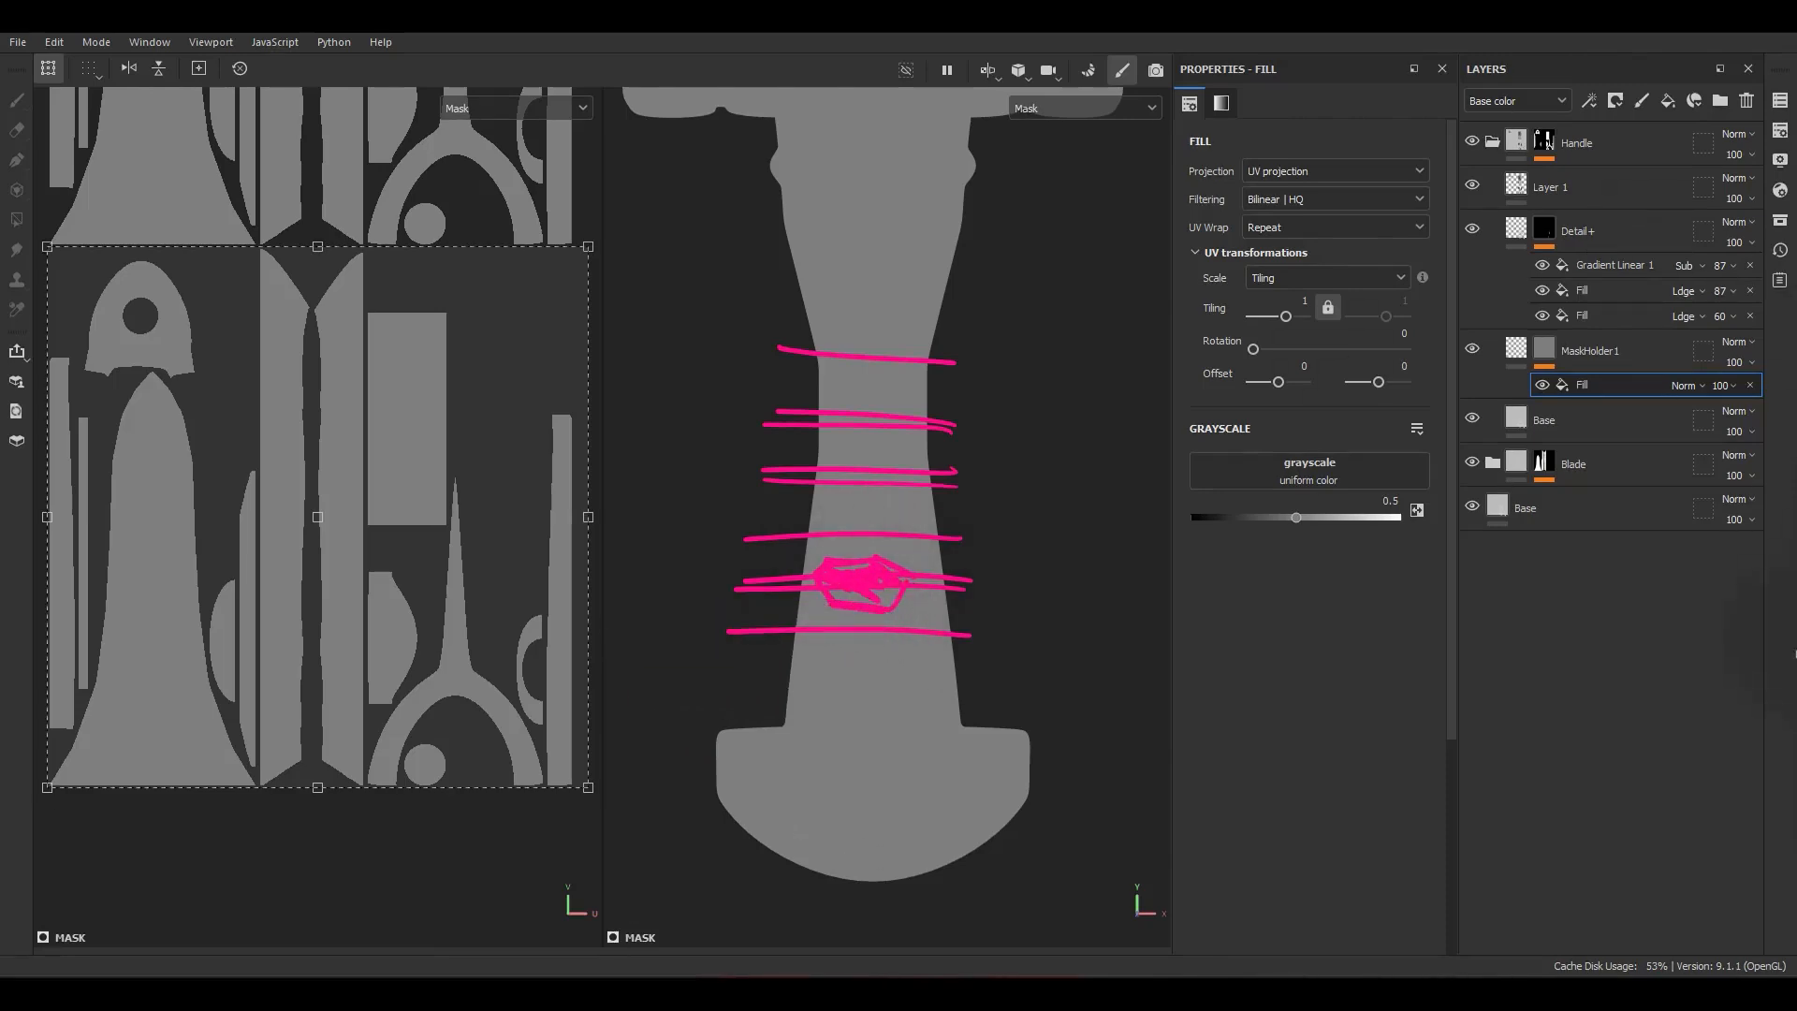
left_click(1796, 572)
left_click(1796, 499)
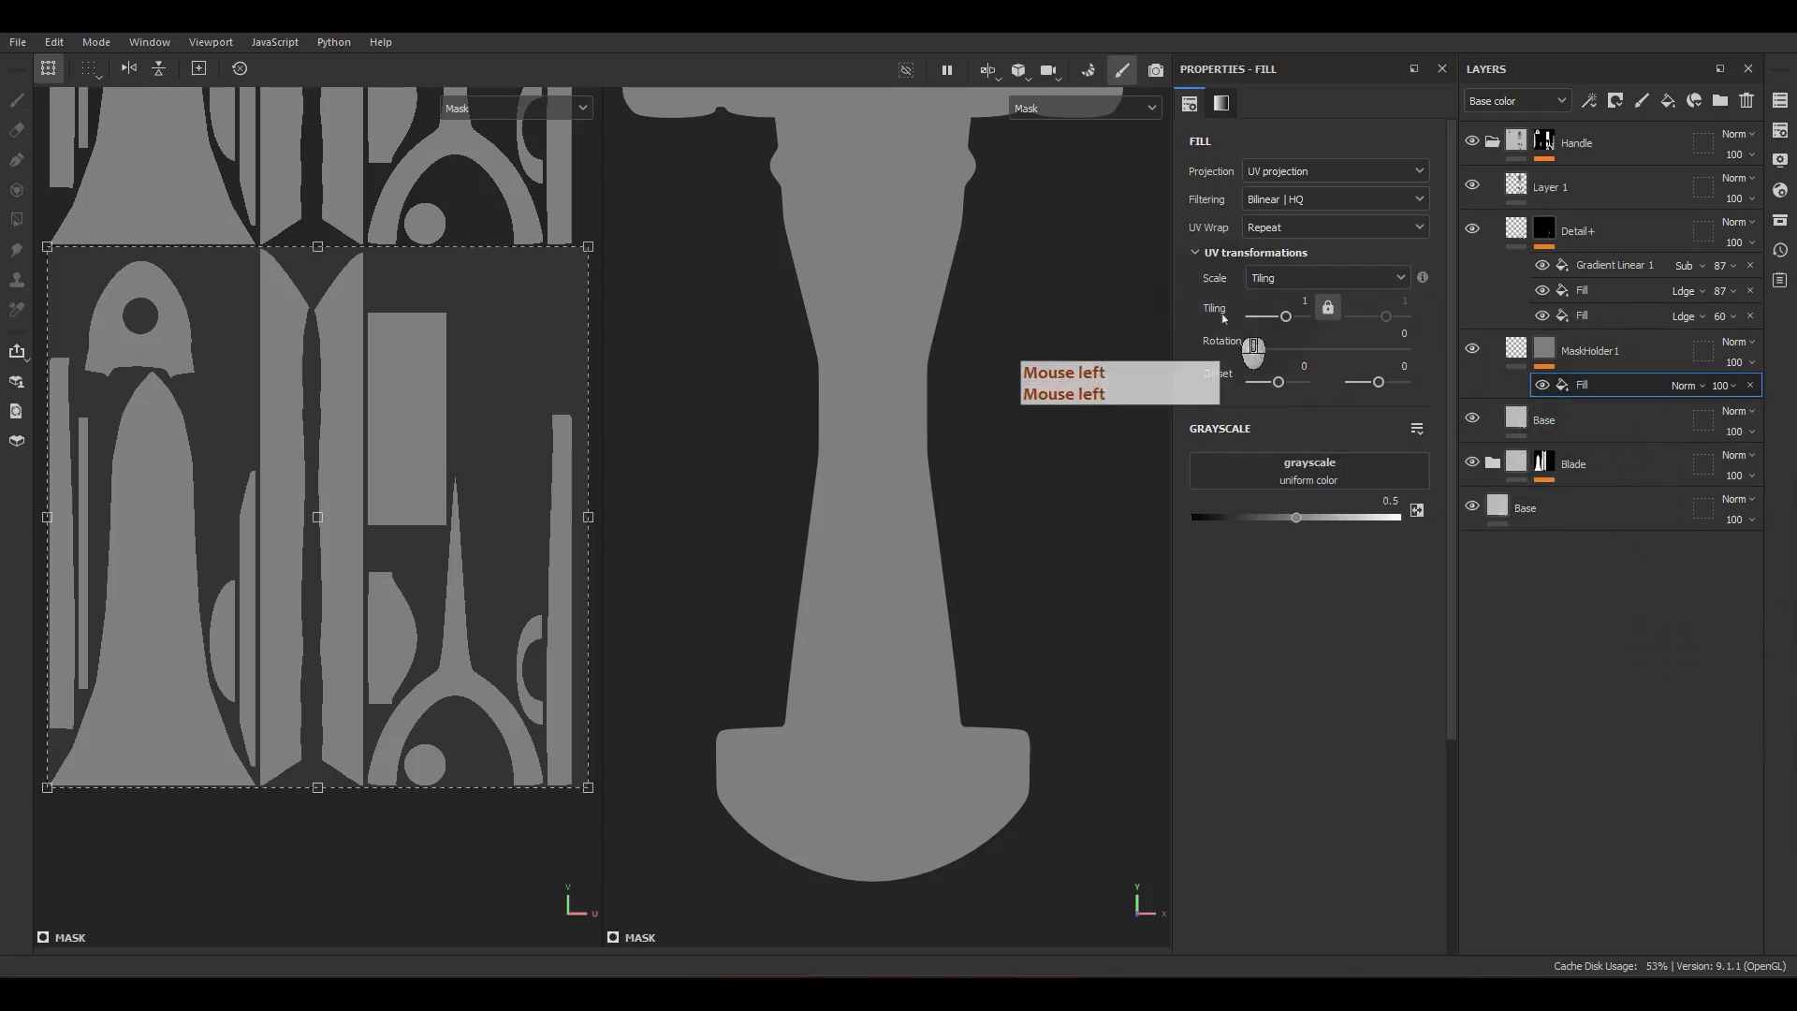
Step: Set the MaskHolder1 fill's UV wrap to None and its grayscale value to 1
left_click(1279, 228)
left_click(1284, 245)
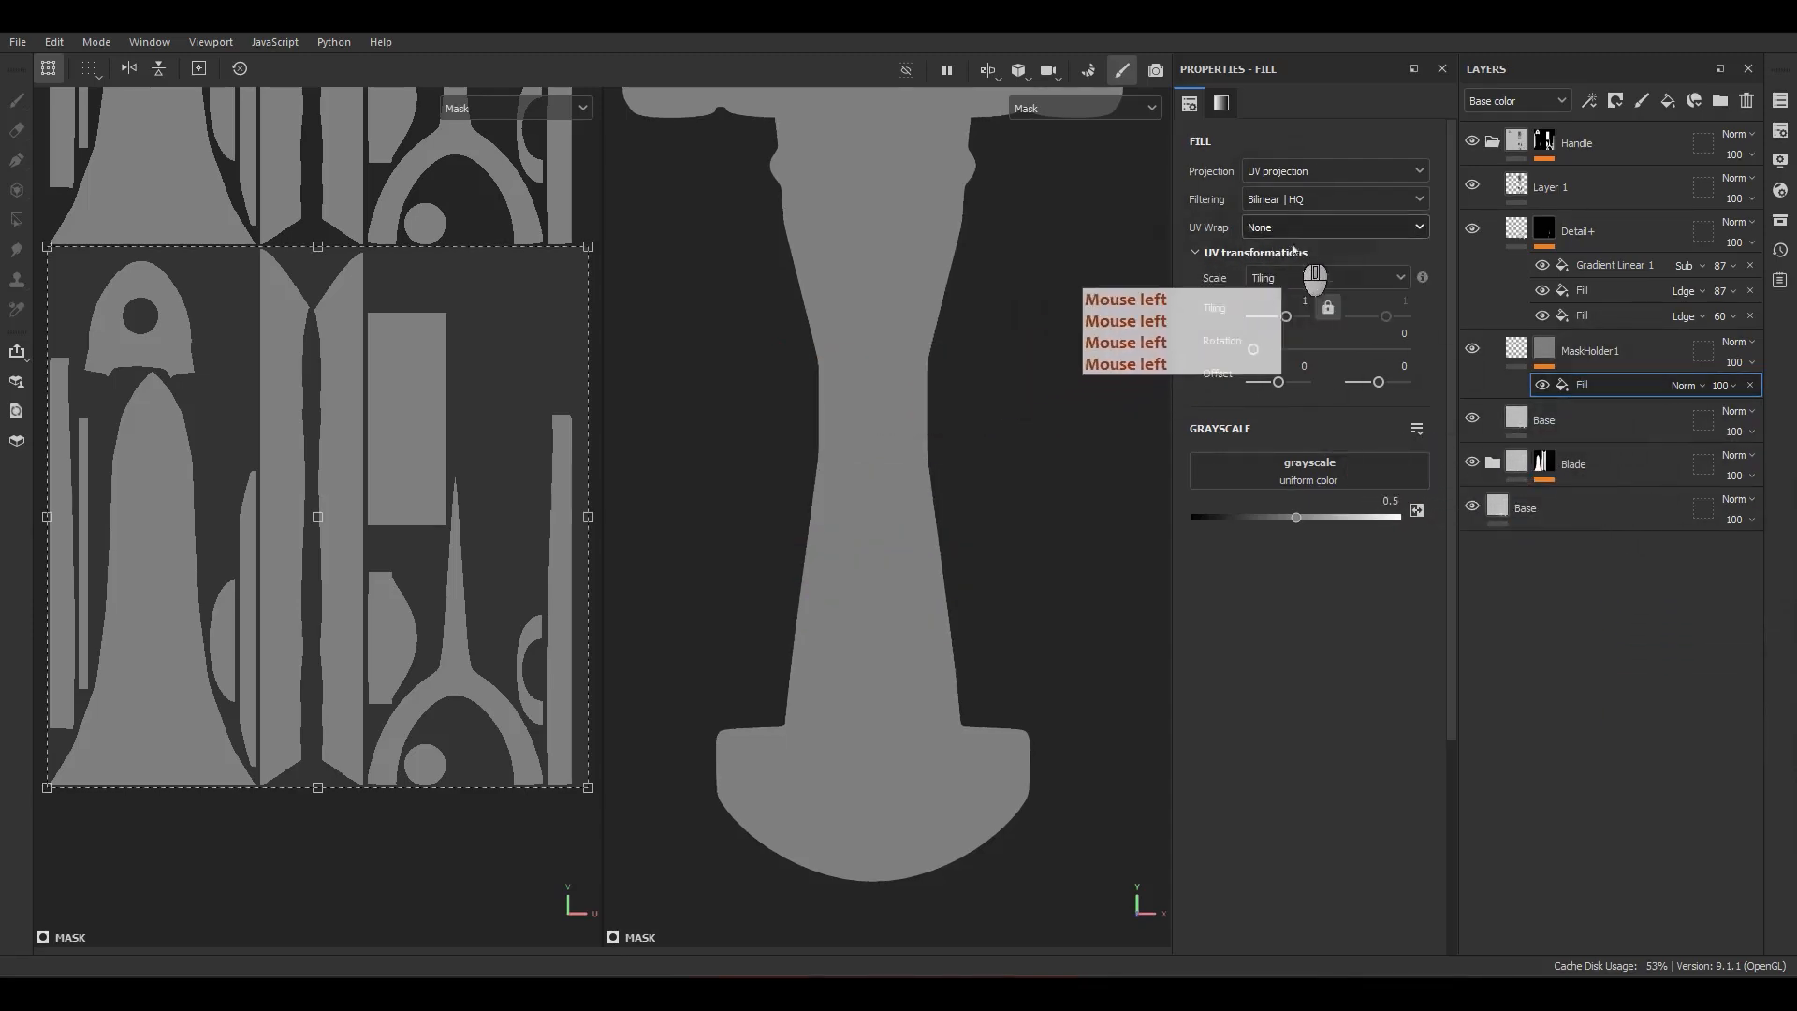
left_click_drag(1302, 521, 1441, 547)
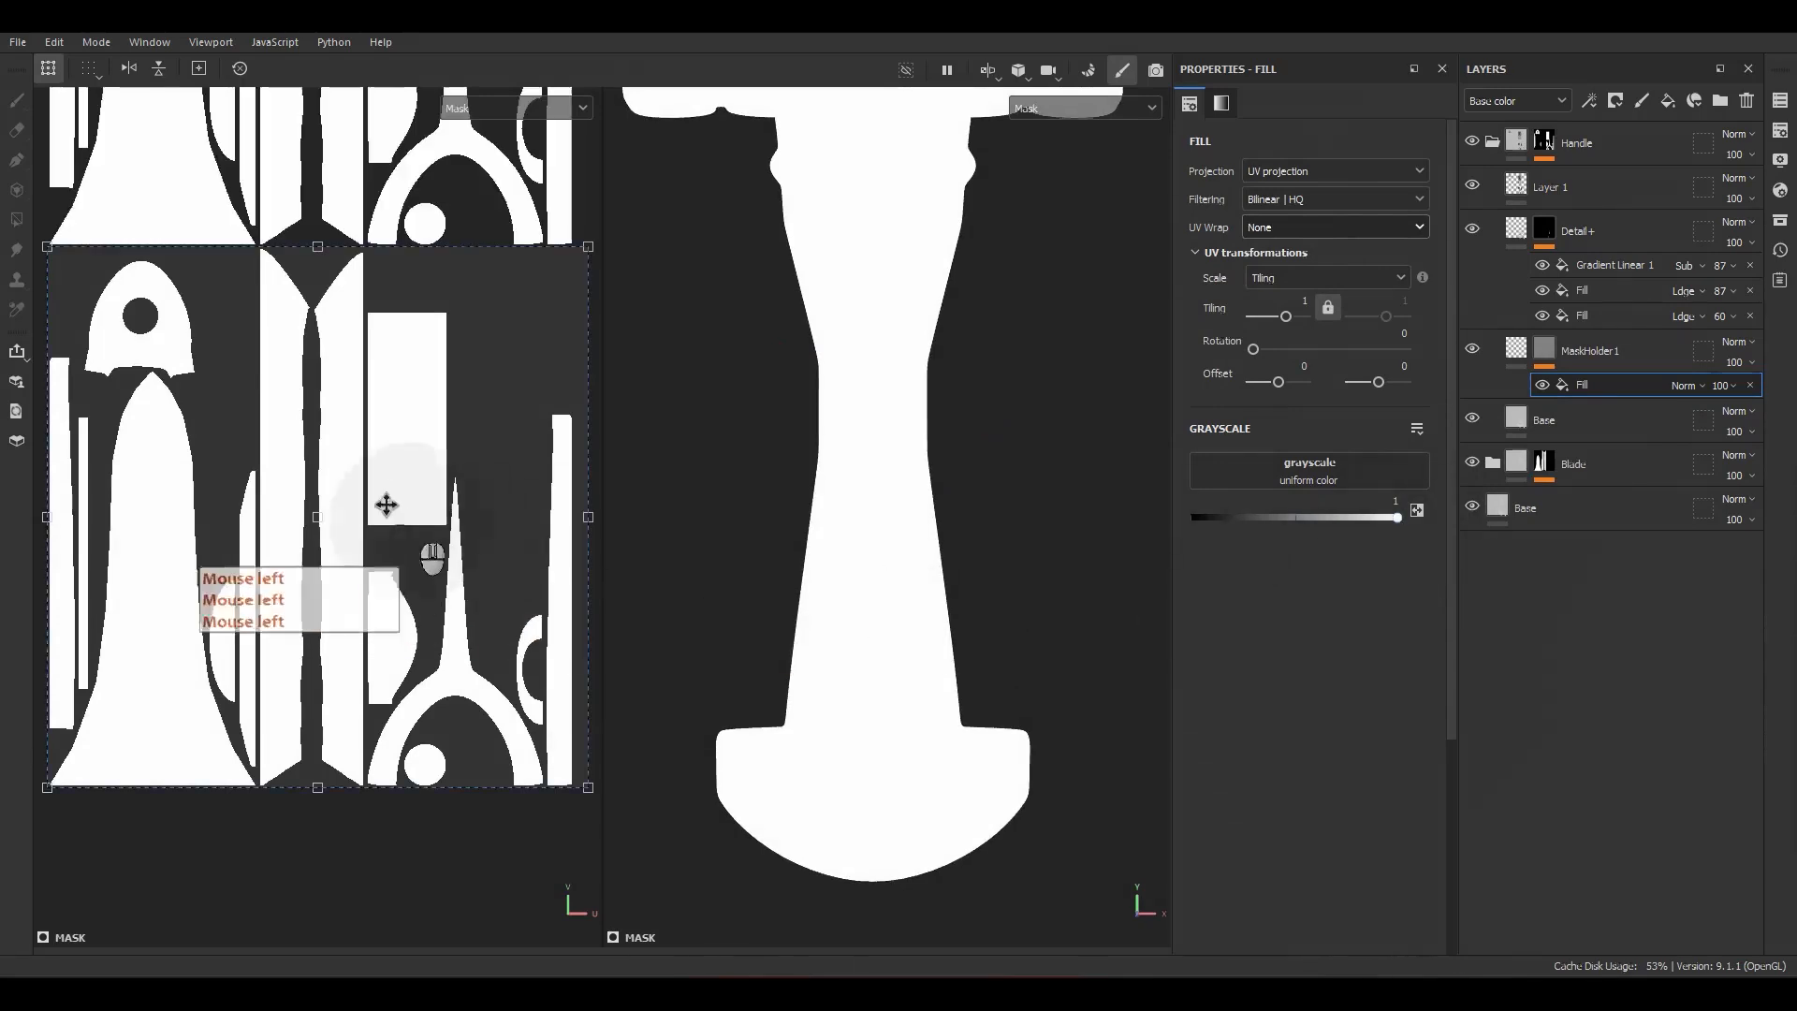
scroll(414, 462, "down", 3)
scroll(414, 463, "down", 2)
middle_click_drag(415, 462, 401, 489, "alt")
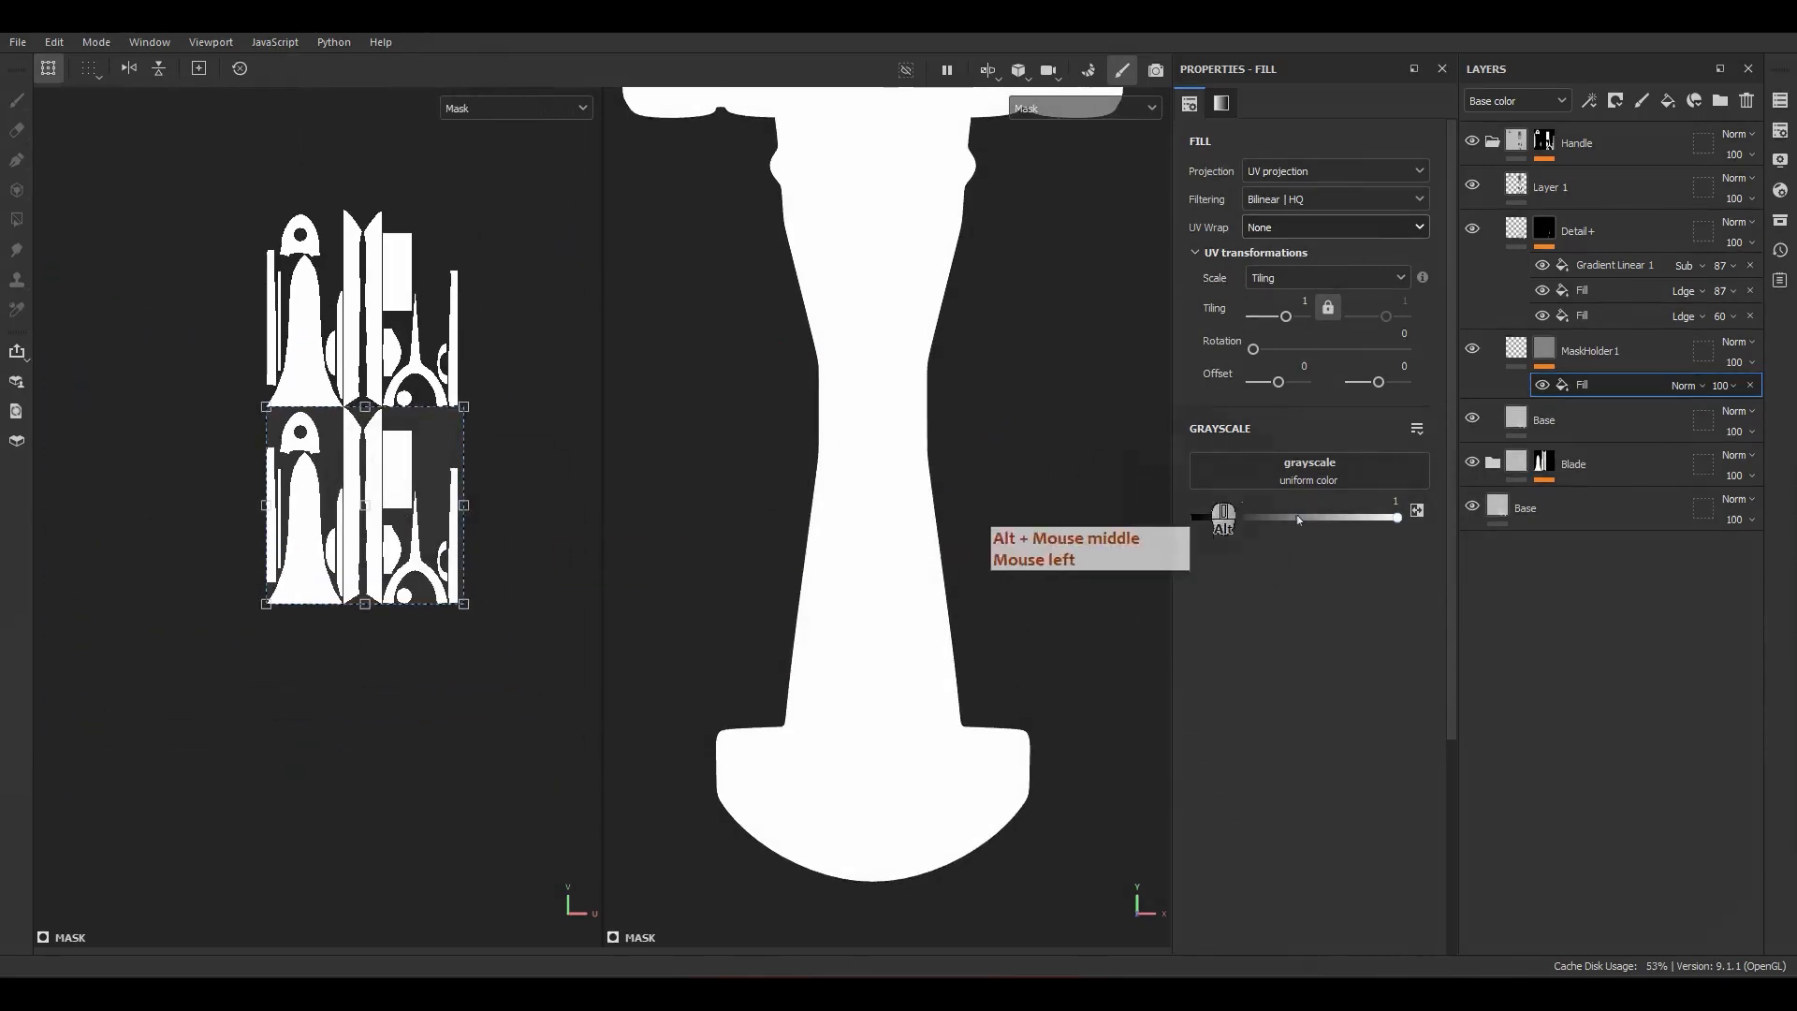
scroll(419, 566, "up", 2)
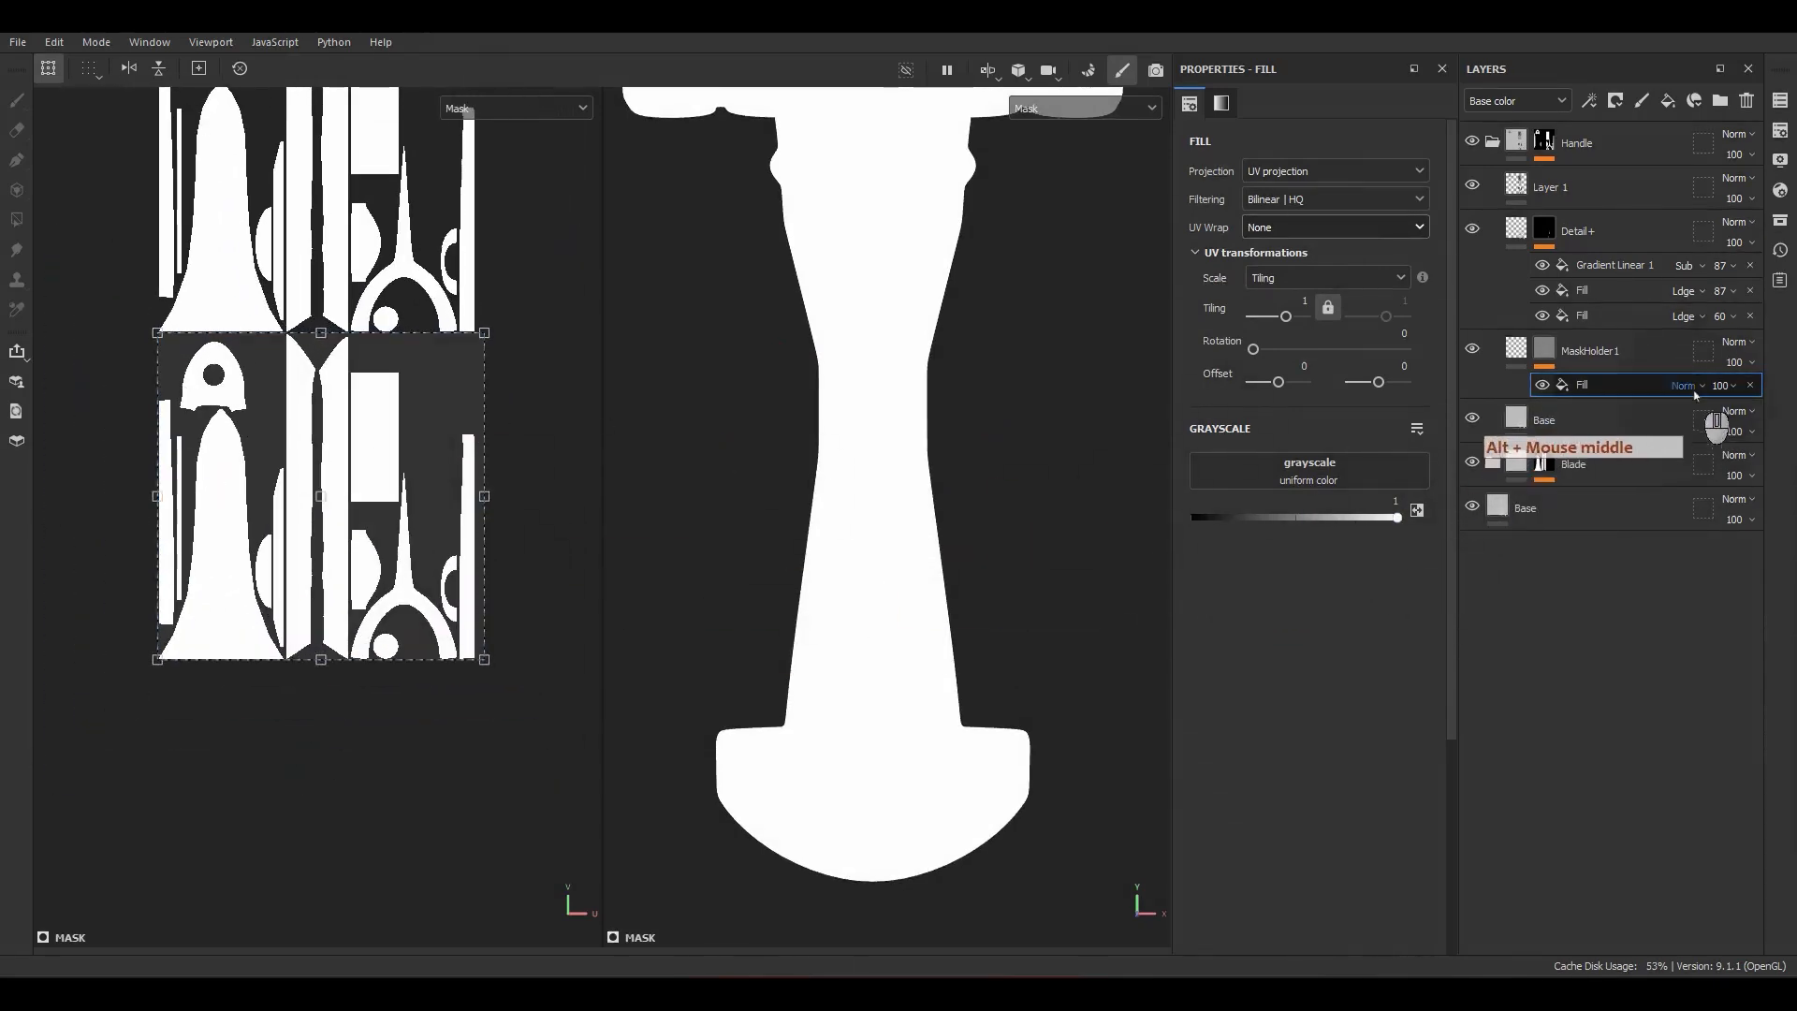
left_click(1722, 384)
left_click(1737, 420)
left_click_drag(1736, 421, 1792, 428)
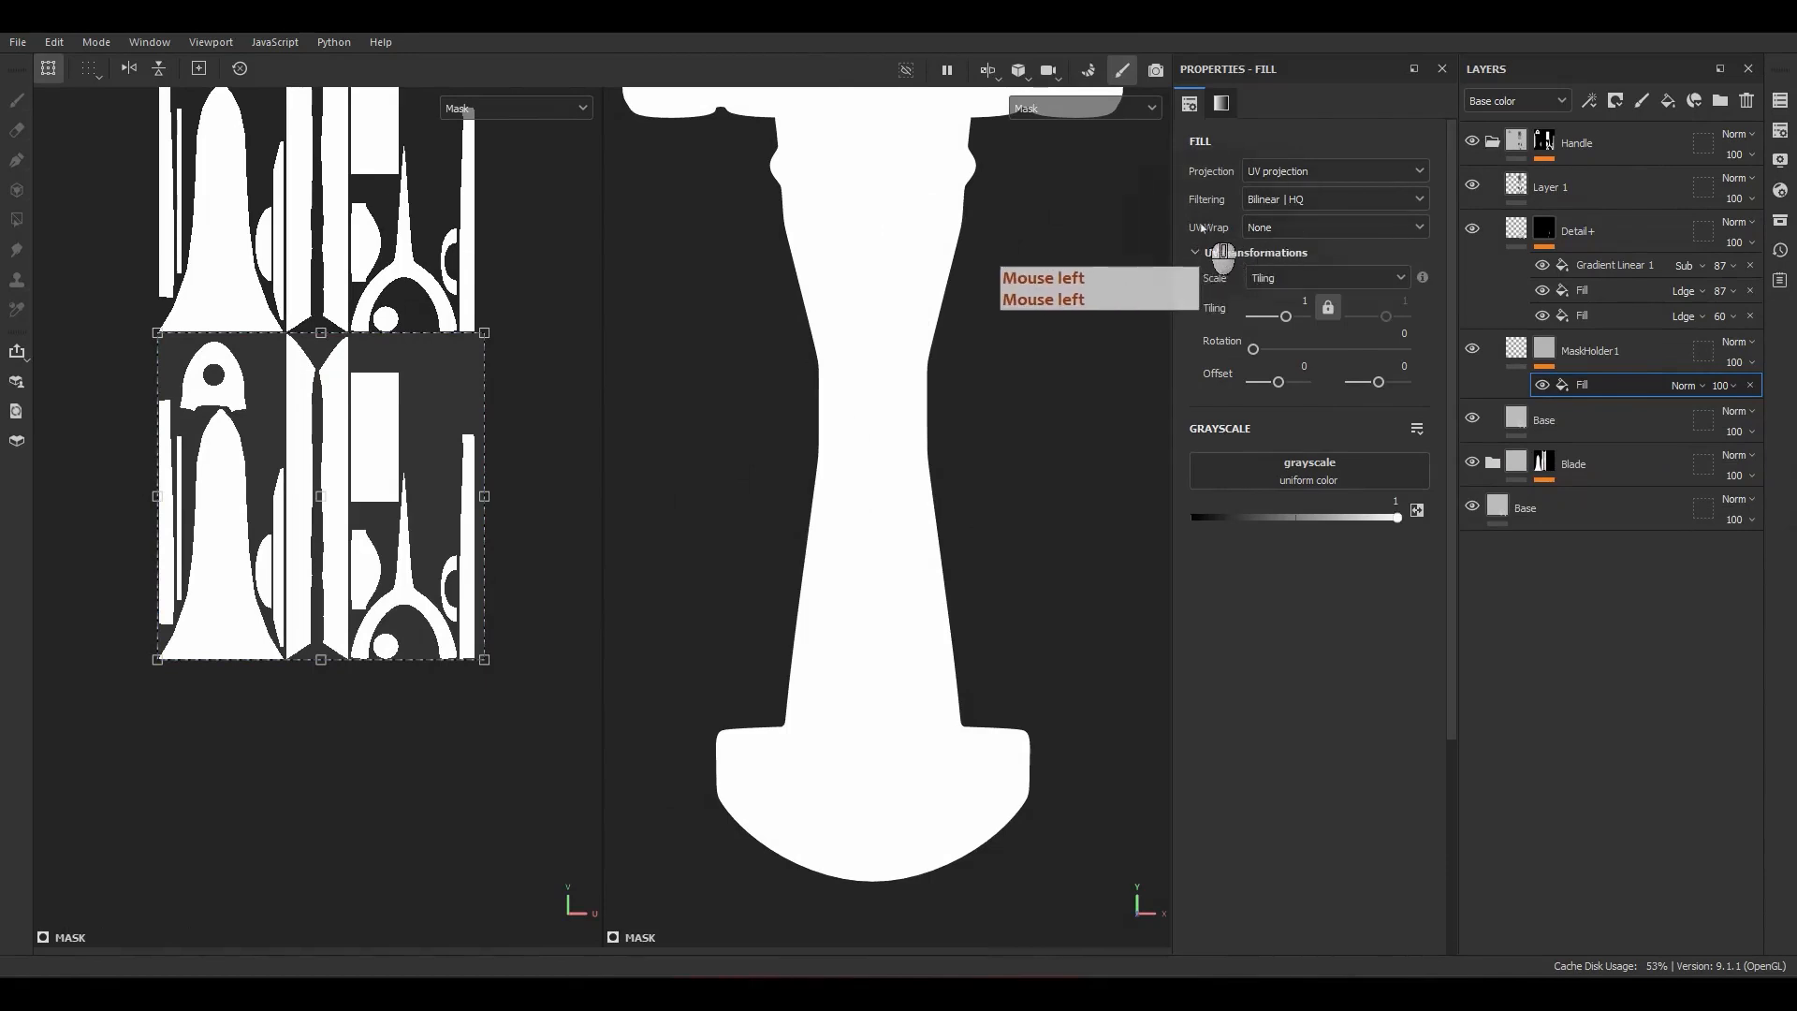
left_click(1255, 231)
left_click(1209, 253)
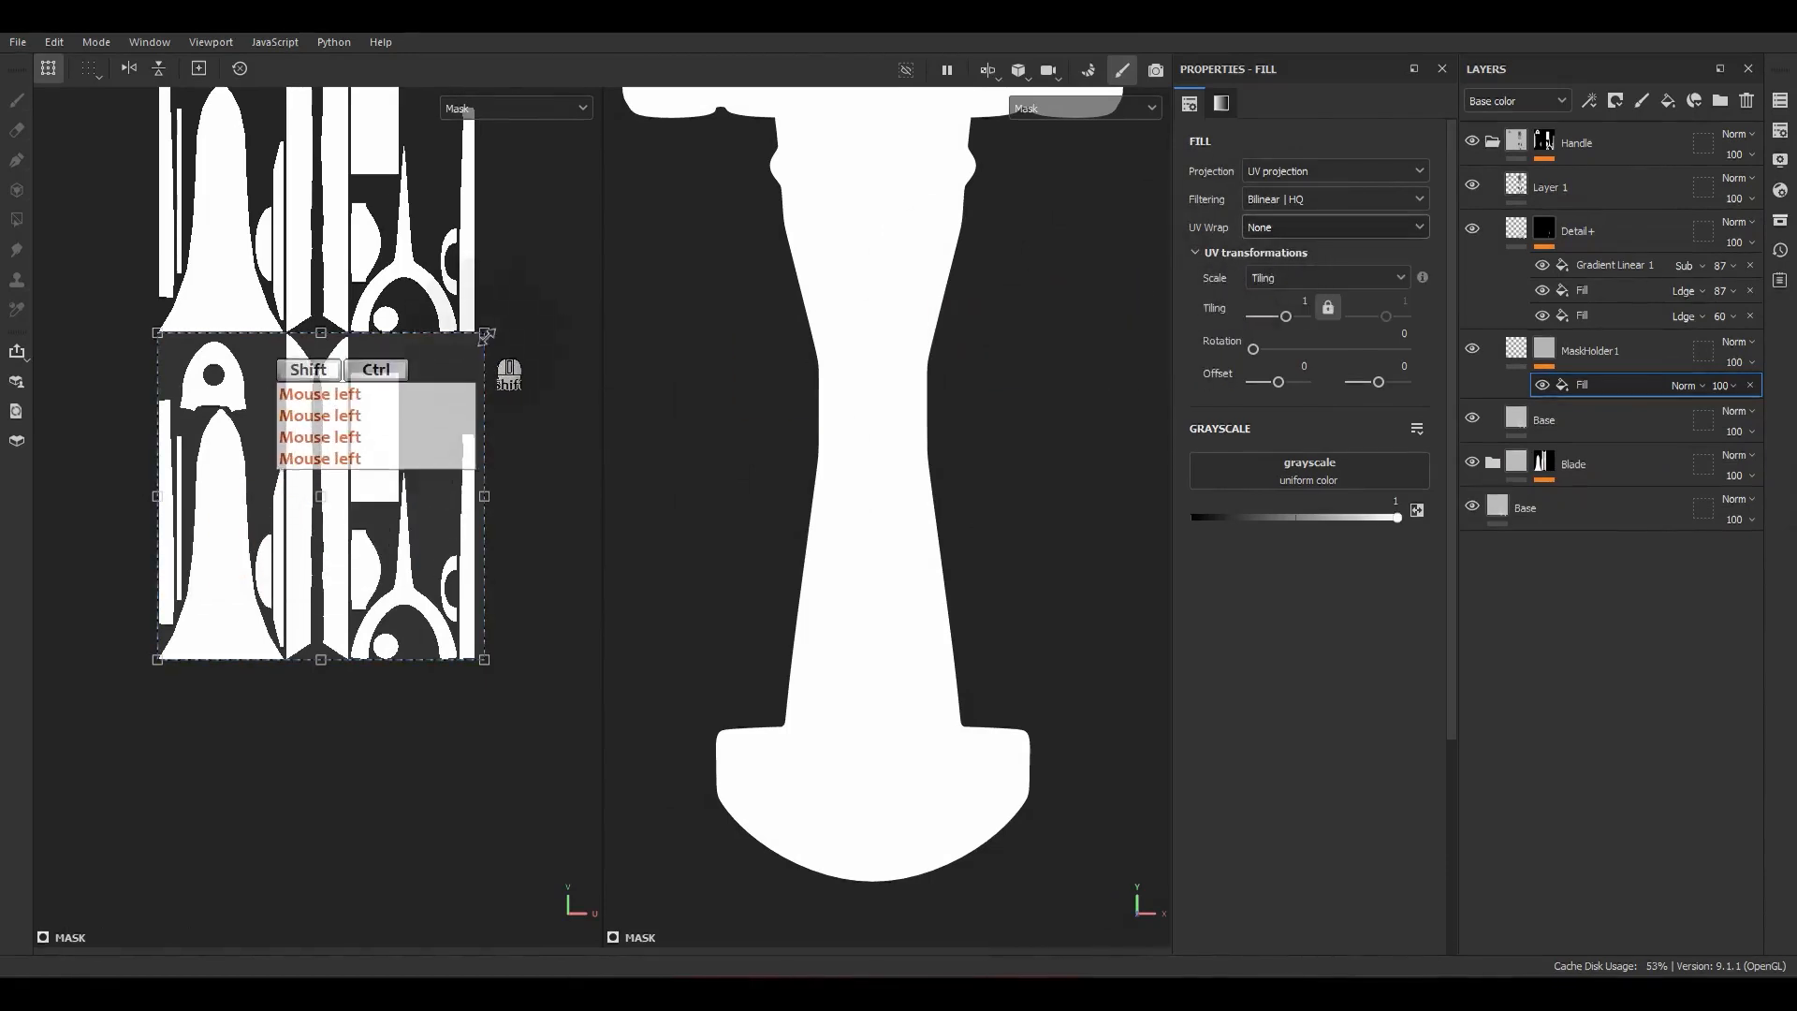
Step: Shrink the fill projection uniformly to a tiling of about 12.1 and place it over the upper-middle part of the grip's UV shell
left_click_drag(485, 335, 450, 459, "ctrl+shift")
scroll(328, 495, "up", 4)
scroll(453, 459, "up", 2)
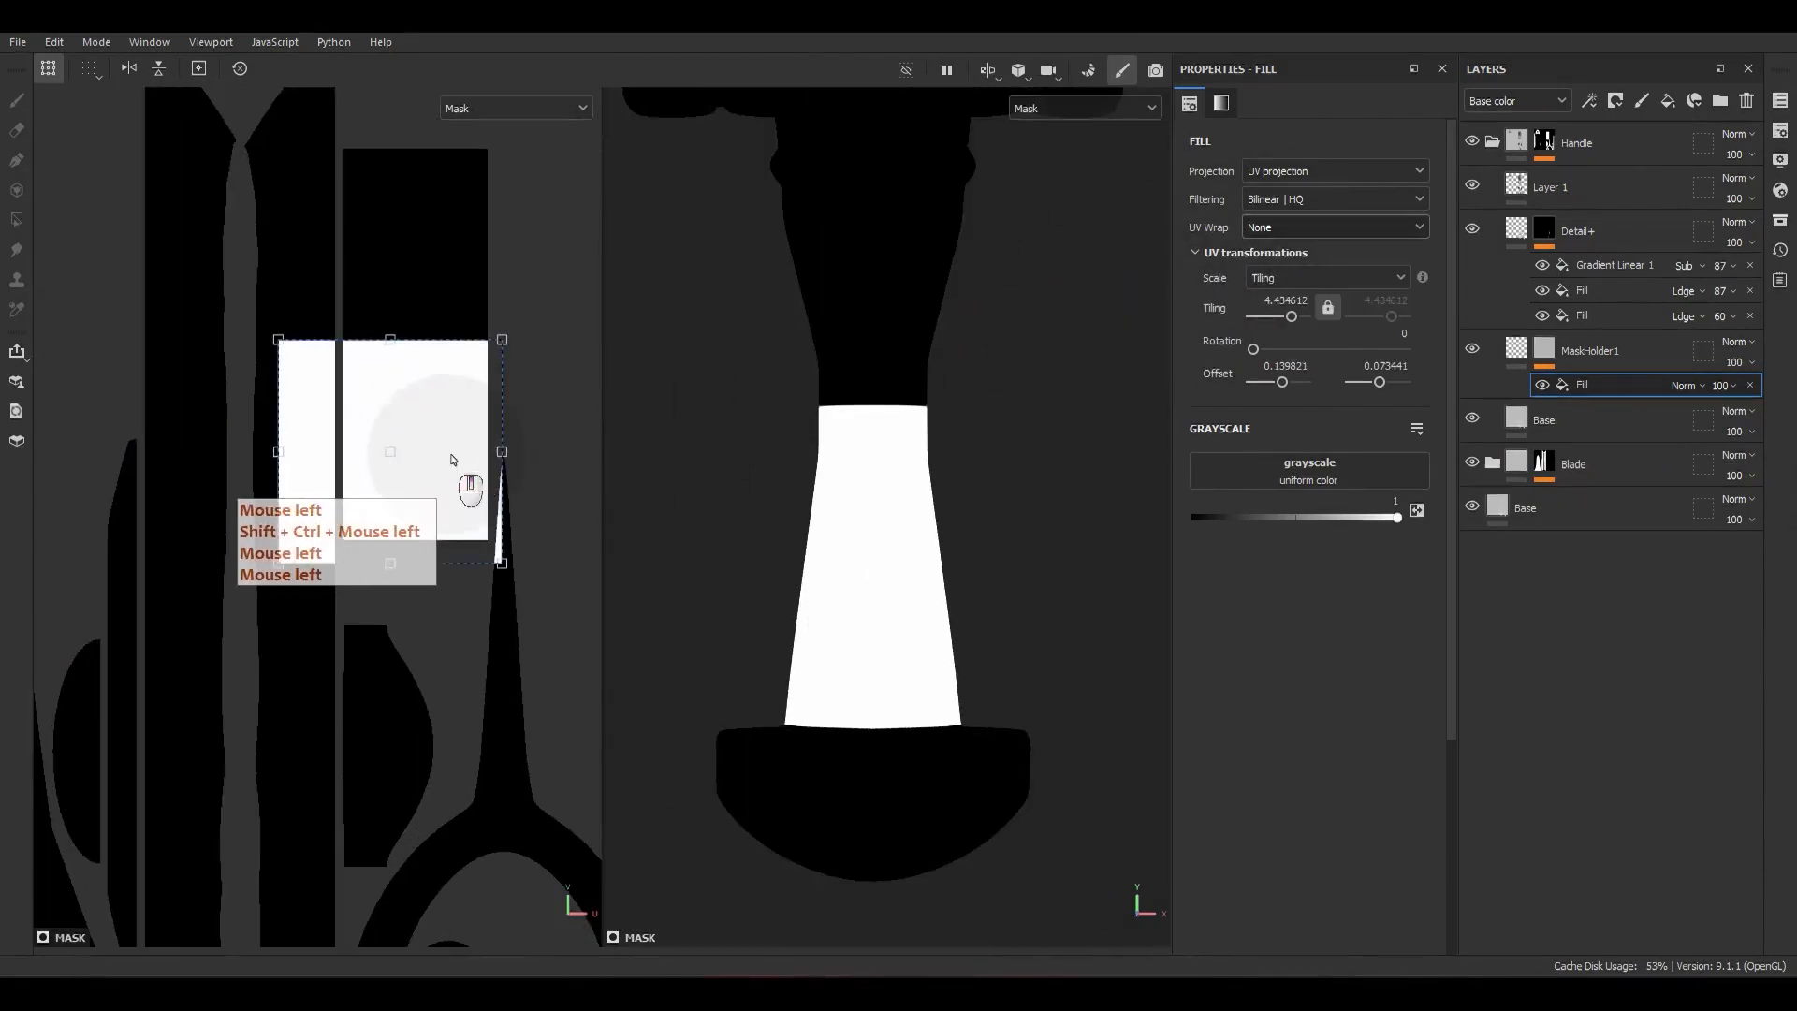
left_click_drag(504, 342, 406, 285, "ctrl+shift")
scroll(432, 488, "up", 3)
middle_click_drag(406, 291, 451, 510, "alt")
scroll(453, 491, "up", 2)
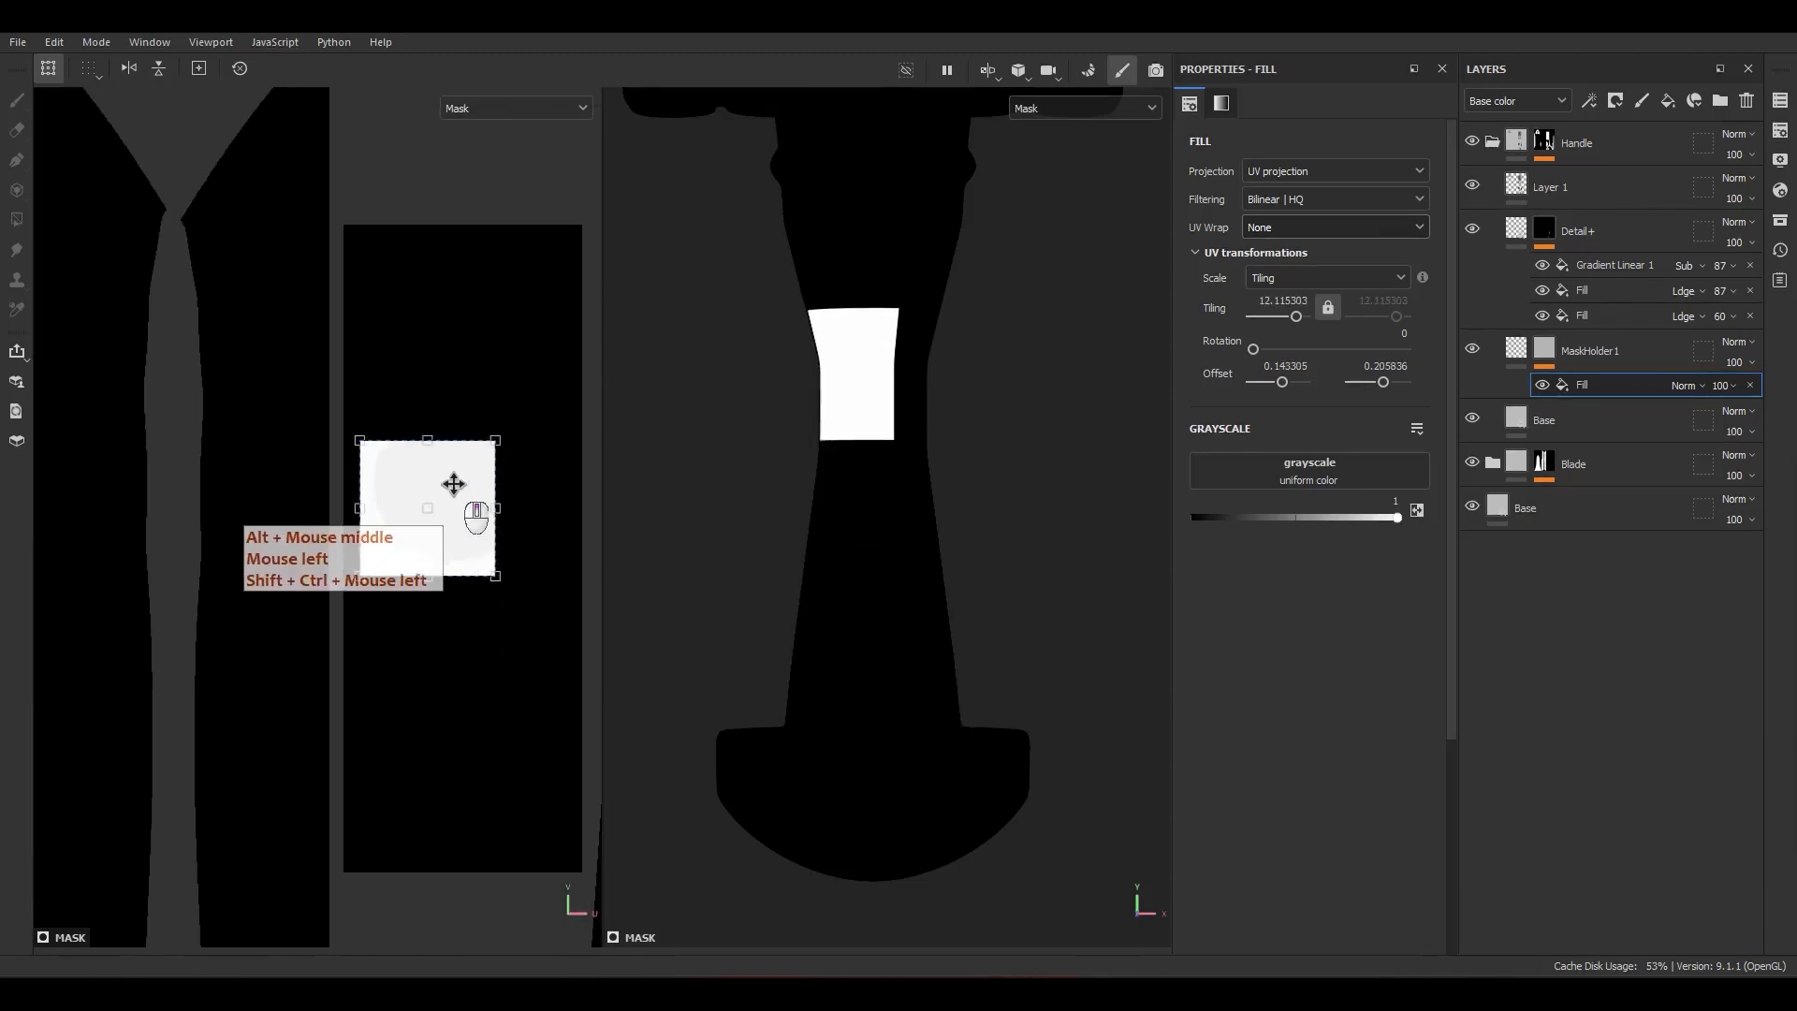
left_click_drag(452, 489, 444, 536)
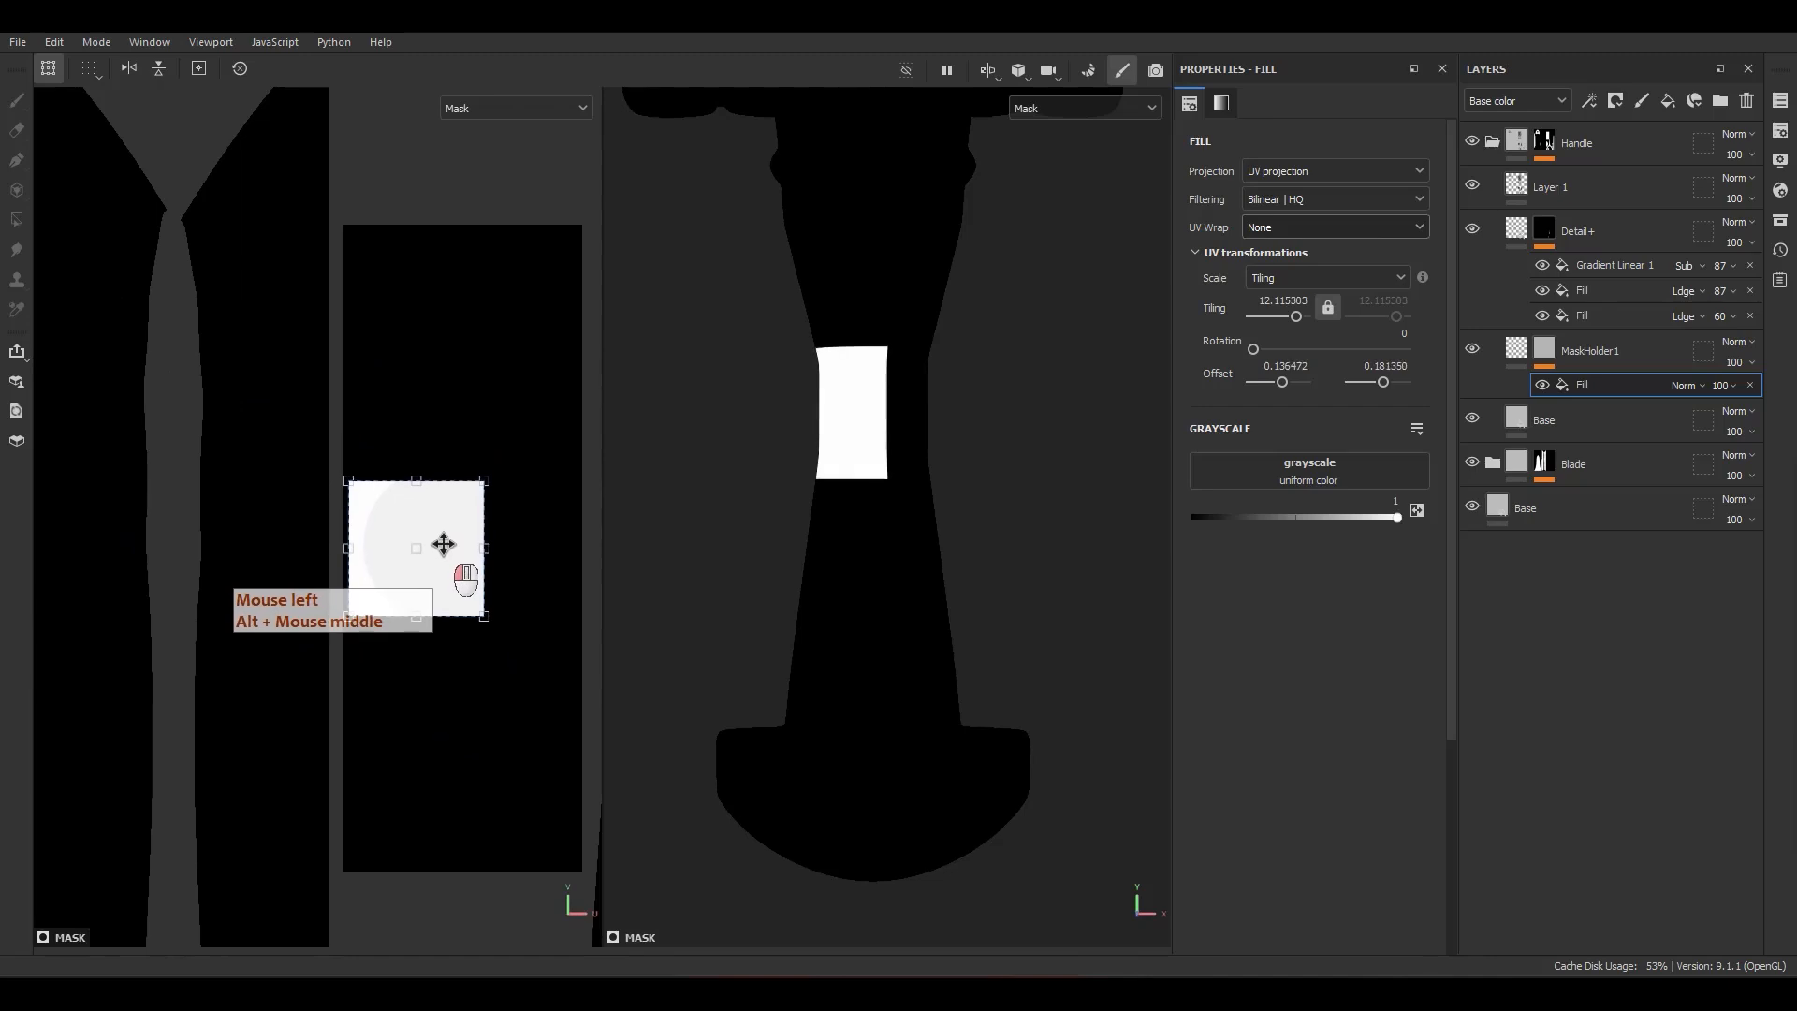
Step: Check the fill's placement against the grip pattern in the material view and return to the MaskHolder1 mask display
key("m")
scroll(854, 389, "up", 3)
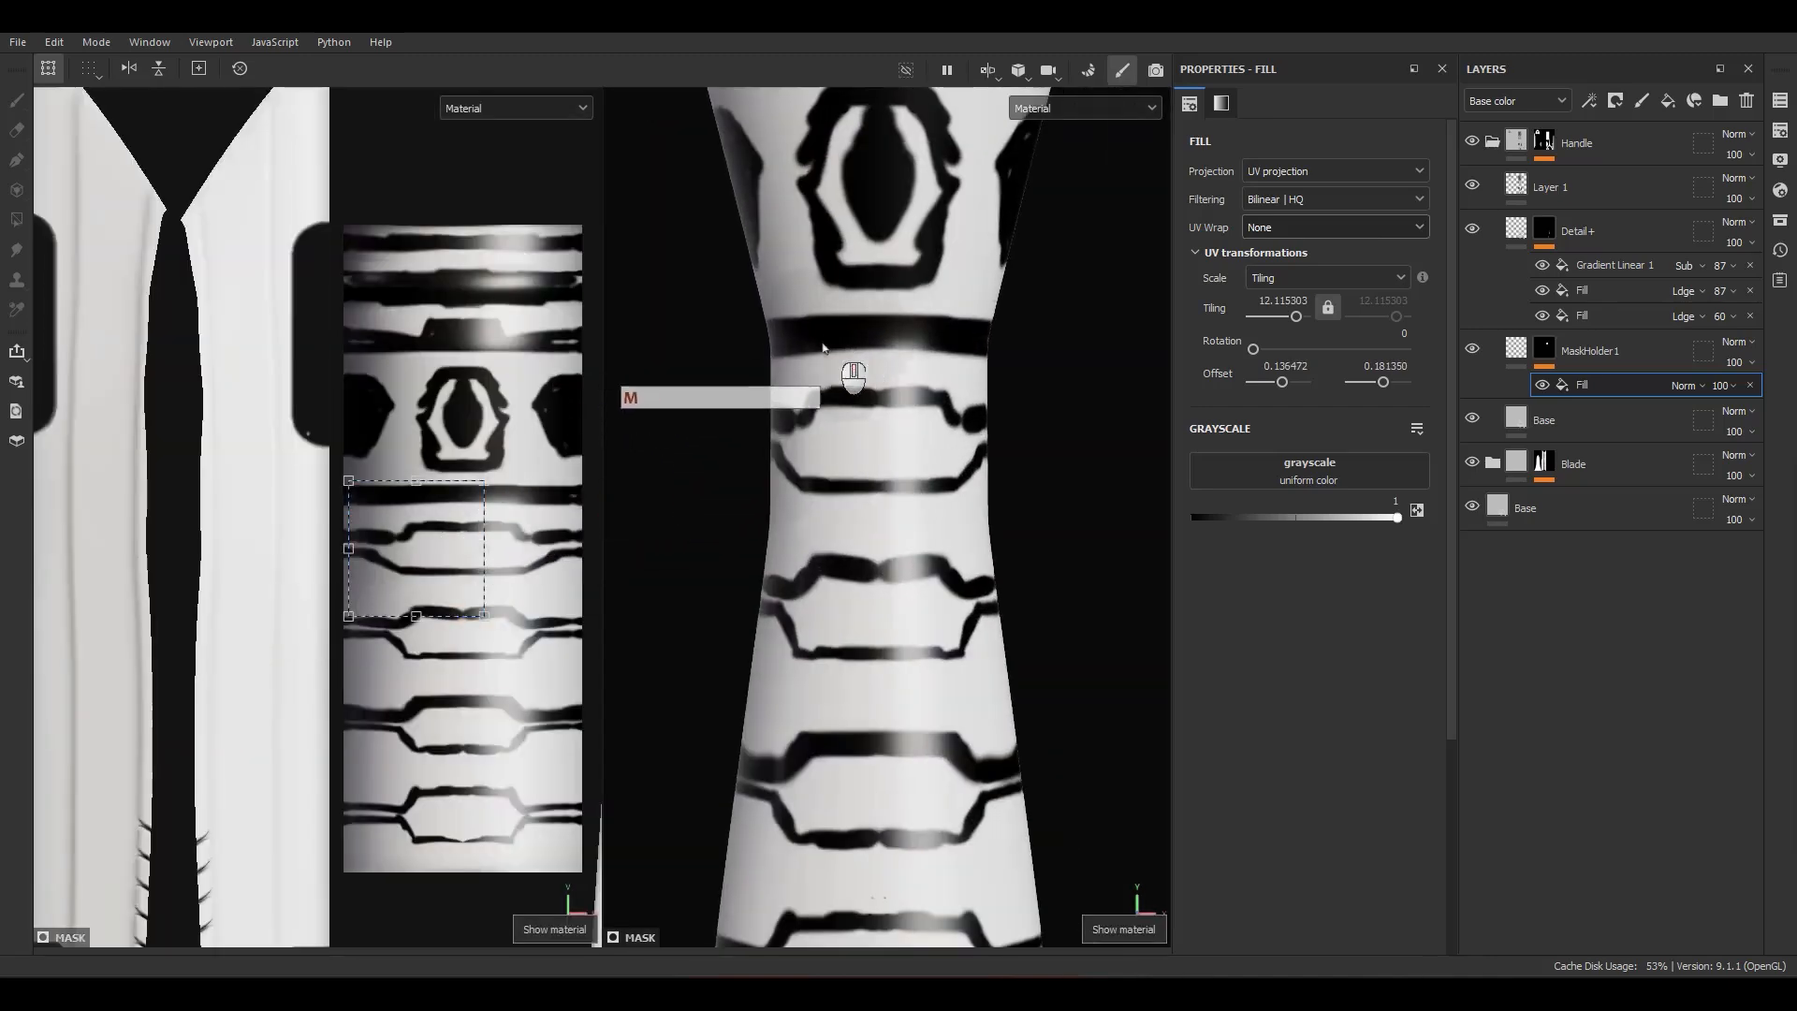
left_click(1516, 348)
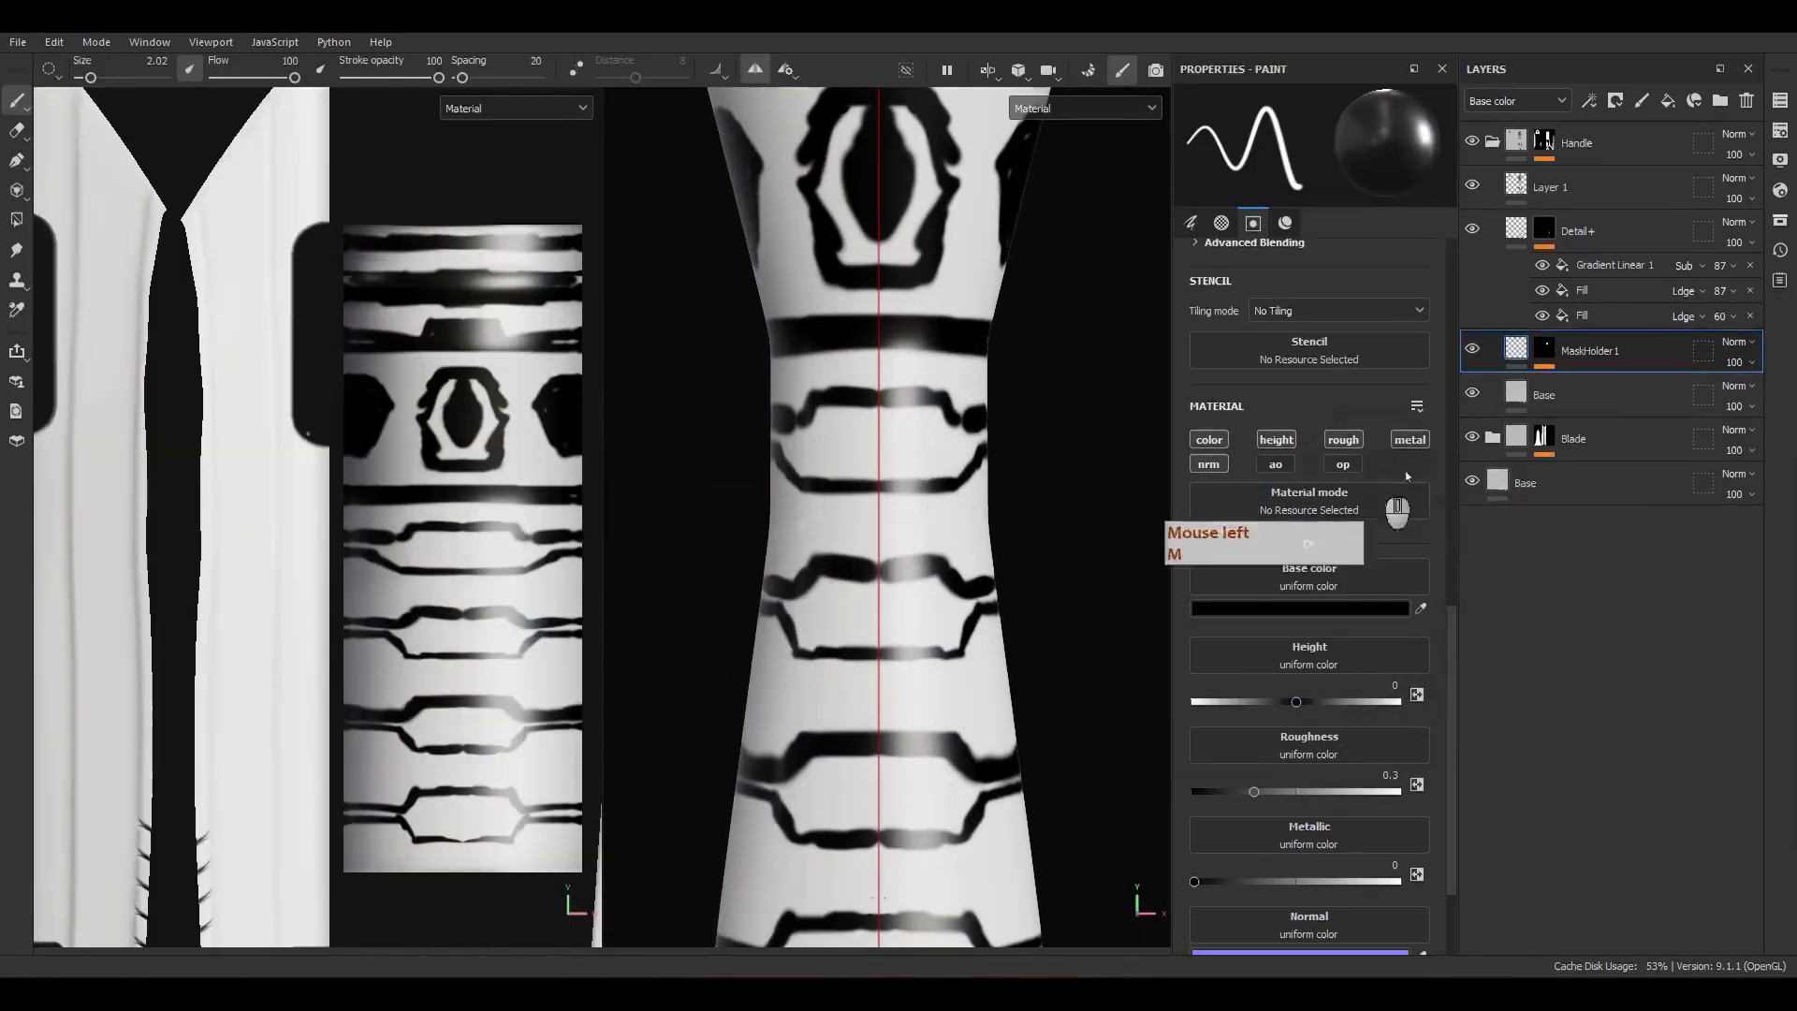
left_click(1544, 348)
left_click(1544, 349)
left_click(1544, 348, "alt")
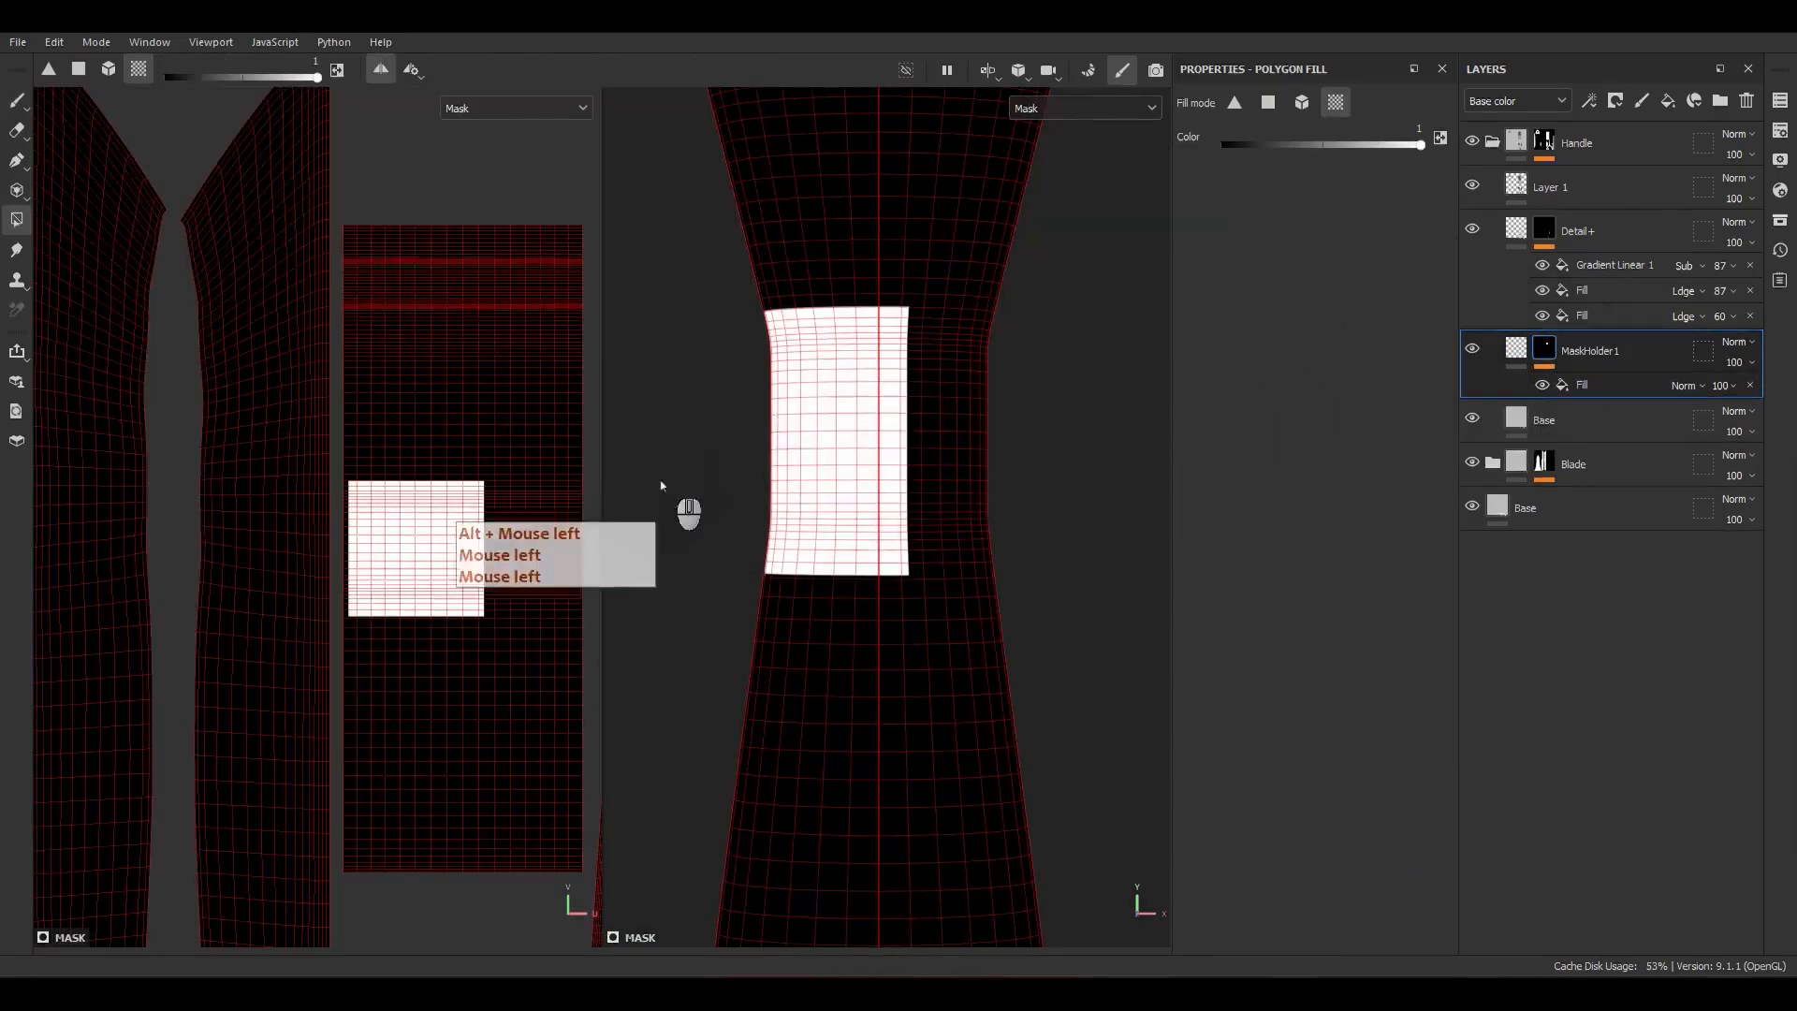
Step: Reshape the fill into a horizontal band across the full width of the grip's UV shell, with tiling about 6.59 by 27.75
left_click(1582, 384)
left_click(425, 535)
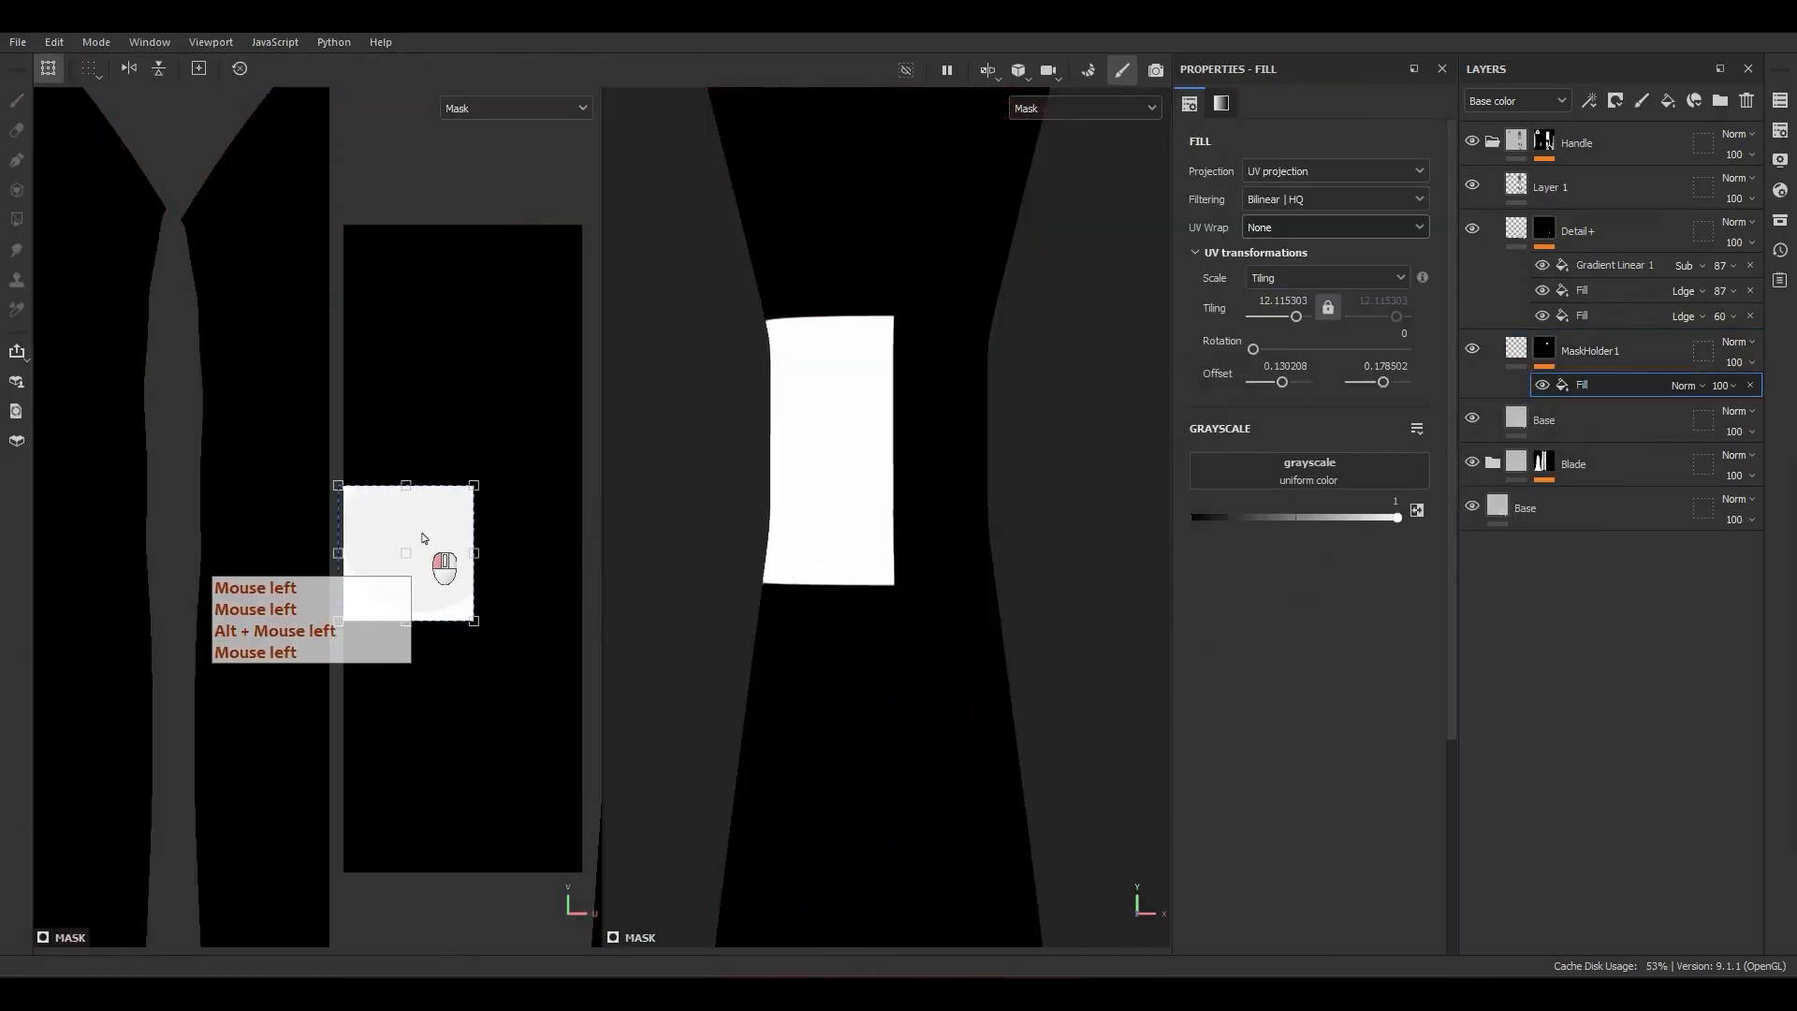
left_click_drag(423, 538, 422, 547)
left_click_drag(409, 633, 582, 524)
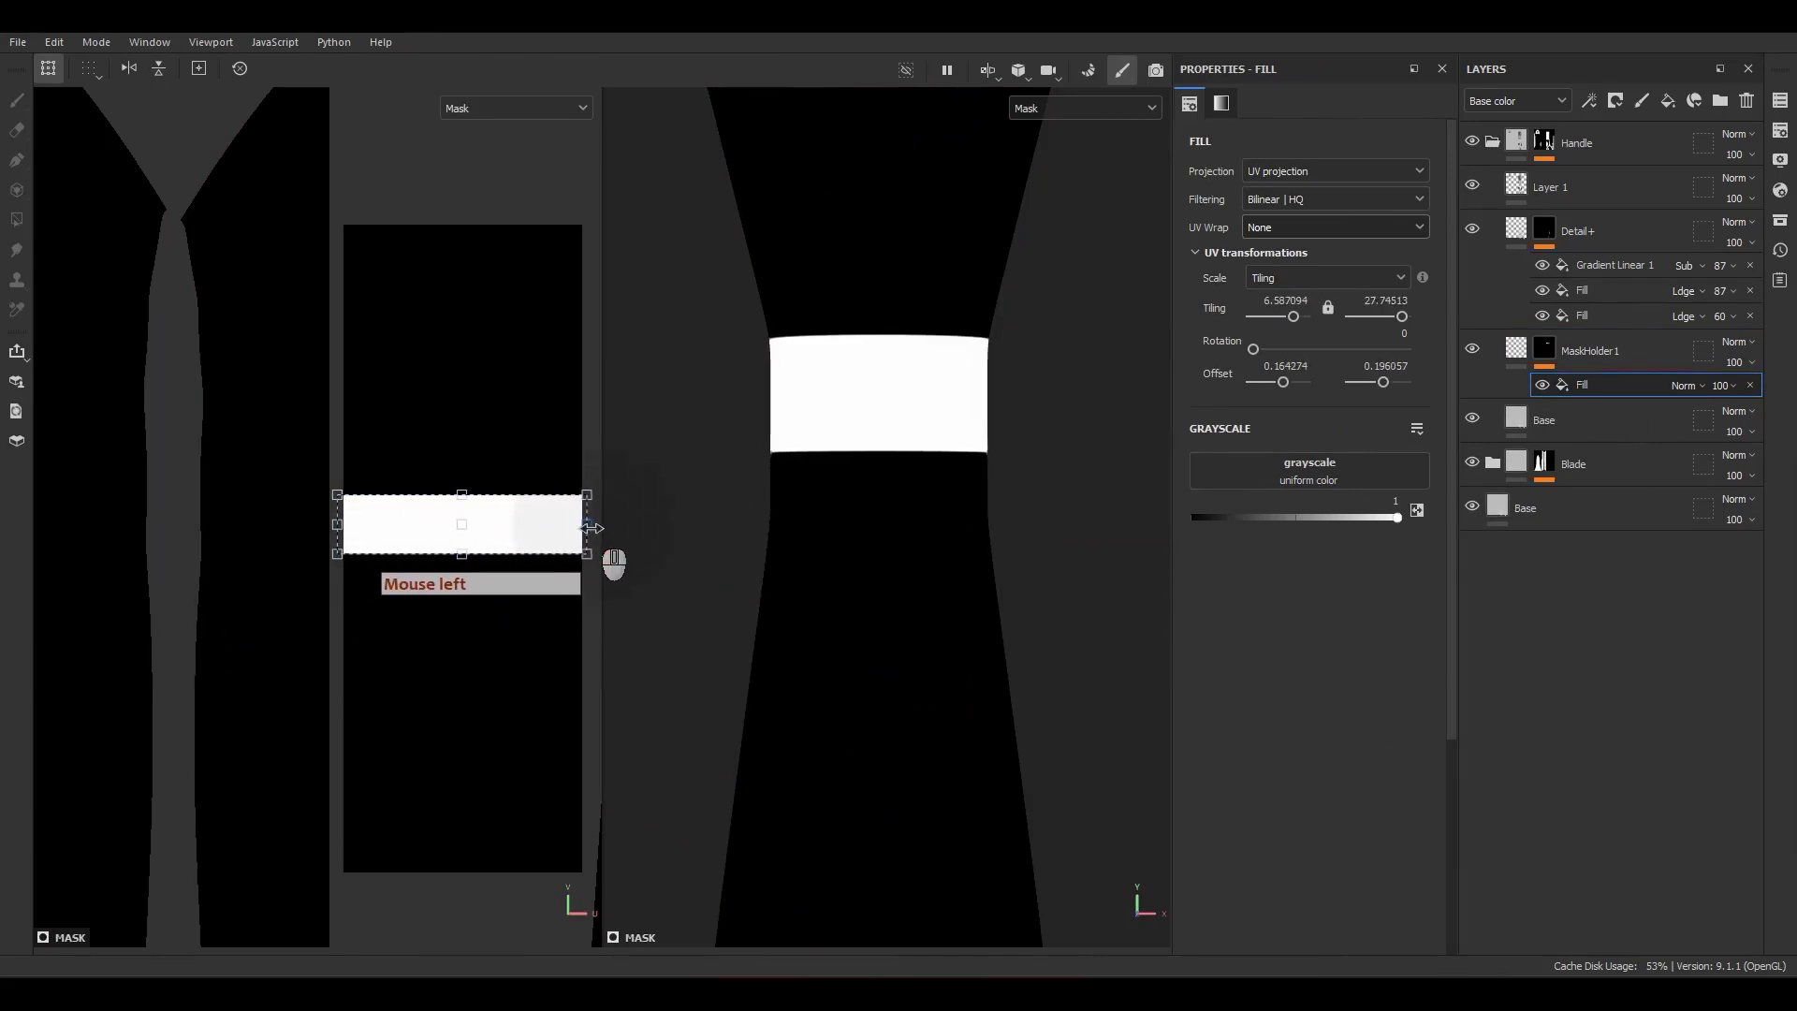
Step: Change the MaskHolder1 band fill's blending mode to Linear dodge
left_click(1684, 385)
left_click(1709, 563)
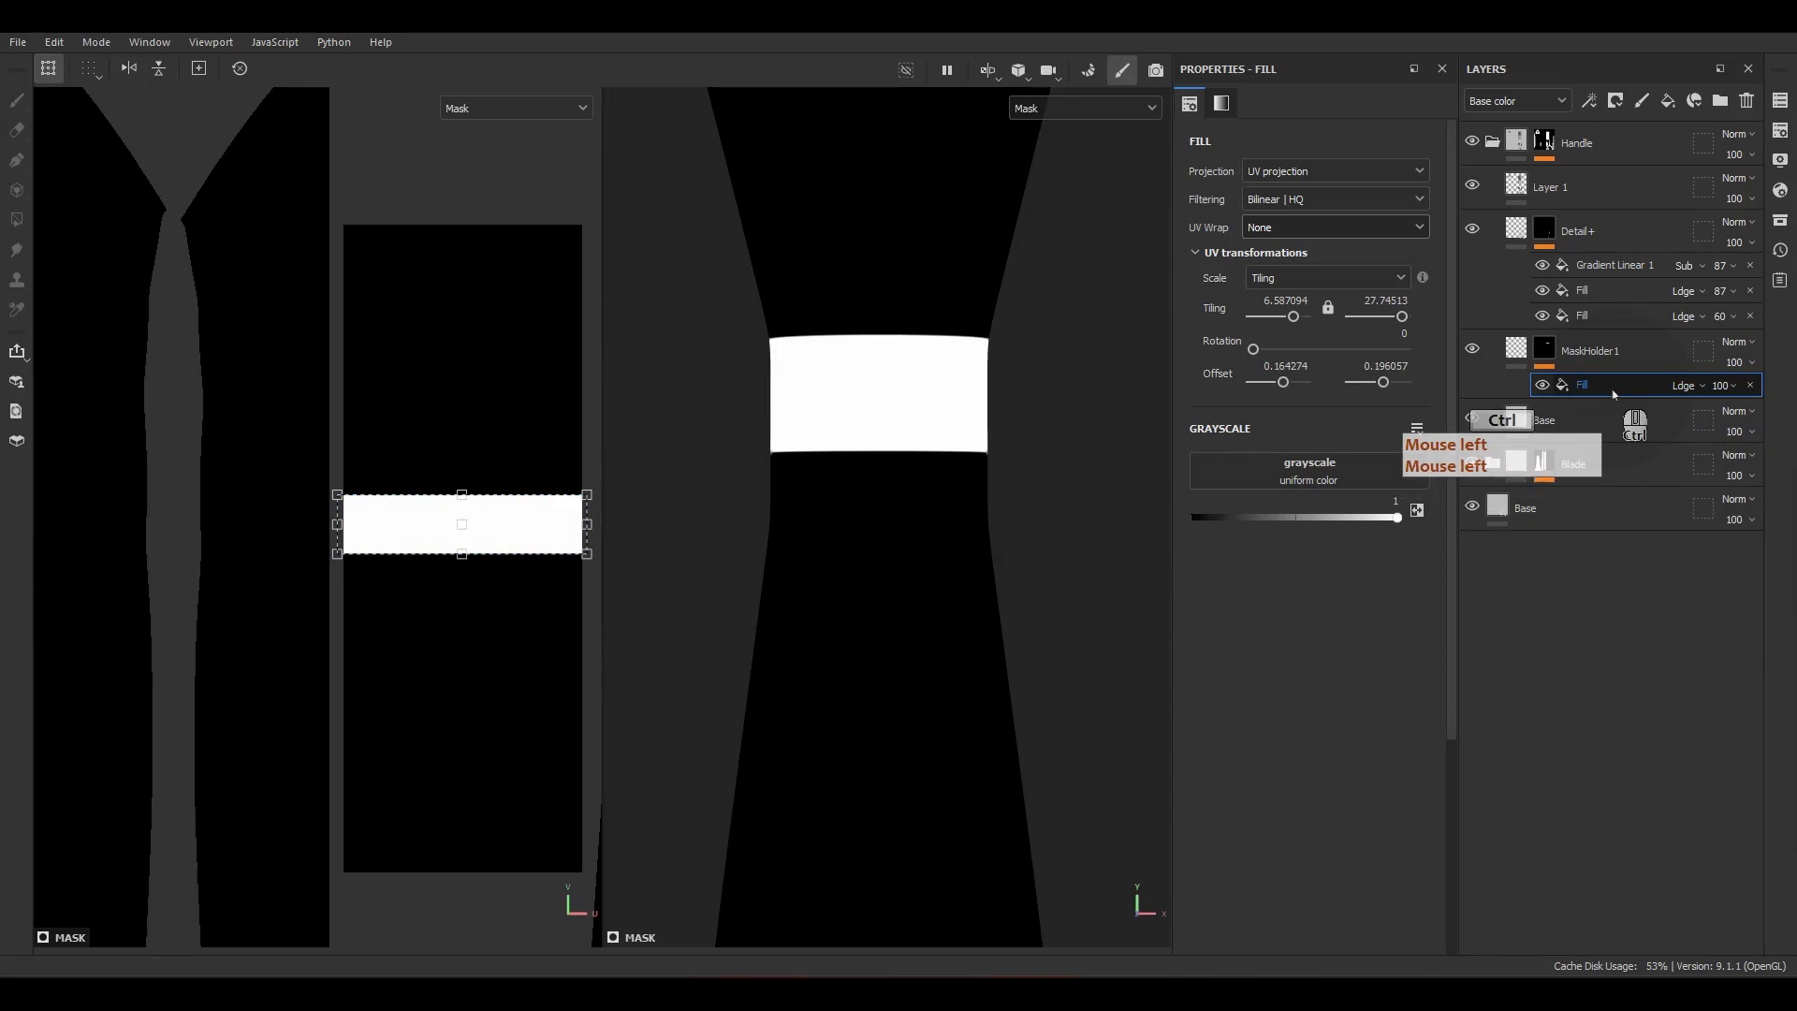
Step: Duplicate the band fill twice, stacking each copy directly below the previous band with a thin gap between them
key("ctrl+d")
scroll(524, 561, "up", 2)
left_click_drag(553, 533, 553, 598, "shift")
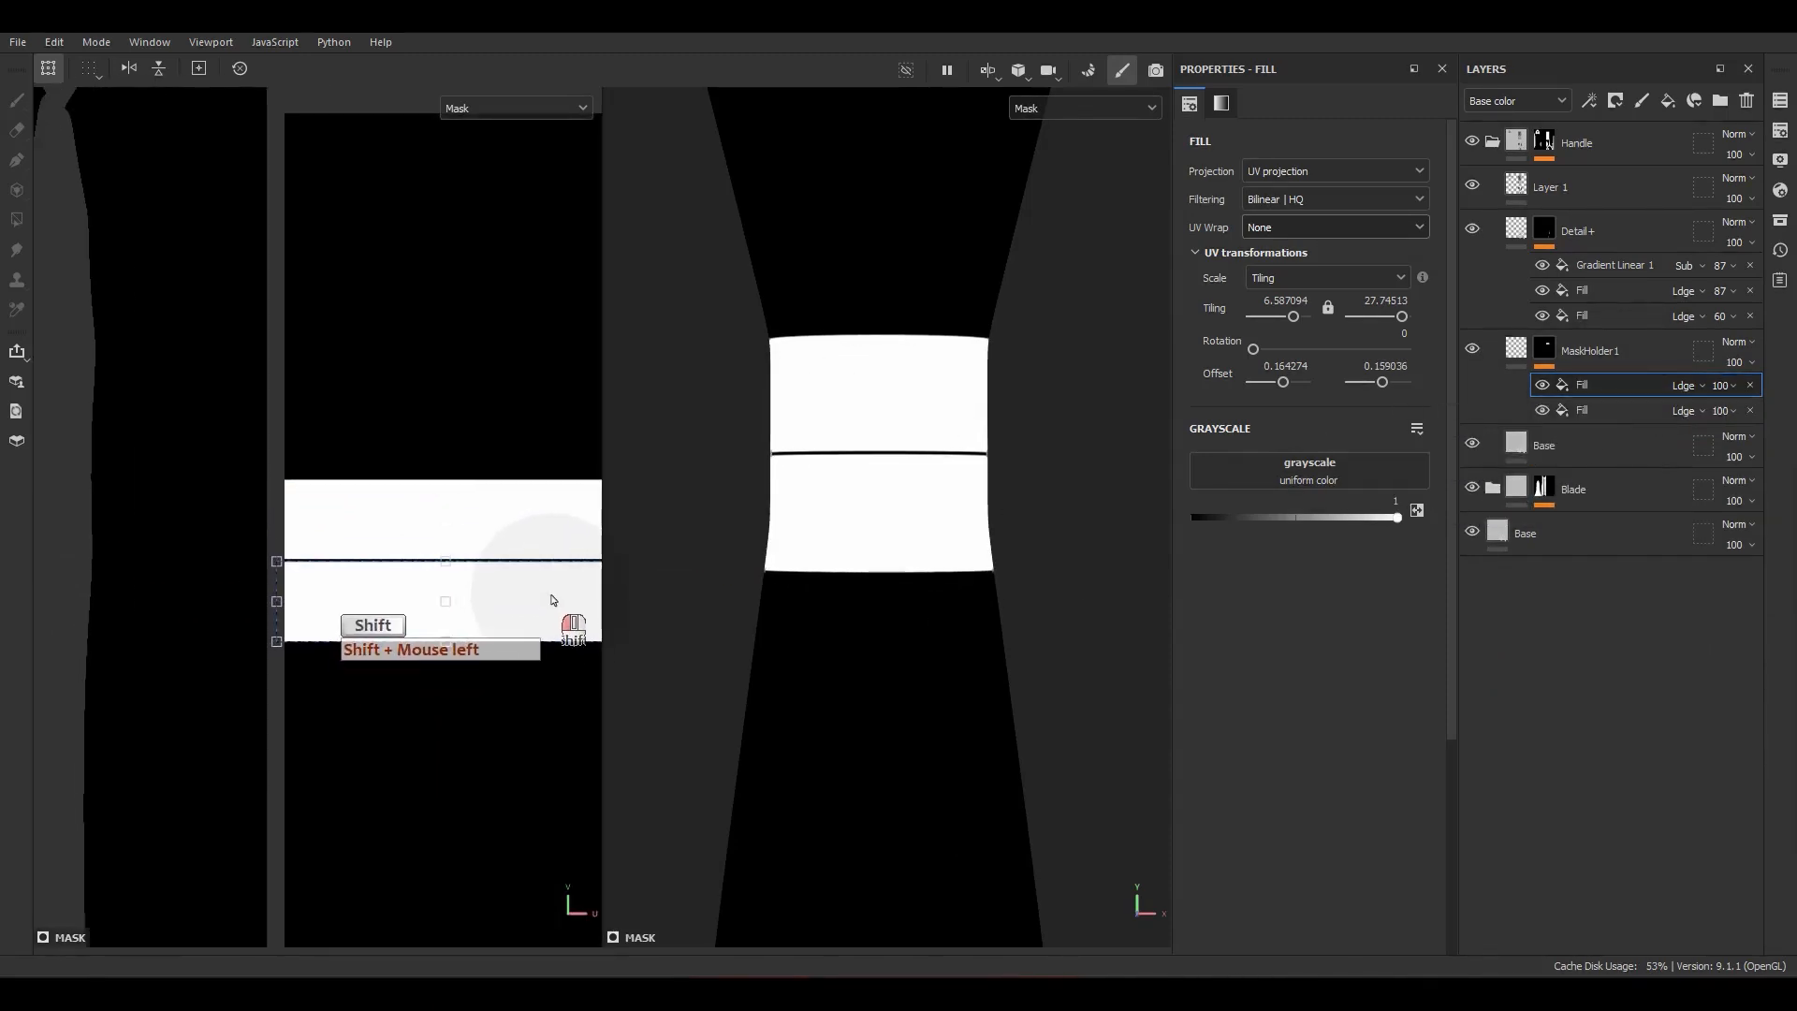
left_click(1605, 388)
key("ctrl+d")
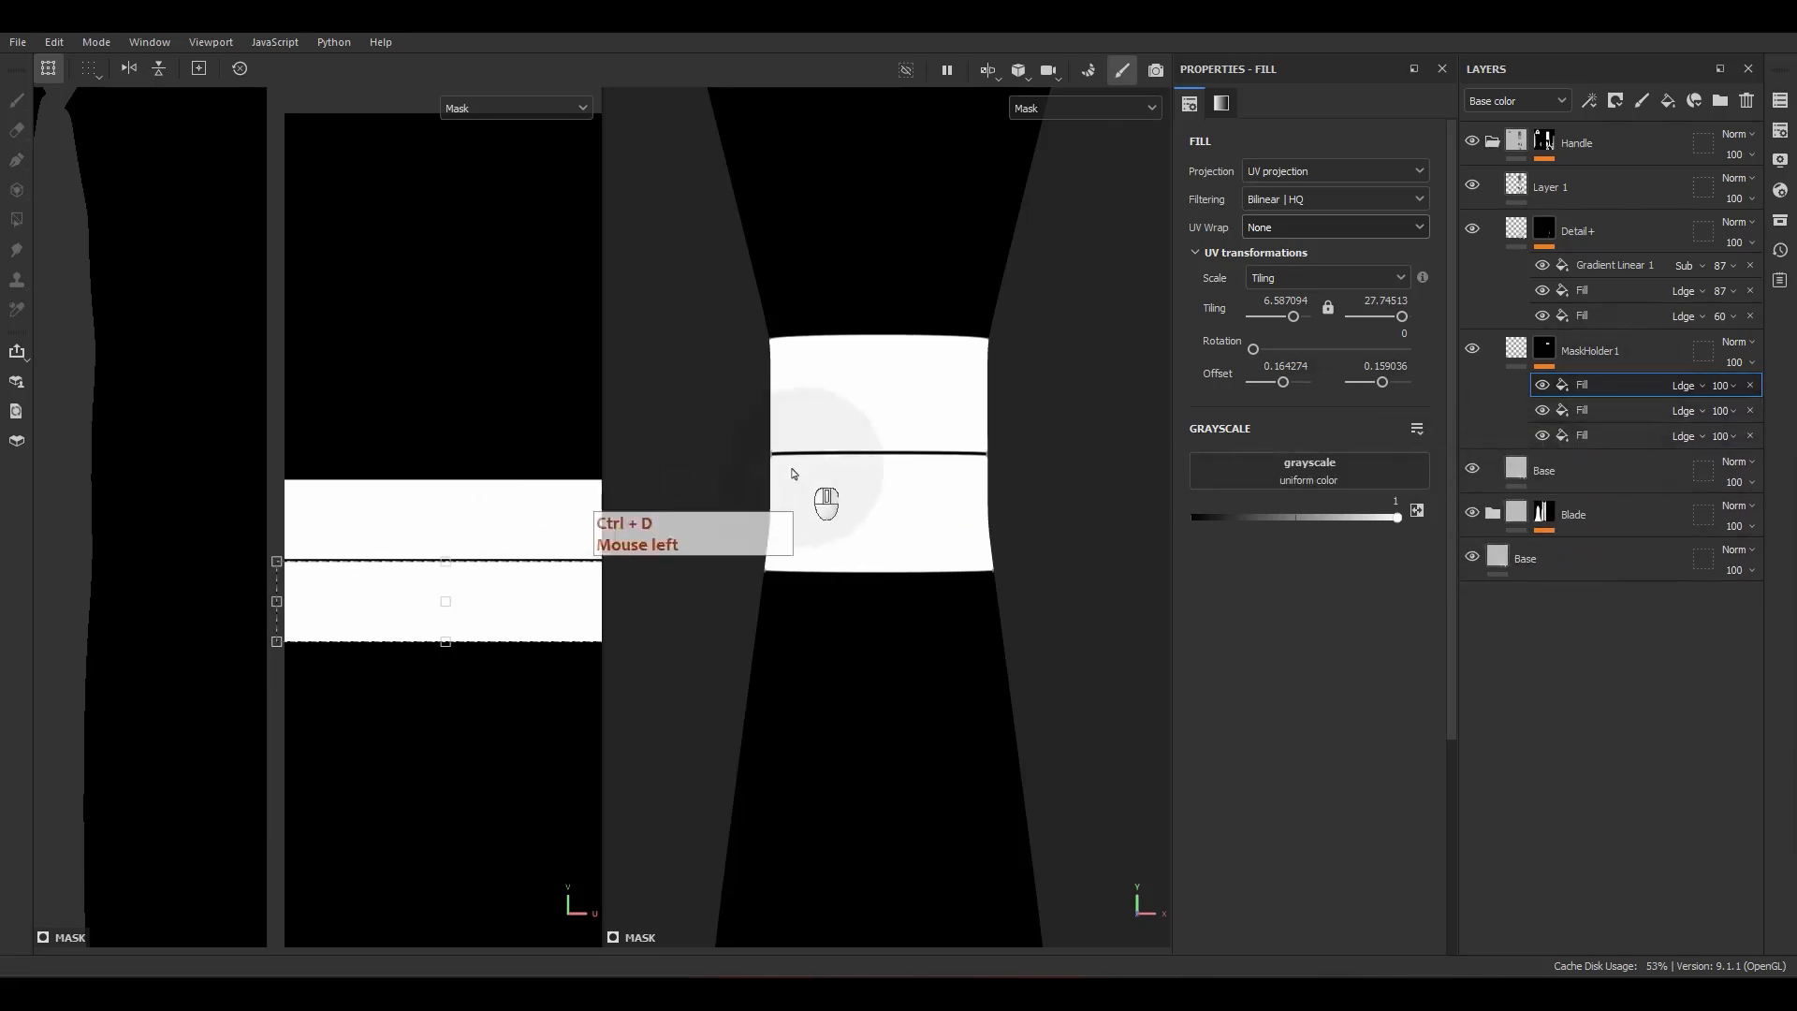
left_click_drag(509, 614, 505, 681, "shift")
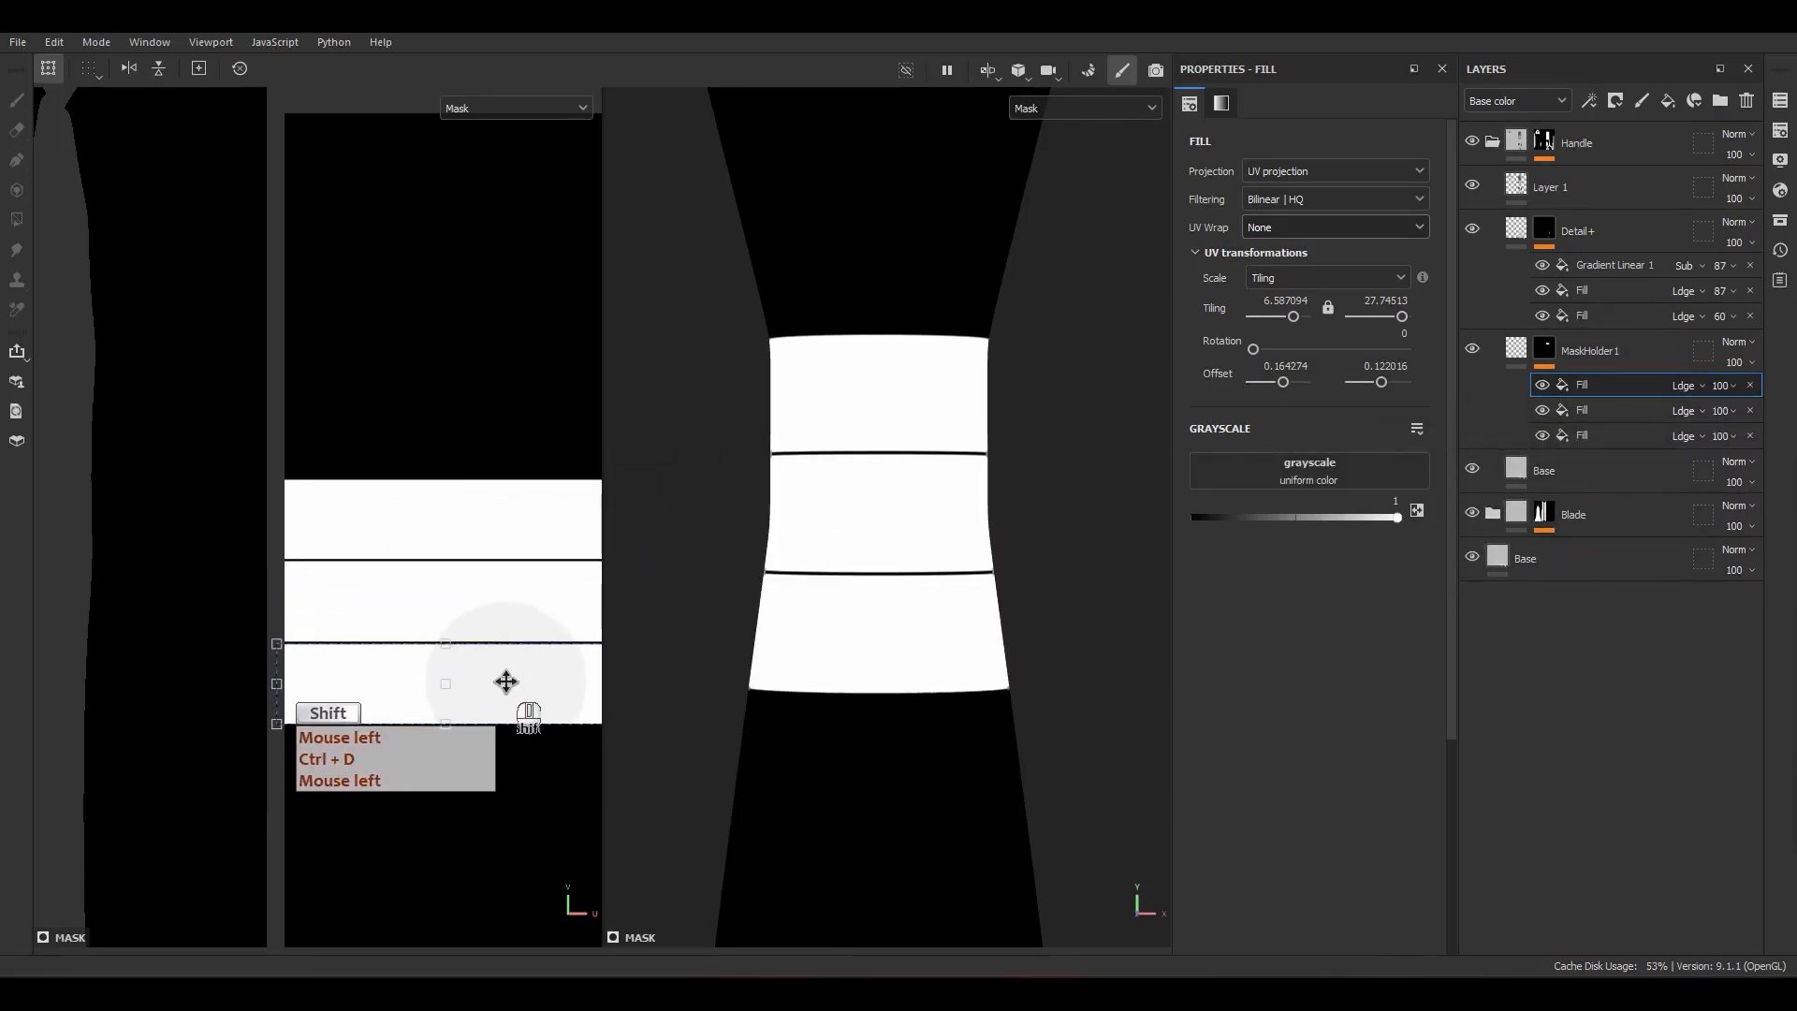
Step: Add two more copies of the band fill, continuing the evenly spaced stack down the grip's UV shell
middle_click_drag(507, 681, 489, 461, "alt")
scroll(490, 461, "up", 1)
left_click(1619, 388)
key("ctrl+d")
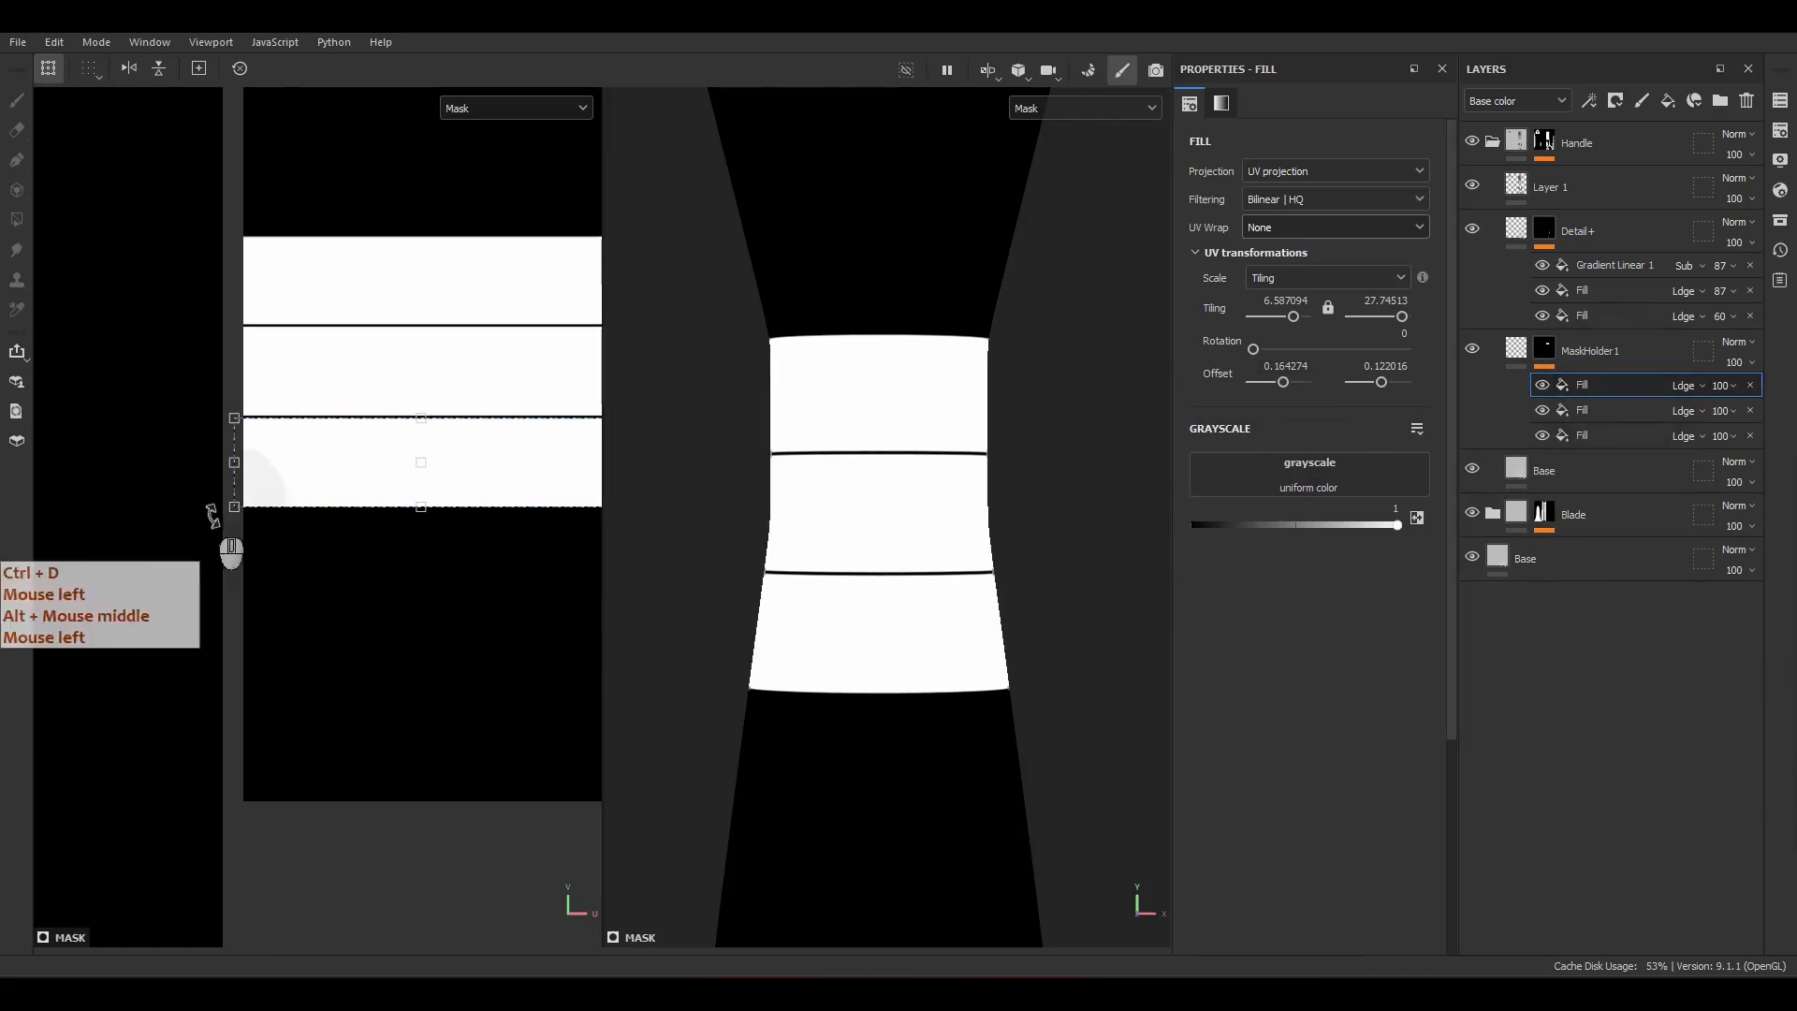
scroll(481, 501, "up", 1)
left_click_drag(487, 512, 510, 567, "shift")
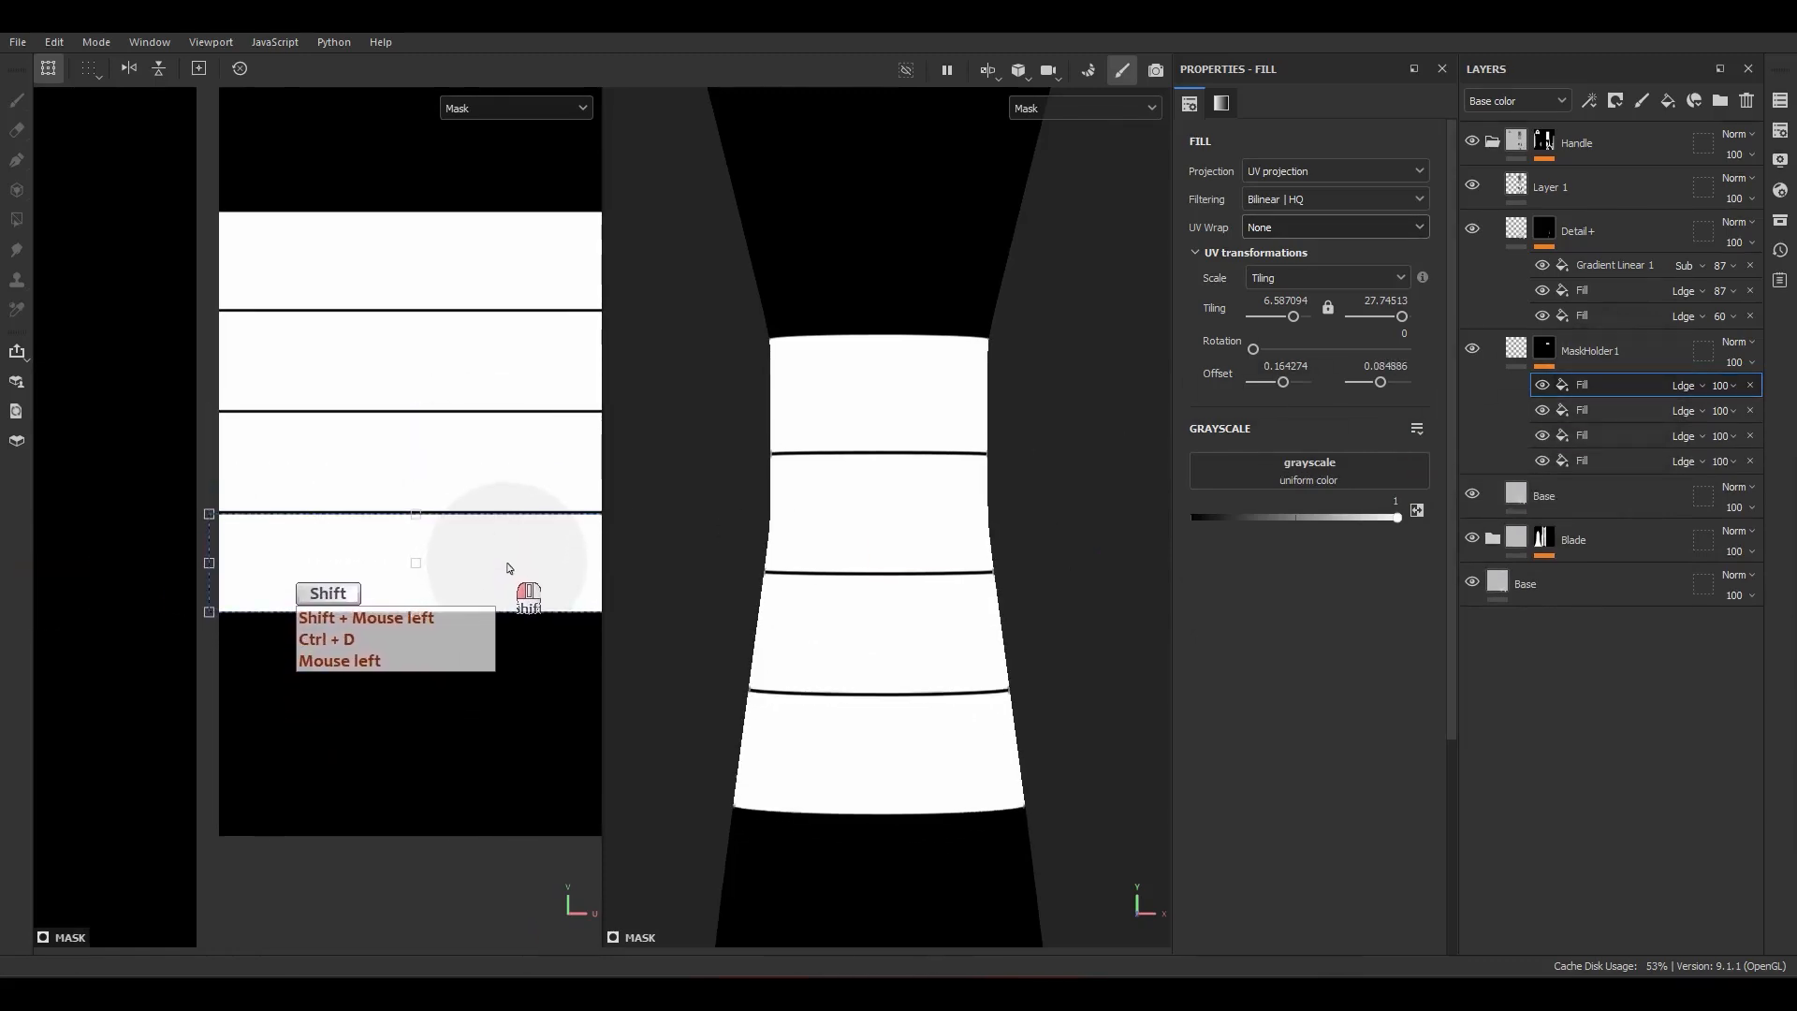
left_click(1619, 384)
key("ctrl+d")
left_click_drag(475, 576, 494, 668, "shift")
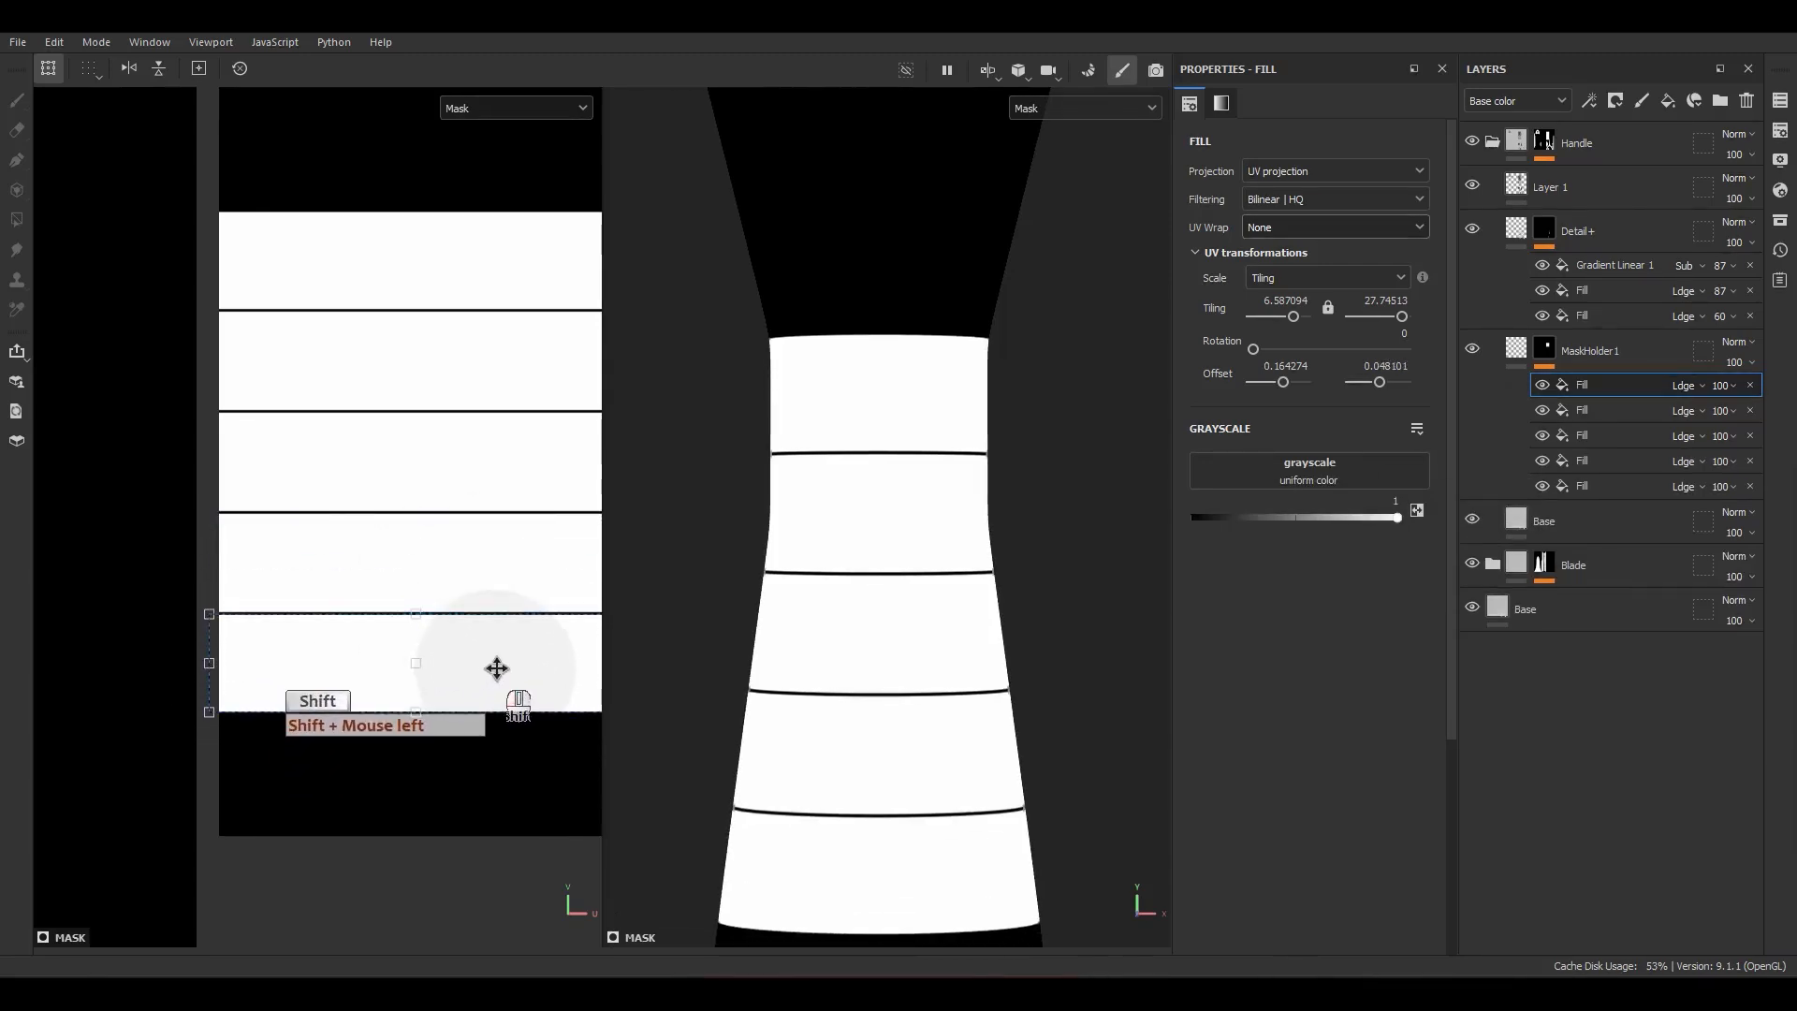
middle_click_drag(433, 732, 359, 569, "alt")
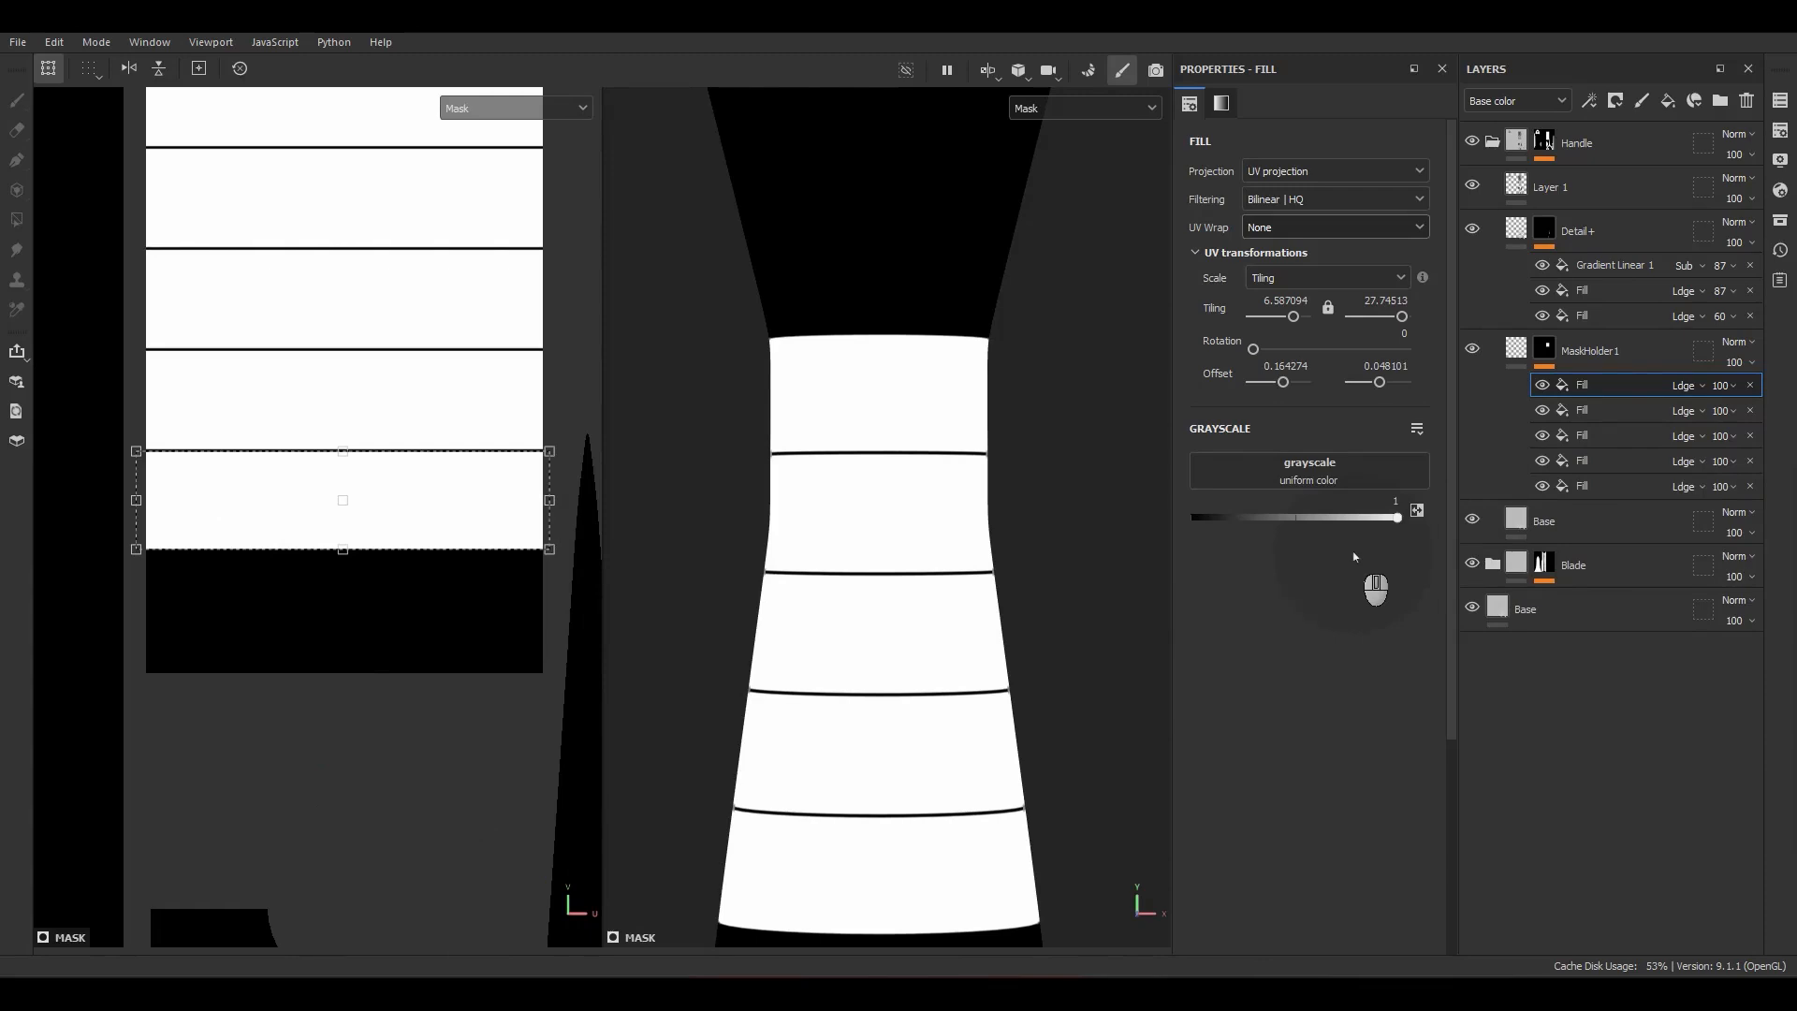
Step: Delete the four duplicated band fills from the MaskHolder1 mask, keeping only the original band
left_click(1750, 385)
left_click(1750, 385)
left_click(1750, 385)
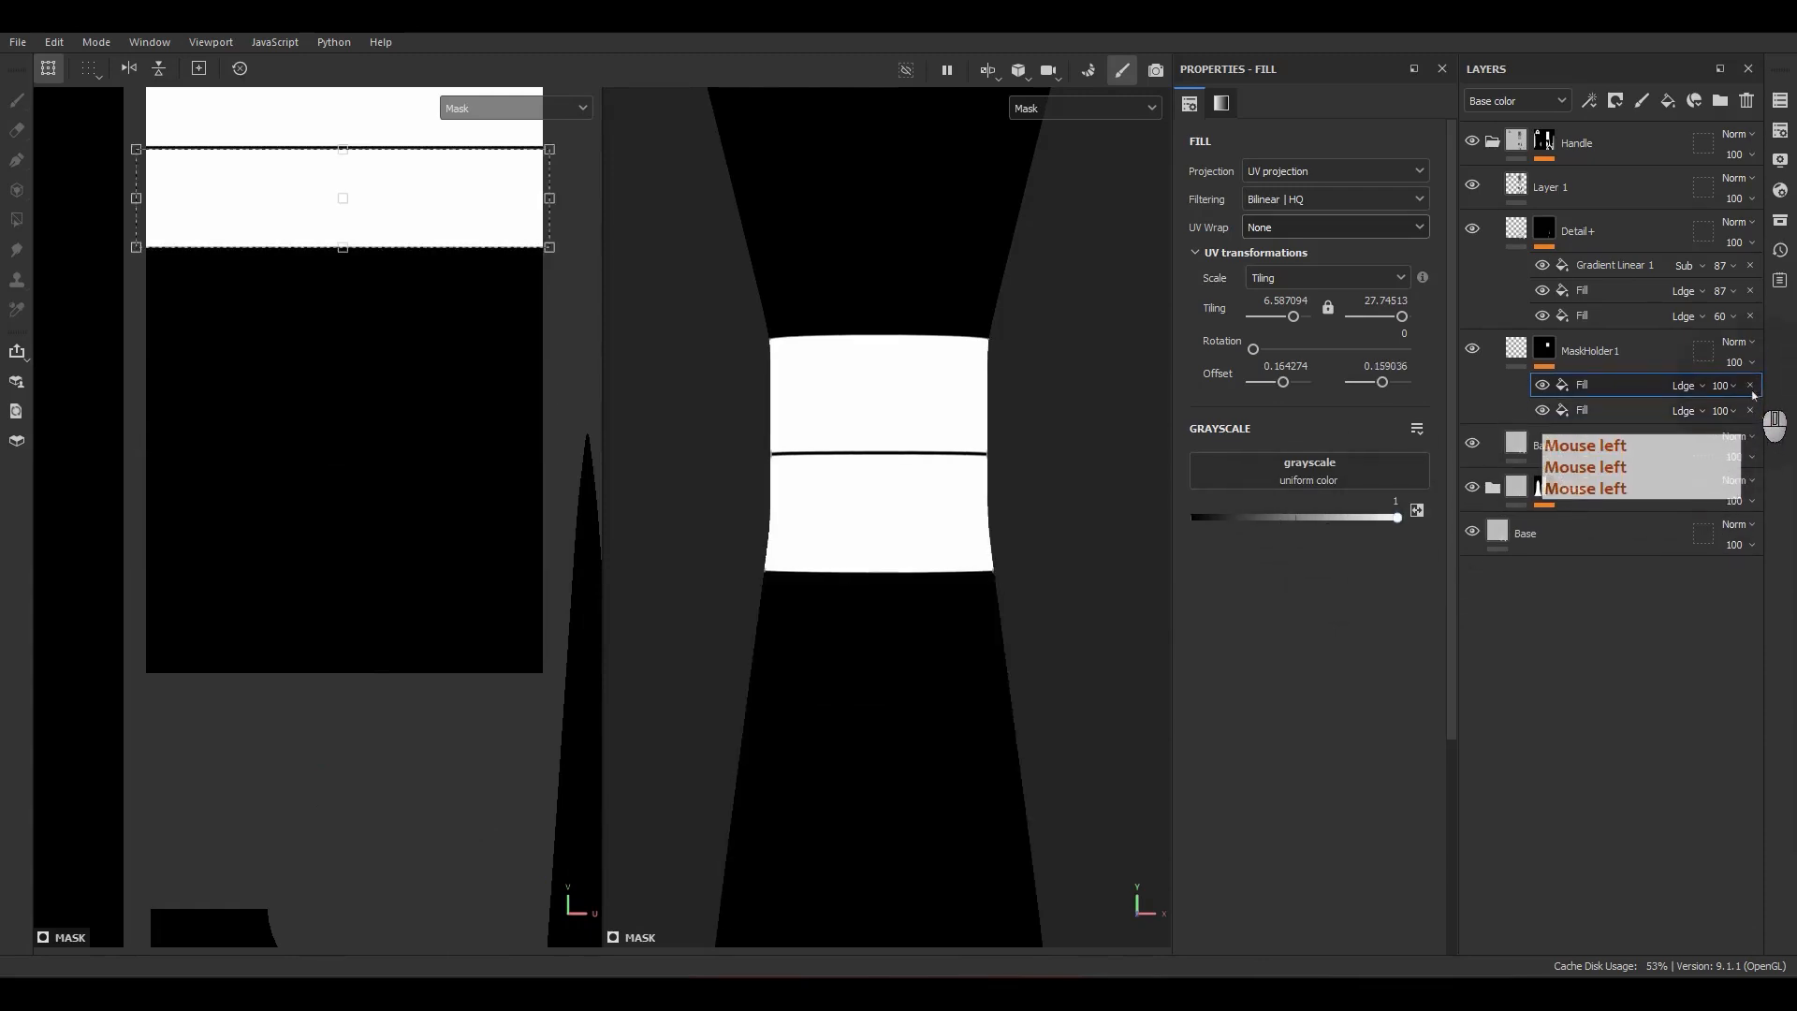
left_click(1750, 385)
Step: Use Gradient Linear 2 as the band fill's grayscale and stretch it down the grip's UV shell to a vertical tiling of about 4.26
left_click(1324, 476)
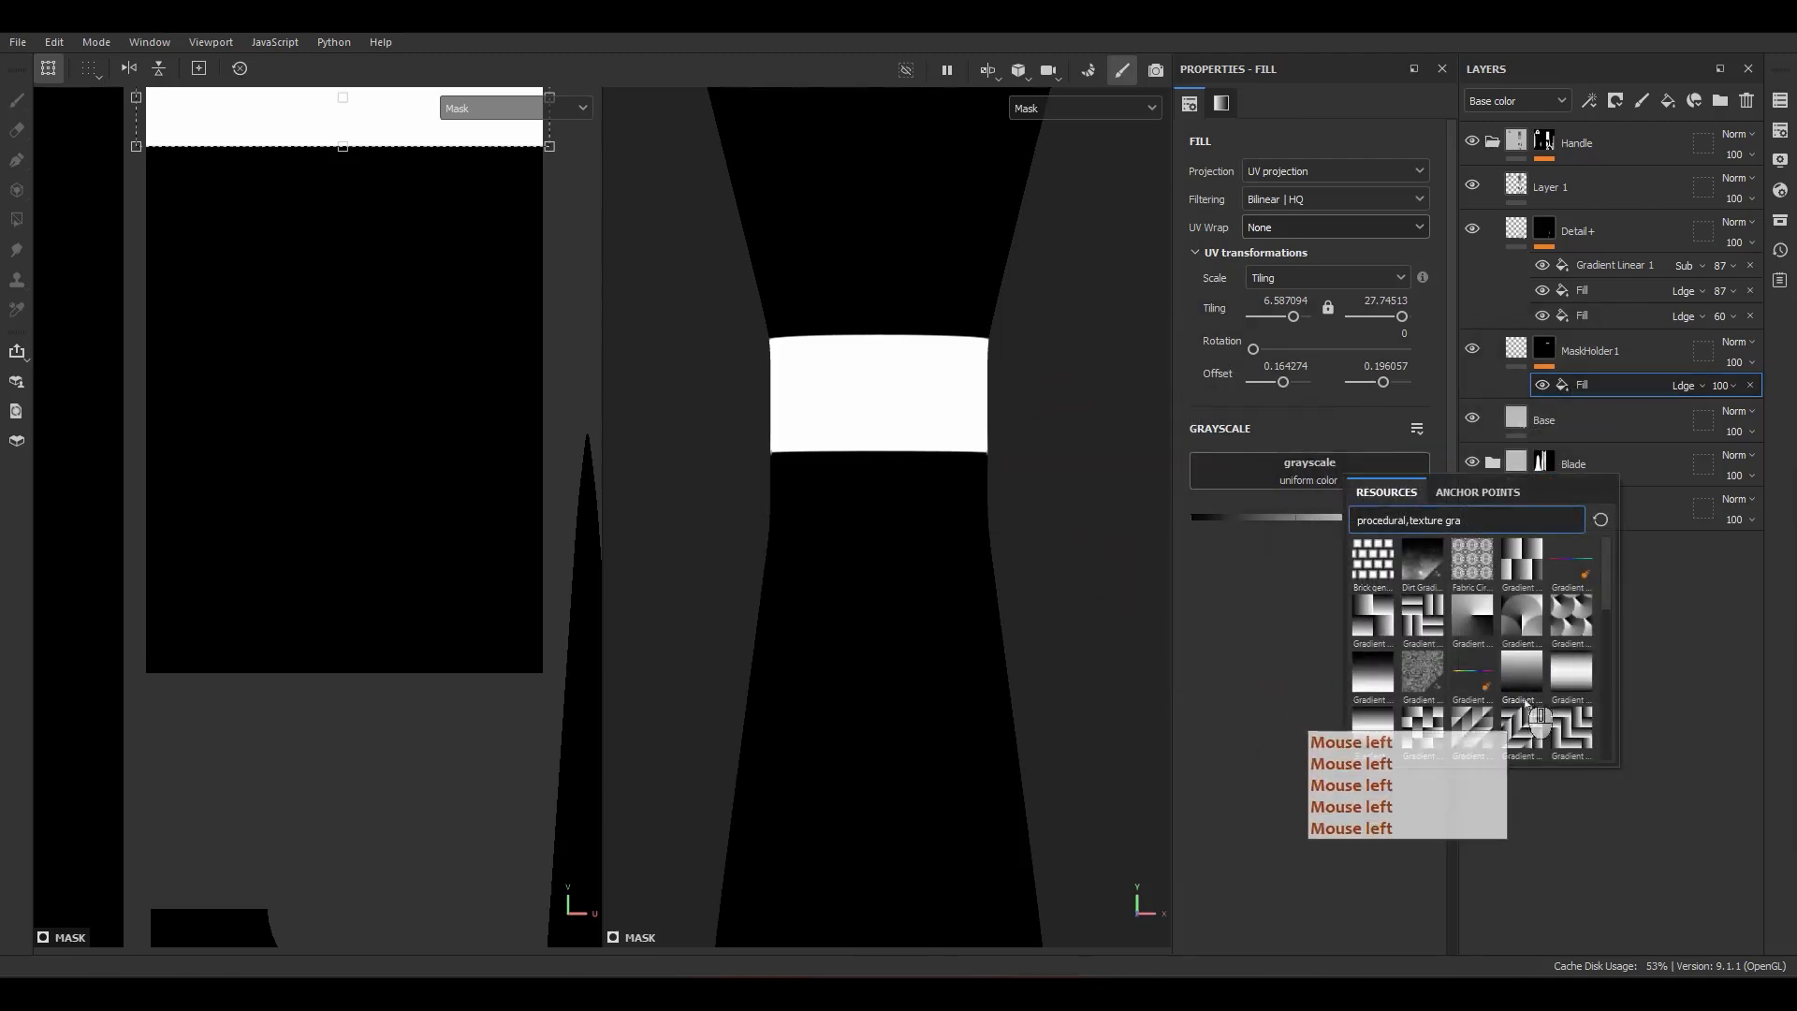
left_click(1573, 685)
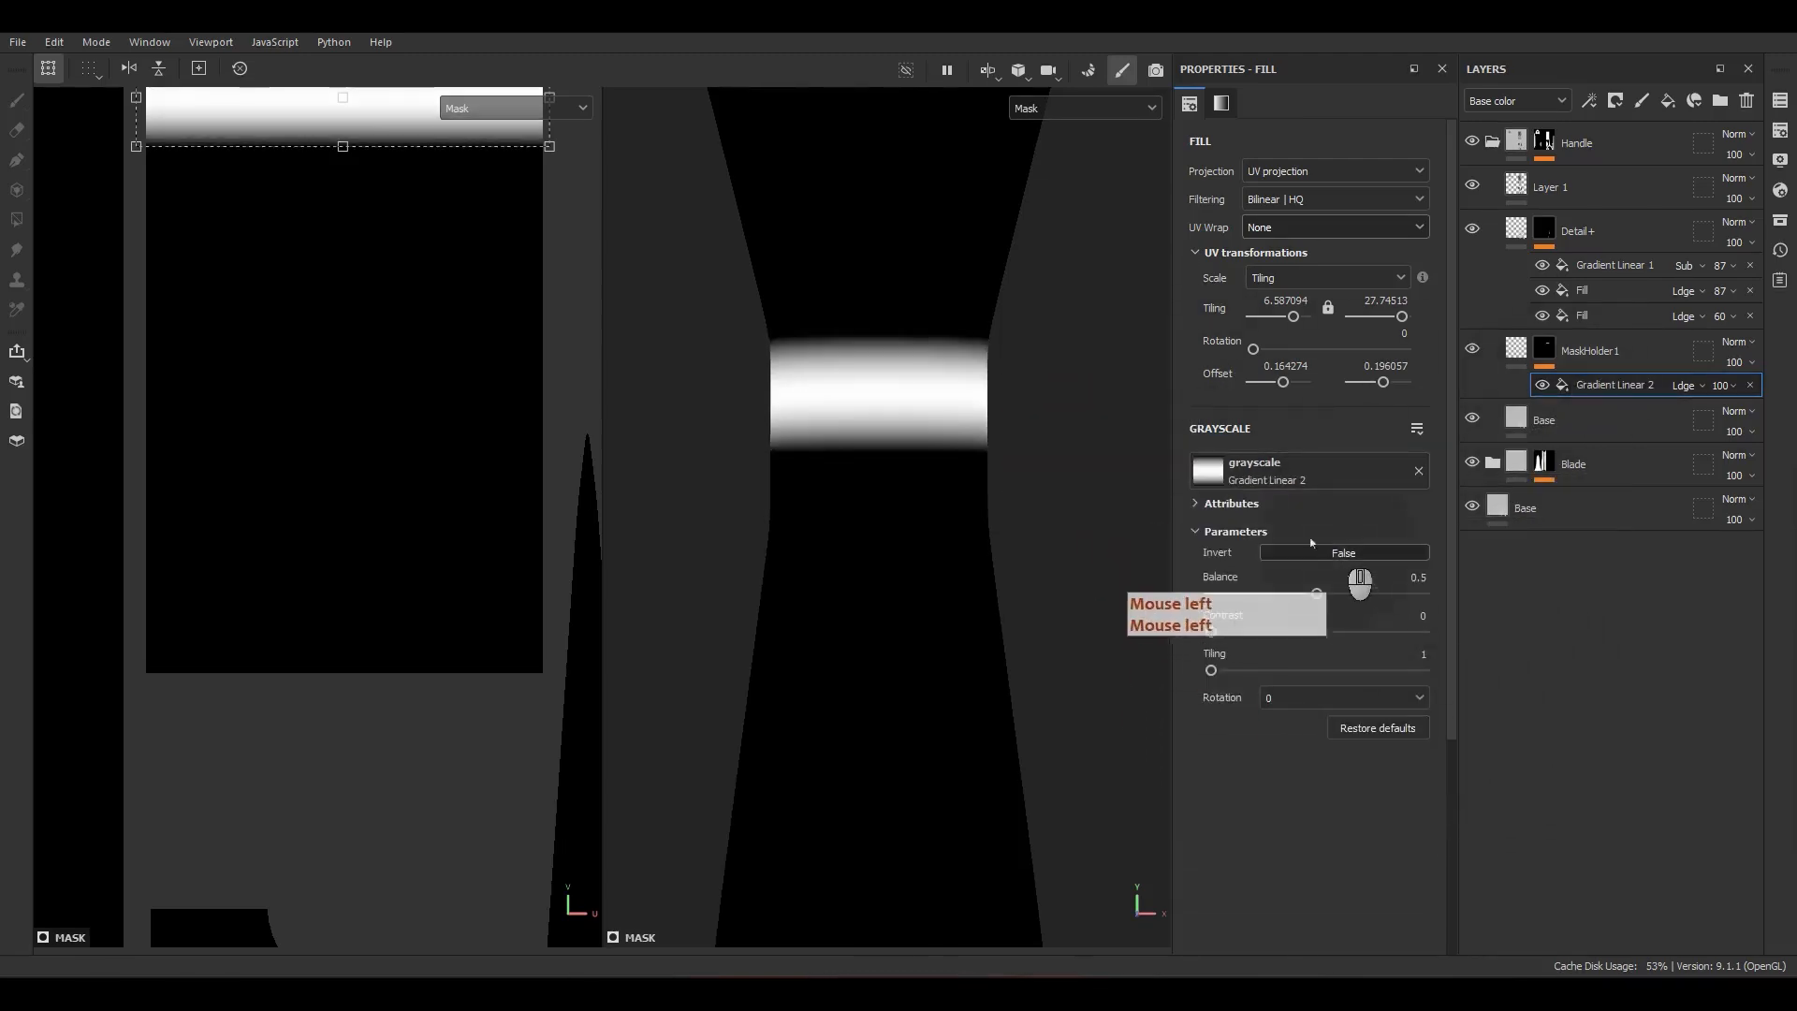
middle_click_drag(378, 373, 400, 496, "alt")
scroll(399, 336, "up", 1)
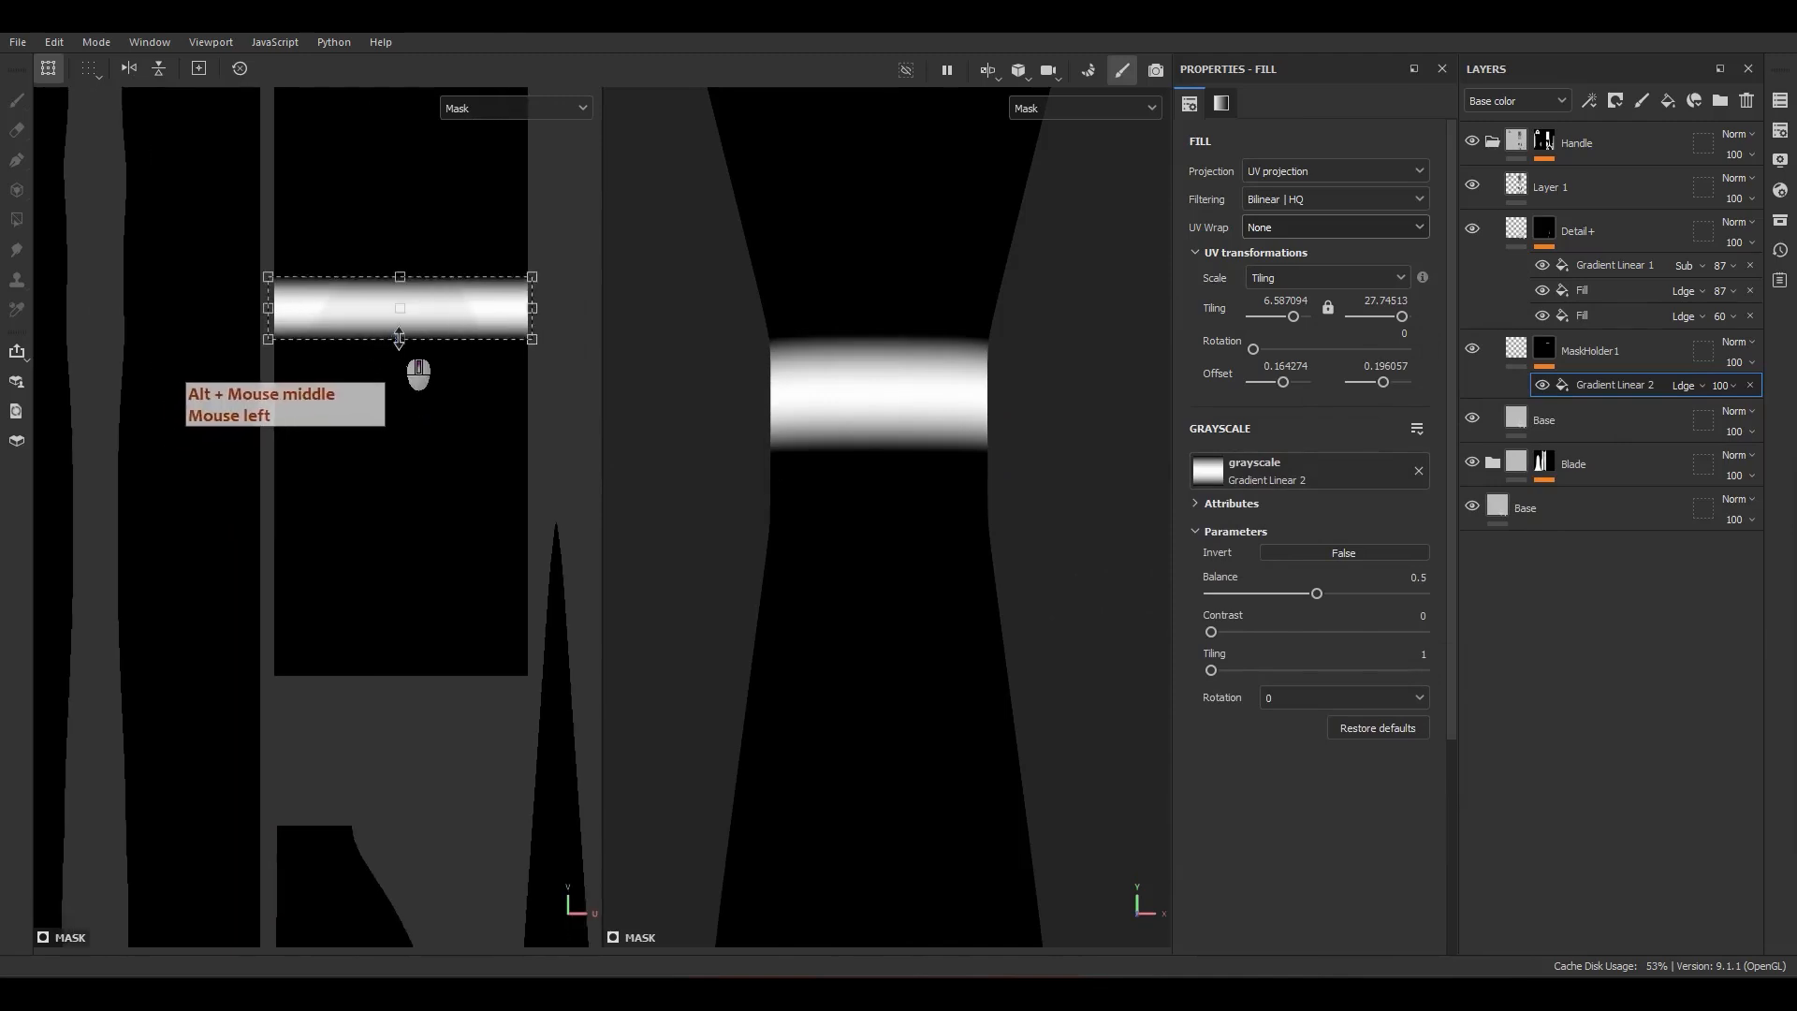
left_click_drag(400, 336, 412, 666)
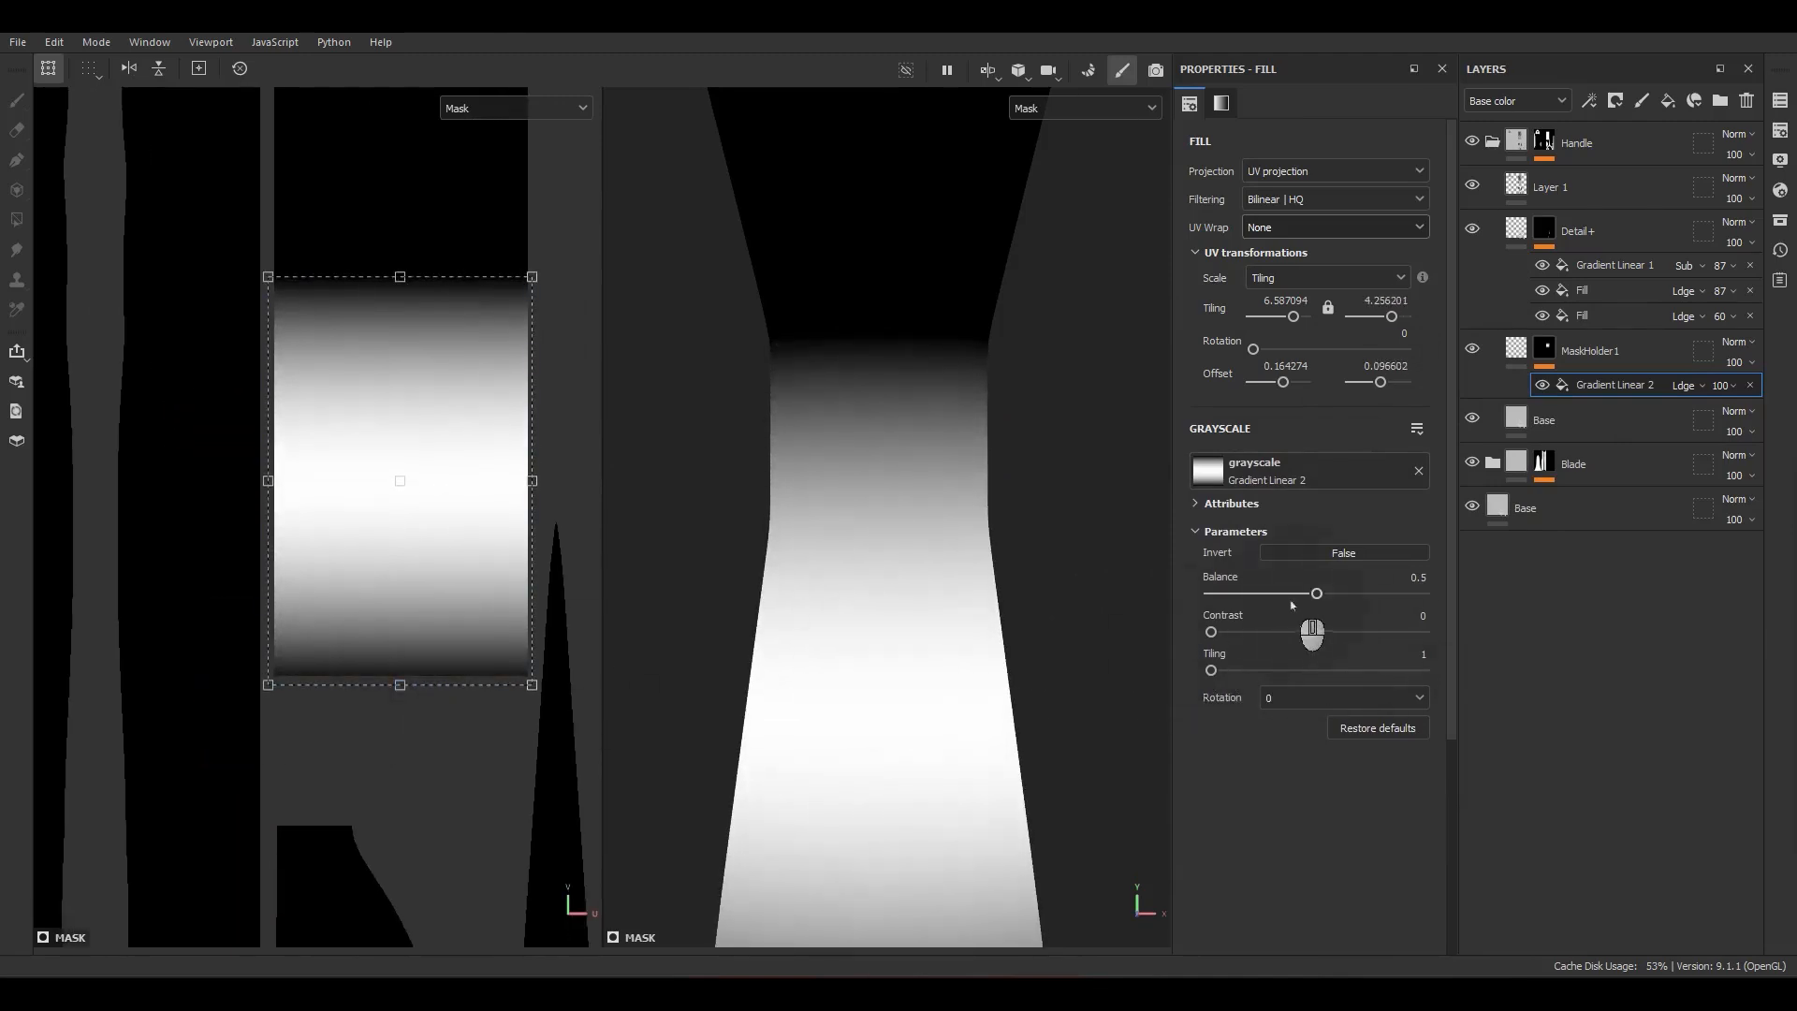
Step: Set the Gradient Linear 2 pattern's balance to 0.88 and its tiling parameter to 7
left_click_drag(1211, 671, 1281, 671)
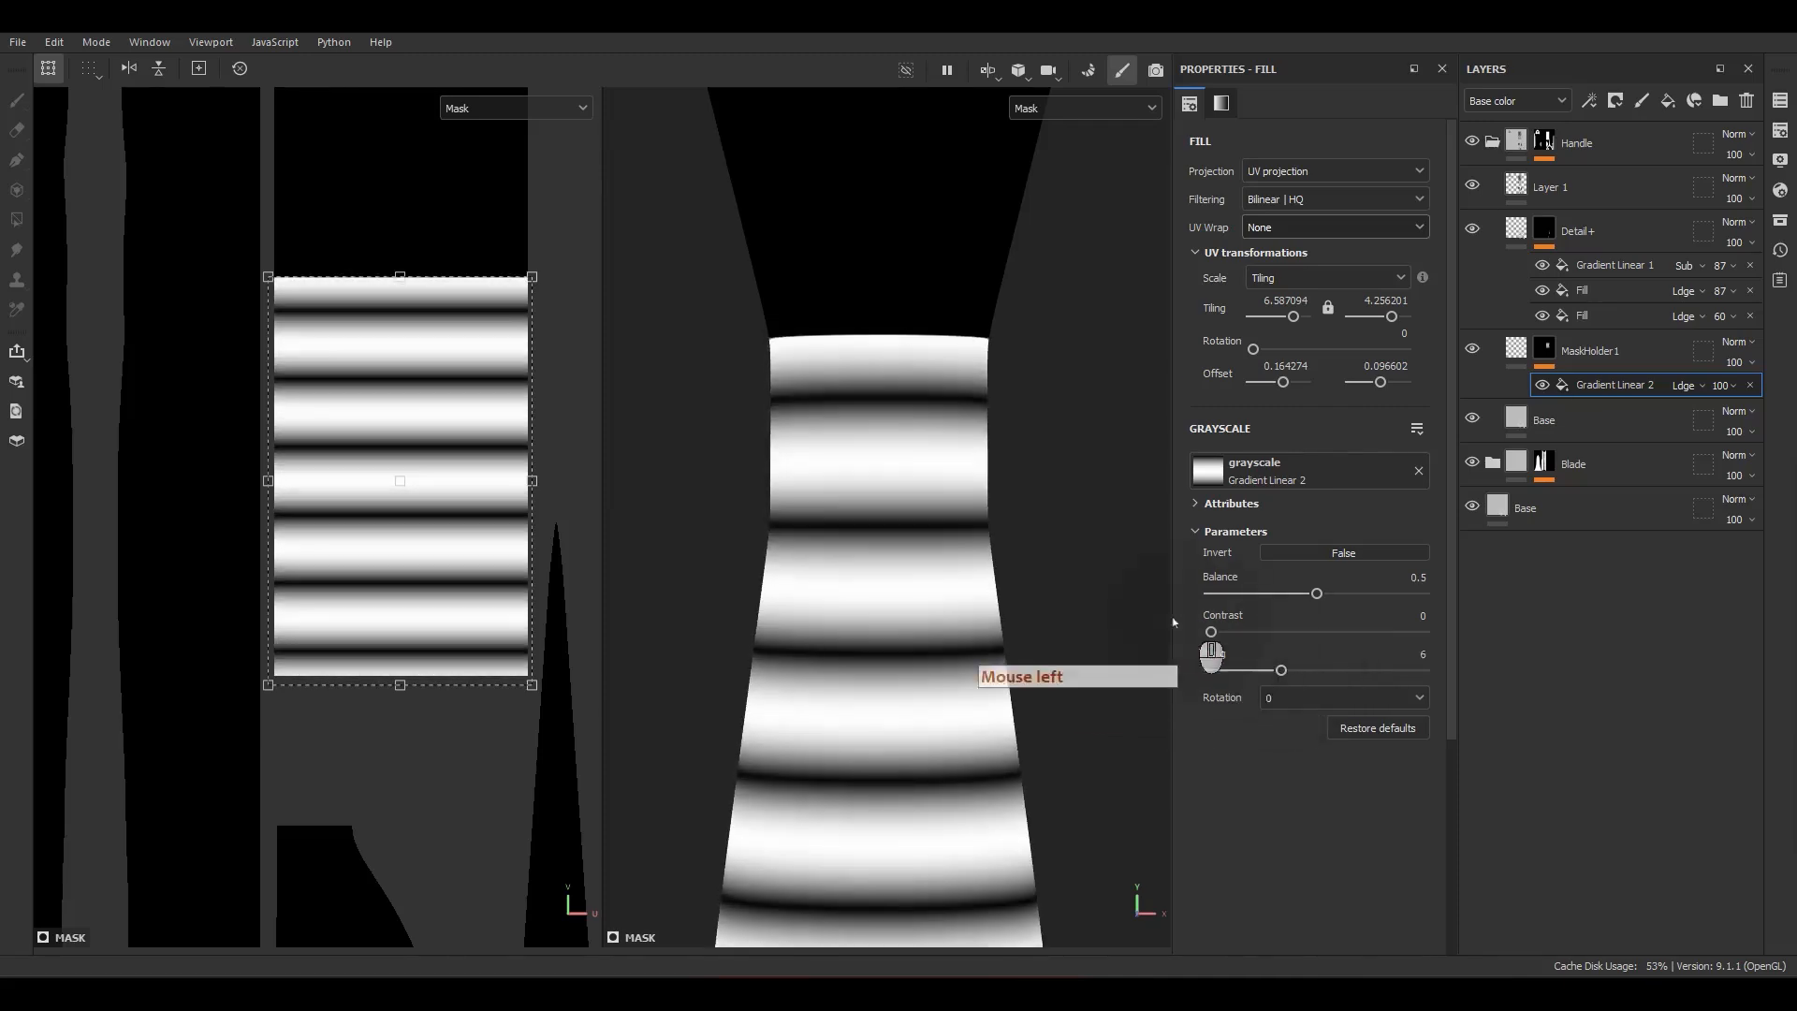
left_click_drag(1339, 599, 1397, 596)
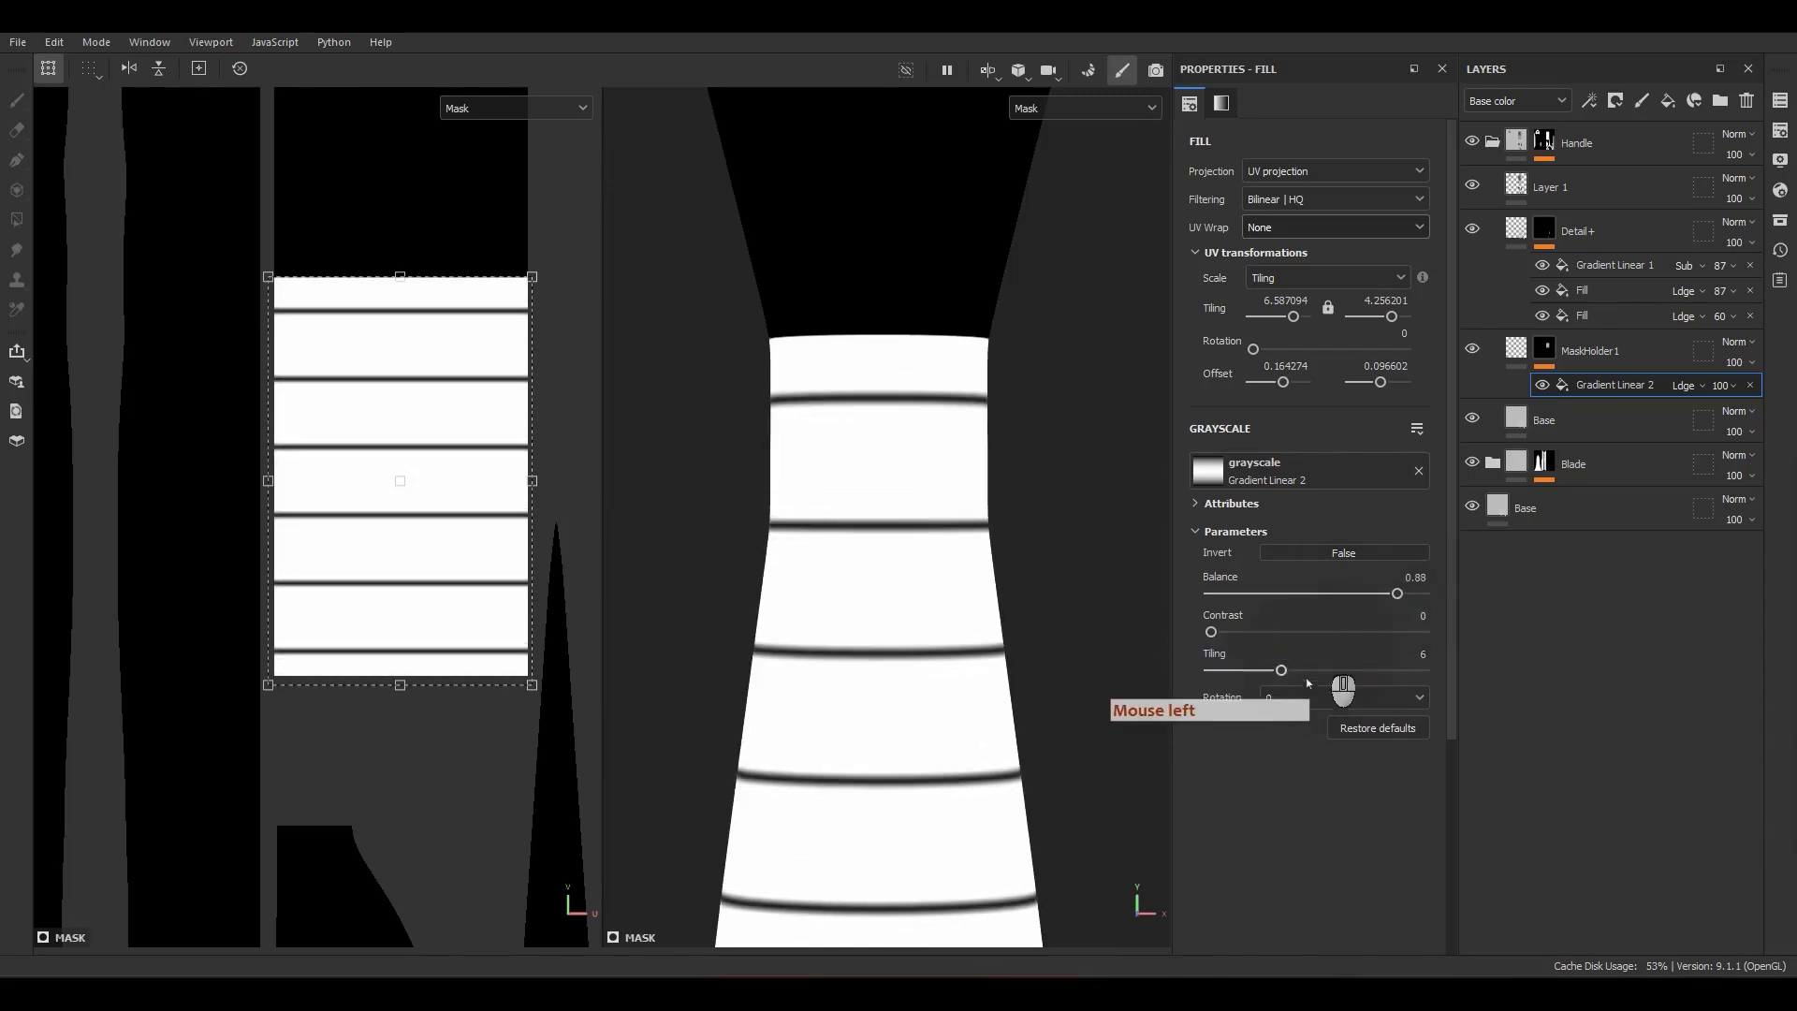
mouse_move(1282, 672)
left_mouse_down()
mouse_move(1307, 671)
mouse_move(1267, 672)
mouse_move(1297, 675)
left_mouse_up()
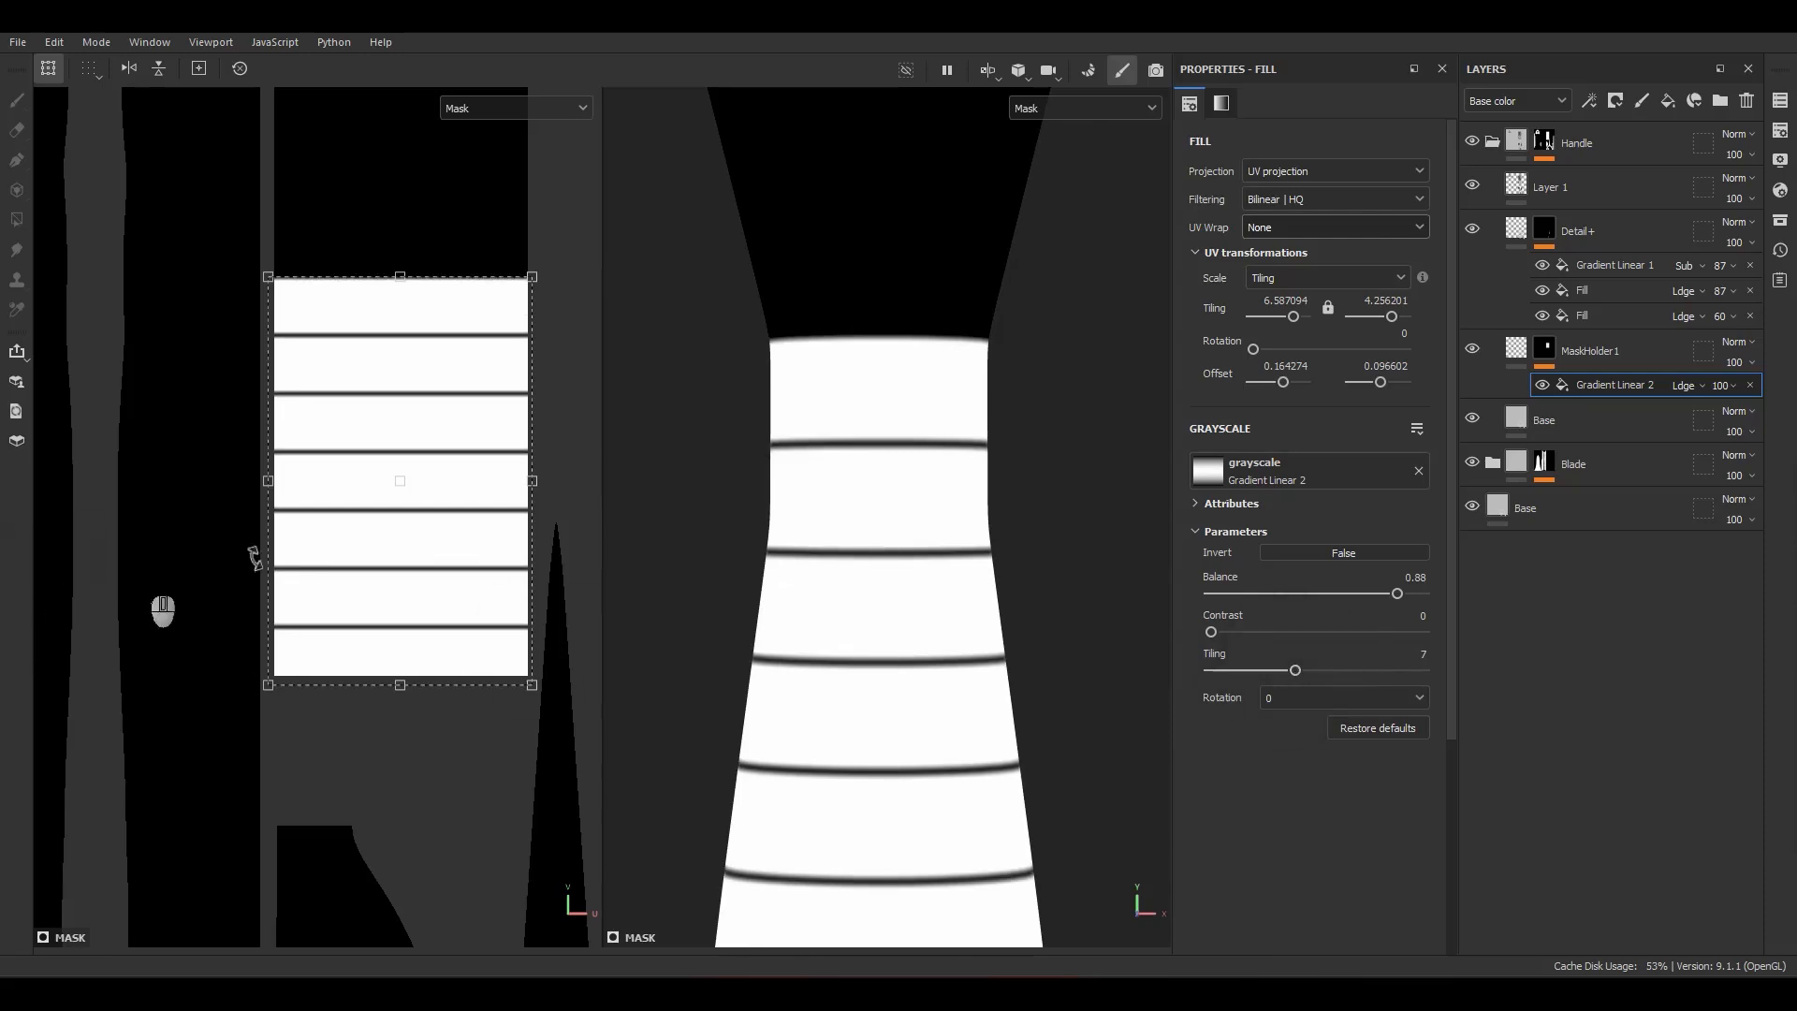
scroll(786, 590, "down", 5)
left_click_drag(865, 660, 919, 637, "alt")
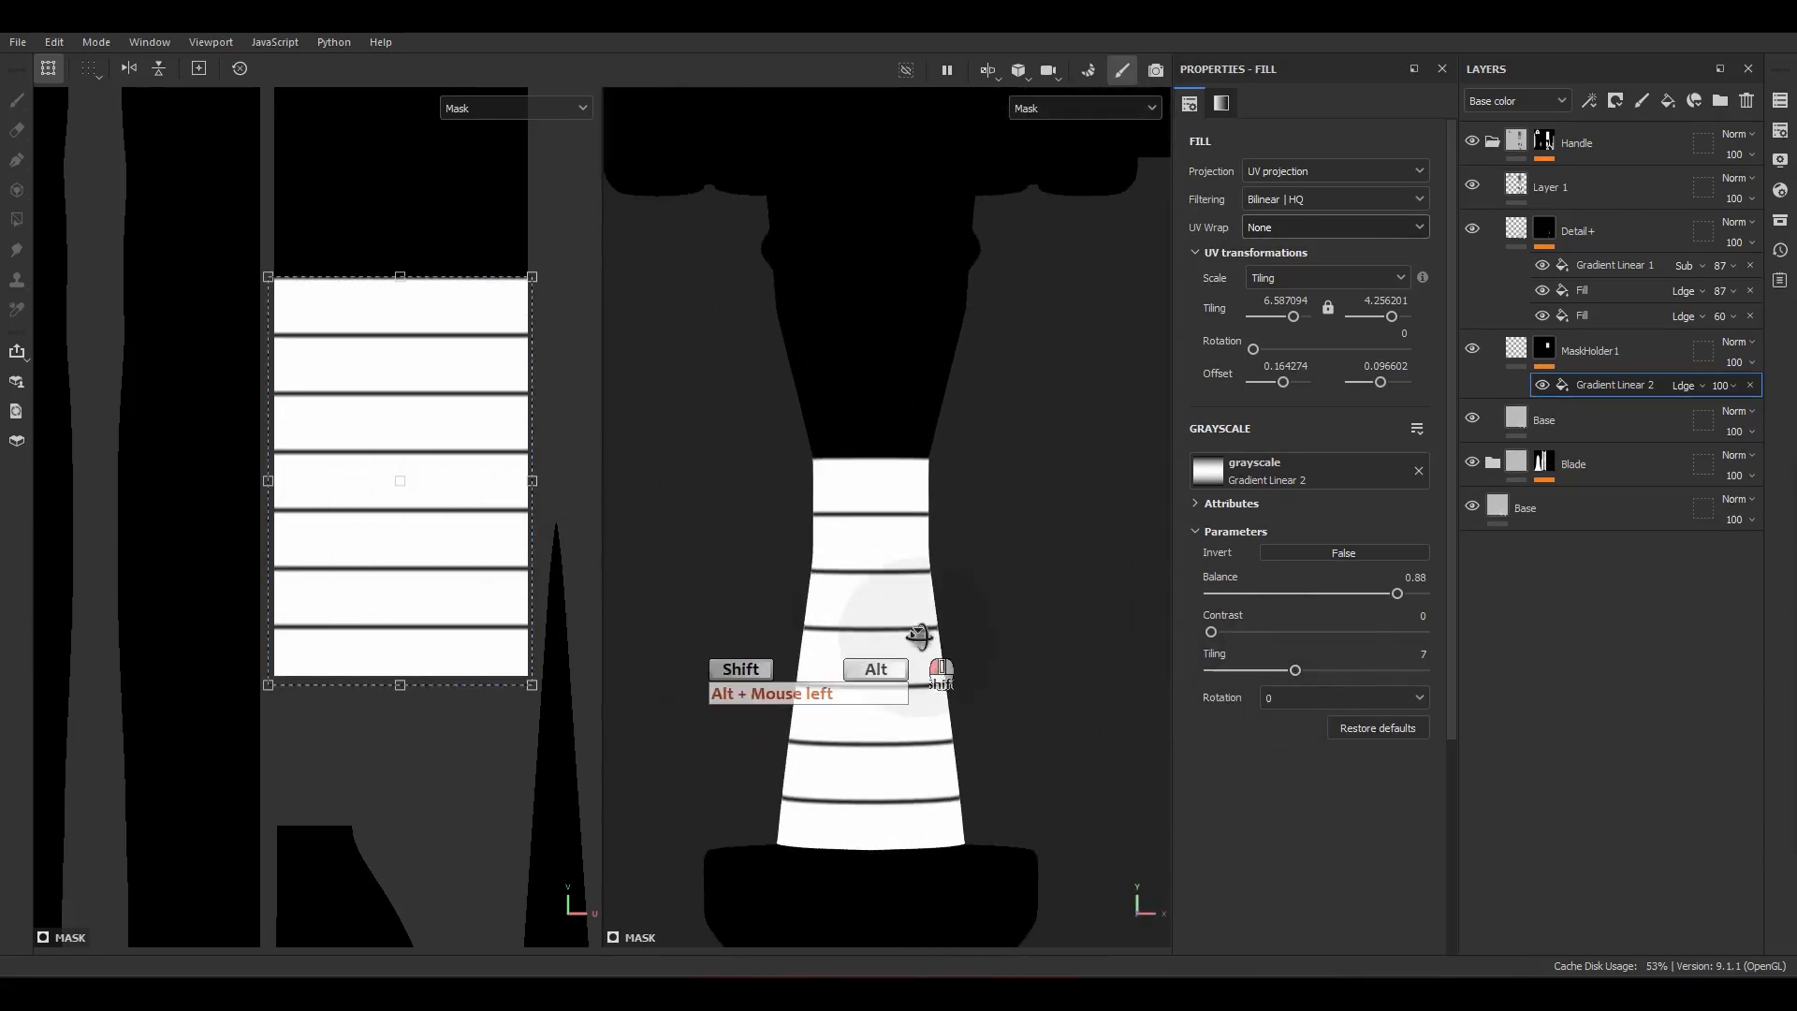
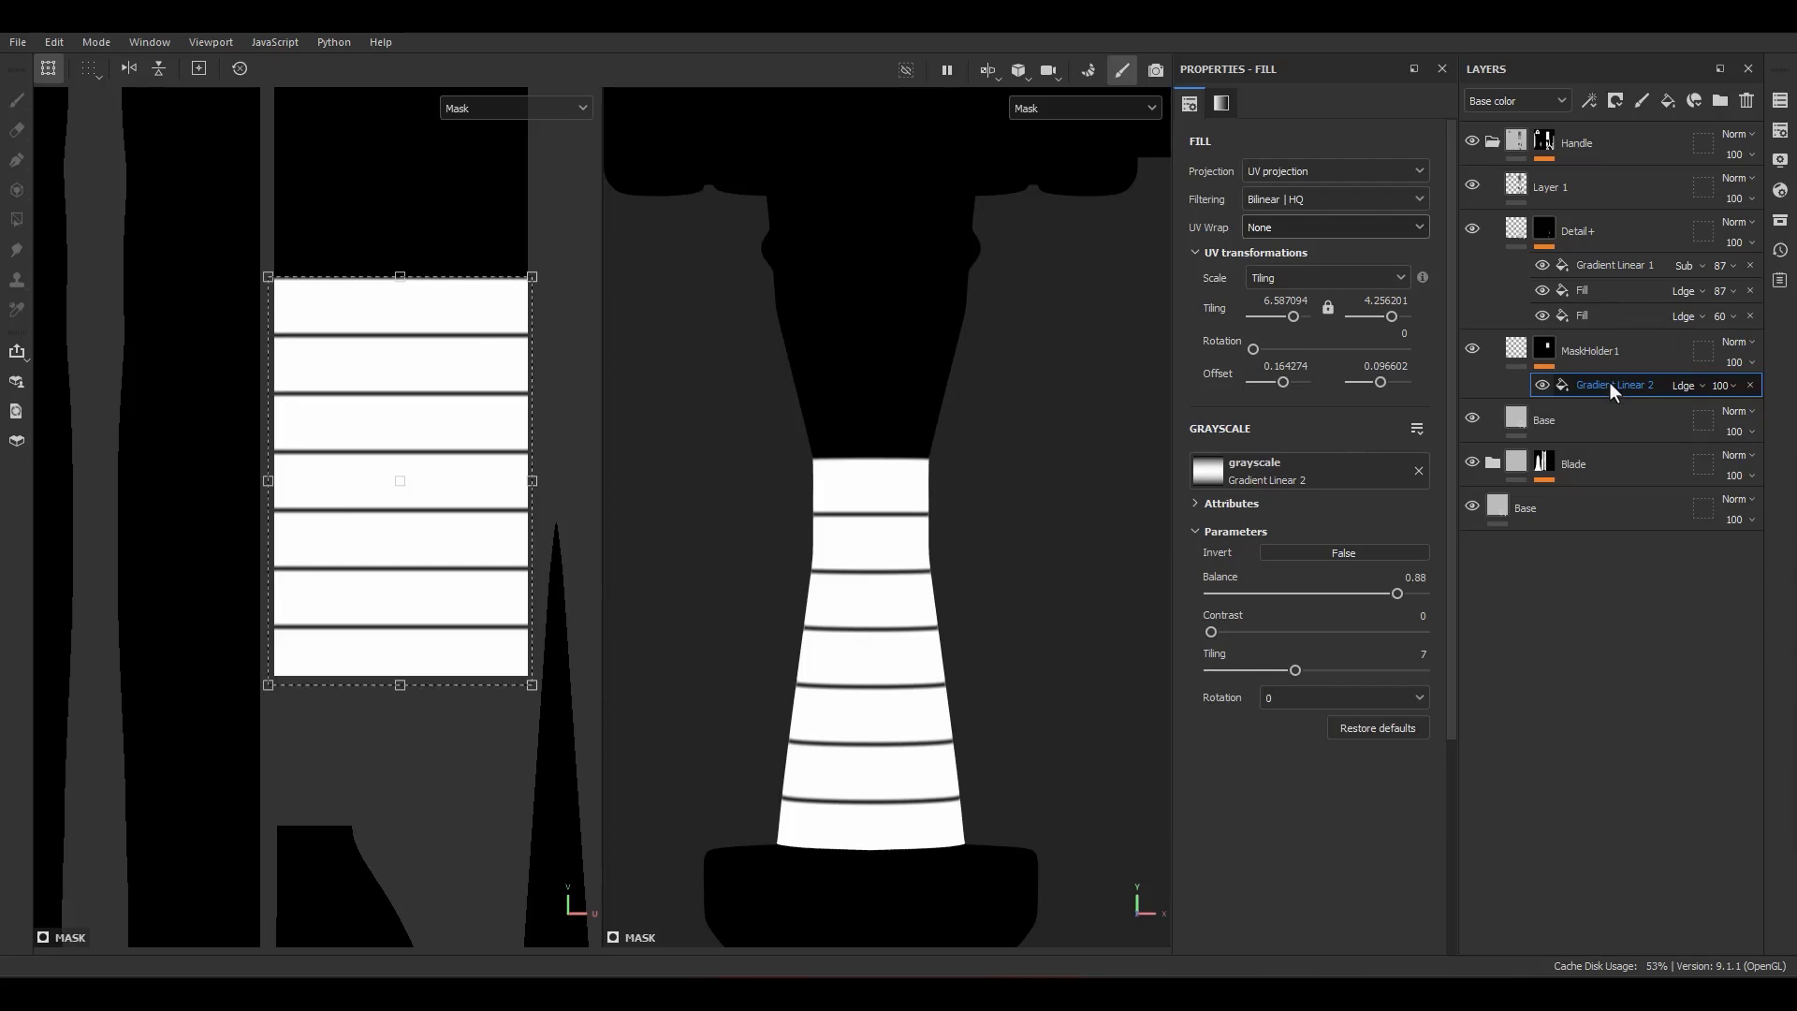
left_click(1780, 220)
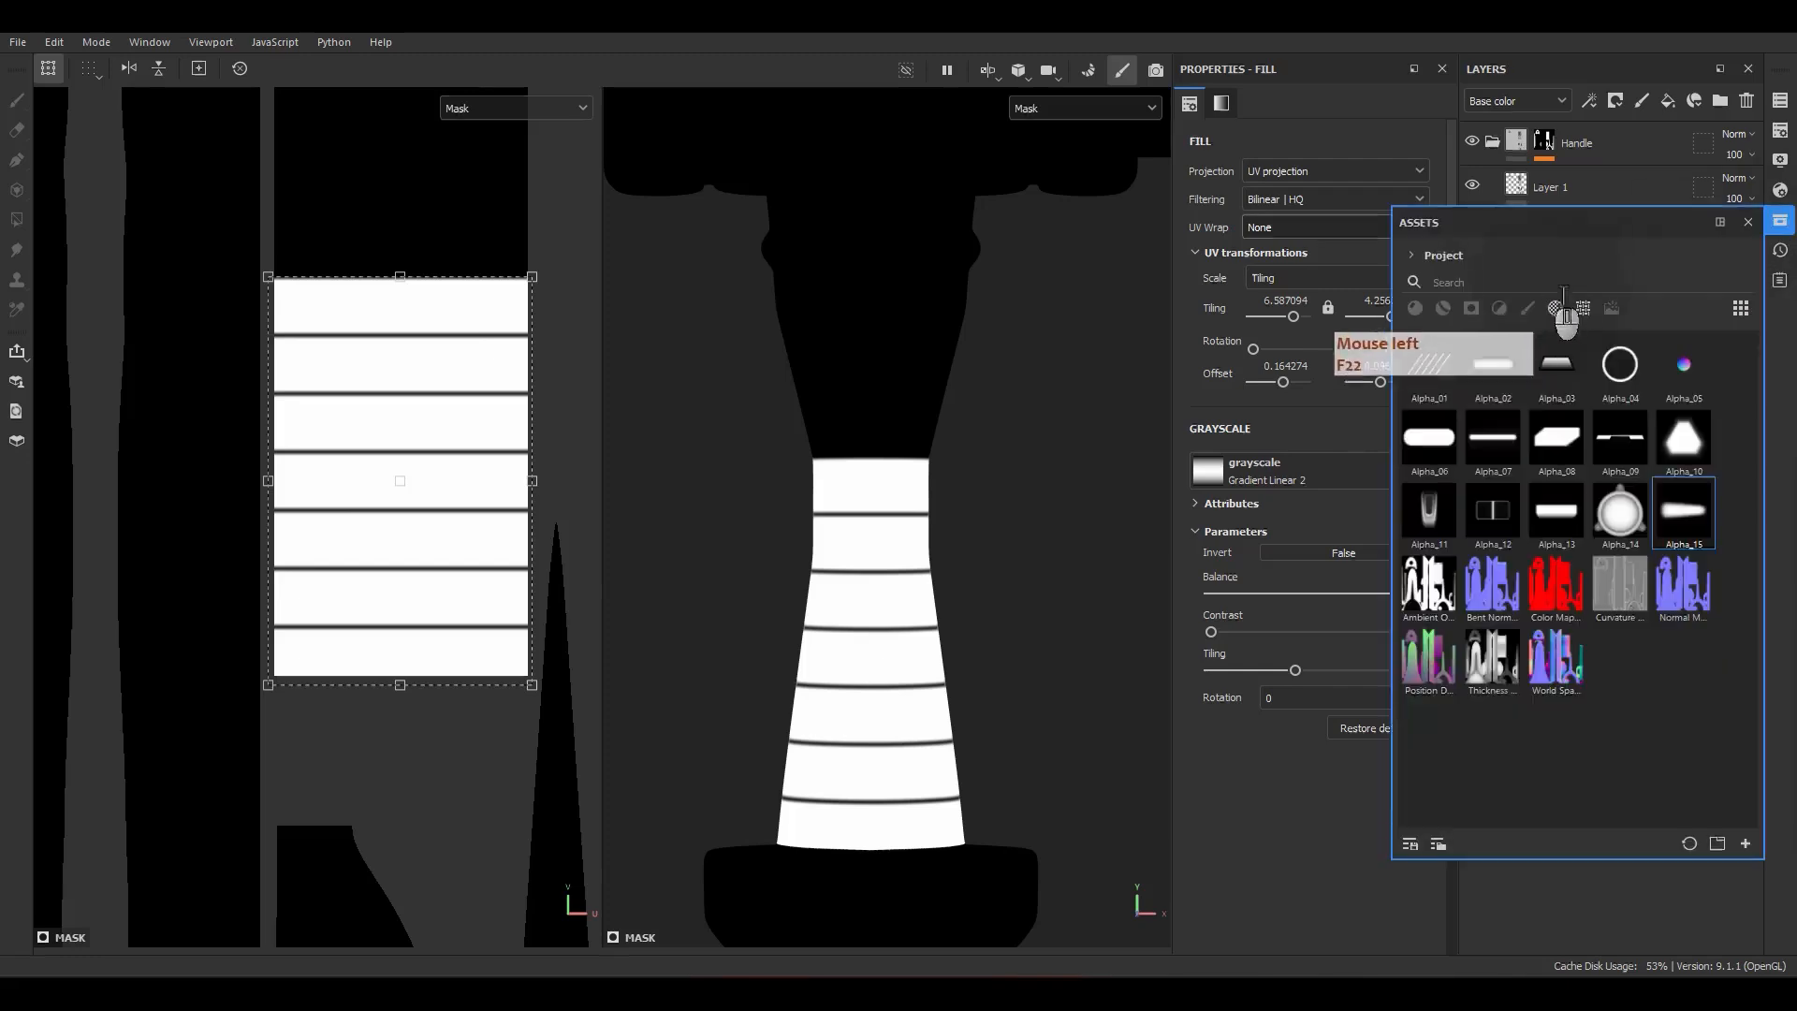
left_click(1588, 387)
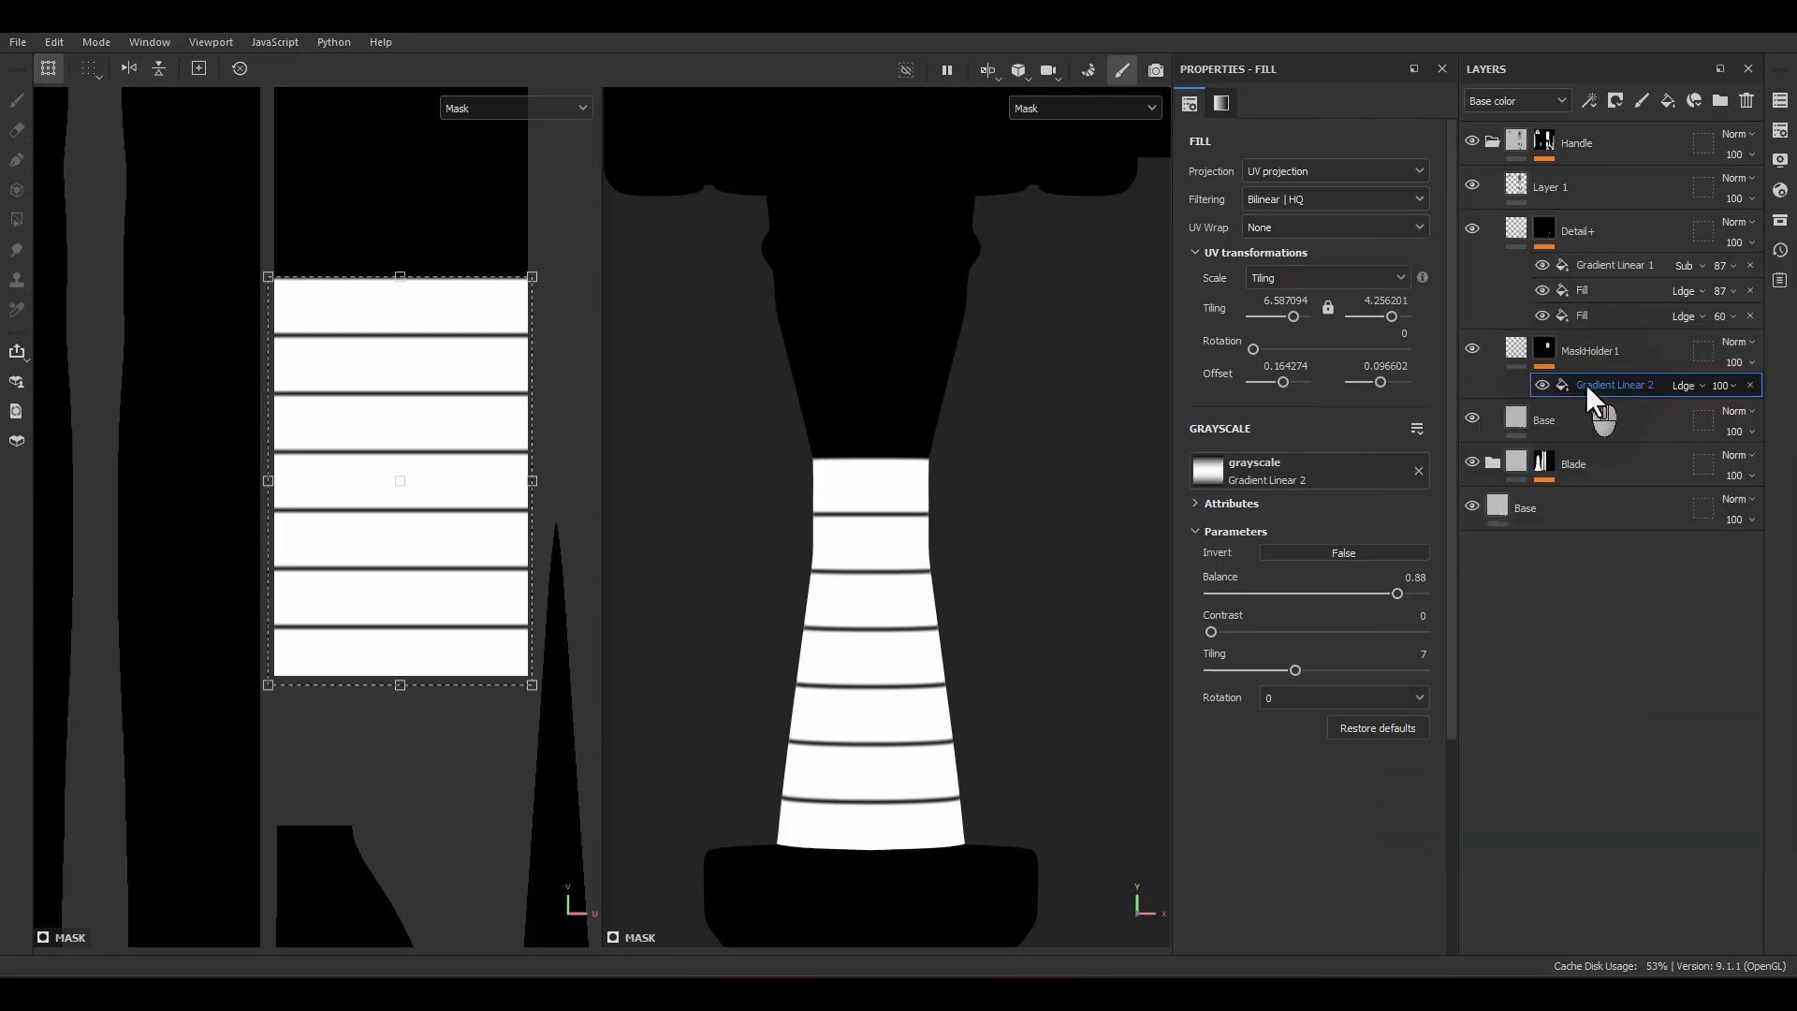
left_click(1777, 223)
left_click(1693, 445)
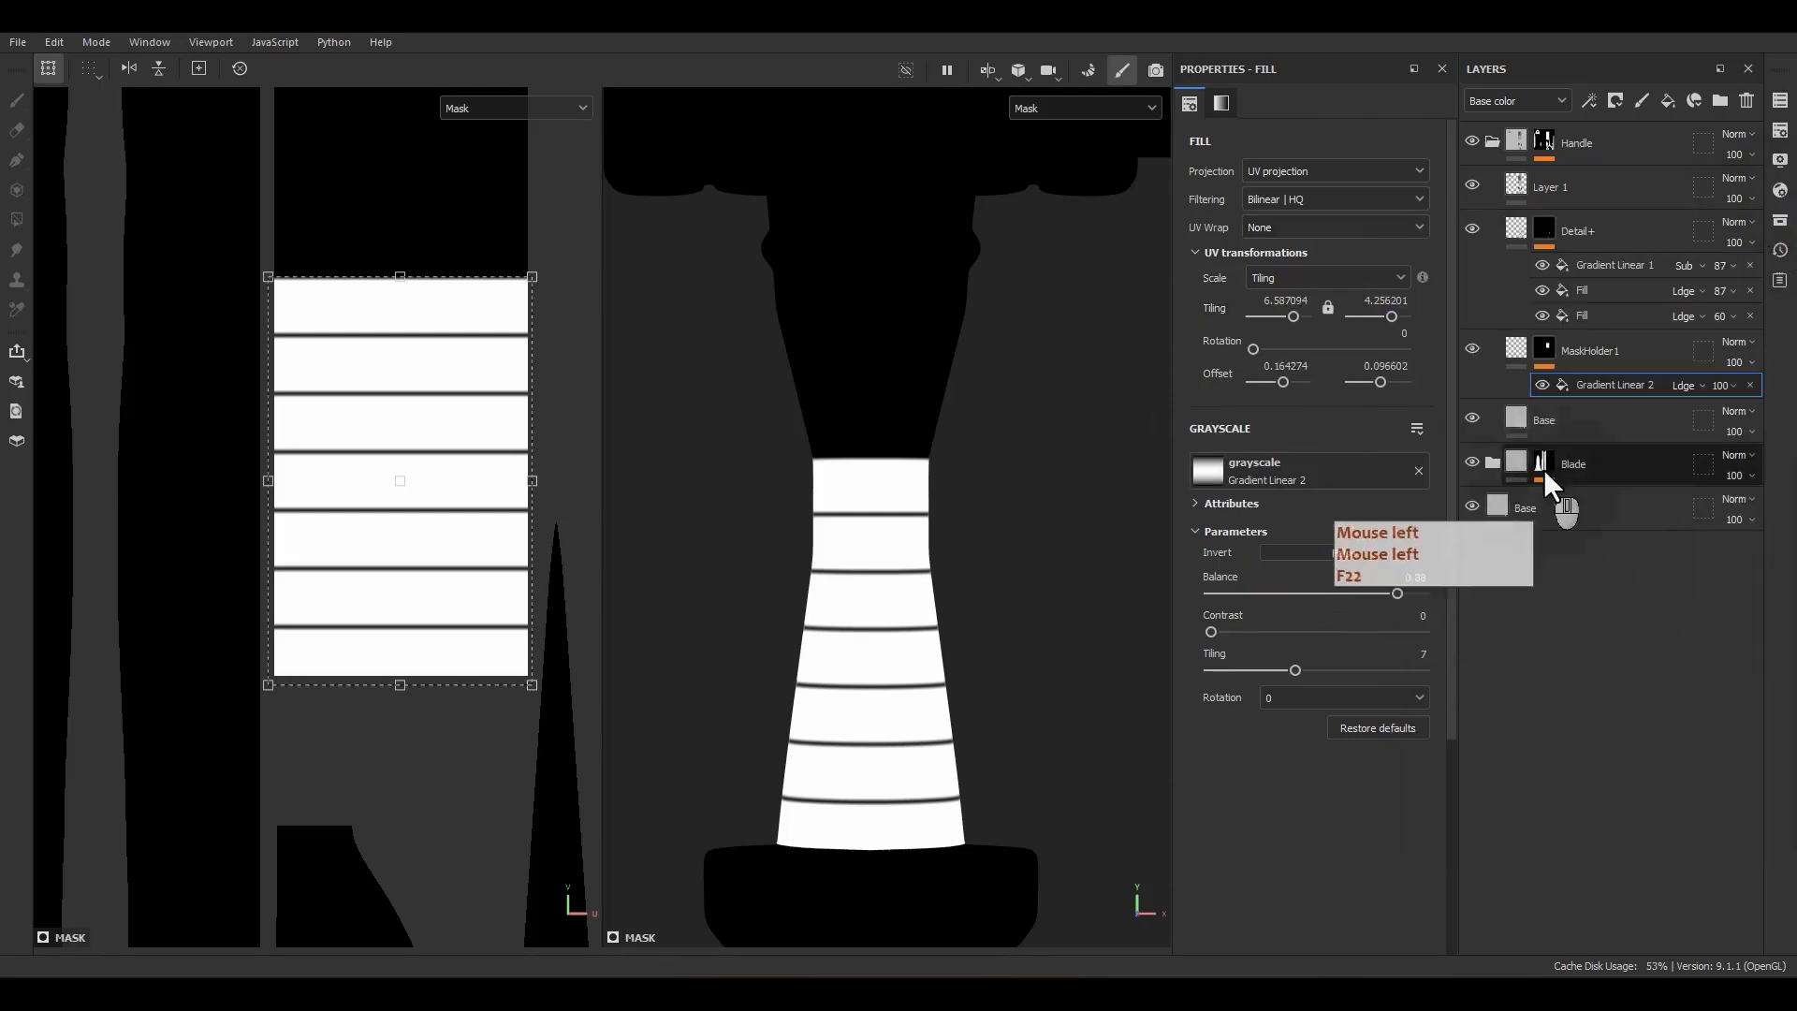
Step: Duplicate the Gradient Linear 2 fill and replace the copy's grayscale with Hexagon Split, searching all asset libraries for "hexo"
left_click(1581, 381)
key("ctrl+d")
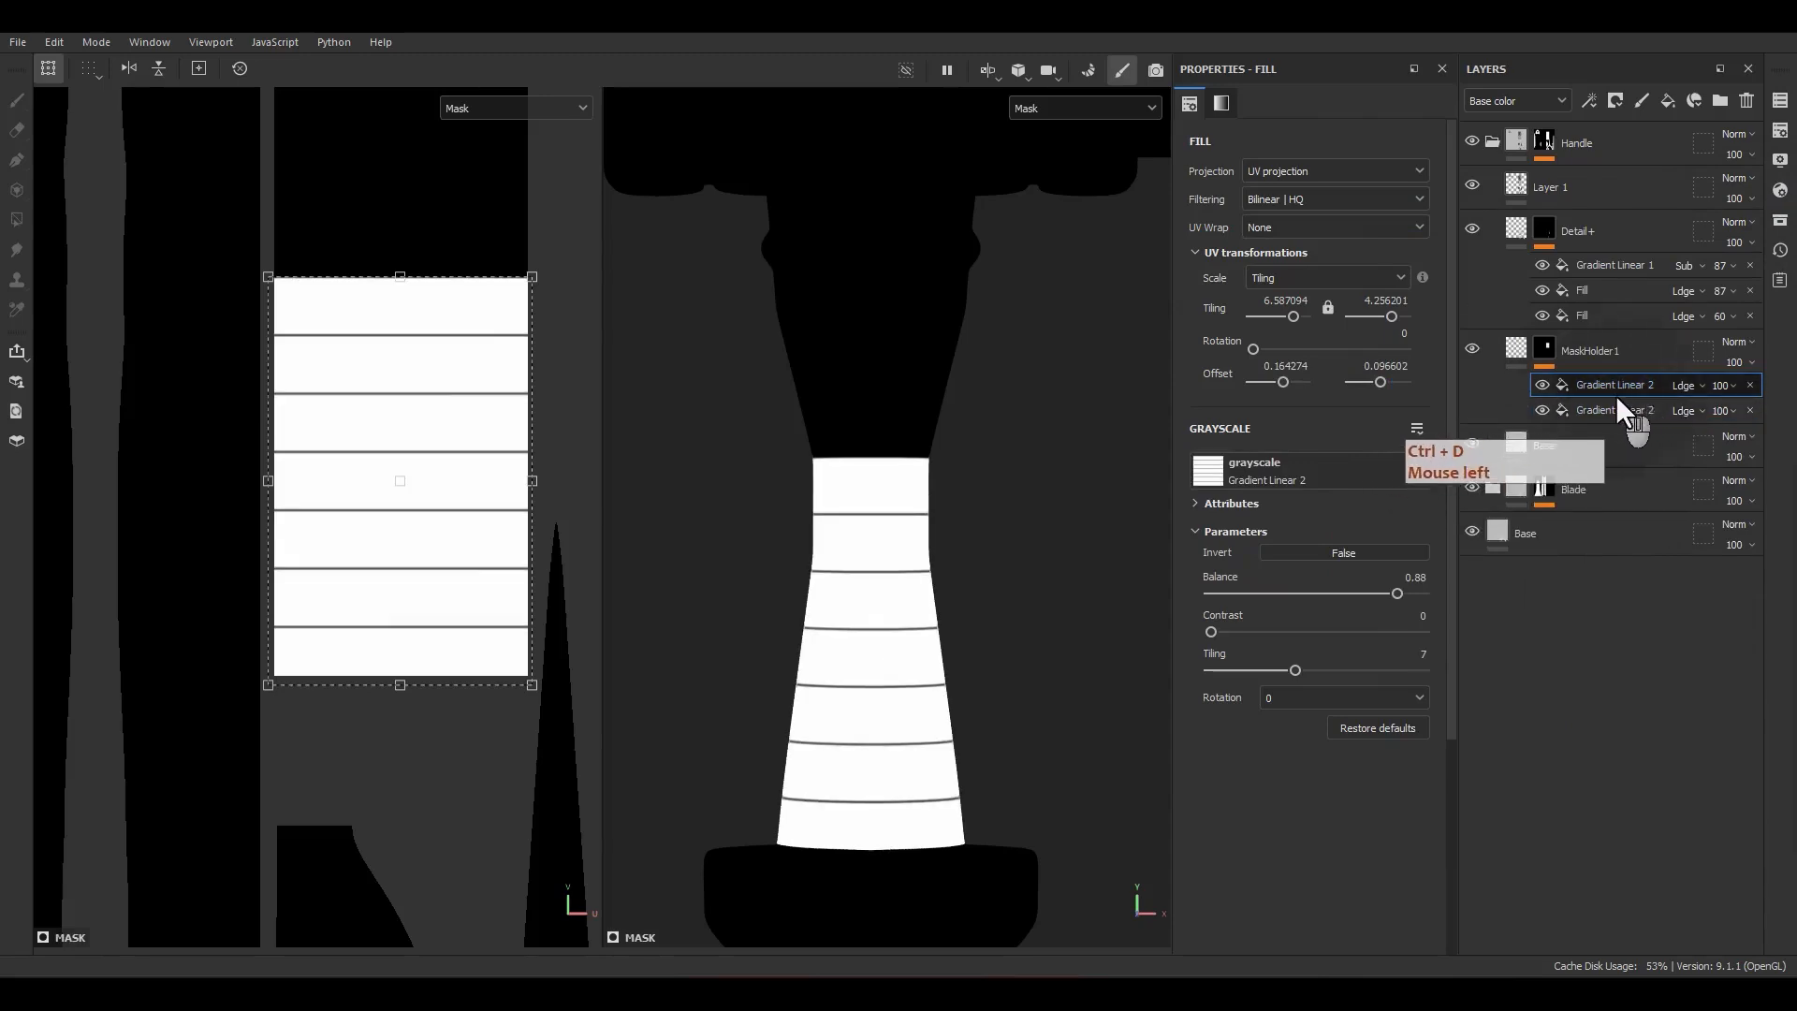
left_click(1780, 221)
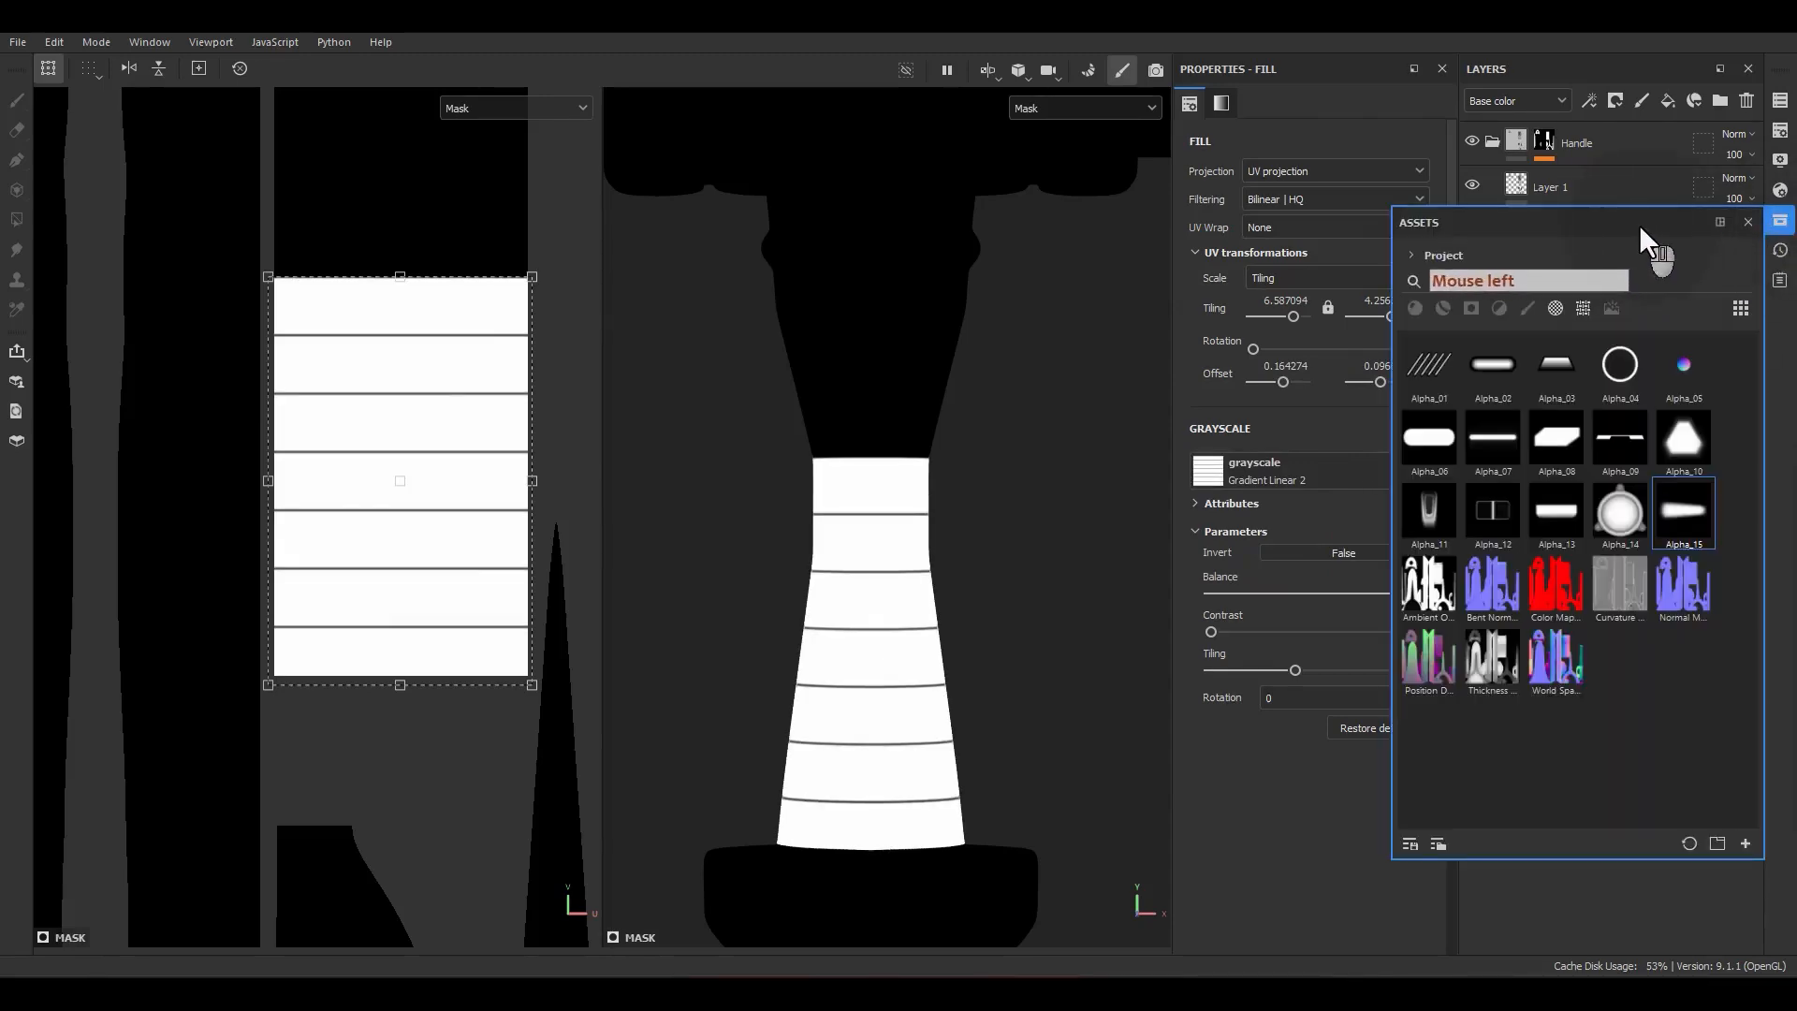
left_click_drag(1638, 224, 1009, 253)
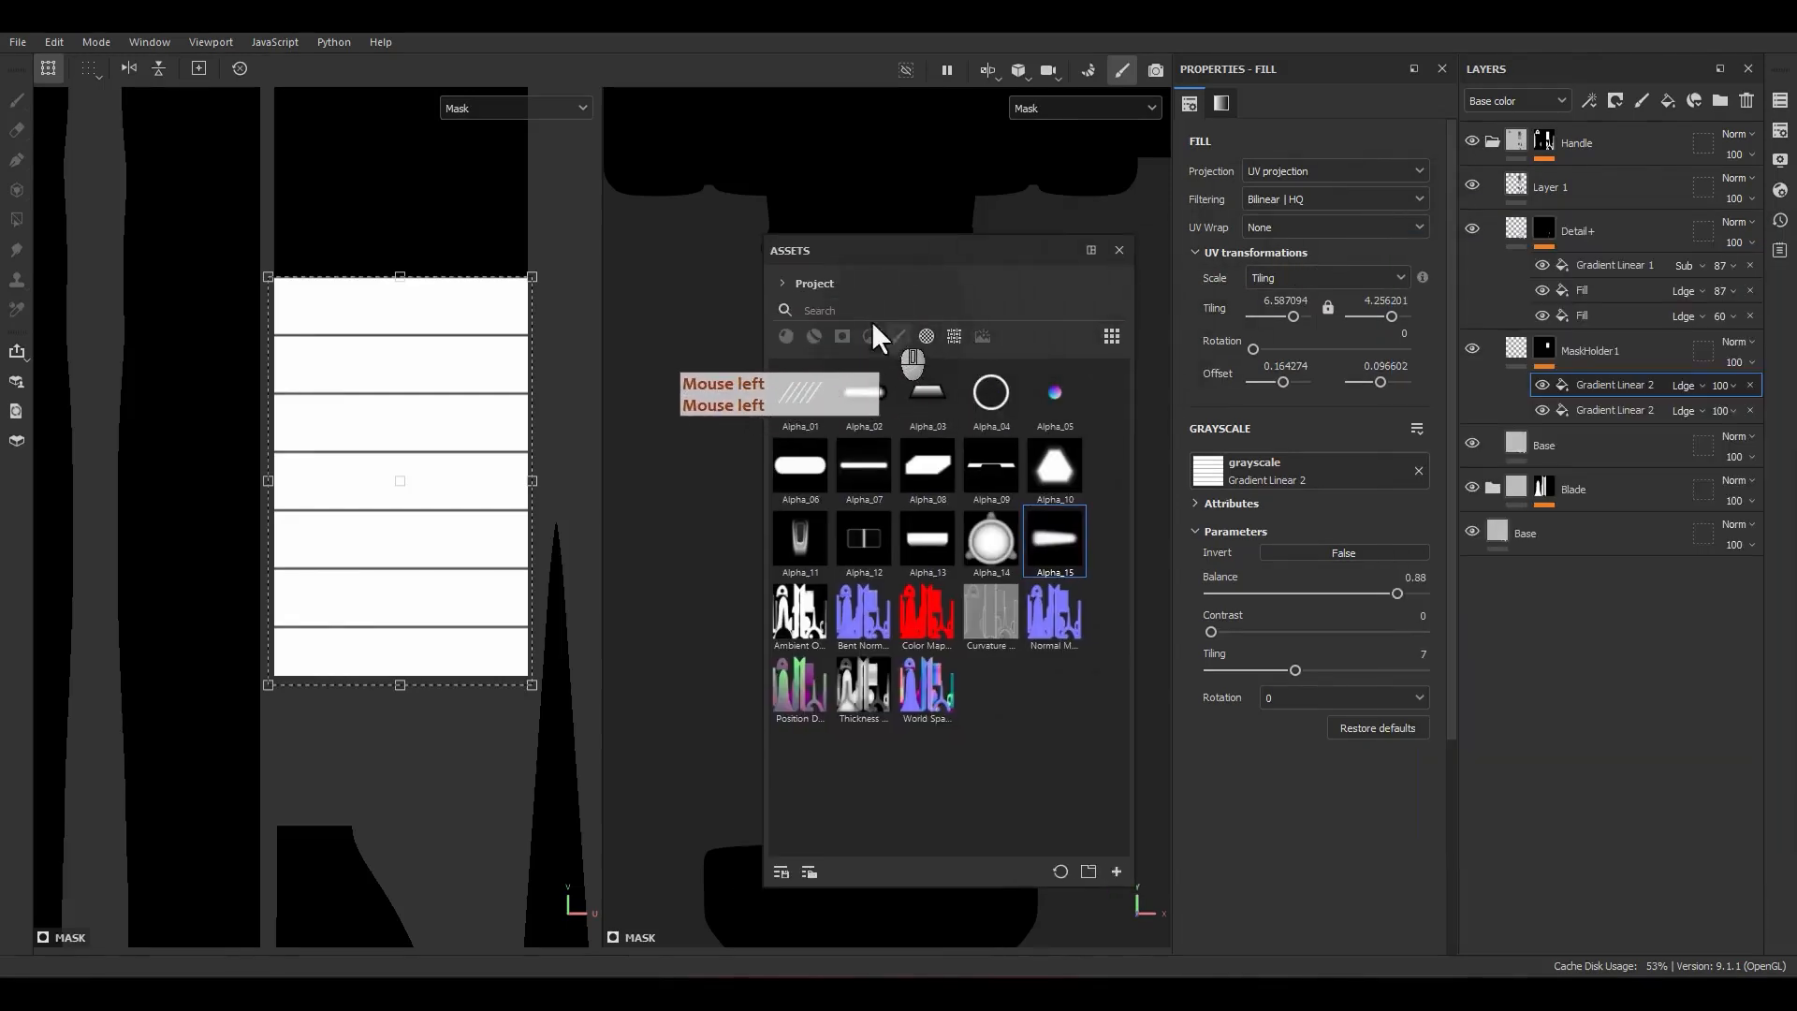
left_click(784, 281)
left_click(795, 307)
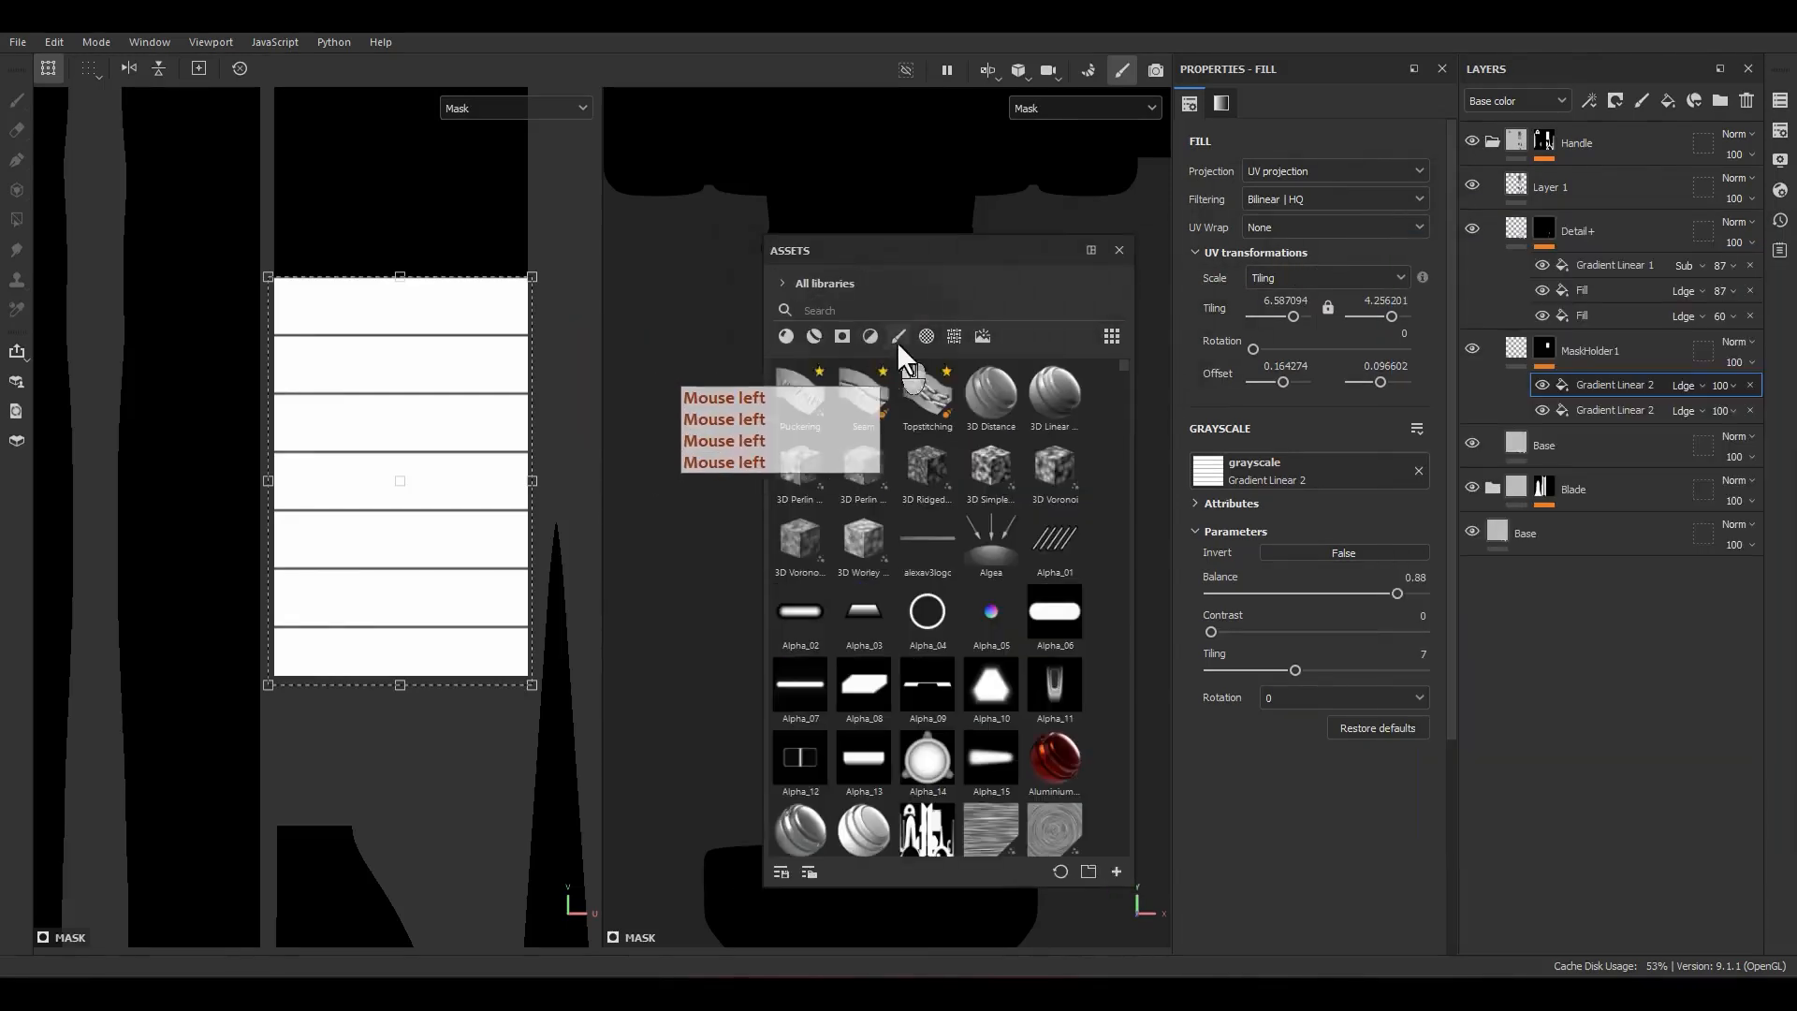
left_click(906, 309)
type("hexo")
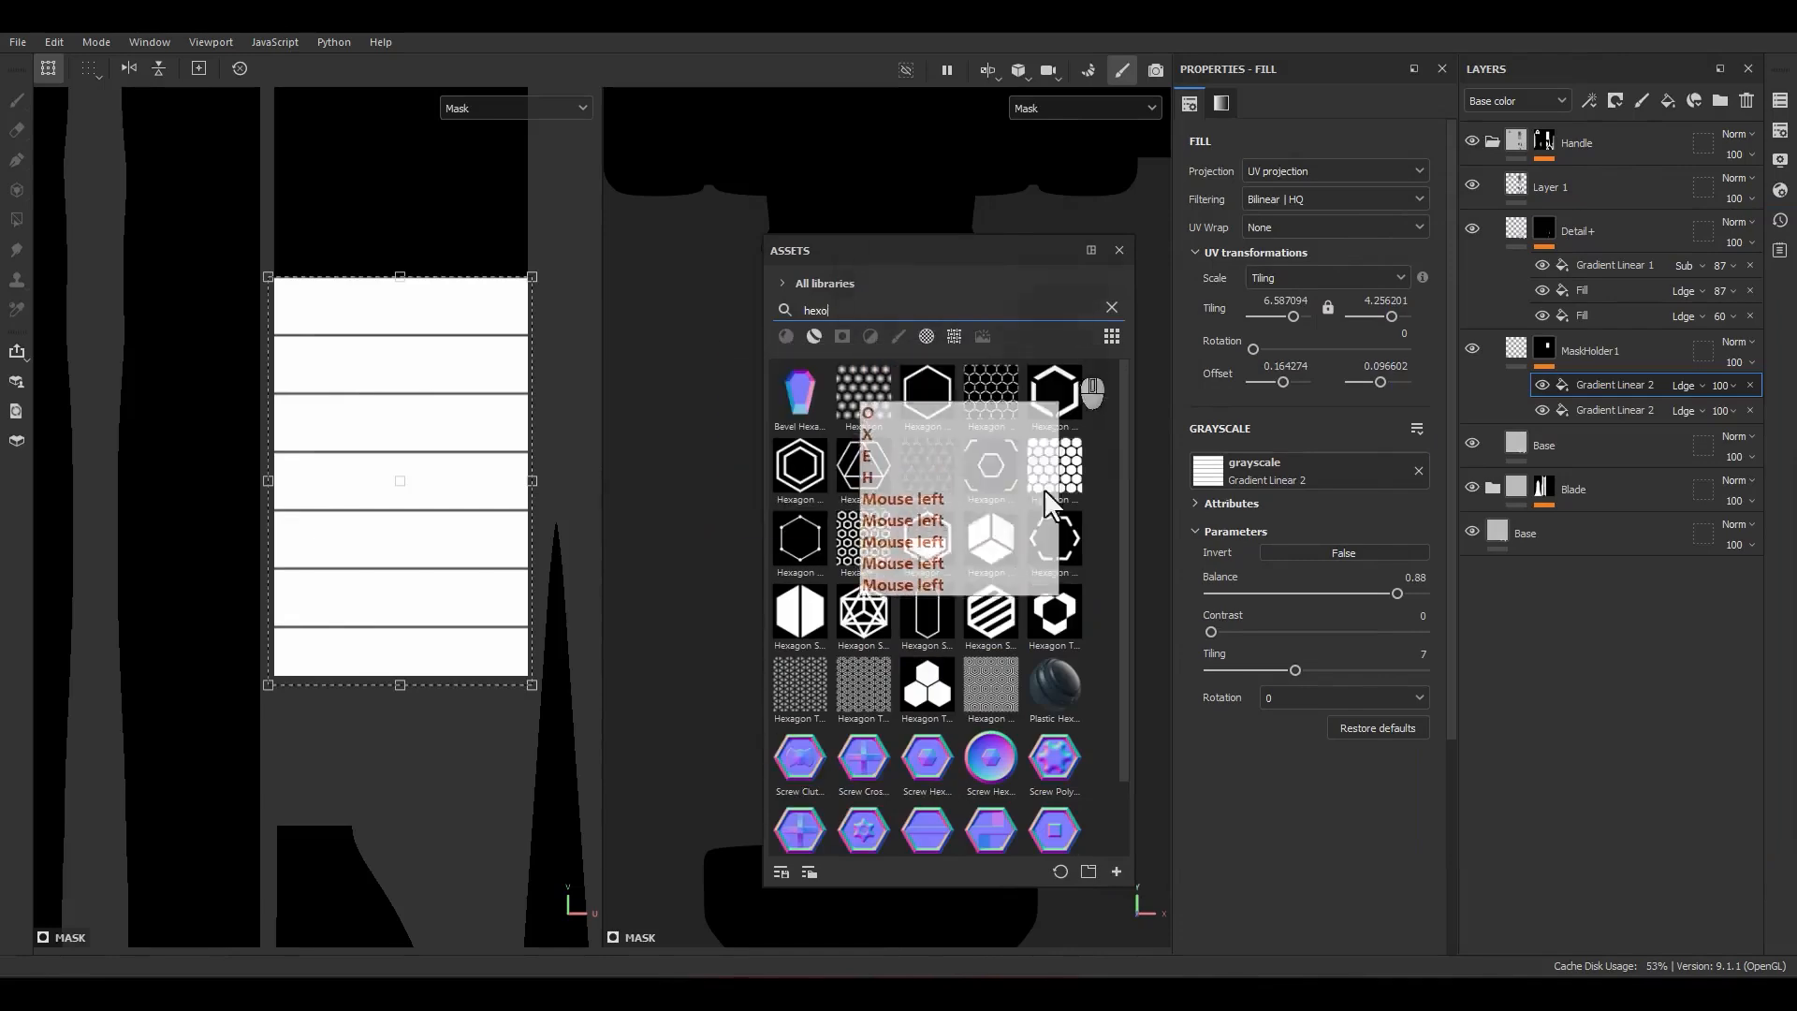
left_click_drag(800, 613, 1207, 471)
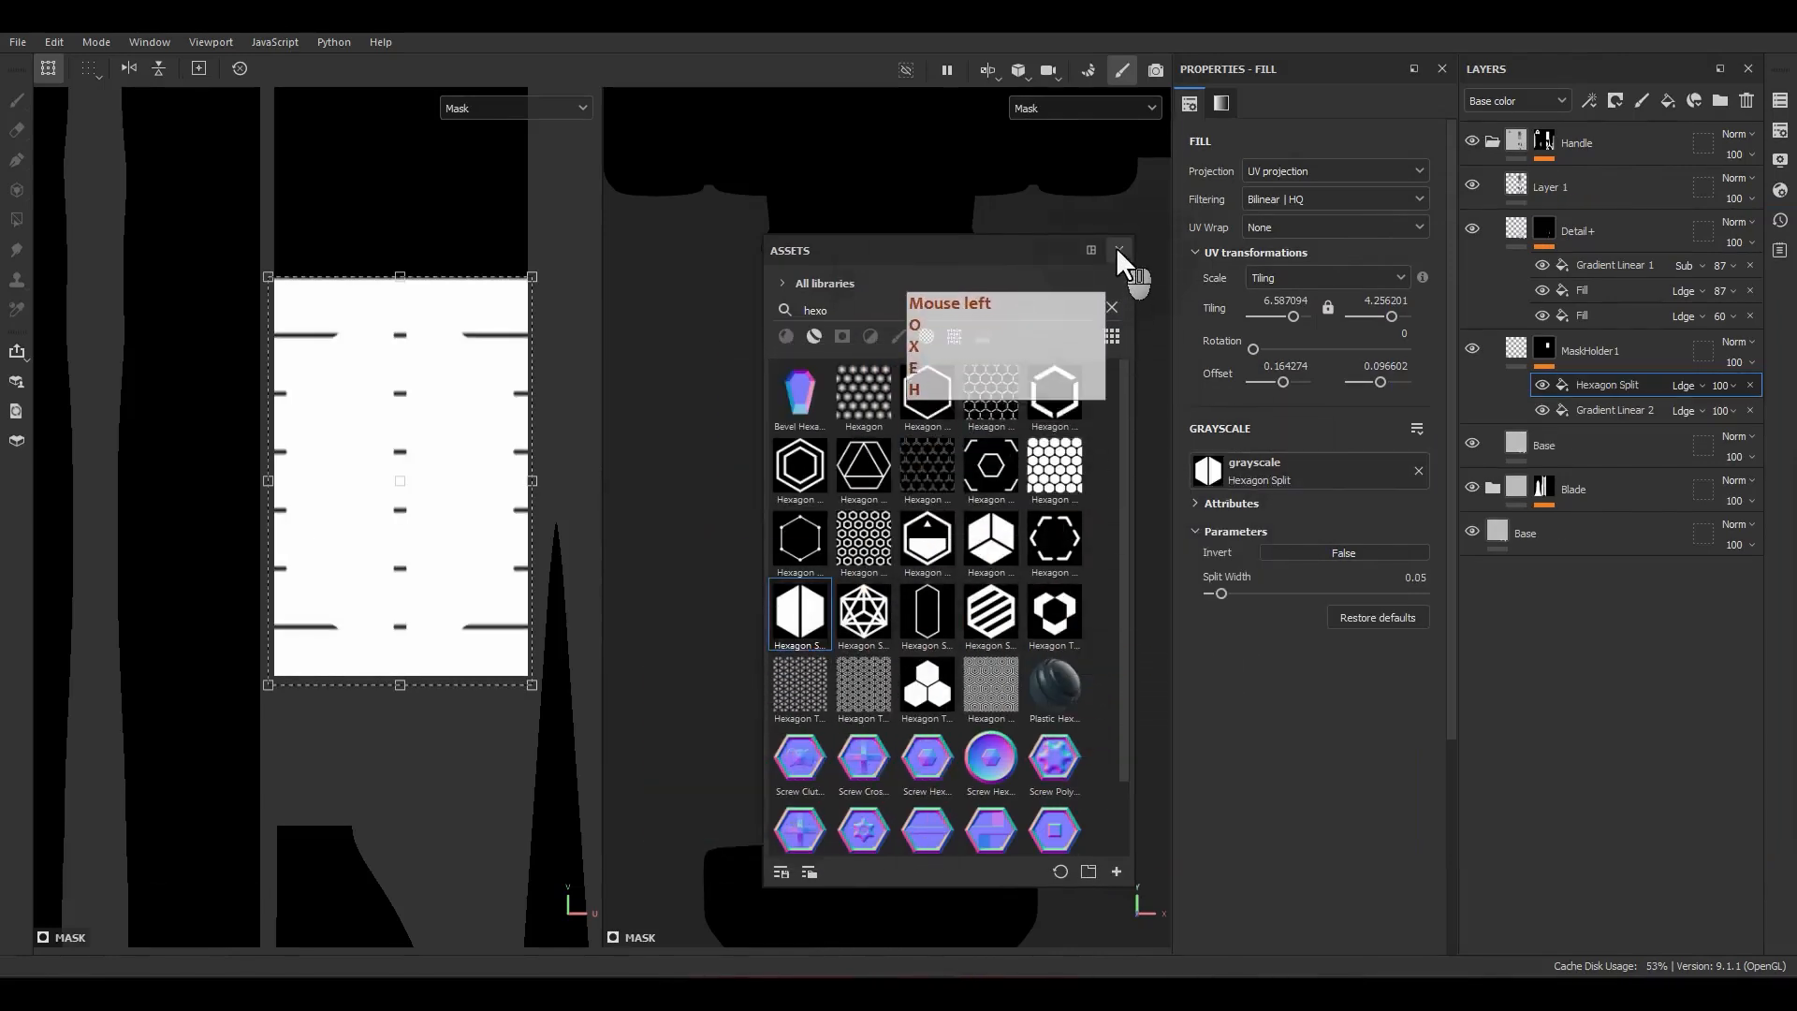
left_click(1119, 249)
Step: Set the Hexagon Split's split width to 0 and lock the fill's horizontal and vertical tiling together
left_click_drag(1222, 593, 1008, 609)
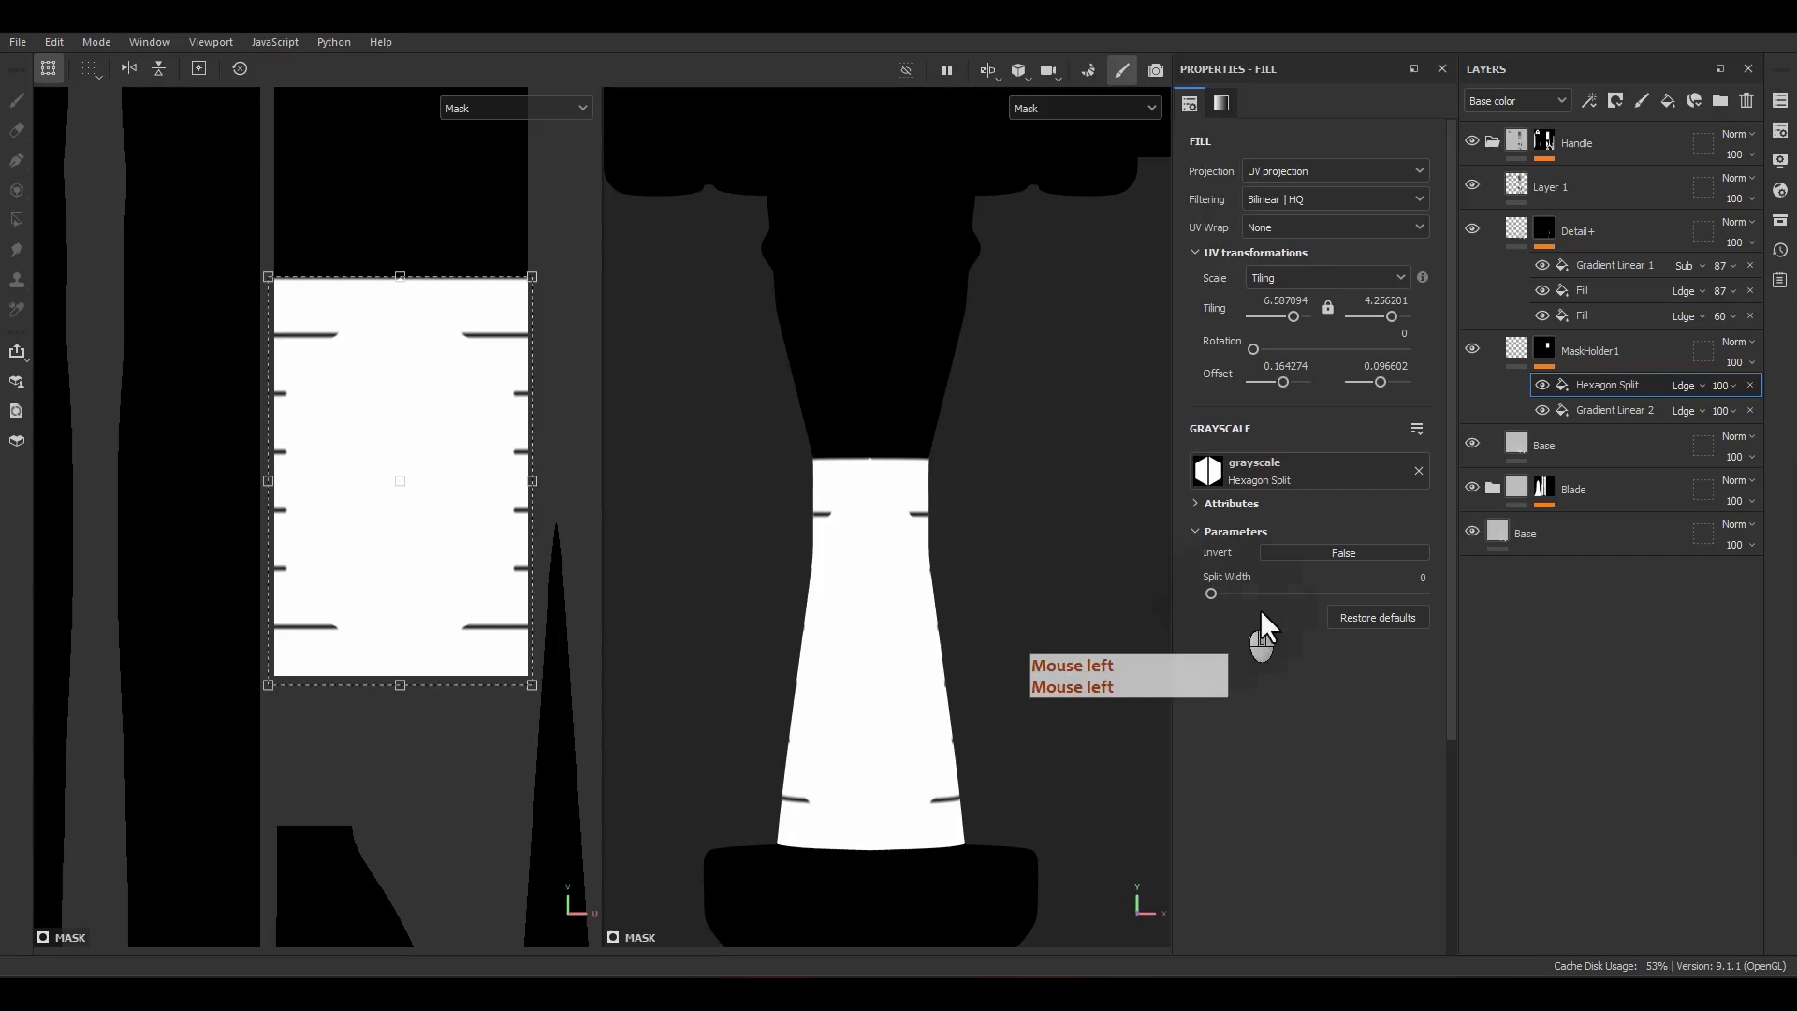
double_click(1423, 576)
left_click(1327, 307)
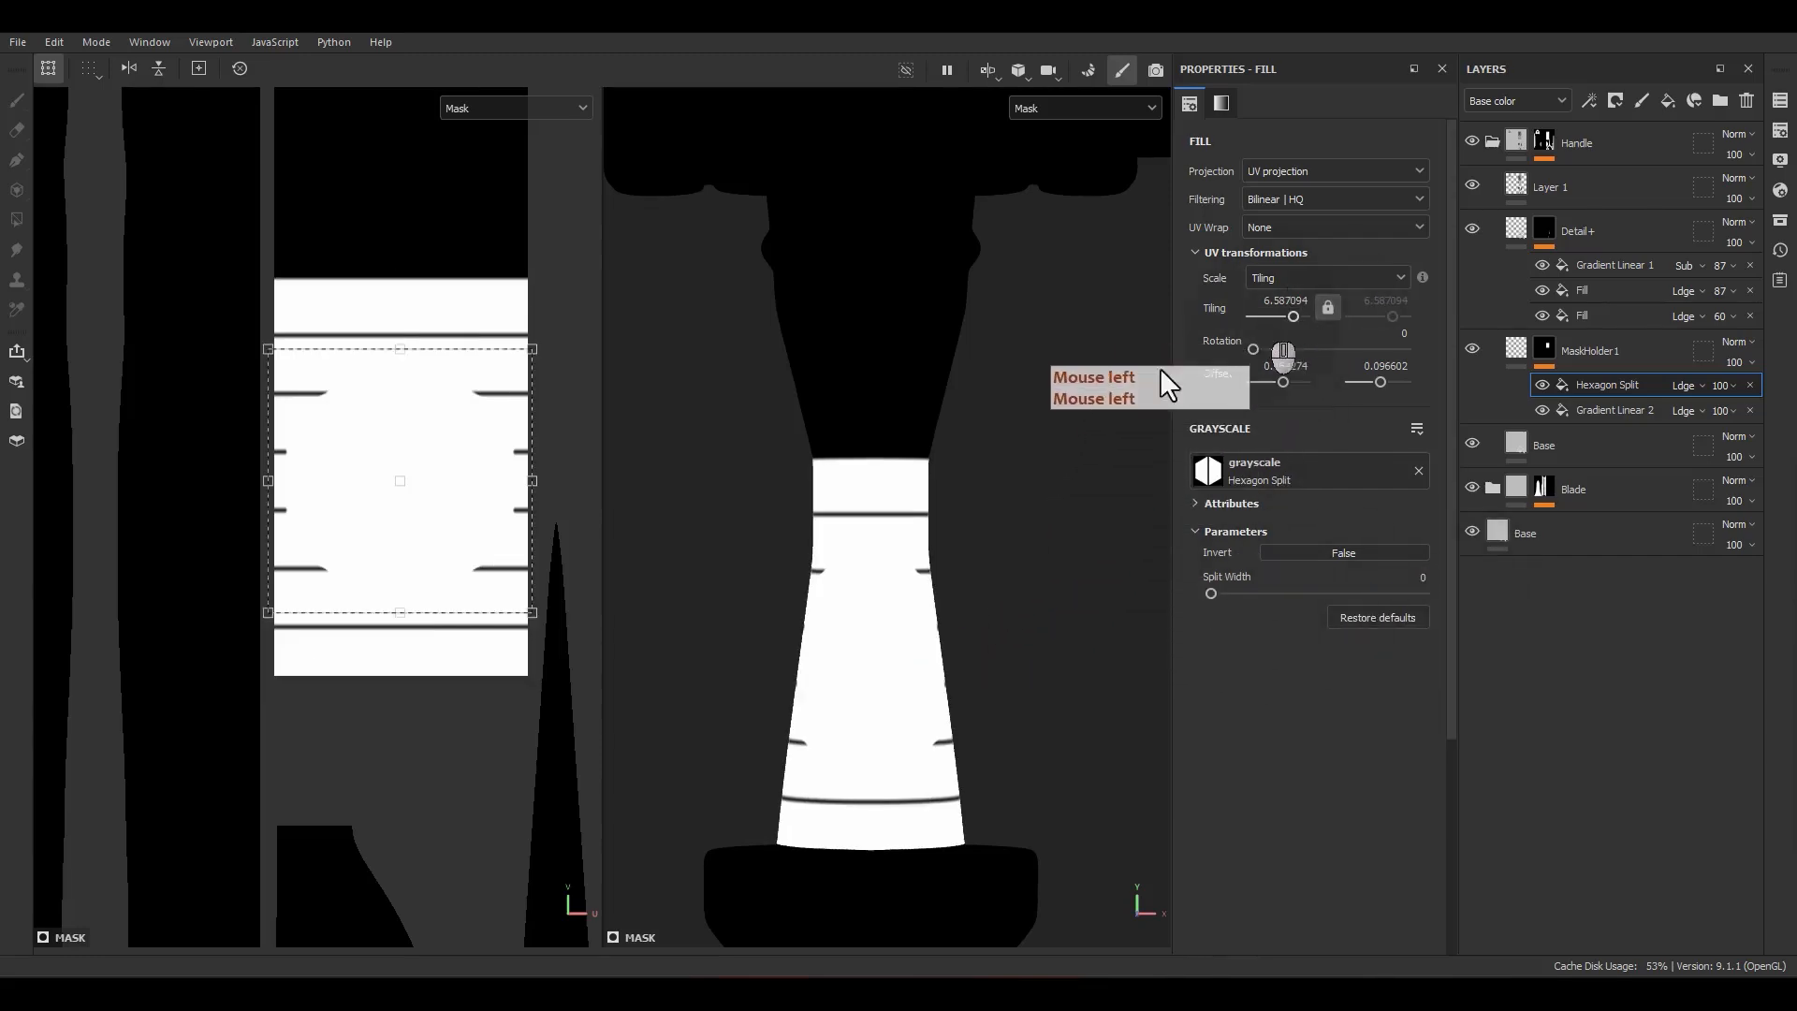
Step: Rotate the Hexagon Split fill to 90 degrees and change its blending mode to Subtract
left_click_drag(545, 379, 341, 260)
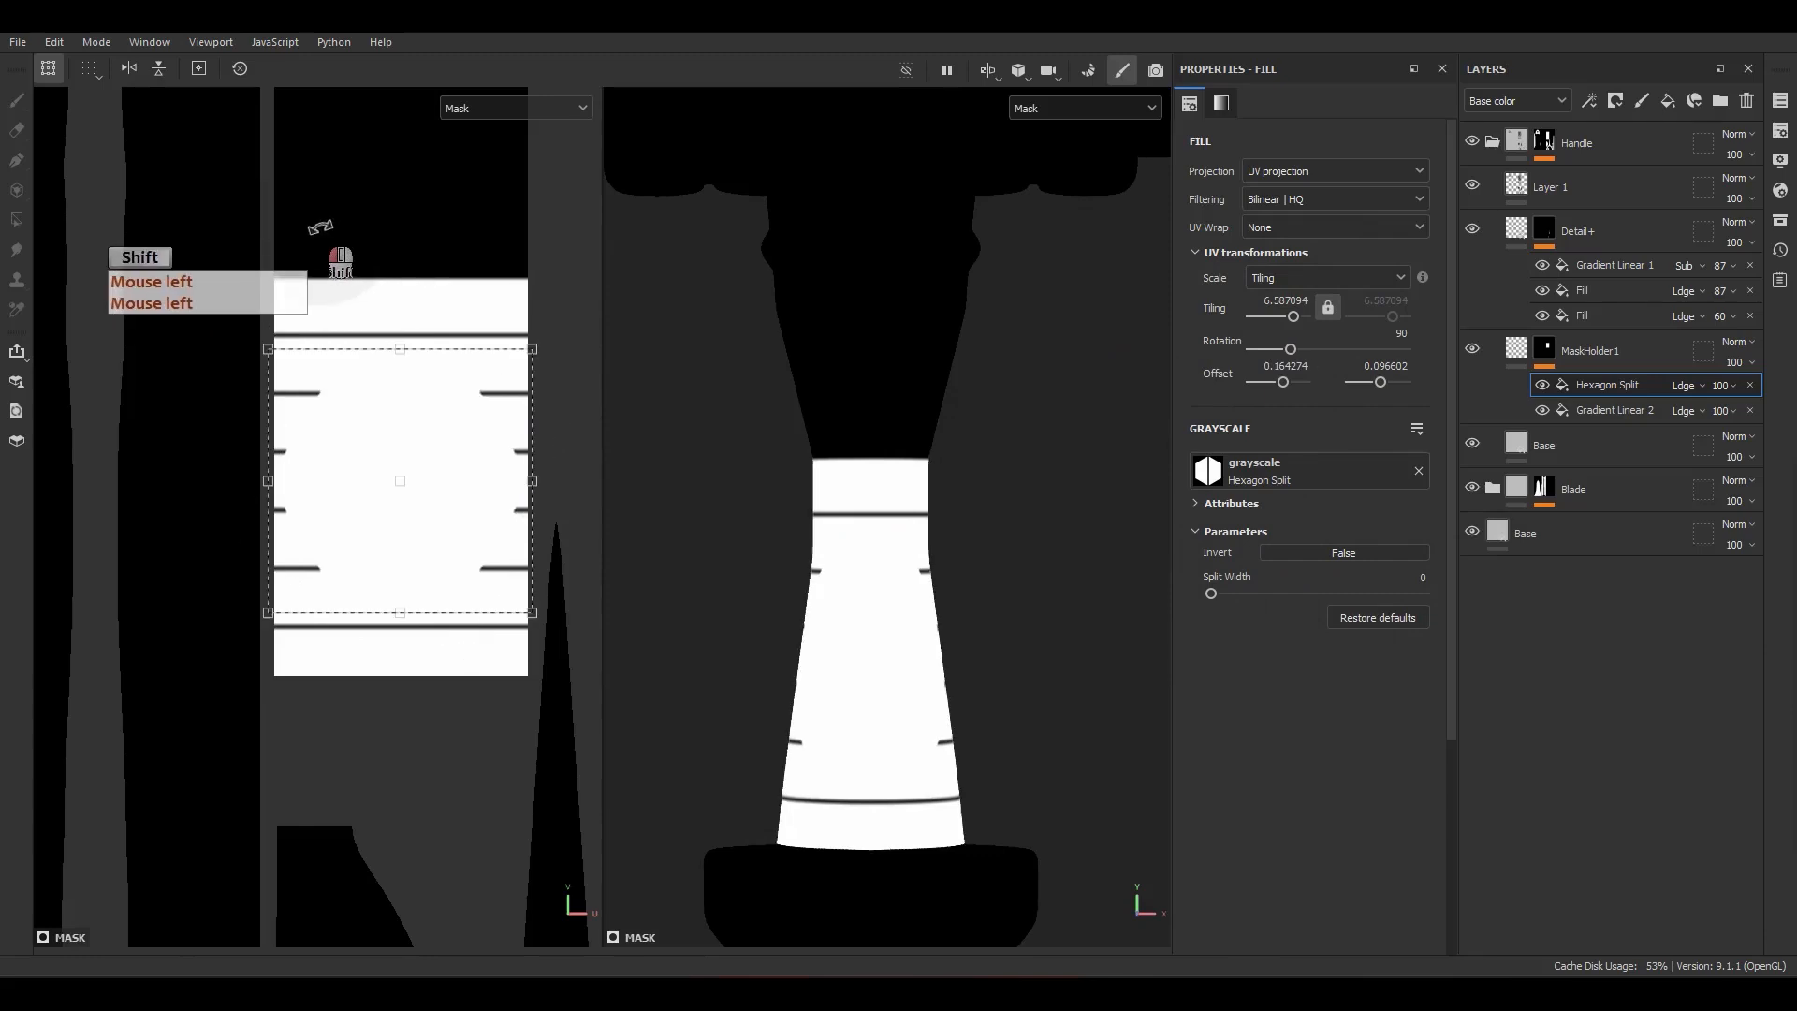
left_click(1689, 385)
left_click(1690, 581)
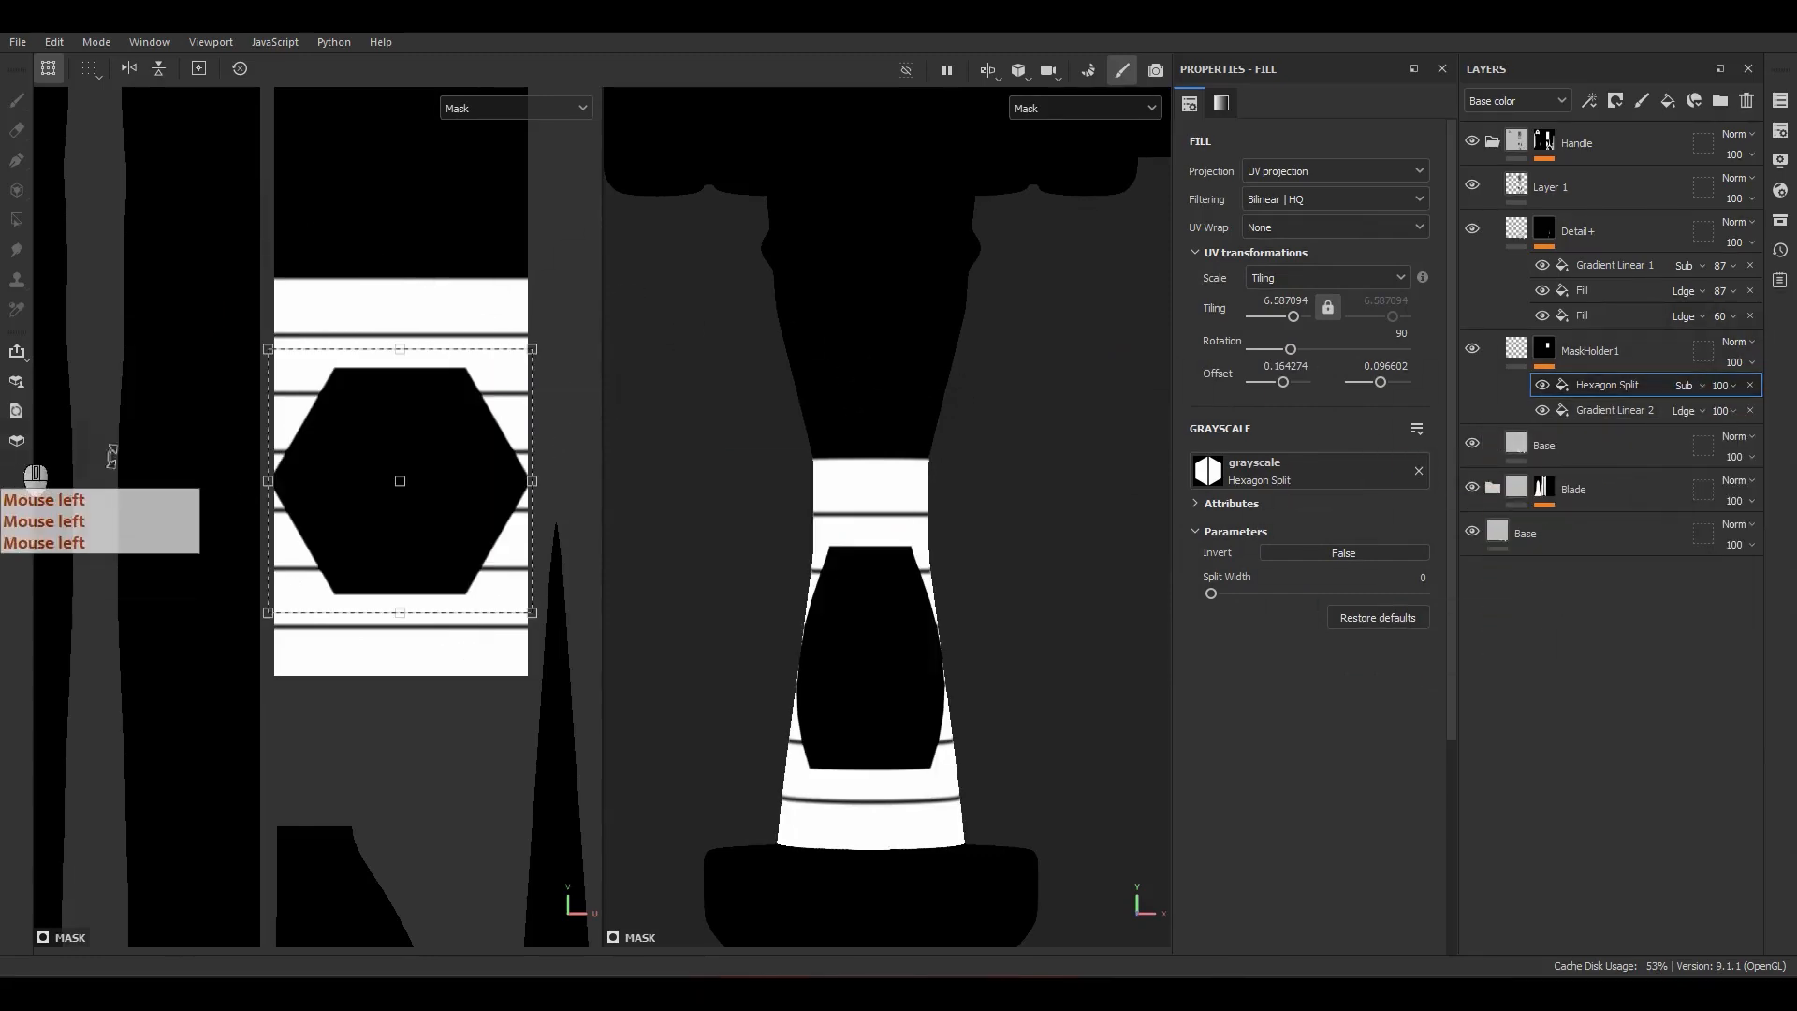
Step: Shrink the hexagon uniformly to a tiling of about -22.48 and centre it on the grip's first seam below the upper edge
left_click_drag(549, 381, 415, 269, "ctrl+shift")
scroll(421, 470, "up", 2)
scroll(416, 268, "up", 1)
middle_click_drag(424, 287, 421, 401, "alt")
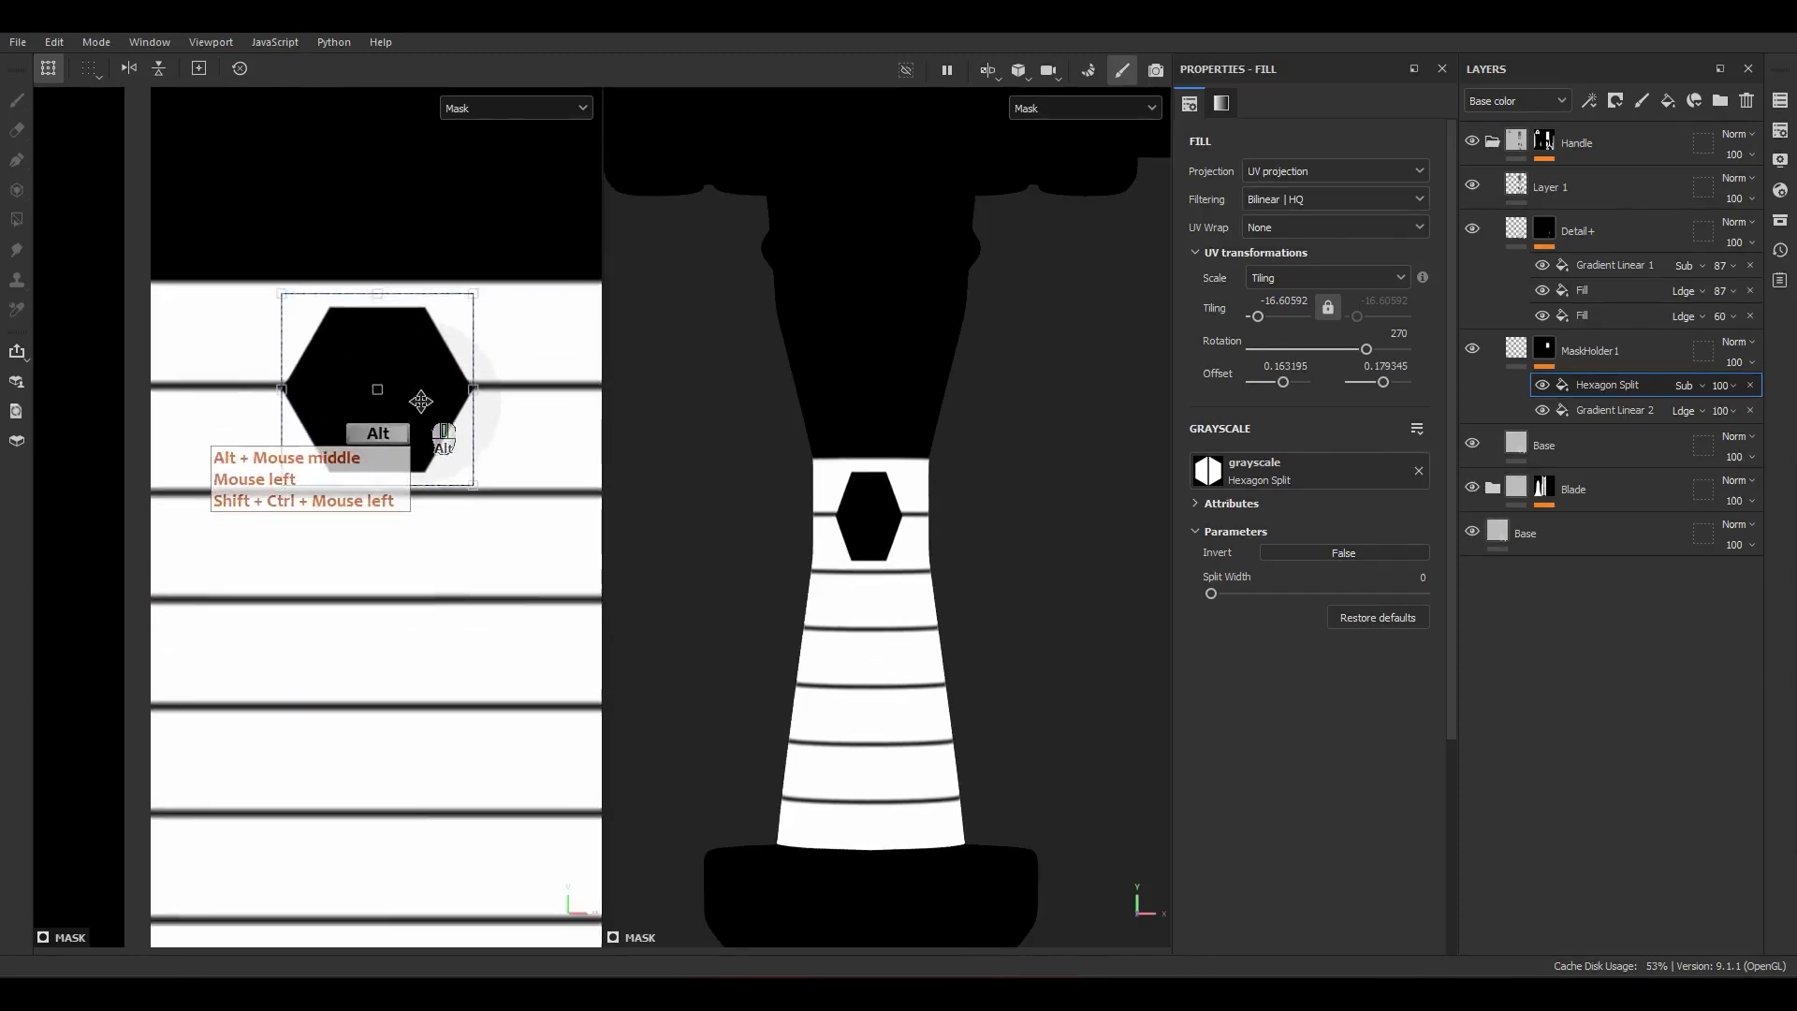
scroll(421, 401, "up", 1)
left_click(477, 268, "ctrl+shift")
left_click(485, 270, "ctrl+shift")
left_click_drag(484, 270, 454, 346, "ctrl+shift")
left_click(410, 394)
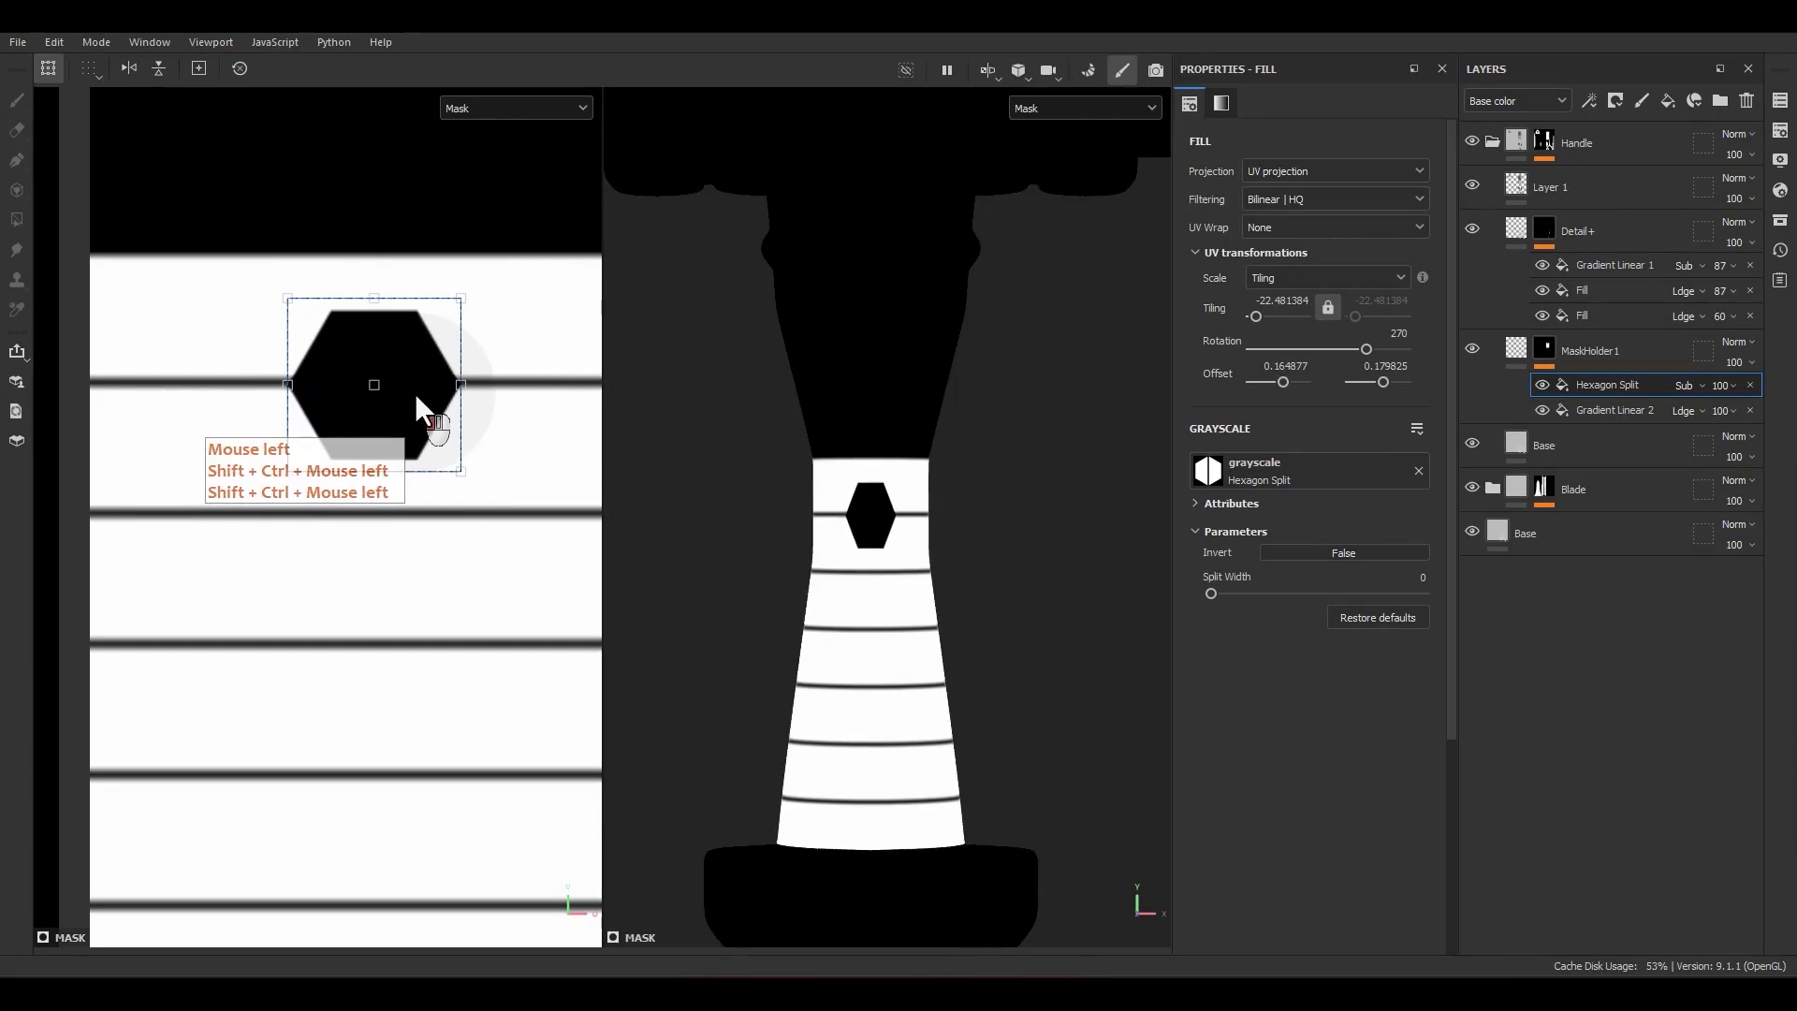
Step: Reshape the hexagon symmetrically about its centre into a wide, flat cutout on the first seam
scroll(417, 391, "down", 3)
scroll(430, 391, "up", 2)
left_click_drag(445, 382, 567, 383, "ctrl")
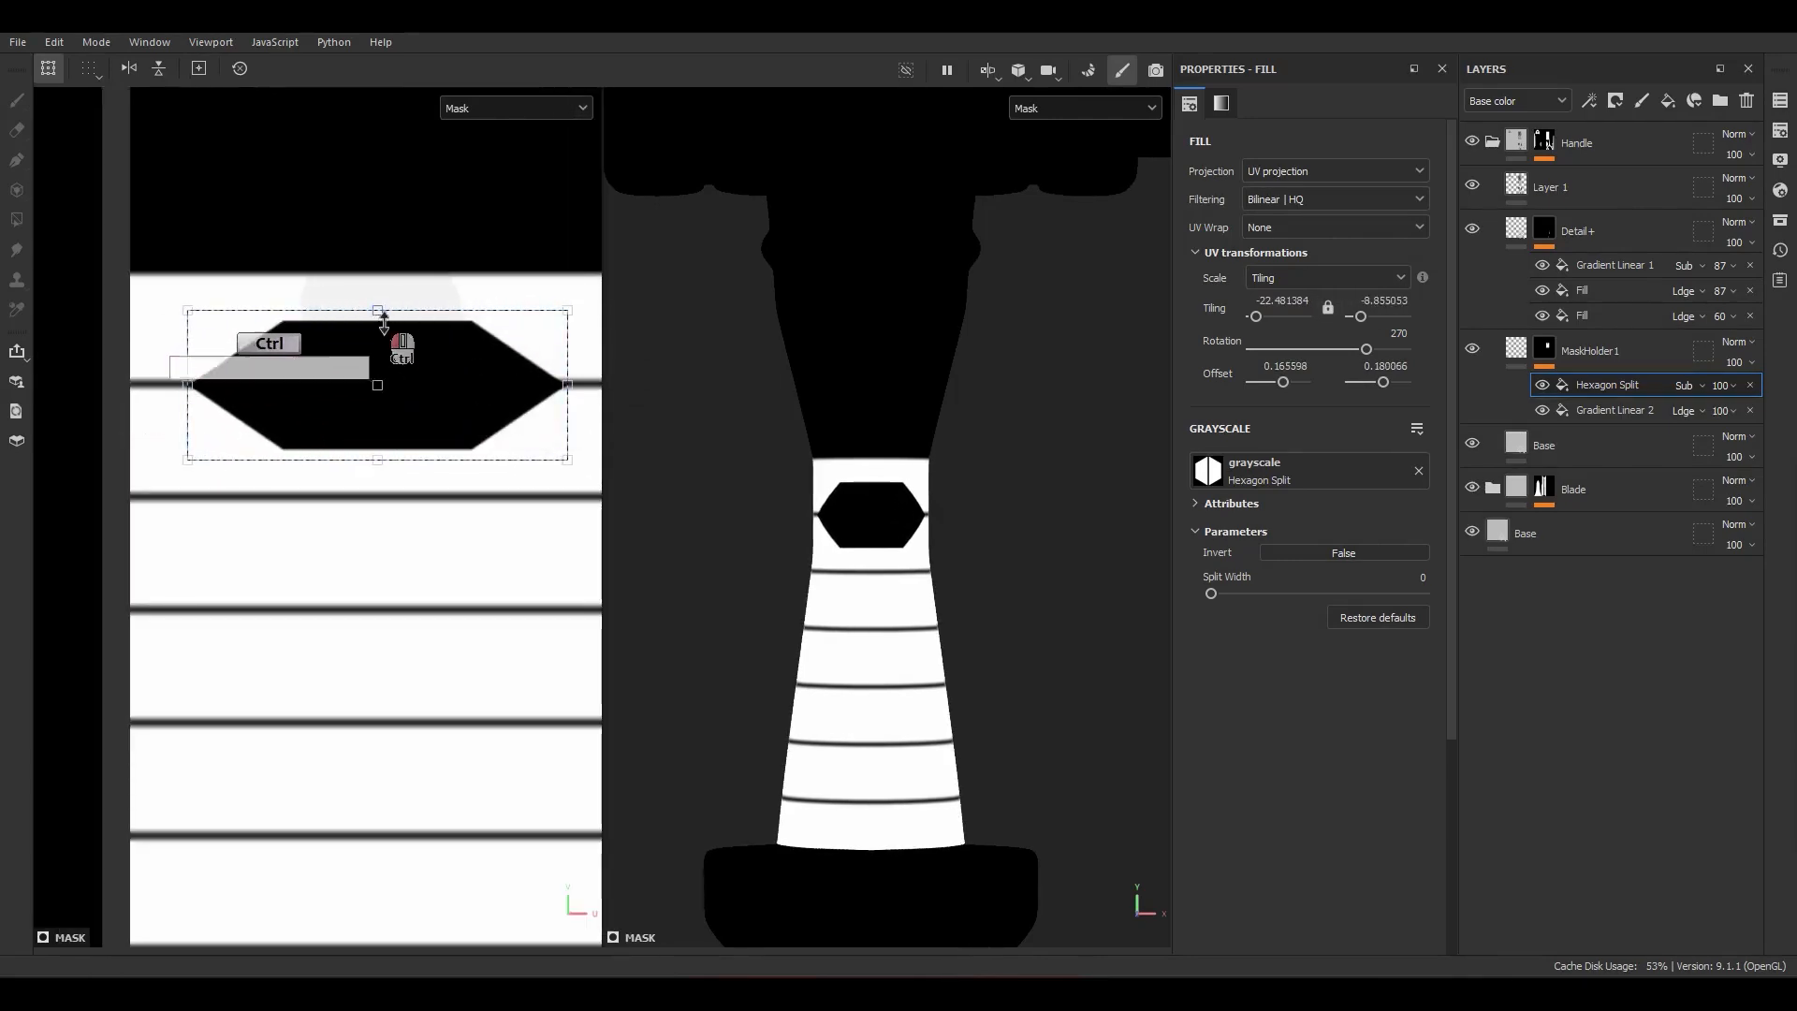
left_click_drag(384, 318, 379, 355, "ctrl")
left_click_drag(197, 385, 262, 391, "ctrl")
left_click_drag(927, 726, 865, 734, "alt")
Step: Raise the contrast of the Gradient Linear 2 fill to the maximum and set its balance to 0.9
left_click(1605, 410)
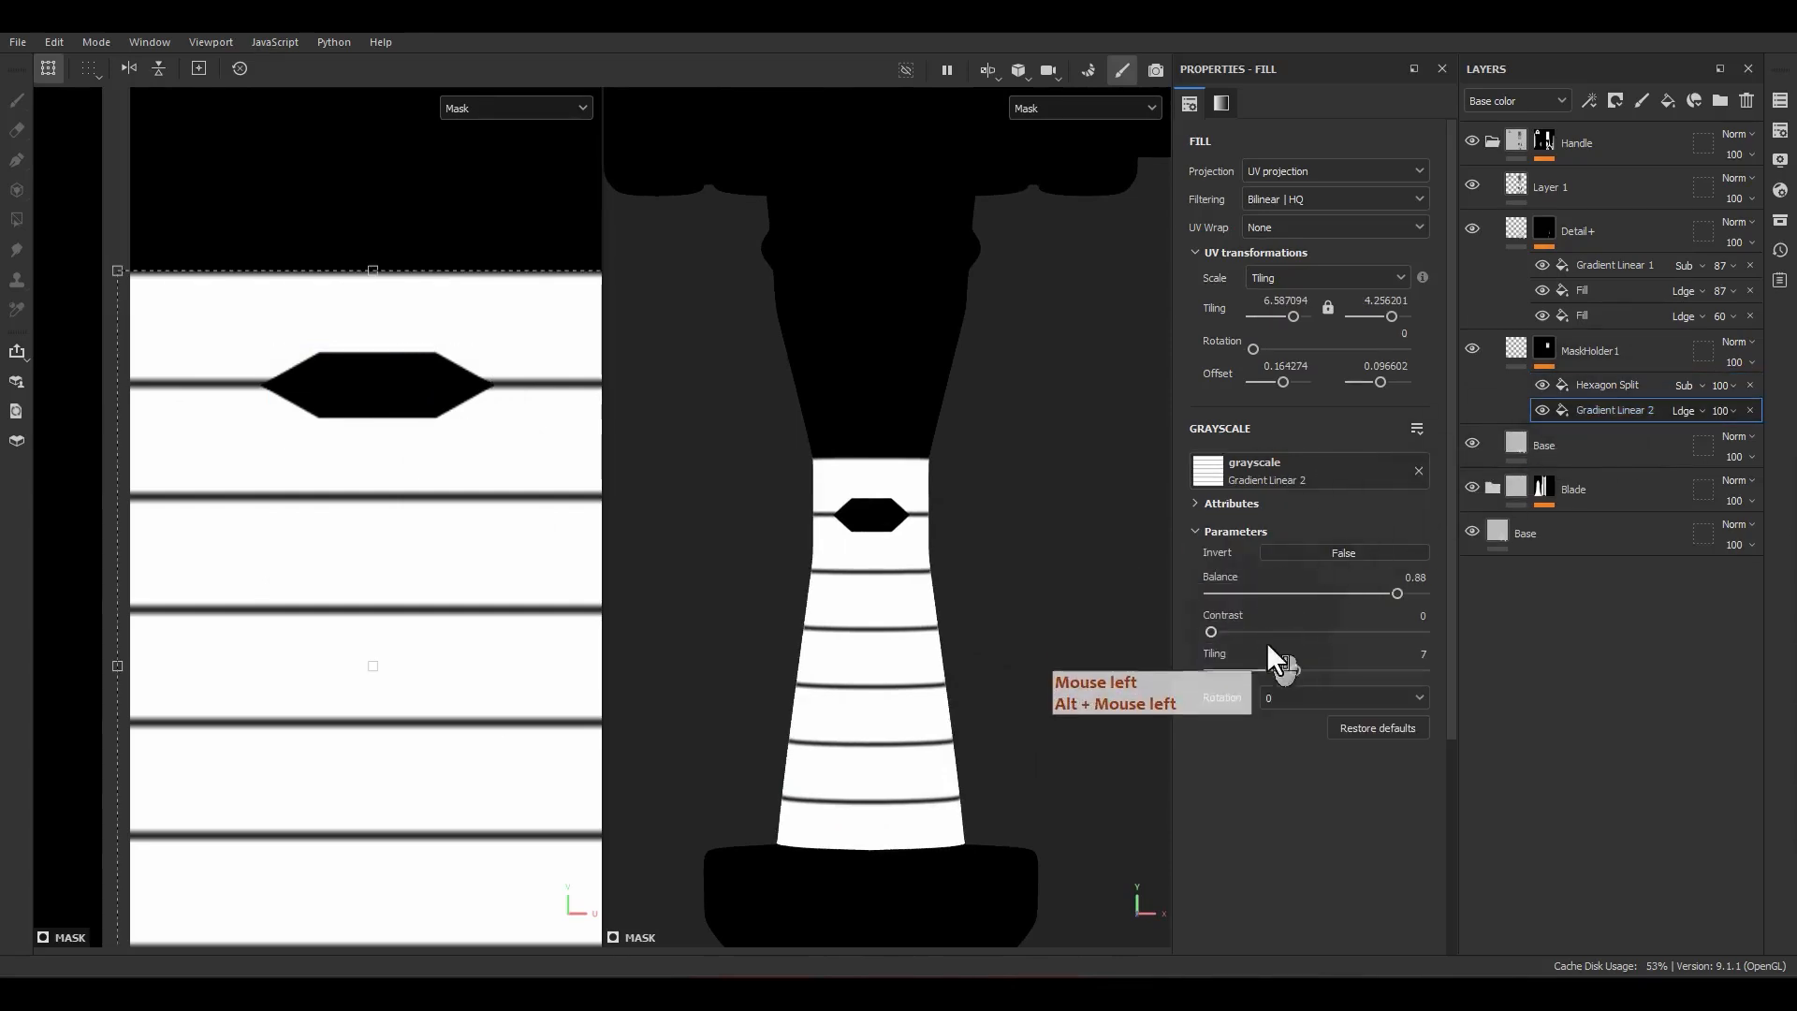
left_click_drag(1211, 631, 1400, 595)
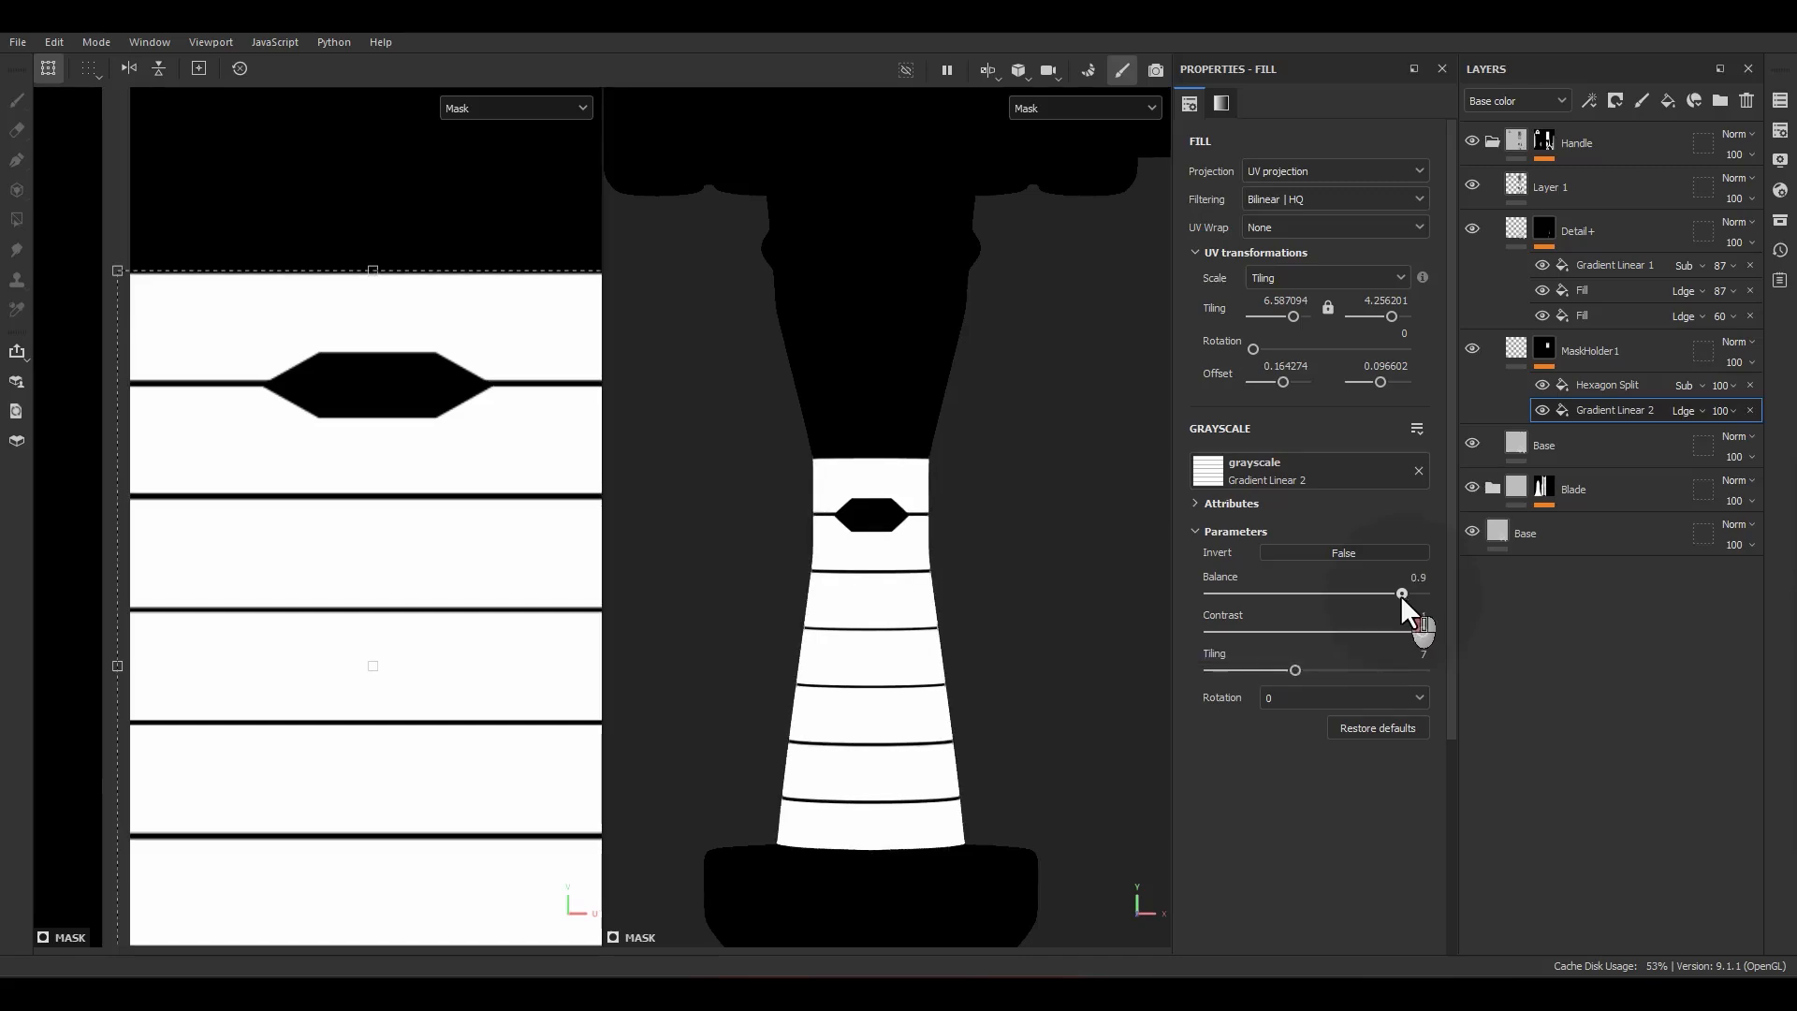
Step: Nudge the Hexagon Split cutout so it sits centred on the grip's sharpened first seam
left_click(1607, 384)
left_click_drag(474, 412, 485, 403)
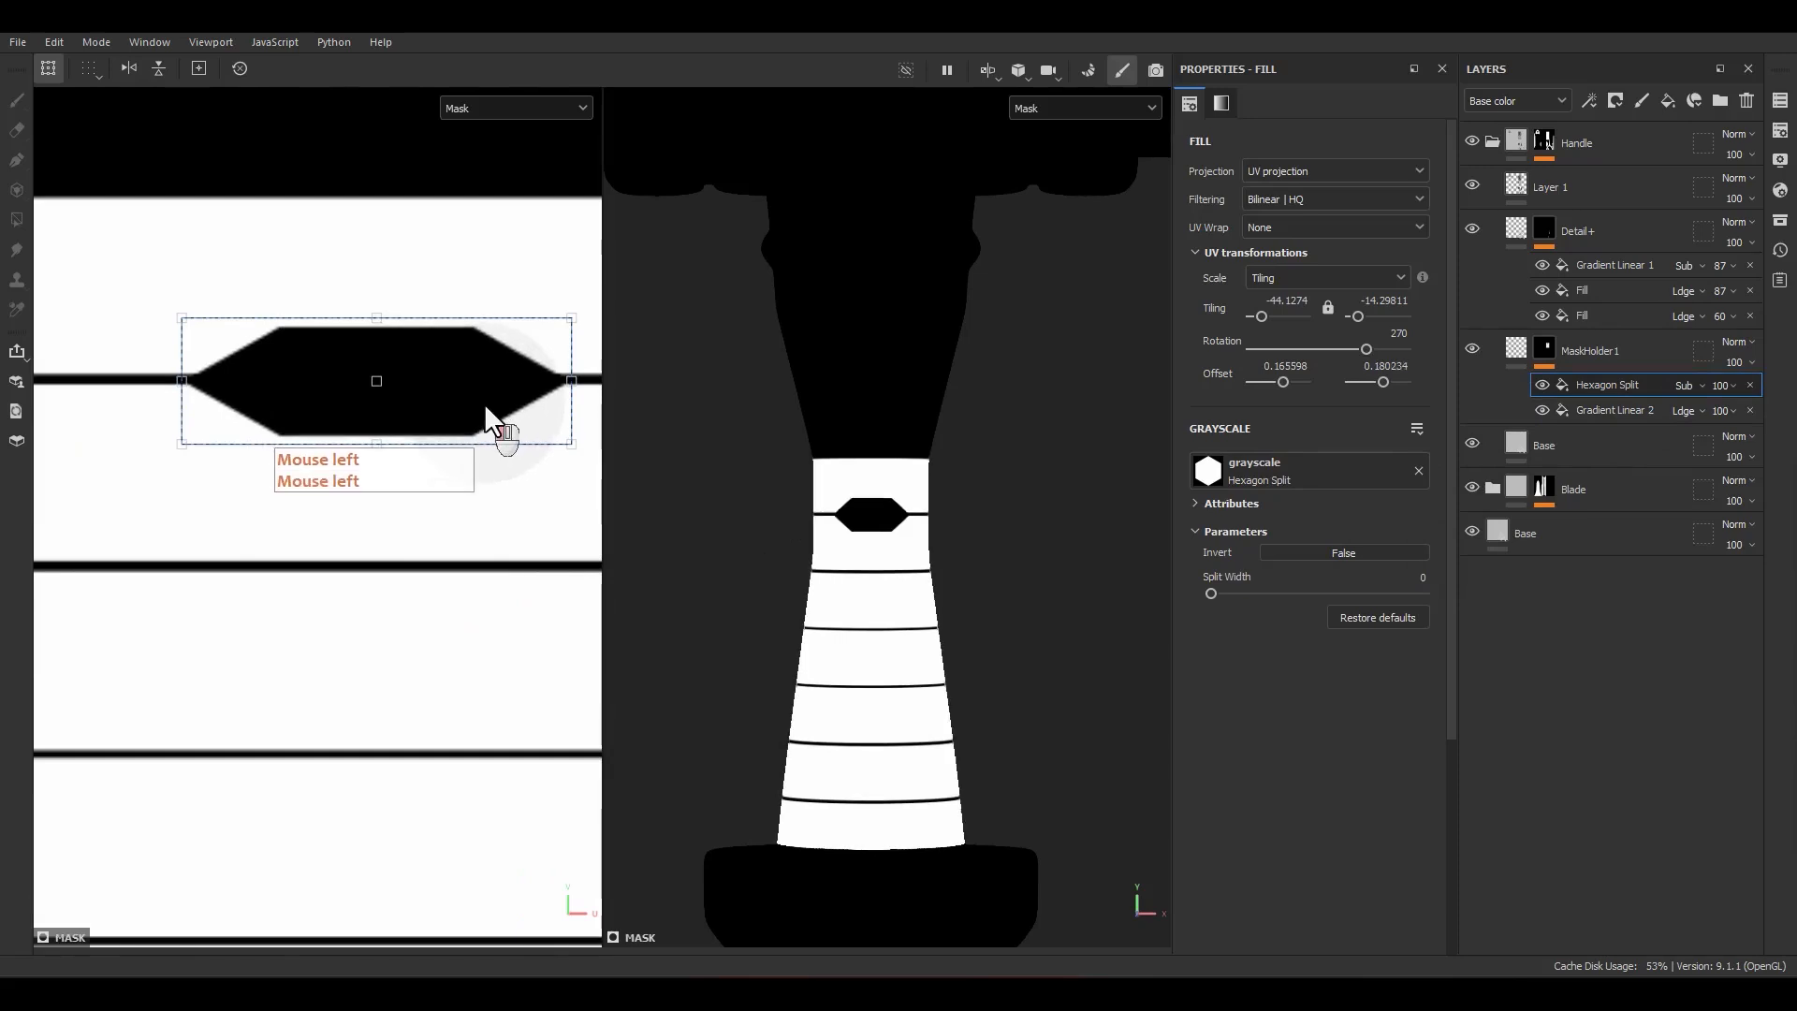
scroll(455, 449, "down", 2)
scroll(455, 453, "down", 3)
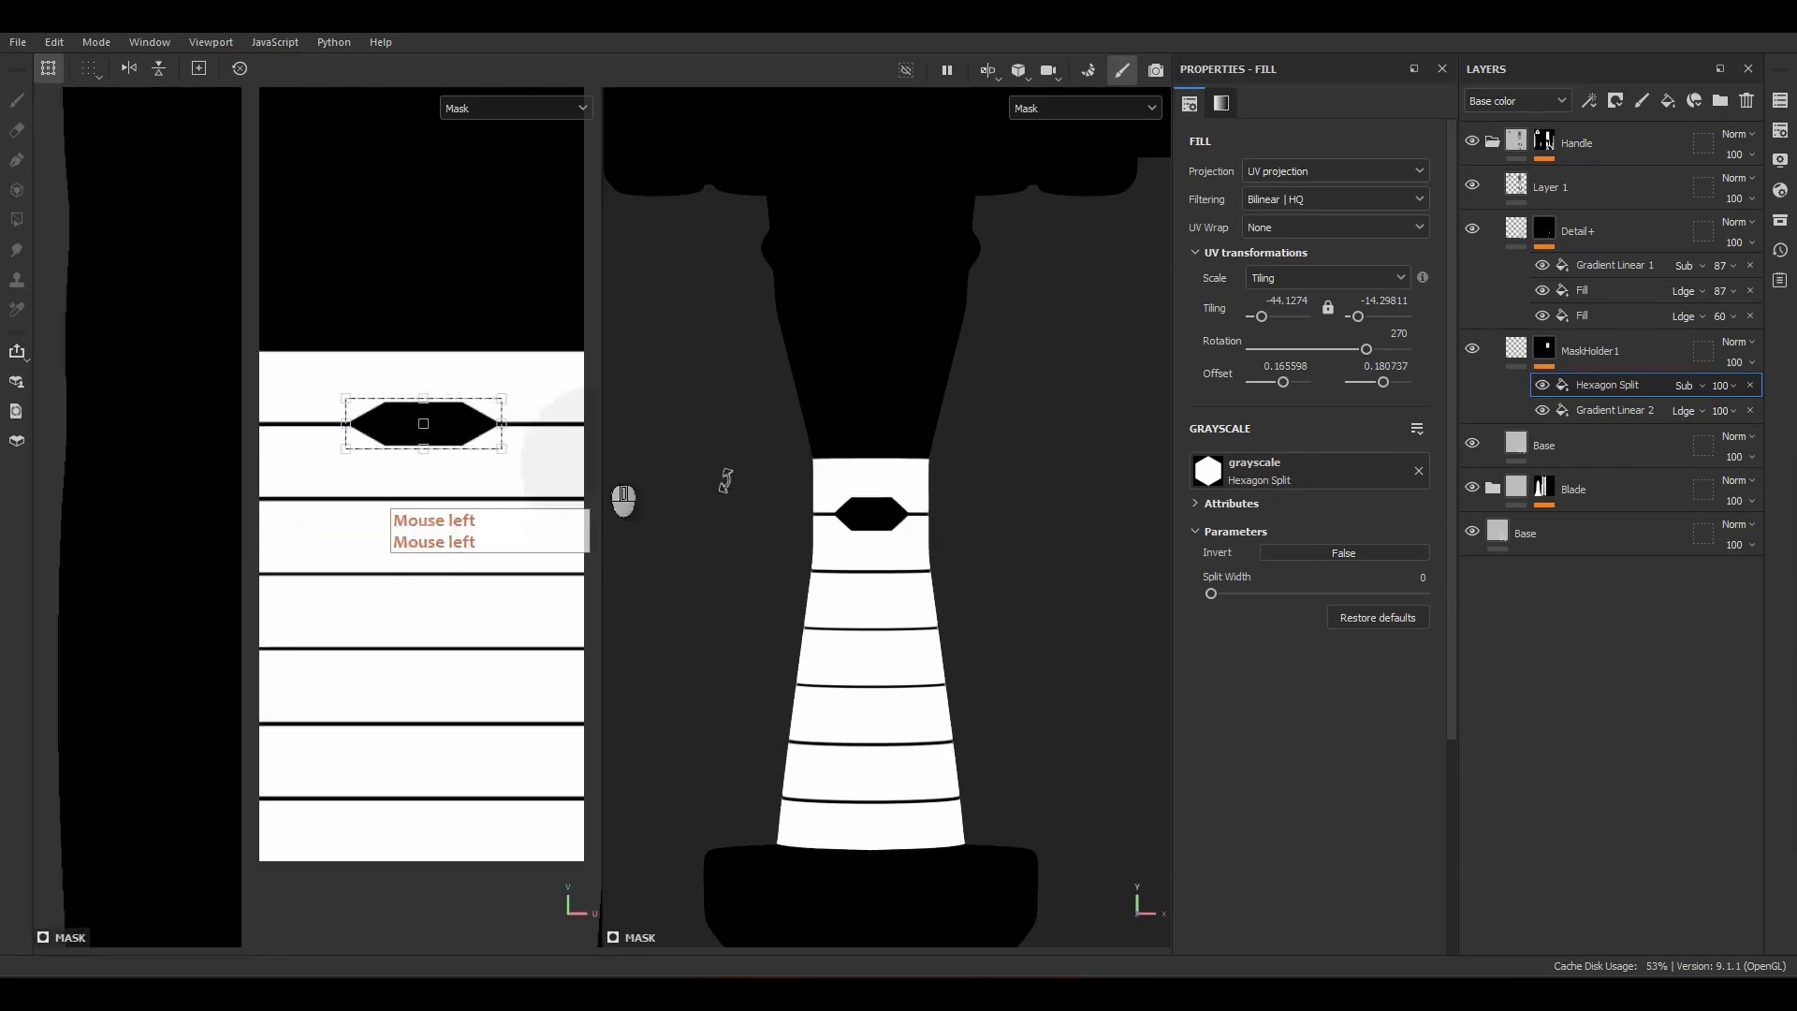
left_click(951, 549)
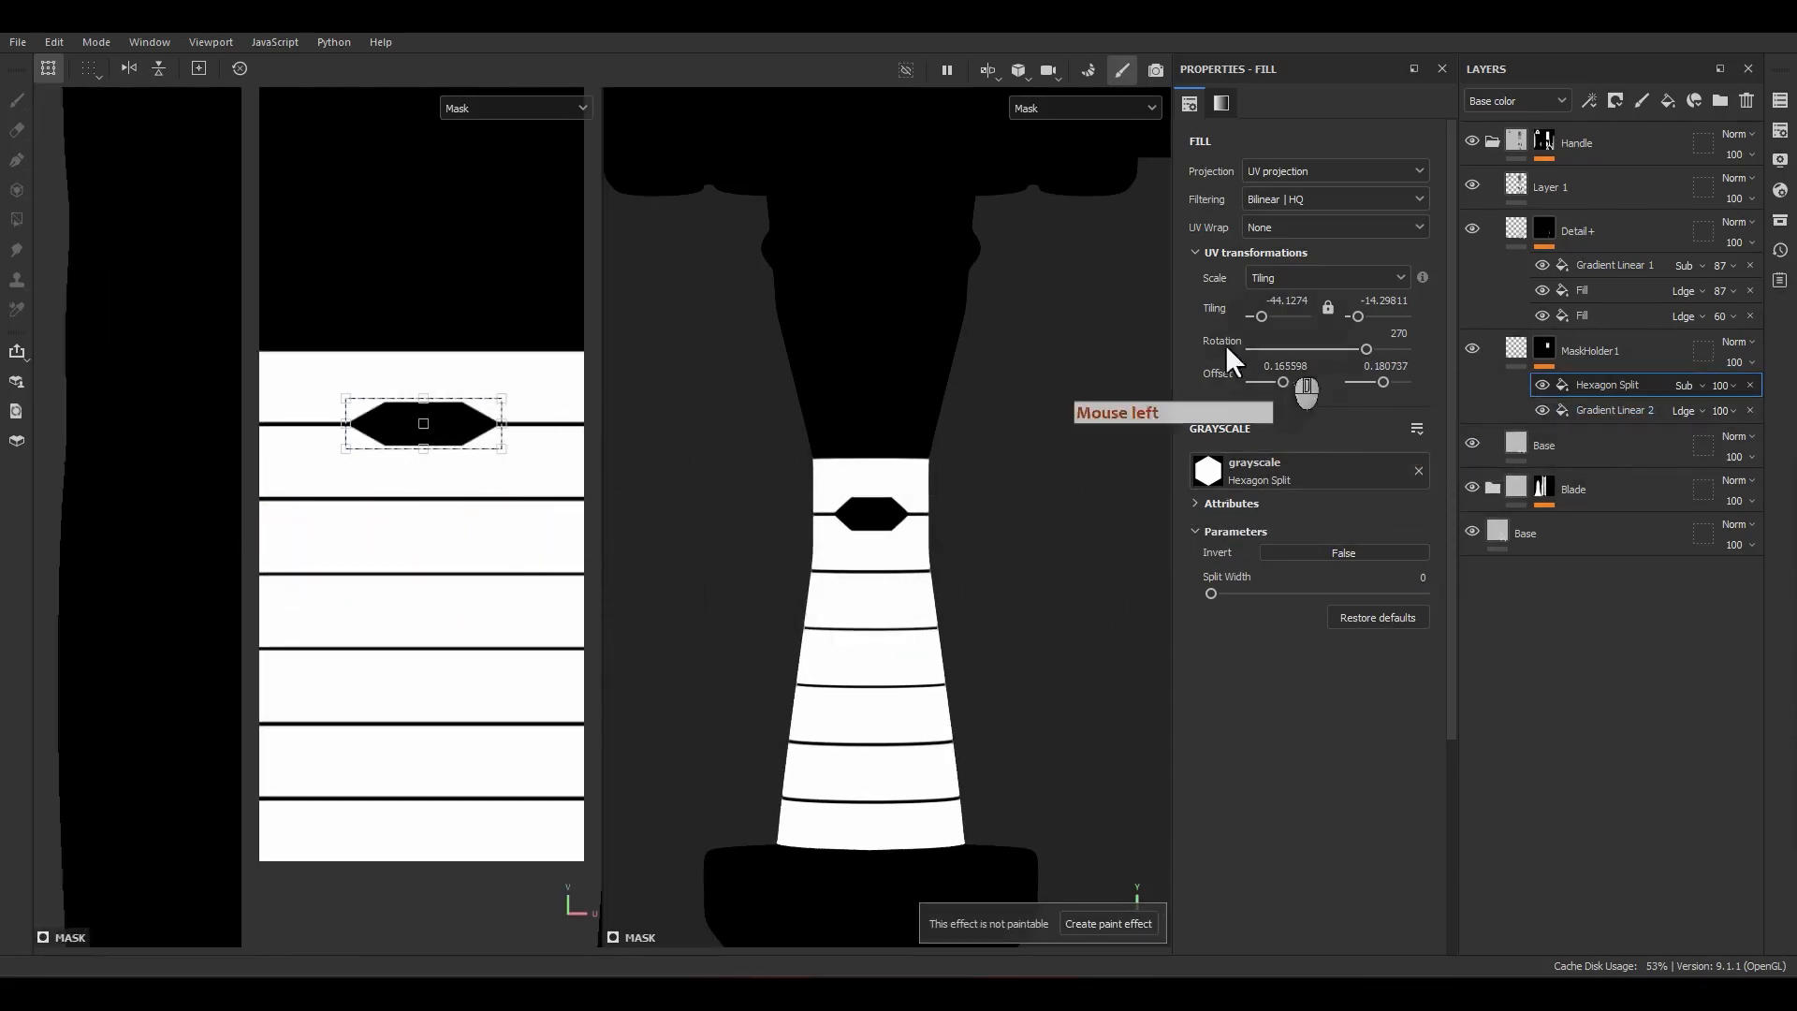
left_click(1626, 384)
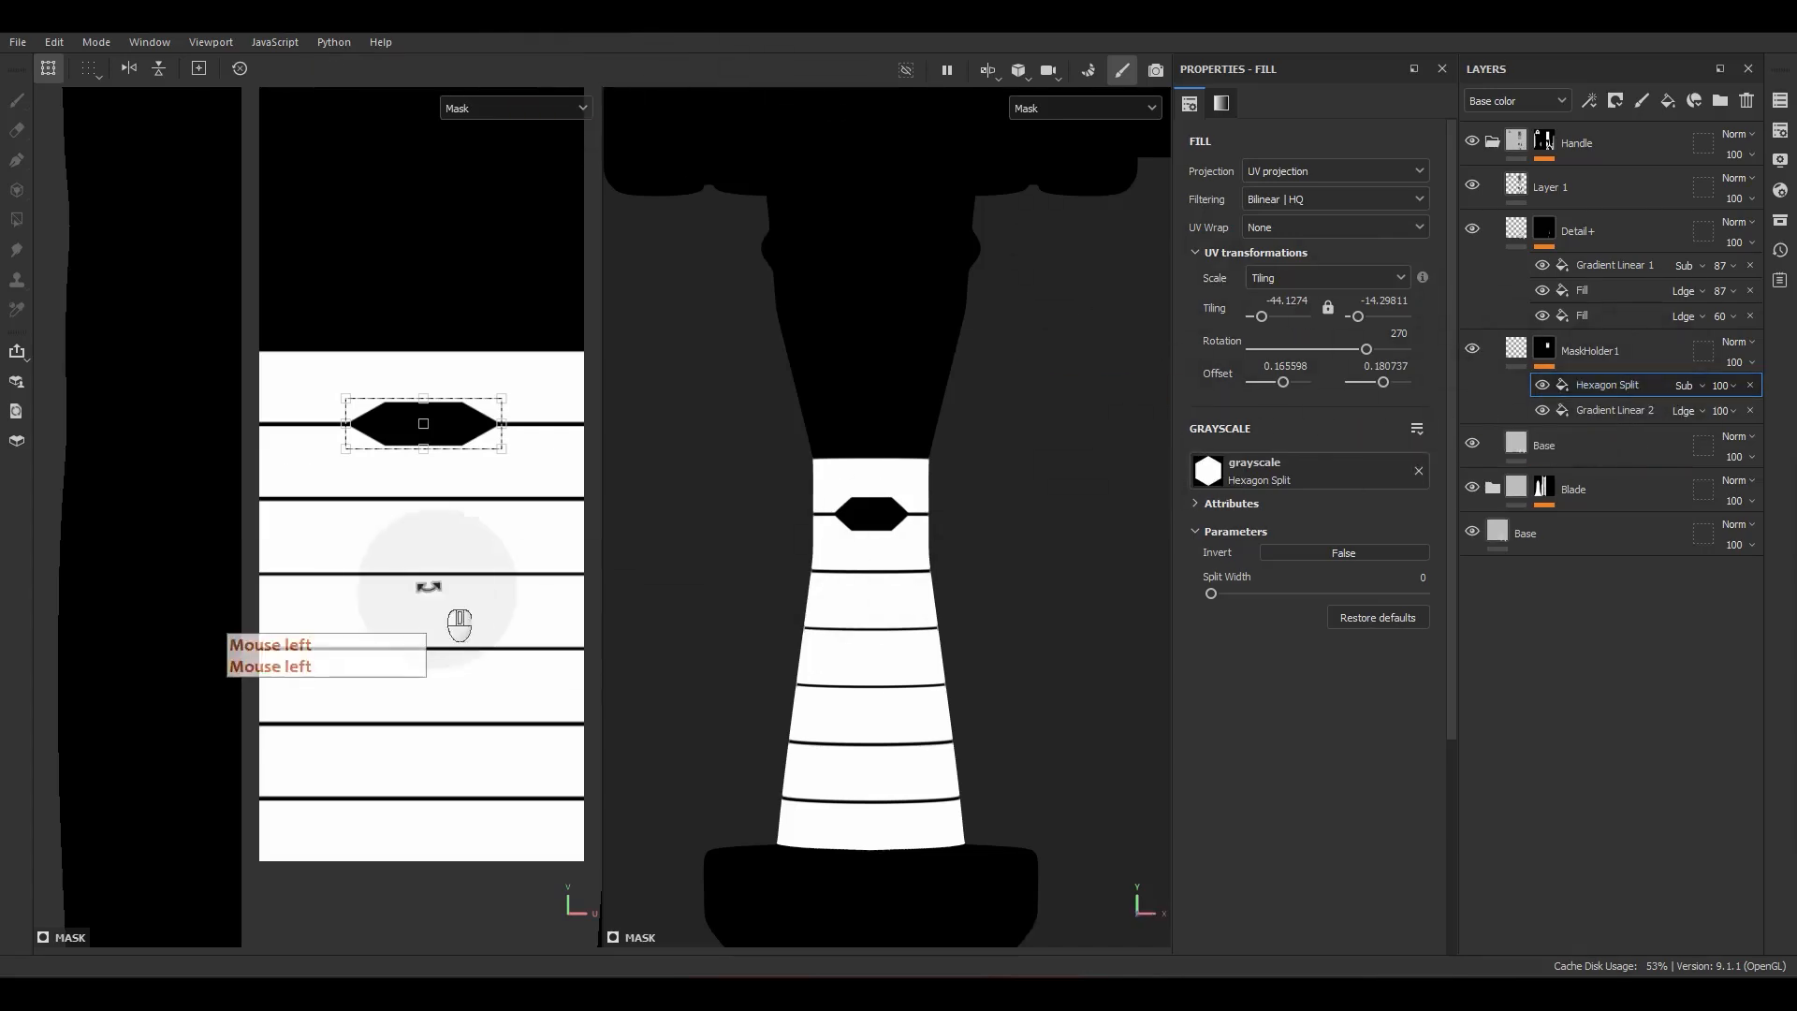
middle_click_drag(479, 563, 439, 517, "alt")
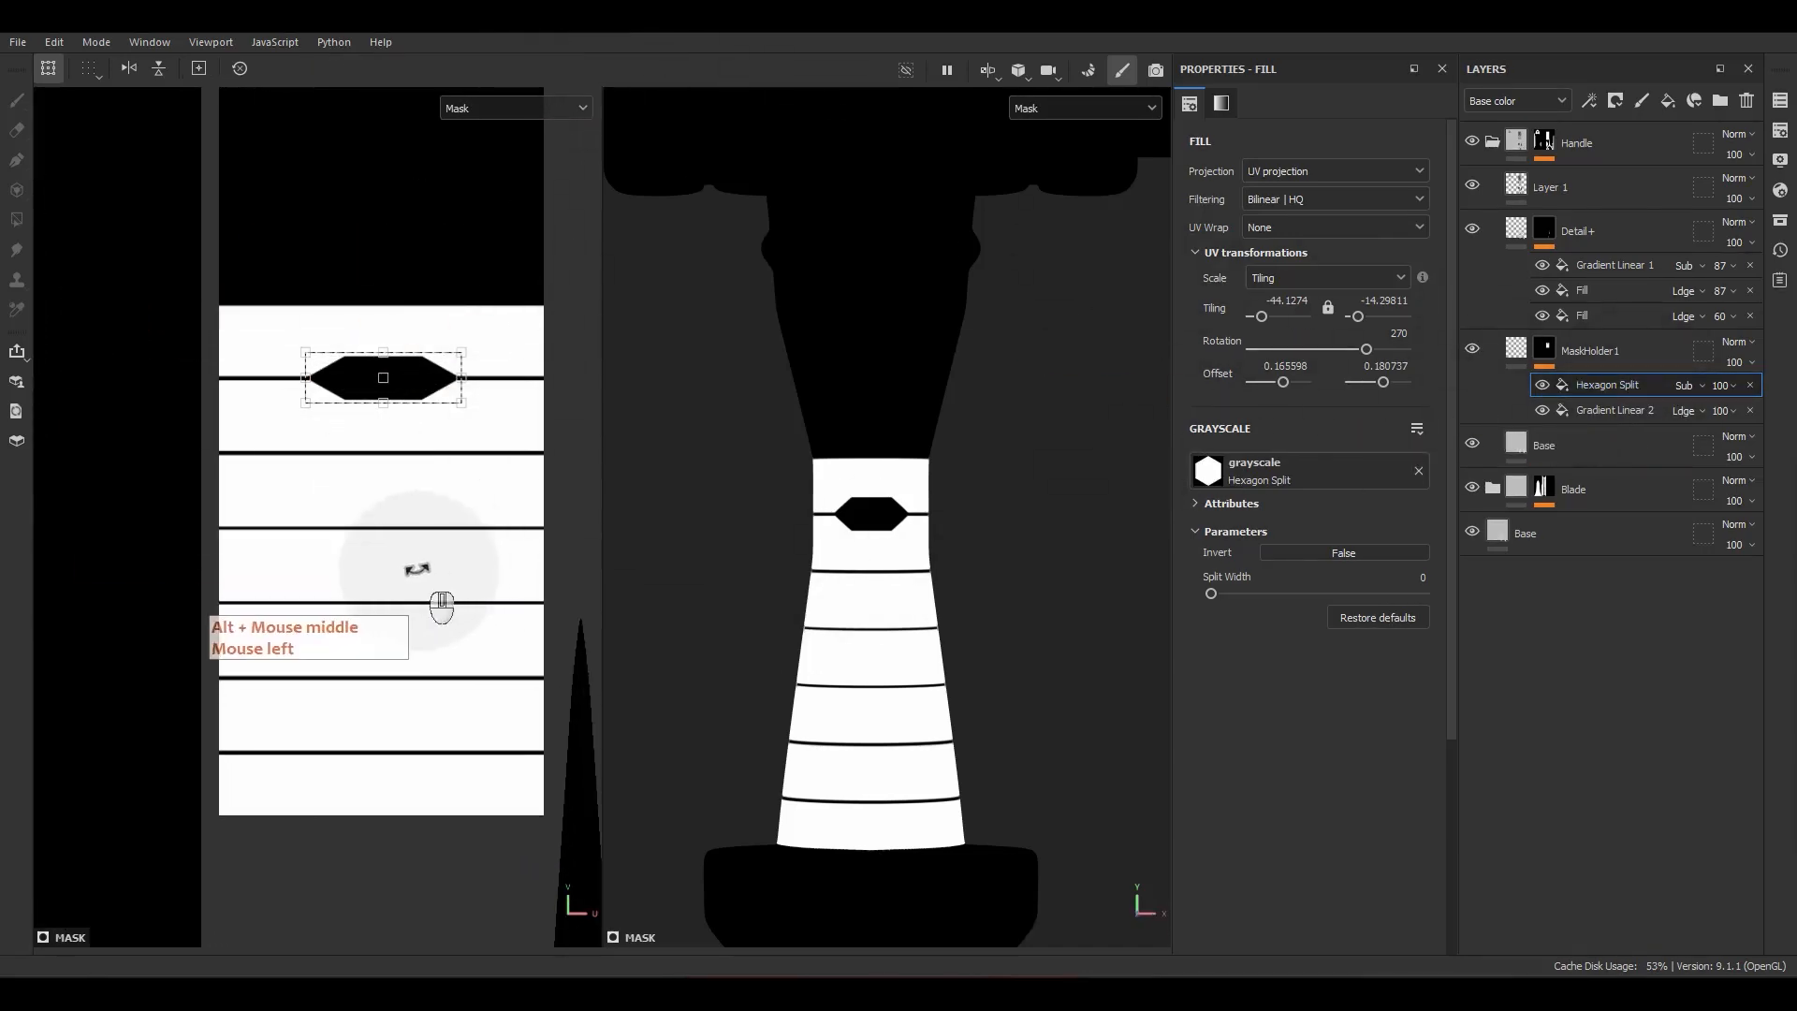
Step: Add a Mirror filter above the Hexagon Split fill in the MaskHolder1 mask
right_click(1609, 385)
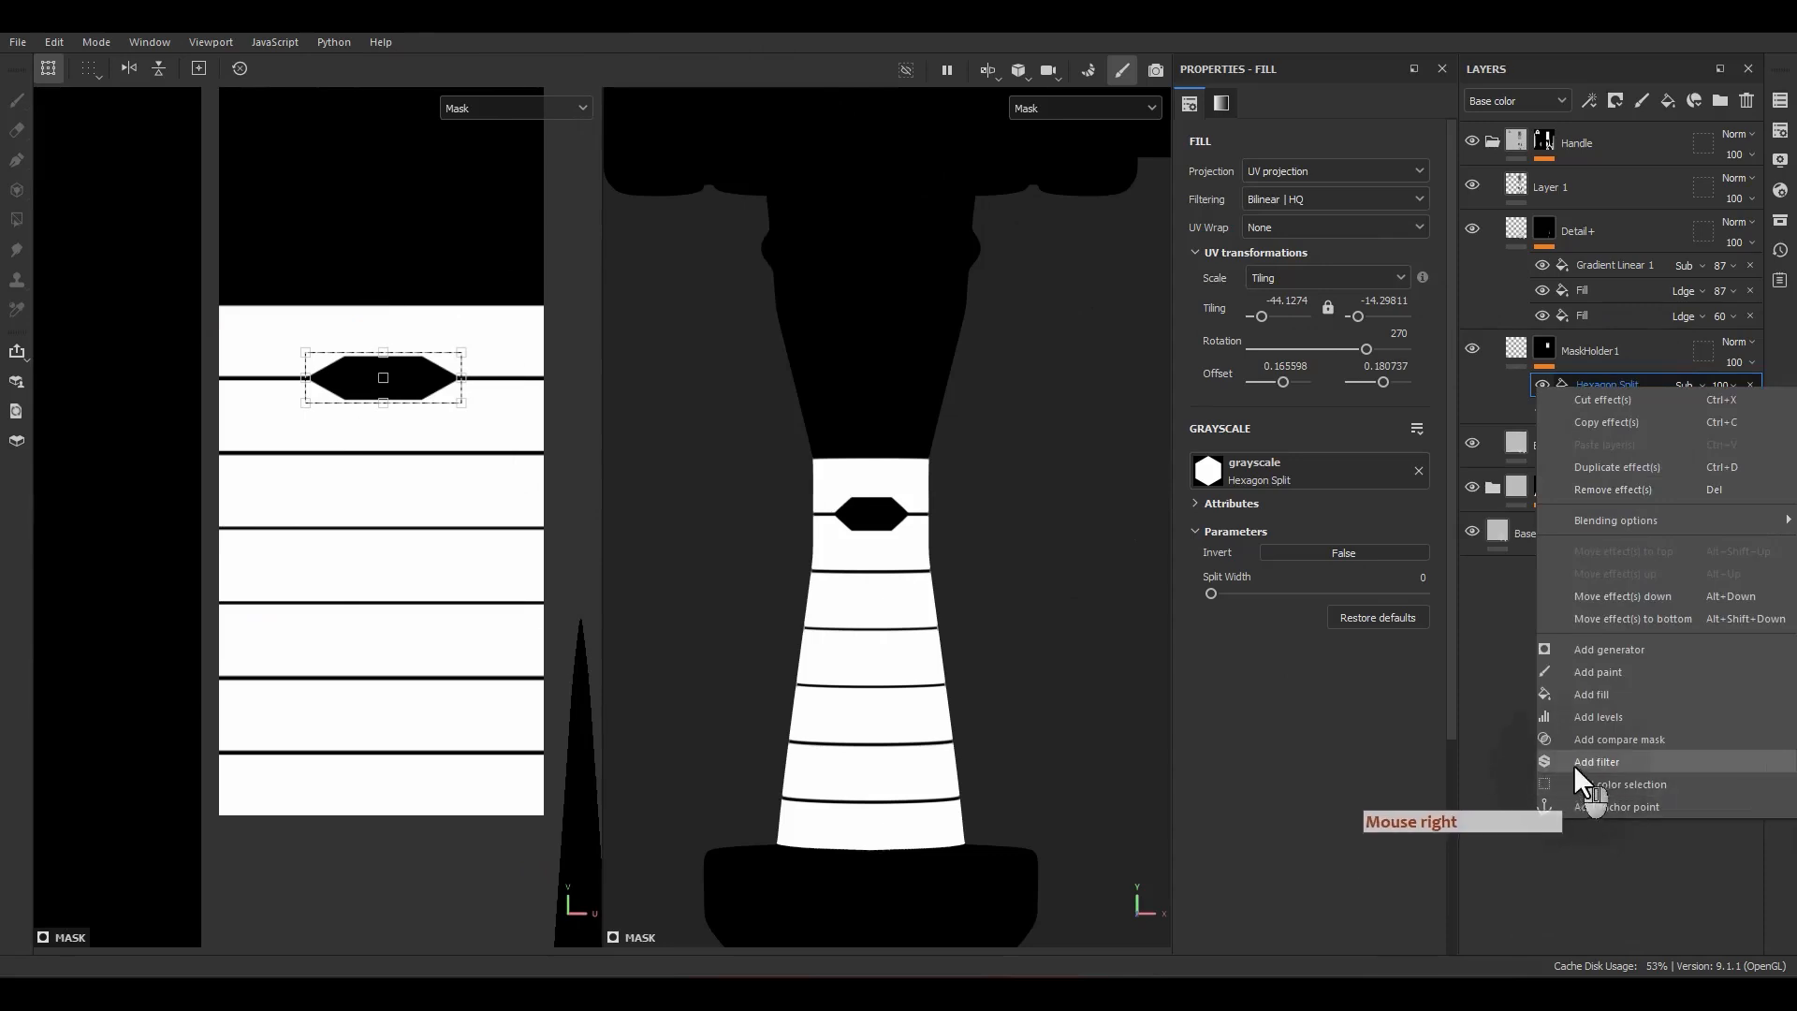
left_click(1579, 773)
left_click(1329, 151)
left_click(1387, 172)
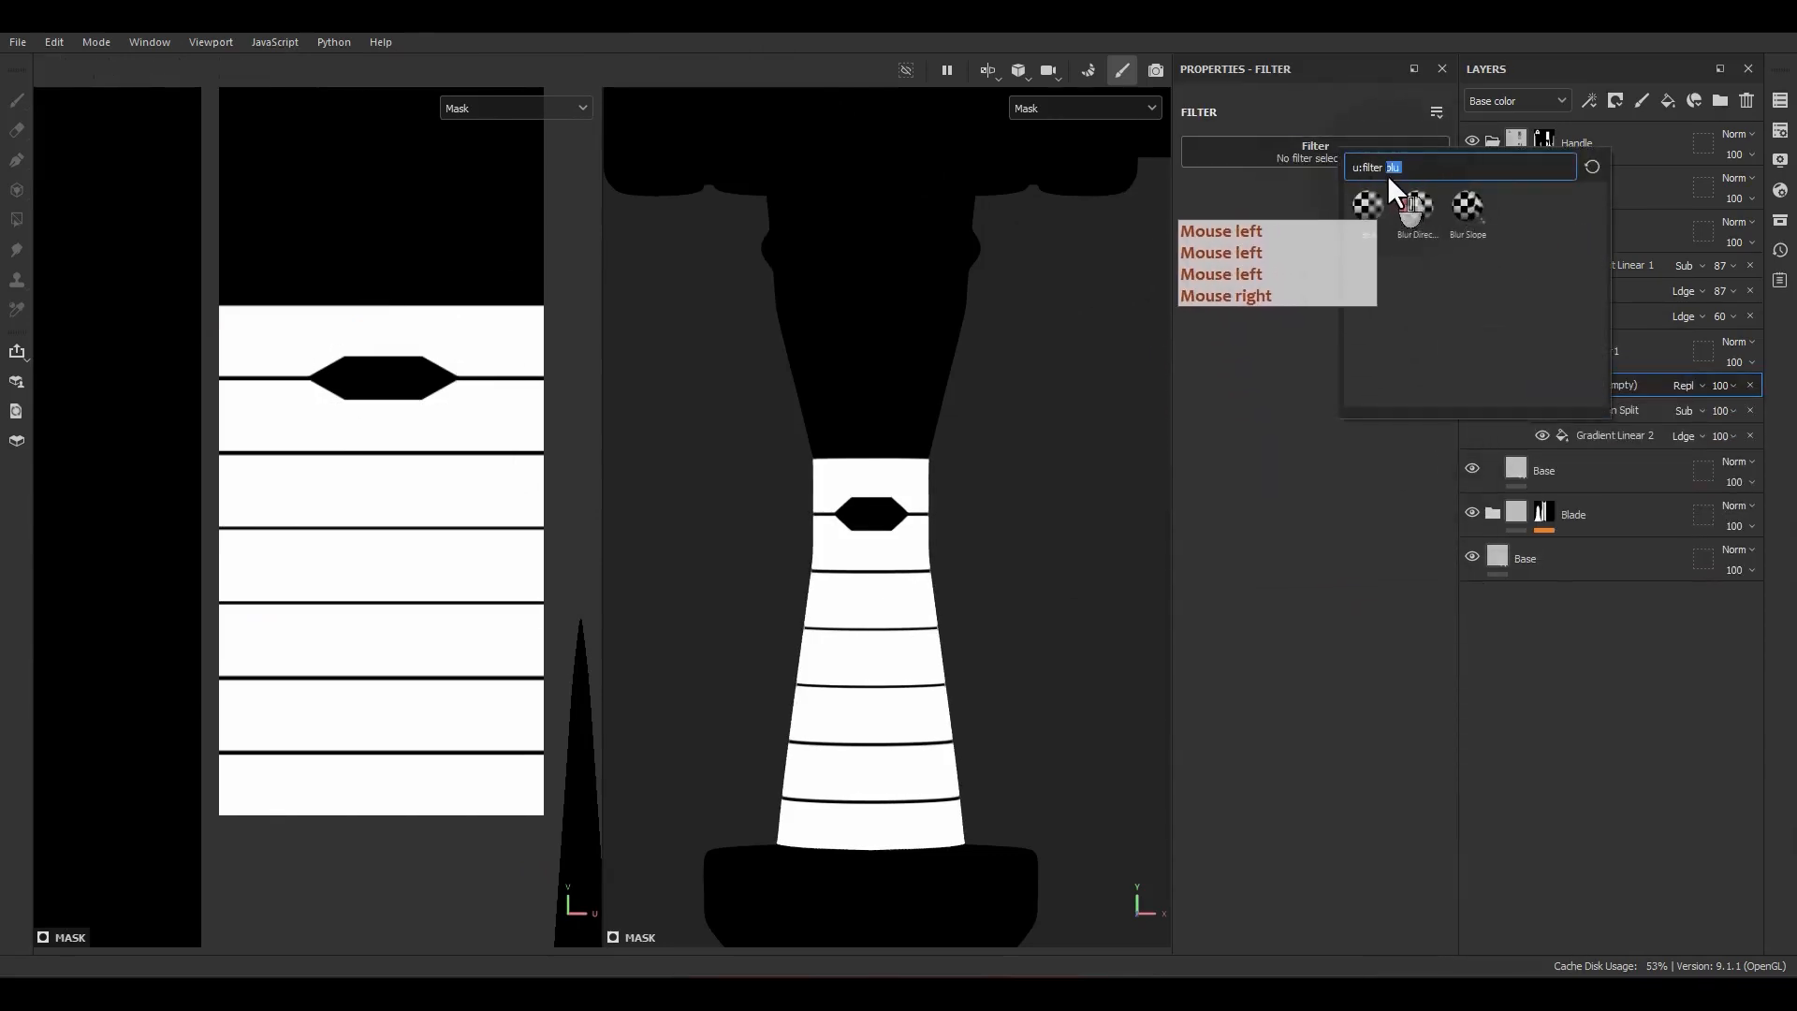
type("mirror")
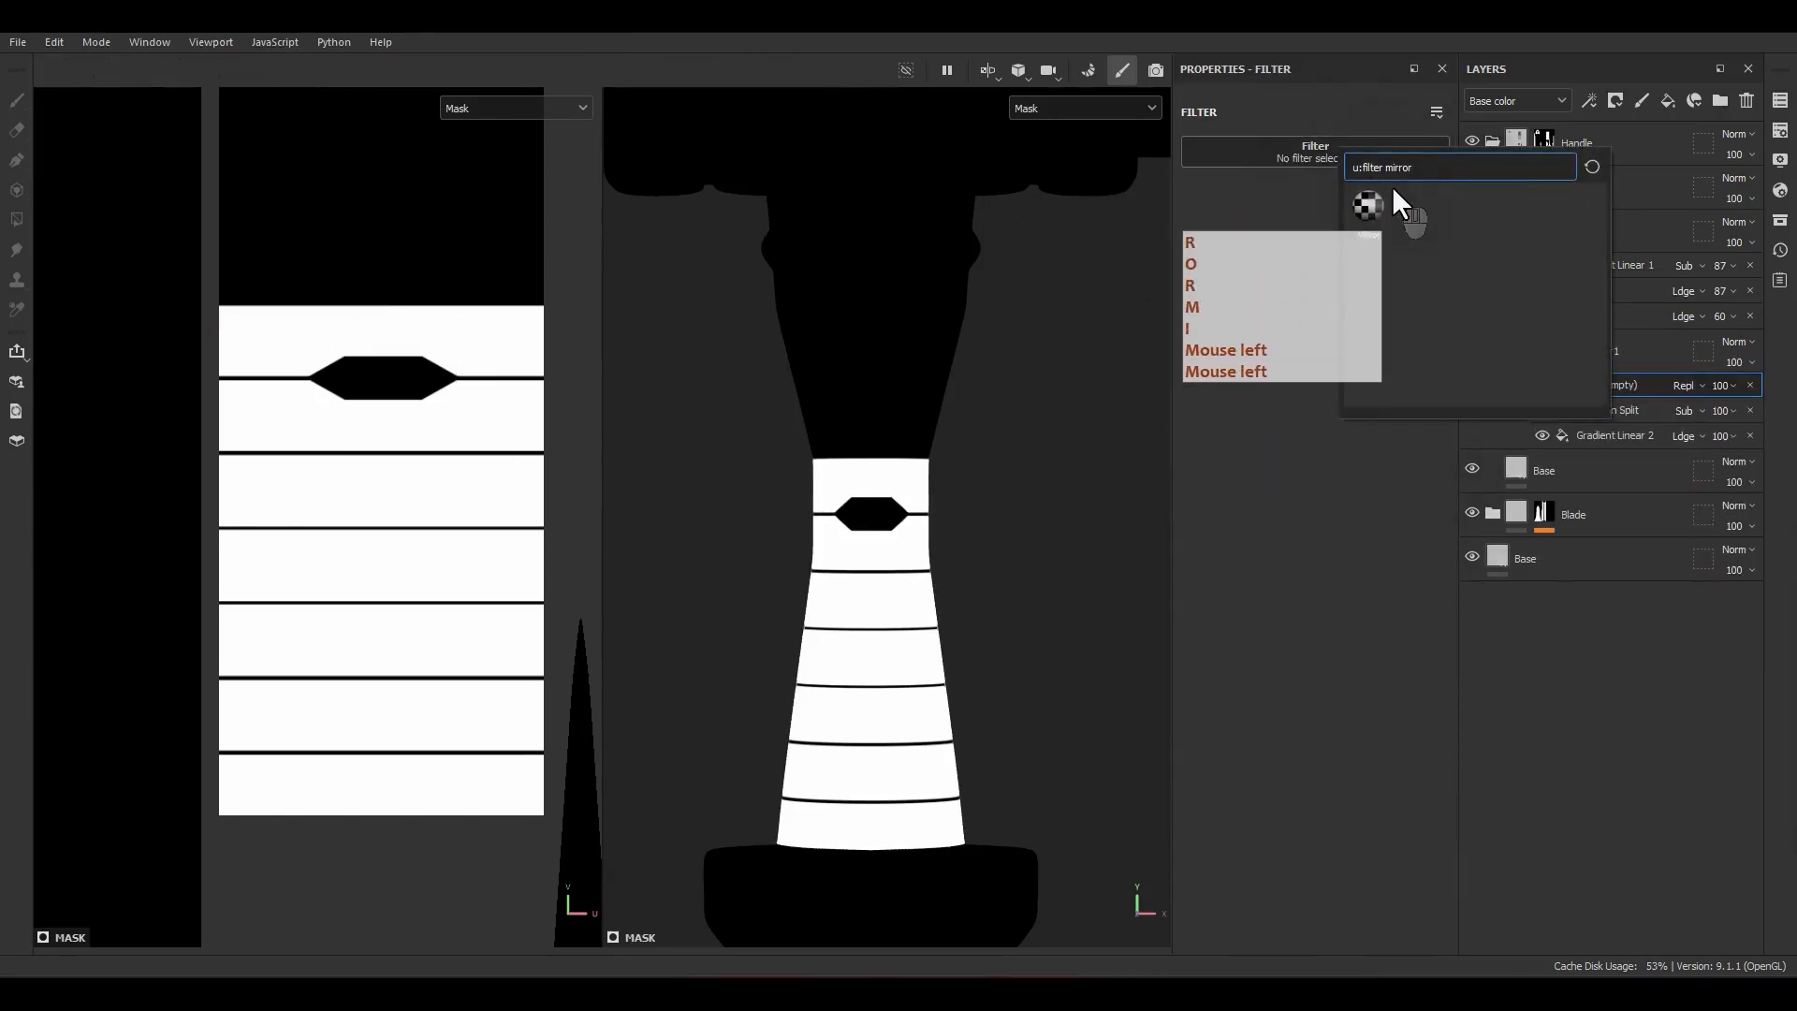
left_click(1374, 193)
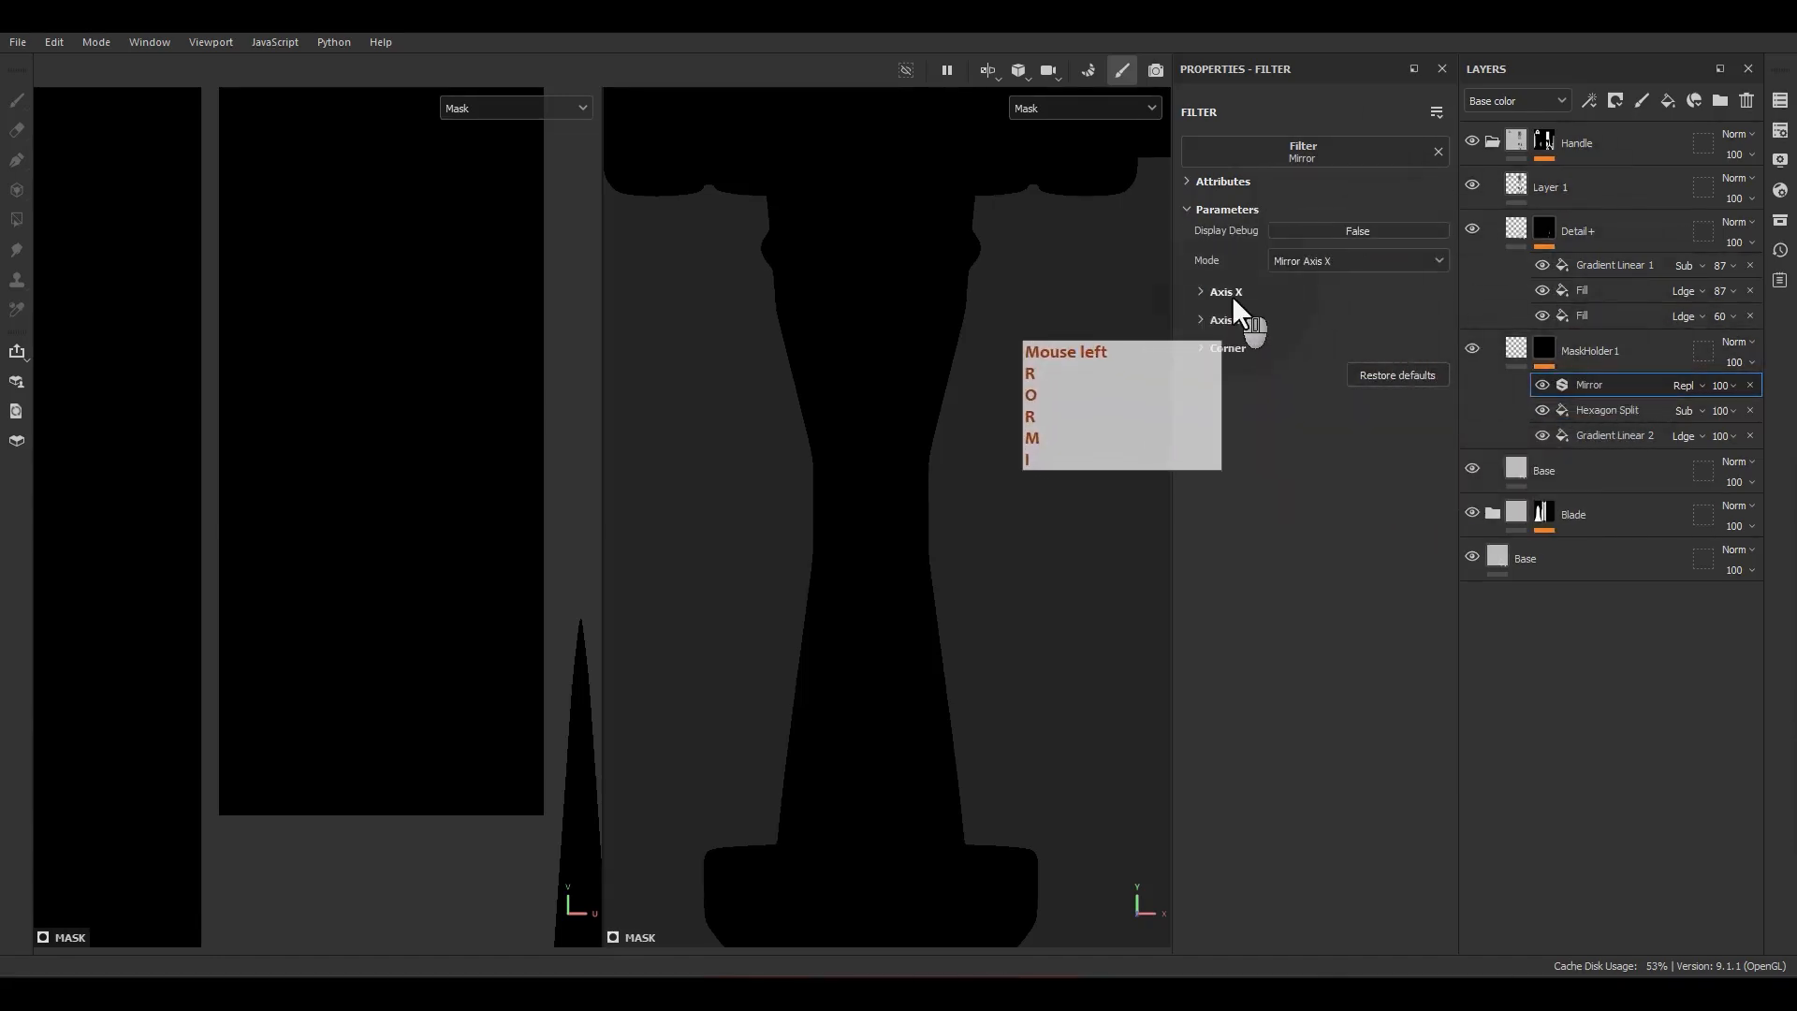
Step: Turn on the Mirror filter's debug display and set the Axis X offset to 0.668, along the grip's centre line
left_click(1367, 234)
scroll(884, 430, "down", 5)
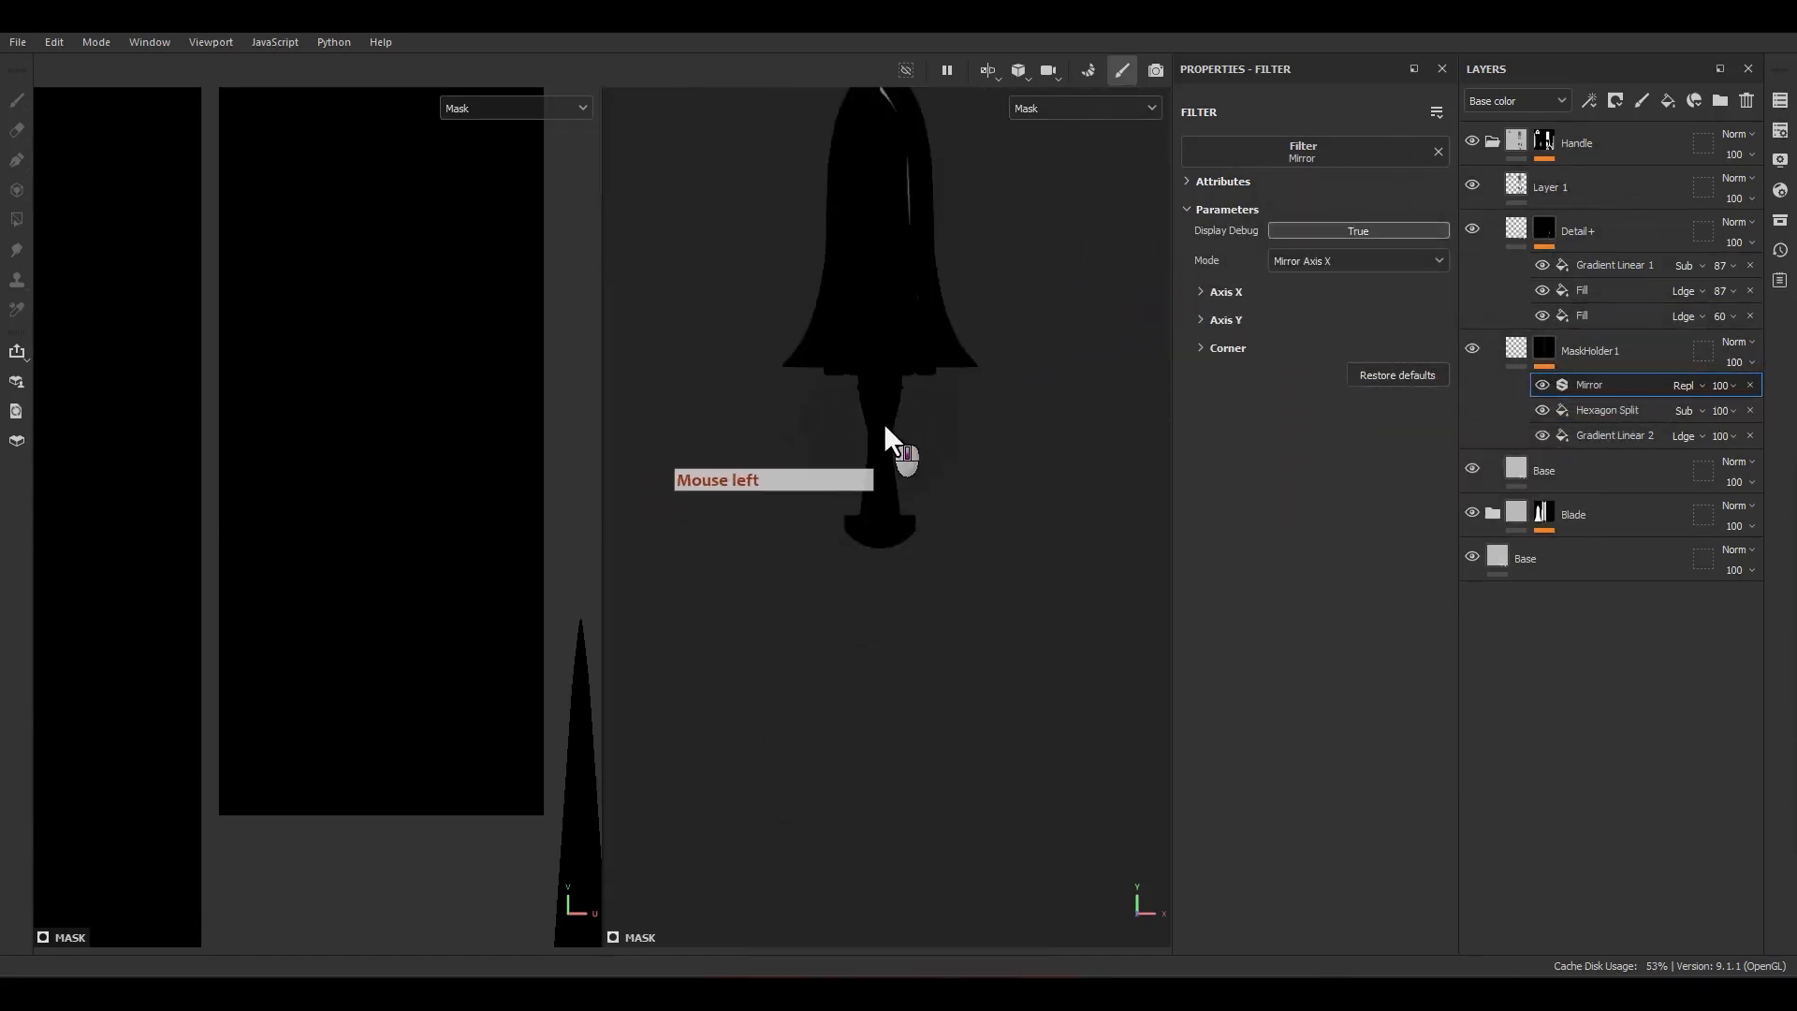
scroll(255, 524, "down", 8)
middle_click_drag(256, 547, 439, 510, "alt")
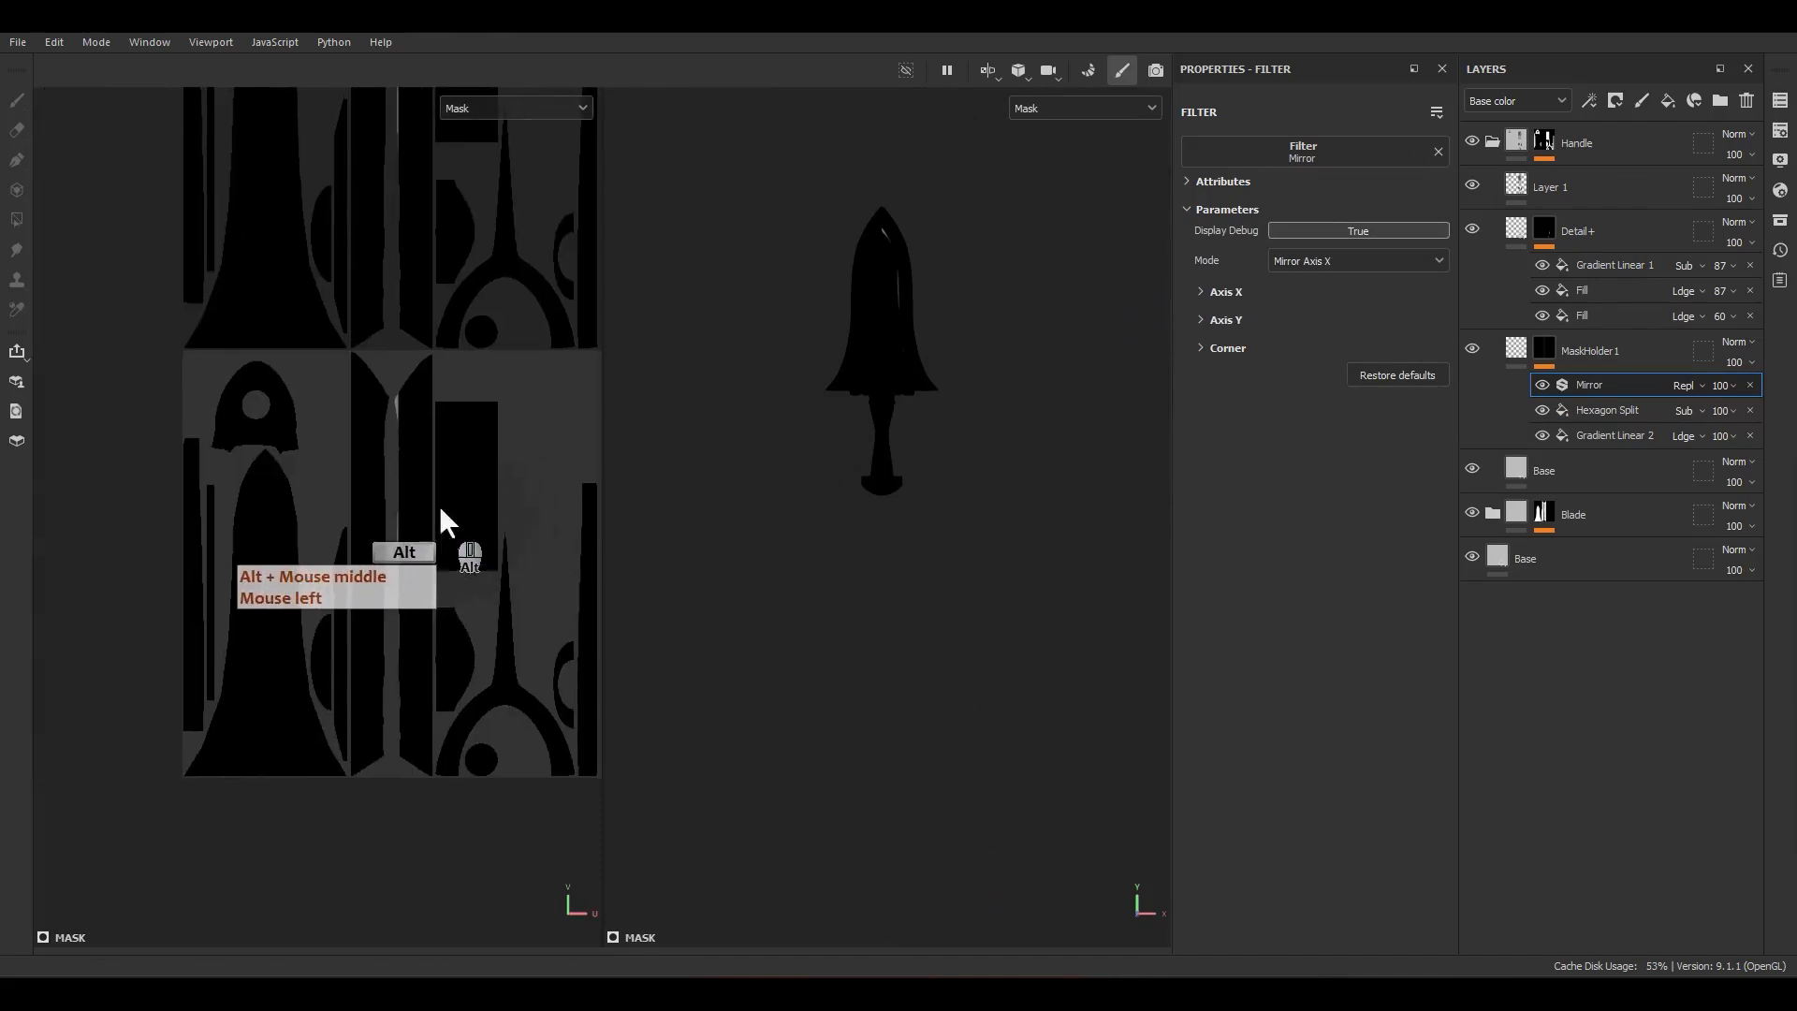
right_click_drag(440, 510, 468, 501, "alt")
left_click(1219, 292)
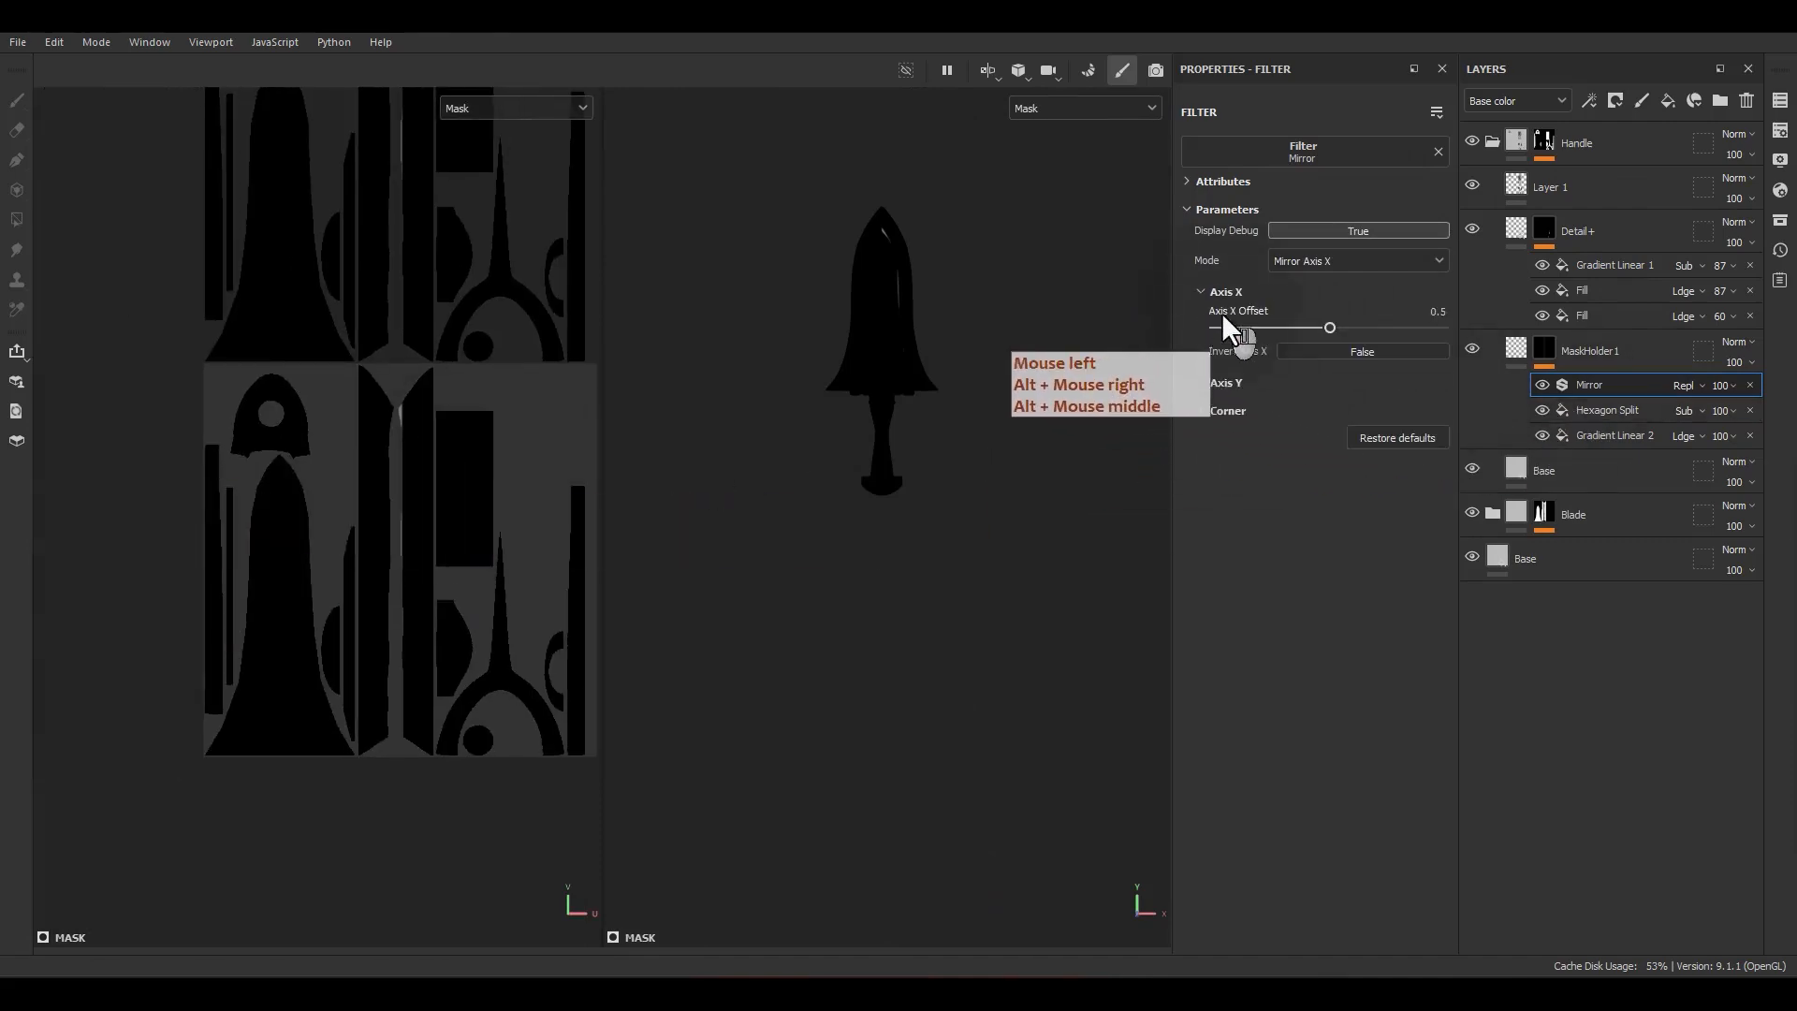
left_click_drag(1331, 322, 1366, 323)
Step: Check the mirror axis against the middle of the hexagon on the grip and turn off the filter's debug display
scroll(878, 466, "up", 10)
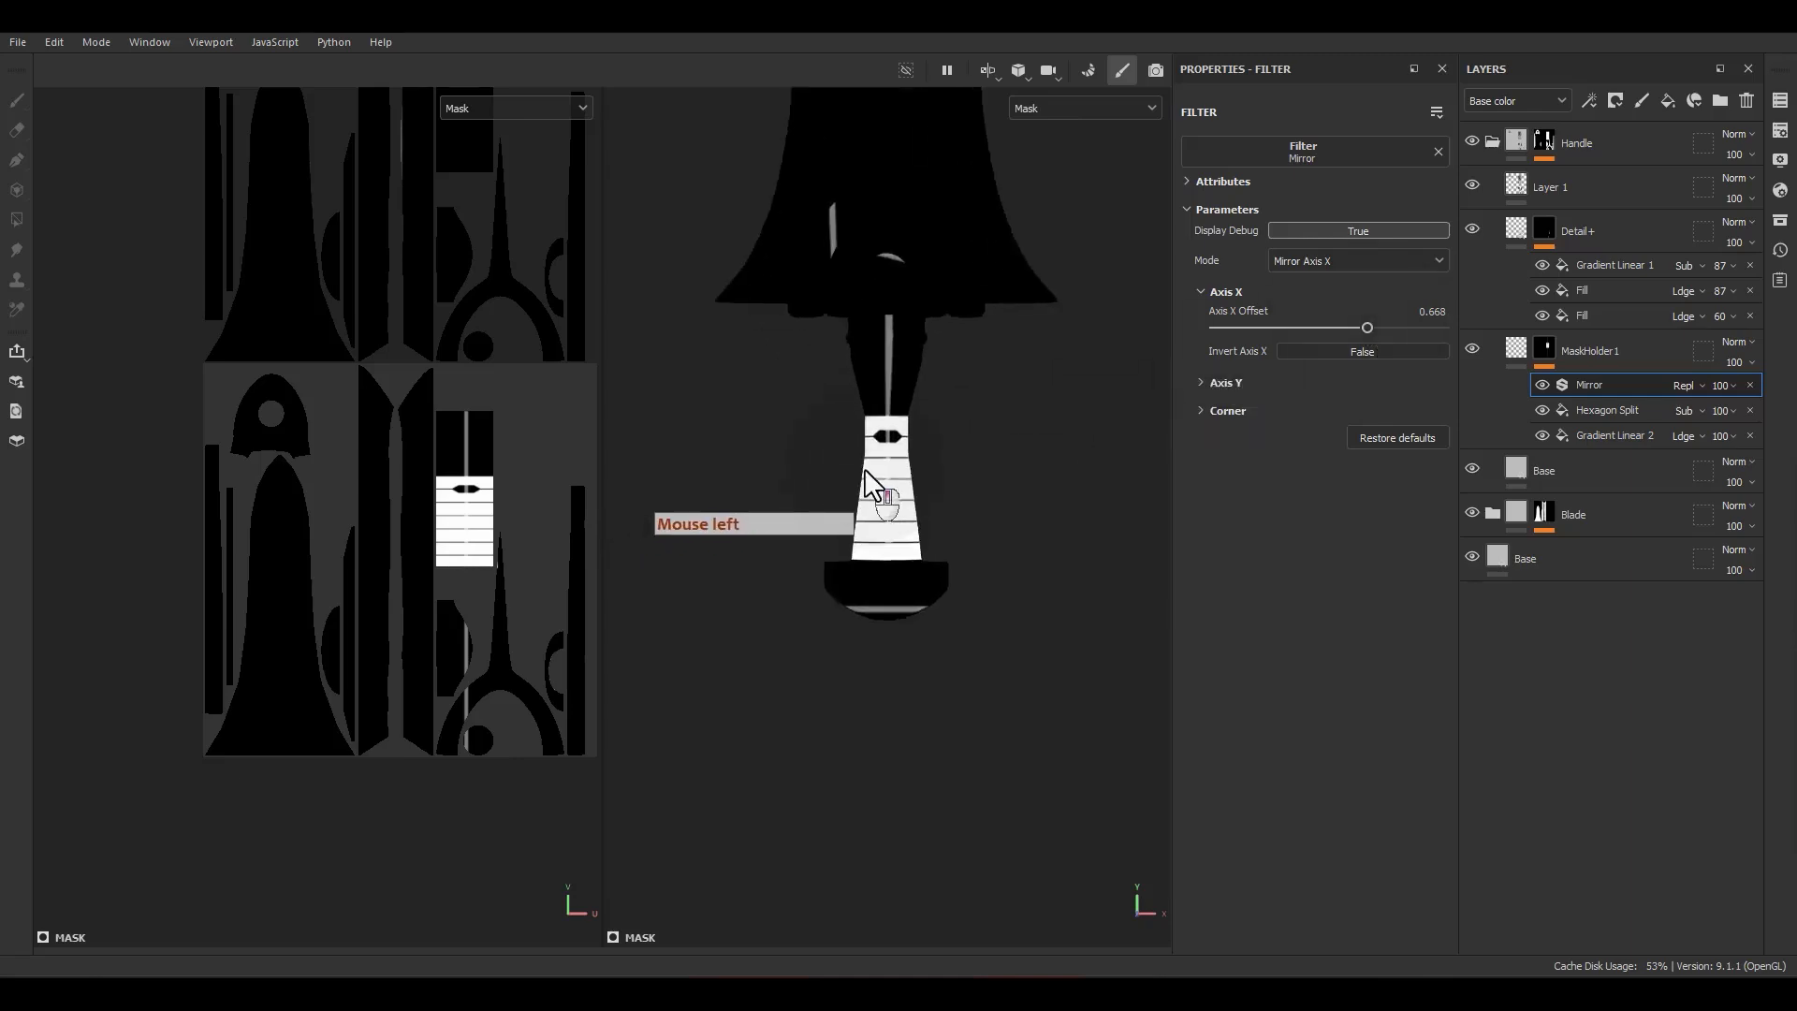
left_click_drag(938, 435, 943, 433, "alt+shift")
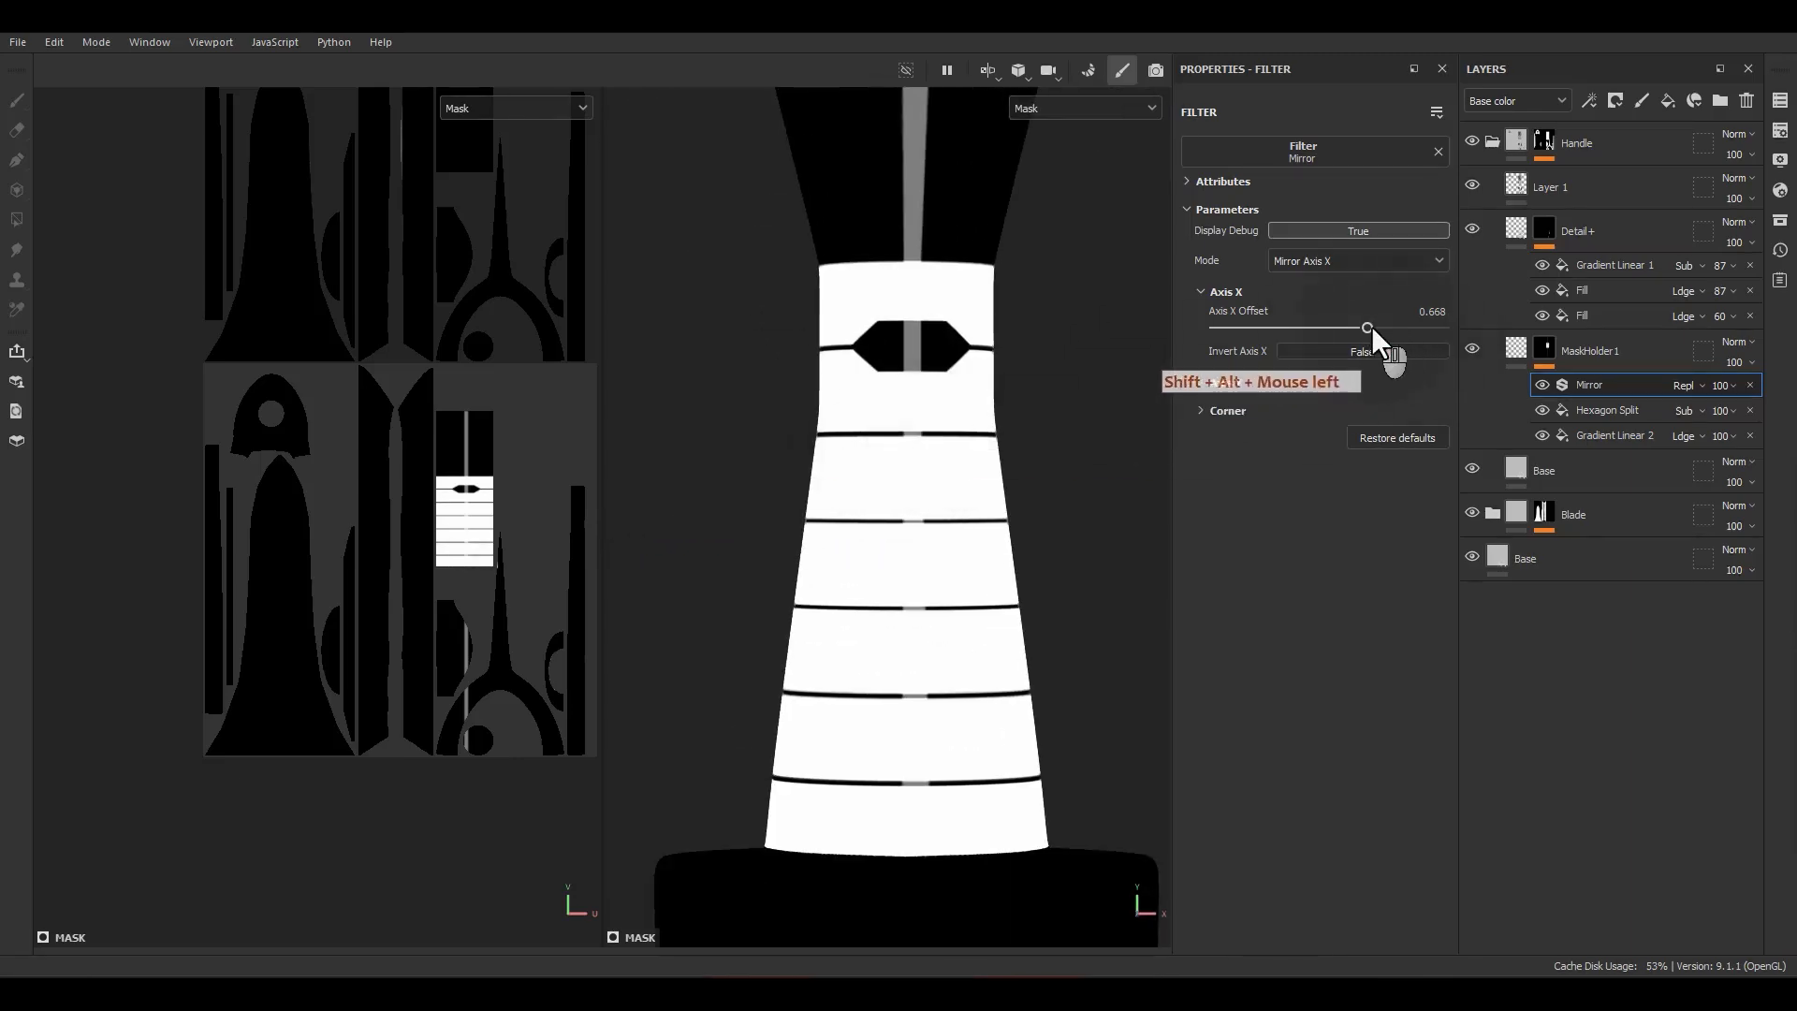
left_click_drag(1371, 328, 1365, 329)
left_click_drag(965, 376, 846, 402, "alt")
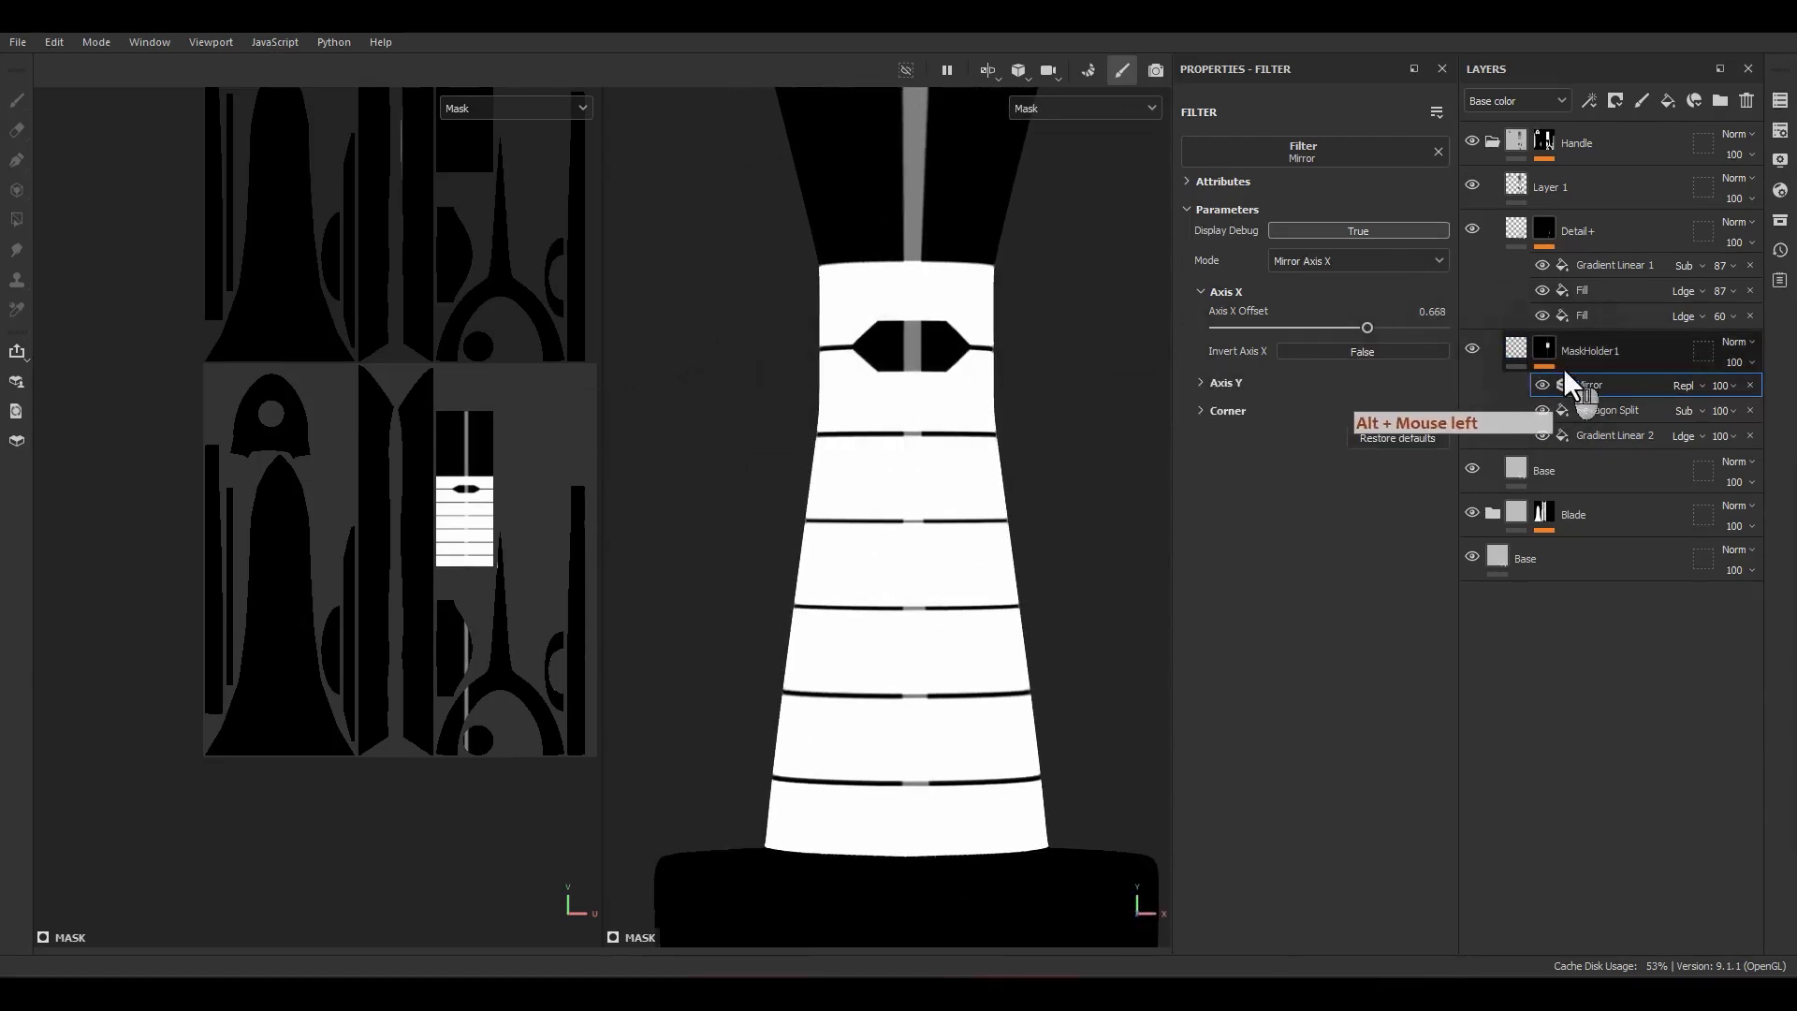
left_click(1351, 230)
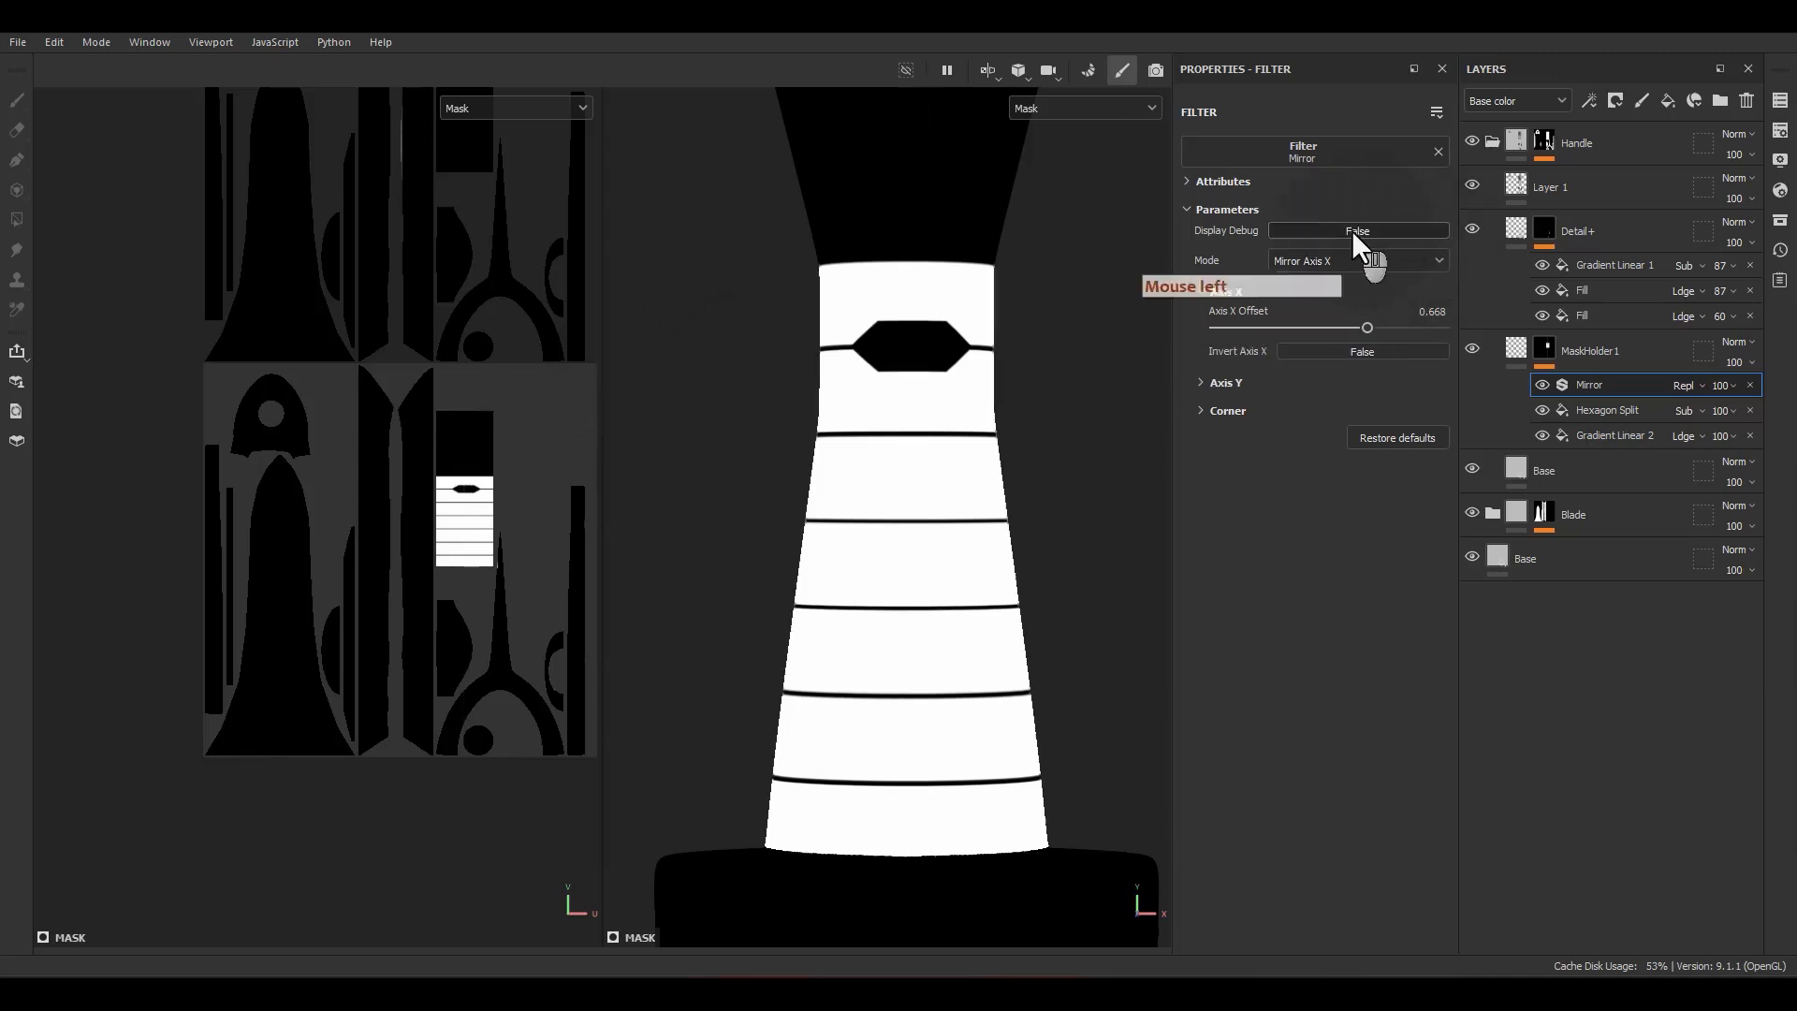
left_click_drag(830, 481, 1002, 514, "alt")
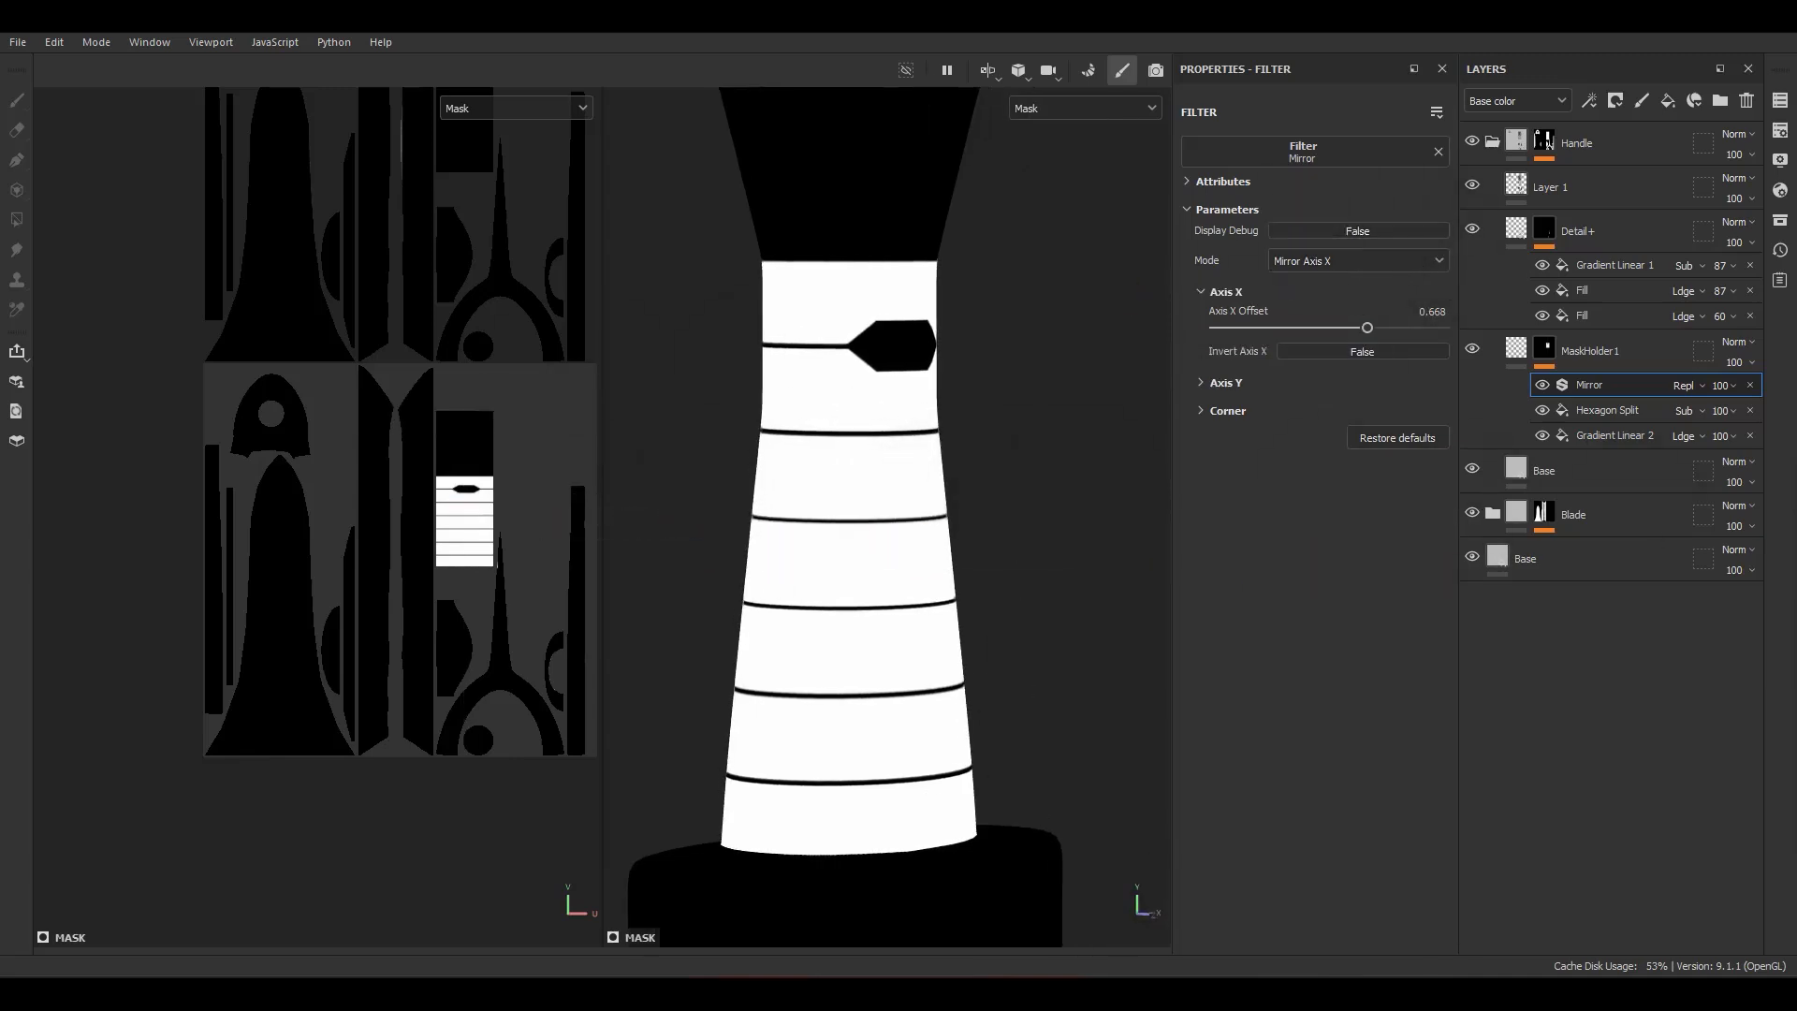
left_click(1591, 408)
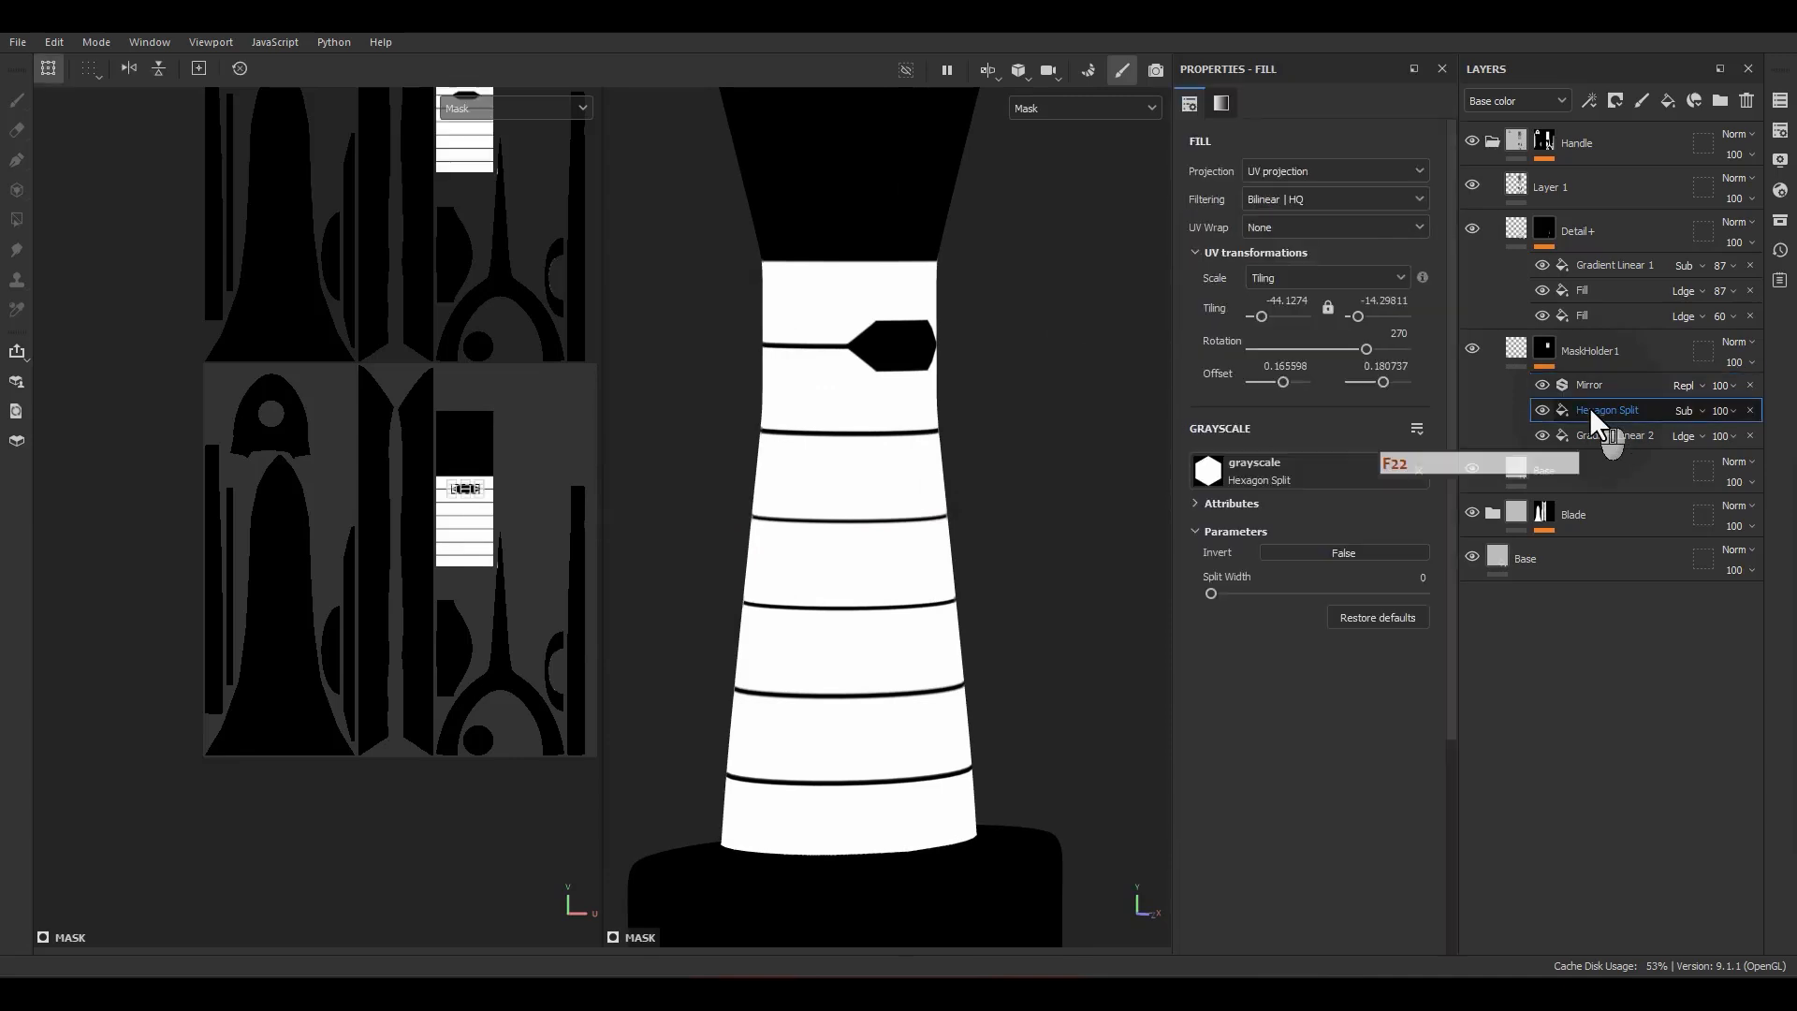
right_click(1589, 407)
left_click(1596, 718)
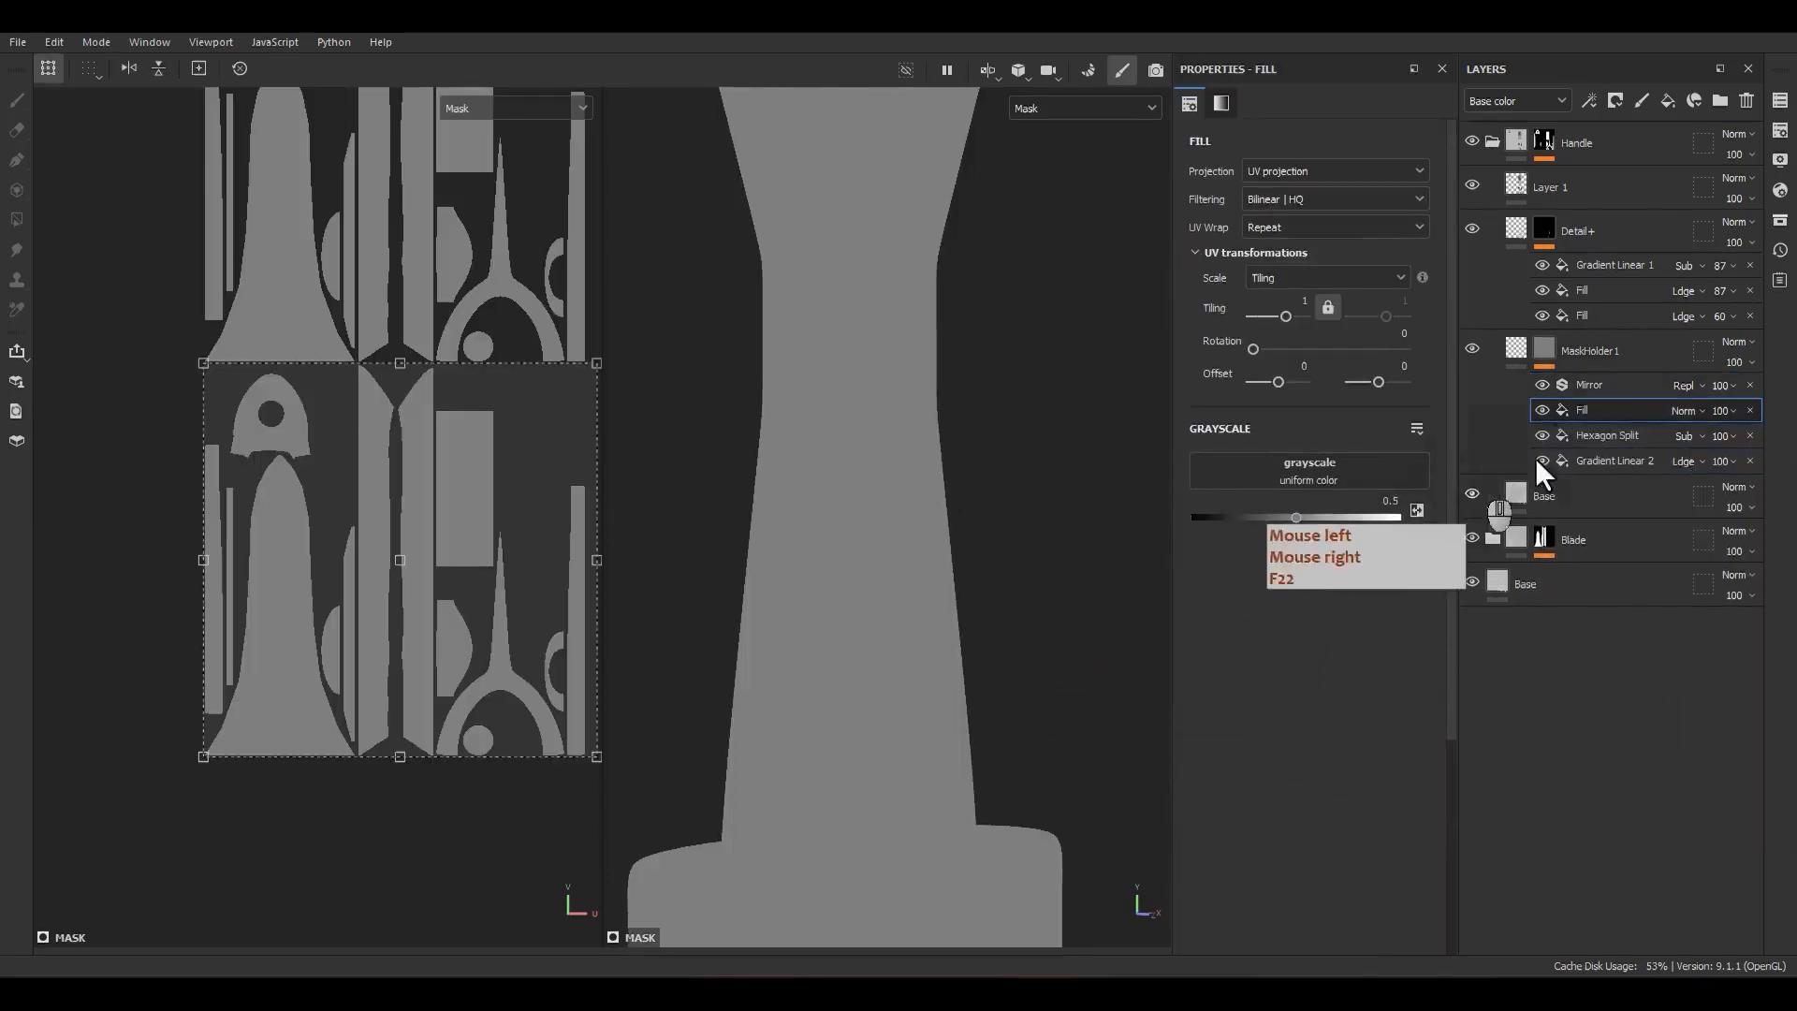
left_click(1751, 411)
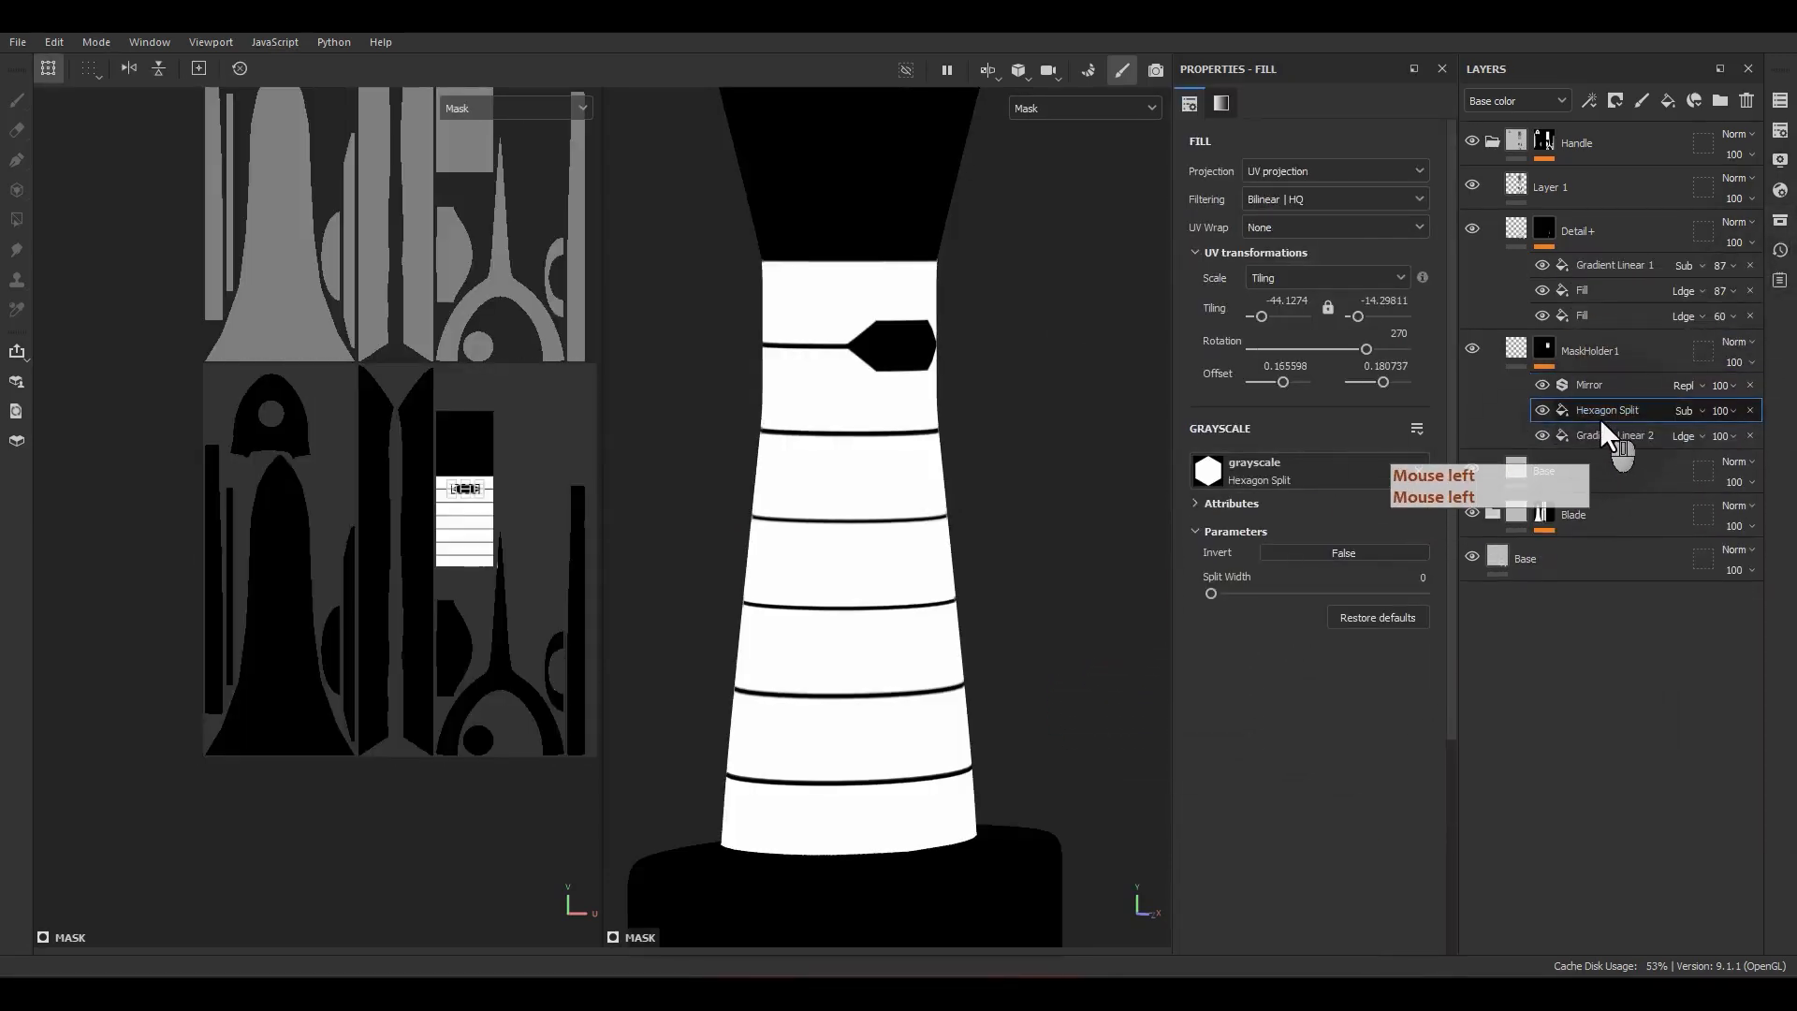
Step: Duplicate the Hexagon Split fill beneath the Mirror filter
left_click(1598, 417)
key("ctrl+d")
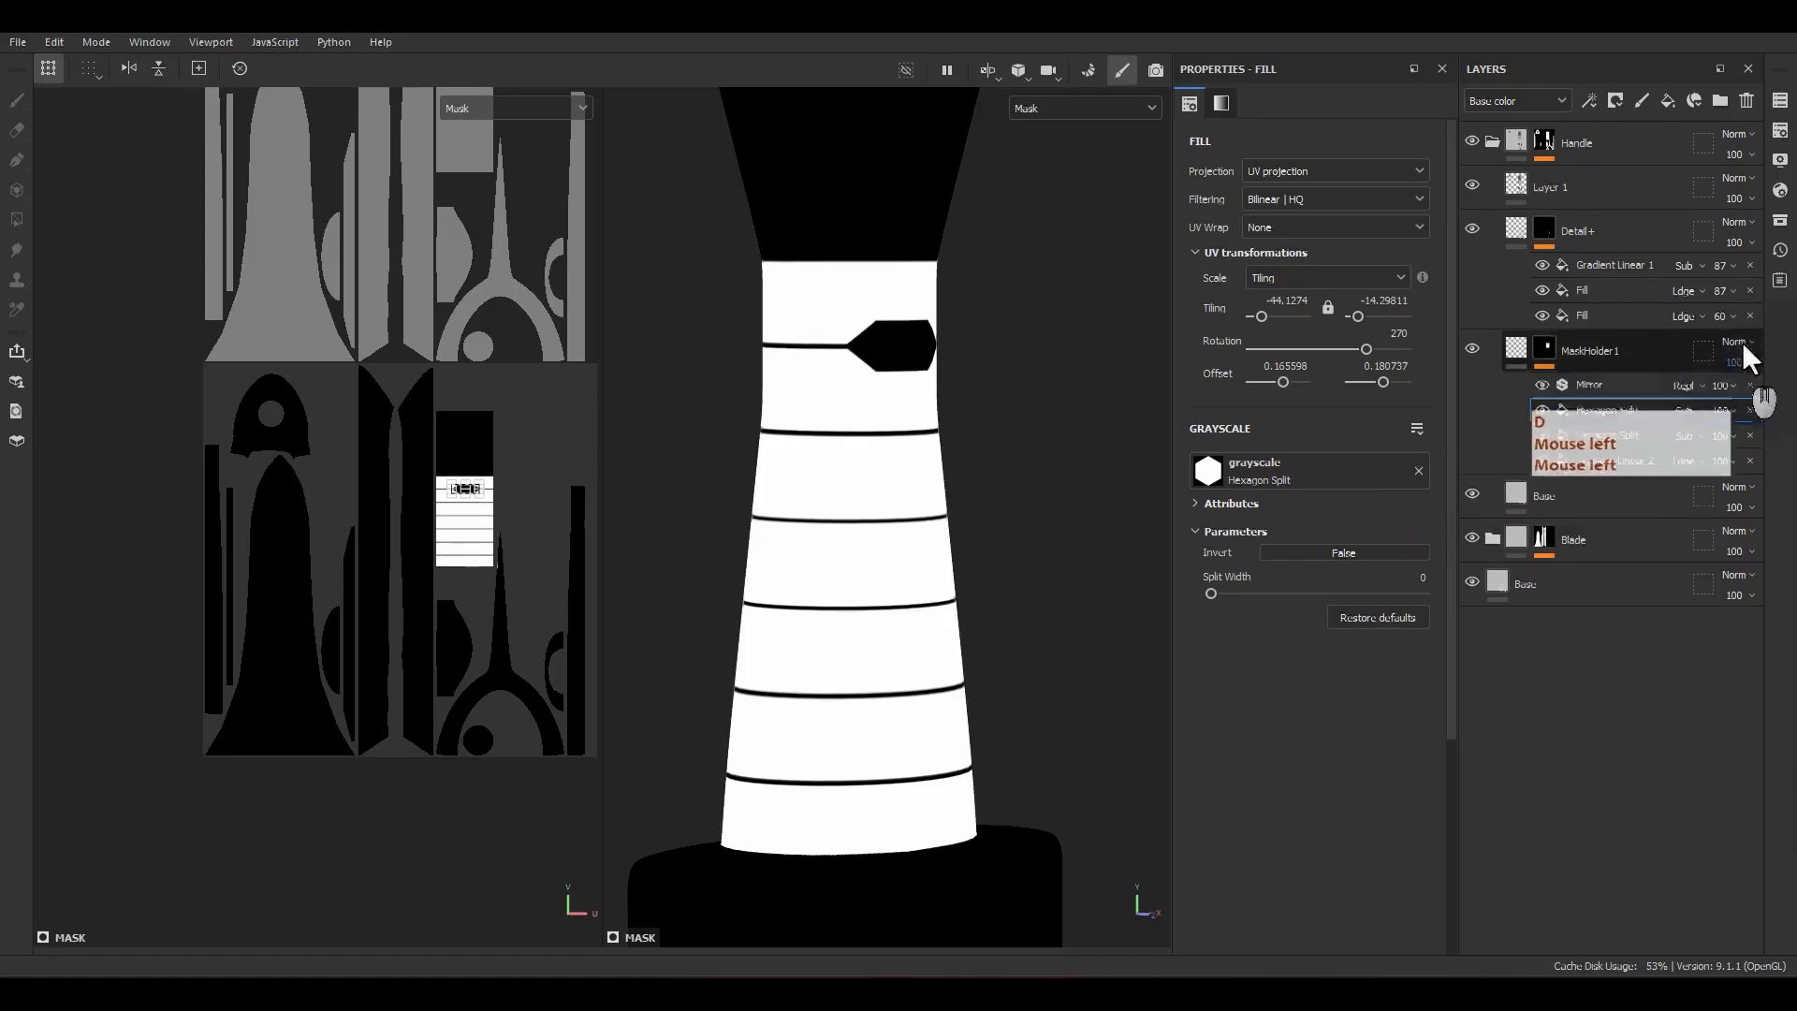
Step: Replace the duplicated fill's grayscale image with Alpha_13 from the Project assets
left_click(1780, 219)
left_click_drag(1518, 236, 923, 239)
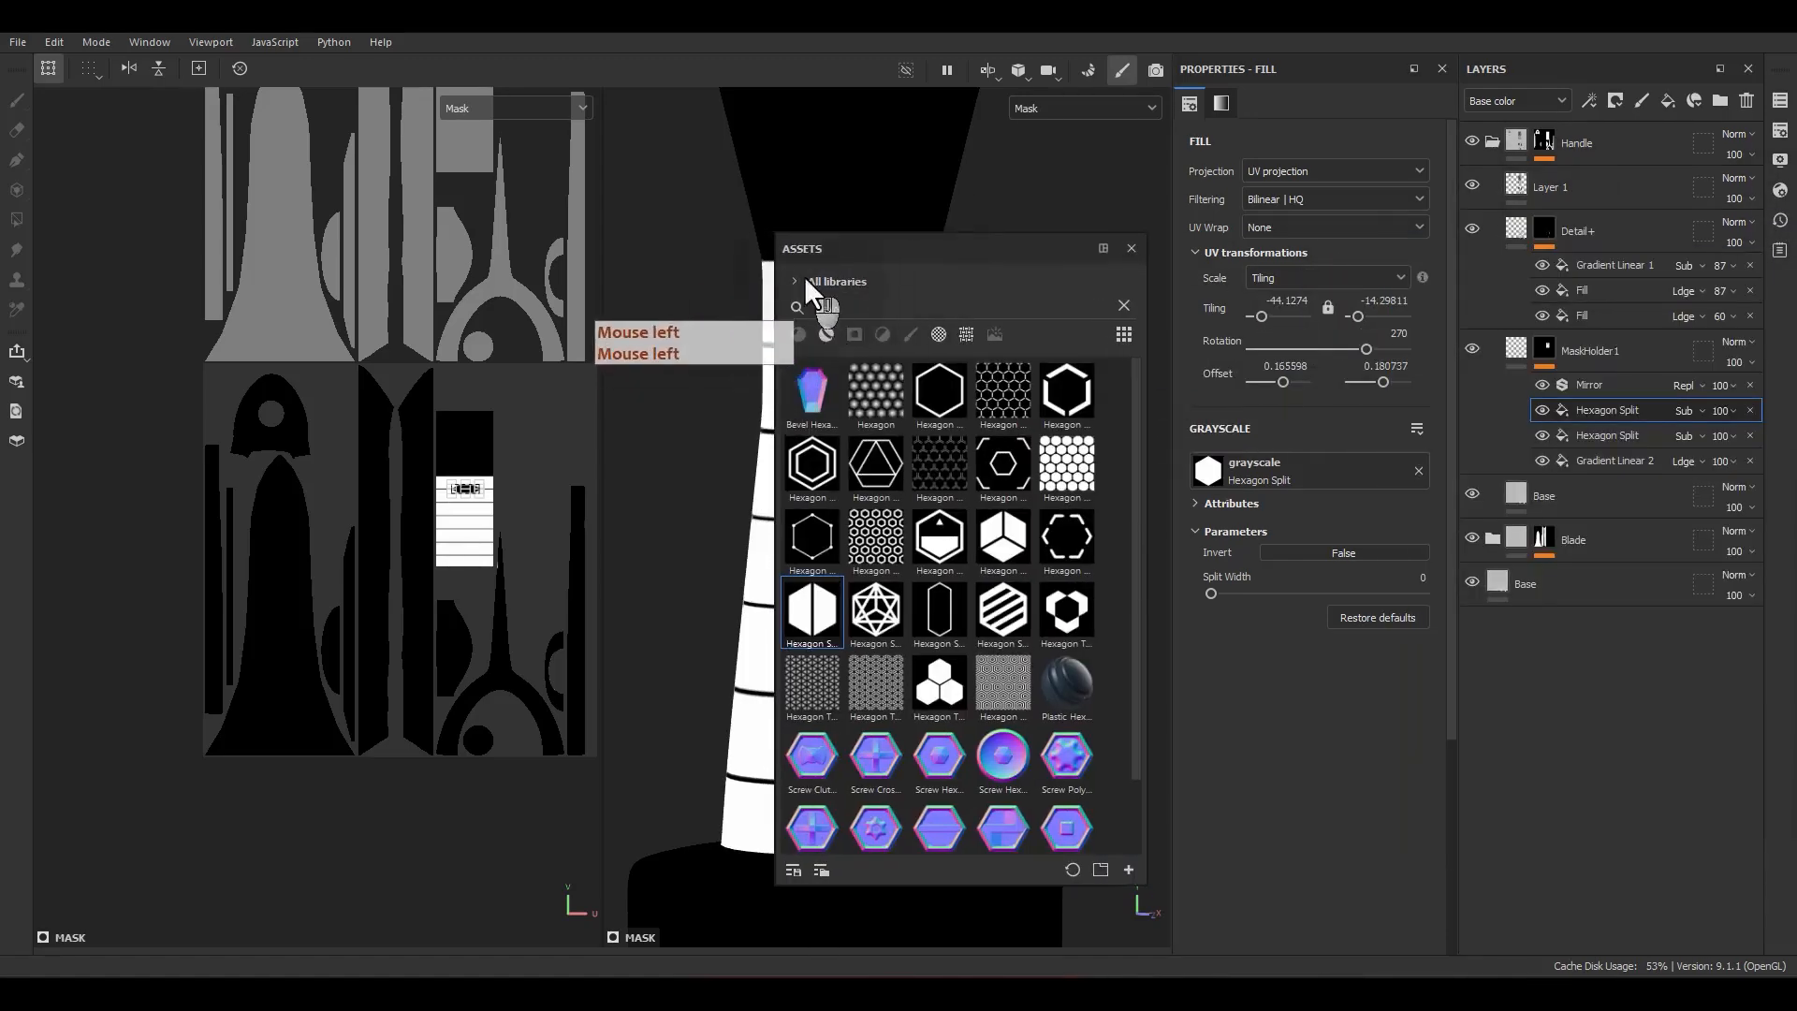
left_click_drag(848, 309, 690, 317)
key("BackSpace")
left_click(800, 279)
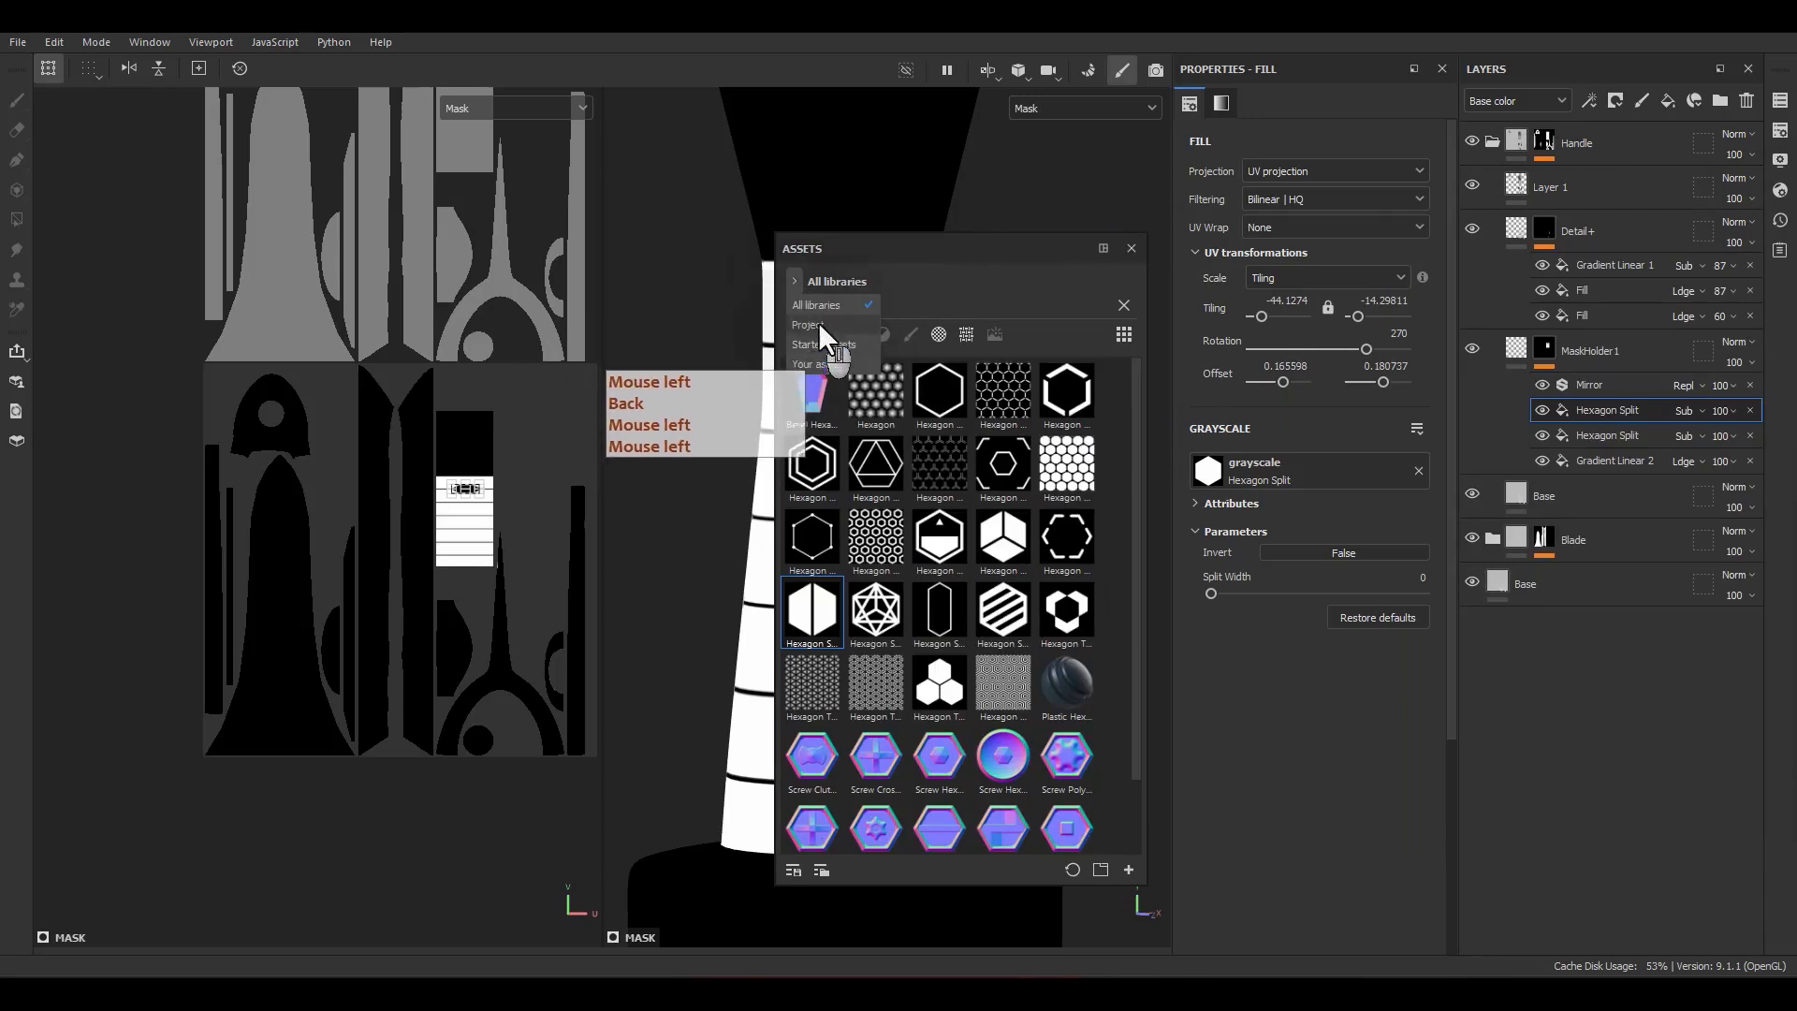
left_click(823, 324)
left_click_drag(847, 310, 775, 320)
key("BackSpace")
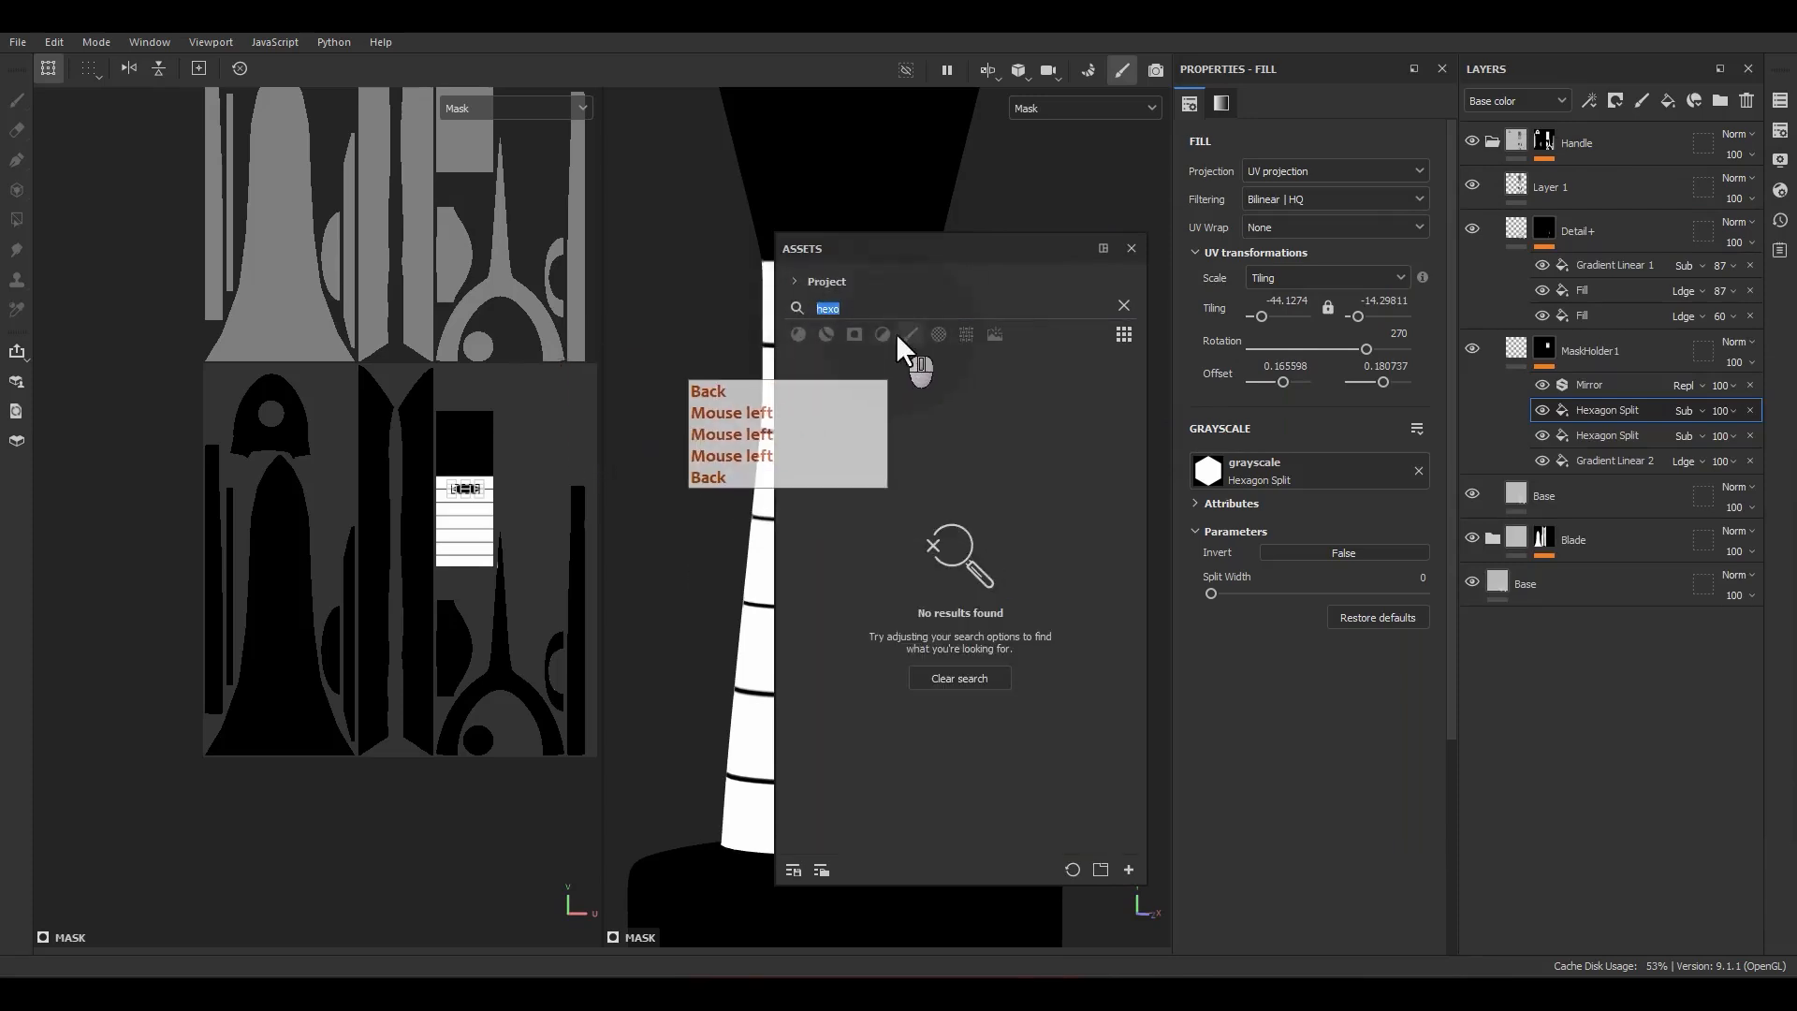
key("BackSpace")
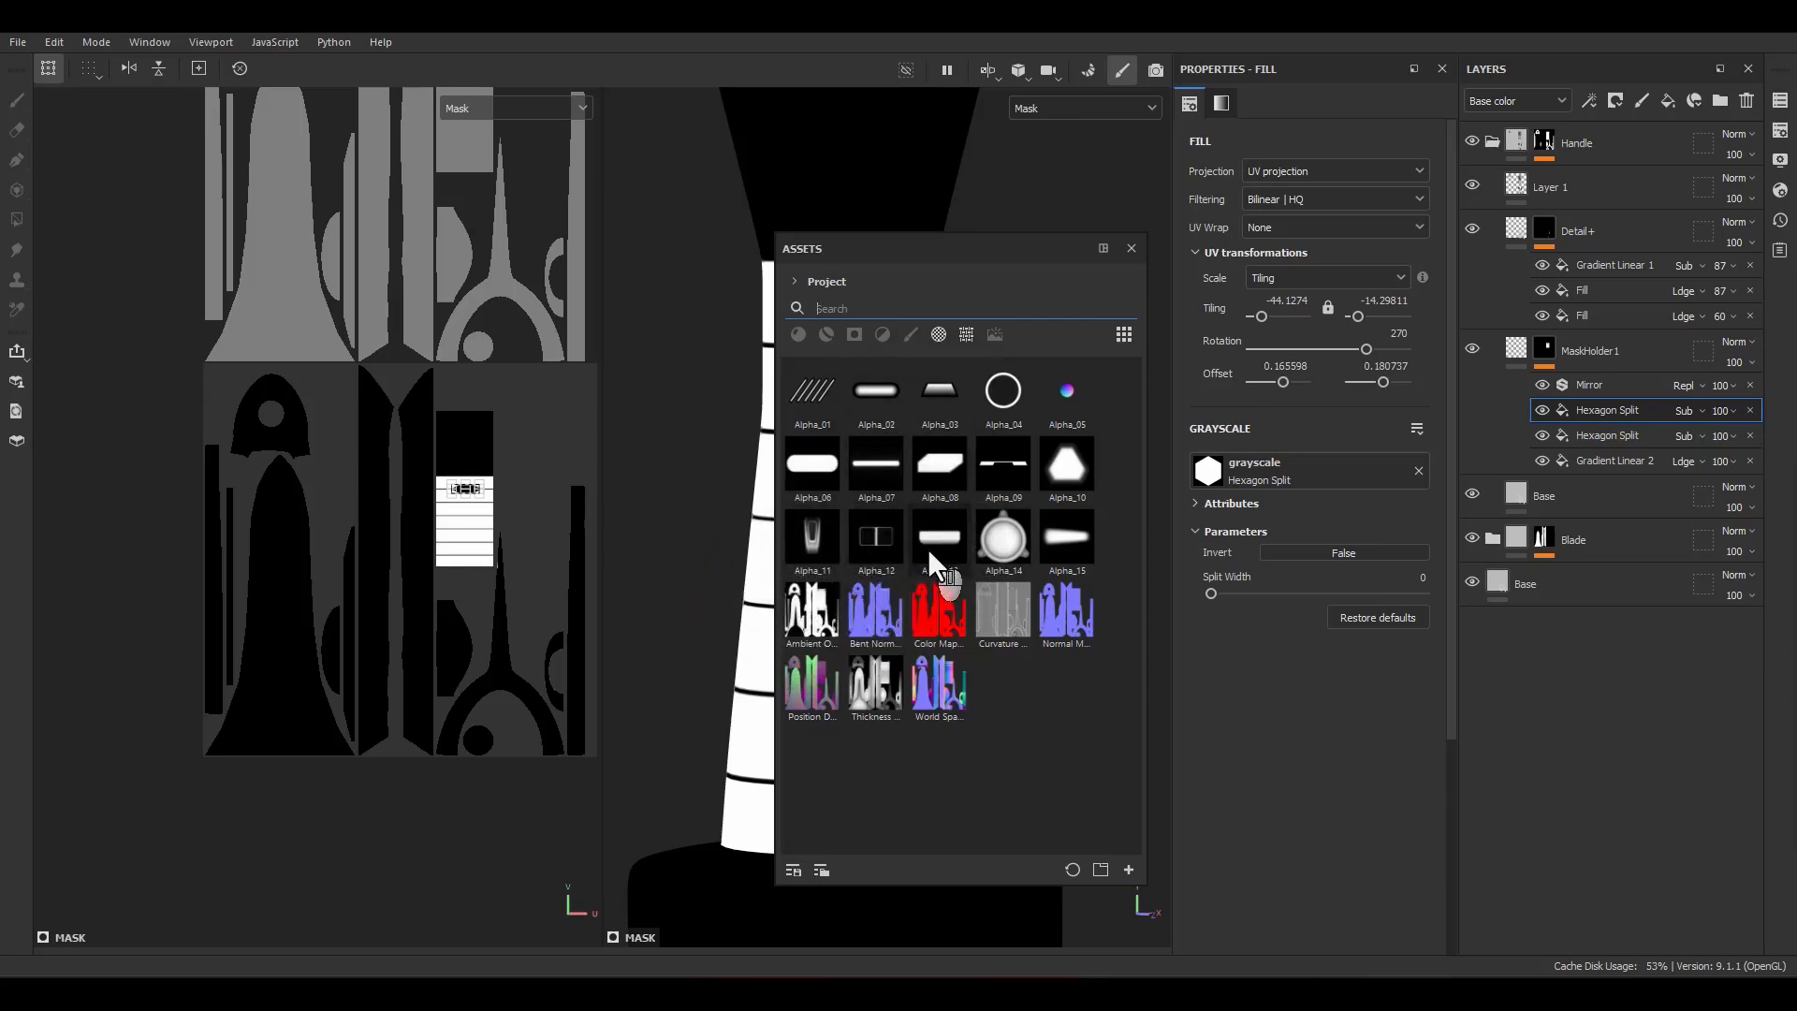
left_click_drag(943, 539, 1252, 487)
left_click(1131, 248)
Step: Place the Alpha_13 fill over the grip's upper side corner with locked tiling of about 13.54 and offset of about 0.096, 0.209
scroll(429, 498, "up", 10)
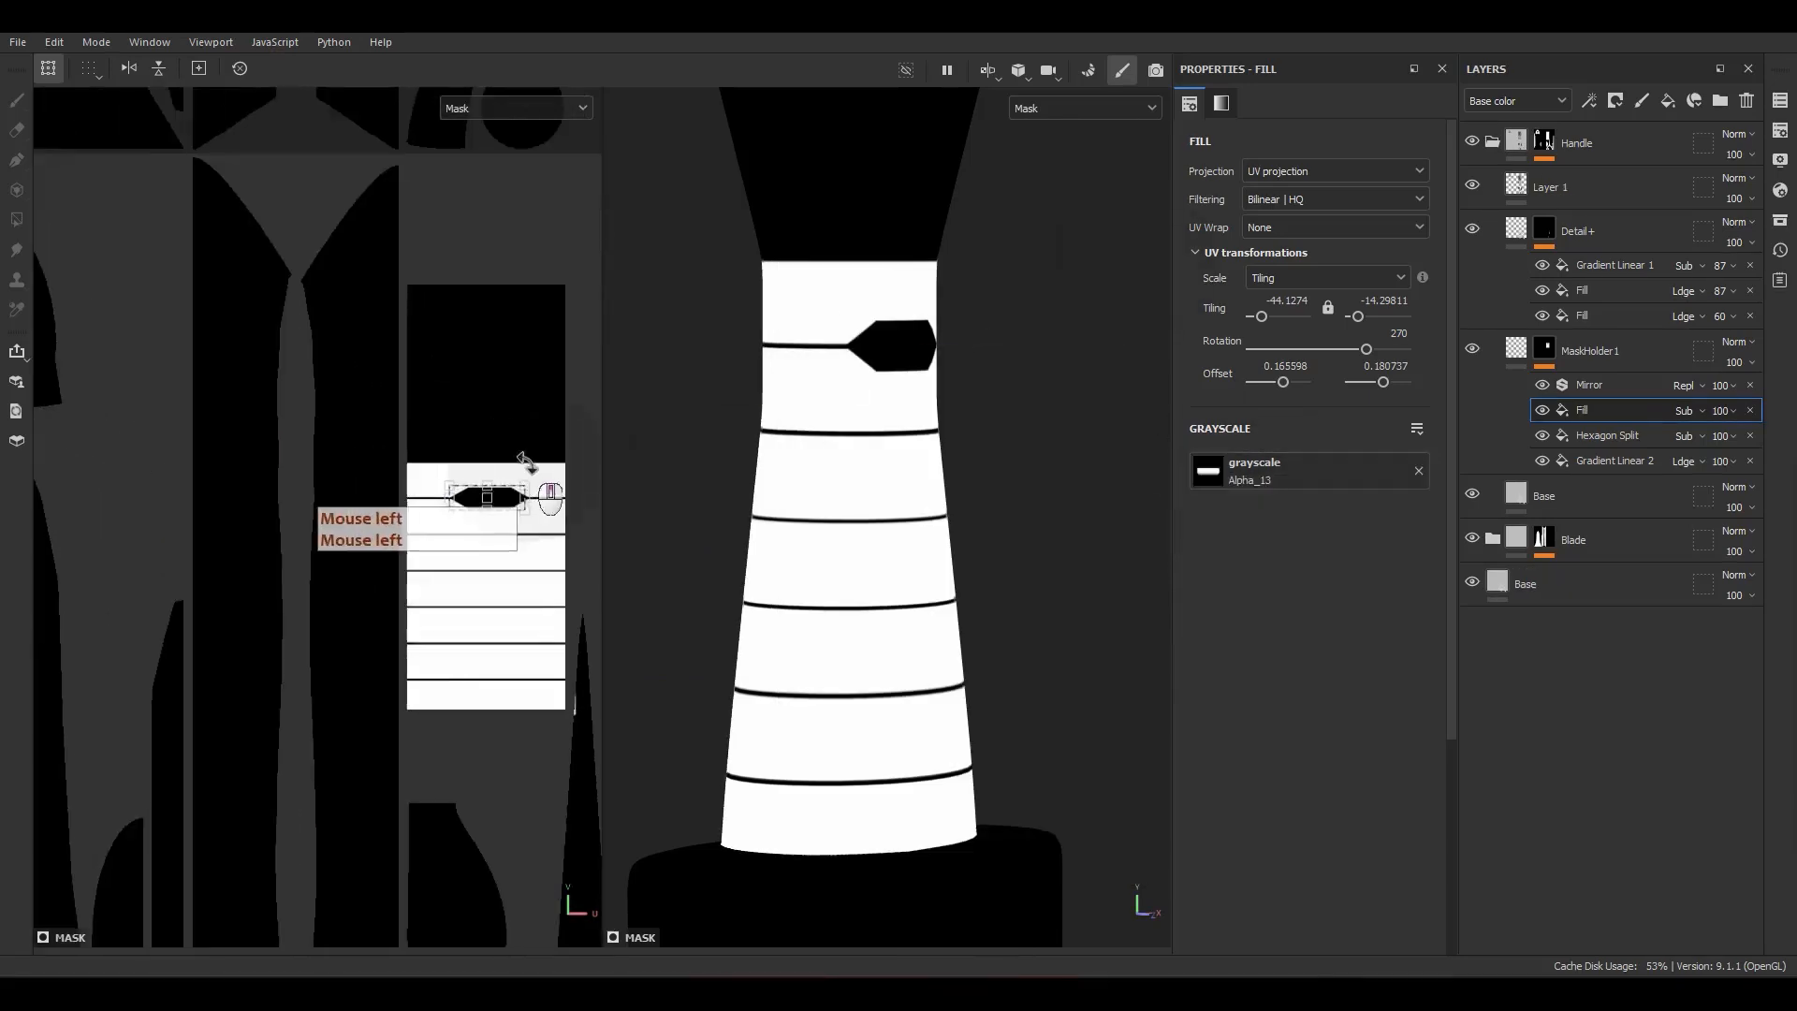
left_click_drag(509, 554, 171, 448)
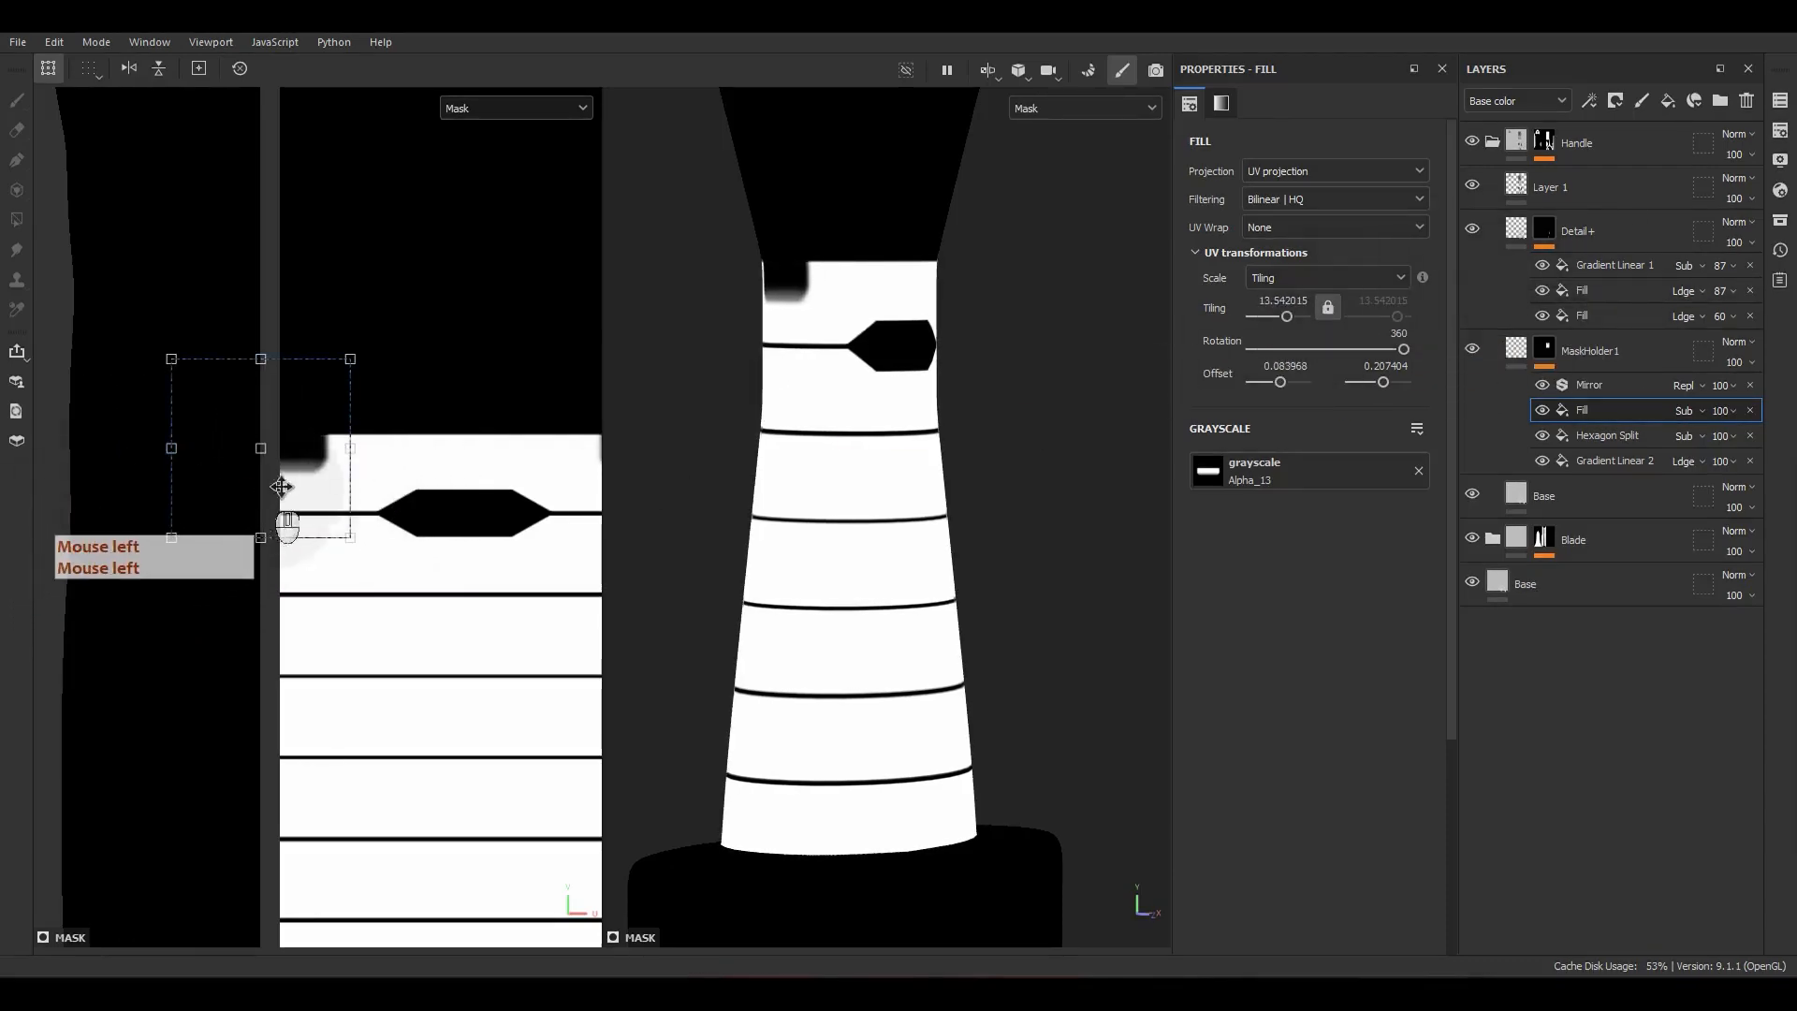
left_click_drag(321, 480, 349, 474)
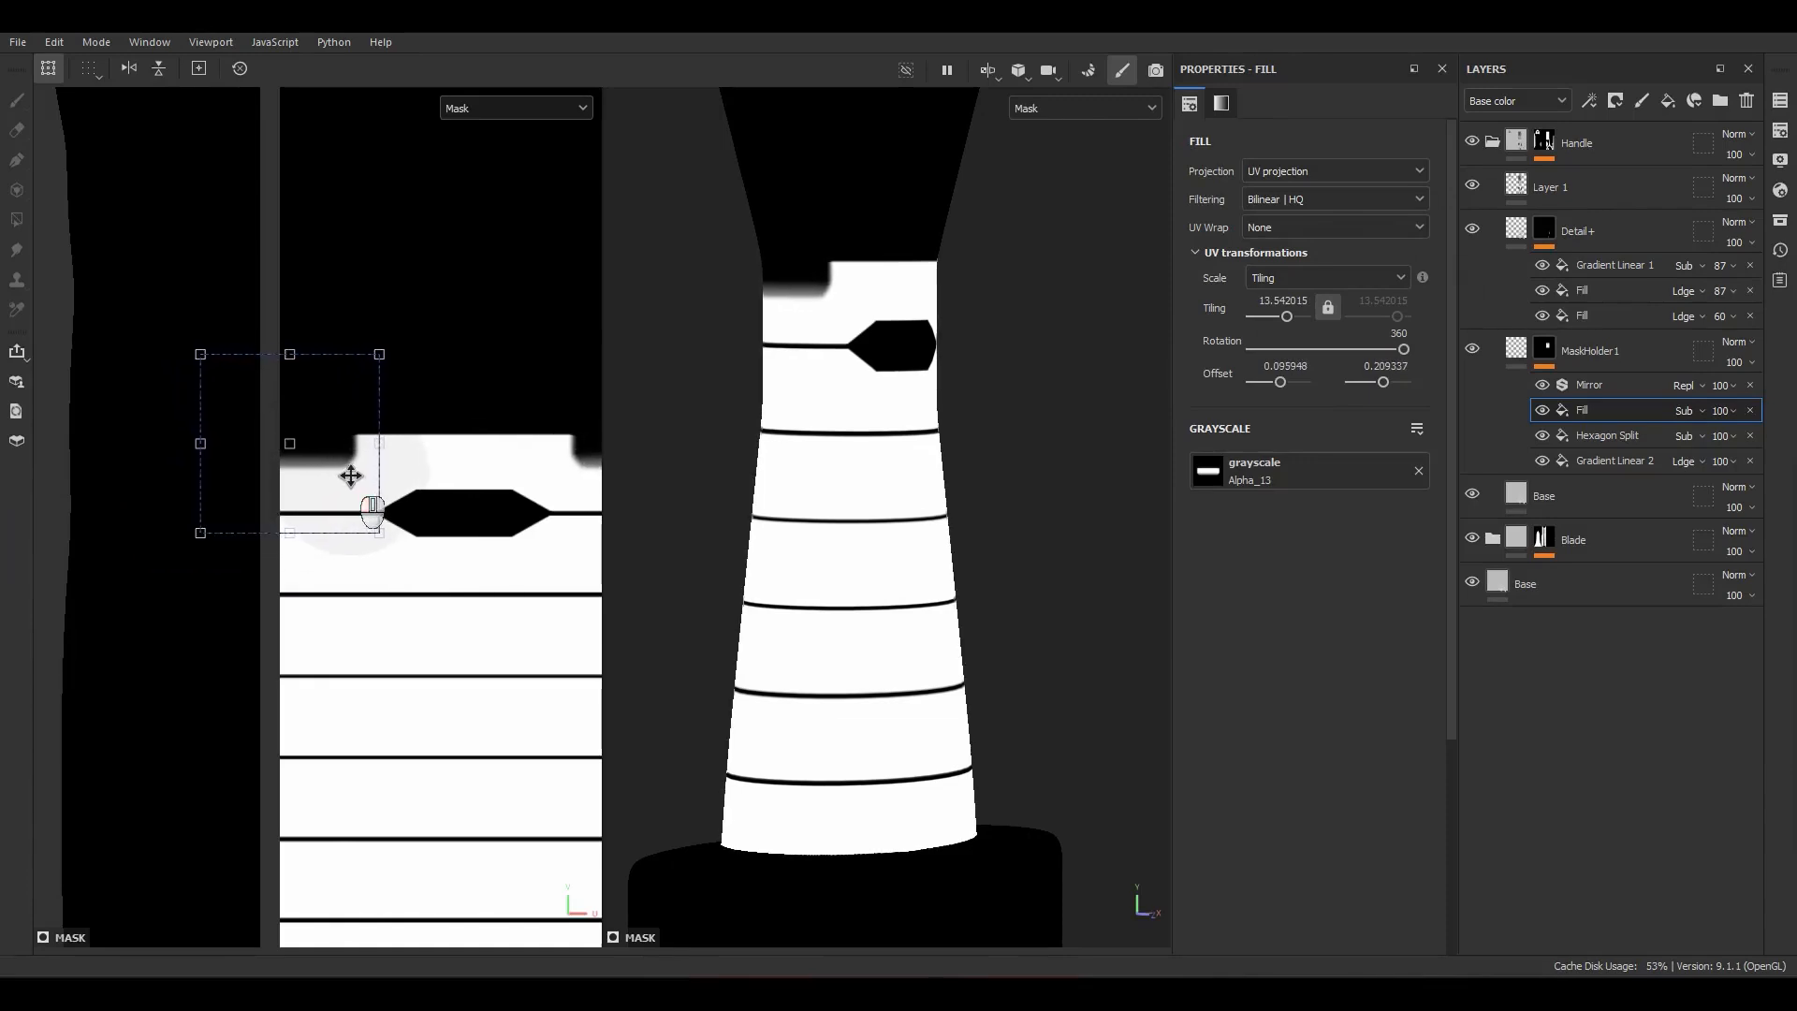
Step: Lower the opacity of the Alpha_13 fill to 70
left_click_drag(936, 412, 1205, 406, "alt")
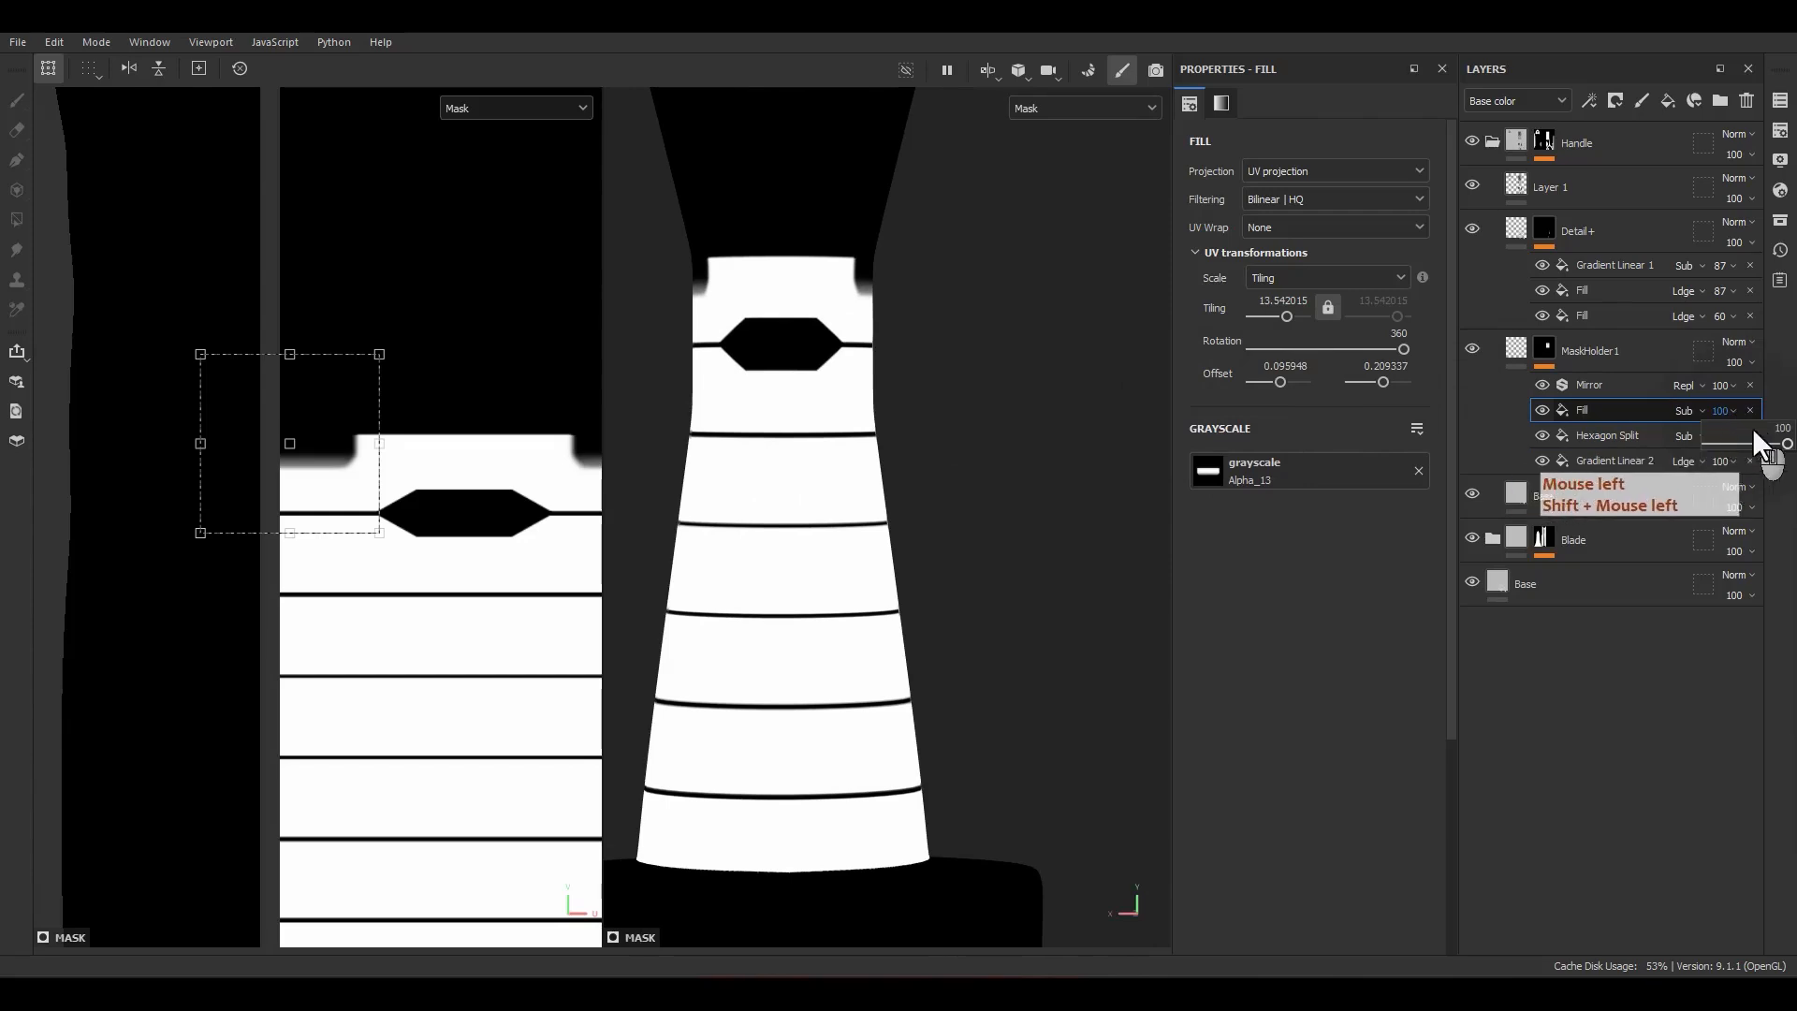
left_click(1757, 432)
key("Return")
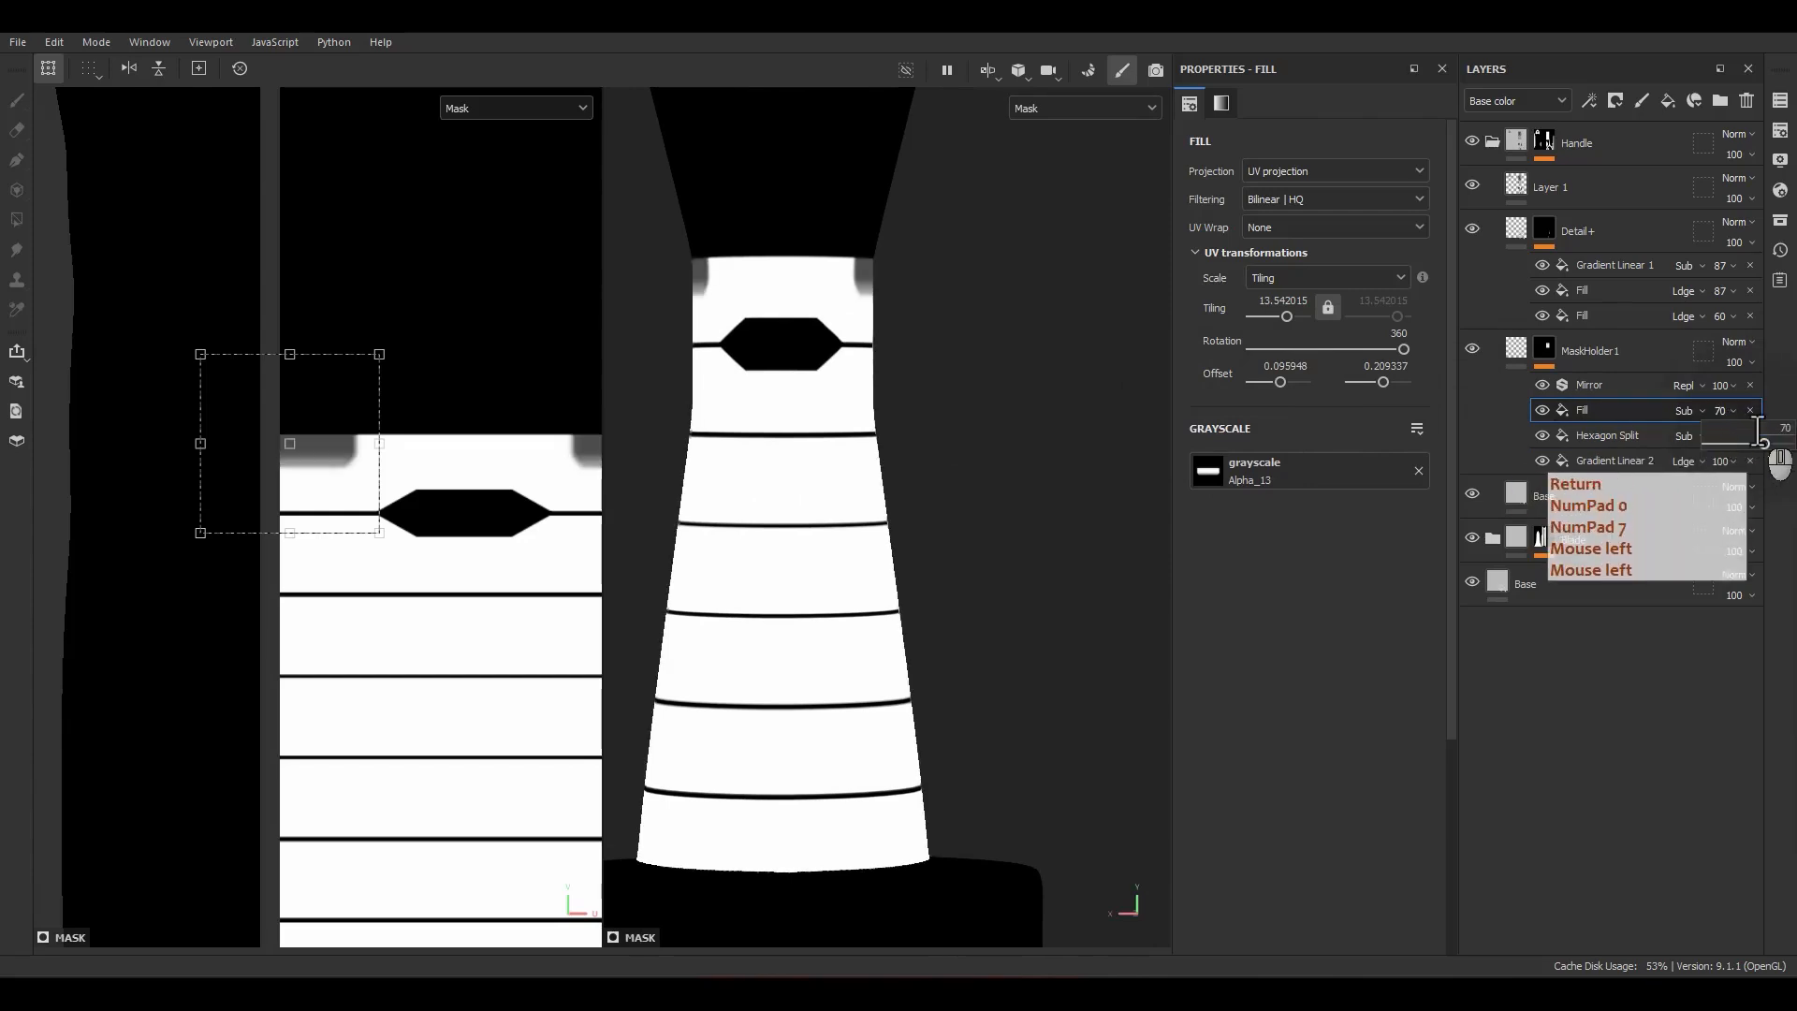
Step: Compare the grip's mask with the material view, finishing on the MaskHolder1 mask display
middle_click_drag(795, 366, 794, 496, "alt")
left_click_drag(824, 473, 872, 451, "alt")
middle_click_drag(872, 451, 975, 402, "alt")
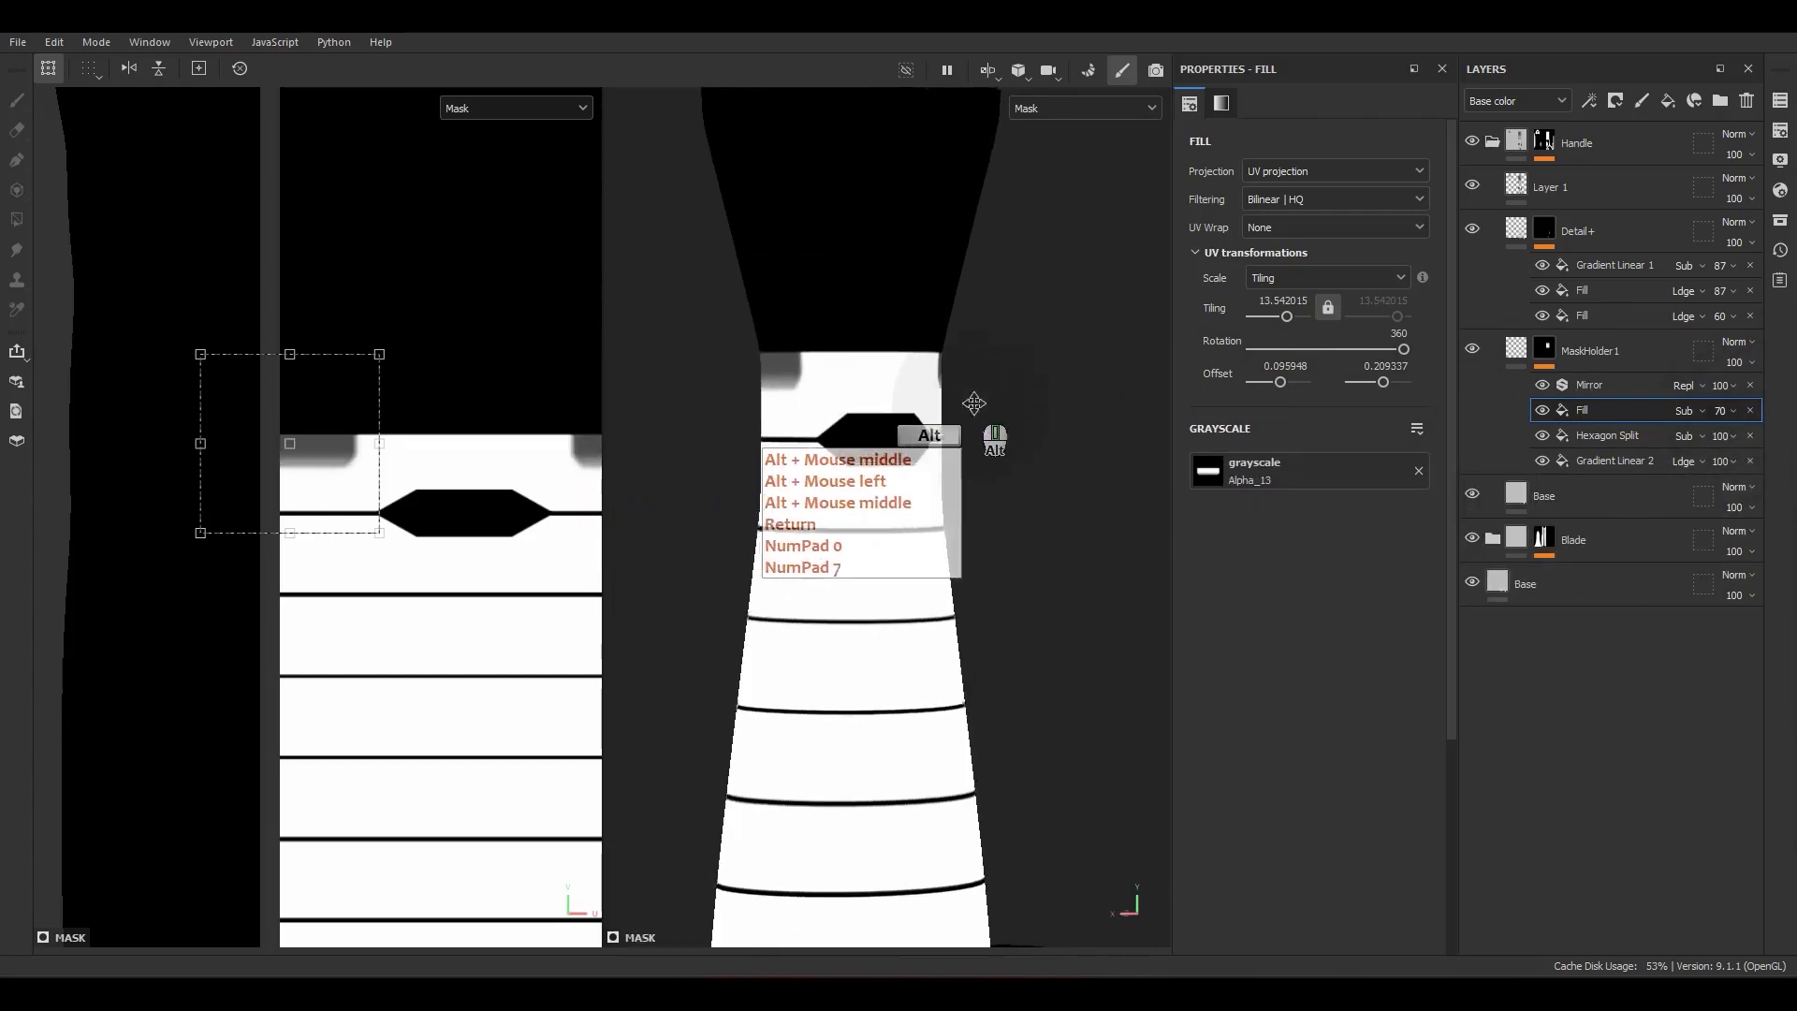
scroll(926, 387, "up", 2)
key("m")
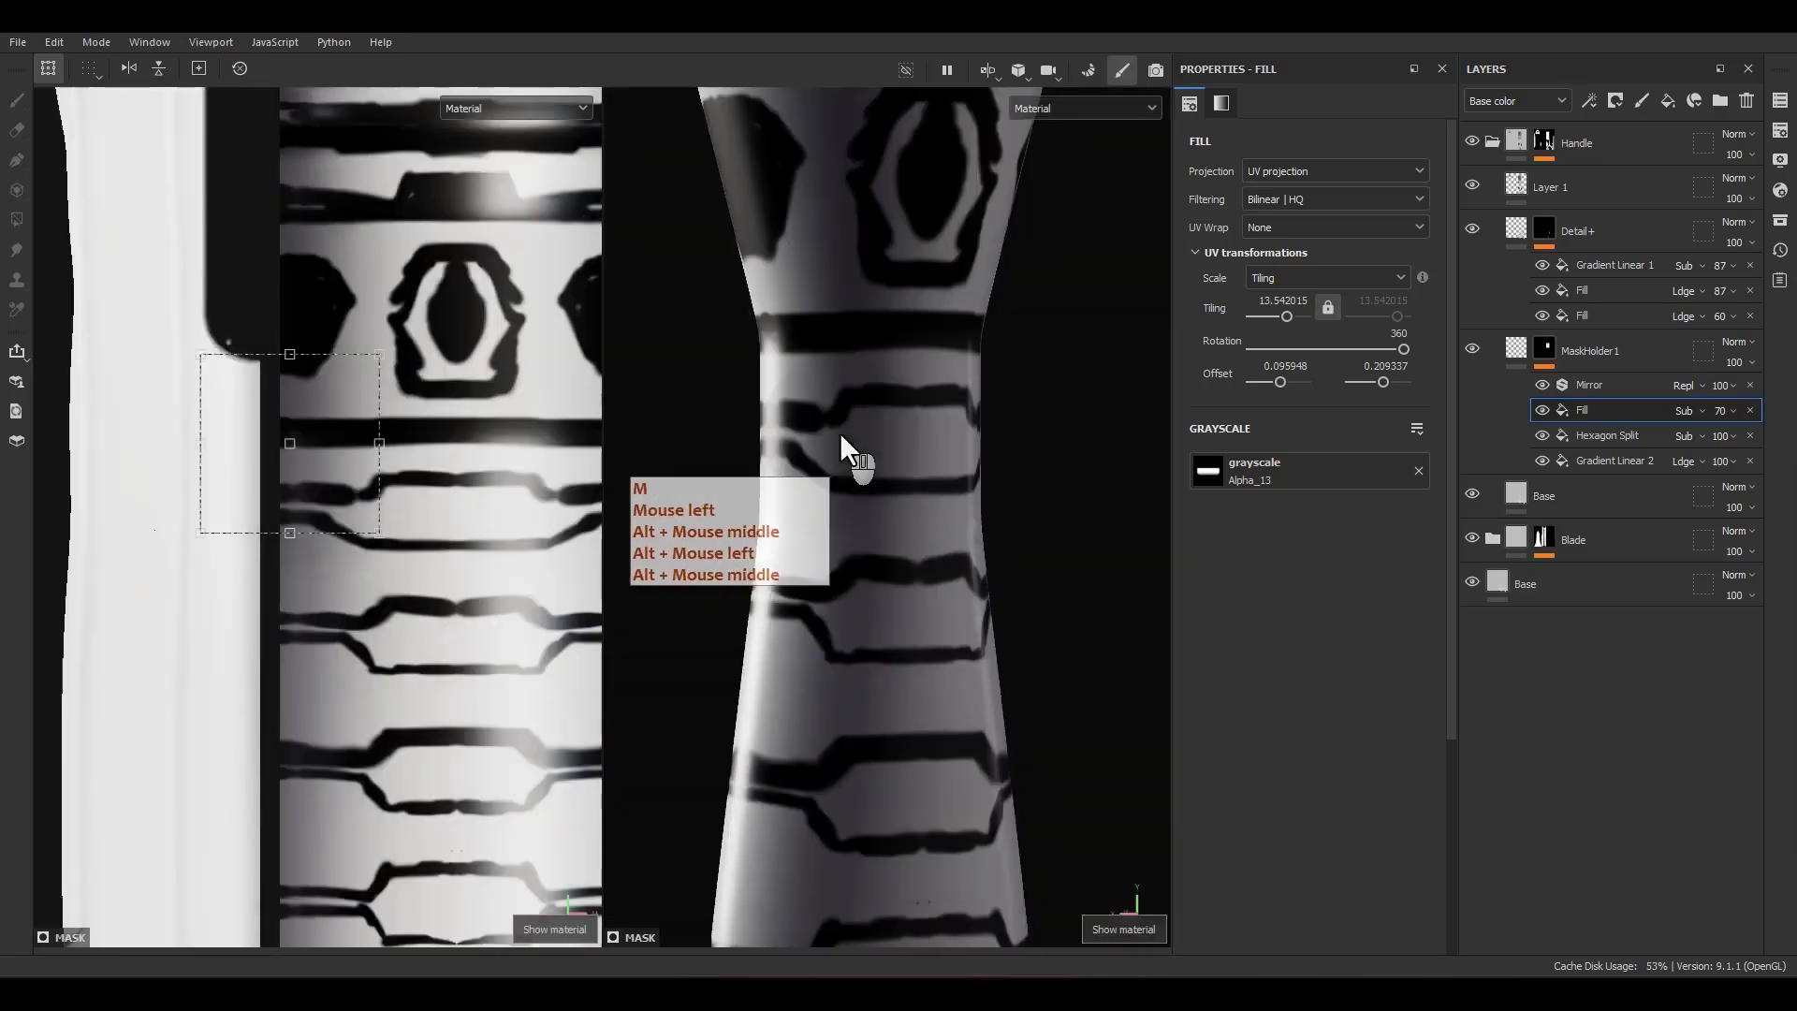
left_click(1542, 347, "alt")
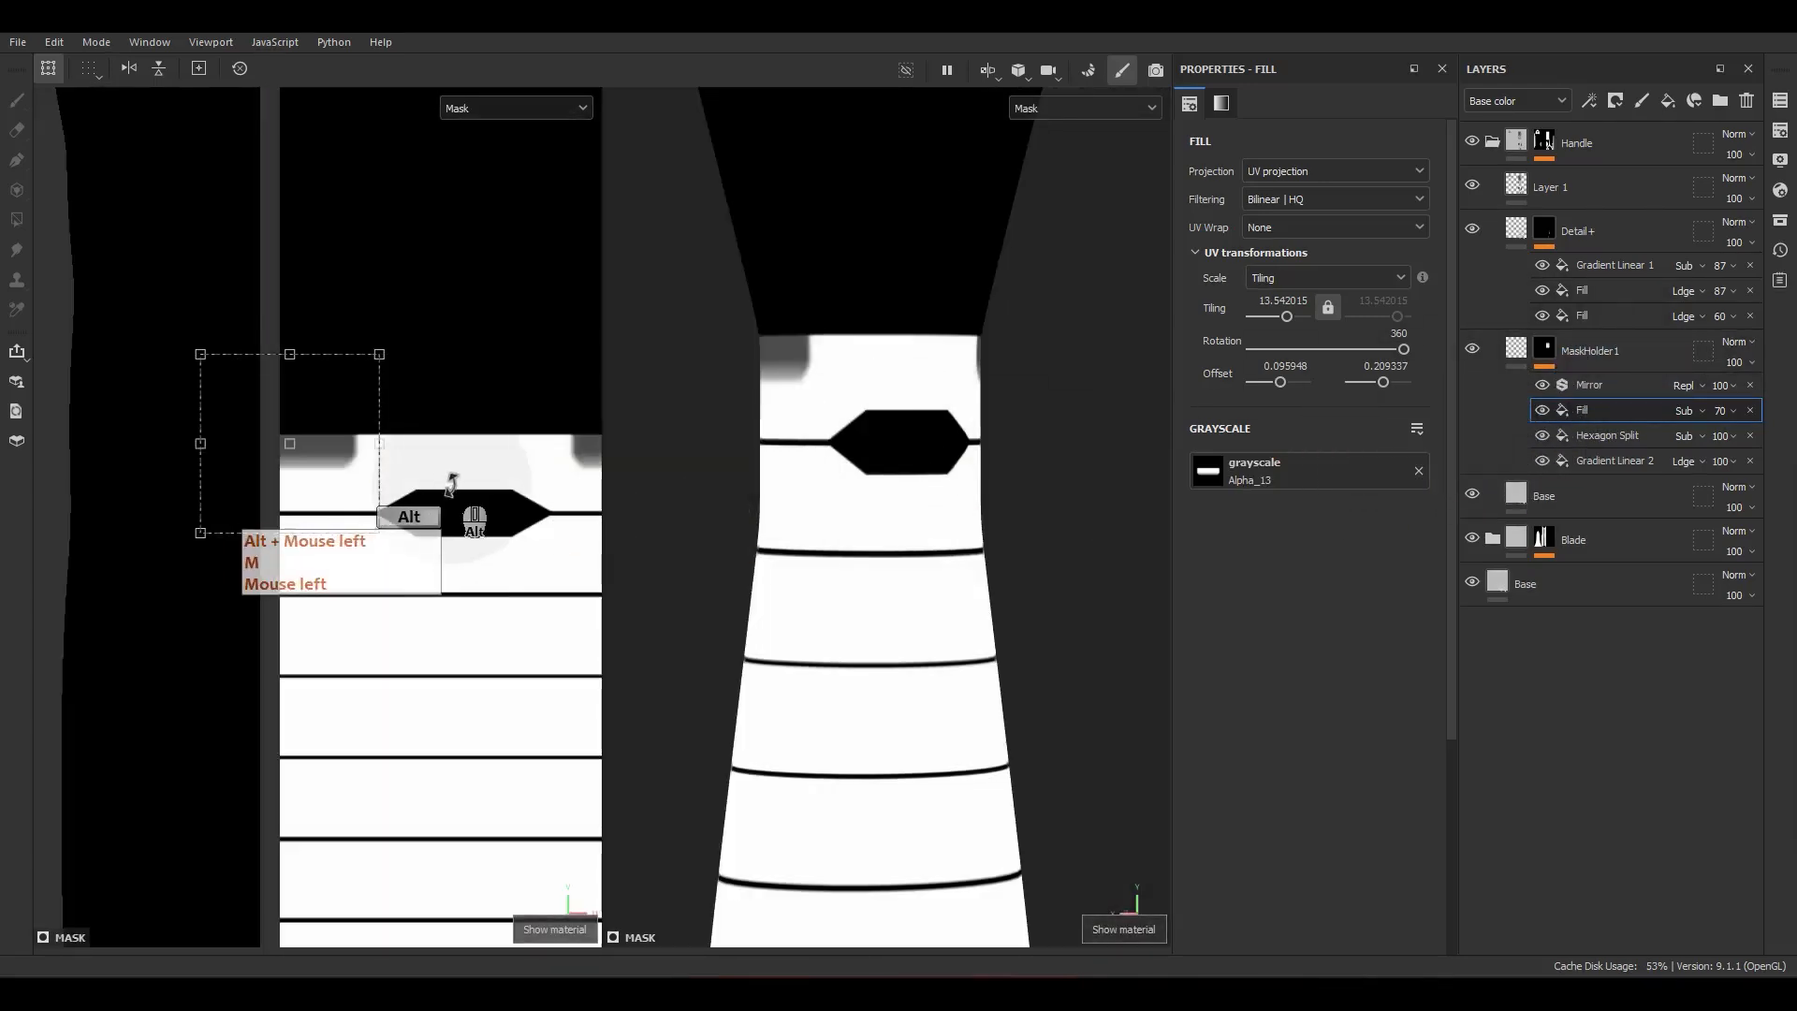
Step: Duplicate the Alpha_13 fill in MaskHolder1 and replace the copy's grayscale image with Alpha_06 from the Project assets
scroll(346, 501, "up", 3)
left_click(1604, 414)
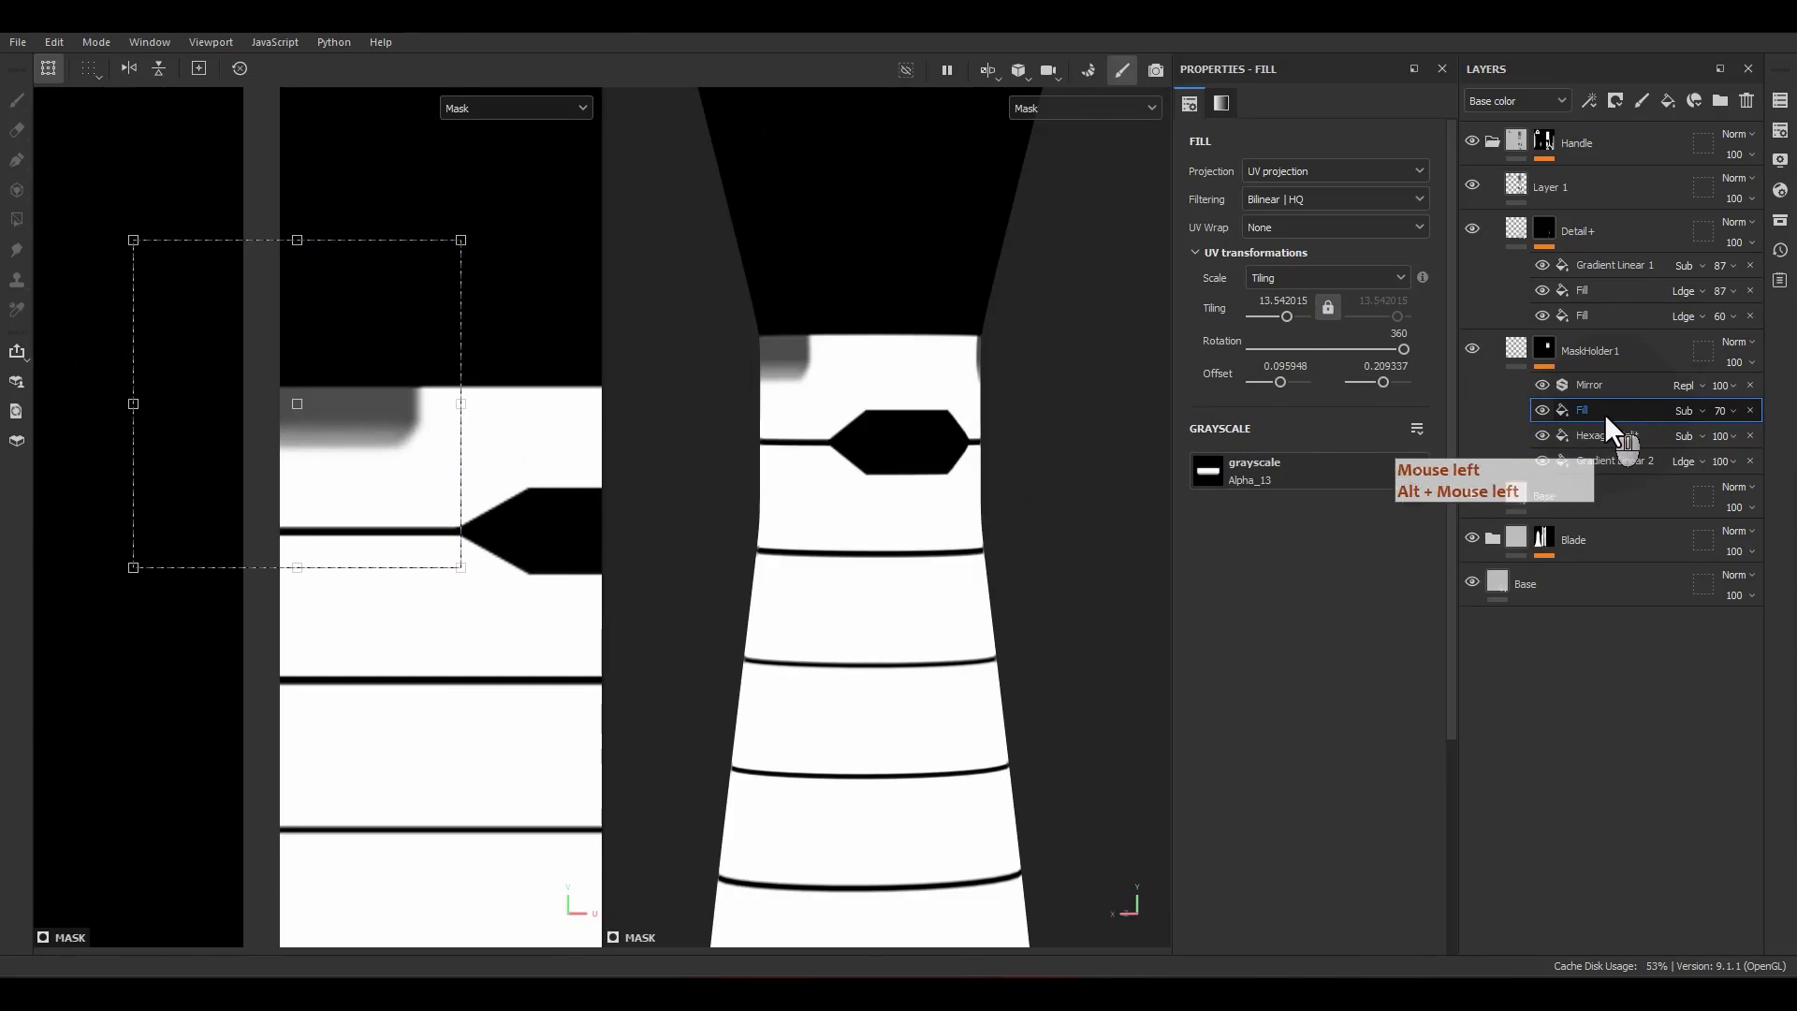
key("ctrl+d")
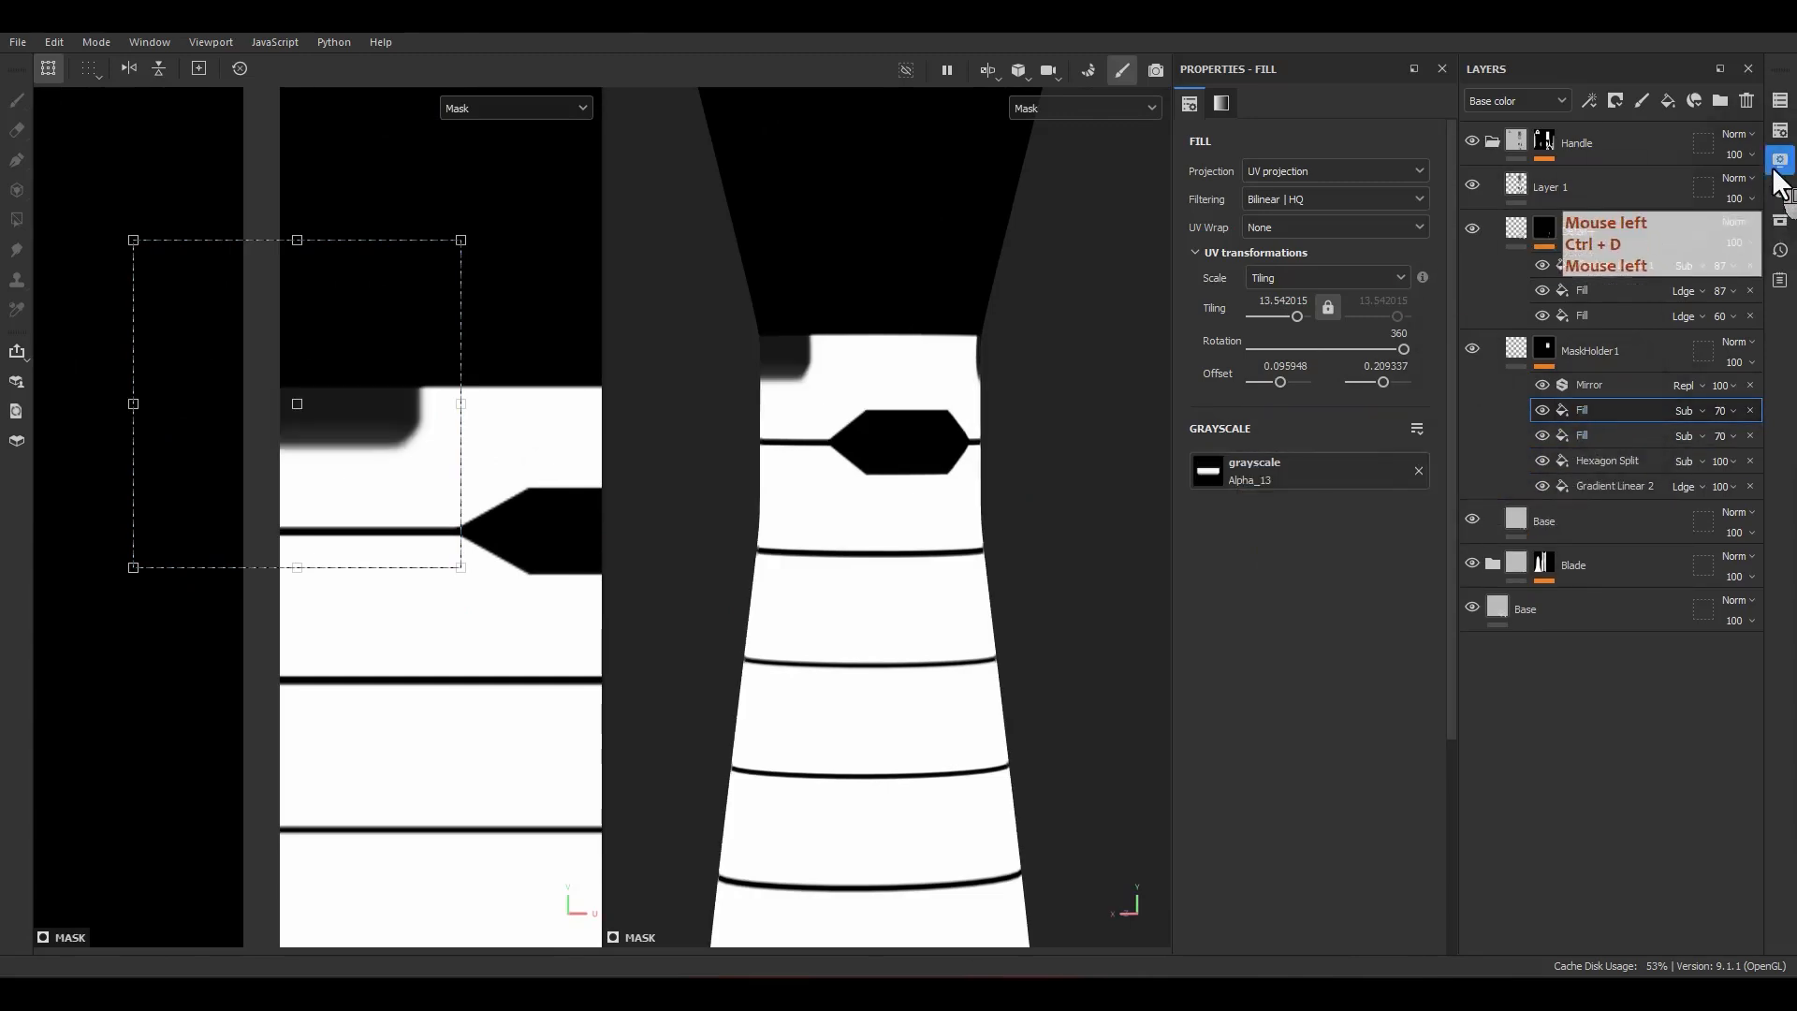
left_click(1780, 217)
left_click_drag(1556, 227, 922, 274)
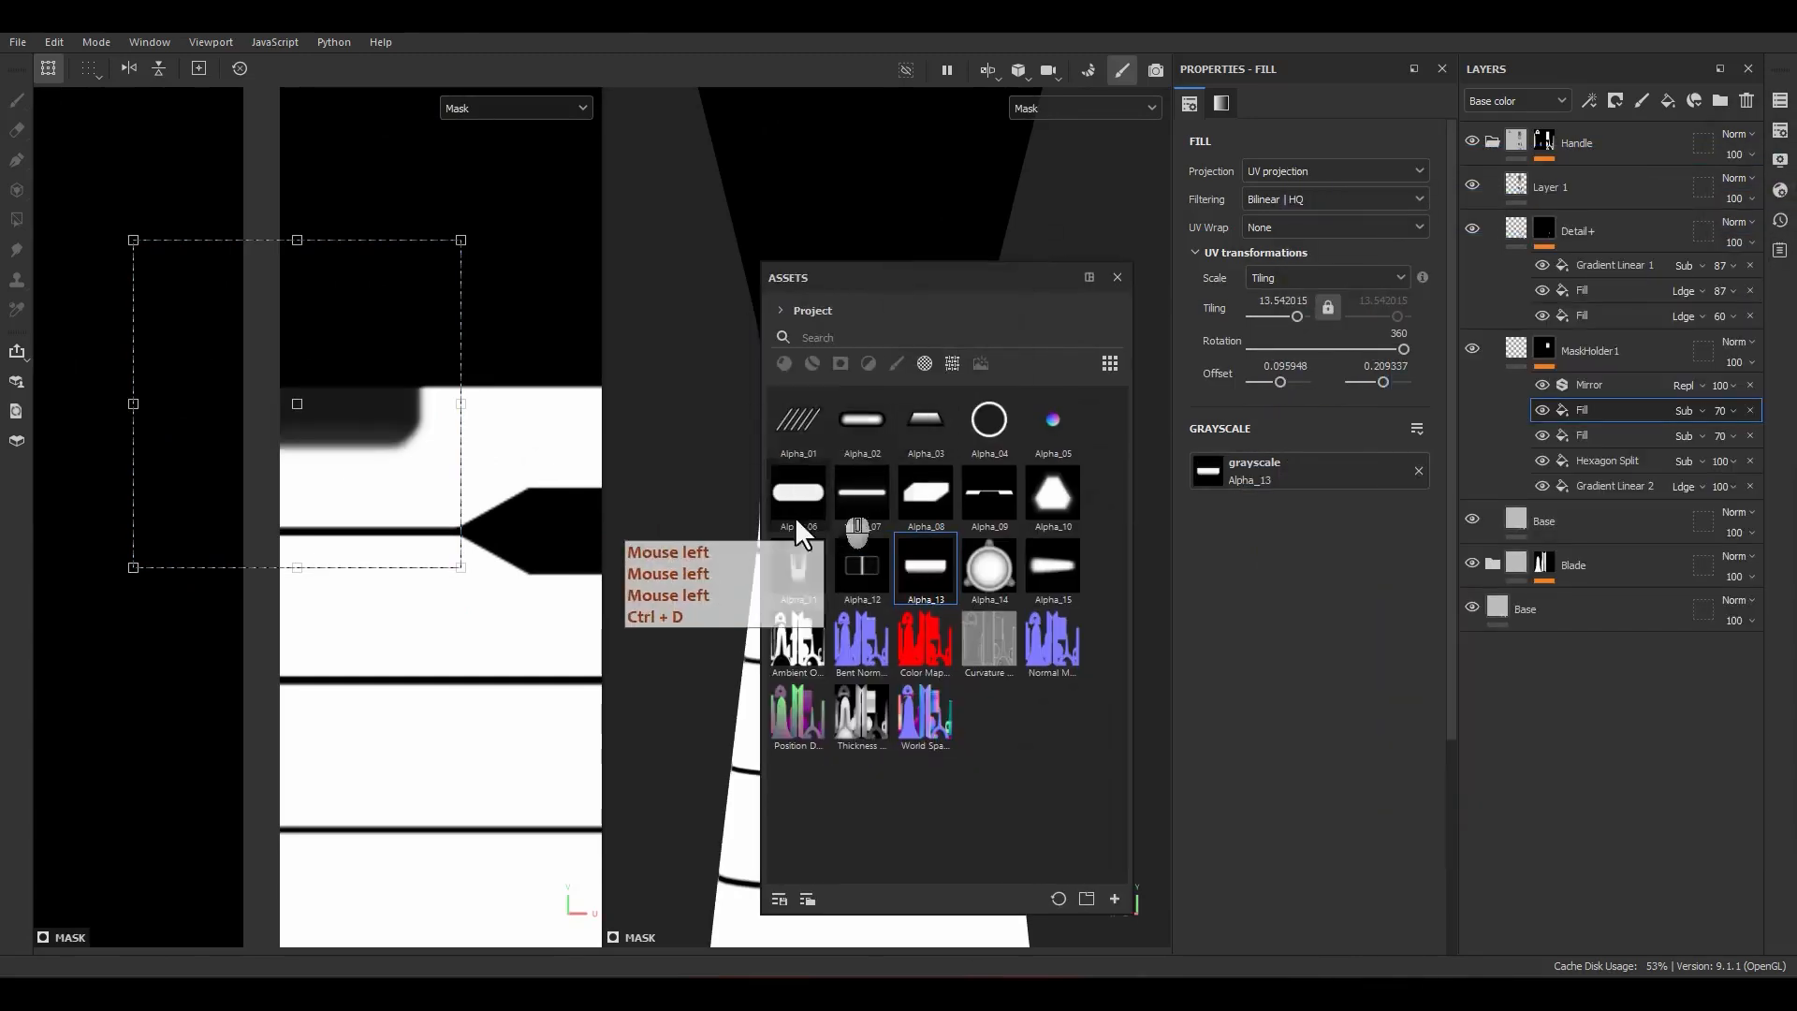
left_click_drag(803, 522, 1207, 471)
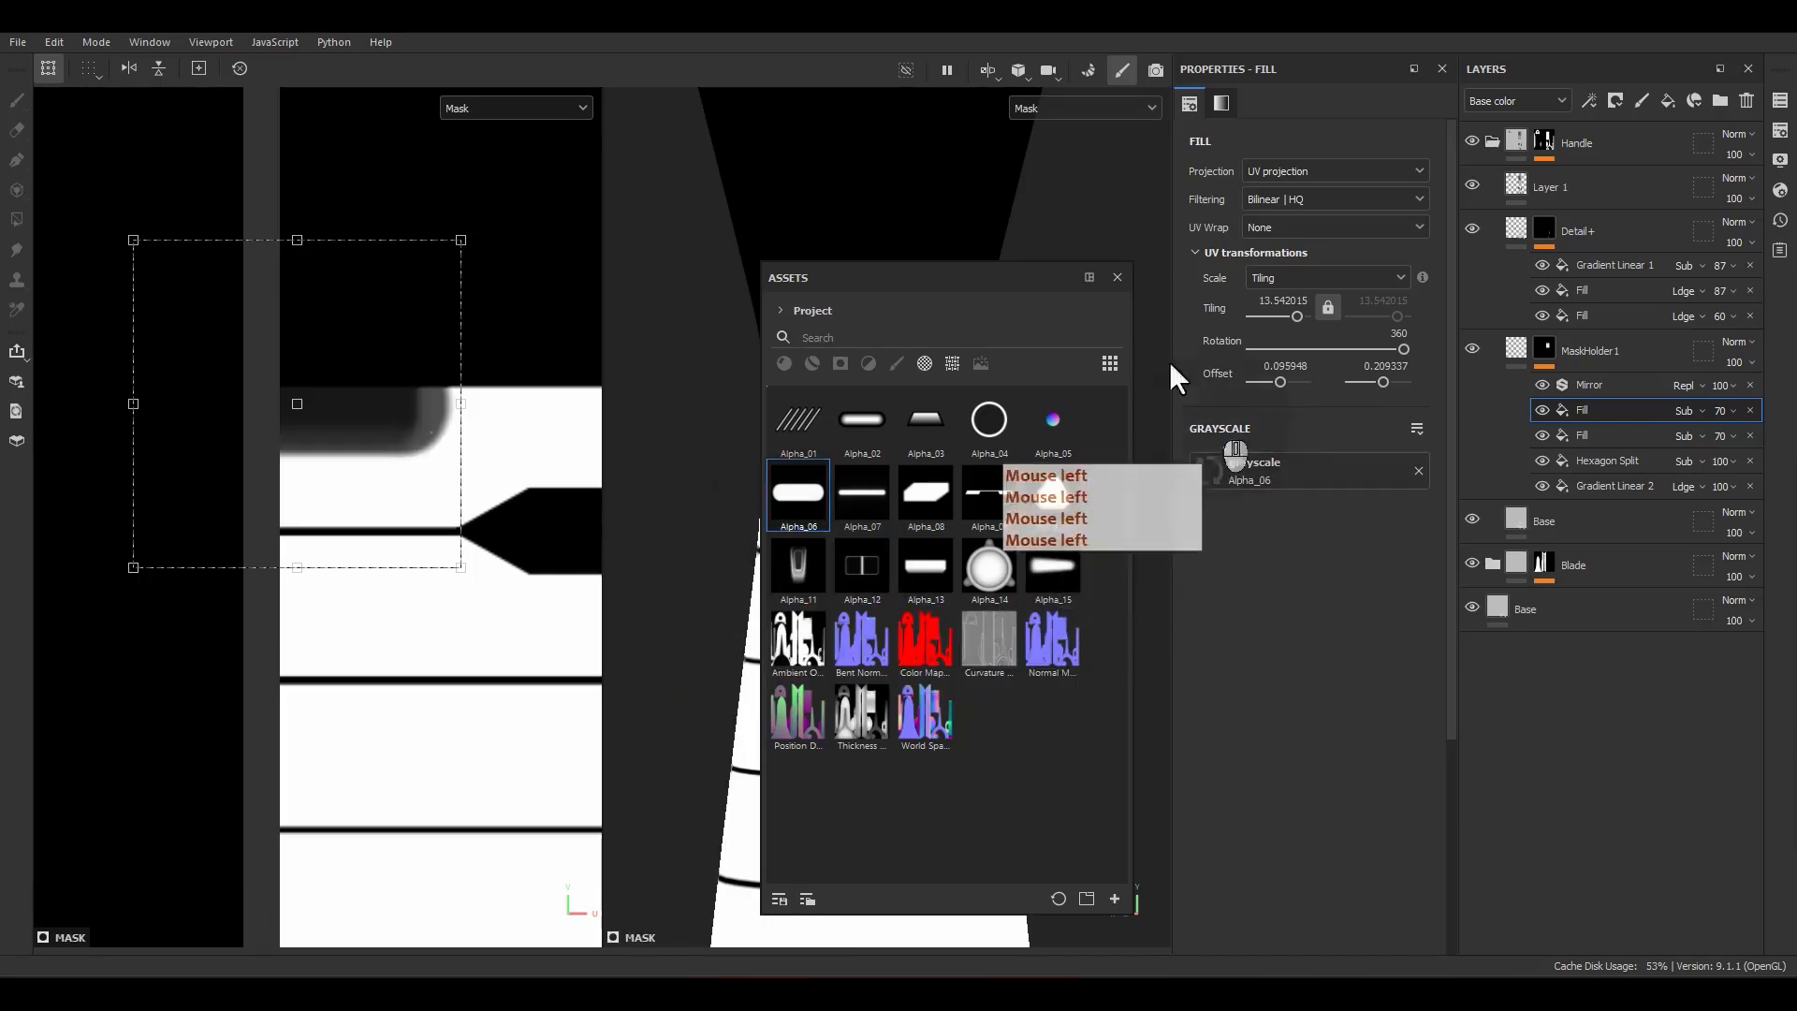
left_click(1126, 284)
Step: Shrink the Alpha_06 fill to locked tiling of about 57.56 and place it below the Alpha_13 shape, offset about 0.110, 0.189
middle_click_drag(420, 478, 505, 441, "alt")
scroll(506, 412, "up", 1)
left_click_drag(506, 402, 531, 502)
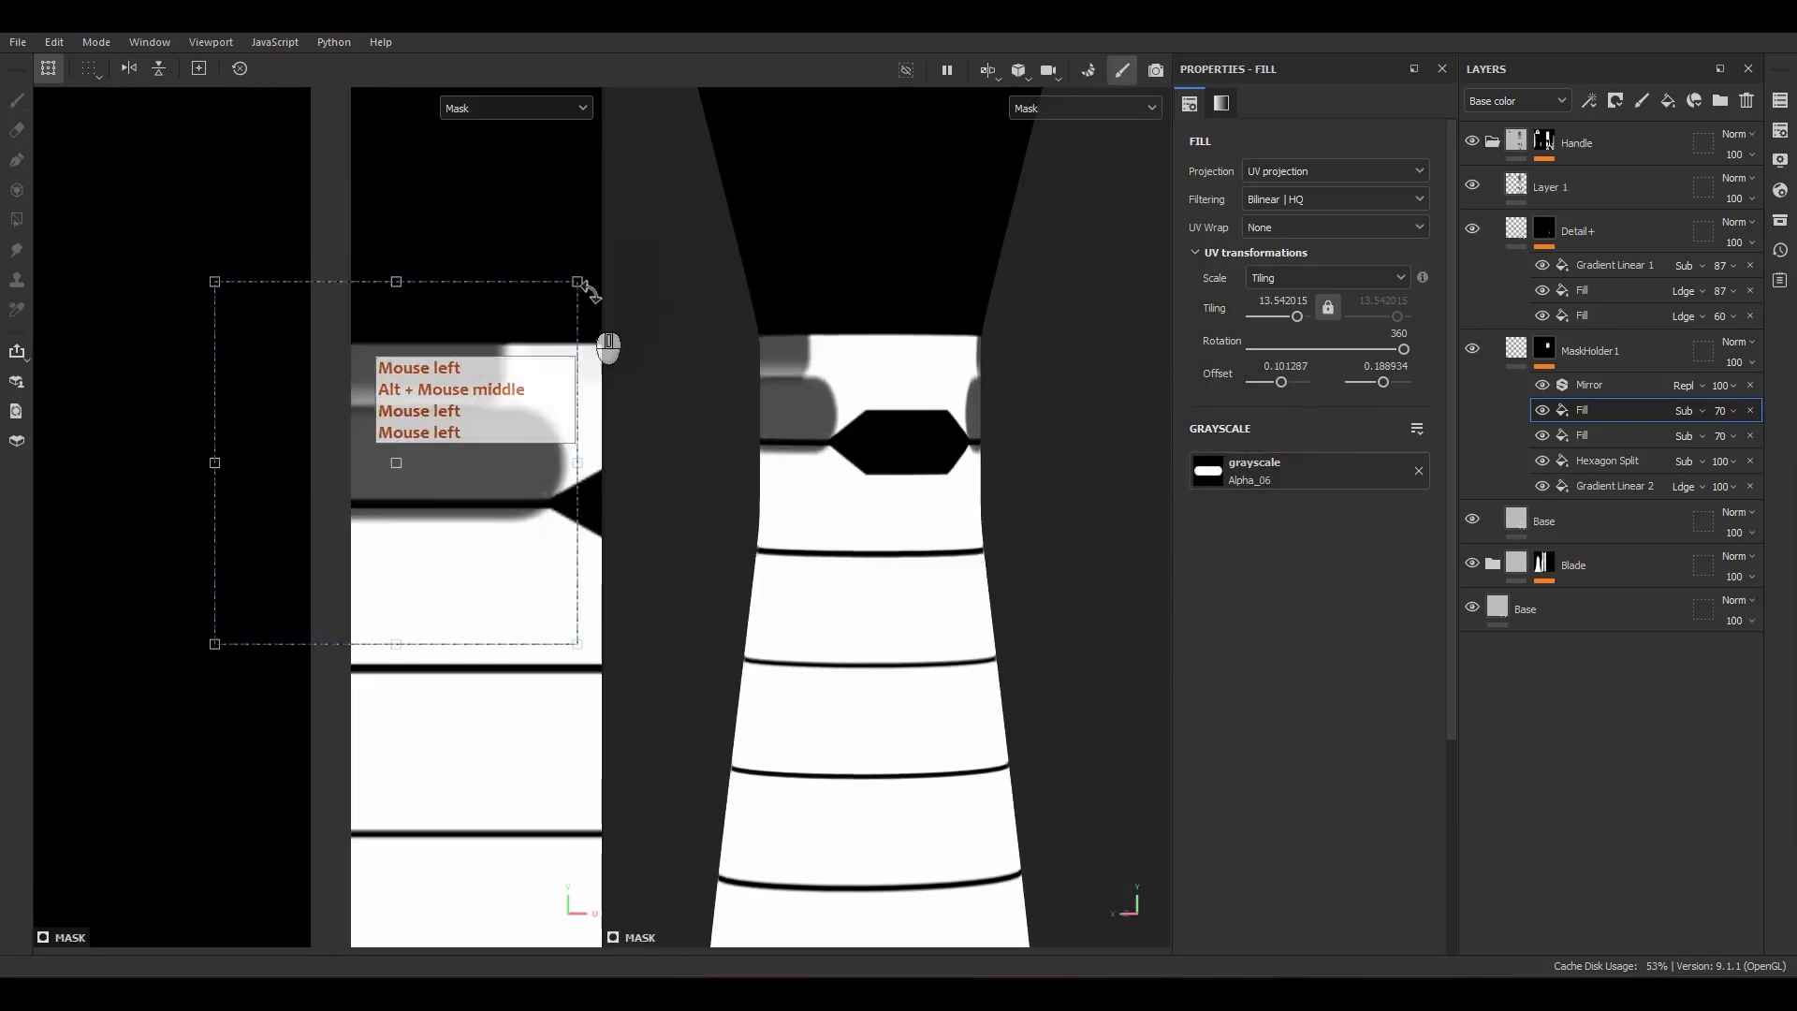
key("ctrl+shift")
left_click_drag(474, 397, 469, 415, "ctrl+shift")
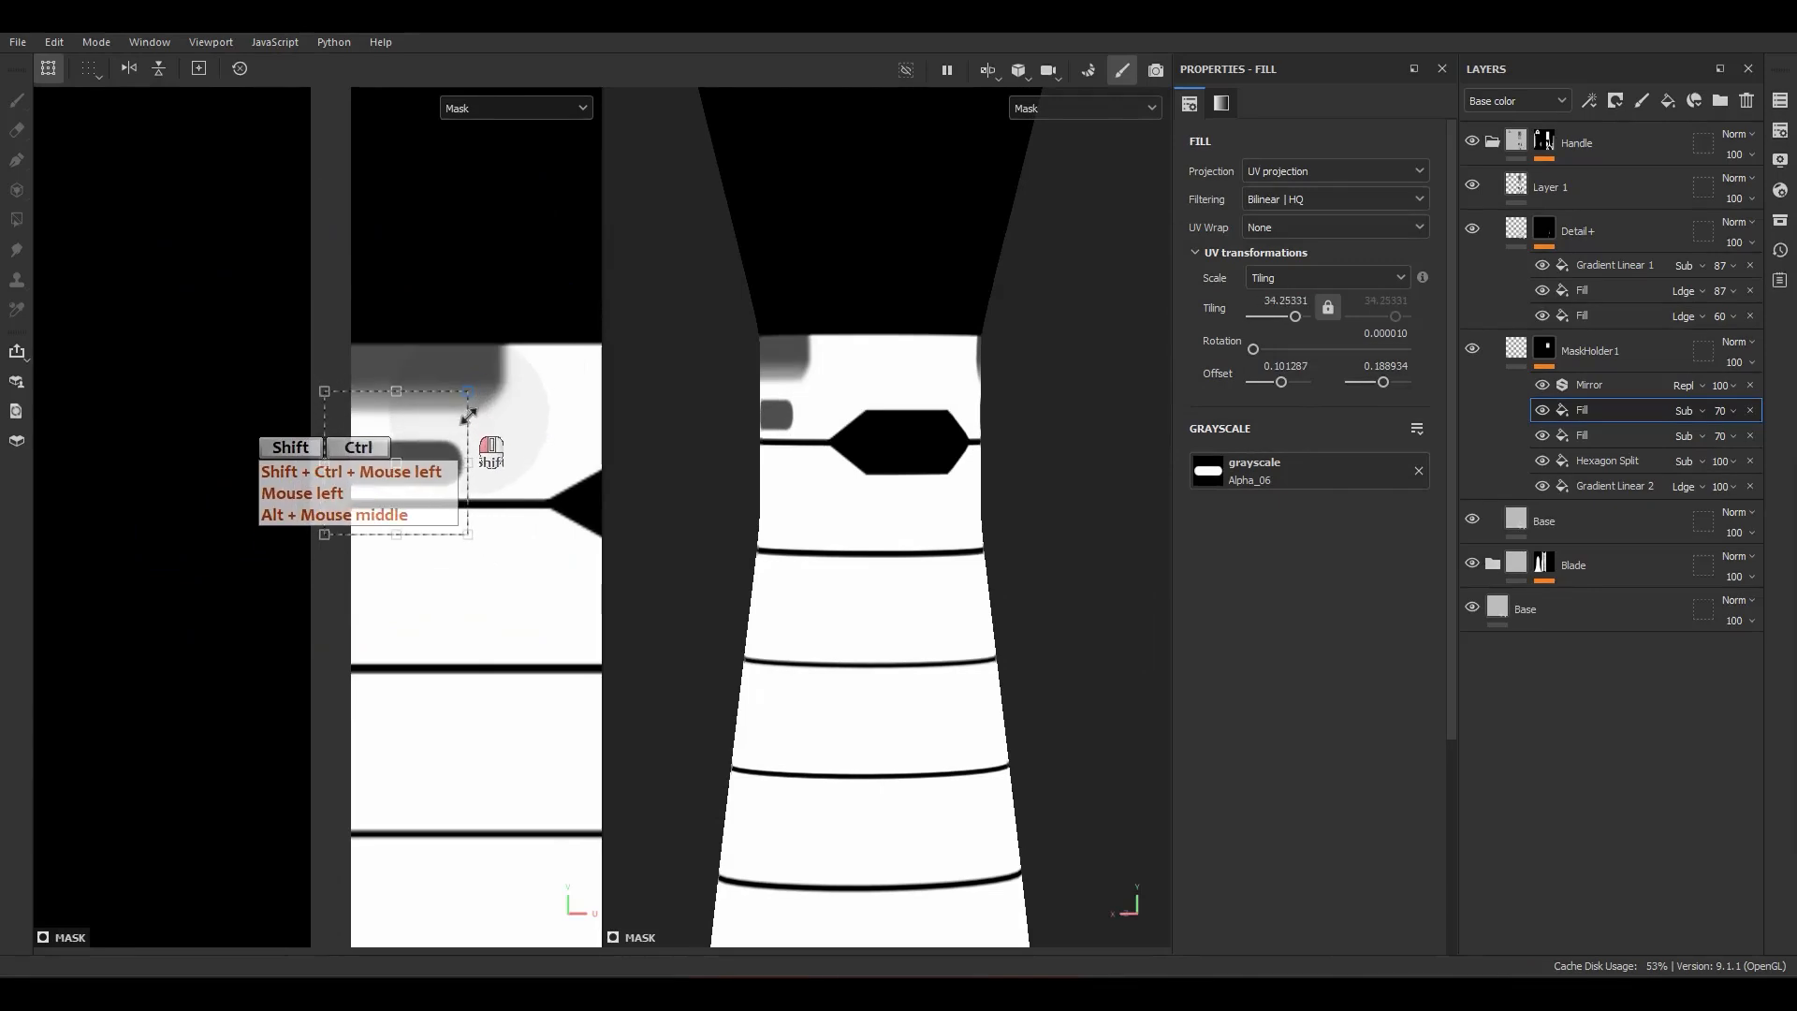
scroll(442, 438, "up", 3)
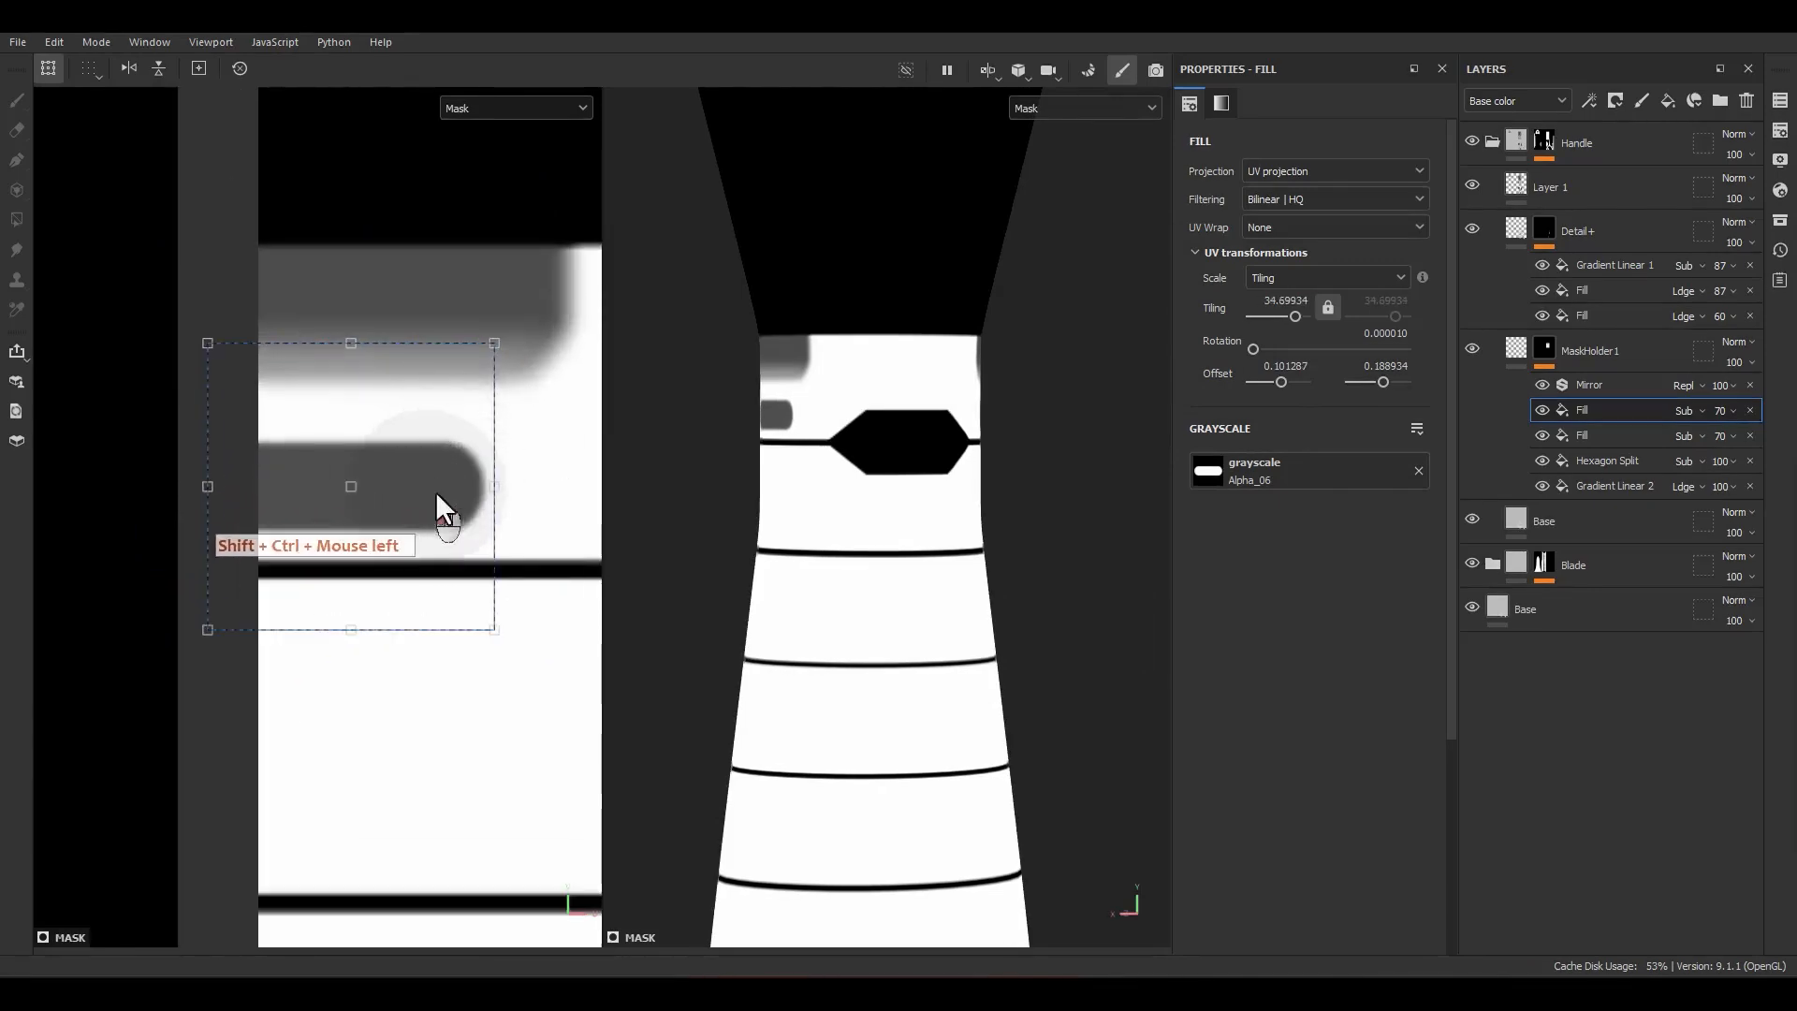
left_click_drag(441, 509, 525, 500)
left_click_drag(579, 346, 562, 486, "ctrl+shift")
Step: Move the Alpha_06 shape beside the hexagon and widen it to tiling of about 41.75, 57.56, offset about 0.120, 0.187
key("f")
scroll(487, 468, "up", 6)
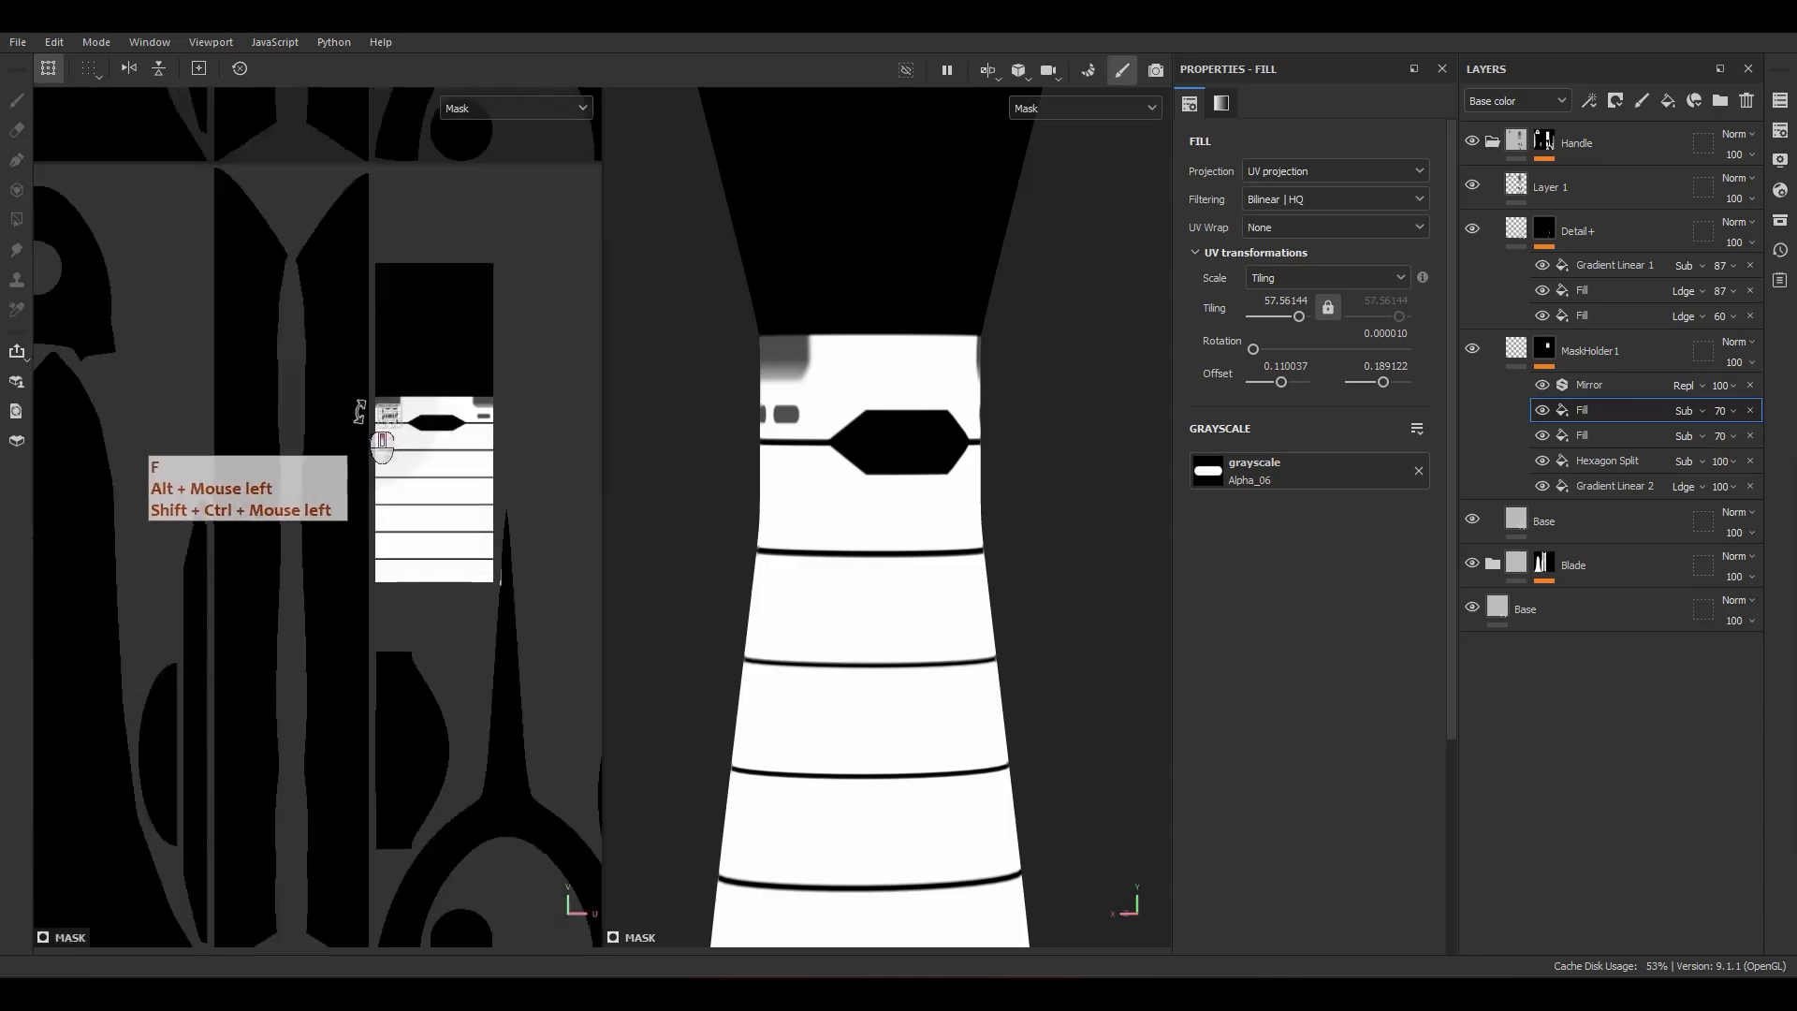
scroll(818, 453, "up", 3)
left_click_drag(818, 453, 935, 429, "alt")
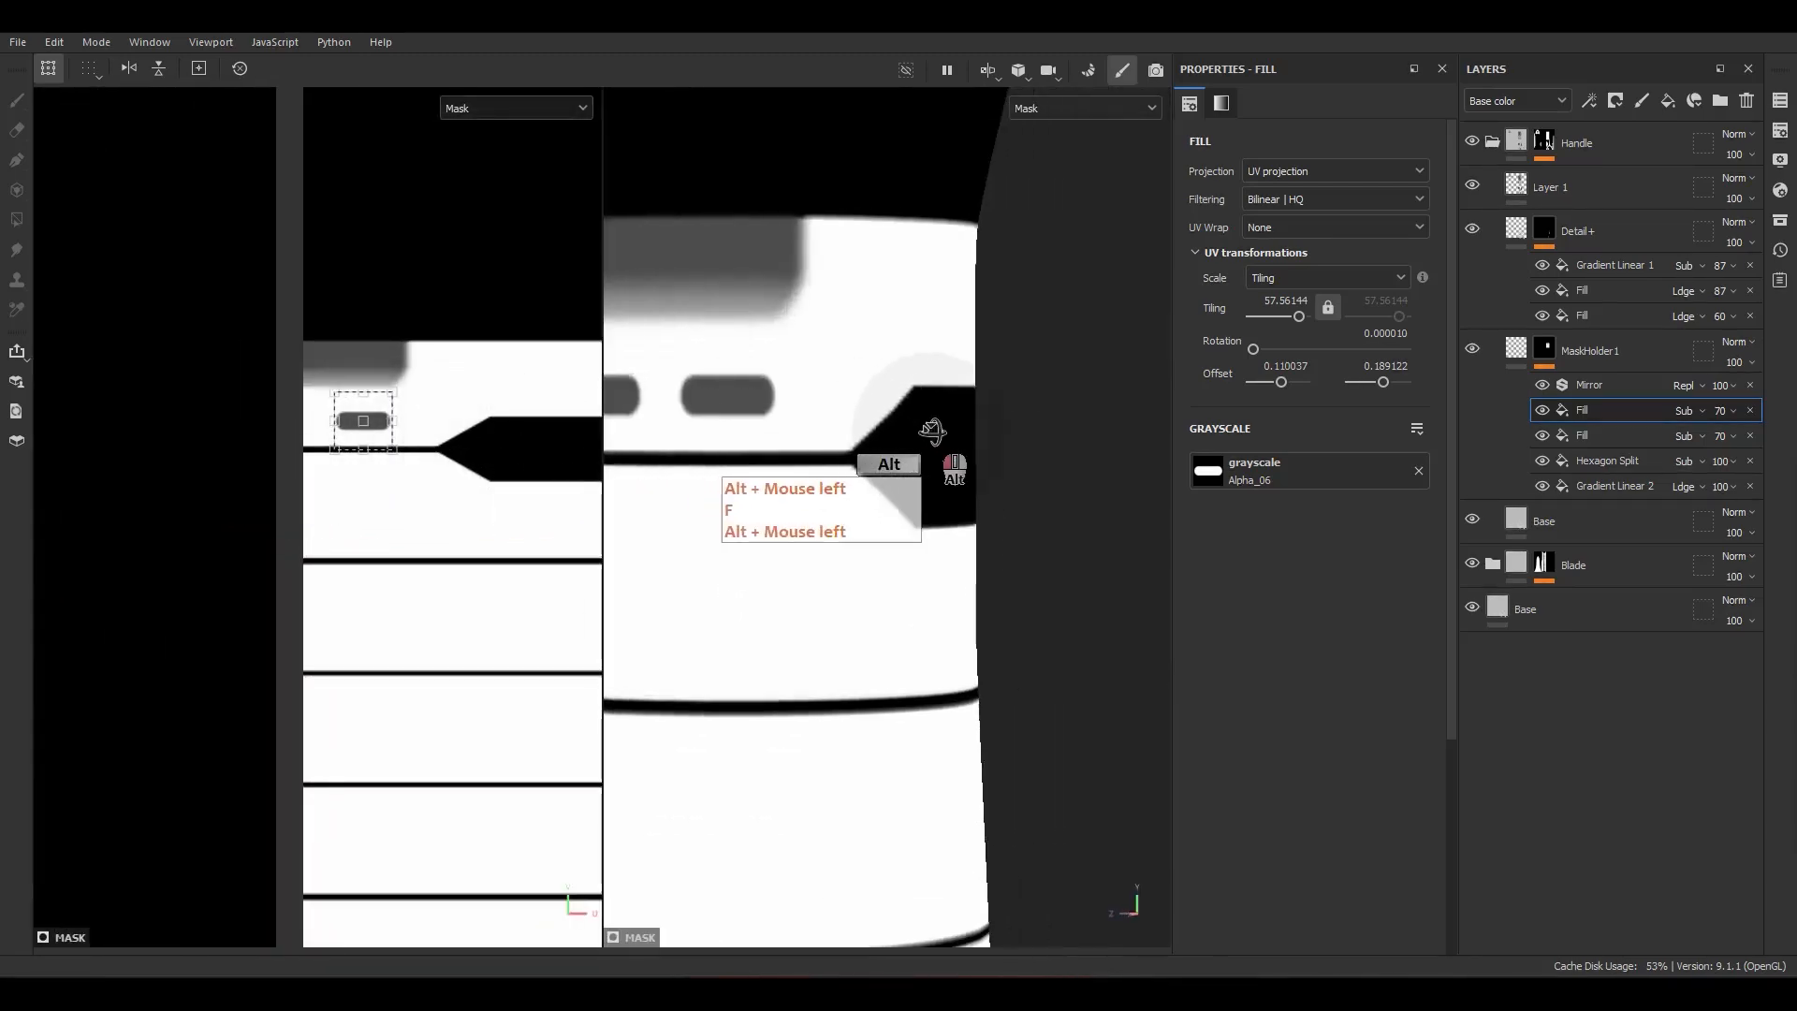
middle_click_drag(935, 430, 979, 469, "alt")
left_click_drag(979, 469, 973, 473, "alt")
left_click_drag(389, 451, 457, 446)
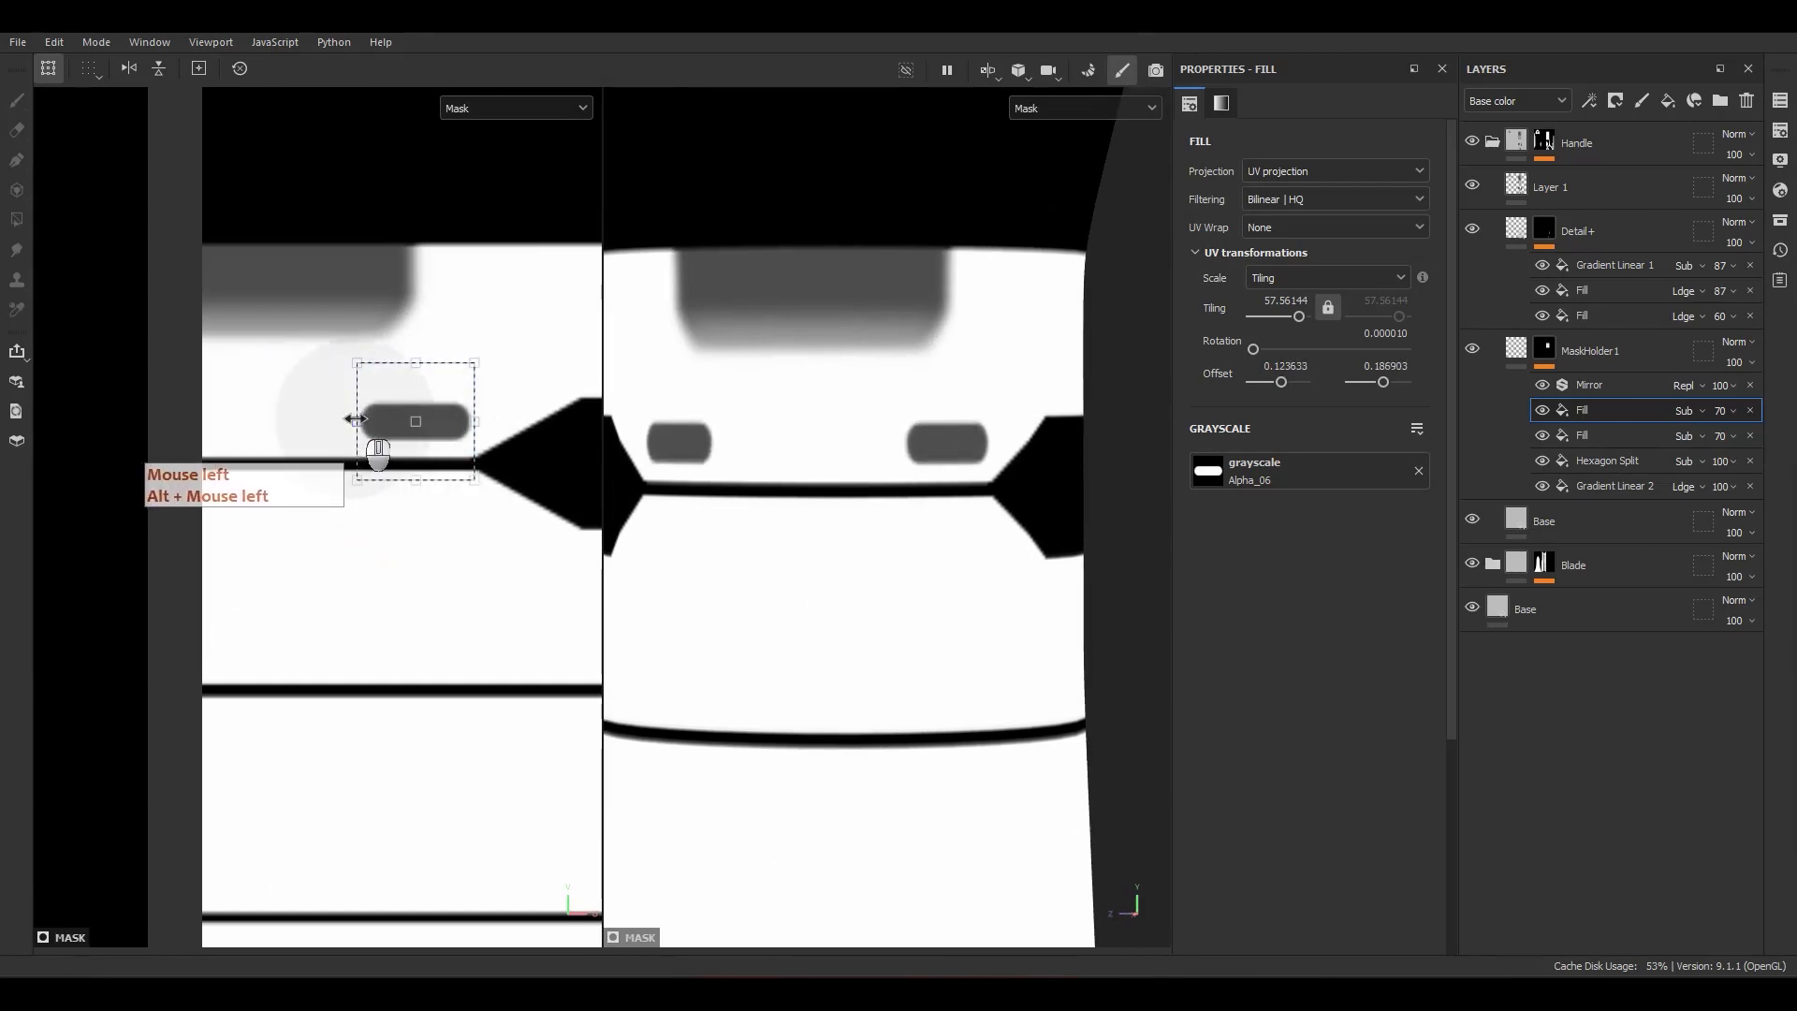
left_click_drag(355, 422, 312, 419)
left_click_drag(822, 521, 789, 490, "alt")
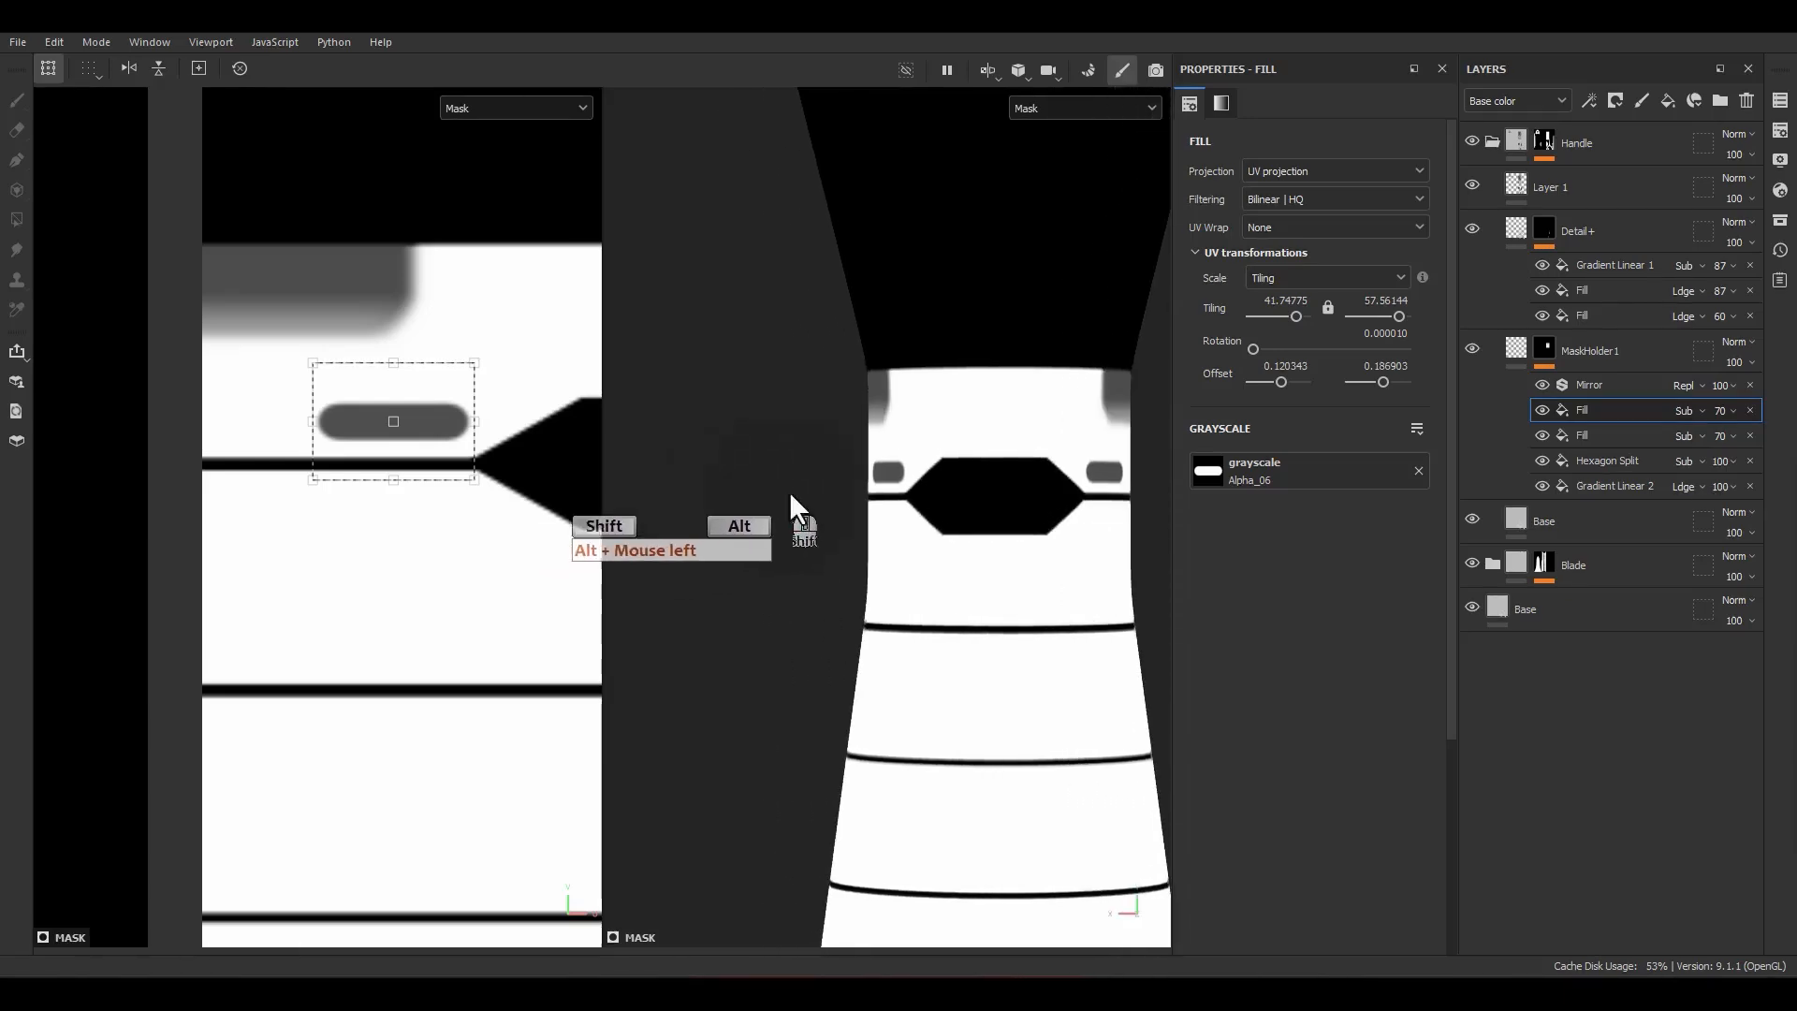
Step: Duplicate the Alpha_06 fill three times, placing the copies on the grip's second to fourth bands, the last at vertical offset about 0.085
scroll(936, 521, "down", 6)
middle_click_drag(936, 535, 968, 468, "alt")
left_click(967, 468, "alt")
scroll(930, 413, "up", 4)
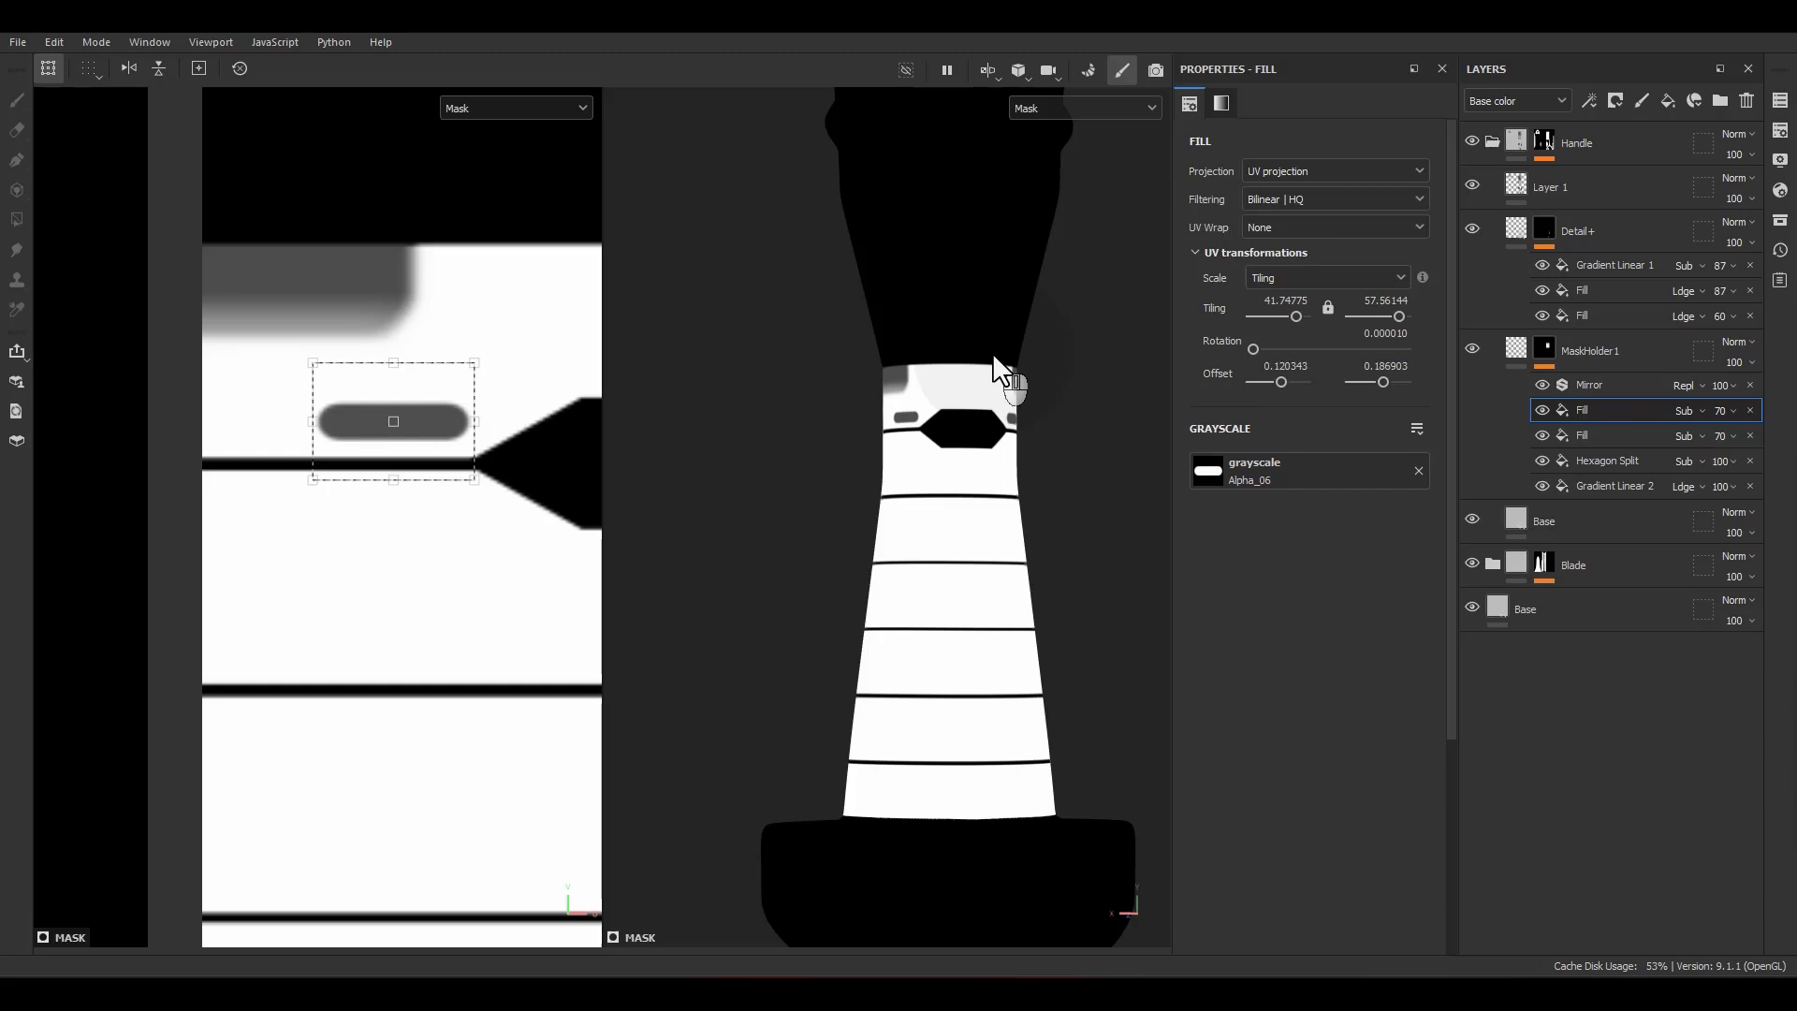
key("ctrl+d")
scroll(1142, 543, "up", 4)
scroll(419, 431, "up", 2)
left_click_drag(421, 431, 421, 746, "shift")
key("ctrl+d")
scroll(529, 749, "down", 4)
middle_click_drag(565, 794, 505, 432, "alt")
left_click_drag(412, 367, 413, 694, "shift")
left_click(1612, 410)
key("ctrl+d")
middle_click_drag(992, 805, 982, 348, "alt")
left_click_drag(978, 375, 1024, 412, "alt")
Step: Add three more copies of the Alpha_06 fill on the fifth to seventh bands, the last at vertical offset about -0.012
left_click(1595, 411)
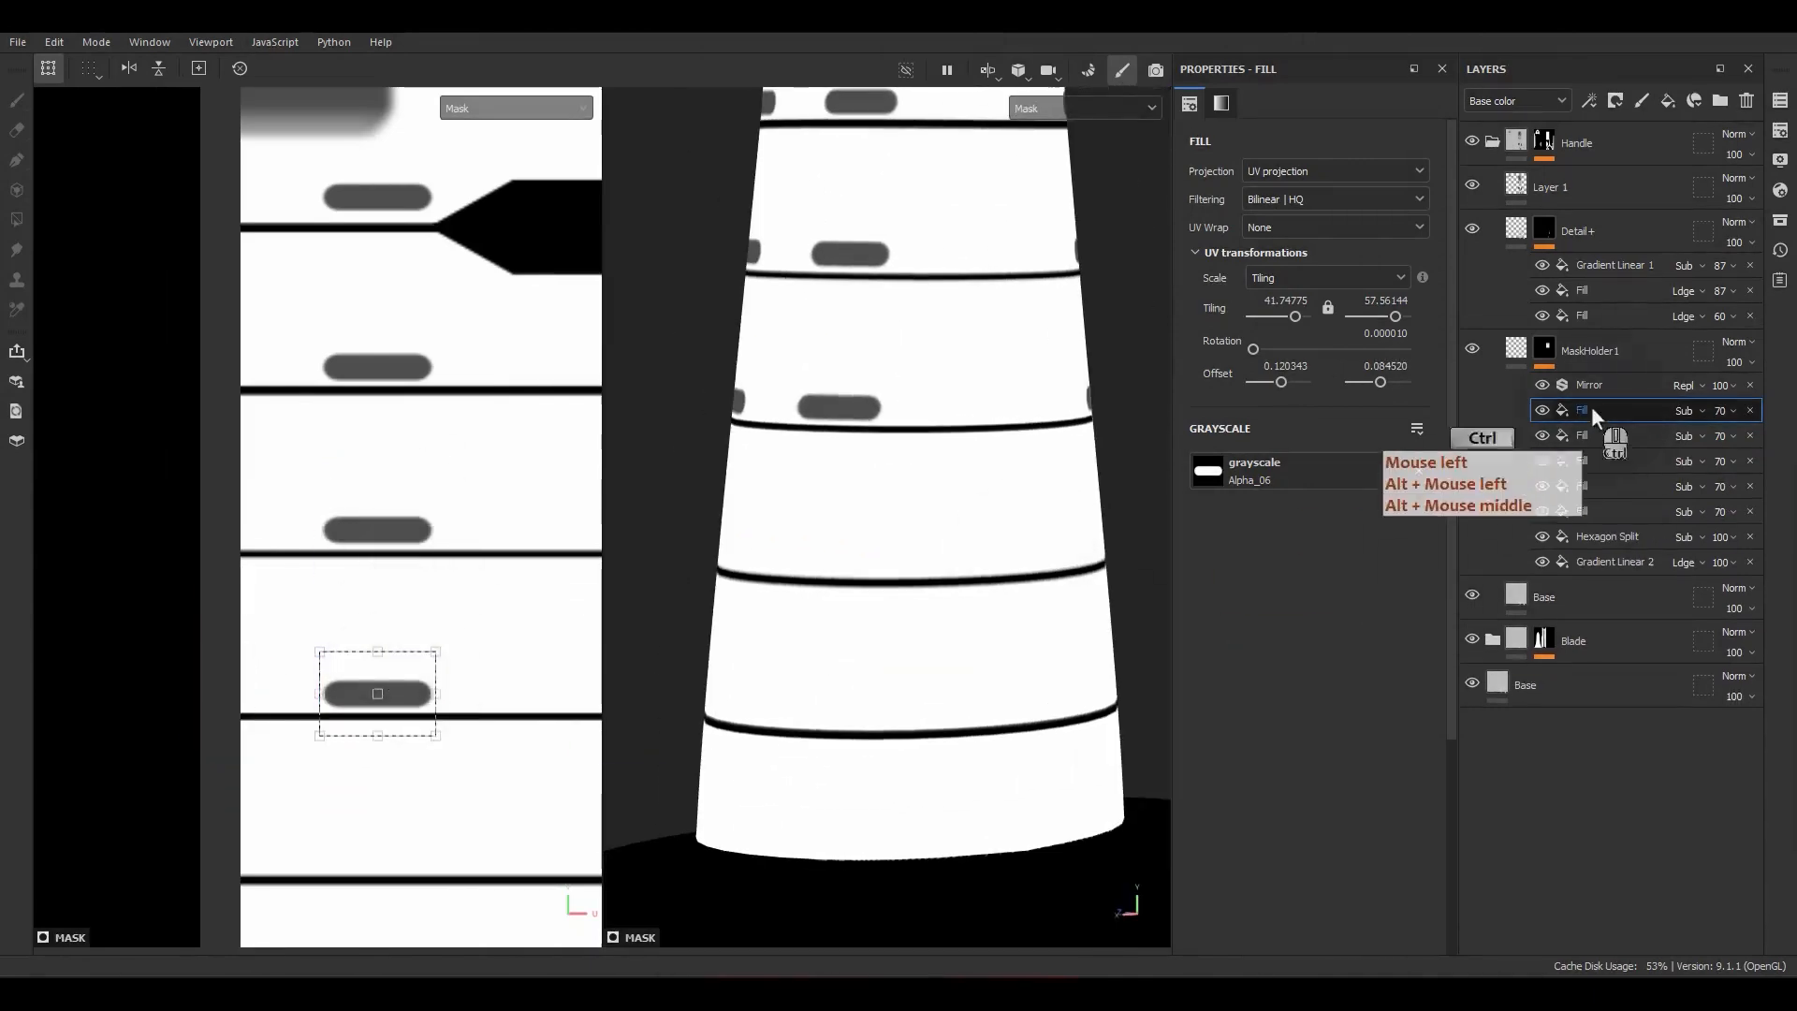
key("ctrl+d")
middle_click_drag(402, 704, 362, 491, "alt")
left_click_drag(361, 488, 360, 683, "shift")
left_click(1576, 411)
key("ctrl+d")
middle_click_drag(423, 735, 434, 455, "alt")
scroll(411, 421, "up", 1)
left_click_drag(391, 386, 385, 844, "shift")
key("ctrl+d")
left_click_drag(711, 767, 777, 636, "alt")
Step: Duplicate the Hexagon Split fill and move the copy straight down onto the grip's second dividing line
left_click(1601, 612)
key("ctrl+d")
left_click(1597, 613)
key("ctrl+d")
scroll(486, 225, "down", 3)
middle_click_drag(486, 225, 253, 730, "alt")
left_click_drag(421, 320, 482, 444, "shift")
Step: Remove the upper Hexagon Split fill and set the remaining one's tiling to 44 and 20
scroll(543, 445, "up", 2)
left_click(1607, 639)
left_click_drag(518, 243, 482, 245, "ctrl")
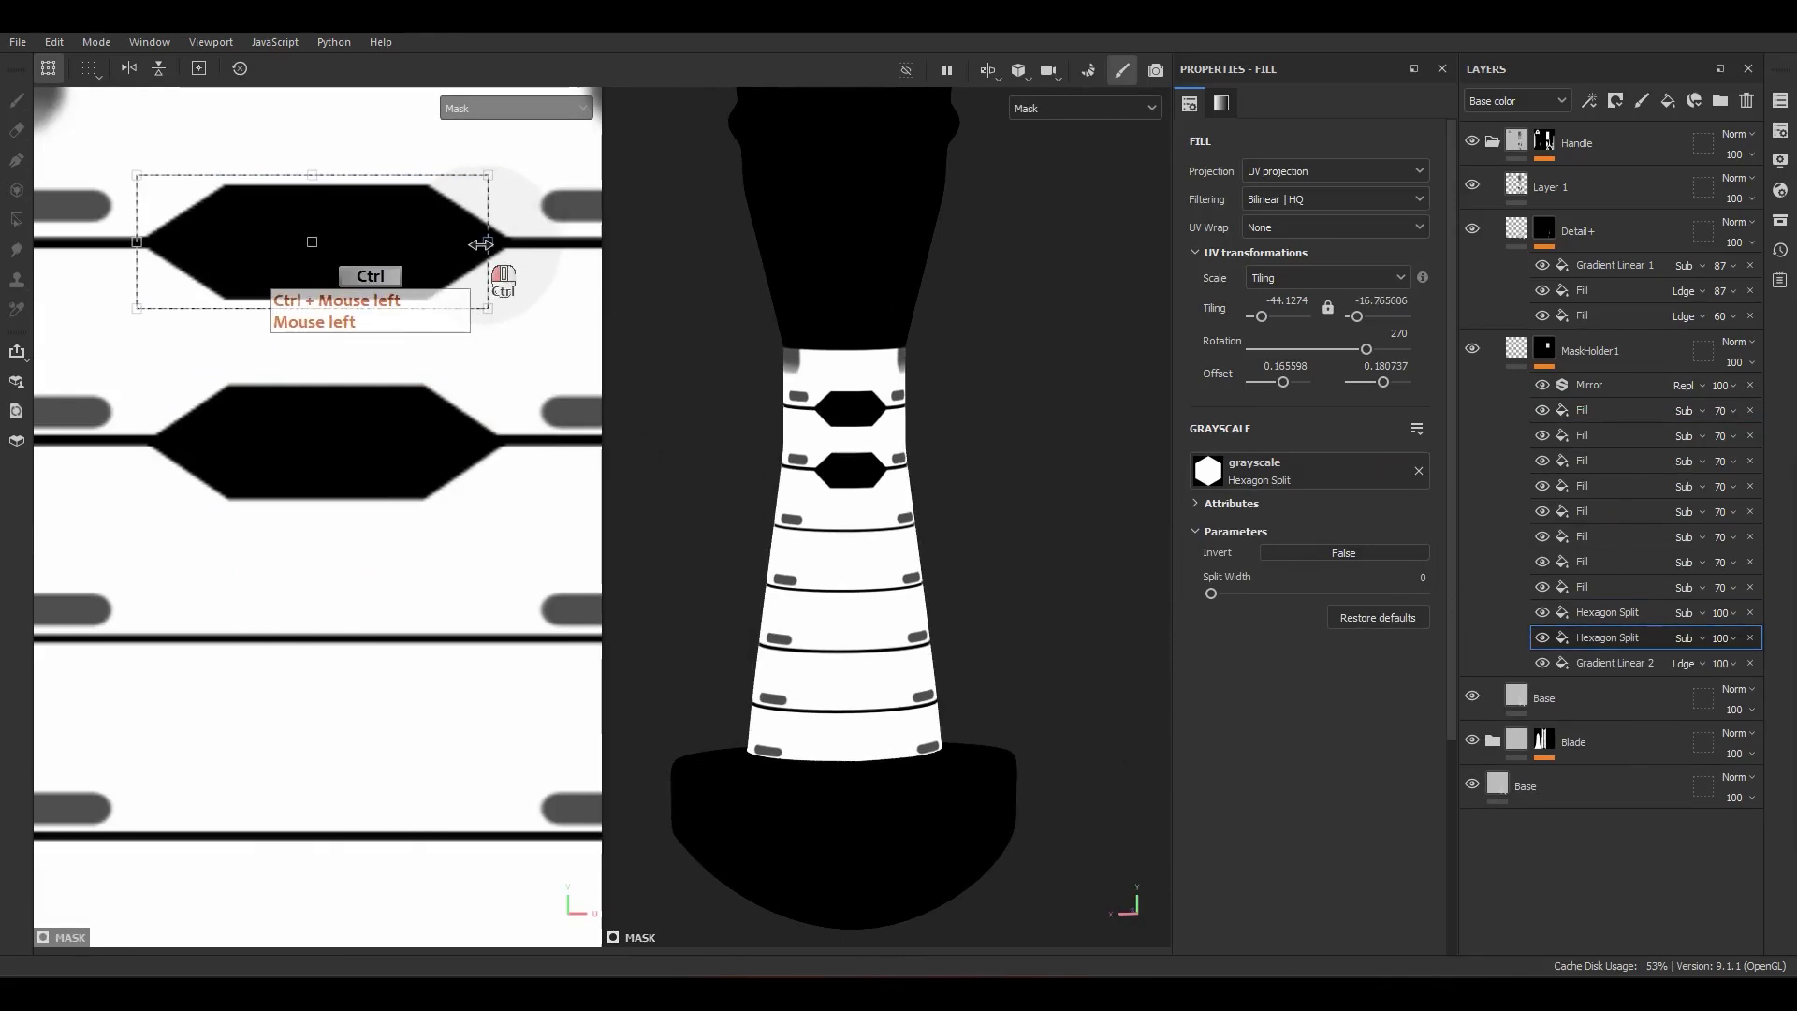
left_click(1751, 639)
left_click(1604, 613)
left_click(1296, 301)
type("44")
left_click(1392, 301)
type("20")
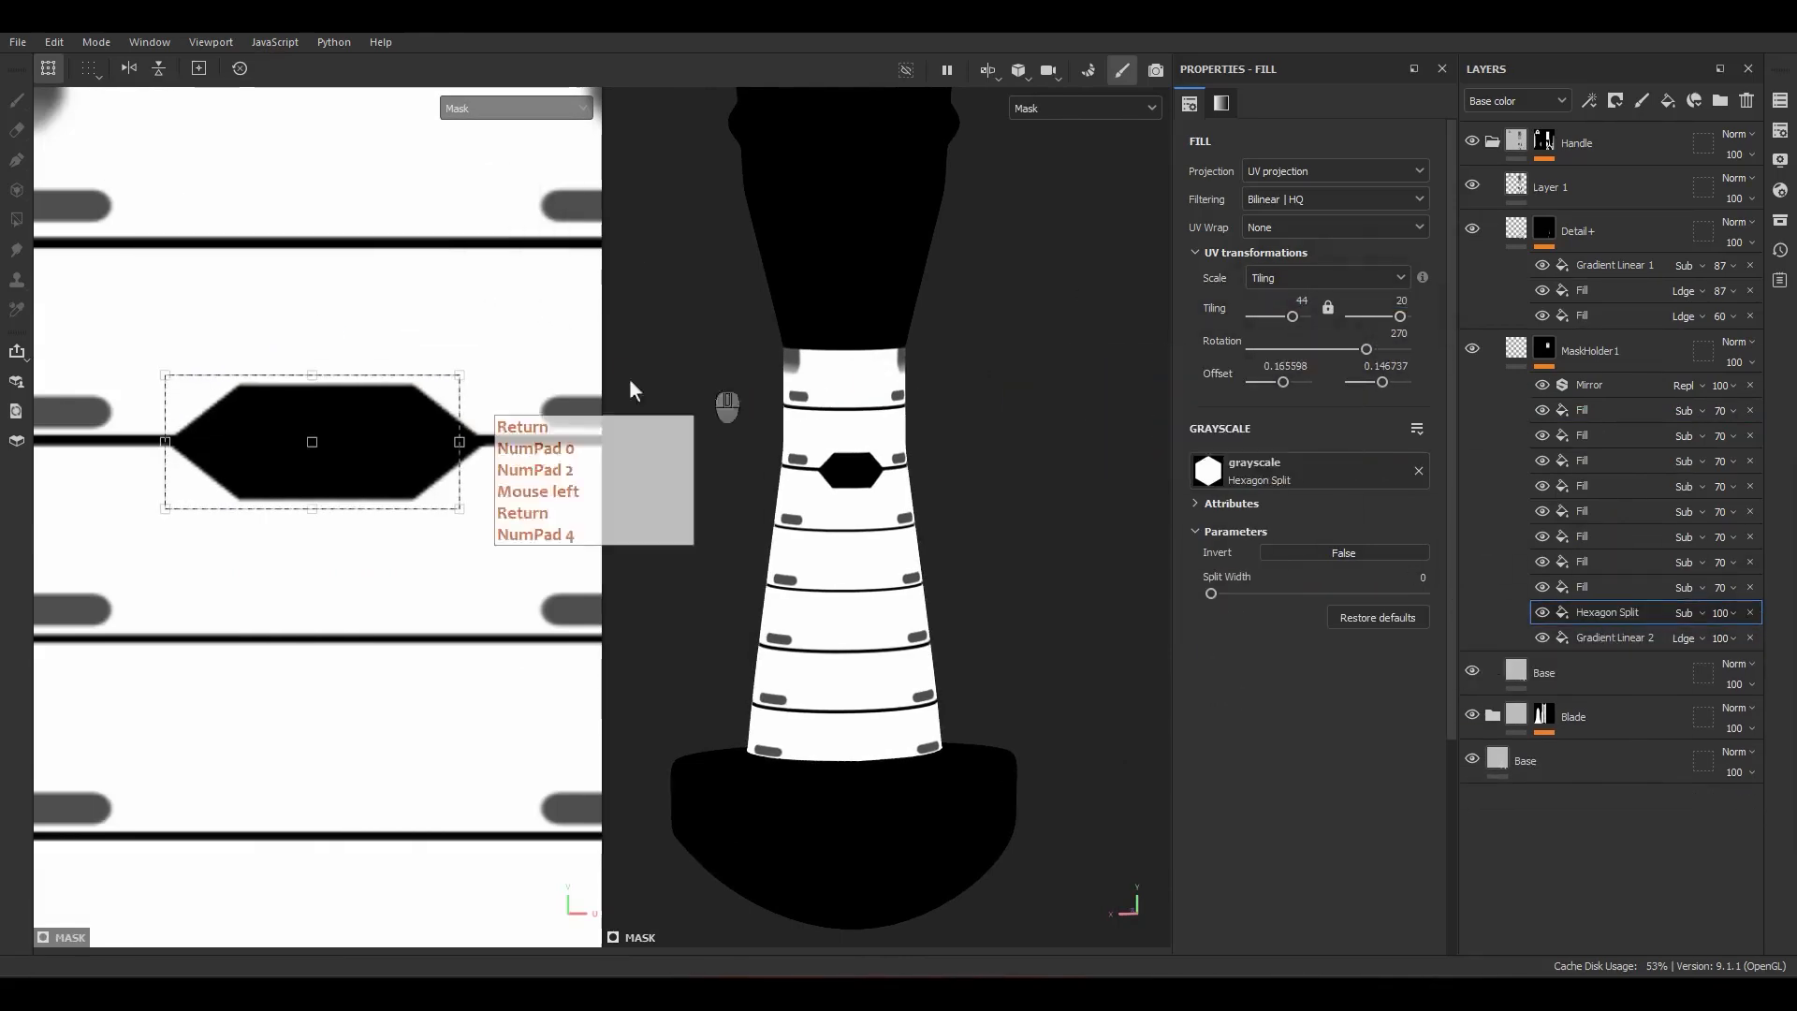
Step: Duplicate the resized Hexagon Split fill three times, placing the copies on the first, third and fourth dividing lines
left_click(1602, 613)
key("ctrl+d")
left_click_drag(553, 464, 367, 240, "shift")
key("ctrl+d")
left_click_drag(575, 307, 400, 648, "shift")
scroll(399, 645, "up", 2)
scroll(399, 649, "down", 5)
middle_click_drag(400, 649, 405, 467, "alt")
scroll(405, 459, "up", 1)
key("ctrl+d")
left_click_drag(408, 448, 406, 597, "shift")
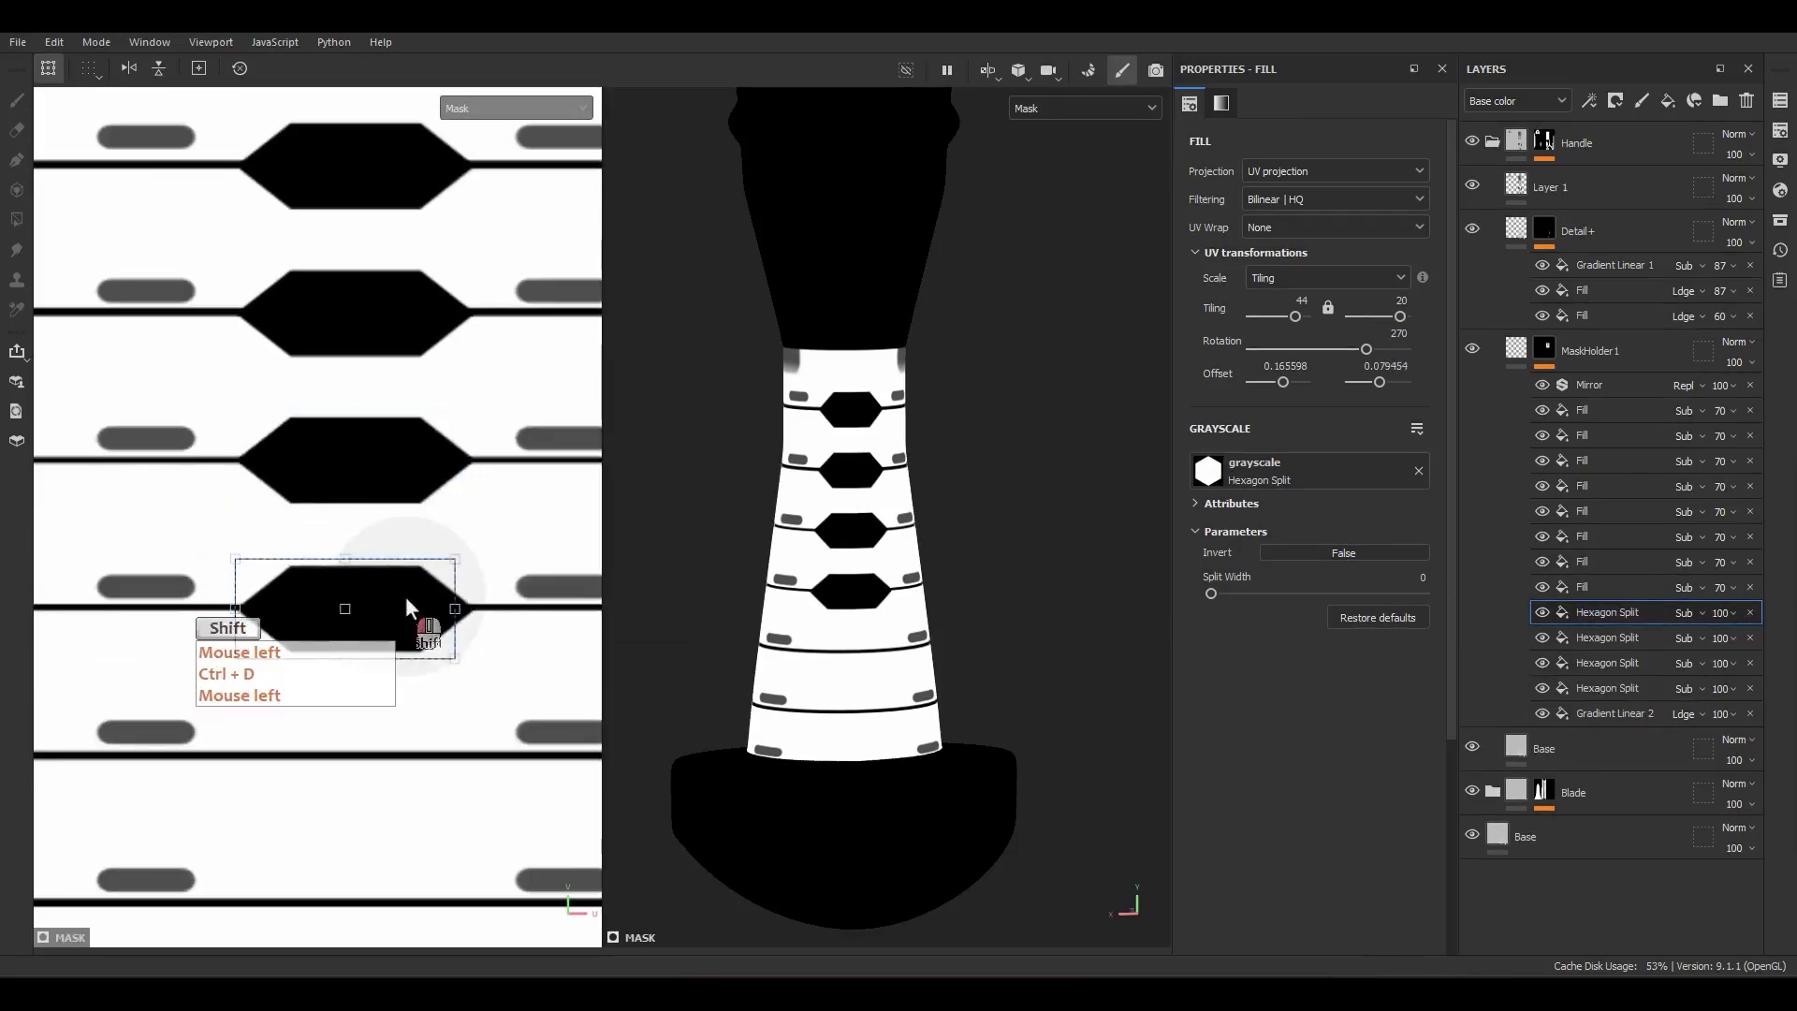
Step: Add two more Hexagon Split copies, centred on the fifth and sixth dividing lines of the grip
scroll(406, 597, "down", 1)
middle_click_drag(406, 597, 420, 412, "alt")
left_click(1602, 613)
key("ctrl+d")
scroll(408, 432, "up", 2)
left_click_drag(449, 405, 445, 593, "shift")
left_click(1602, 613)
key("ctrl+d")
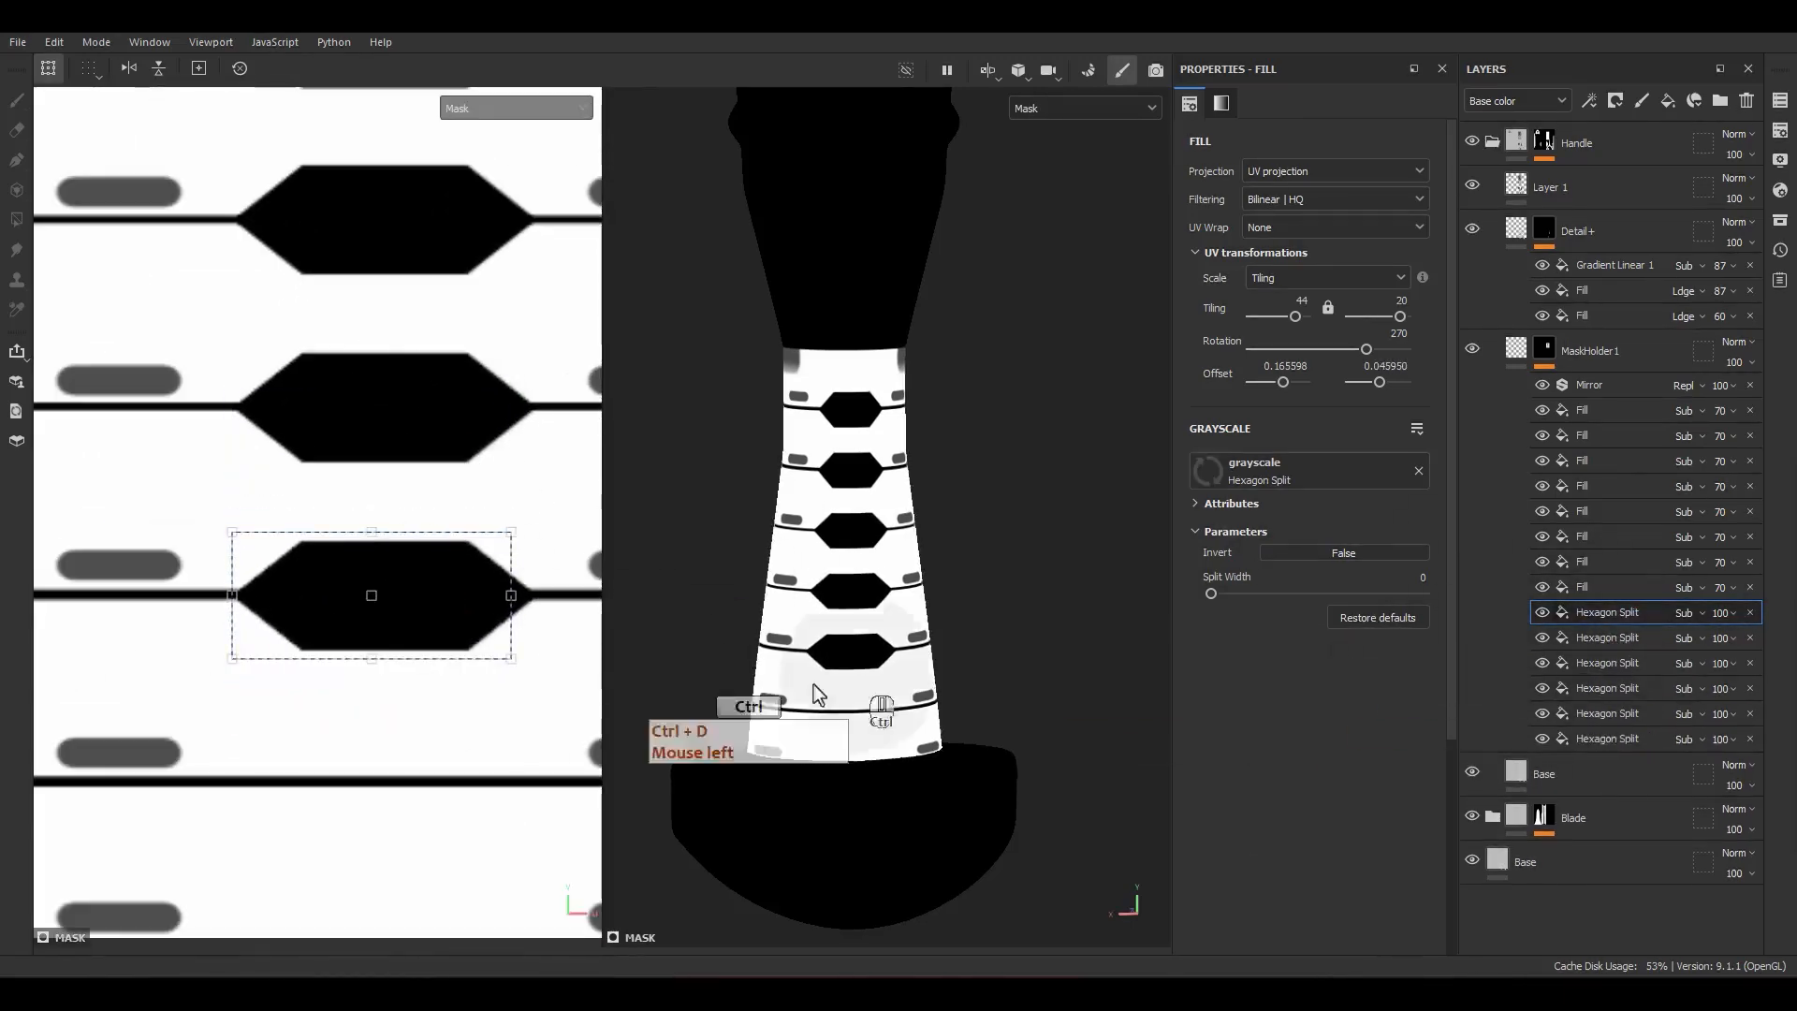
middle_click_drag(431, 608, 402, 450, "alt")
left_click_drag(403, 450, 402, 599, "shift")
Step: Rename the Alpha_13 fill in MaskHolder1 as A13
scroll(402, 604, "down", 4)
middle_click_drag(412, 580, 462, 509, "alt")
double_click(1602, 586)
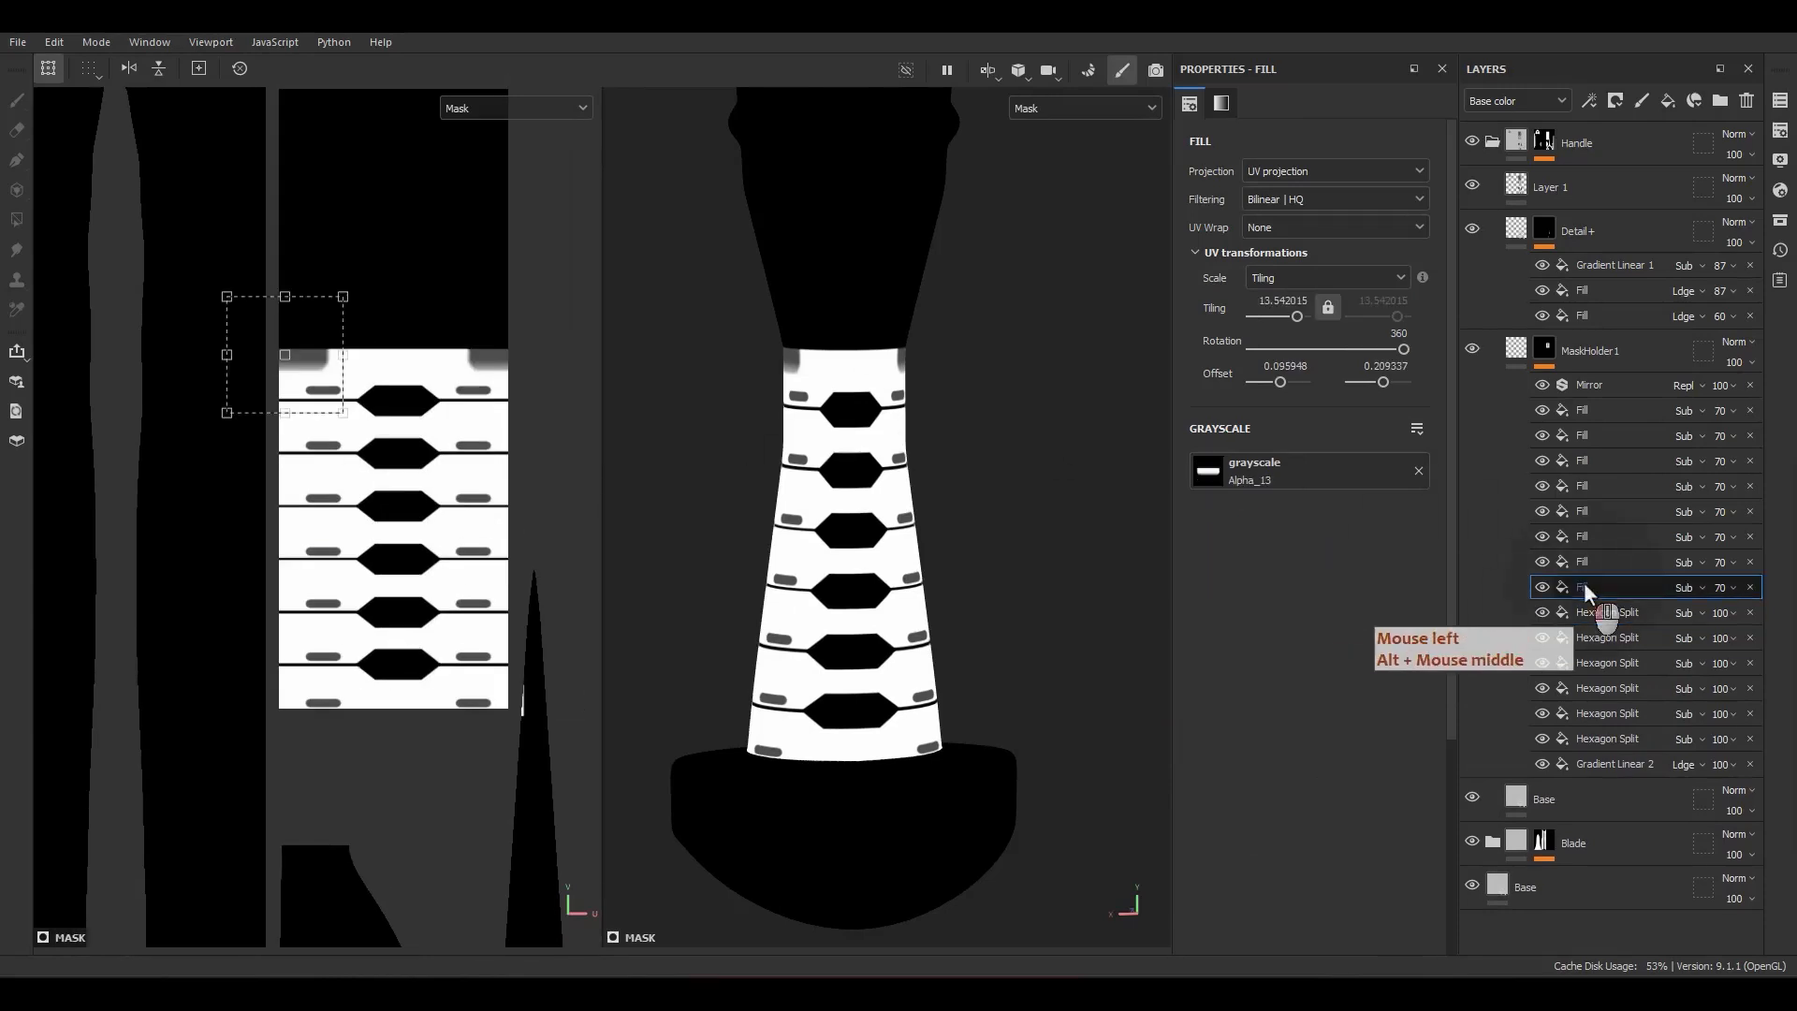
type("updetai")
double_click(1609, 587)
type("A13")
key("Return")
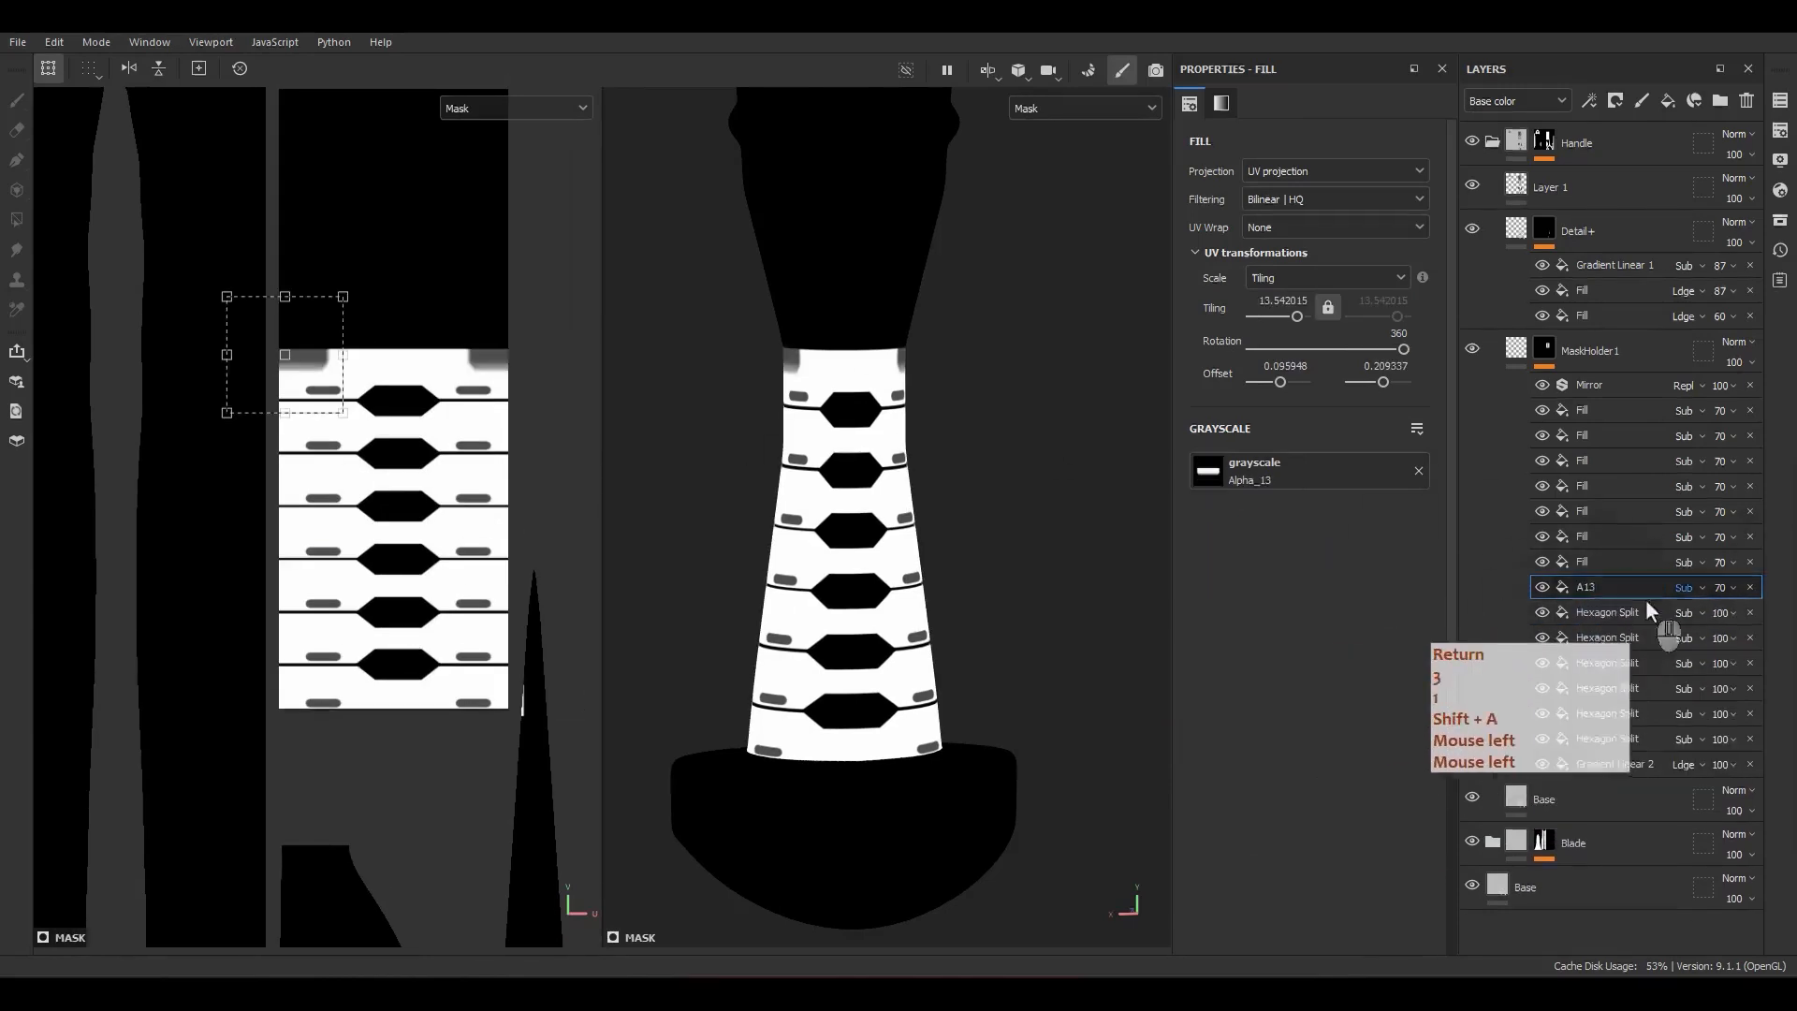
Step: Duplicate the A13 fill twice and place the copies at the upper corners of the second and third bands
left_click(1602, 587)
key("ctrl+d")
scroll(362, 323, "up", 4)
left_click_drag(356, 323, 337, 457, "shift")
scroll(340, 457, "up", 4)
left_click(1602, 586)
key("ctrl+d")
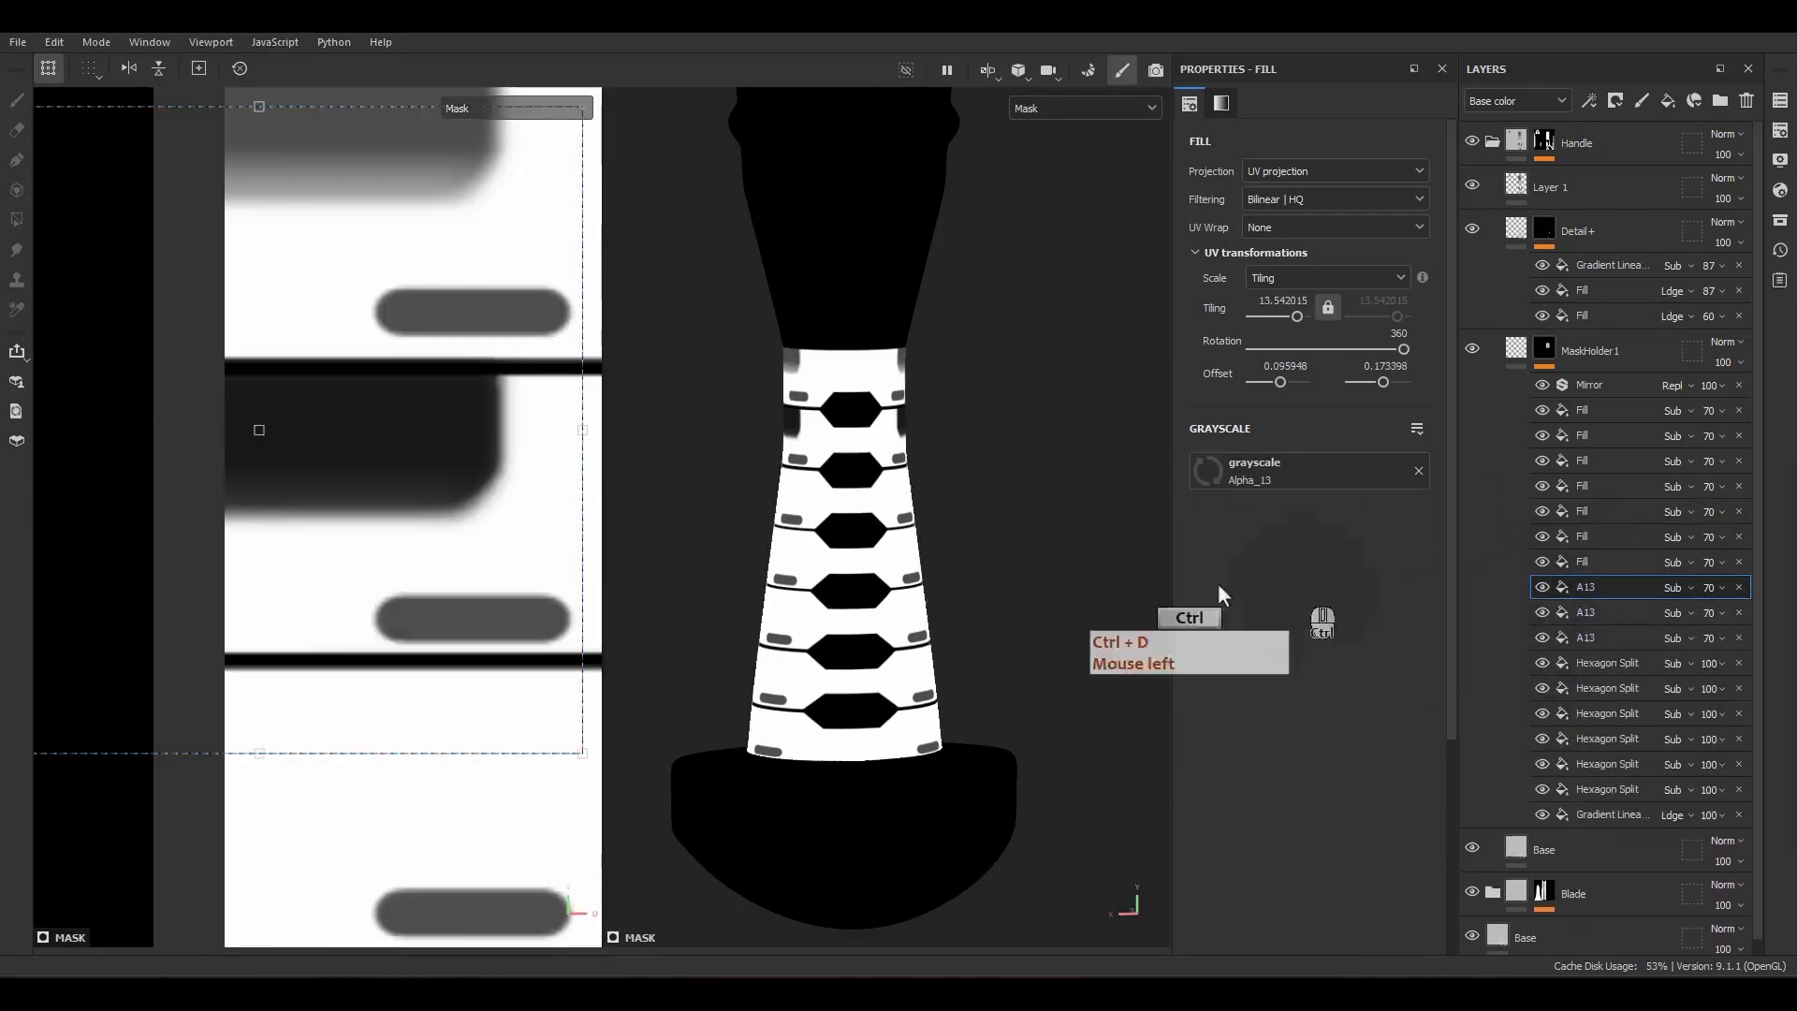
scroll(408, 464, "down", 4)
middle_click_drag(408, 464, 401, 340, "alt")
left_click_drag(401, 340, 434, 548, "shift")
Step: Add two more A13 copies on the fourth and fifth bands, then undo the last change
left_click(1591, 586)
key("ctrl+d")
scroll(406, 587, "up", 4)
scroll(893, 576, "down", 4)
left_click(1596, 588)
key("ctrl+d")
scroll(372, 589, "down", 4)
middle_click_drag(372, 590, 329, 298, "alt")
left_click_drag(330, 298, 329, 509, "shift")
scroll(331, 510, "up", 4)
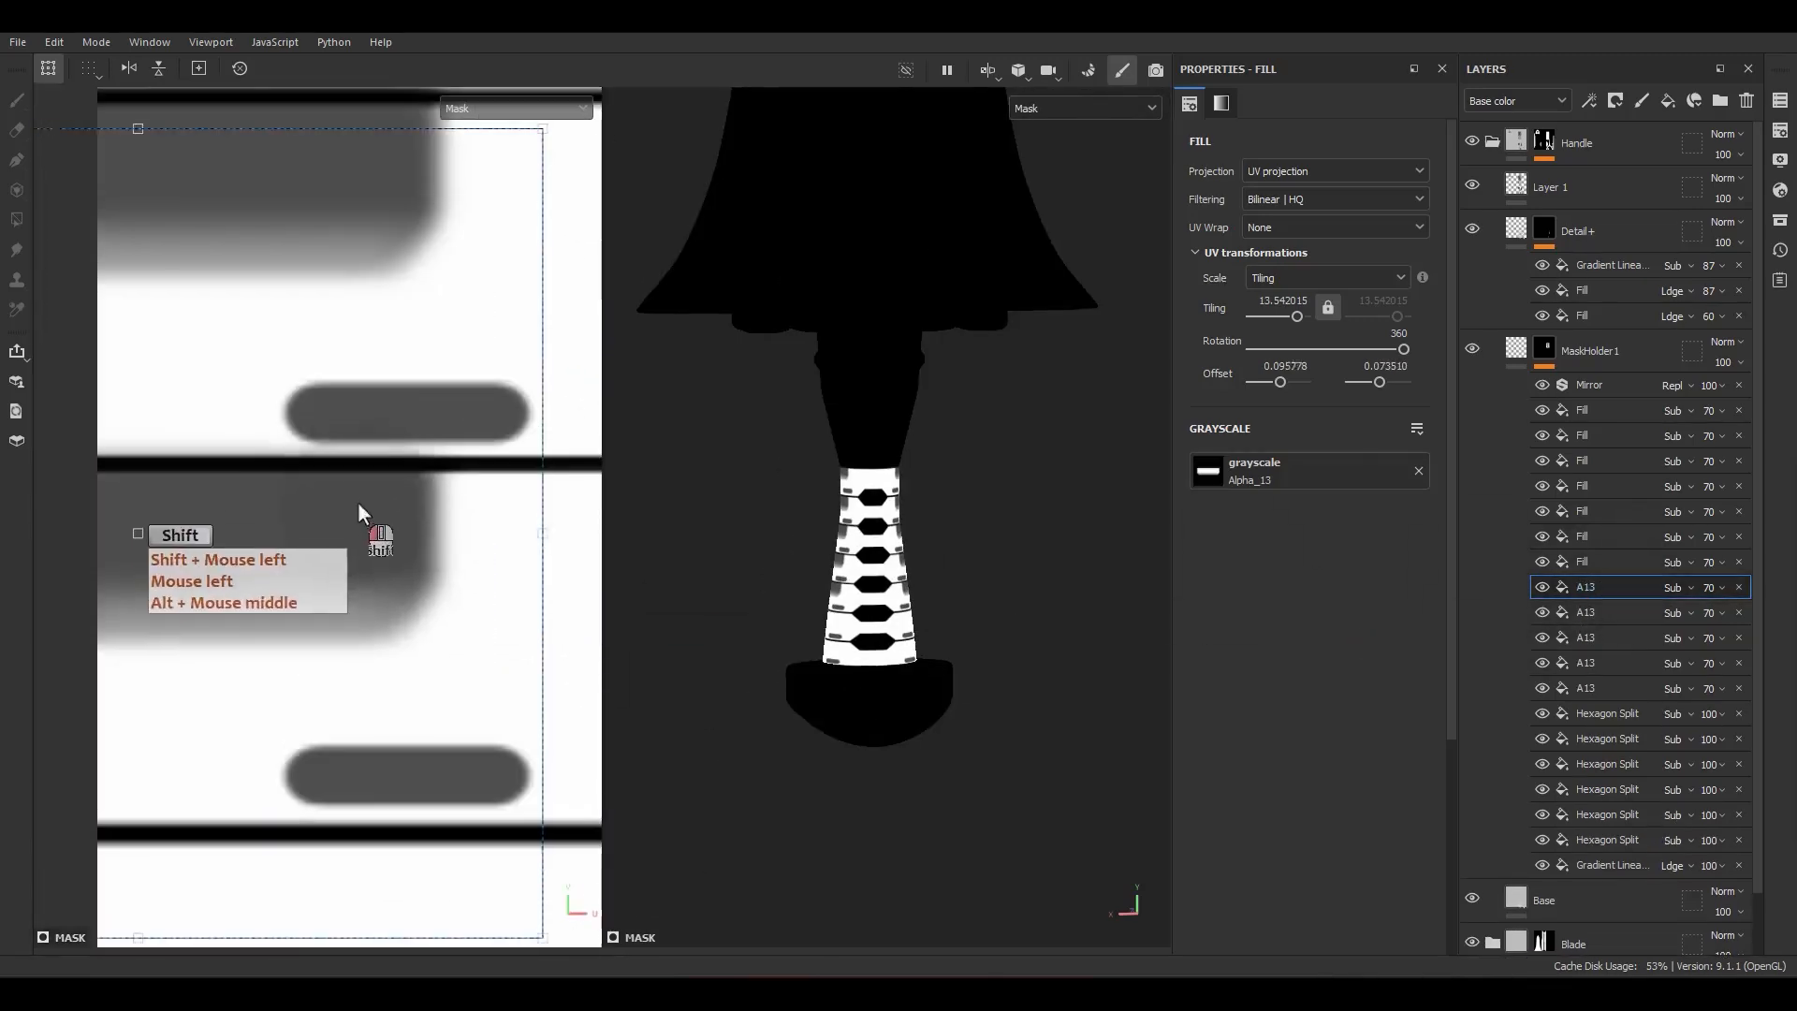
key("ctrl+z")
Step: Duplicate the A13 fill twice more and place the copies on the grip's two lowest bands
scroll(350, 539, "down", 5)
middle_click_drag(409, 496, 384, 337, "alt")
left_click(1597, 588)
key("ctrl+d")
scroll(321, 397, "up", 3)
left_click_drag(321, 396, 343, 546, "shift")
left_click(1591, 588)
key("ctrl+d")
scroll(411, 450, "down", 4)
middle_click_drag(356, 468, 439, 304, "alt")
scroll(431, 323, "up", 3)
left_click_drag(416, 350, 418, 617, "shift")
mouse_move(870, 602)
left_mouse_down("alt")
mouse_move(788, 636)
mouse_move(894, 581)
left_mouse_up("alt")
scroll(885, 592, "up", 5)
Step: Rename the lowest Alpha_06 fill in the stack as A6 and copy its name
left_click(1578, 558)
double_click(1578, 559)
type("A6")
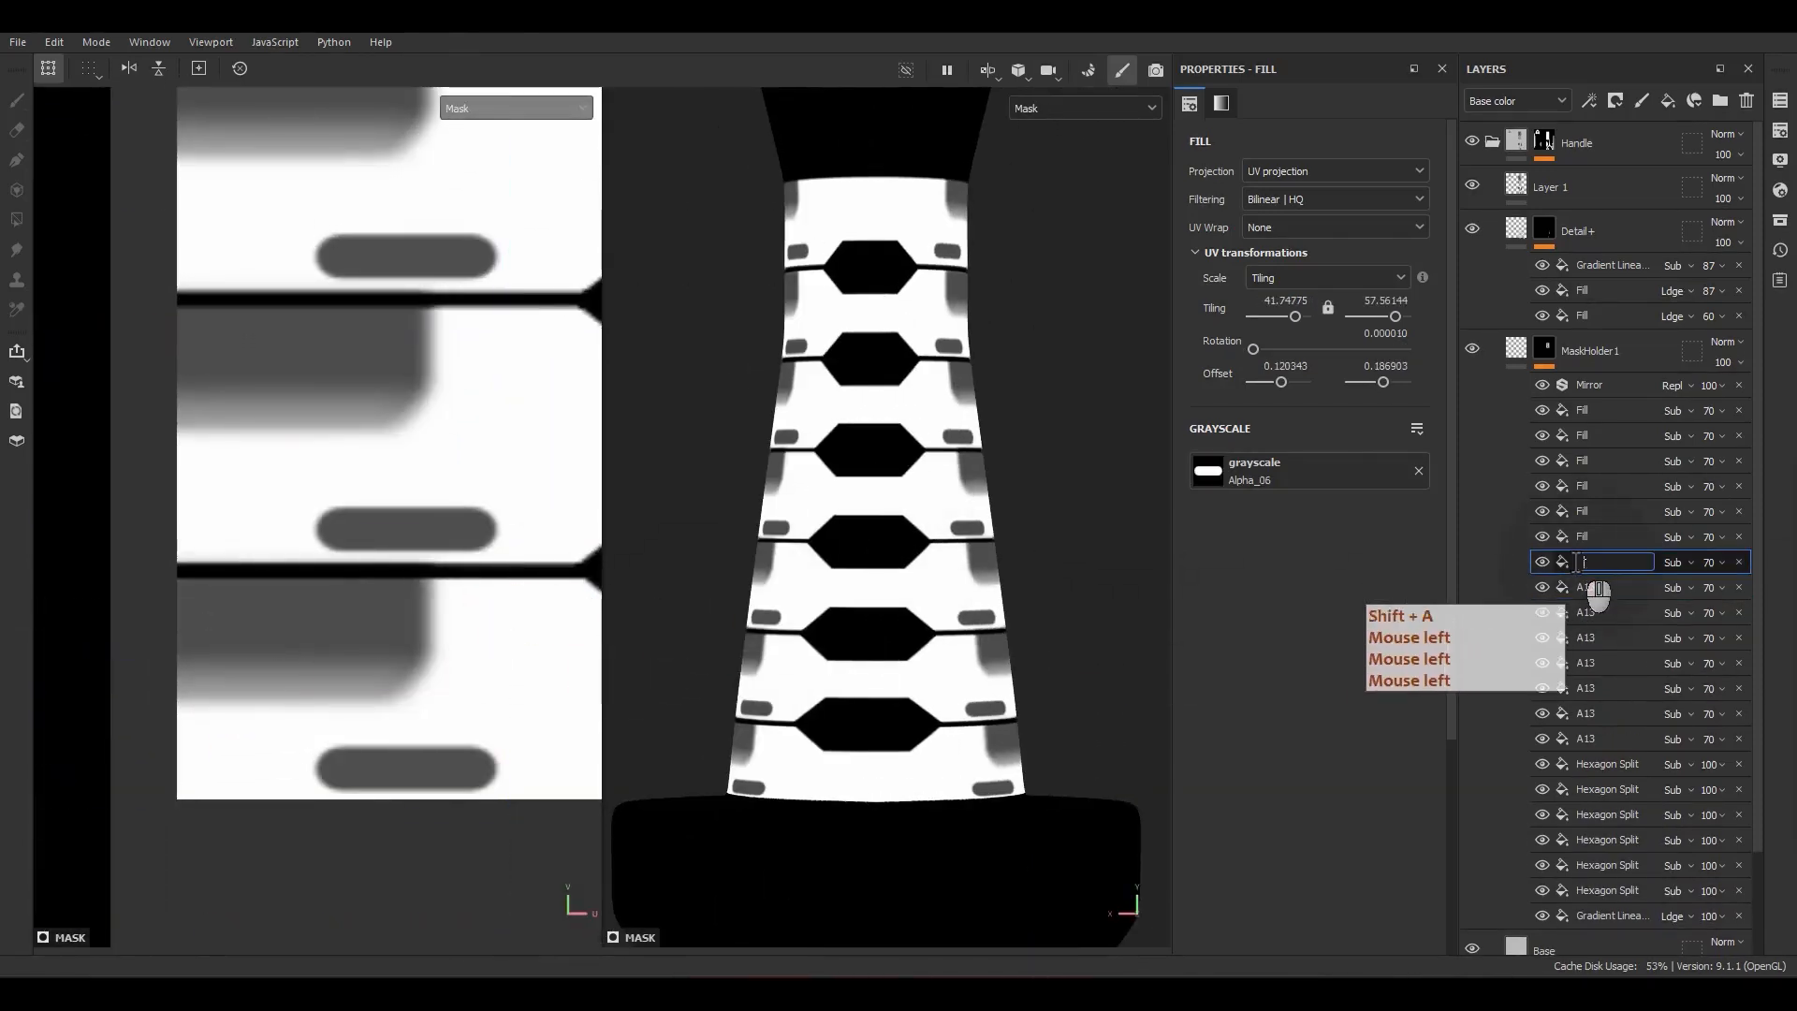
key("Return")
double_click(1580, 560)
type("A6")
key("ctrl+a")
key("ctrl+c")
Step: Paste the name A6 onto the remaining Alpha_06 fills of MaskHolder1
double_click(1581, 537)
key("ctrl+v")
double_click(1581, 511)
key("ctrl+v")
double_click(1581, 486)
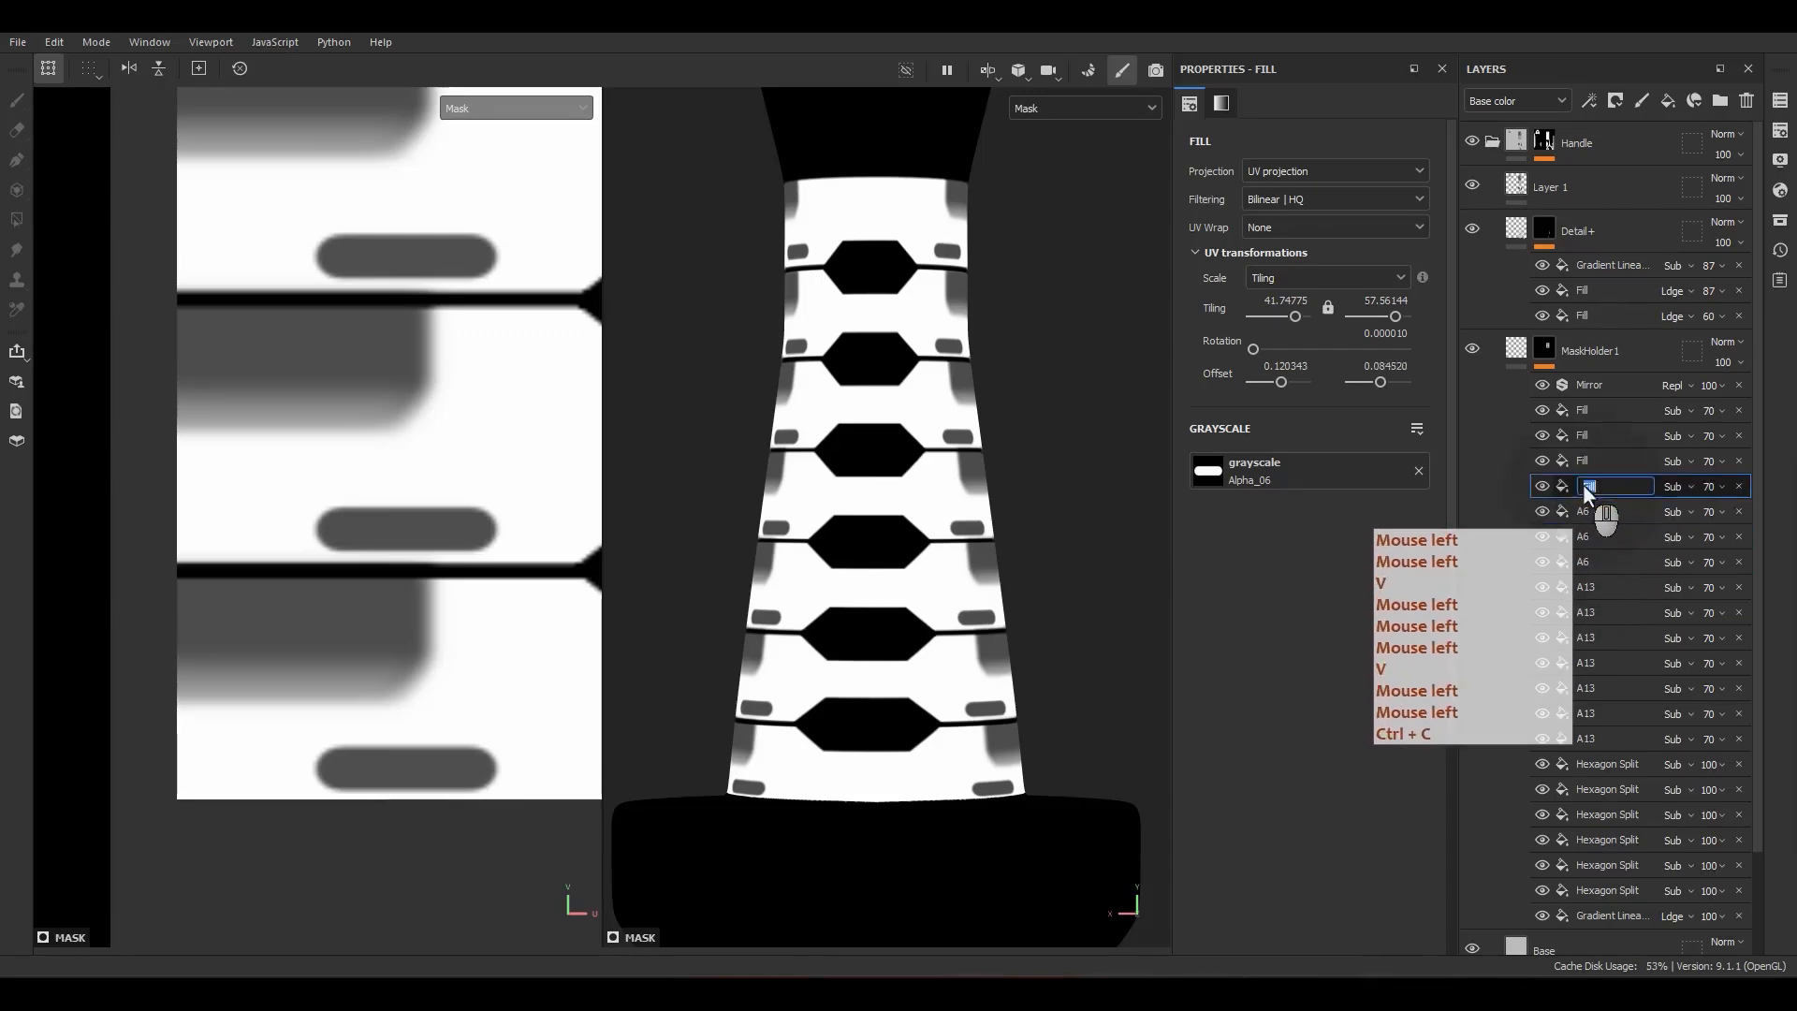
key("ctrl+v")
double_click(1583, 410)
key("ctrl+v")
Step: Add an anchor point above the Mirror filter in the MaskHolder1 mask
scroll(822, 601, "down", 5)
scroll(450, 552, "down", 6)
middle_click_drag(449, 552, 425, 599, "alt")
middle_click_drag(425, 599, 347, 614, "alt")
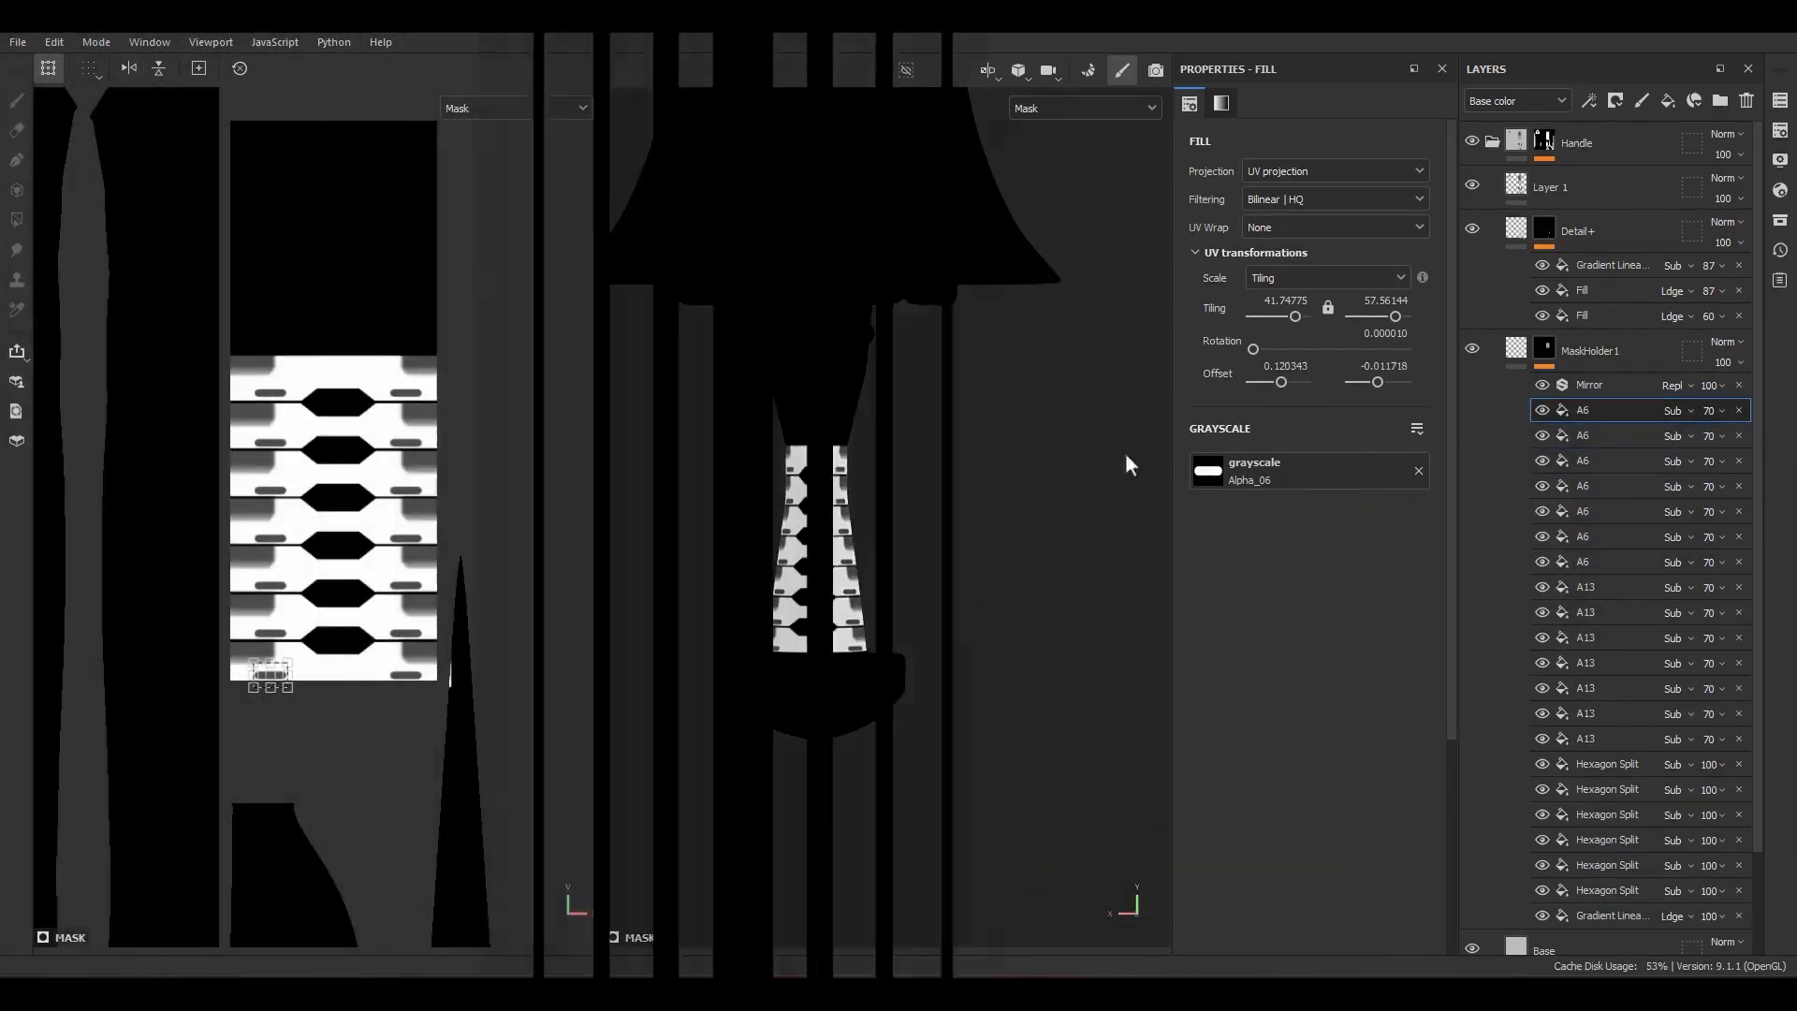
left_click(1585, 387)
right_click(1586, 391)
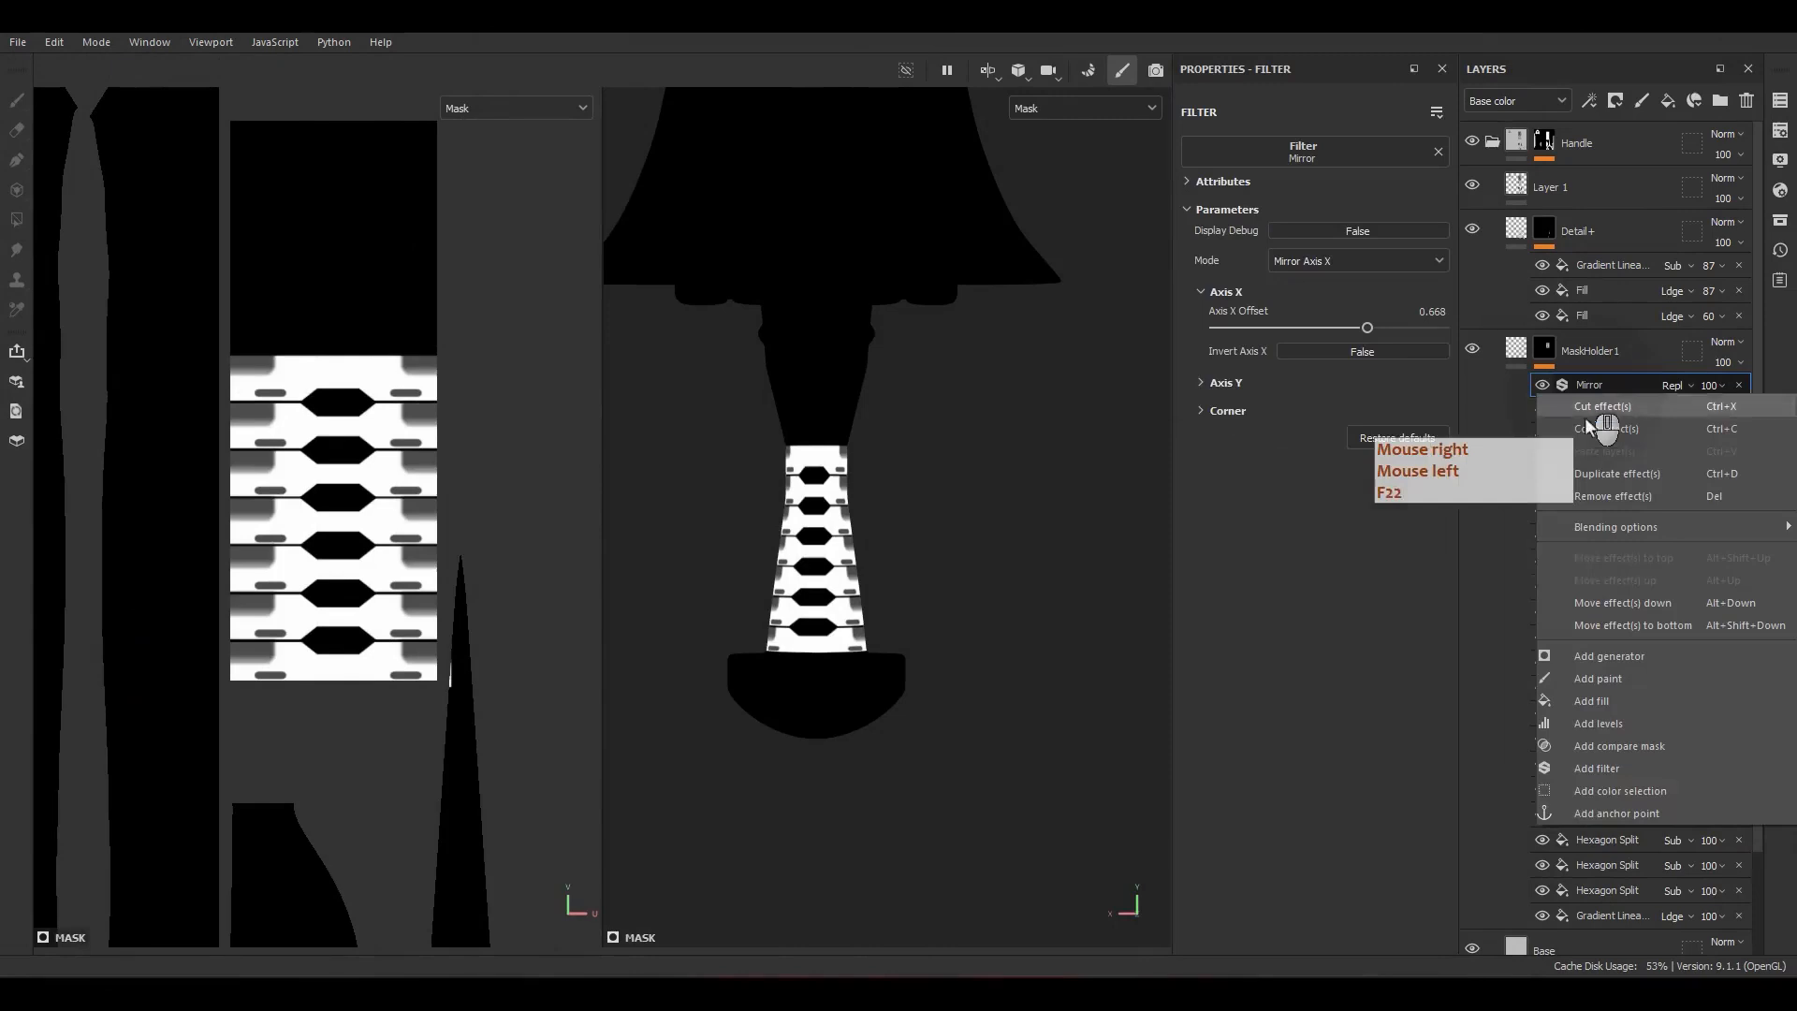
left_click(1582, 813)
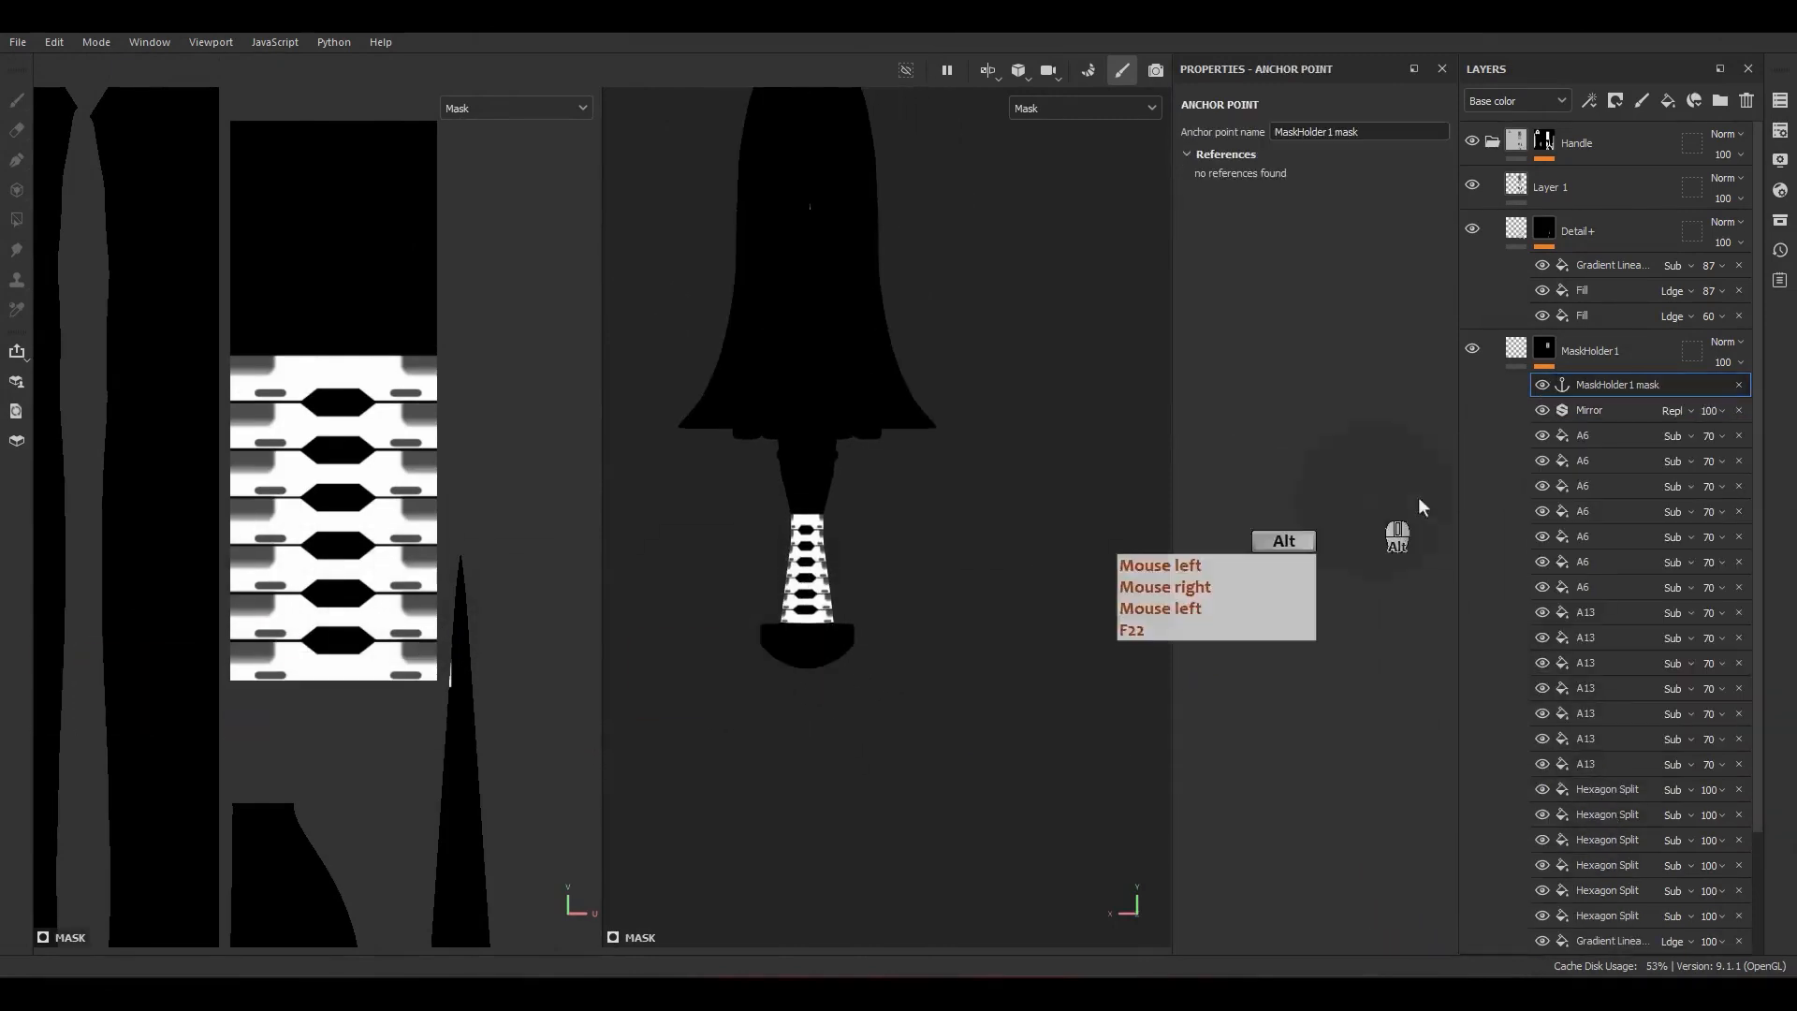
Step: Examine the grip's full mask pattern on the UV layout and select the lowest A13 fill
mouse_move(514, 609)
left_mouse_down("alt")
mouse_move(455, 660)
mouse_move(498, 639)
left_mouse_up("alt")
key("f")
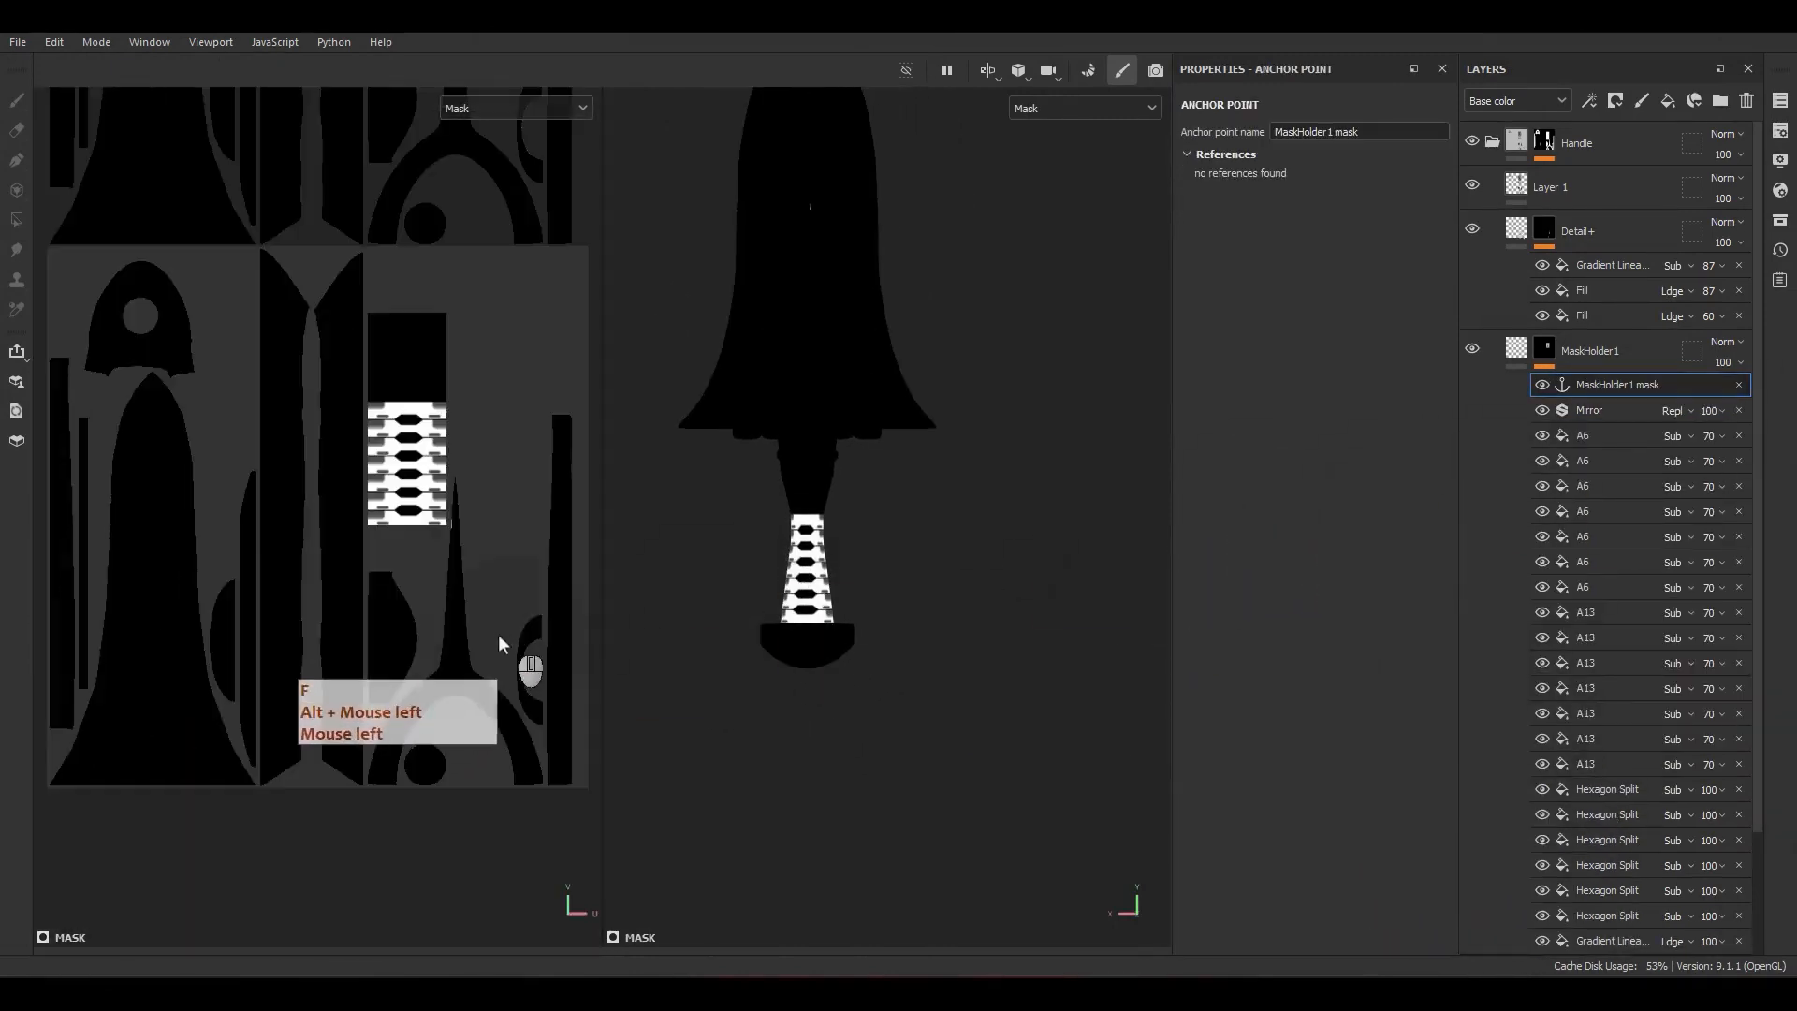
scroll(382, 456, "up", 3)
scroll(481, 609, "up", 5)
middle_click_drag(525, 574, 345, 513, "alt")
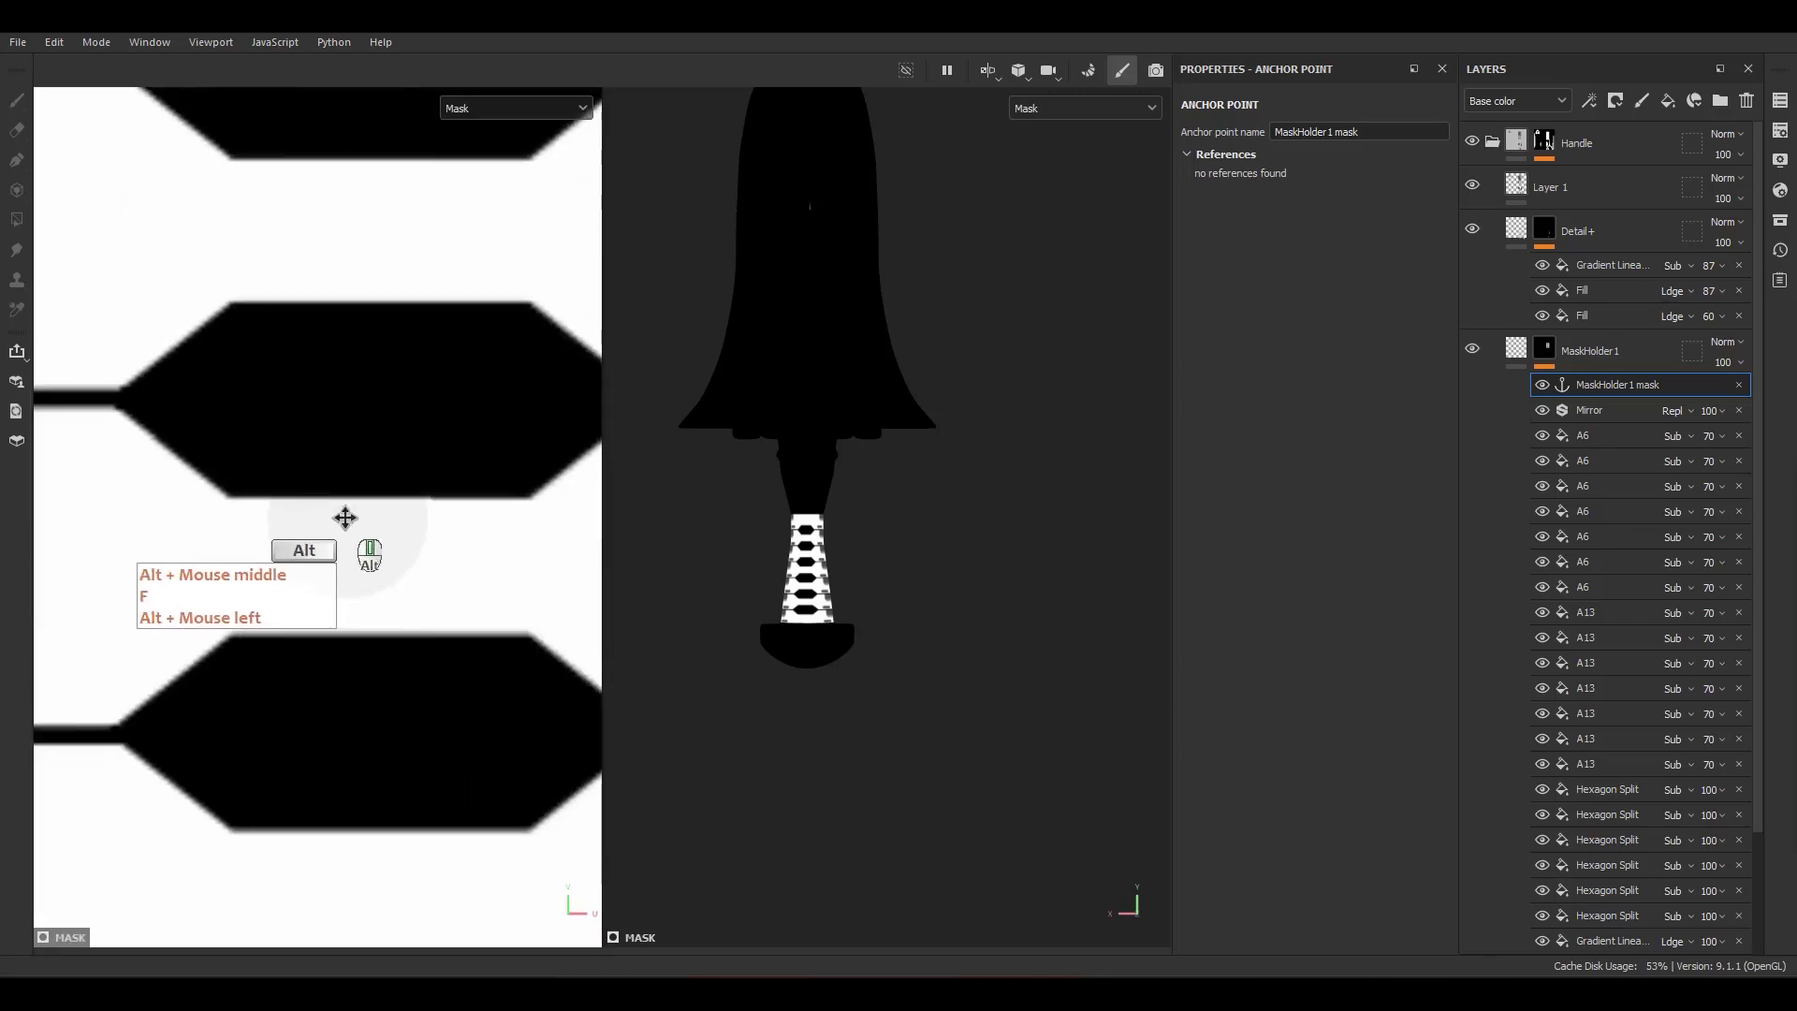
scroll(433, 453, "down", 6)
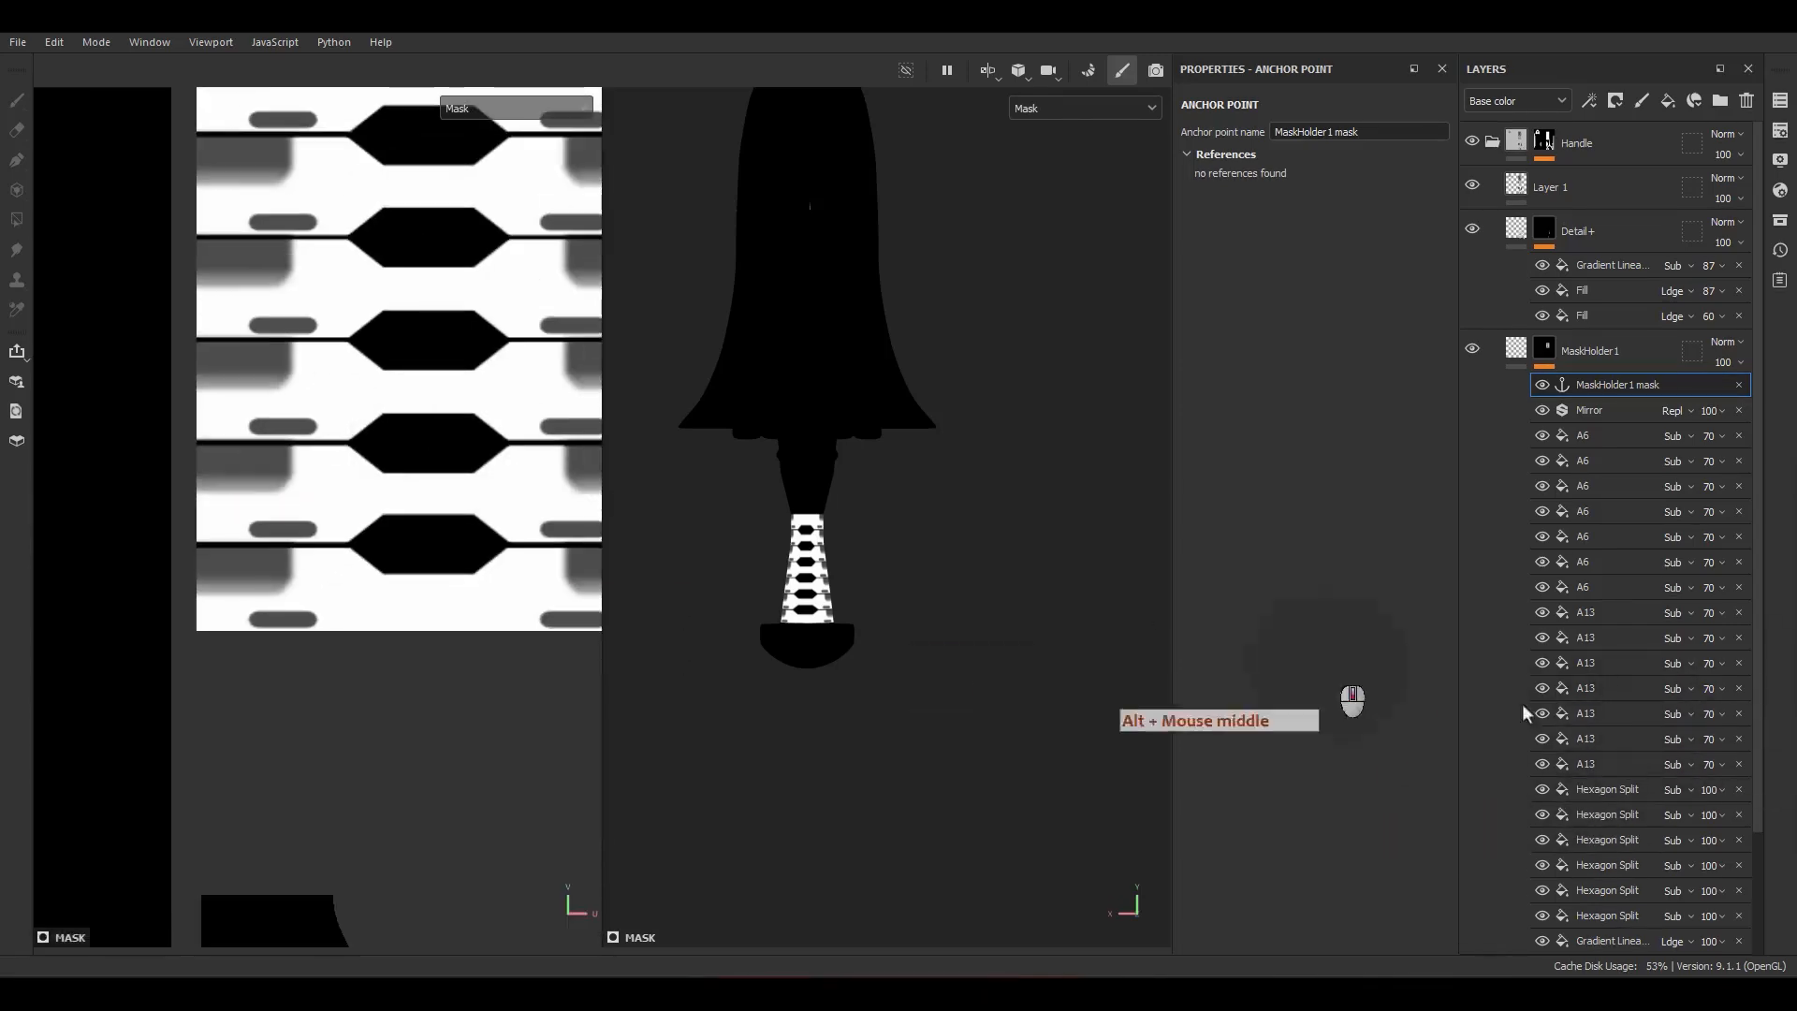
left_click(1582, 771)
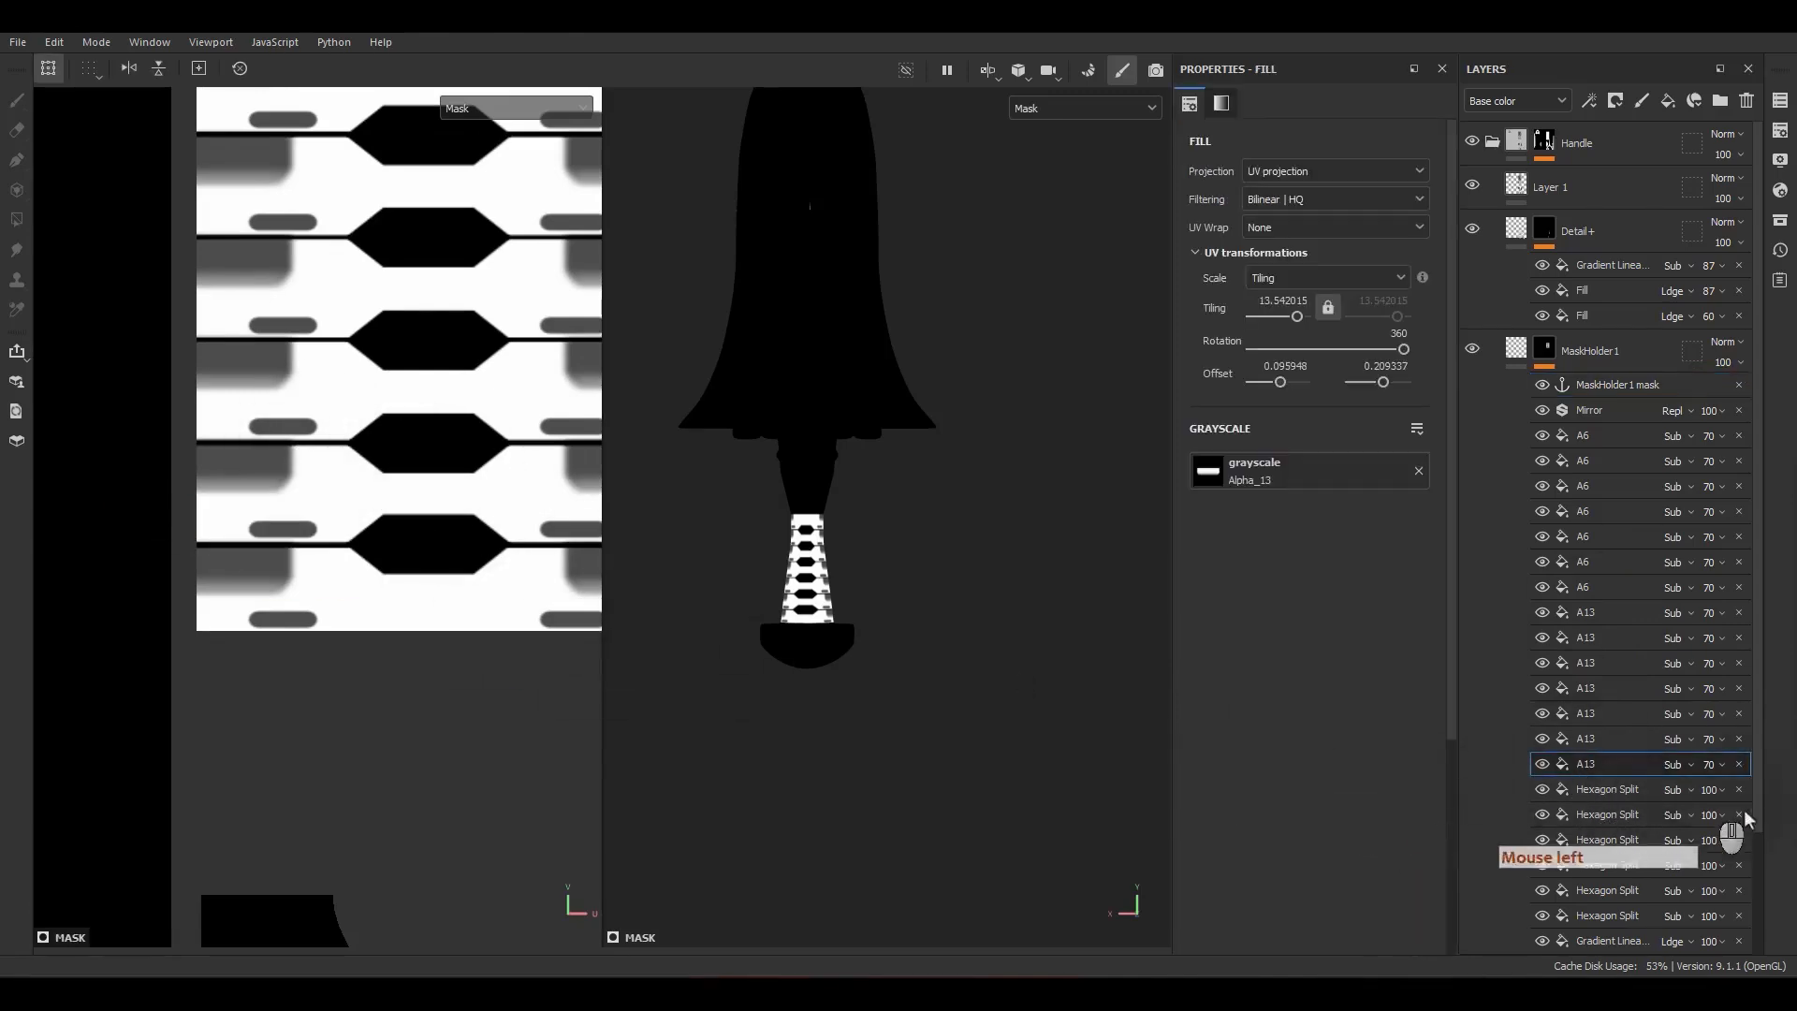
Step: Add a Blur filter above the topmost Hexagon Split fill in the MaskHolder1 mask
left_click(1614, 788)
right_click(1613, 789)
left_click(1591, 713)
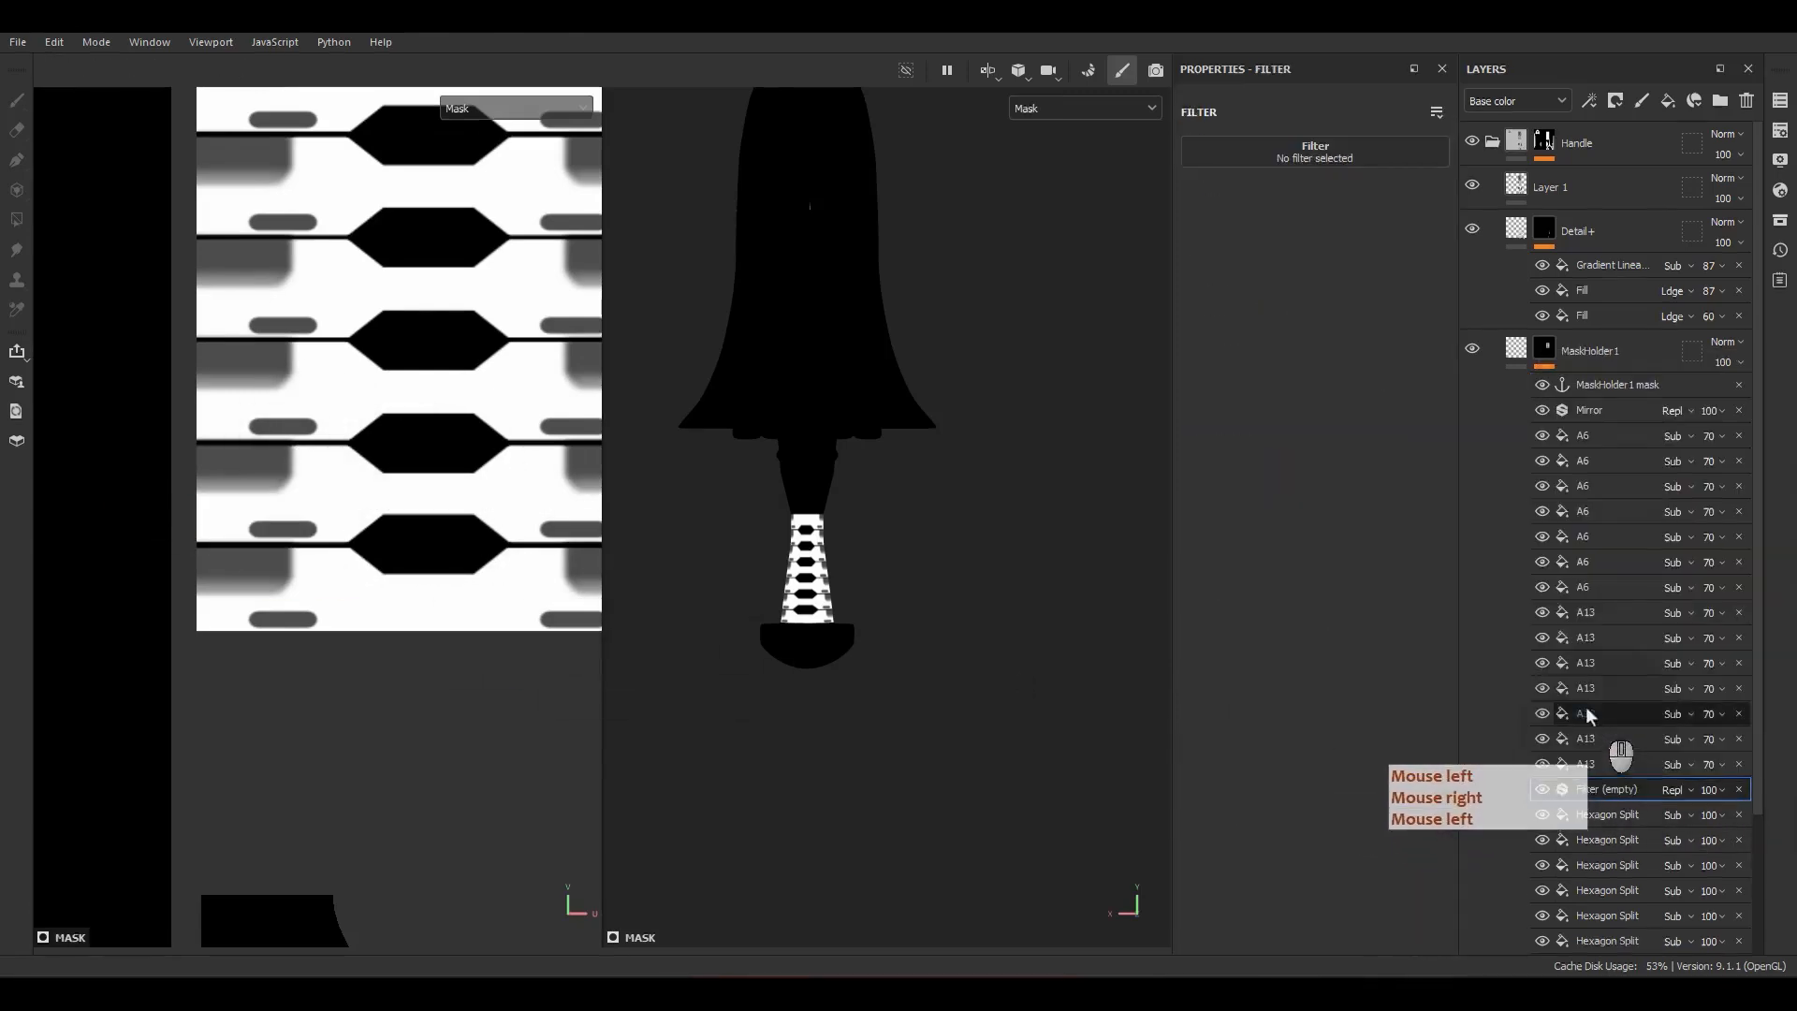
left_click(1347, 154)
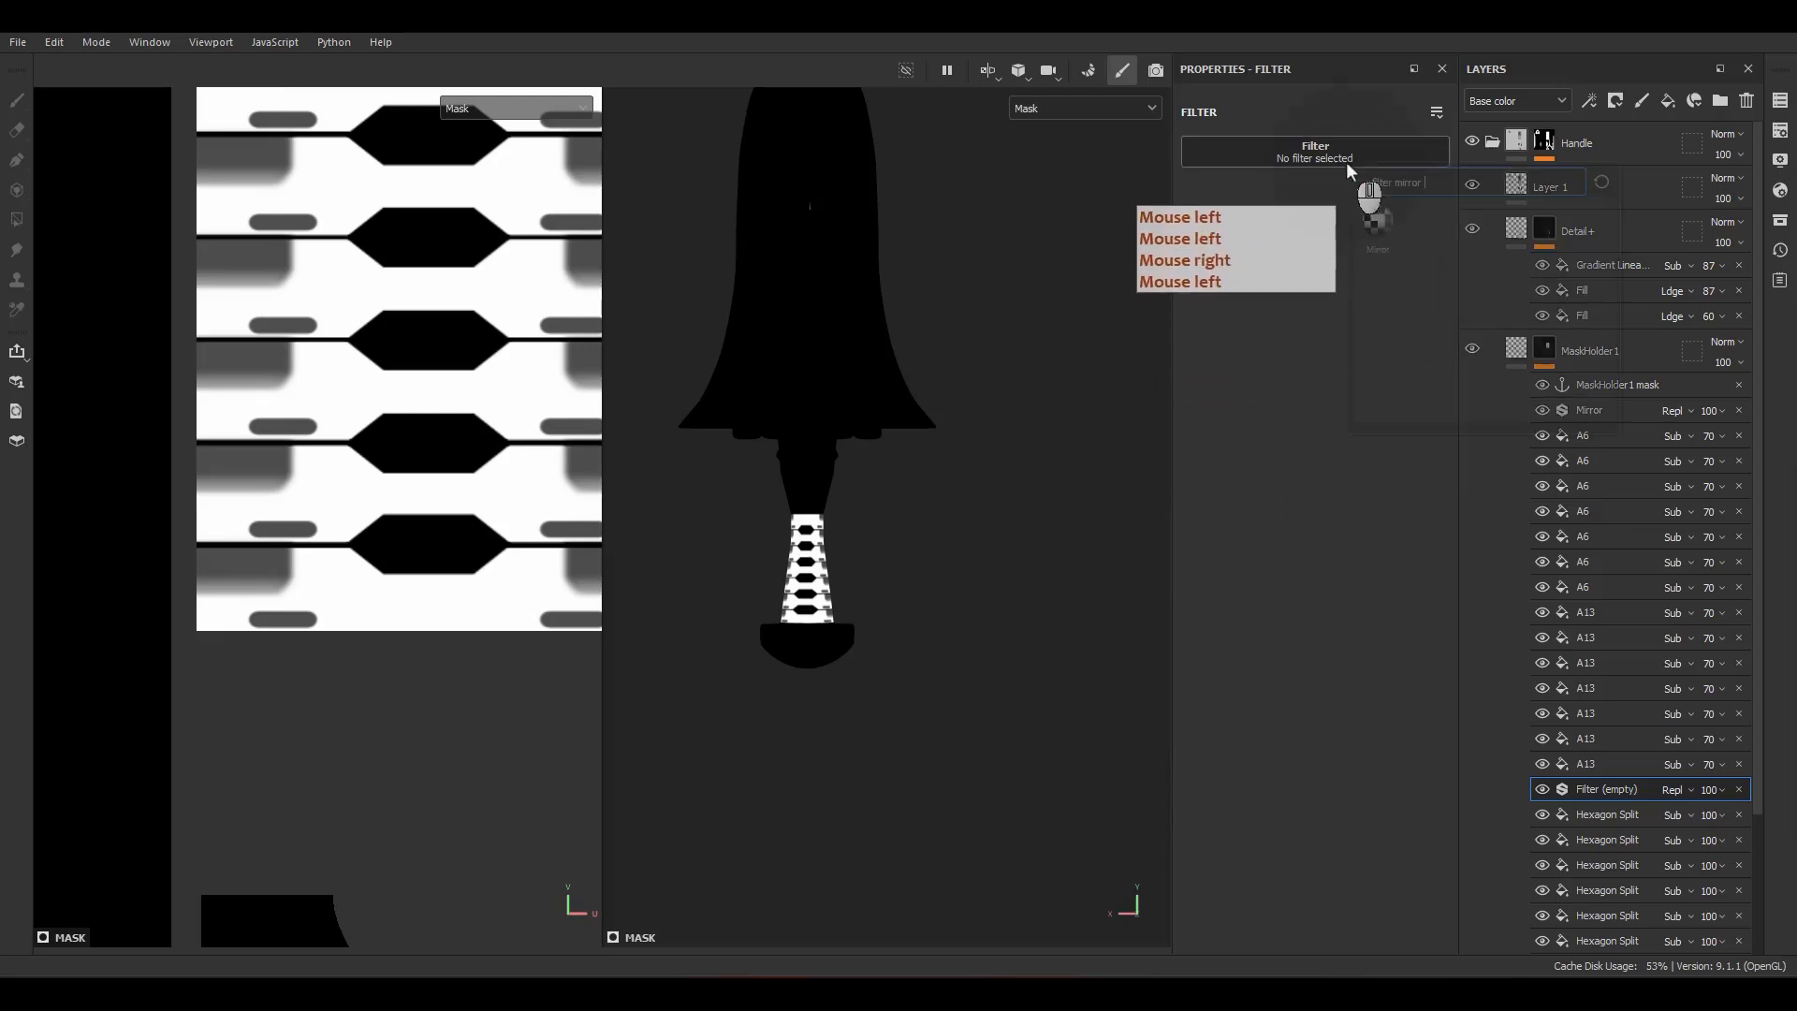
triple_click(1401, 182)
type("blu")
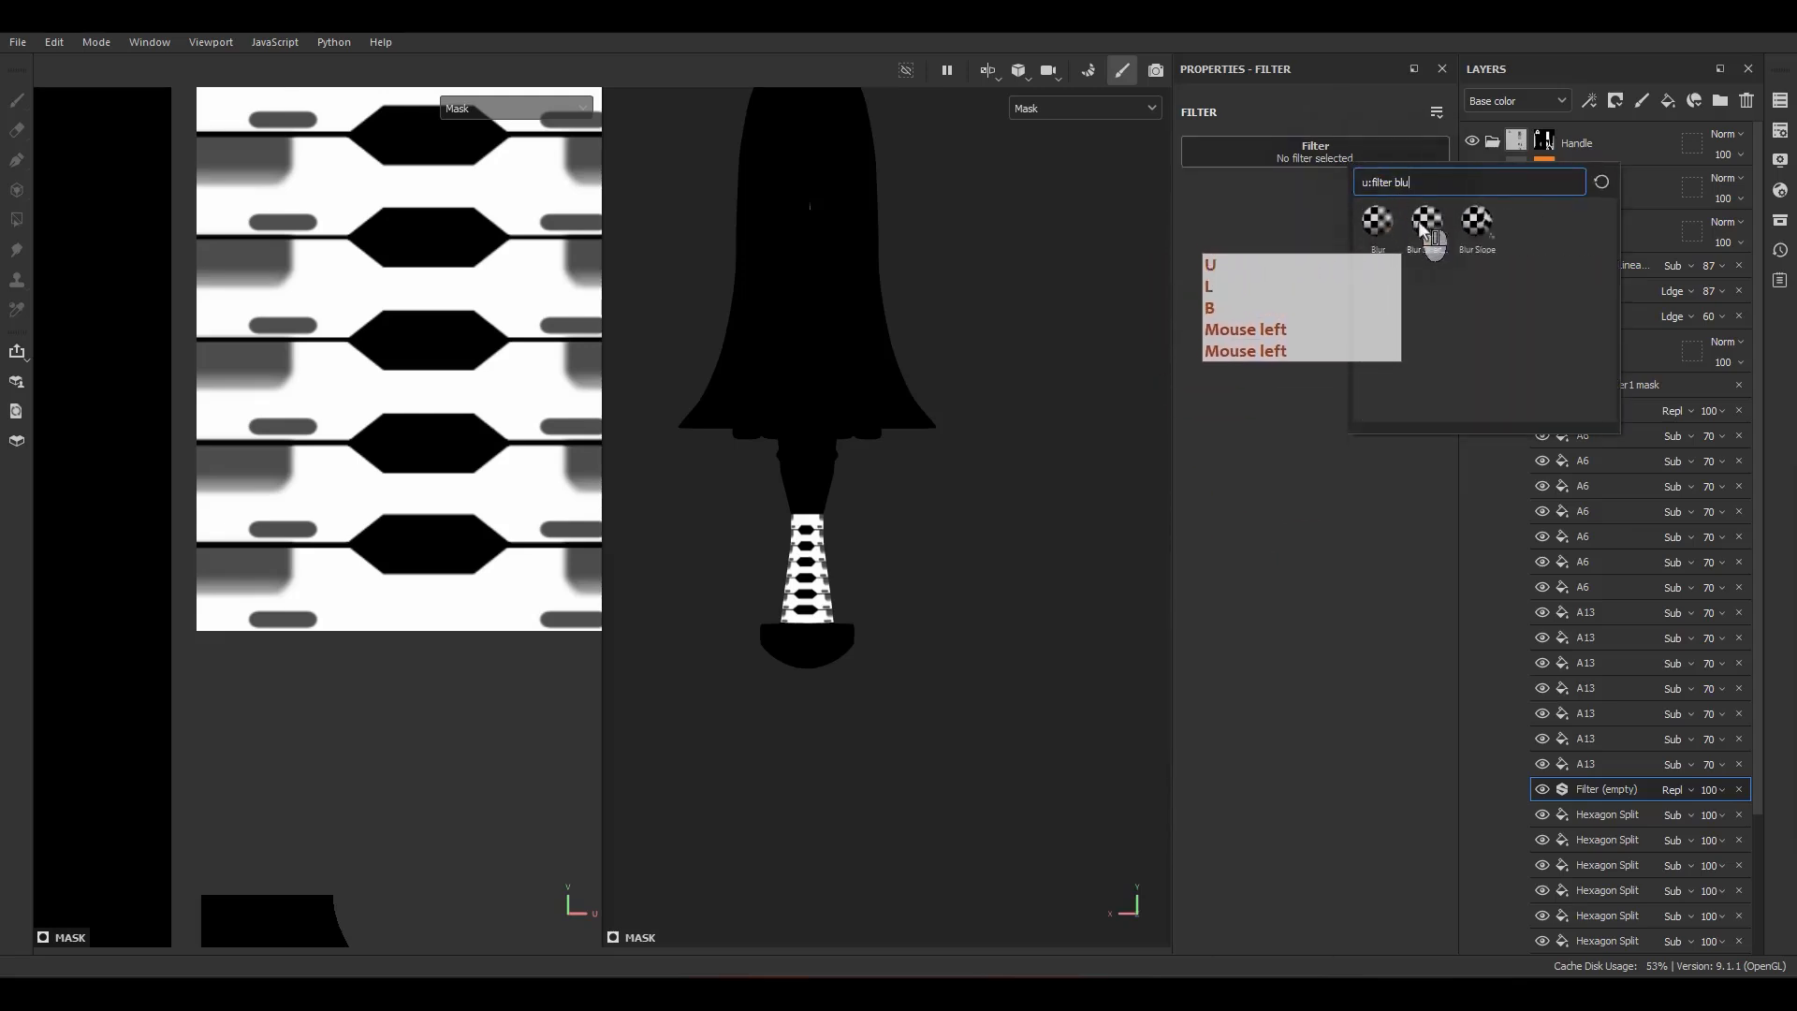
left_click(1389, 228)
Step: Set the Blur filter's intensity to 0.15
scroll(253, 561, "up", 2)
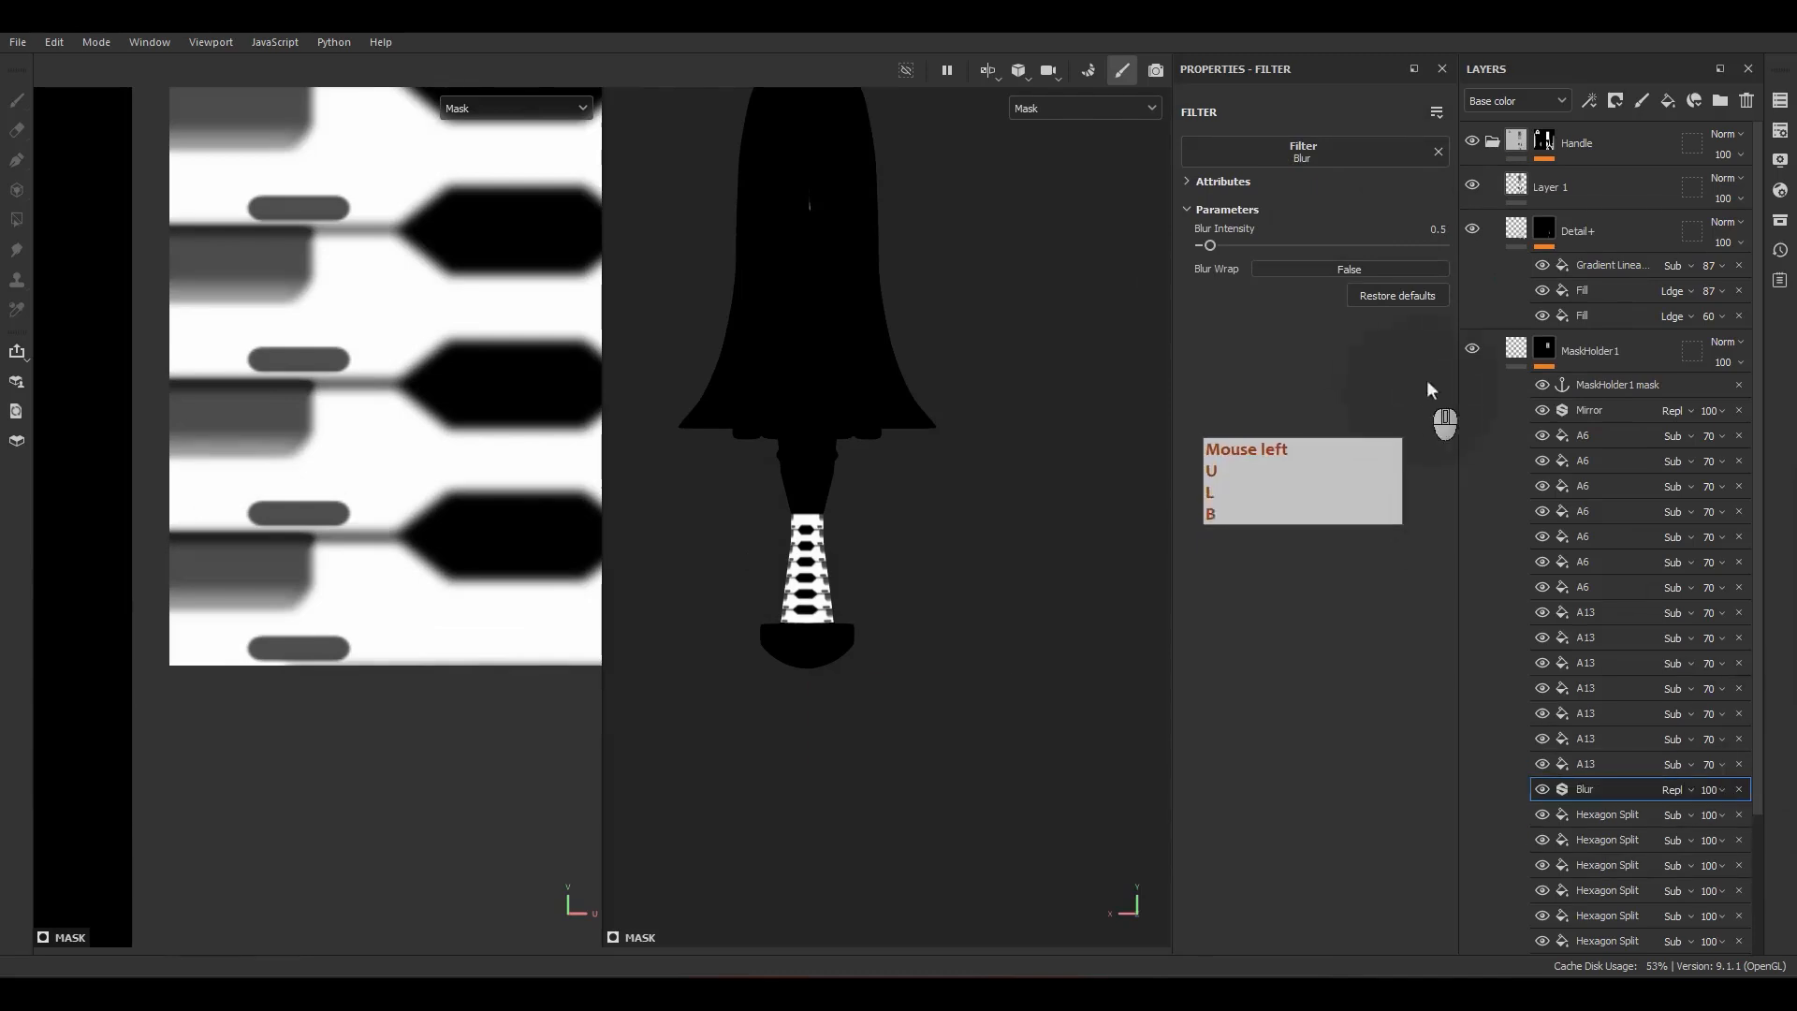
left_click_drag(1201, 245, 1204, 245)
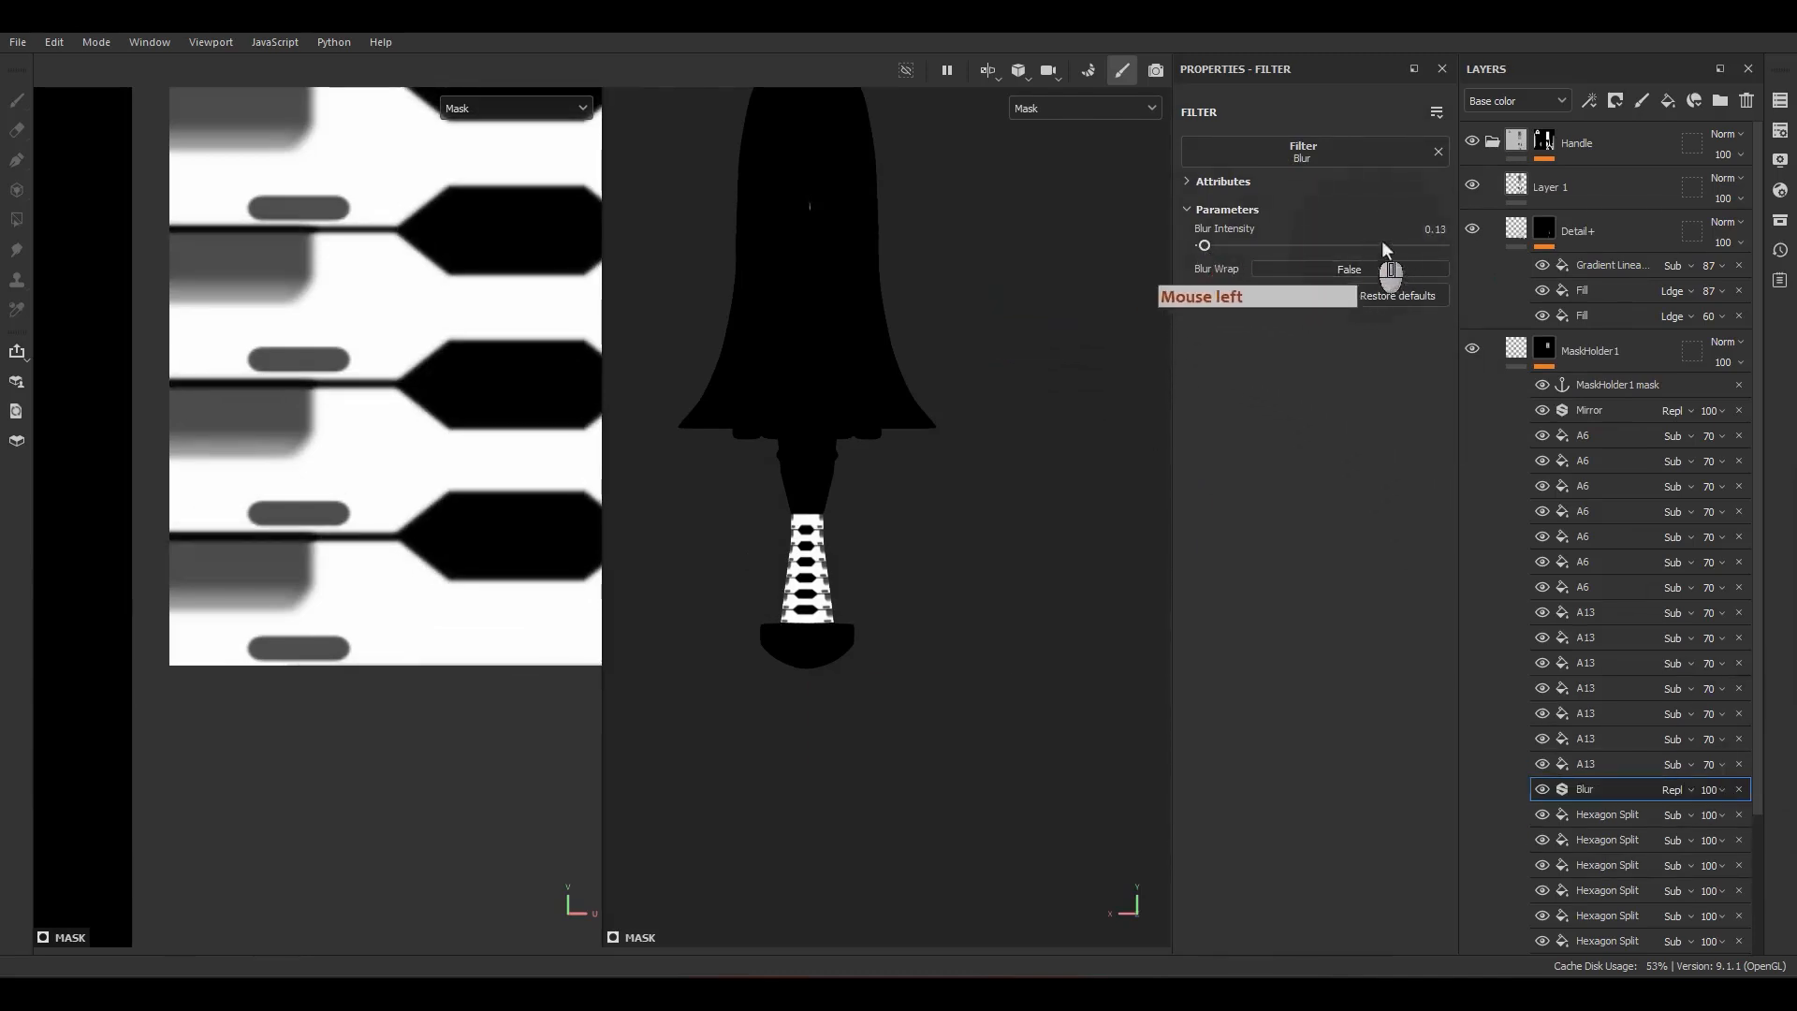
left_click(1432, 229)
type(".15")
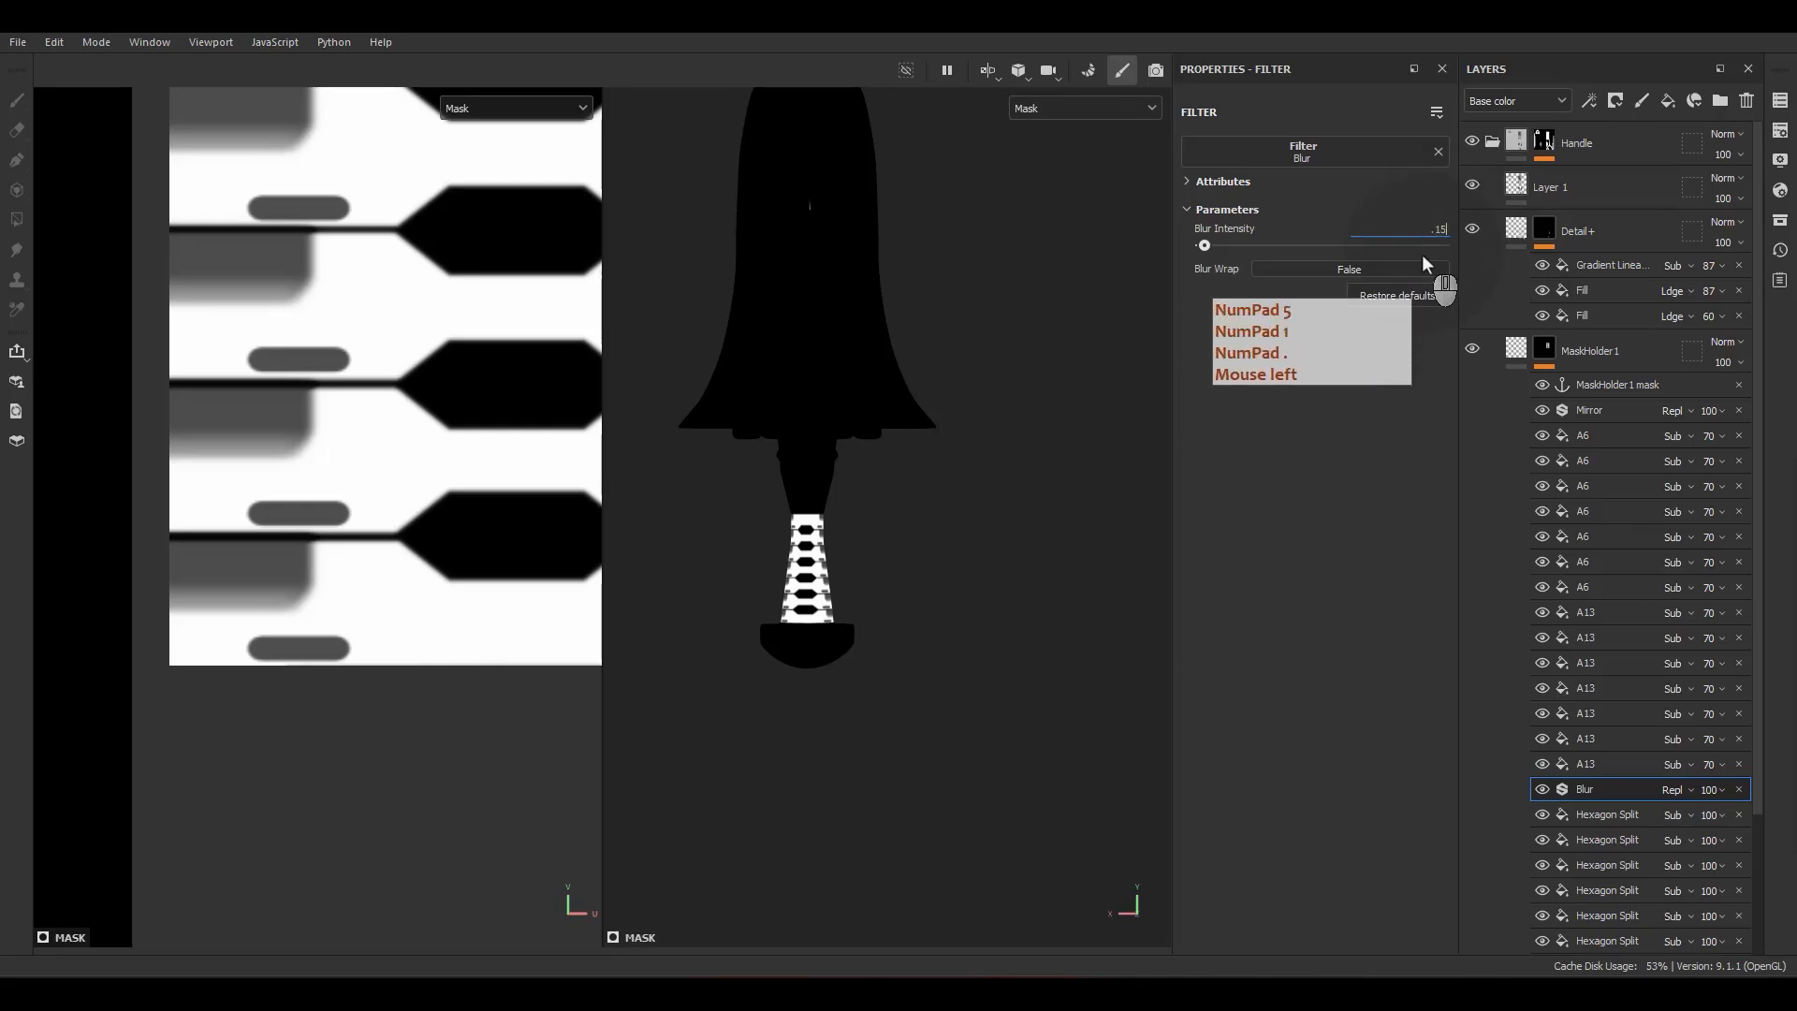
key("Return")
Step: Add a paint effect above the Mirror filter in the MaskHolder1 mask and set its blending to Subtract
scroll(131, 588, "down", 5)
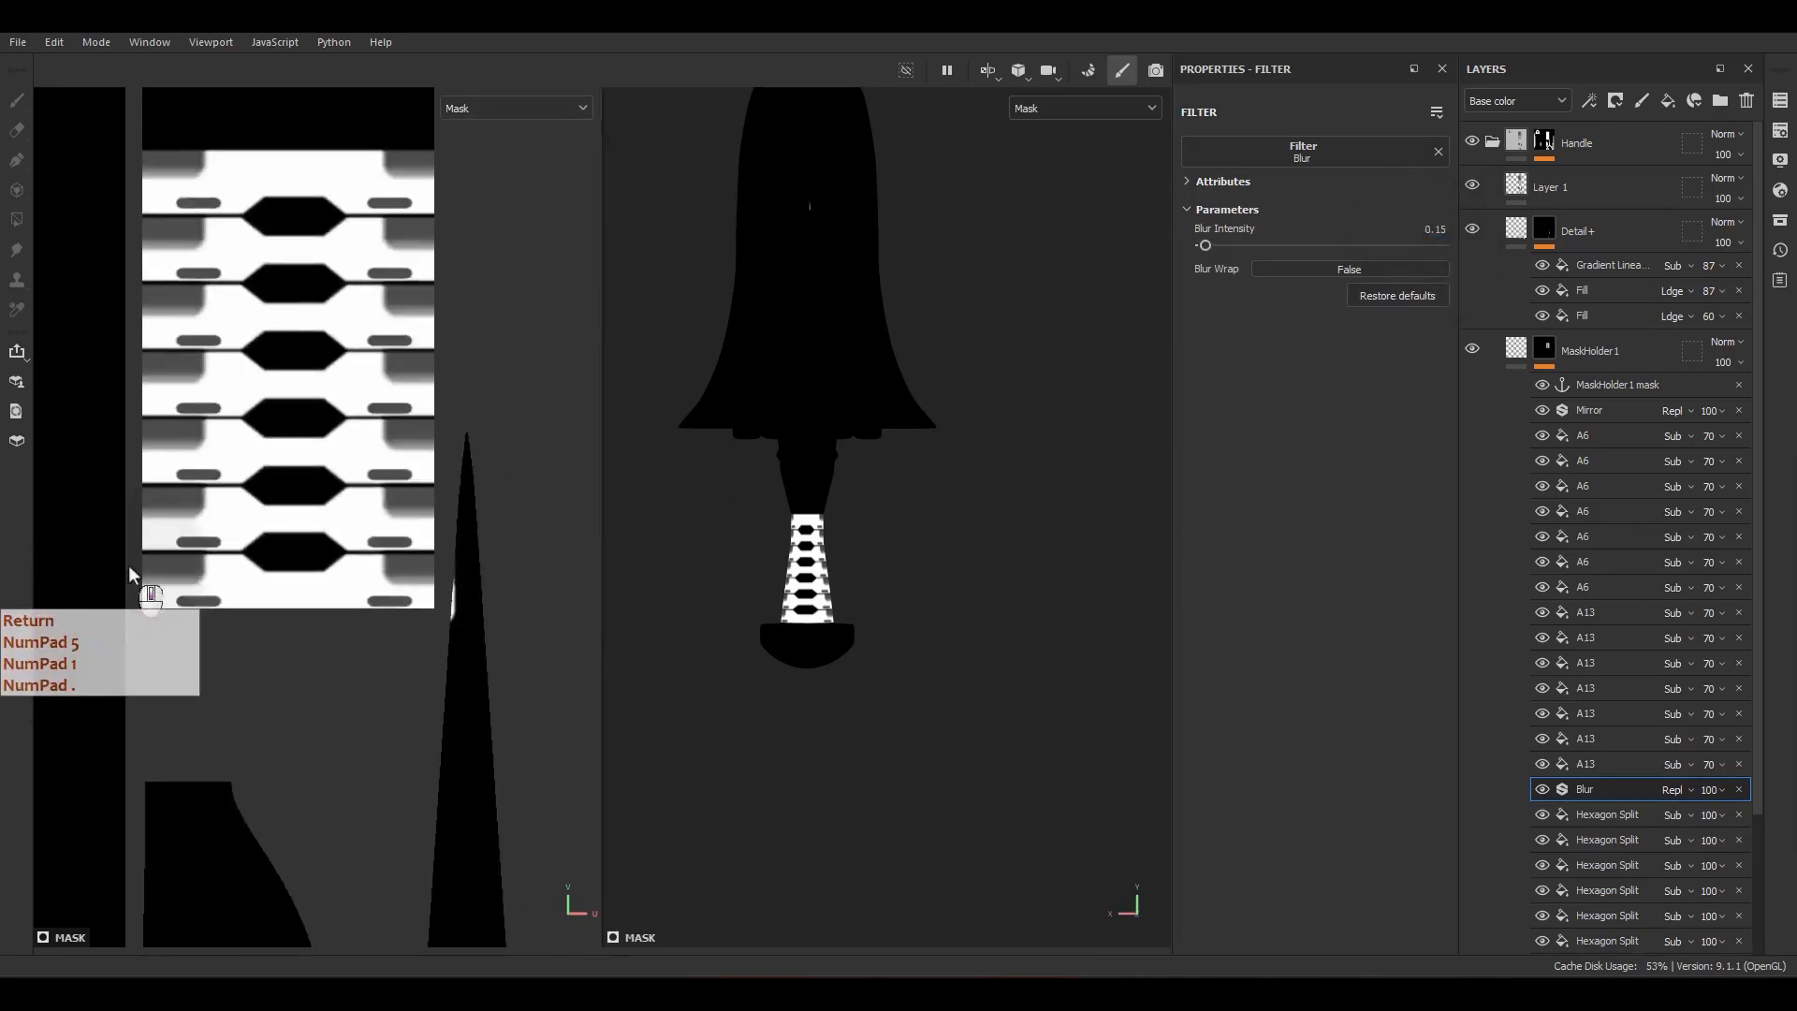
middle_click_drag(276, 393, 450, 424, "alt")
scroll(433, 630, "up", 5)
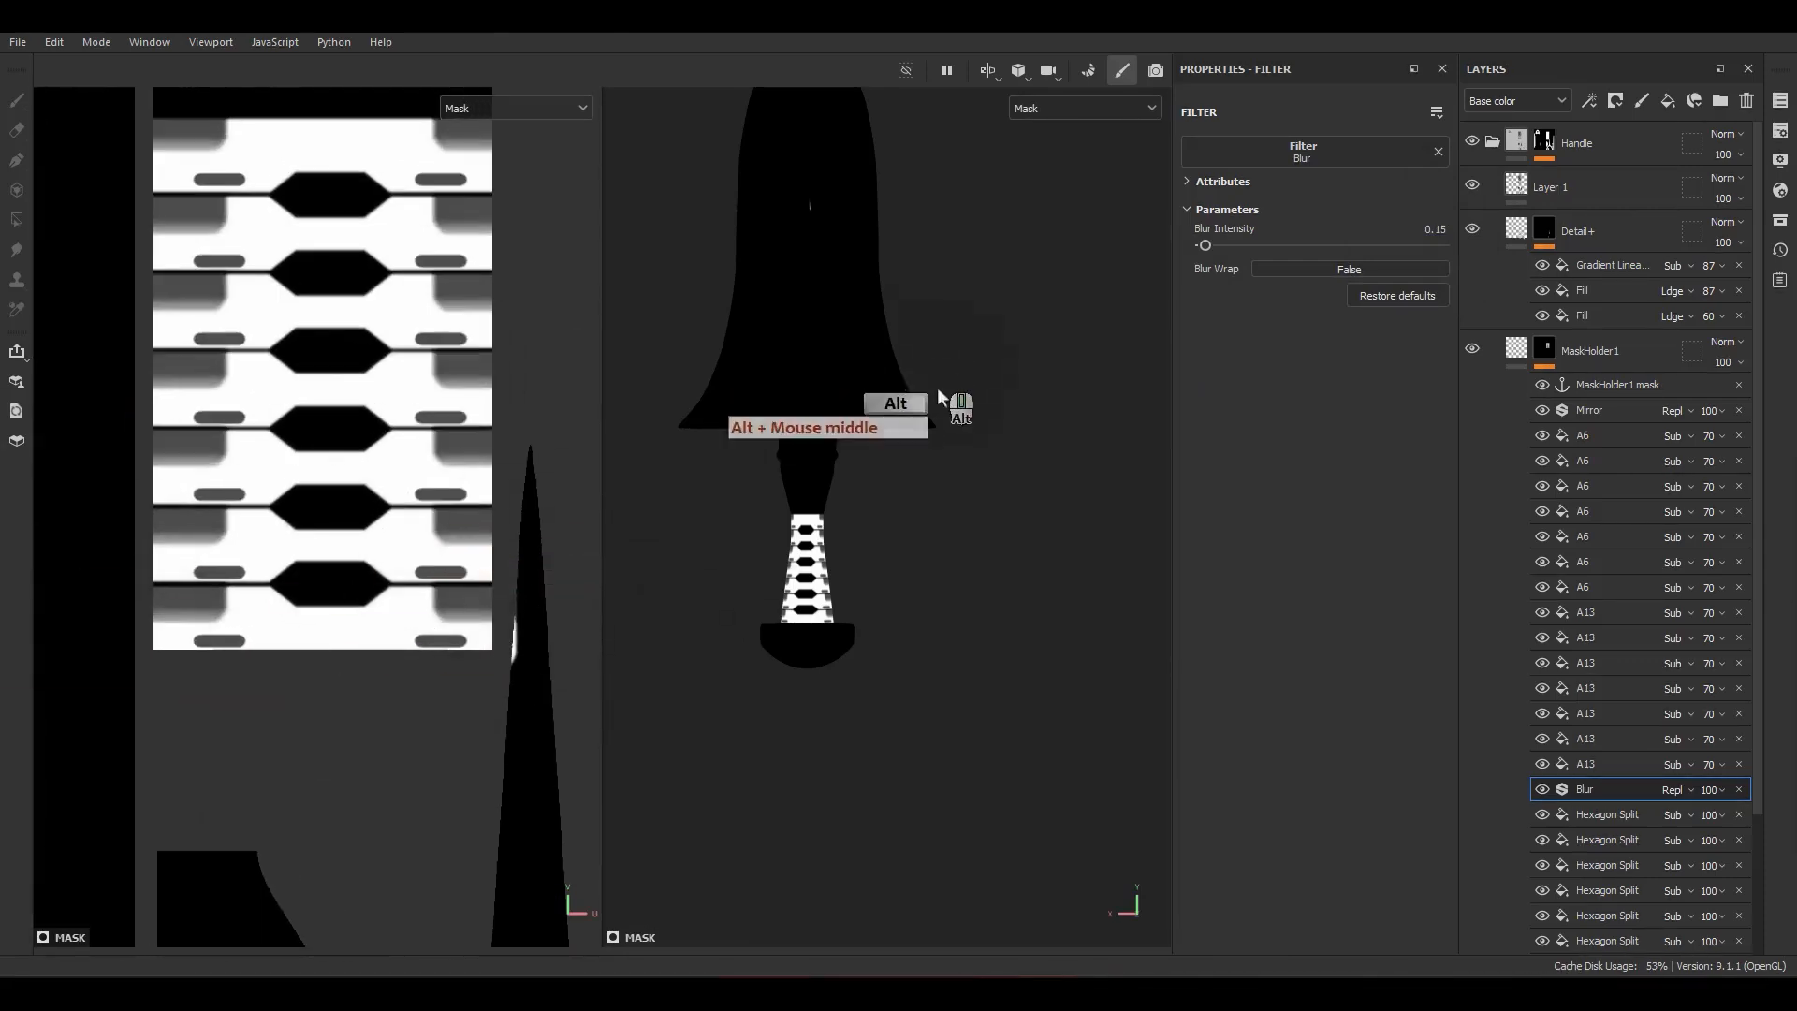
middle_click_drag(939, 397, 942, 439, "alt")
scroll(496, 599, "down", 5)
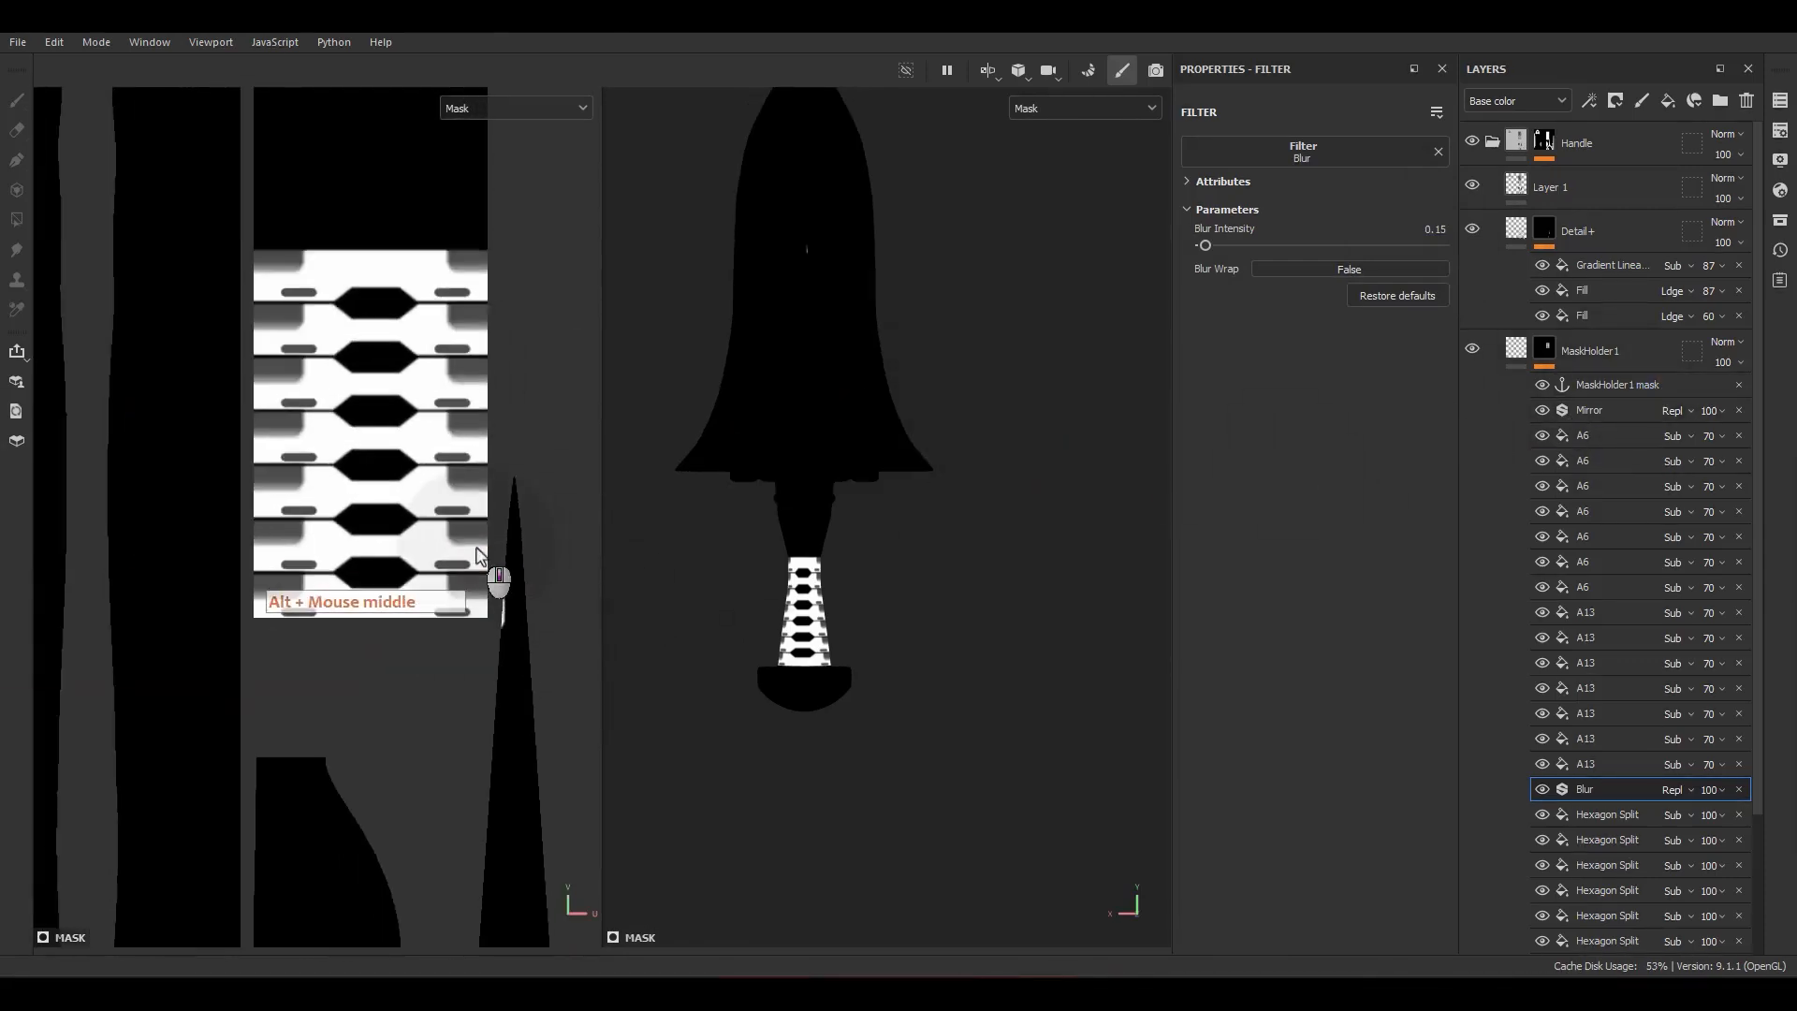
left_click(1601, 418)
right_click(1601, 417)
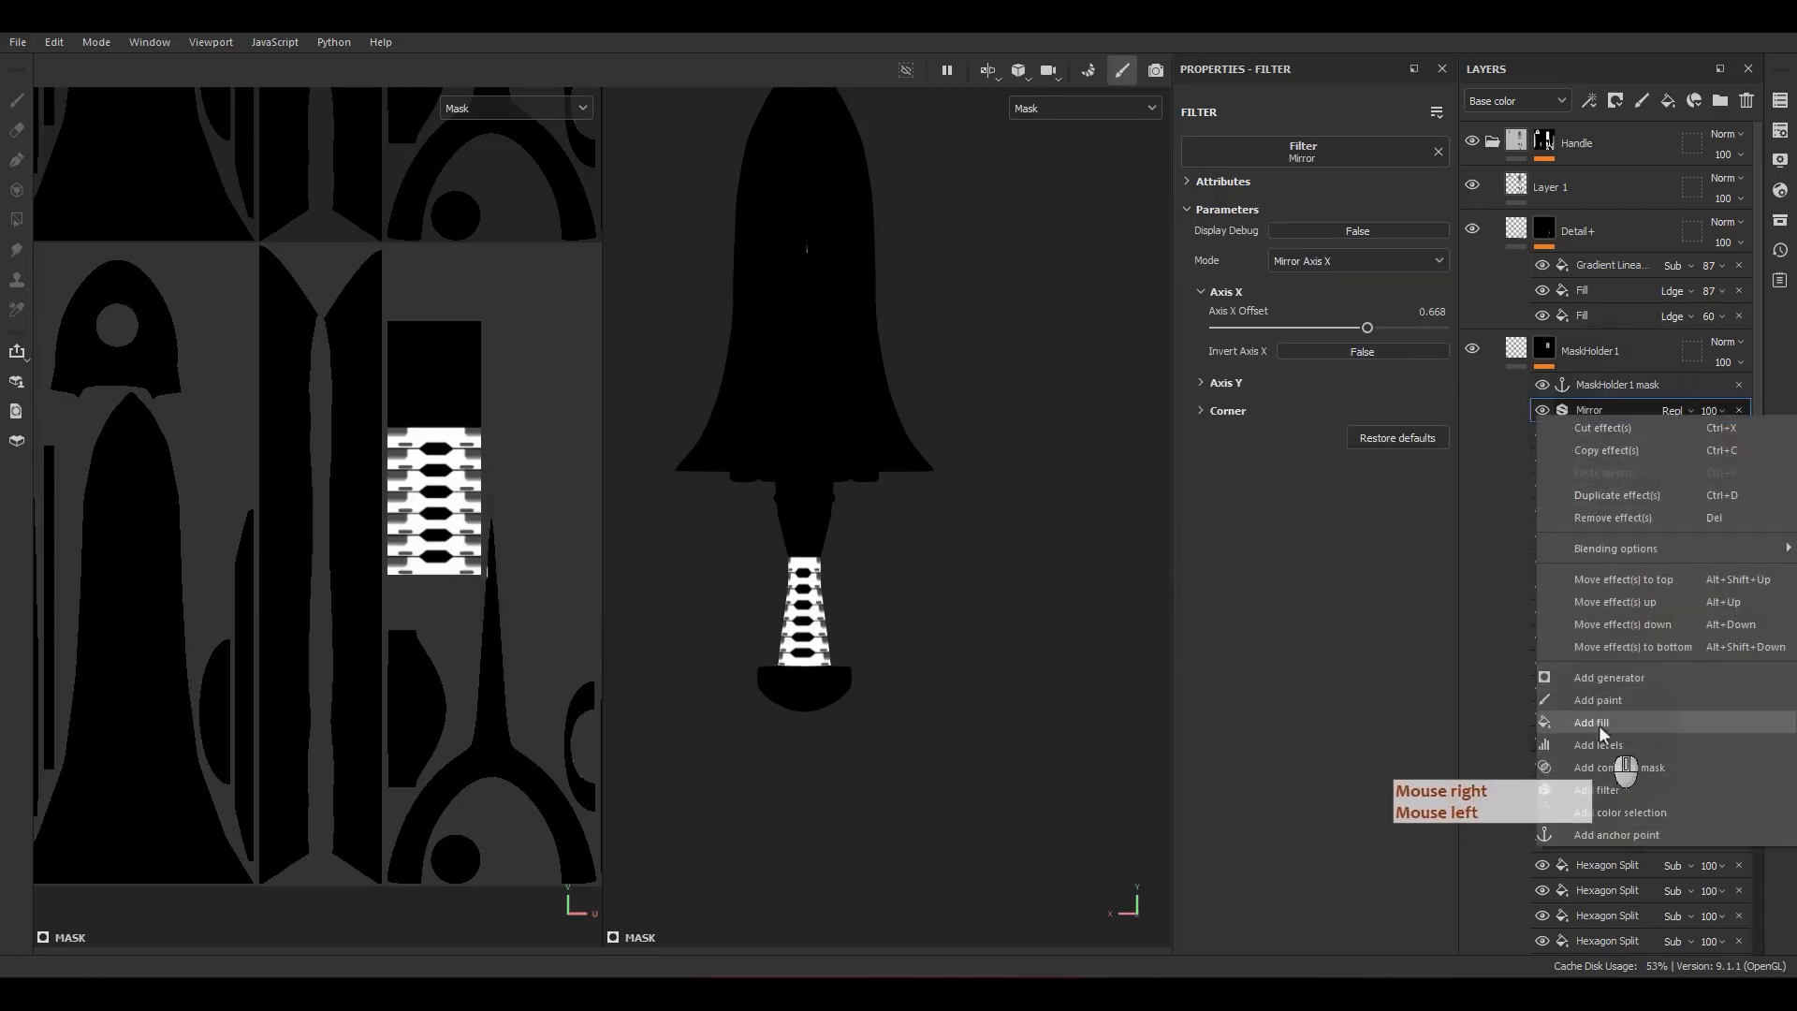
left_click(1598, 700)
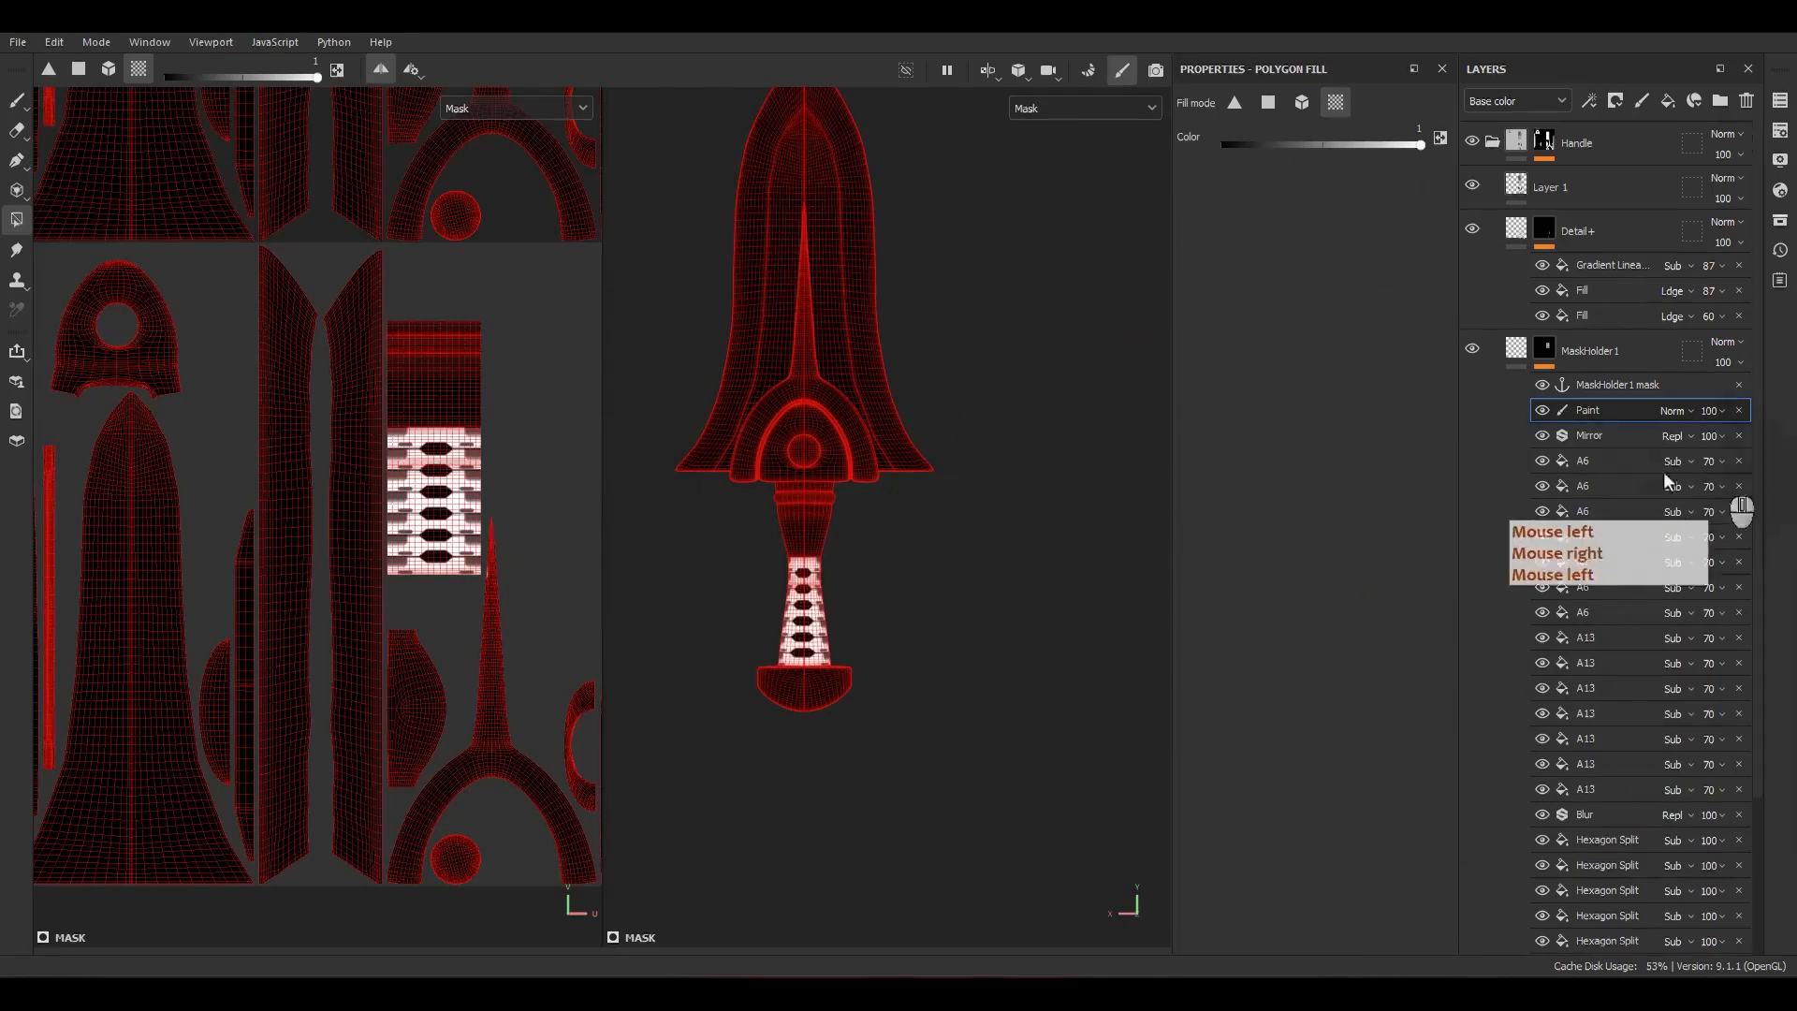
left_click(1677, 413)
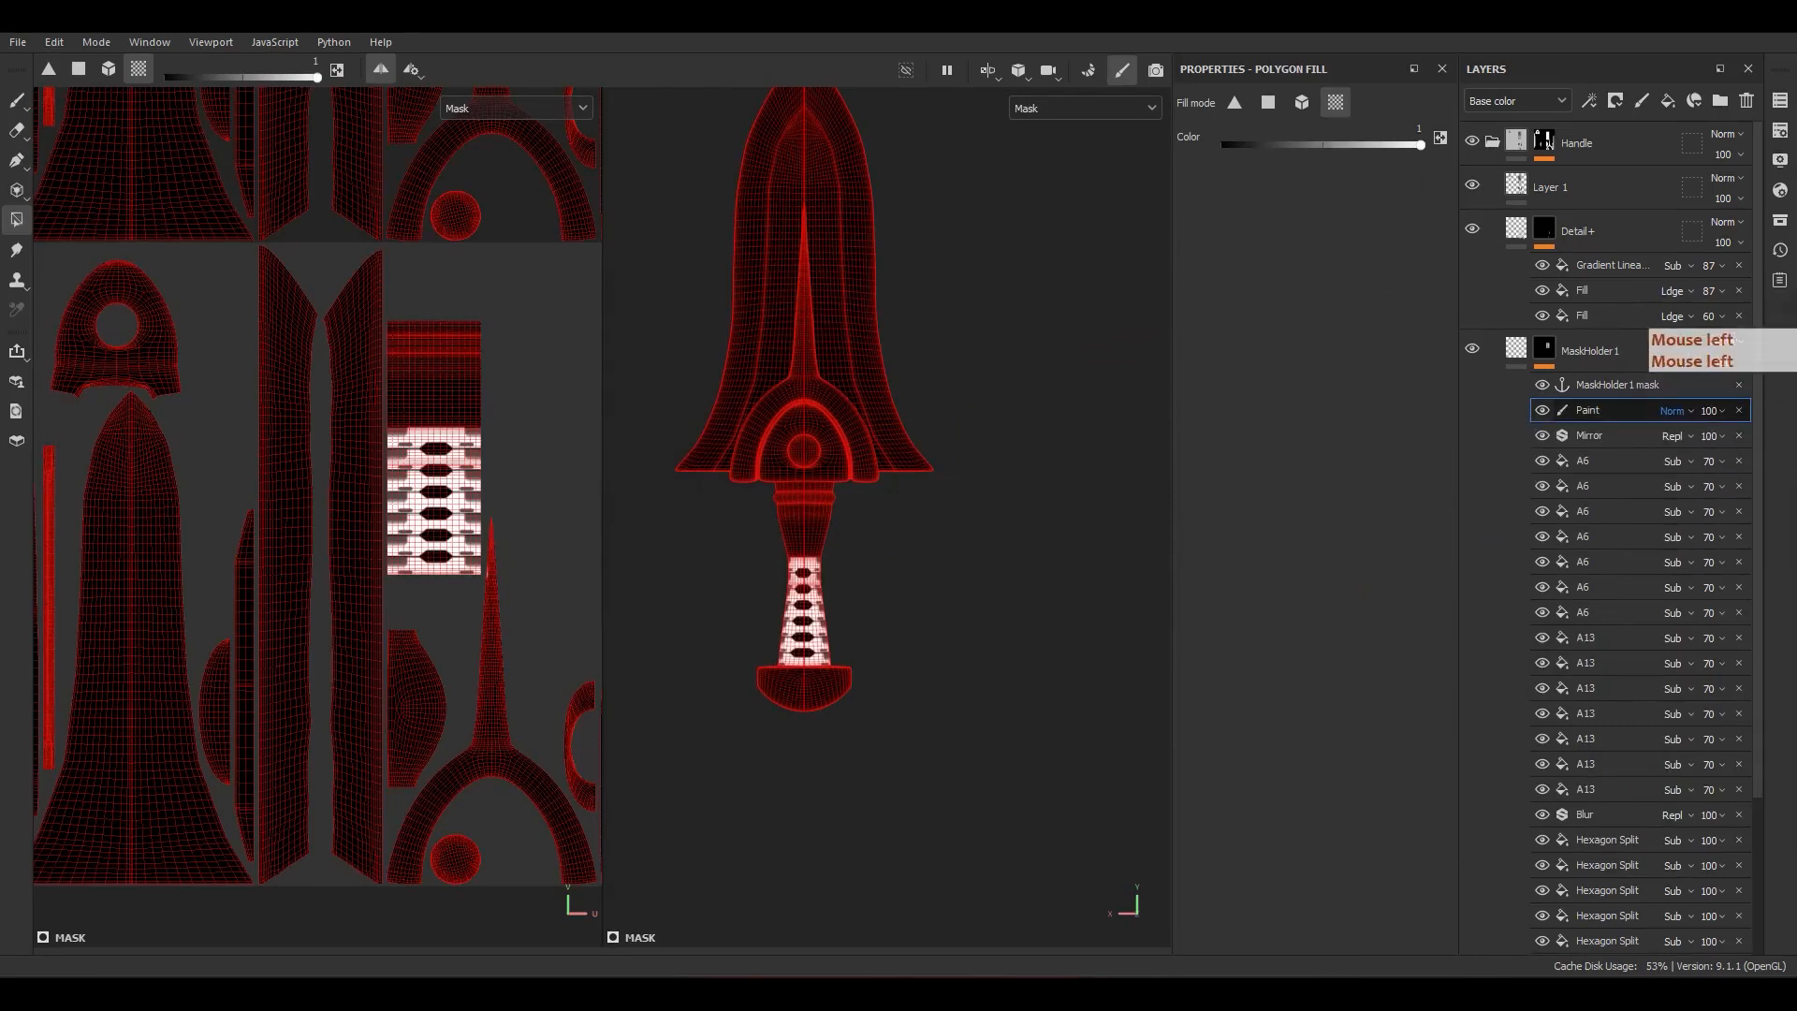
left_click(1650, 430)
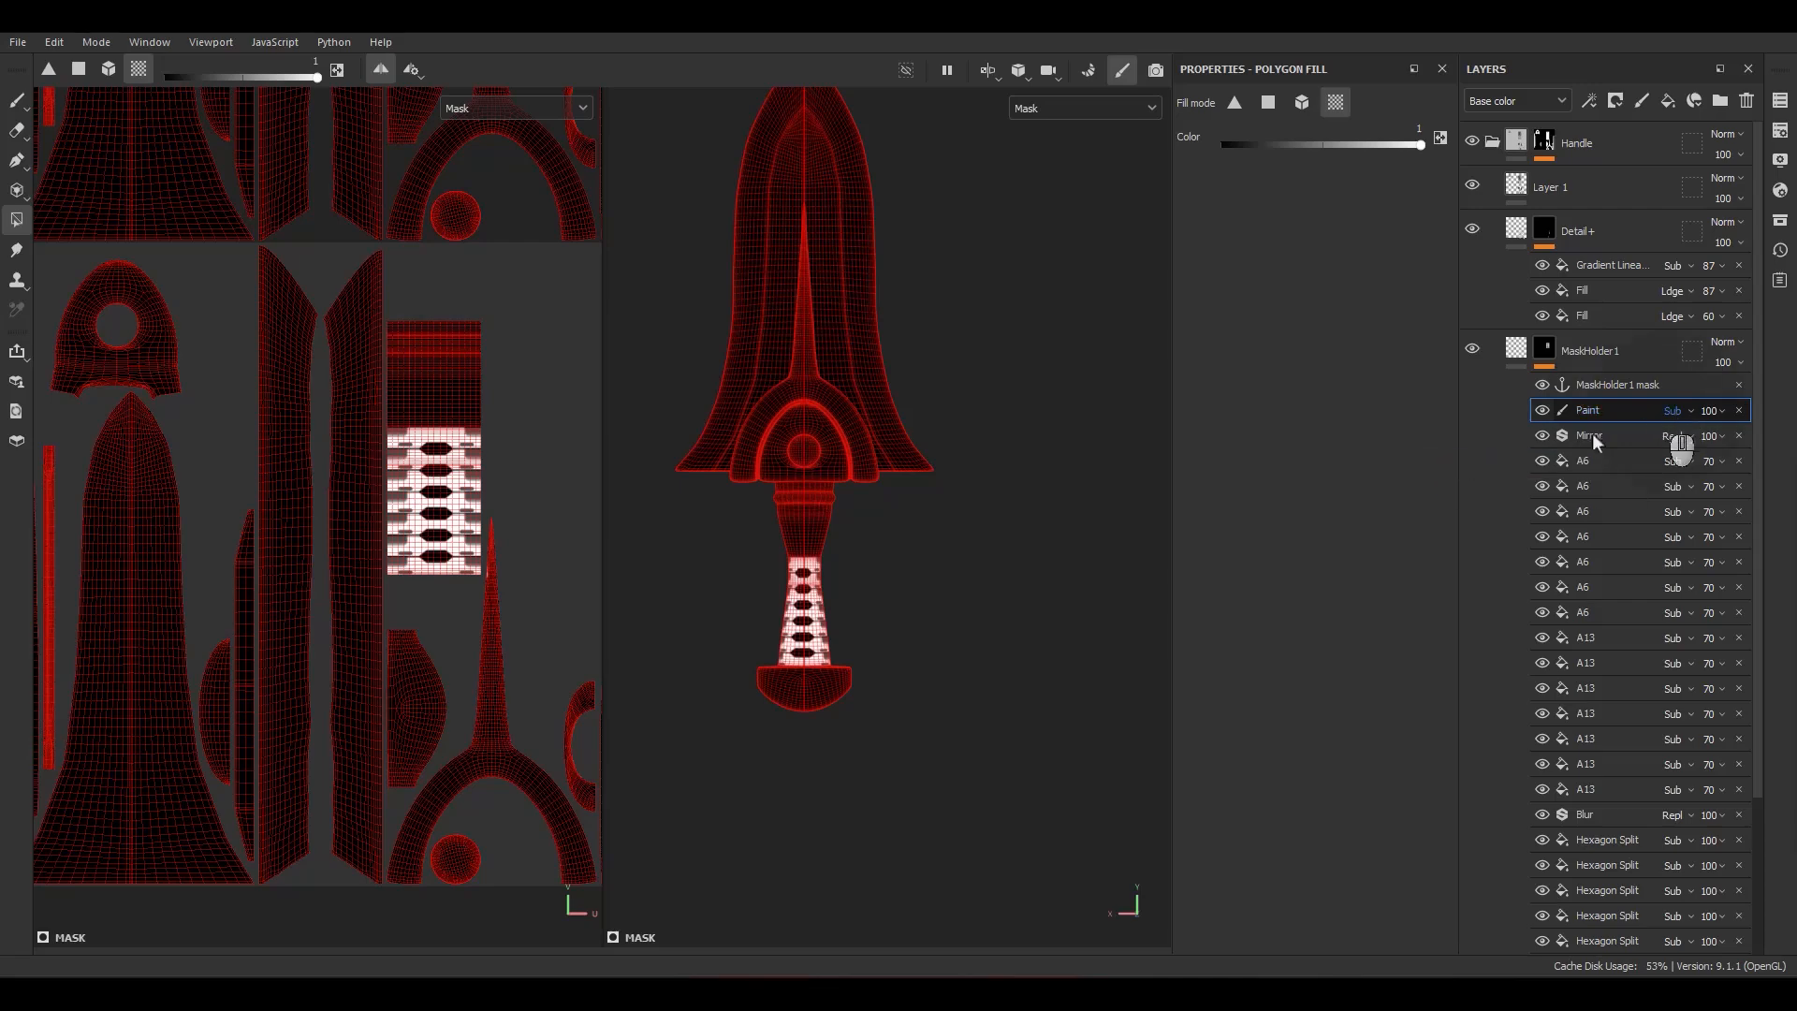
Step: Polygon-fill the whole UV layout with 1 to subtract the mask, and refill only the handle's UV island with 0
scroll(165, 421, "down", 5)
left_click_drag(464, 738, 37, 110)
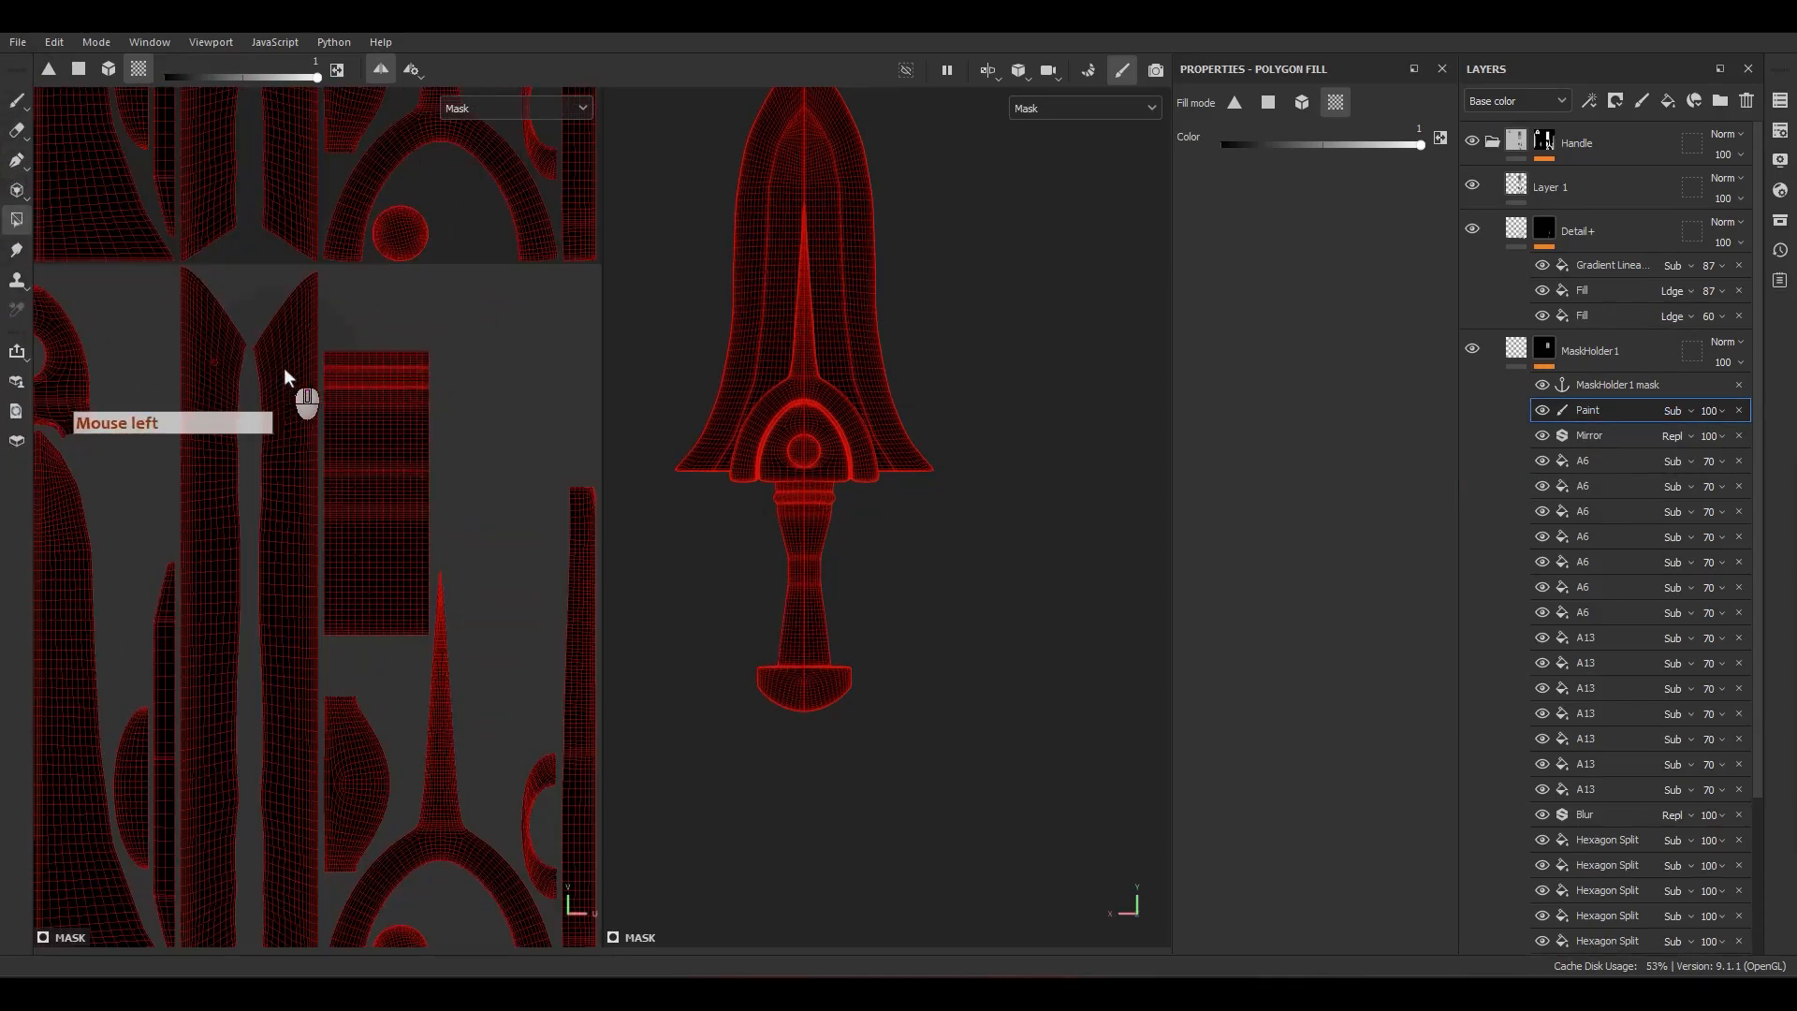
key("x")
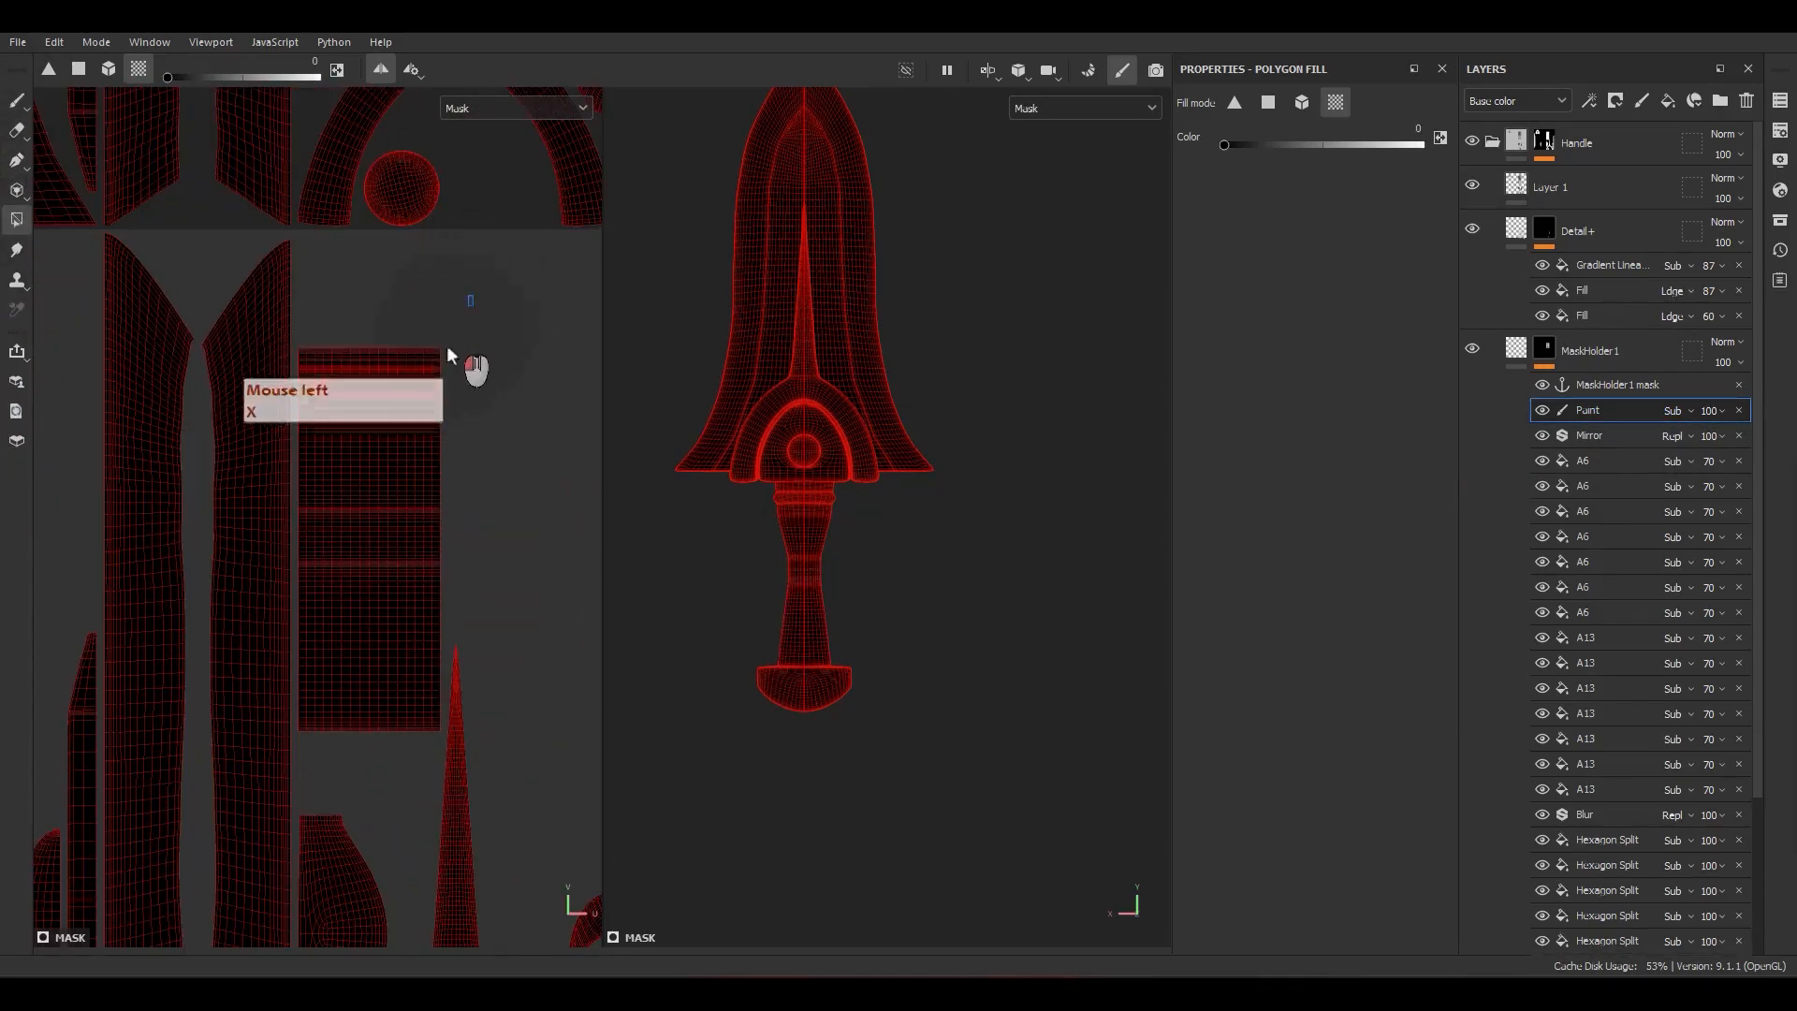
left_click_drag(447, 349, 402, 406)
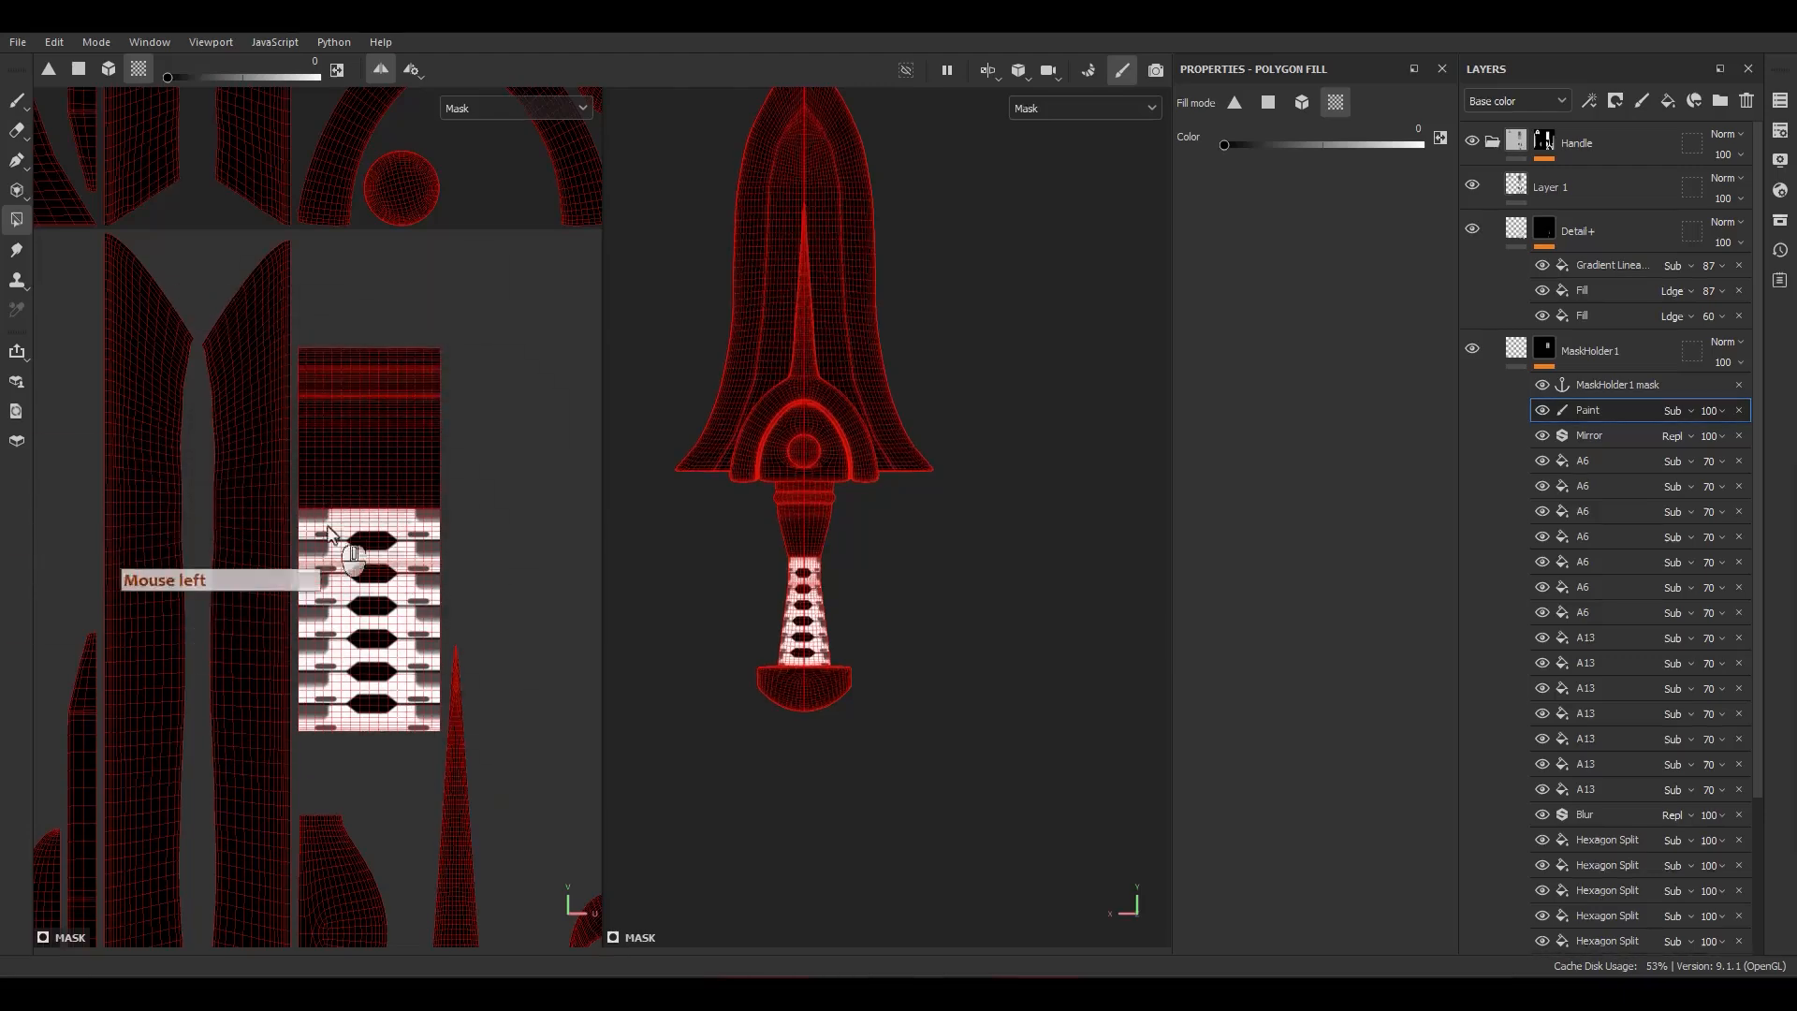
Step: Add a fill above Gradient Linear 1 in the Detail+ mask and source its grayscale from the MaskHolder1 mask anchor point
left_click(1524, 352)
scroll(798, 603, "up", 8)
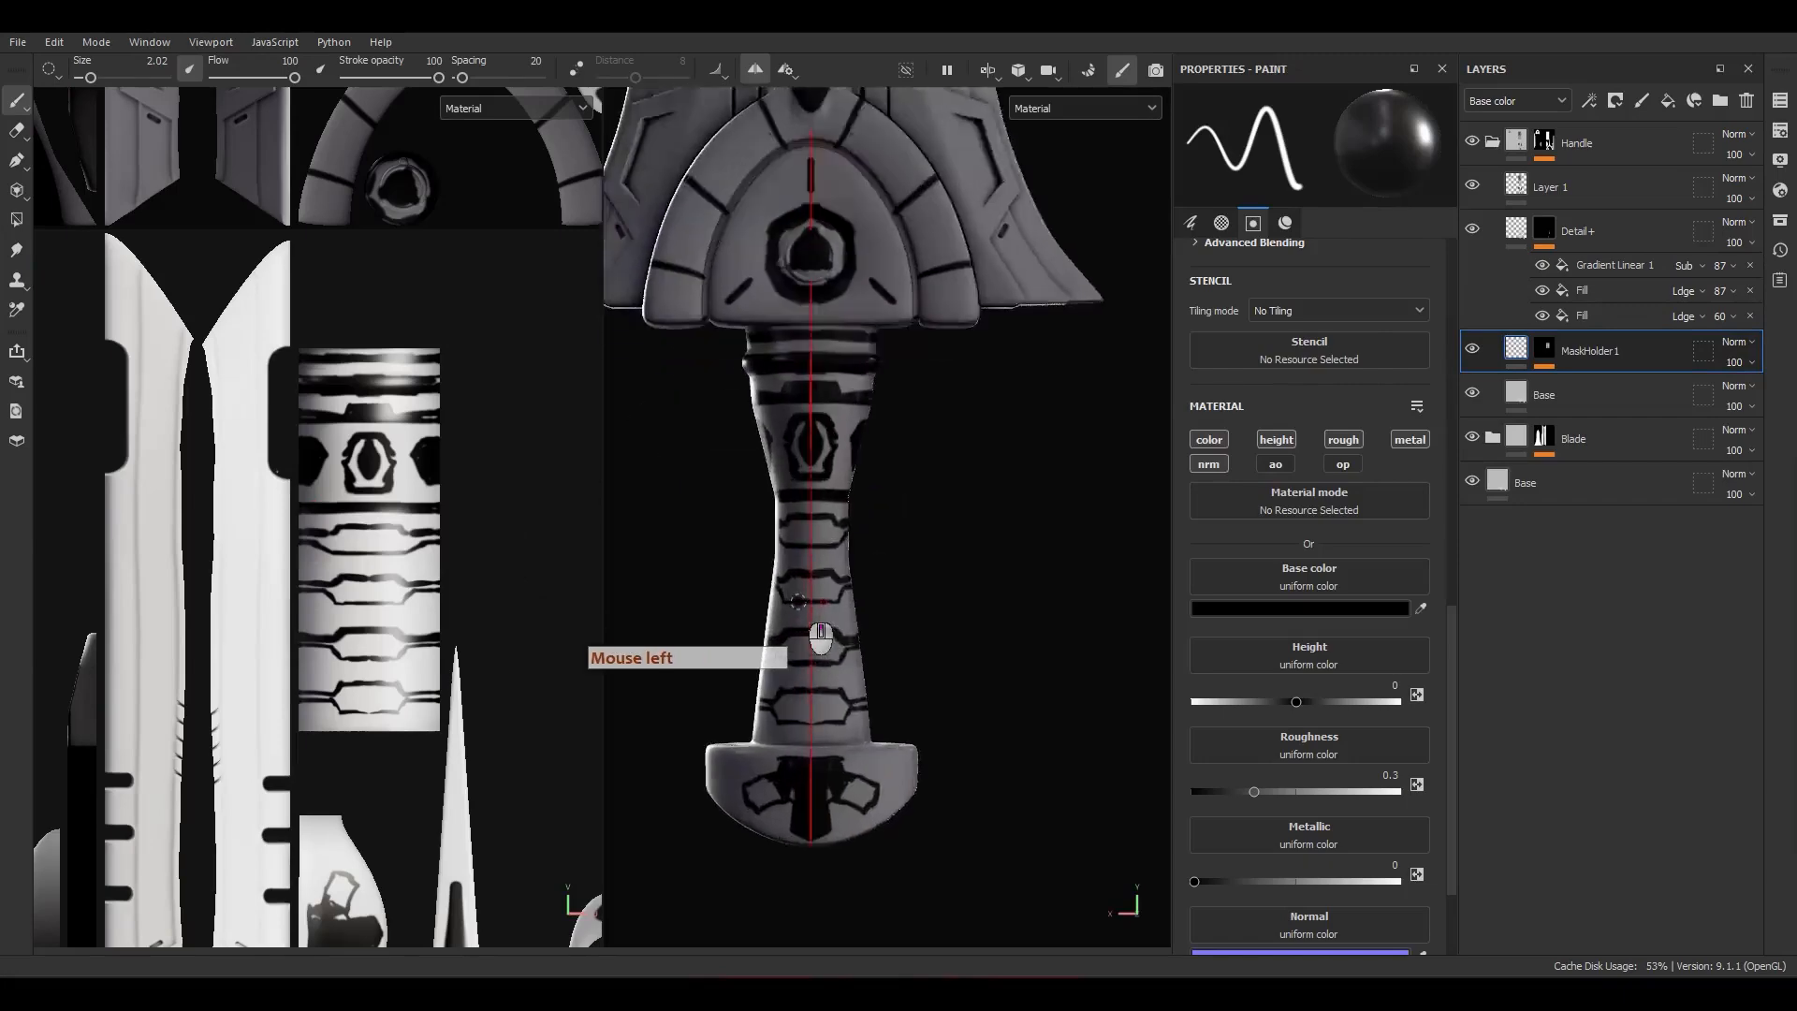
left_click_drag(805, 602, 1291, 606, "alt")
left_click(1572, 286)
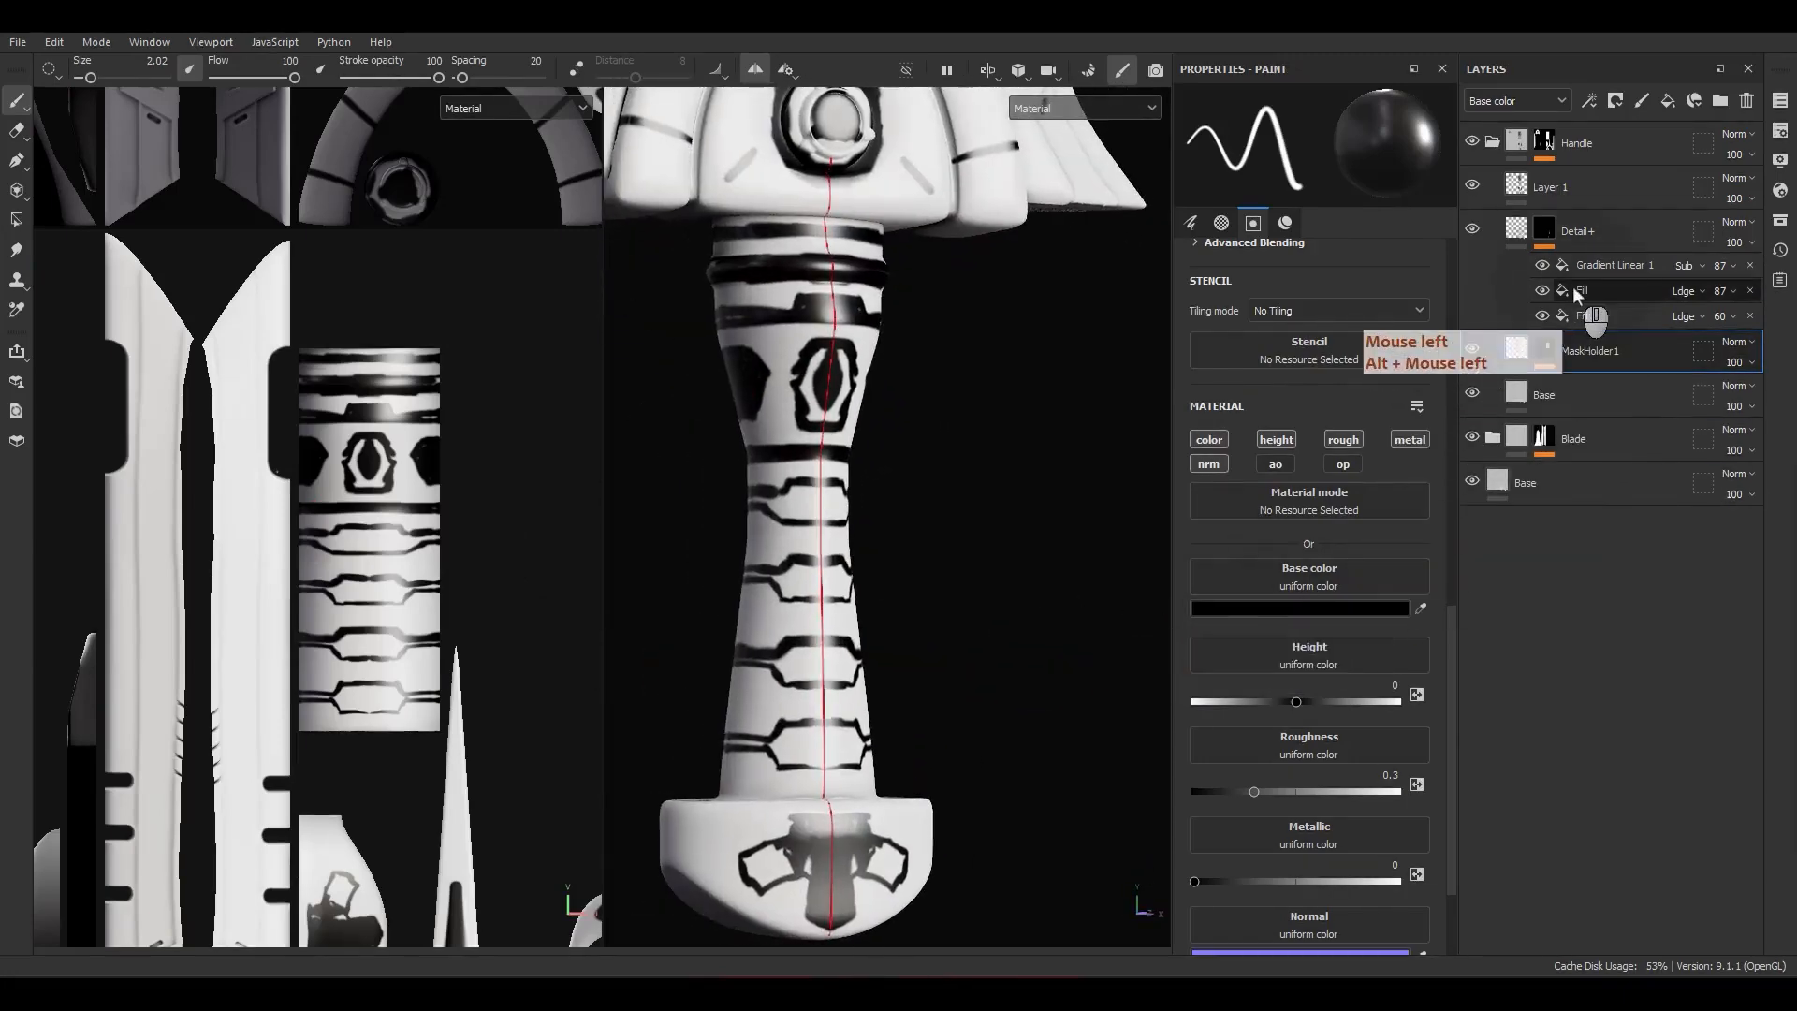
right_click(1604, 265)
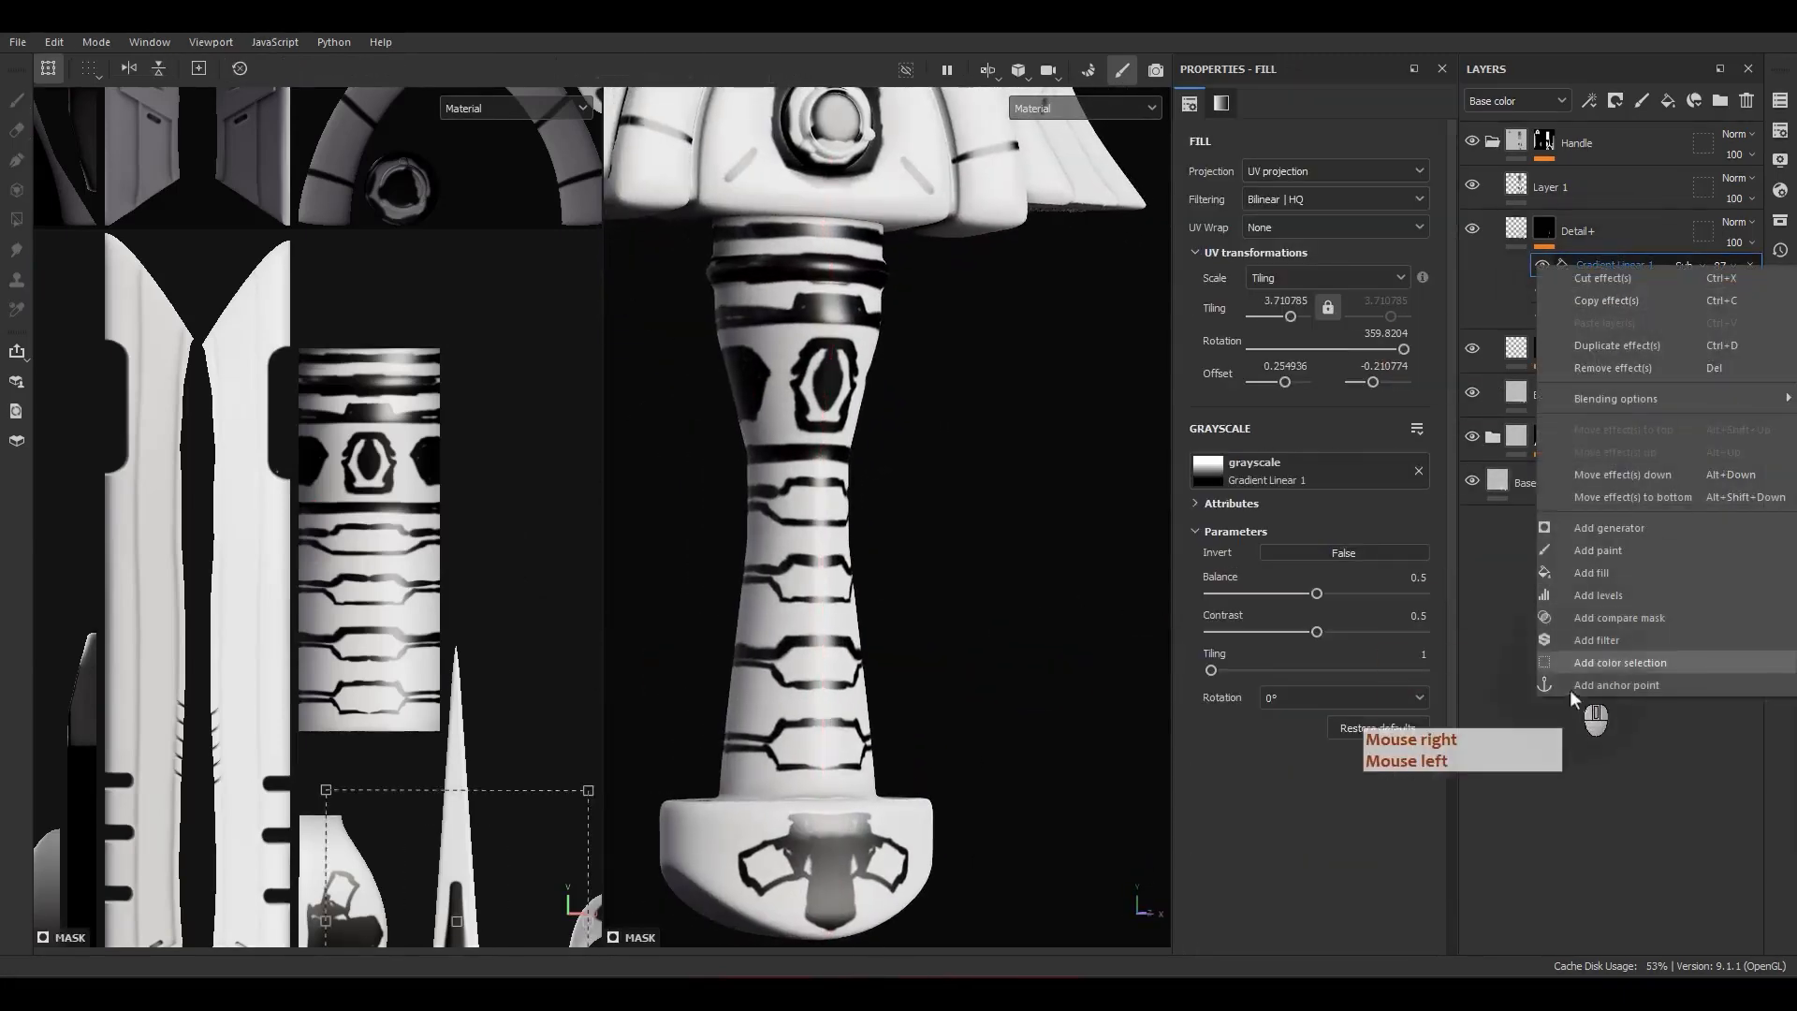
left_click(1591, 575)
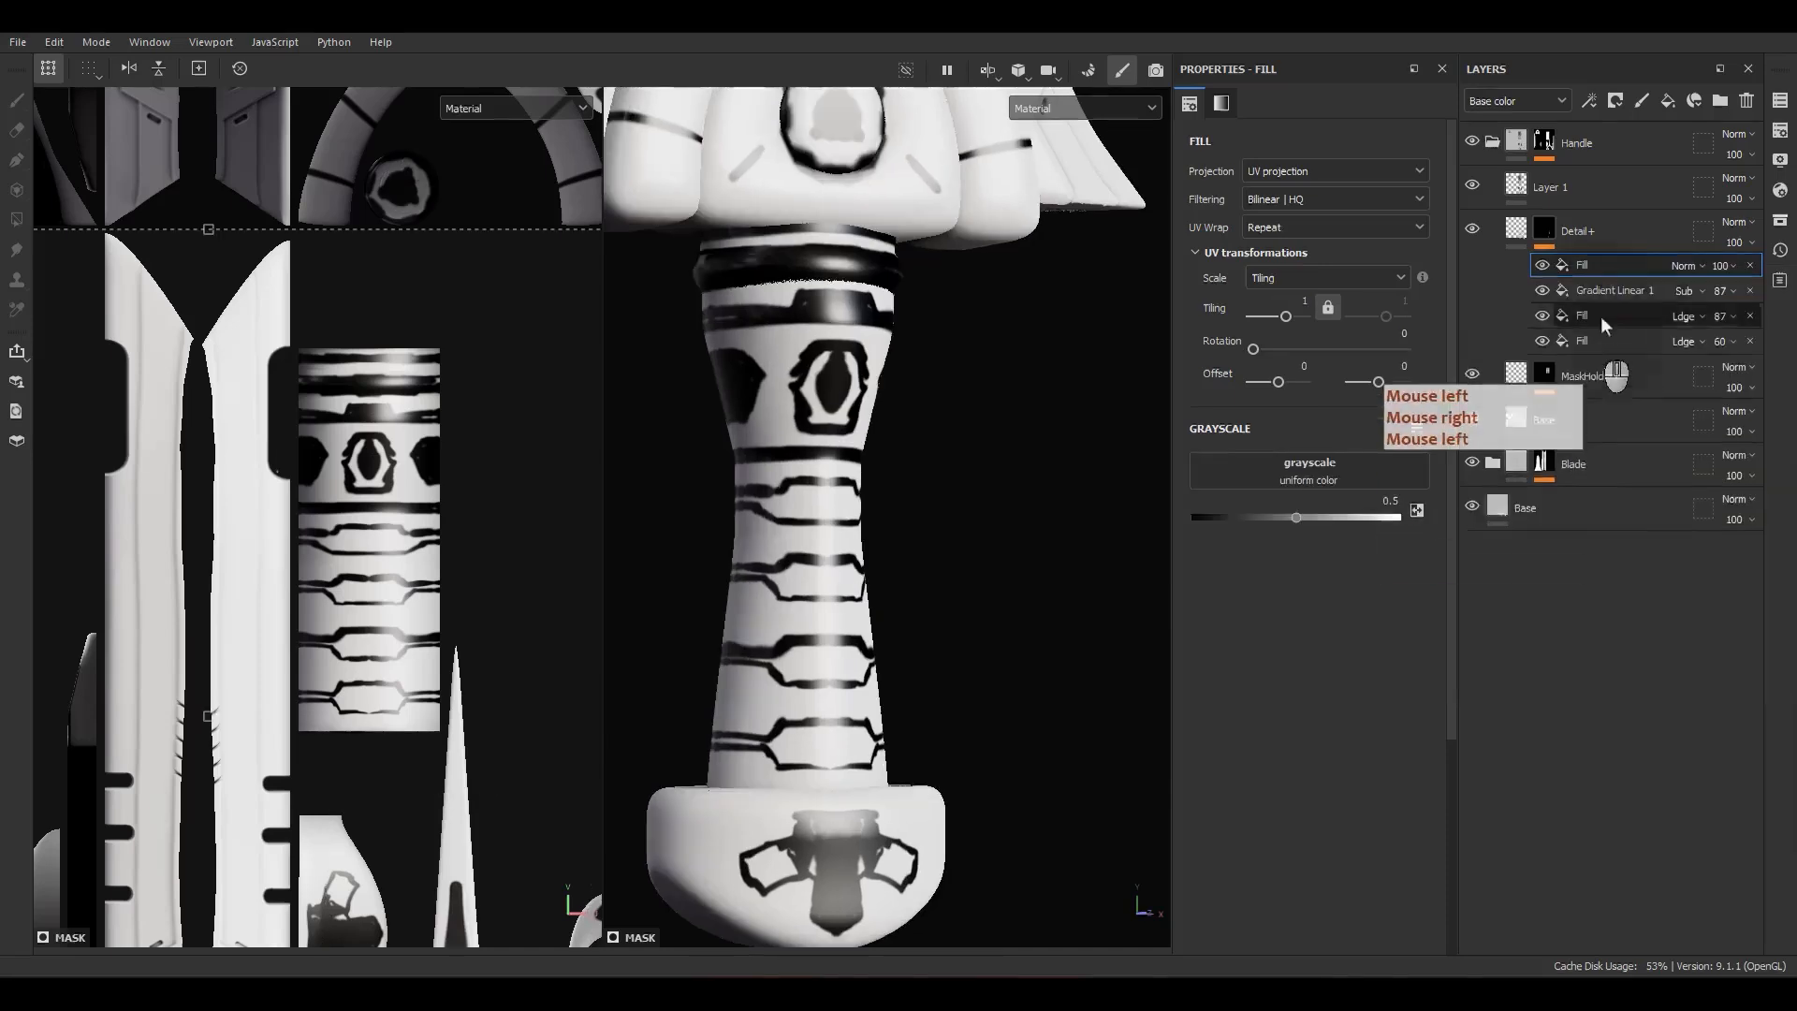
left_click(1337, 464)
left_click(1472, 483)
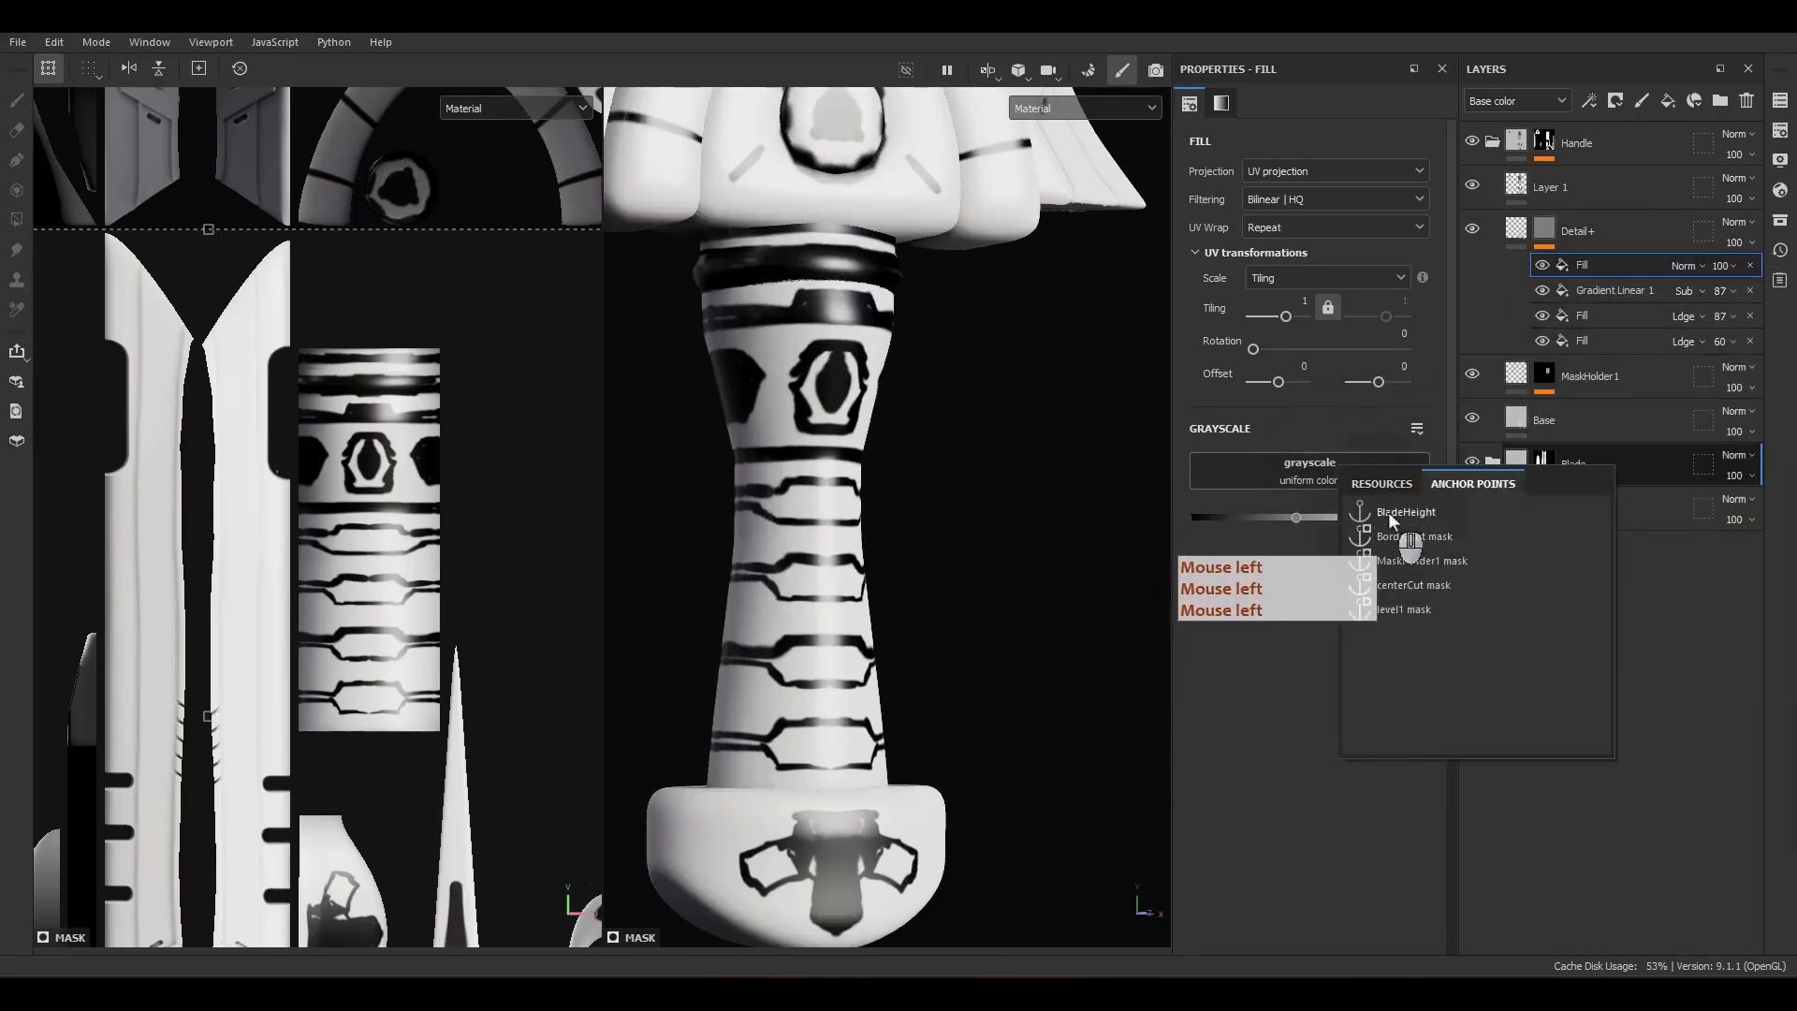
left_click(1444, 564)
left_click(823, 522)
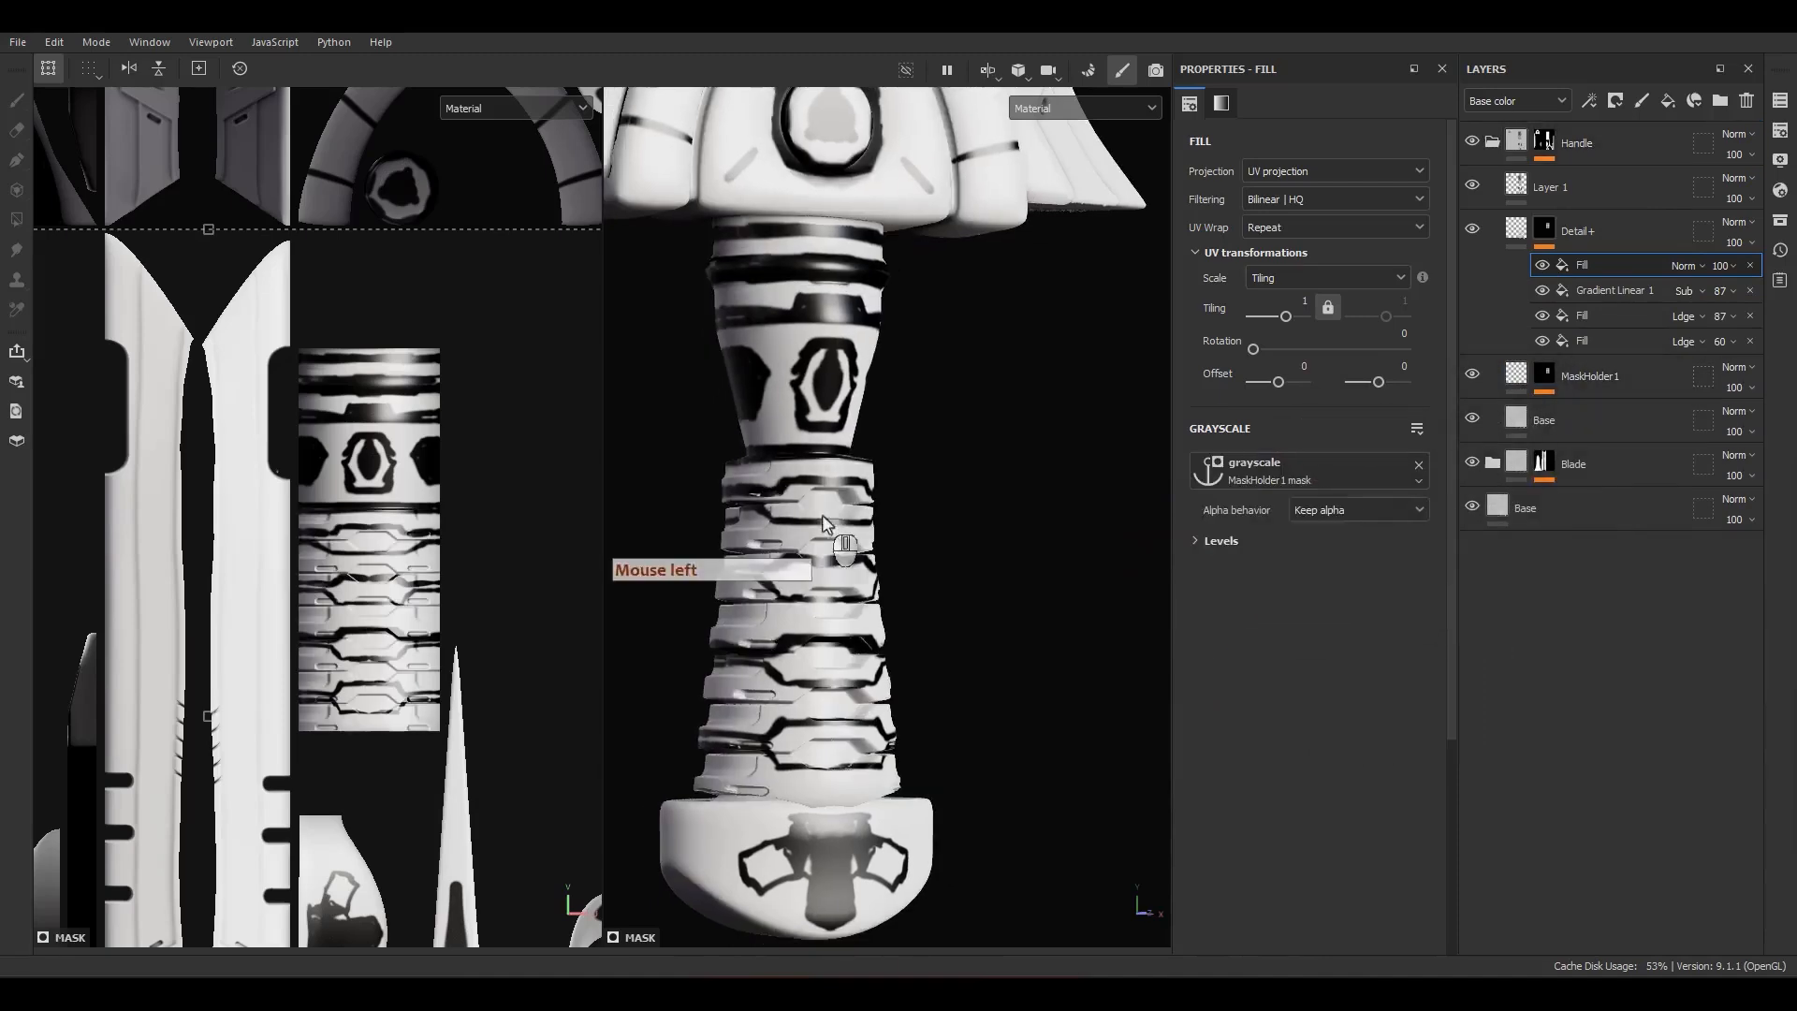
left_click_drag(823, 522, 992, 580, "alt")
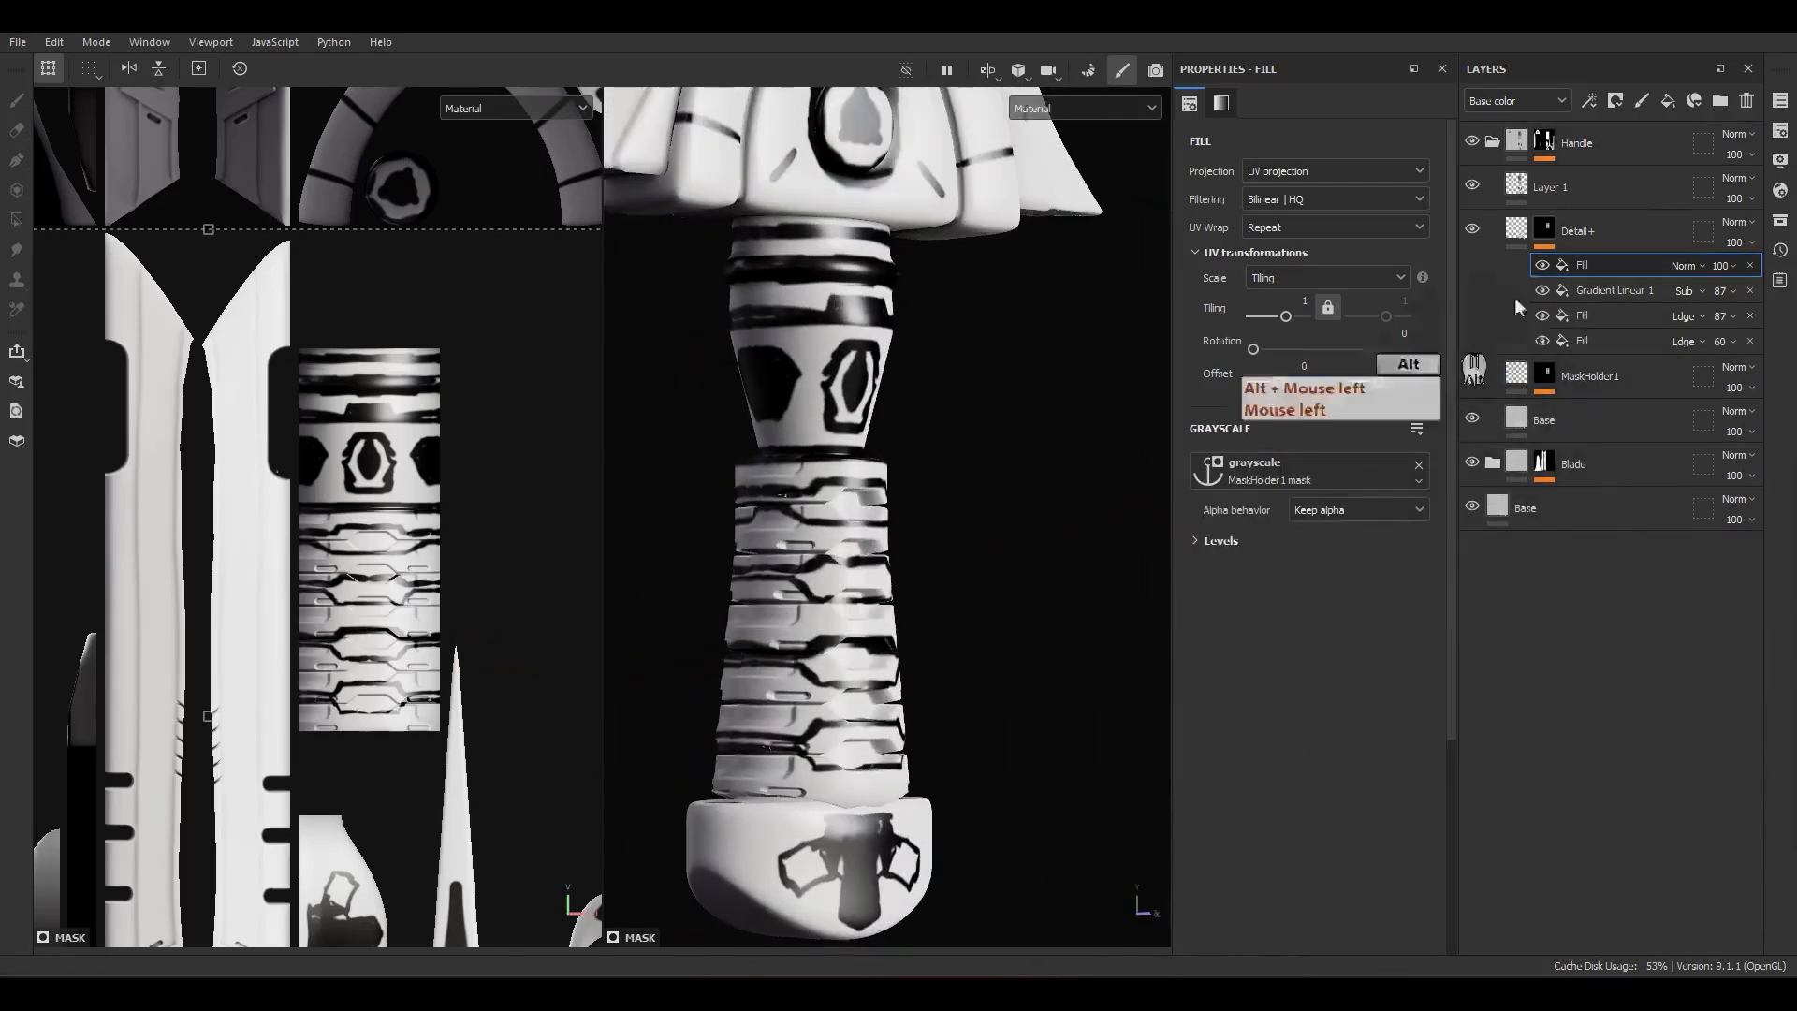
Step: Hide Layer 1 and set the opacity of the topmost fill in the Detail+ mask to 50
left_click(1473, 185)
scroll(832, 580, "up", 3)
mouse_move(895, 629)
left_mouse_down("alt")
mouse_move(769, 717)
mouse_move(974, 651)
mouse_move(887, 655)
mouse_move(842, 697)
left_mouse_up("alt")
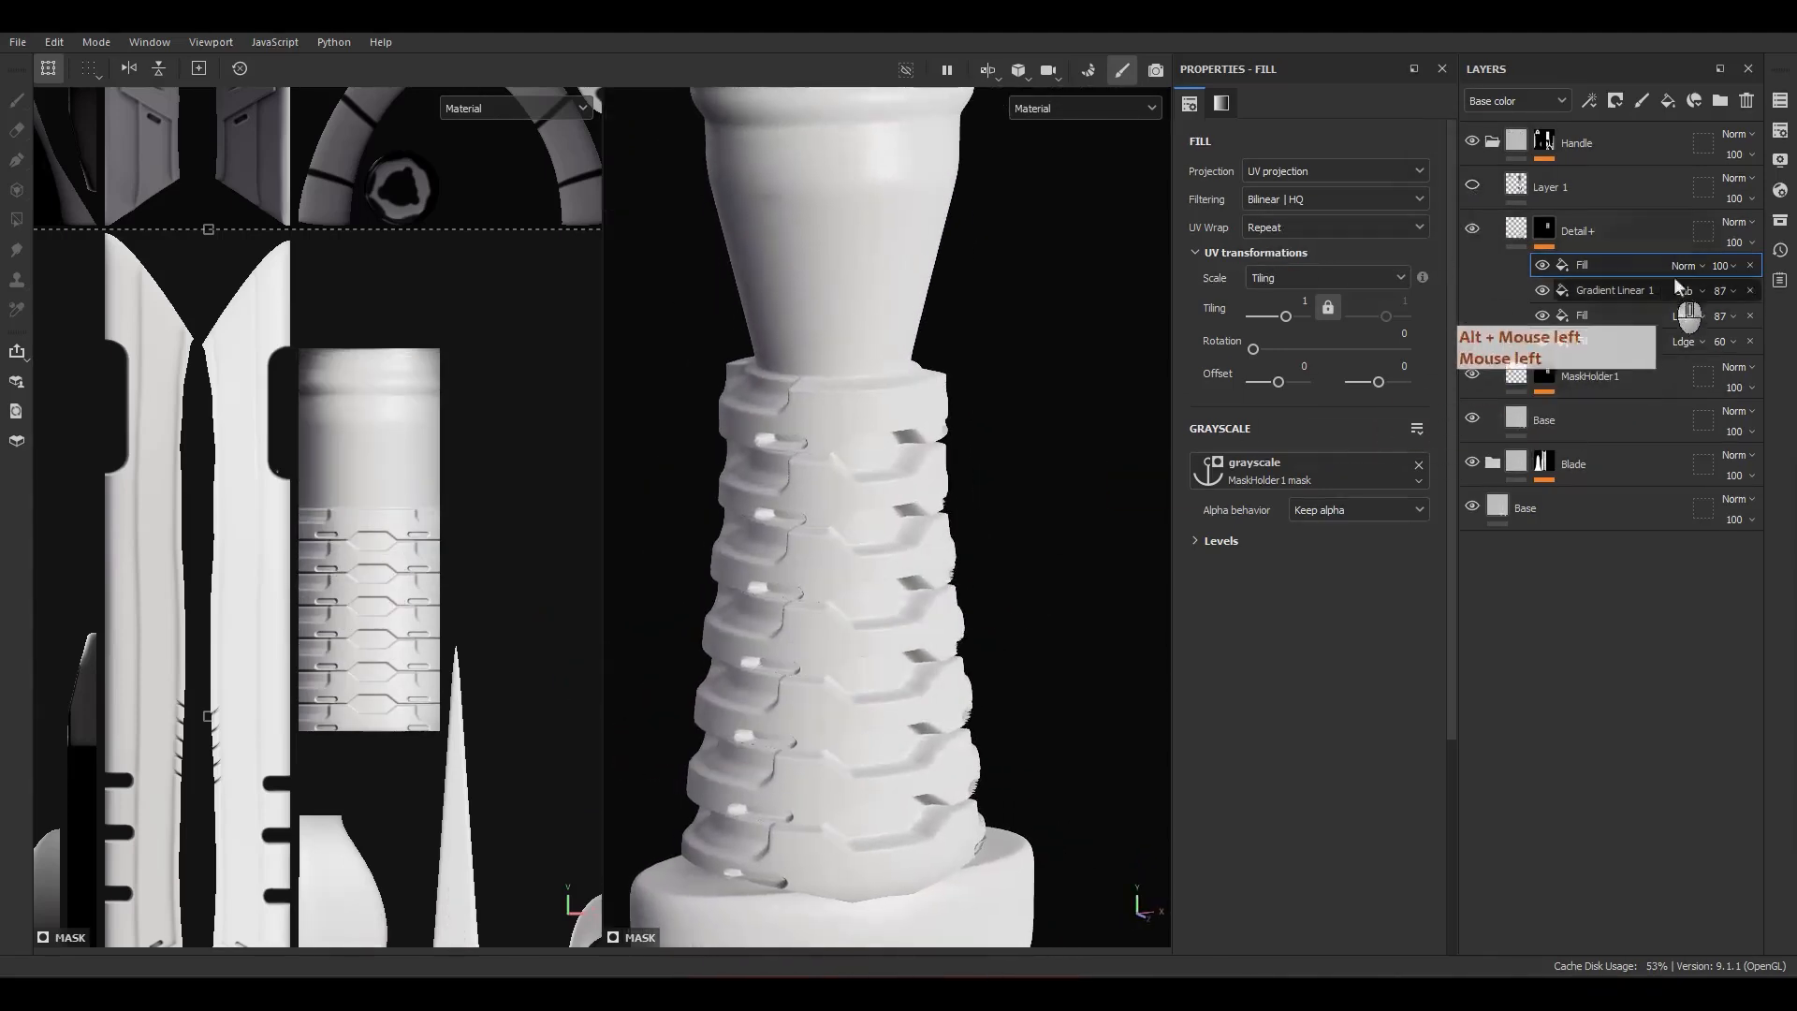
left_click(1720, 268)
left_click_drag(1771, 305, 1746, 305)
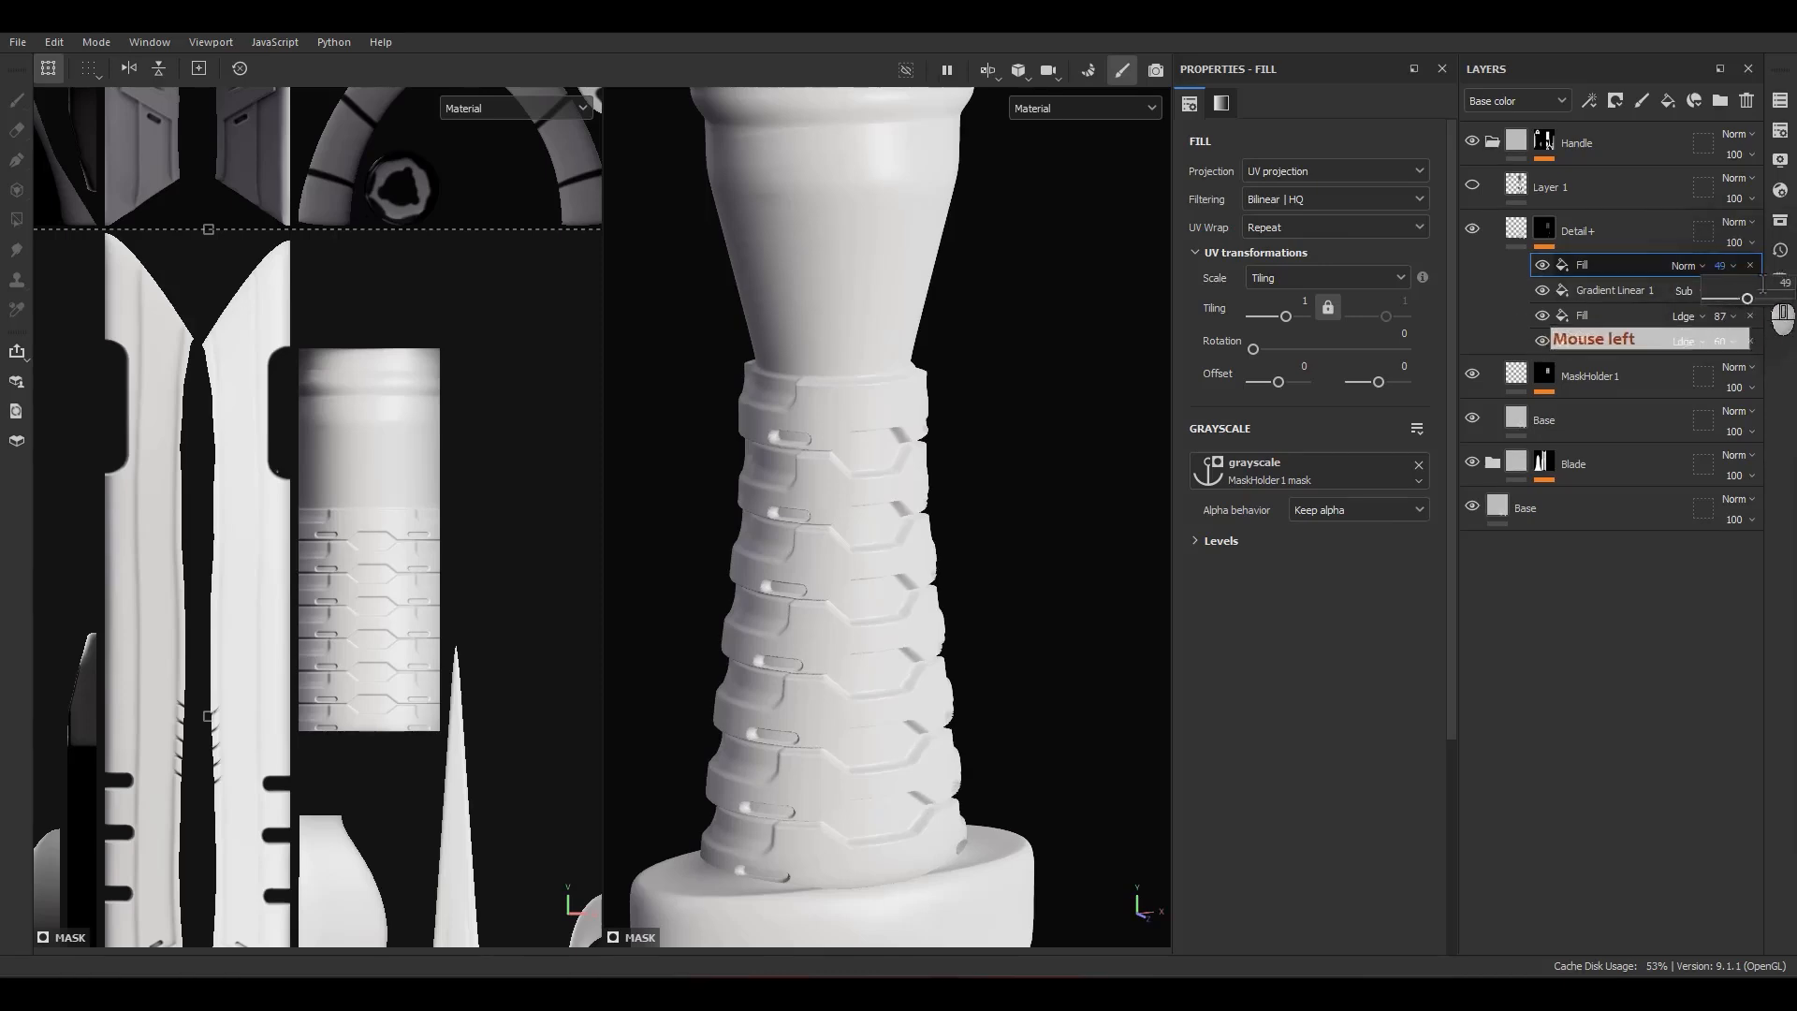
key("Return")
Step: Hide the topmost A6 fill in the MaskHolder1 mask
left_click_drag(767, 379, 856, 617, "alt")
middle_click_drag(855, 617, 872, 609, "alt")
left_click_drag(868, 600, 1282, 655, "alt")
left_click(1546, 377)
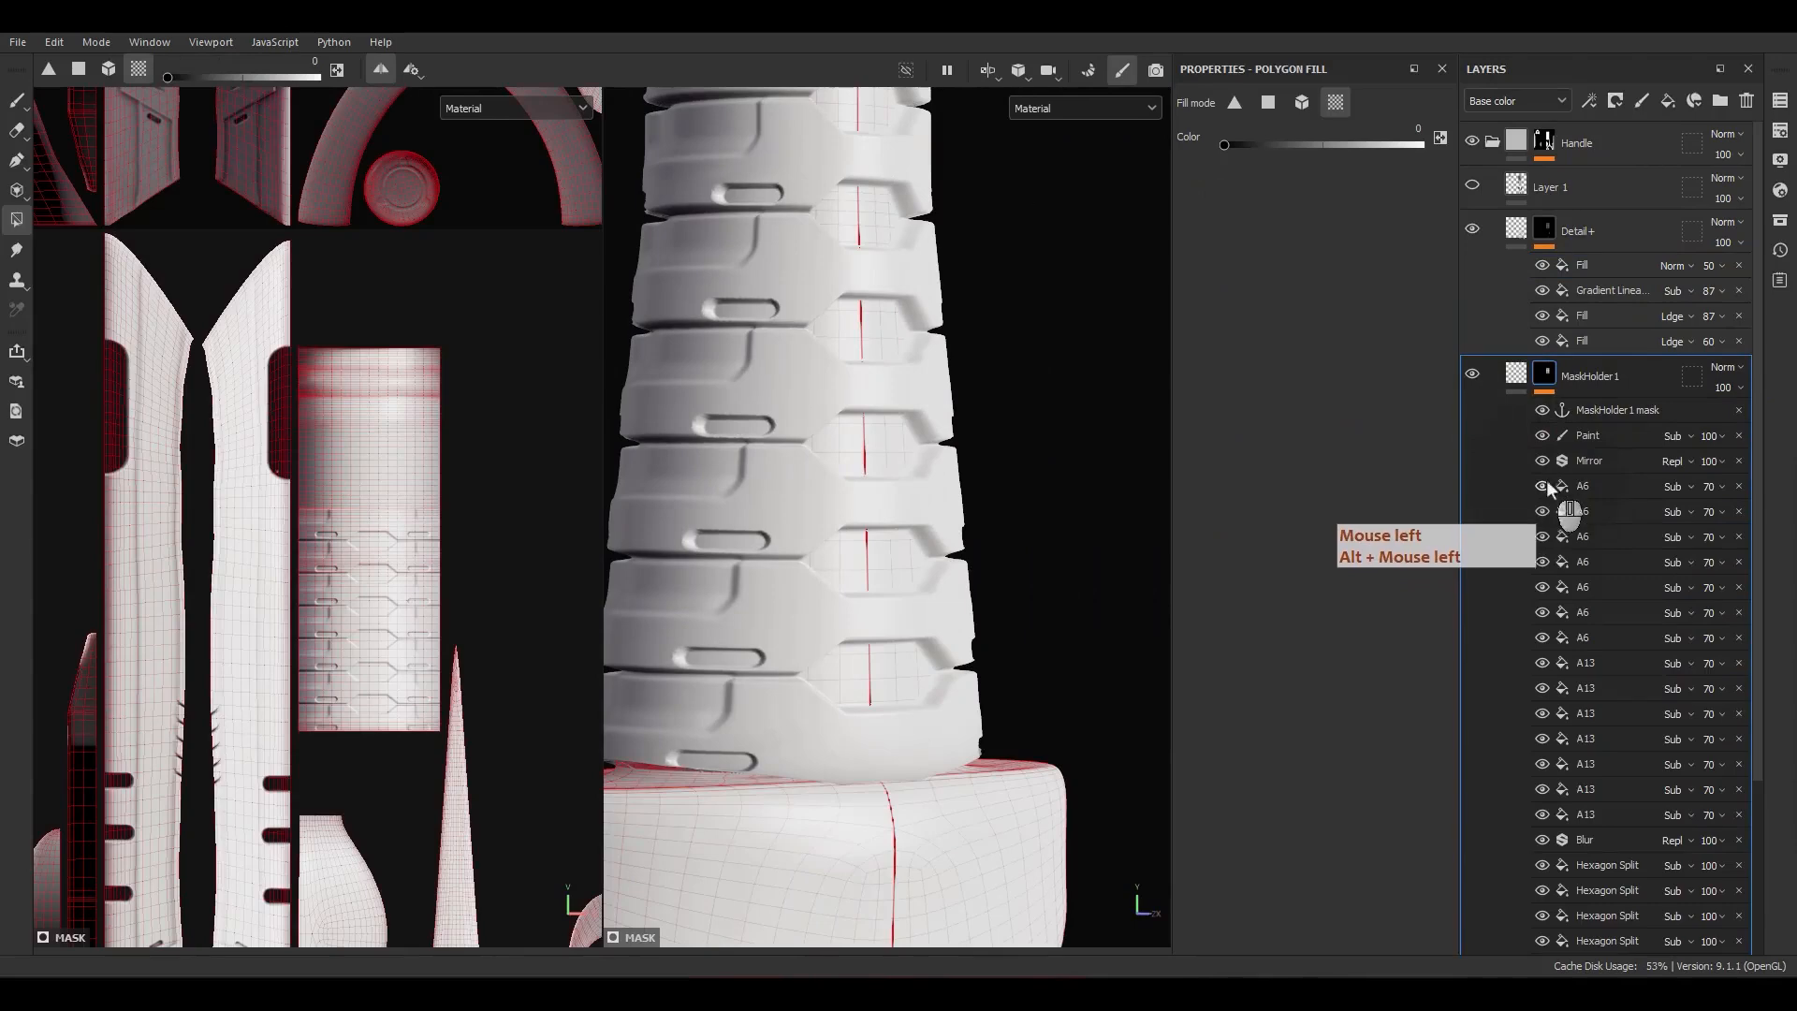
left_click_drag(979, 644, 1132, 586, "alt")
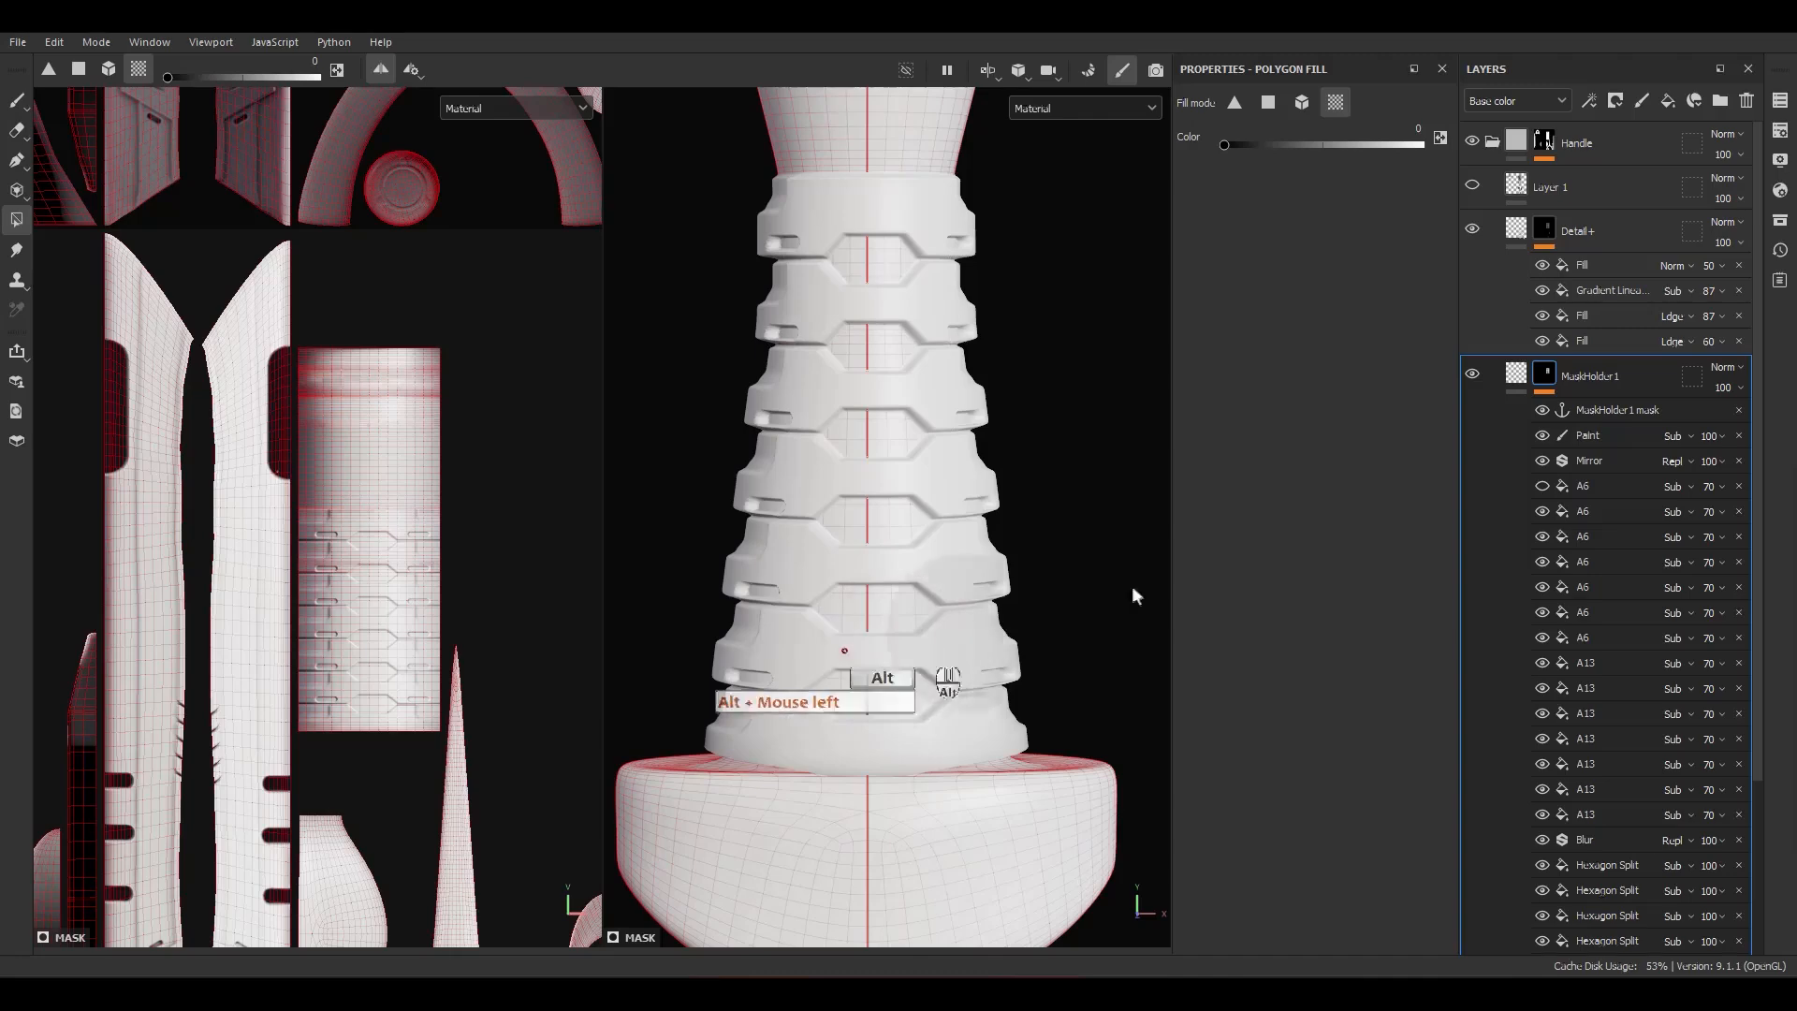
Step: Add a Levels effect above the topmost A6 fill with input black 0.122, midtone 0.925 and white 0.616
left_click(1585, 494)
right_click(1585, 494)
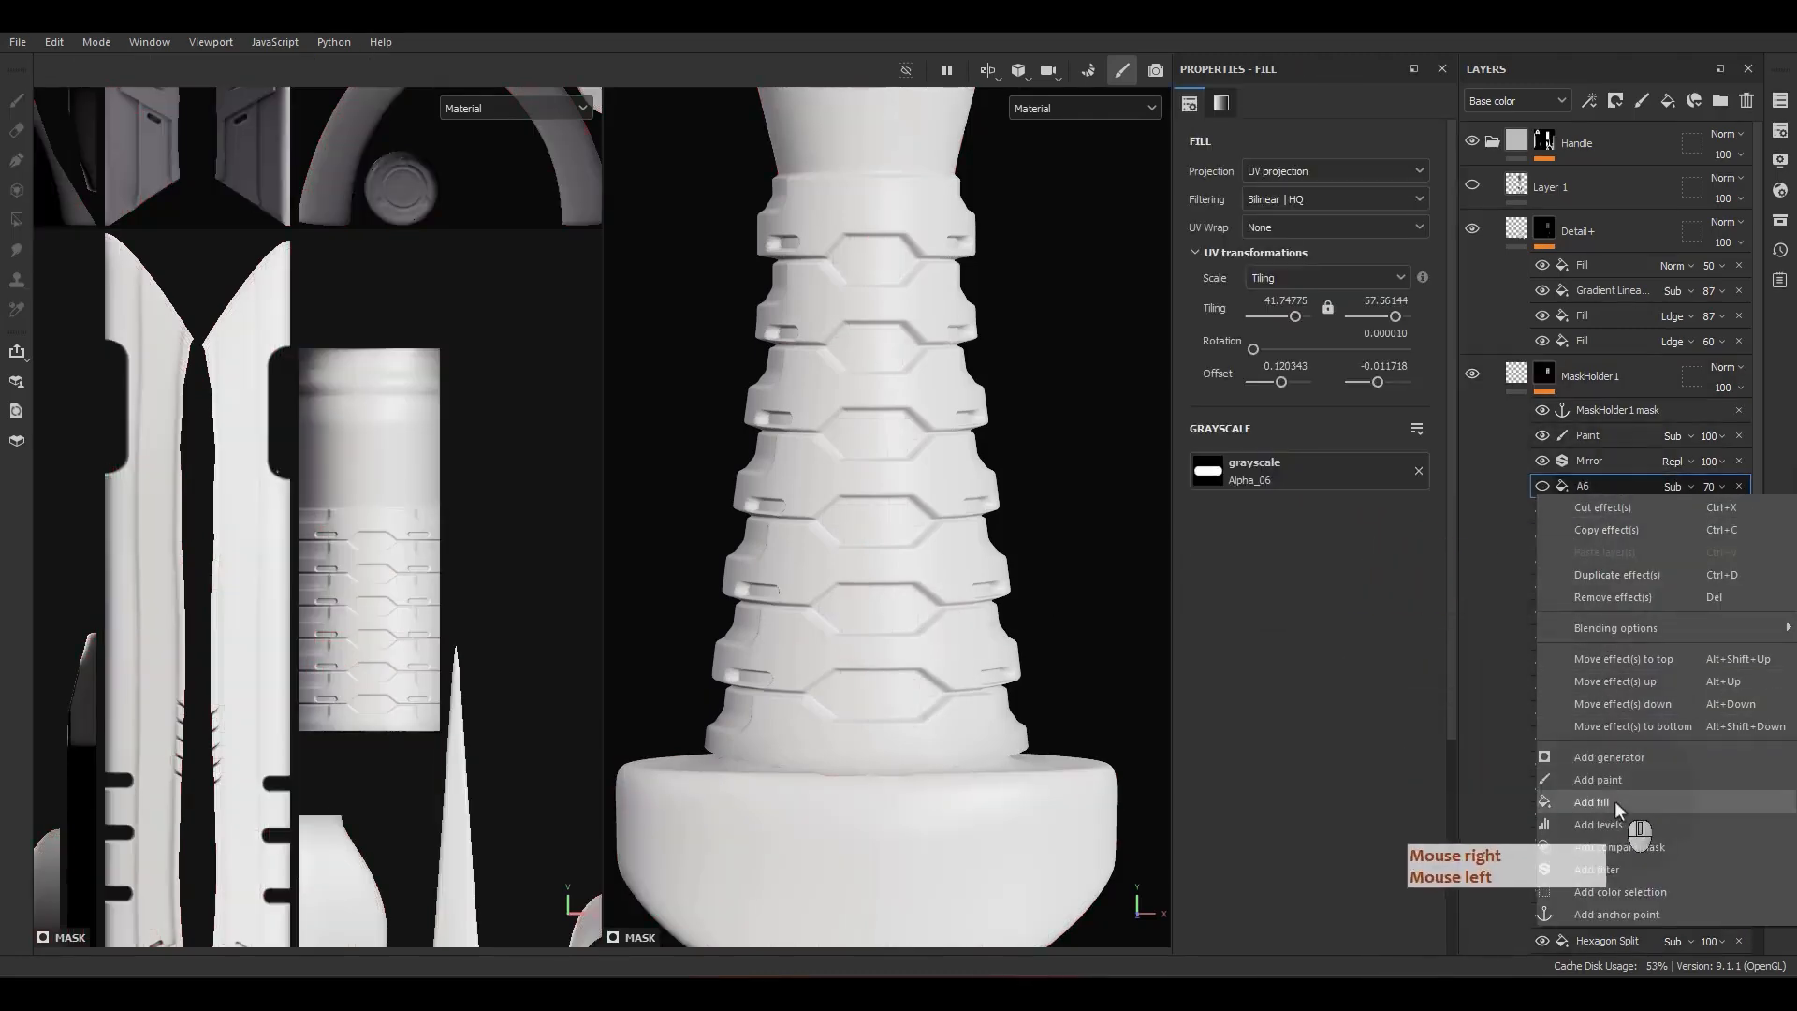
left_click(1597, 823)
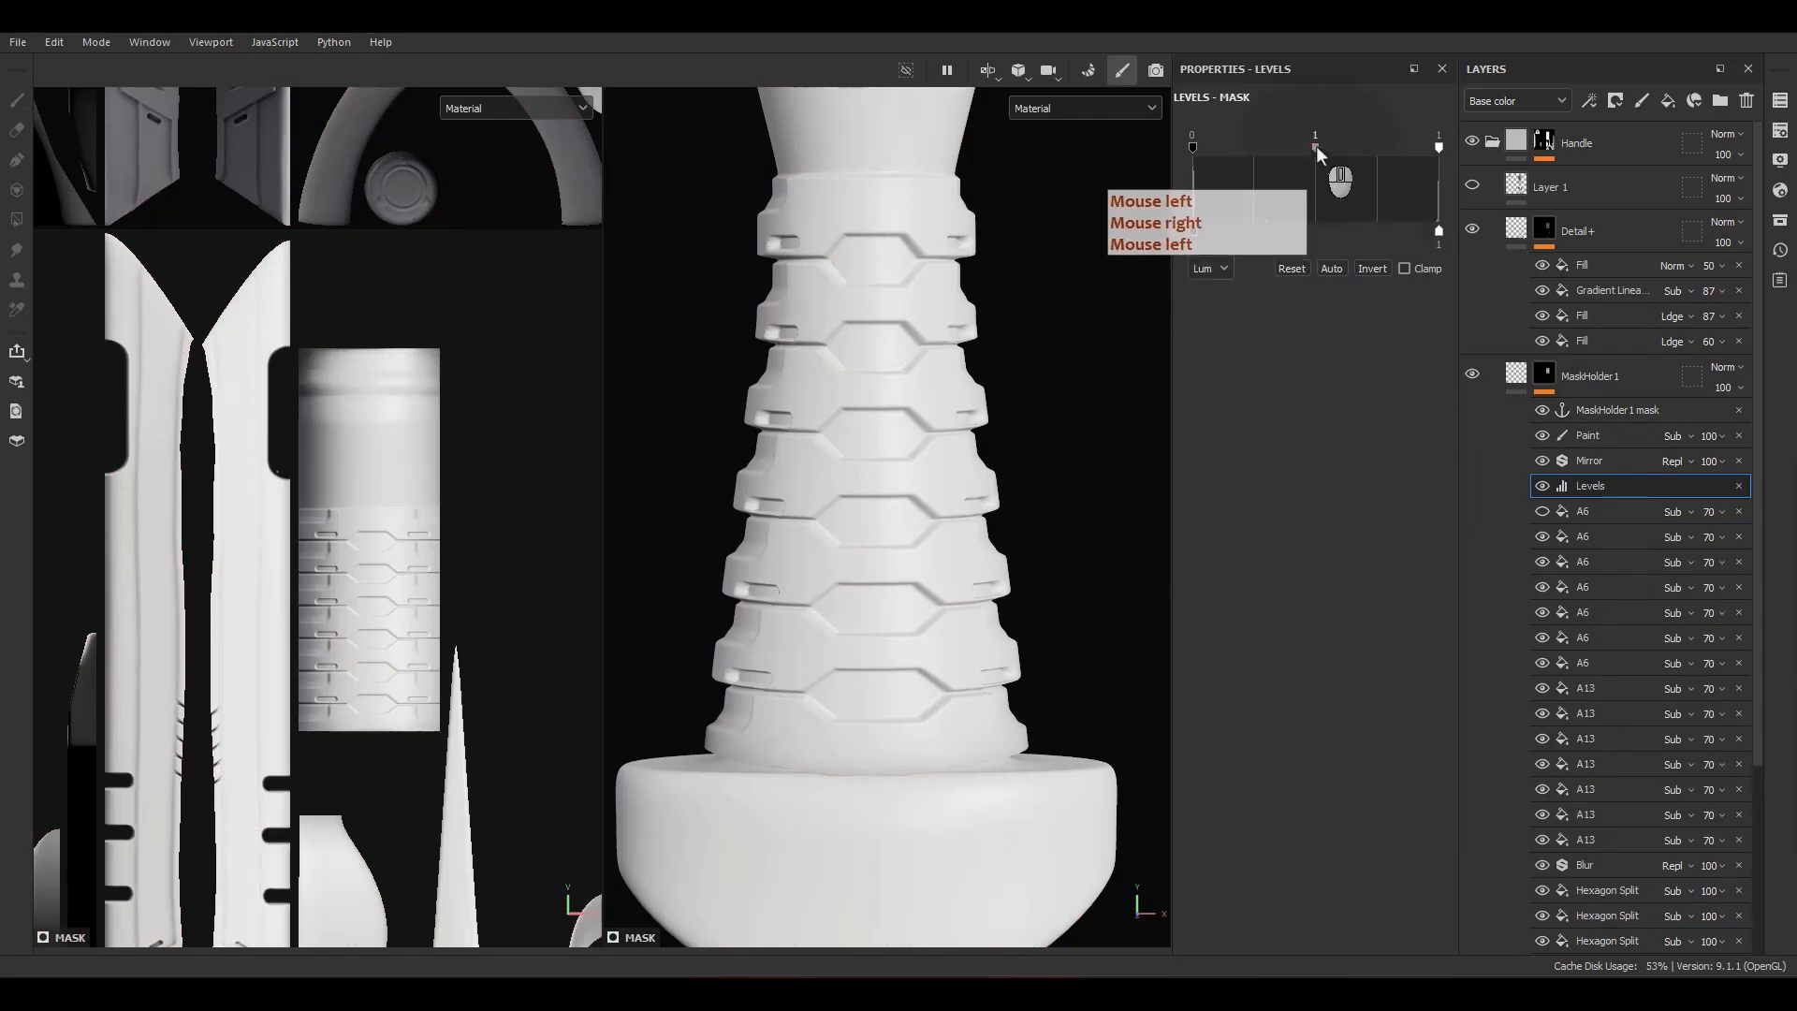
mouse_move(1315, 145)
left_mouse_down()
mouse_move(1260, 159)
mouse_move(1337, 159)
mouse_move(1308, 159)
left_mouse_up()
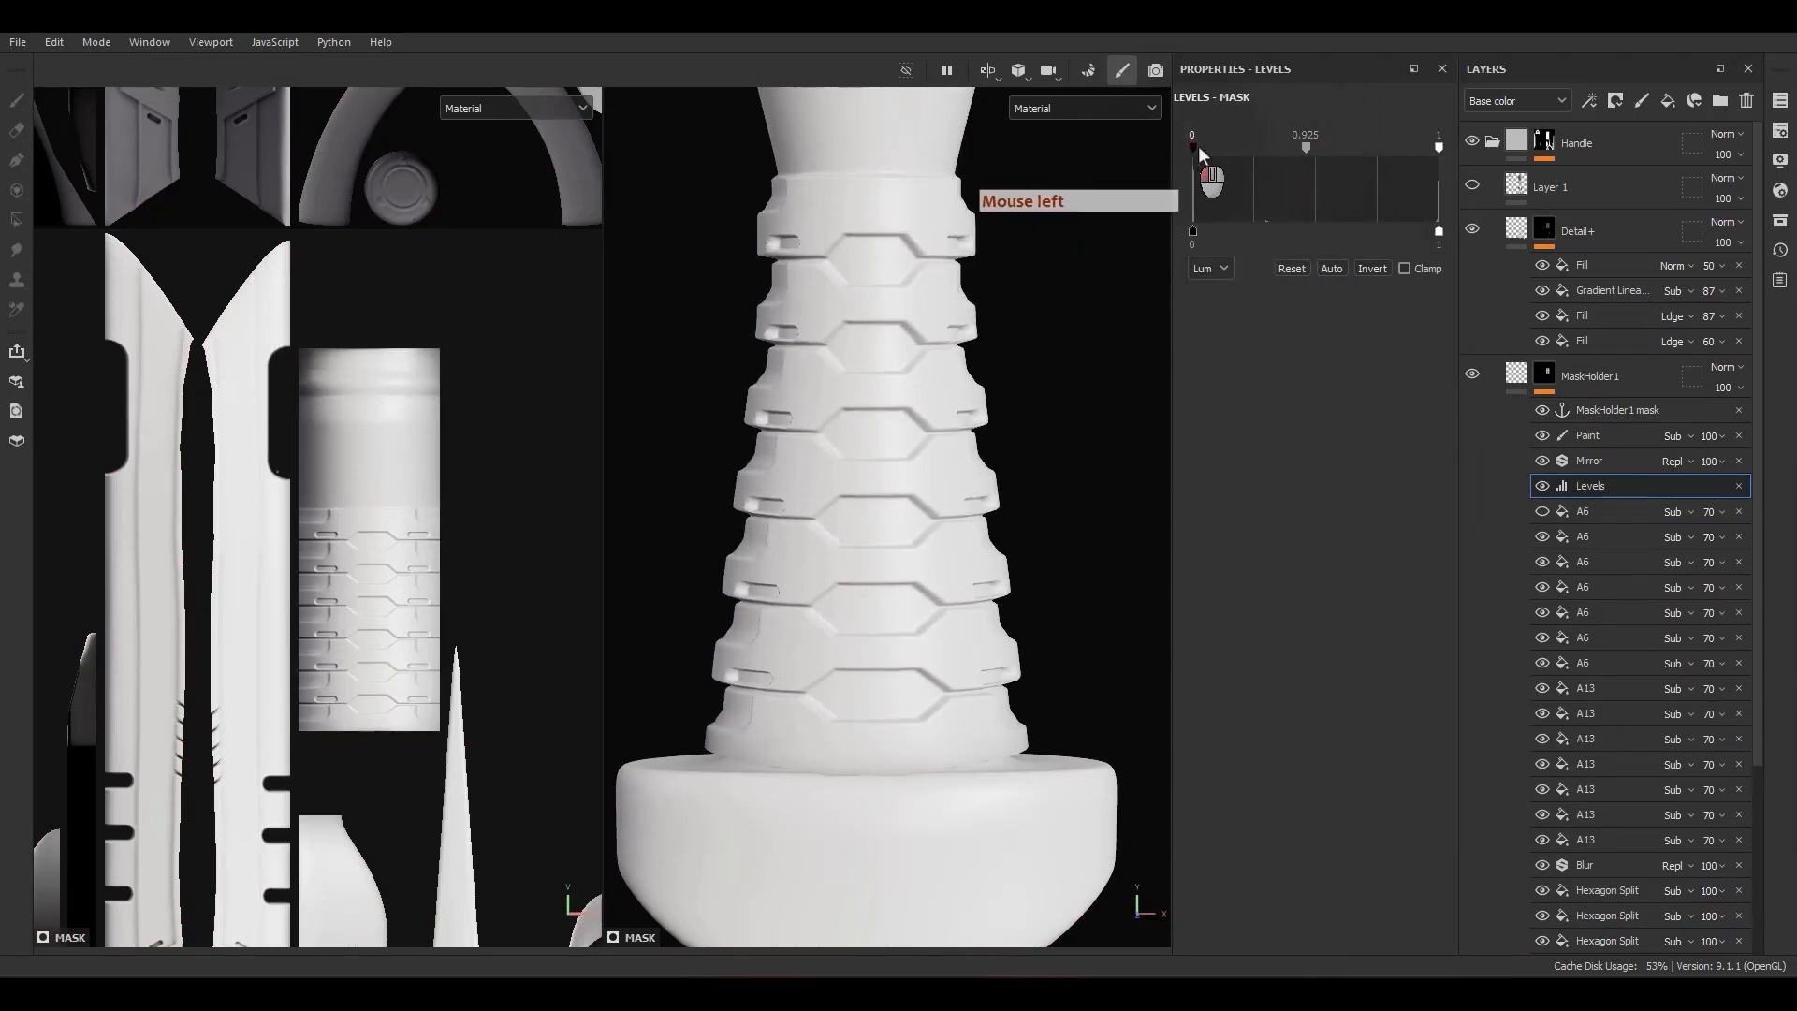
mouse_move(1196, 146)
left_mouse_down()
mouse_move(1237, 147)
mouse_move(1220, 144)
left_mouse_up()
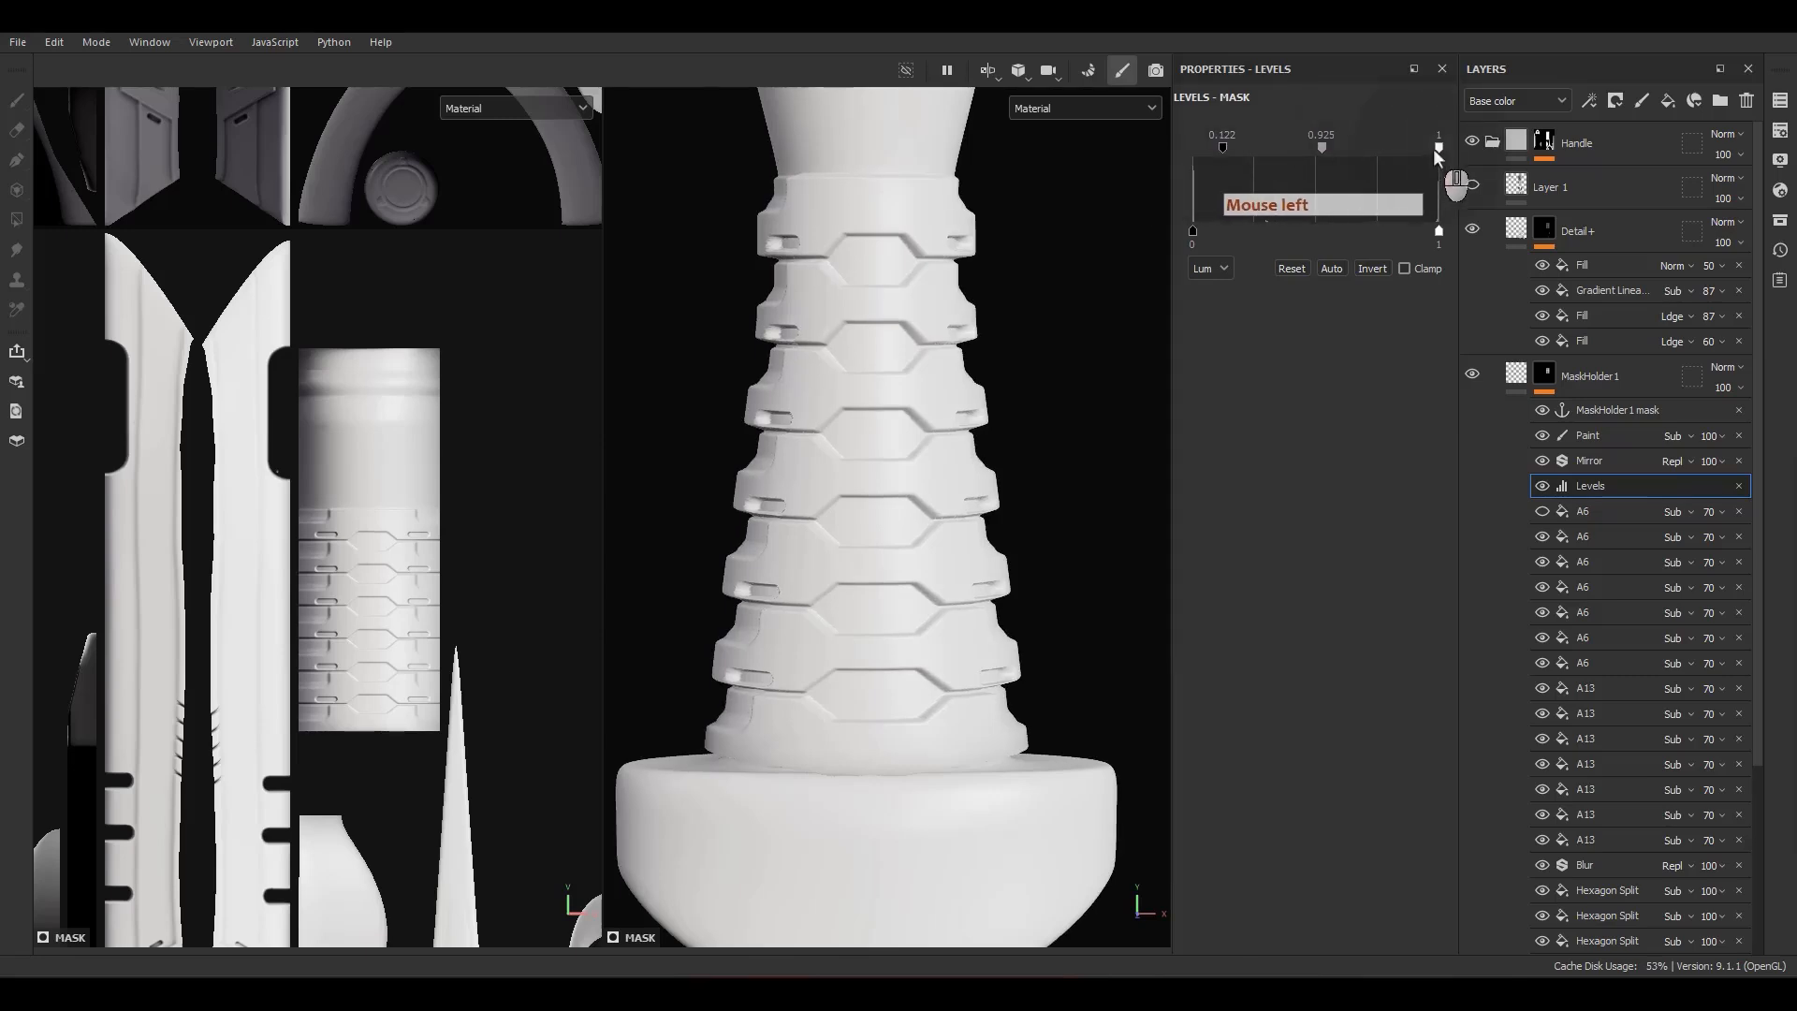
mouse_move(1436, 147)
left_mouse_down()
mouse_move(1319, 150)
mouse_move(1344, 152)
left_mouse_up()
left_click_drag(1026, 318, 1111, 329, "alt")
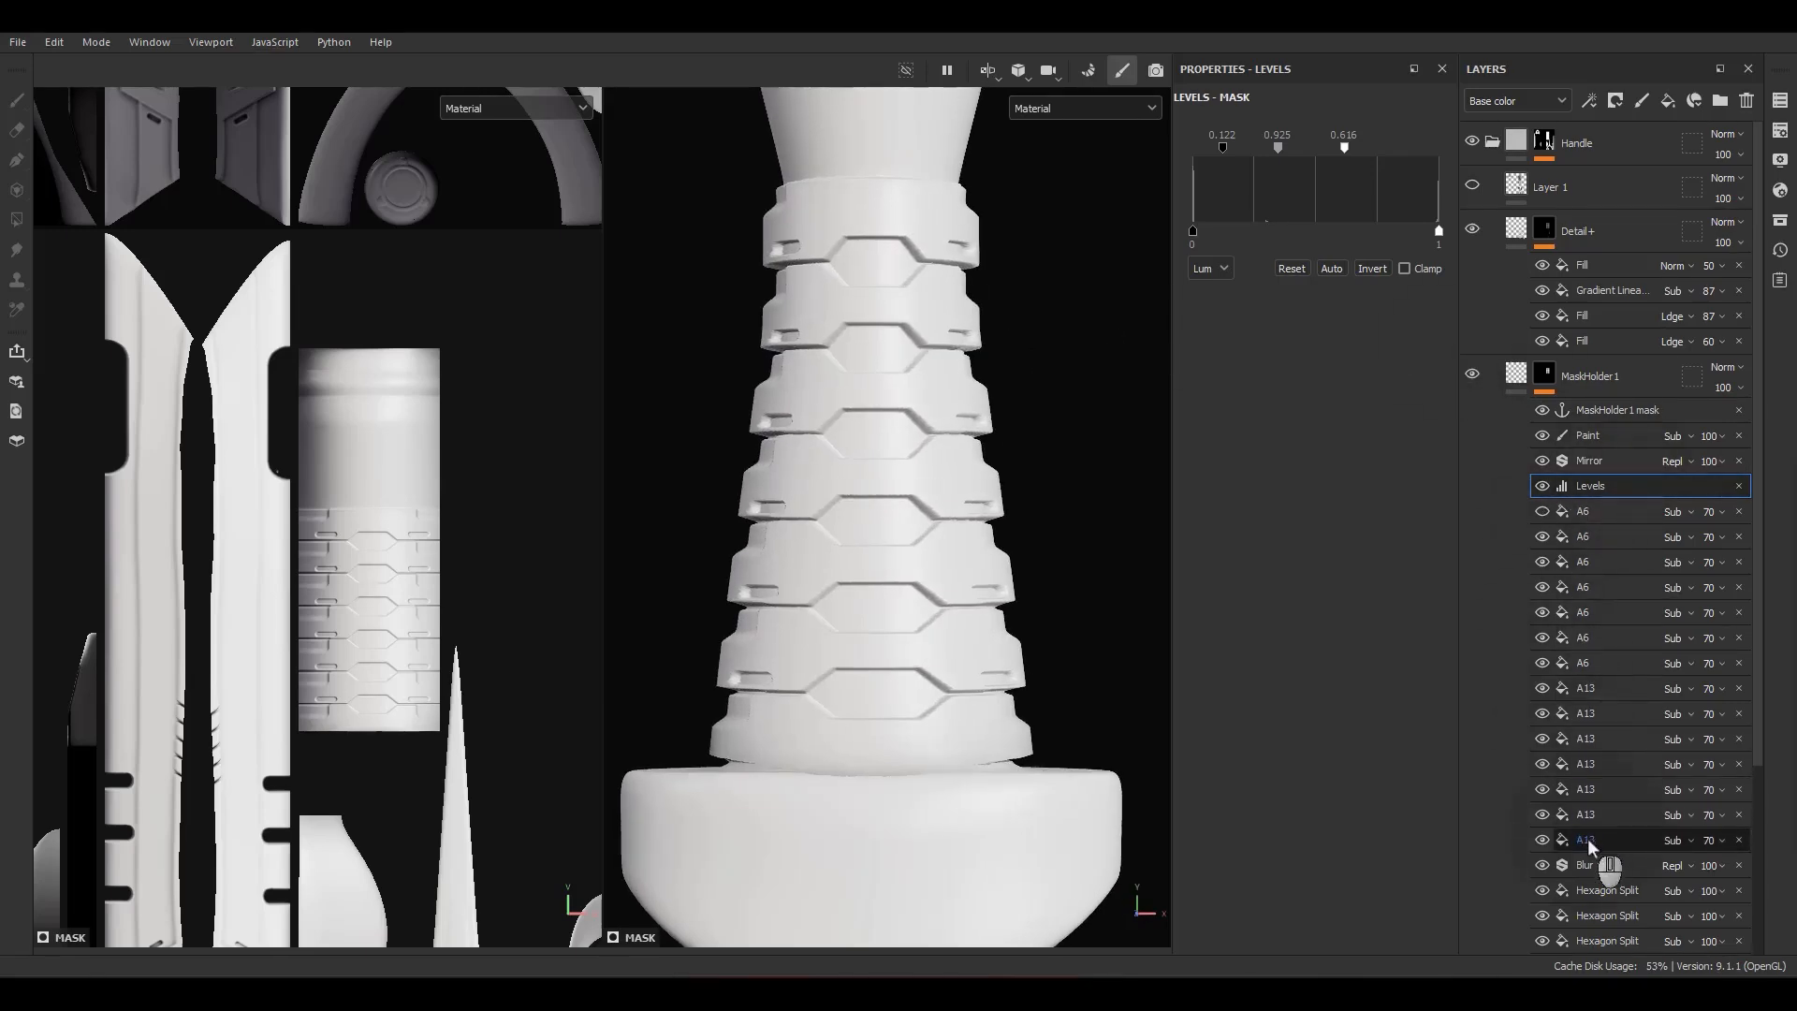
Step: Duplicate the Blur filter and move the copy directly above the Mirror filter in the MaskHolder1 mask
left_click(1579, 860)
key("ctrl+d")
left_click_drag(1586, 872, 1580, 429)
left_click_drag(1580, 429, 1576, 444)
Step: Inspect the grip's relief edges and the pommel from several sides
left_click_drag(874, 434, 767, 292, "alt")
middle_click_drag(766, 292, 919, 580, "alt")
left_click_drag(919, 581, 978, 431, "alt")
scroll(977, 431, "down", 5)
middle_click_drag(977, 430, 914, 140, "alt")
left_click_drag(914, 141, 974, 216, "alt")
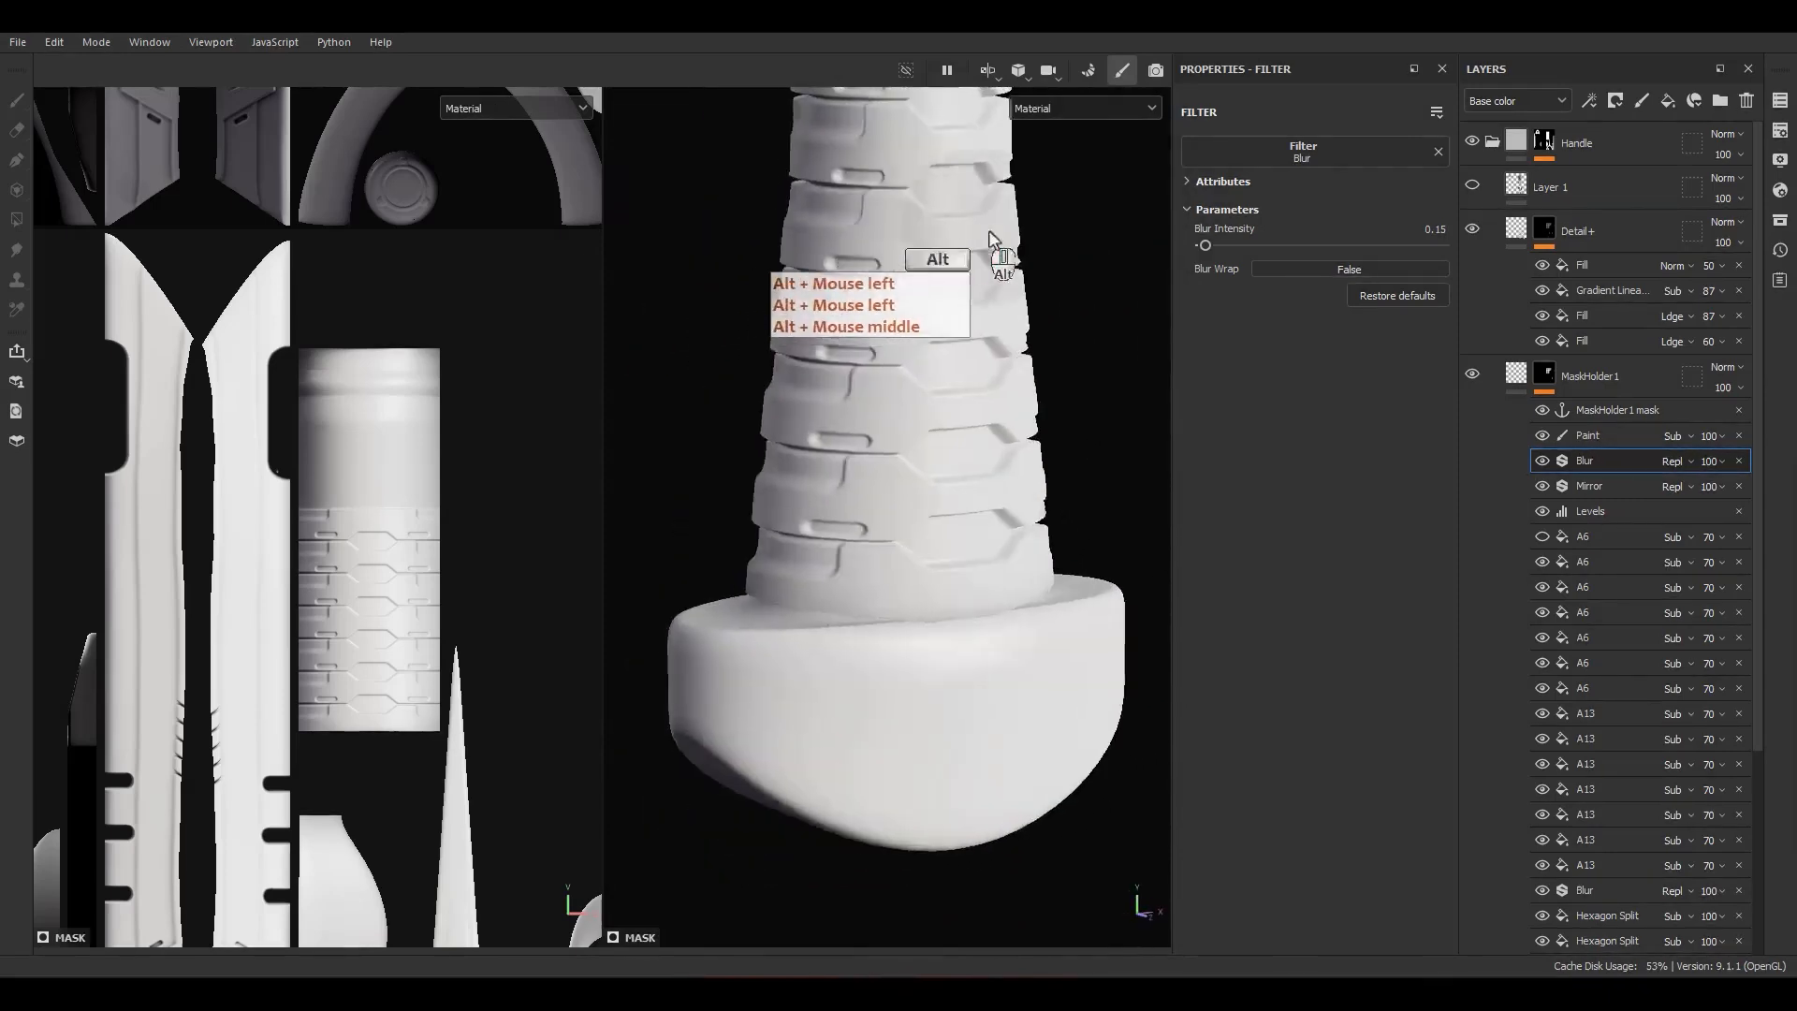
middle_click_drag(974, 216, 893, 466, "alt")
left_click_drag(894, 466, 750, 442, "alt")
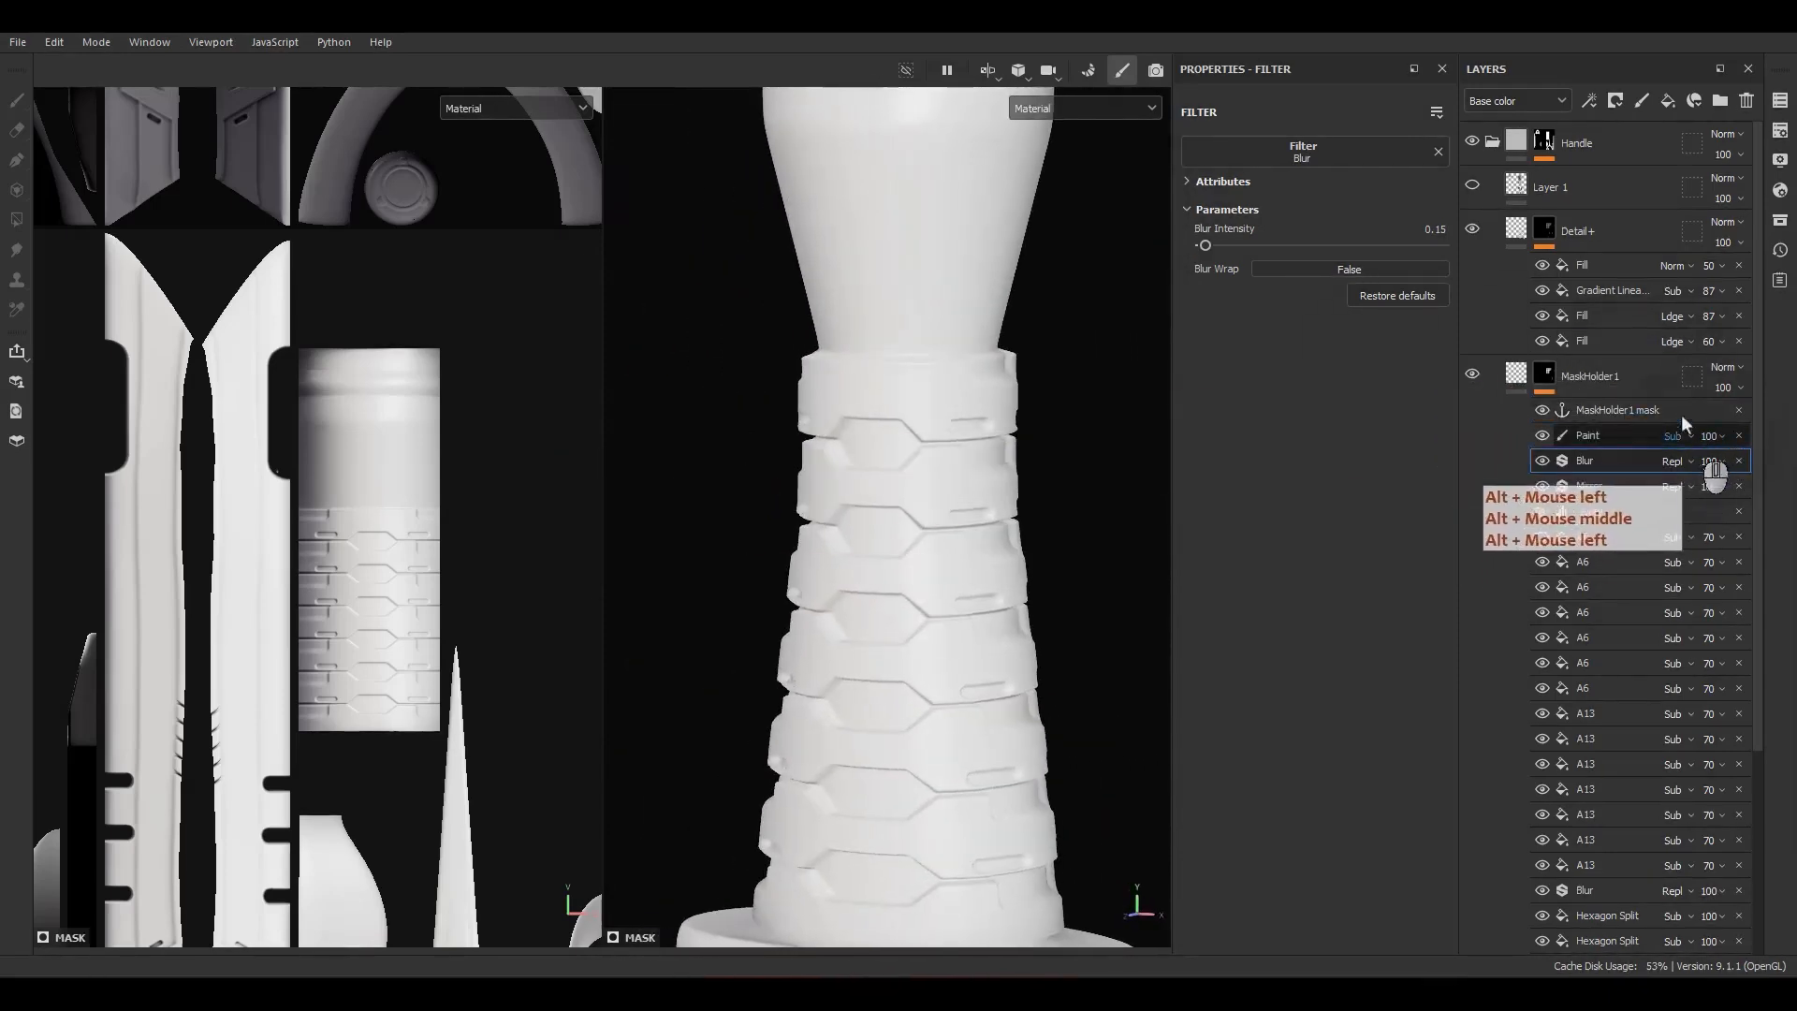
Step: Set the opacity of the topmost fill in the Detail+ mask to 45 and view the whole sword
left_click(1705, 272)
mouse_move(1723, 301)
left_mouse_down()
mouse_move(1709, 299)
mouse_move(1742, 299)
mouse_move(1719, 315)
mouse_move(1735, 317)
left_mouse_up()
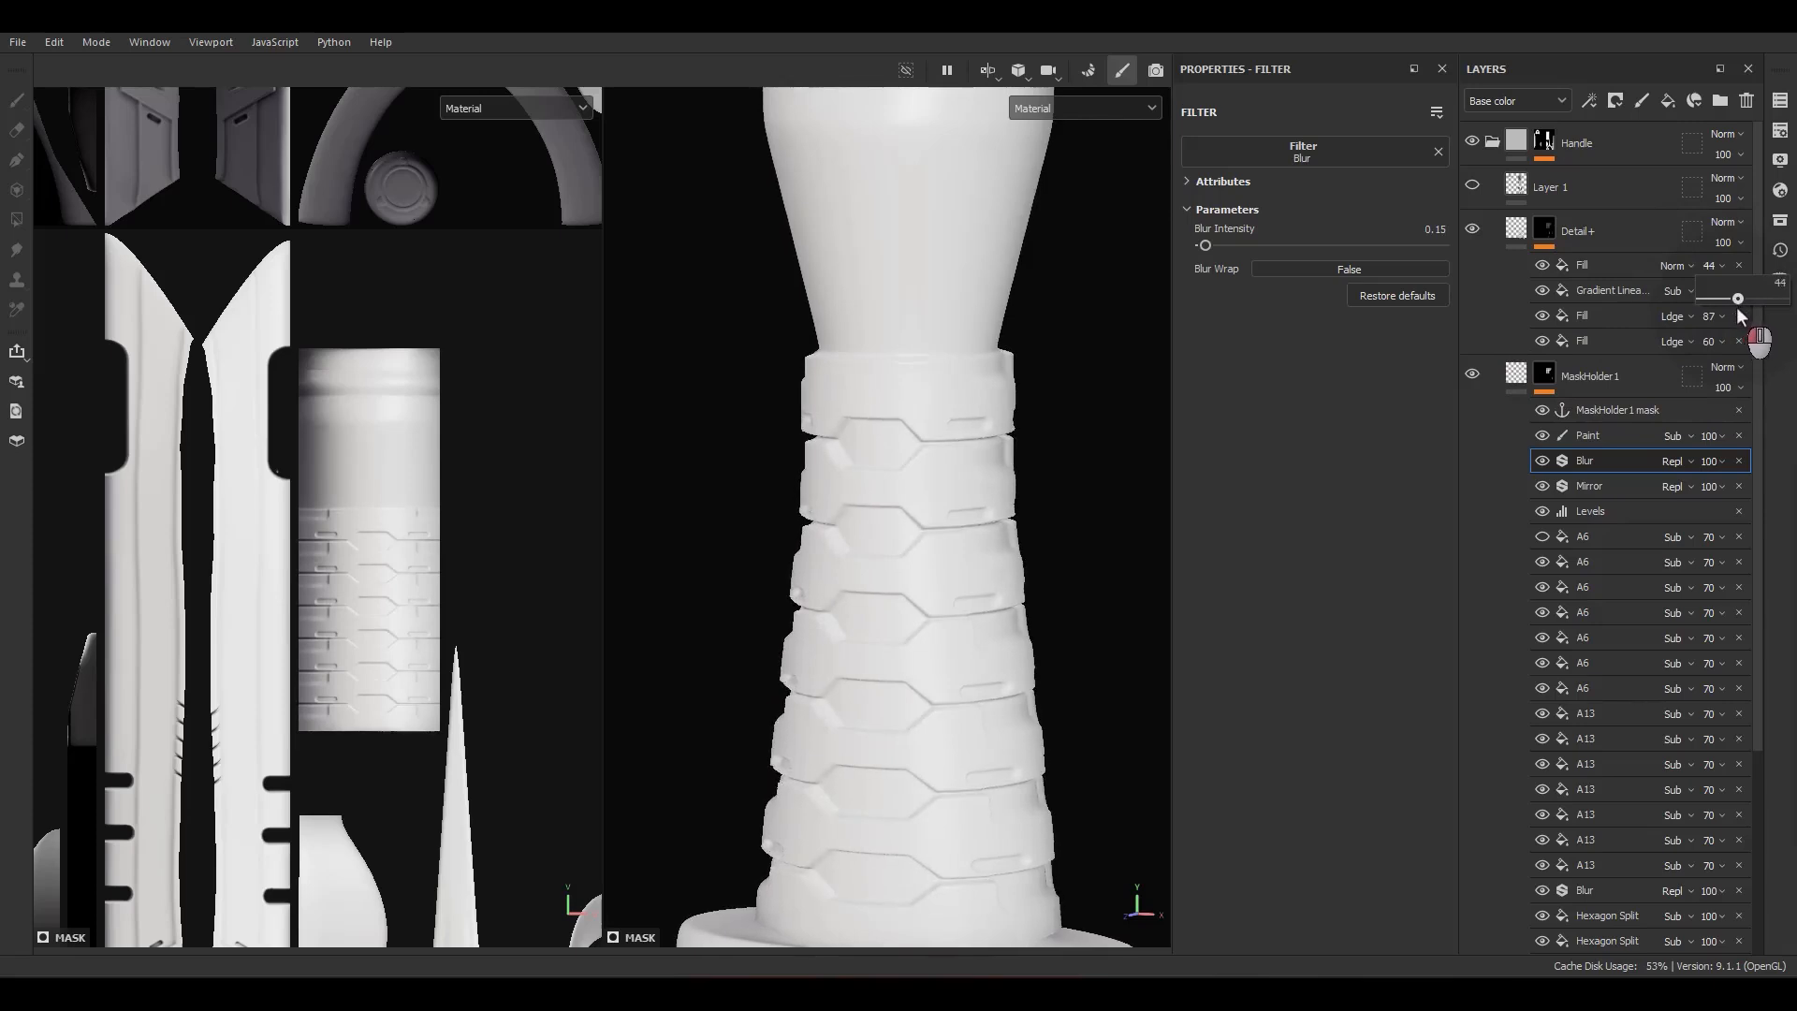
left_click_drag(1738, 310, 1737, 306)
left_click_drag(882, 493, 1123, 407, "alt")
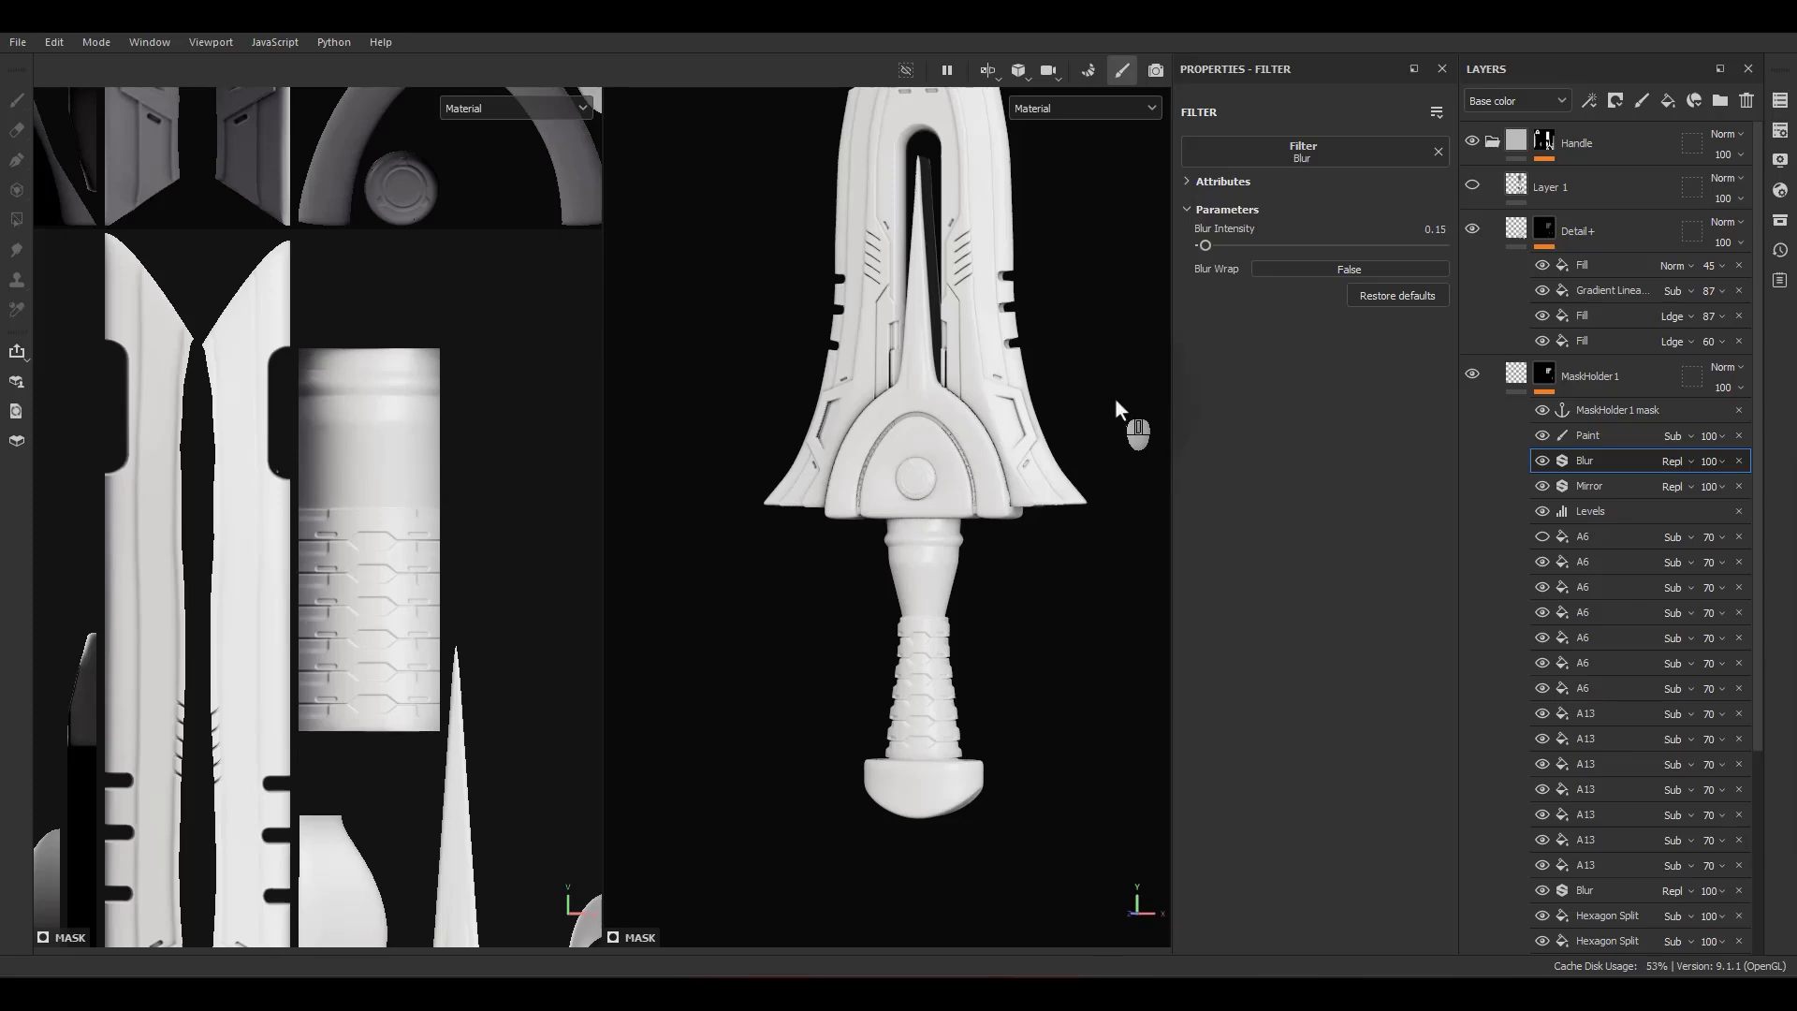